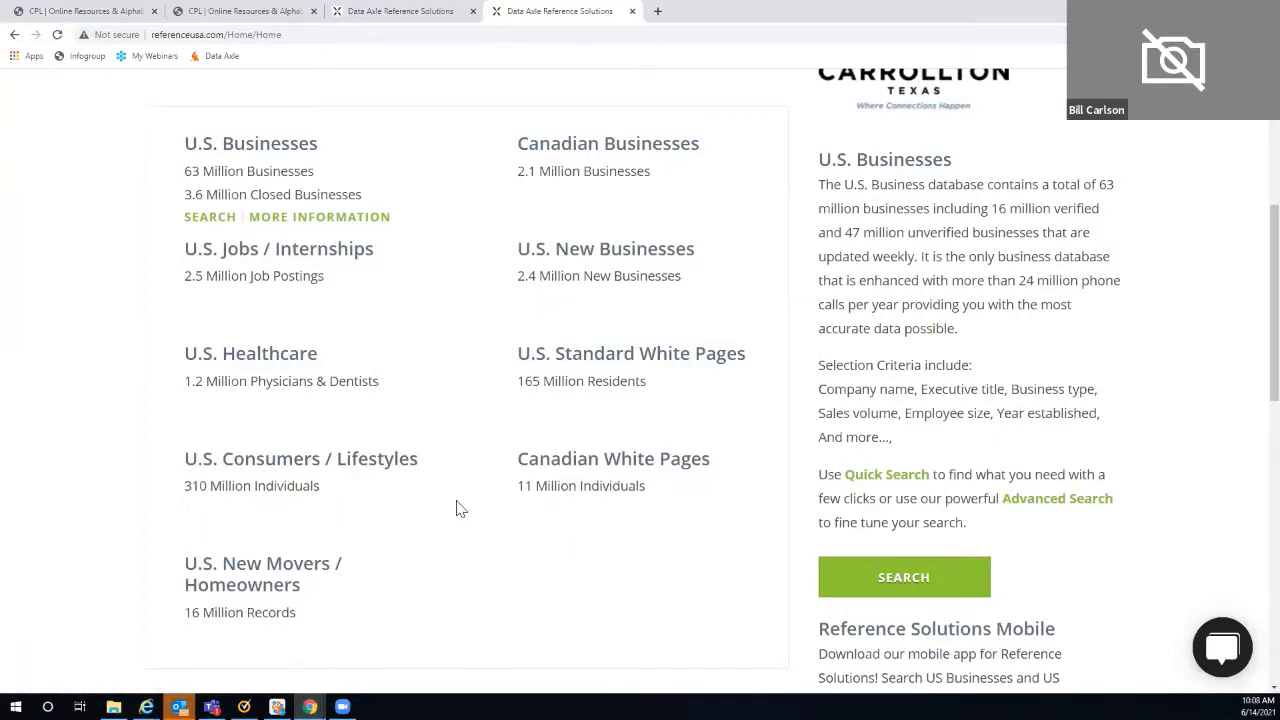
- Open the search form for the U.S. Businesses database
{"action": "scroll", "coordinate": [430, 509], "scroll_direction": "down", "scroll_amount": 1}
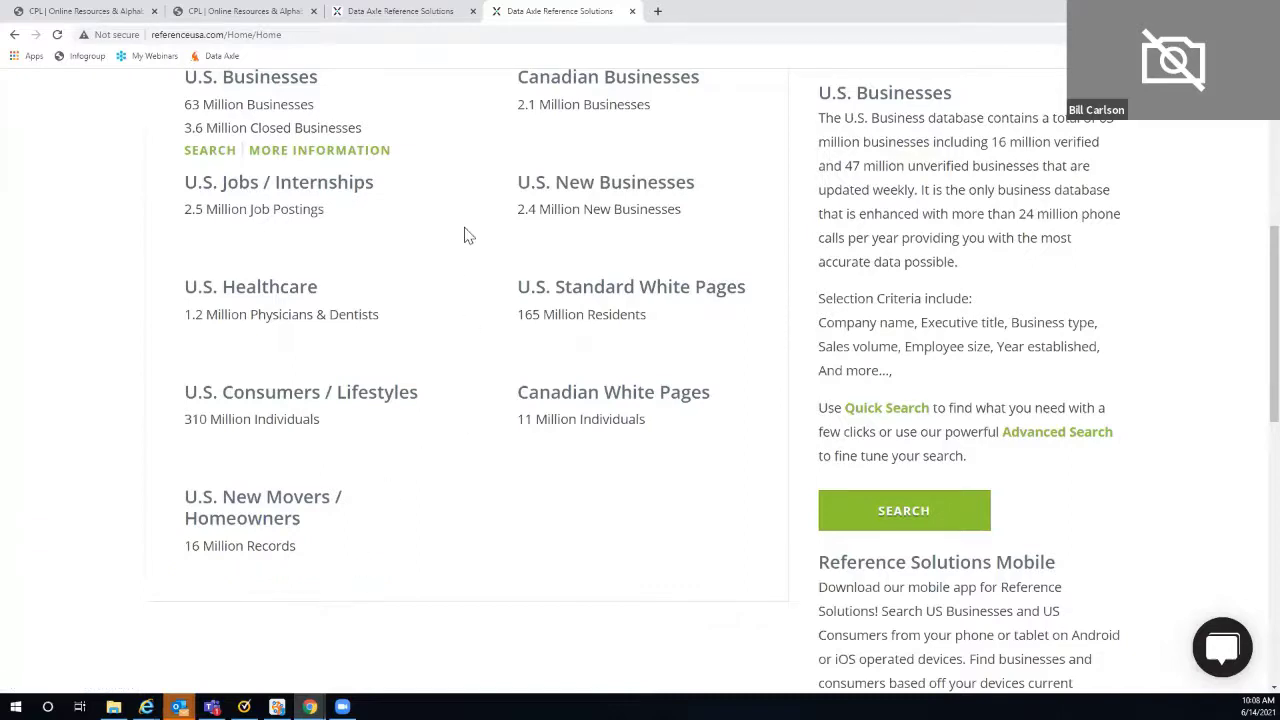
{"action": "scroll", "coordinate": [445, 242], "scroll_direction": "up", "scroll_amount": 1}
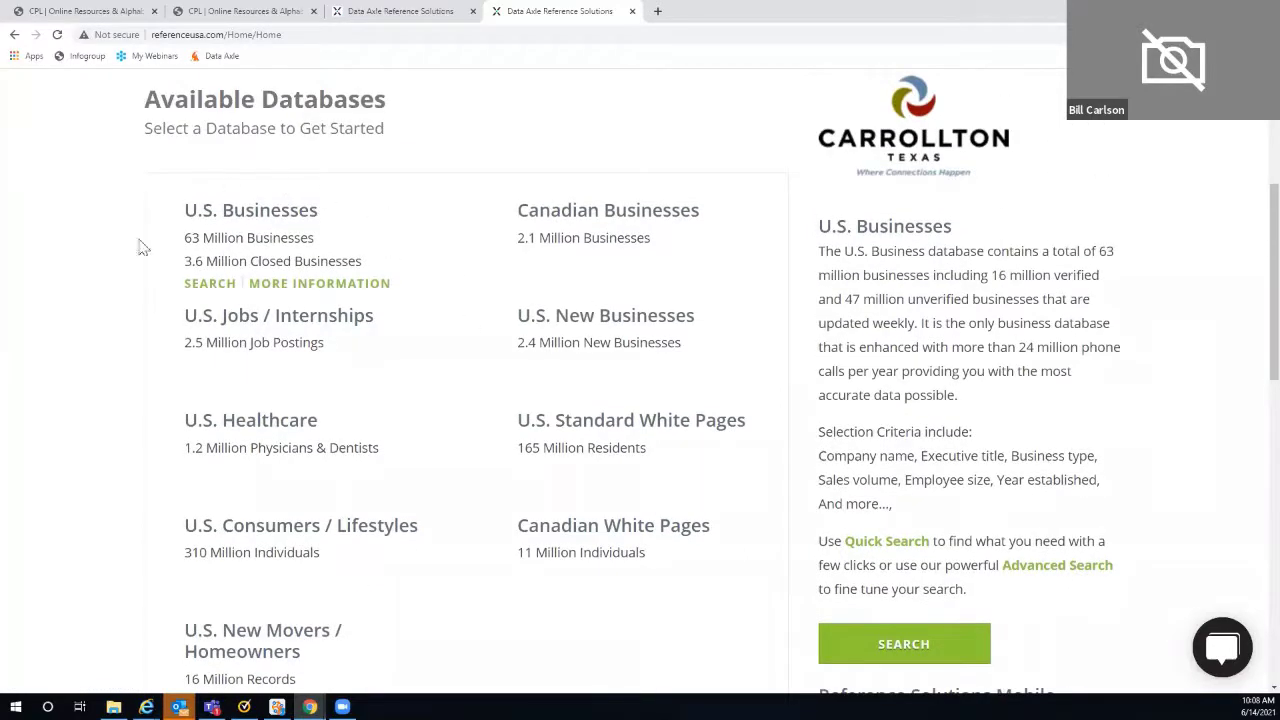
{"action": "left_click", "coordinate": [222, 289]}
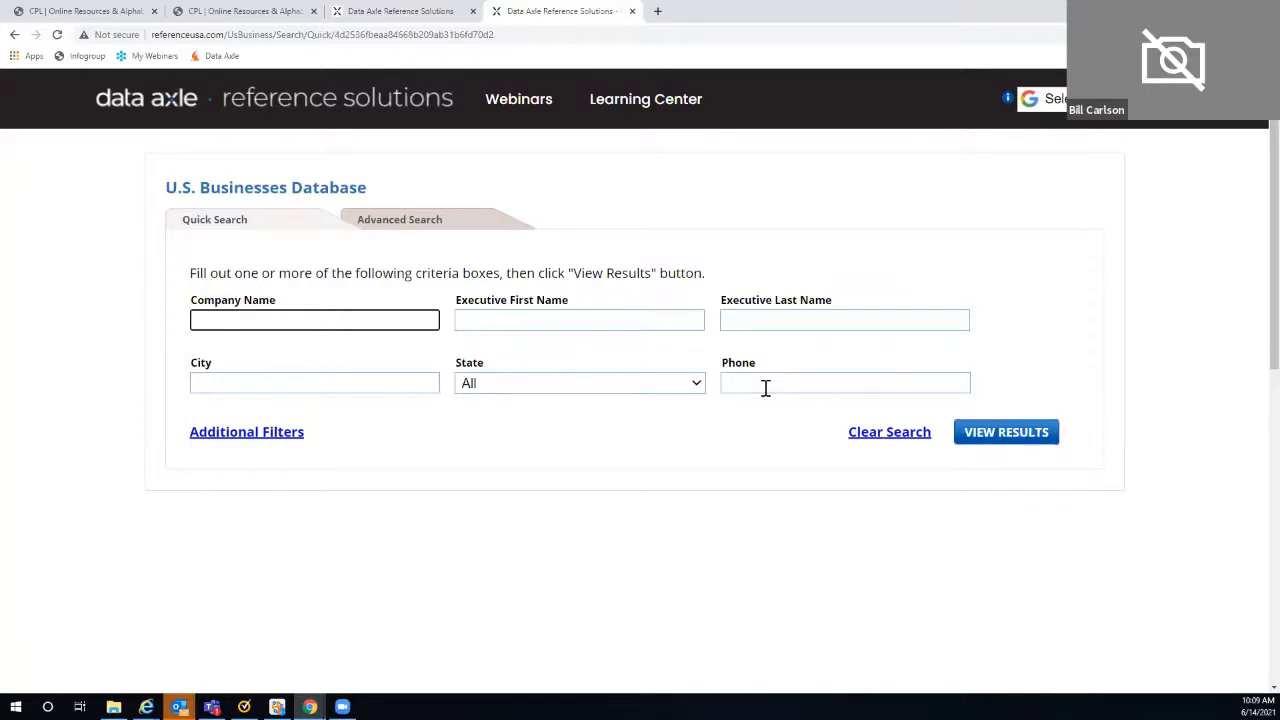
- Run a quick search for businesses with the city Carrollton and the state Texas
{"action": "left_click", "coordinate": [196, 380]}
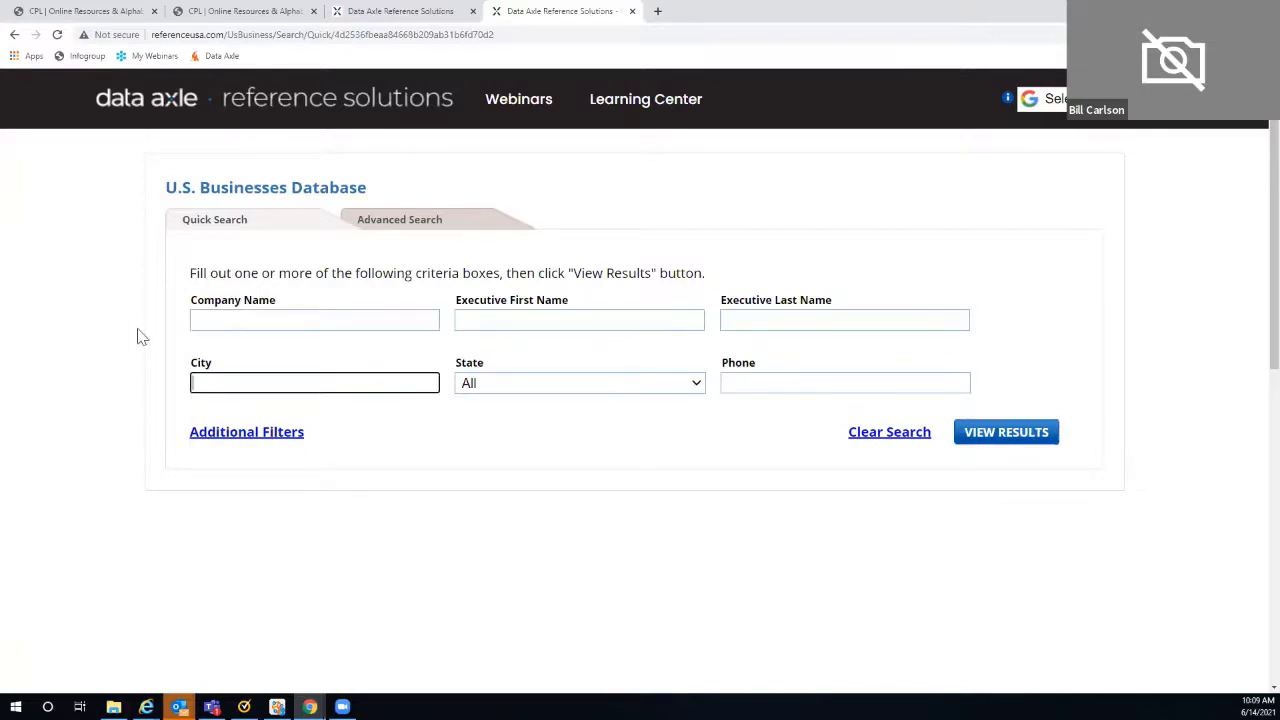
{"action": "type", "text": "Carro"}
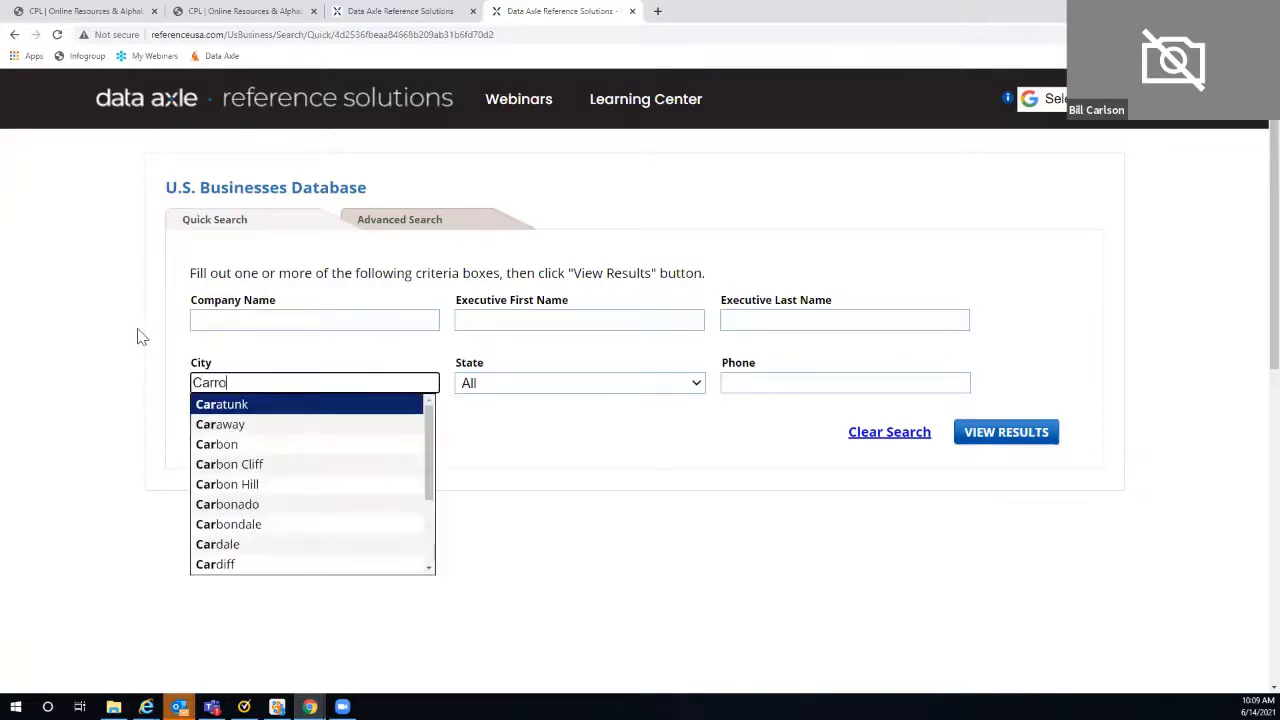
{"action": "type", "text": "llton"}
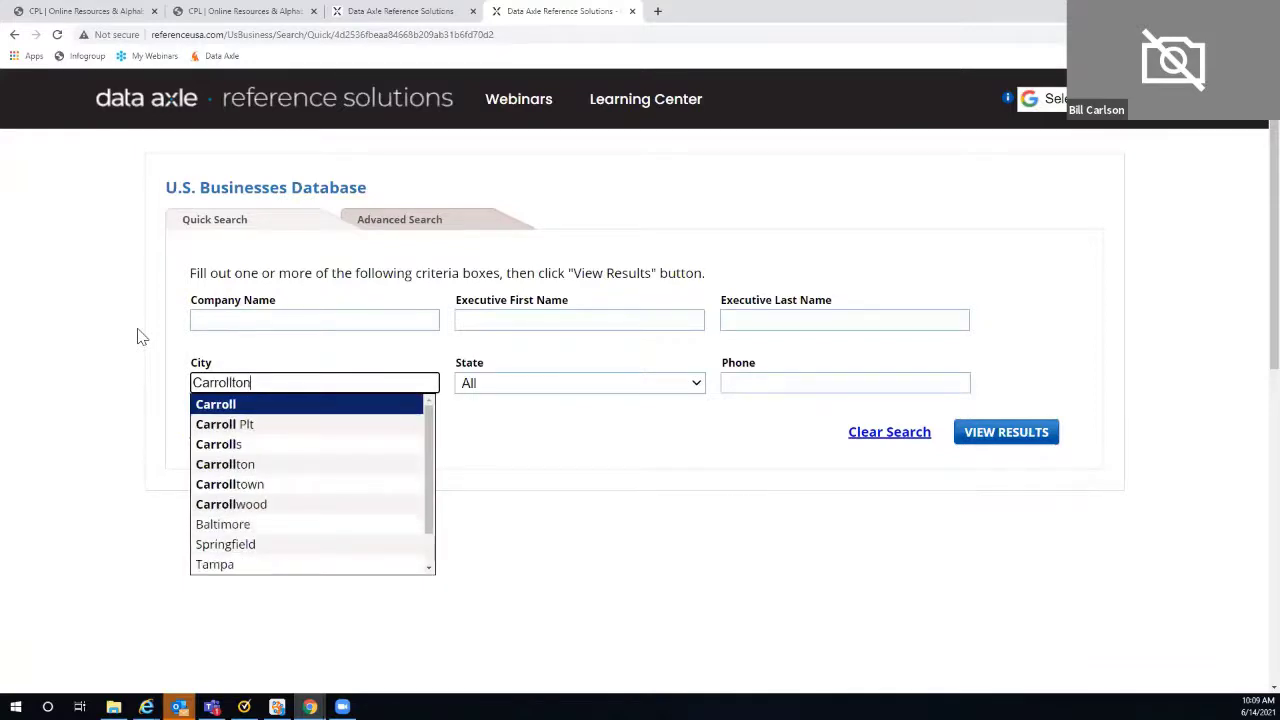
{"action": "left_click", "coordinate": [246, 406]}
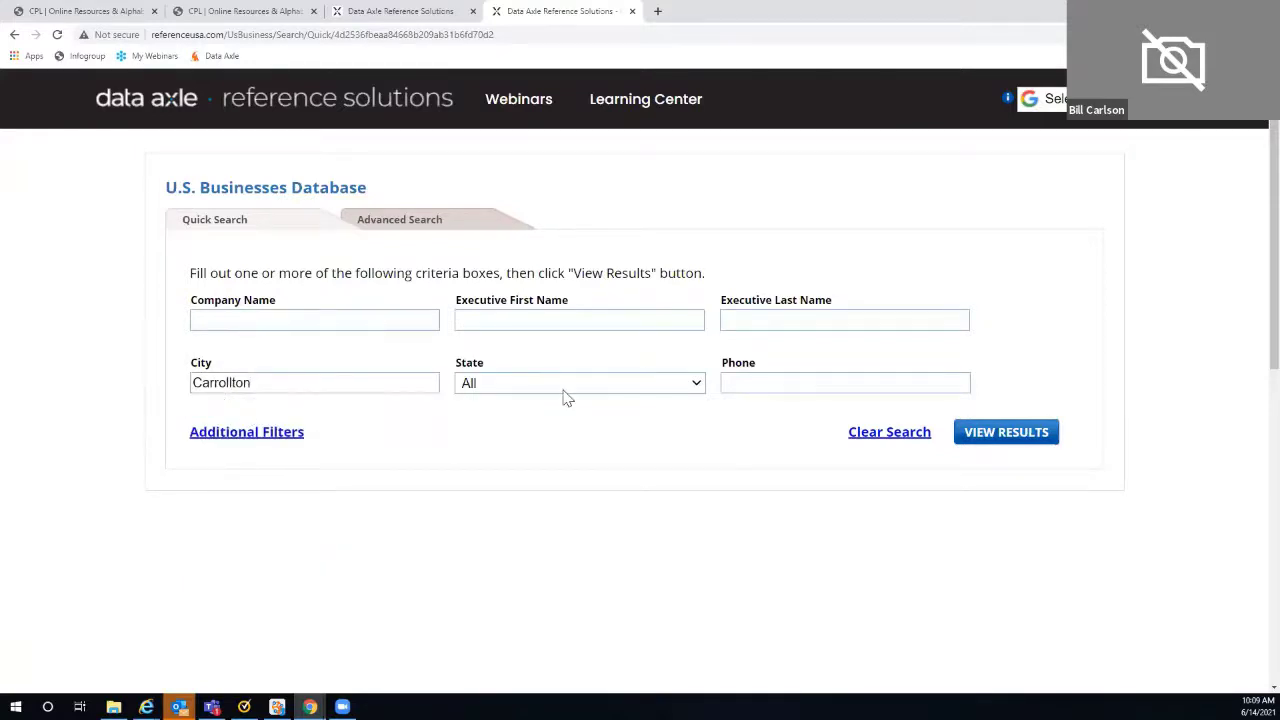
{"action": "left_click", "coordinate": [694, 389]}
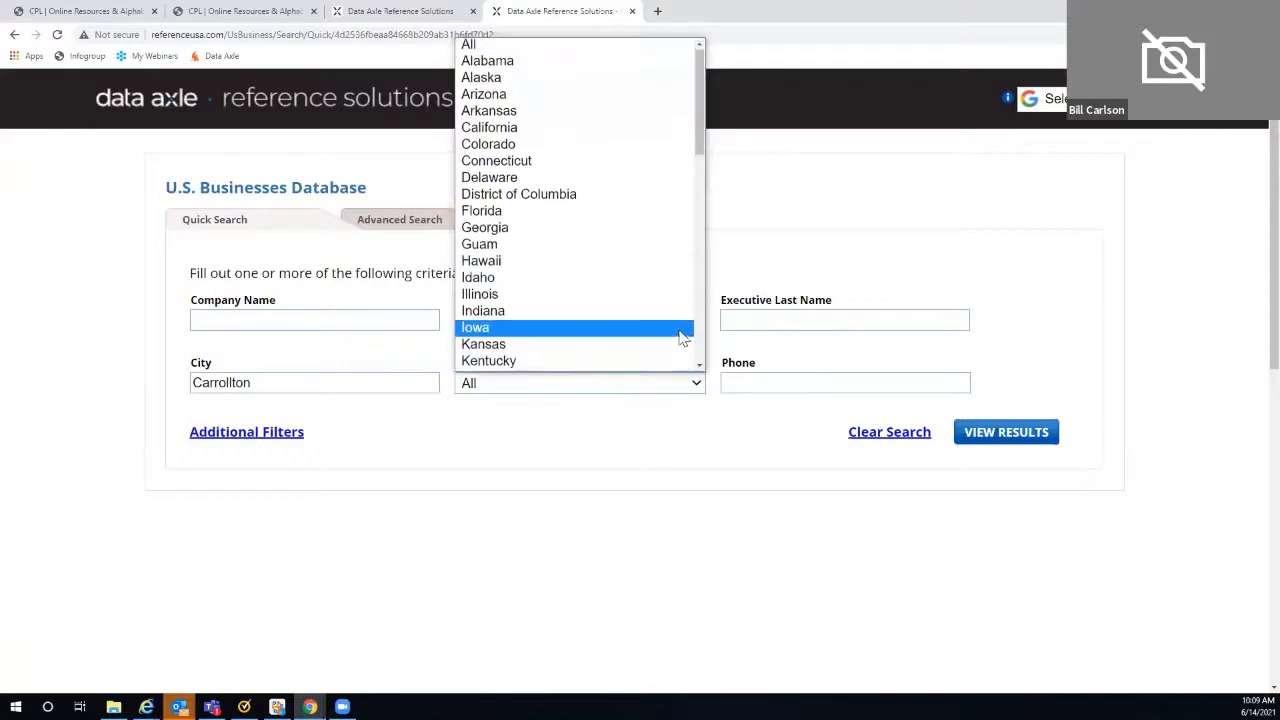
{"action": "scroll", "coordinate": [683, 338], "scroll_direction": "down", "scroll_amount": 6}
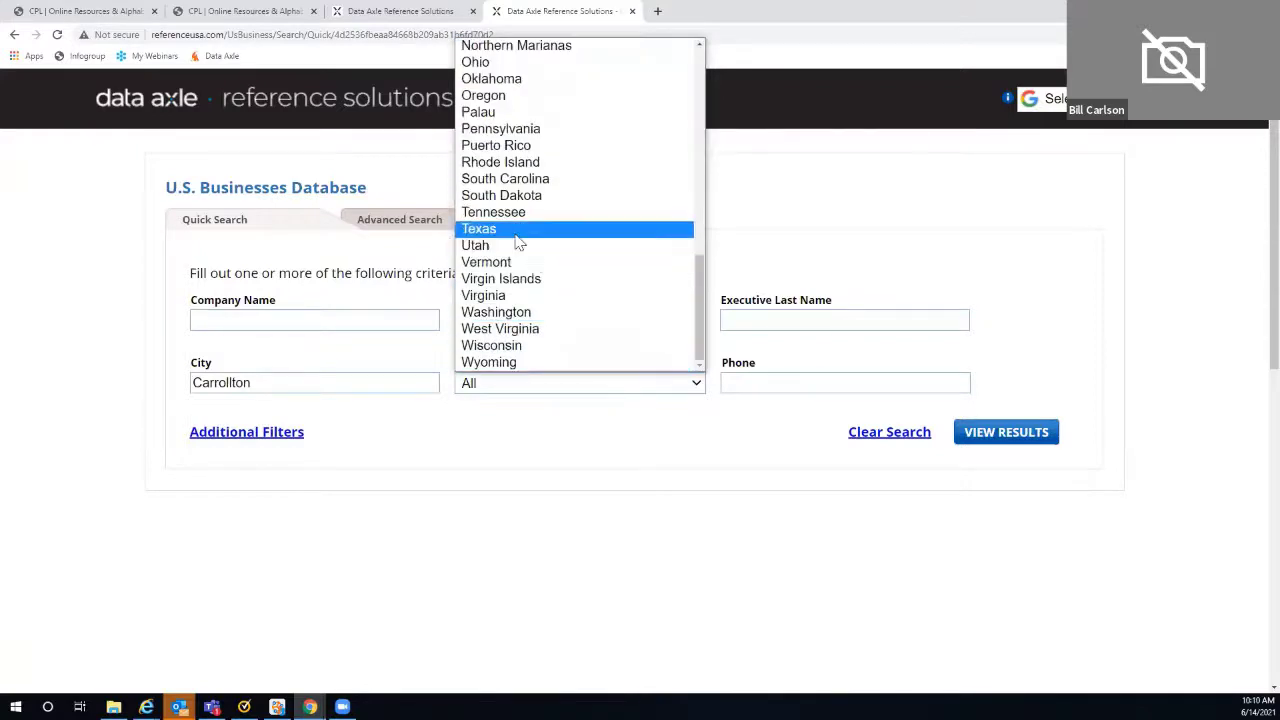
{"action": "left_click", "coordinate": [515, 229]}
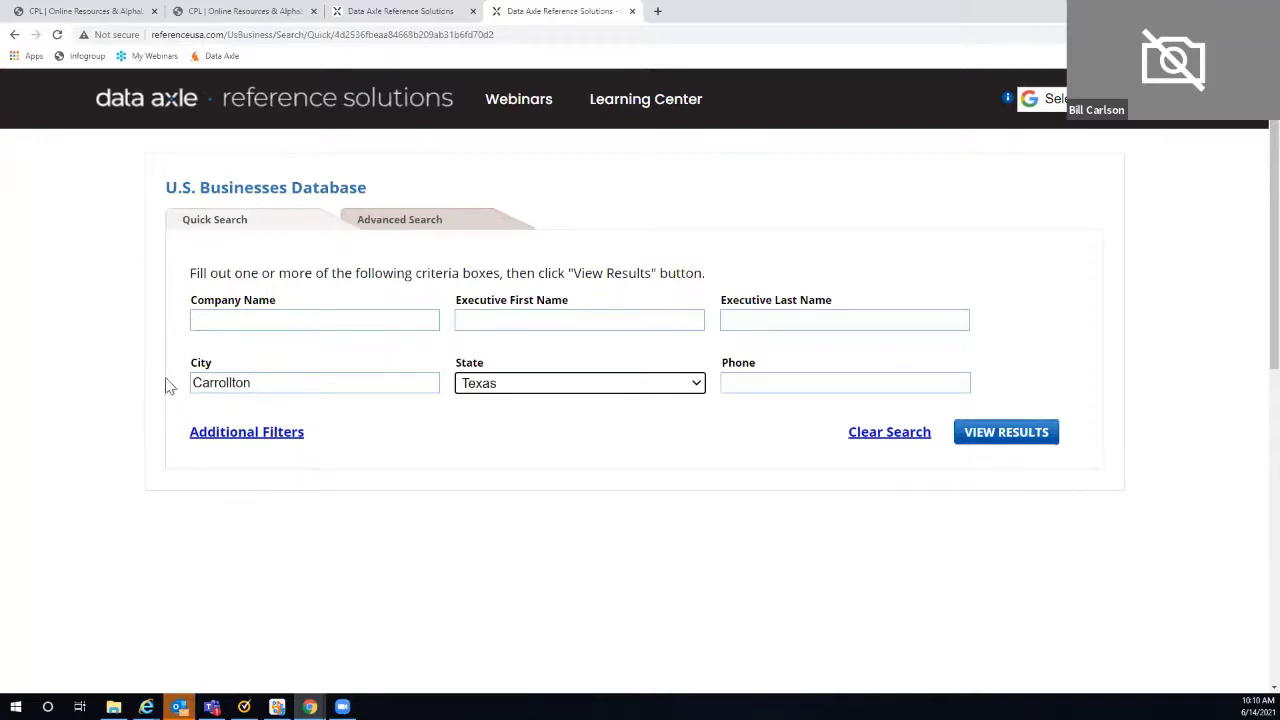
{"action": "left_click", "coordinate": [982, 441]}
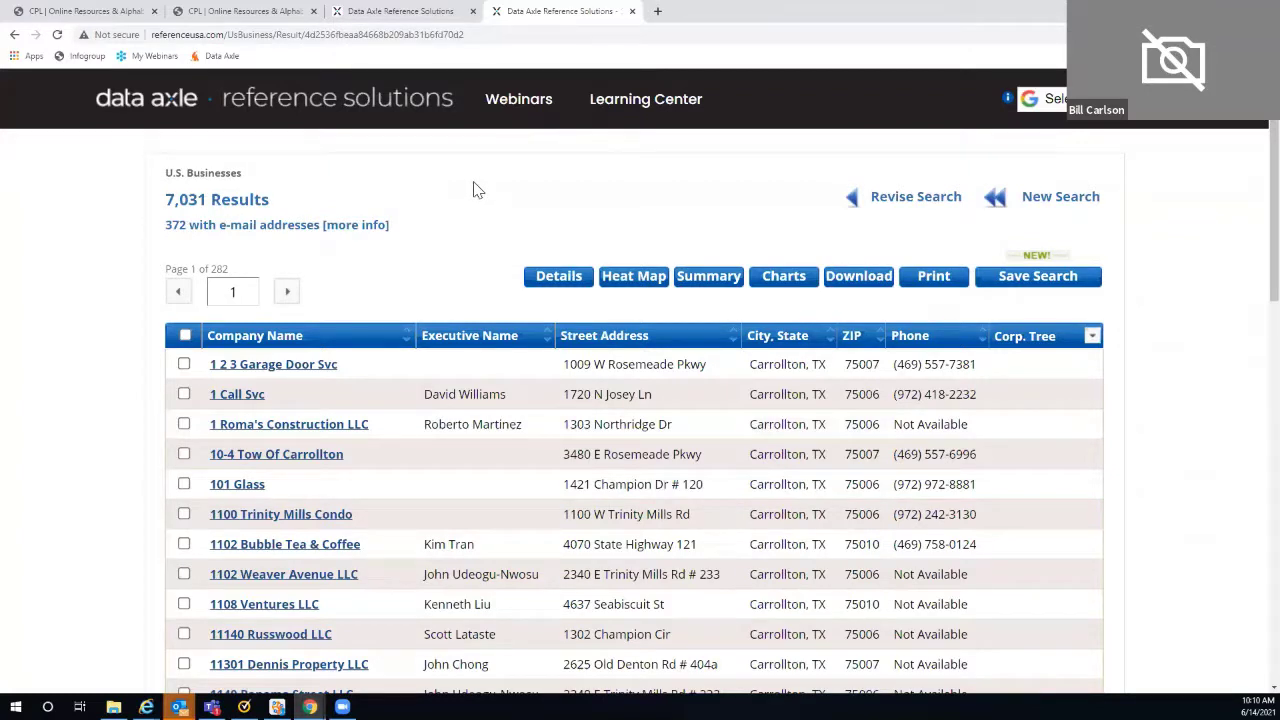
- Open the charts for the search results and examine the SIC code chart and full report table
{"action": "left_click", "coordinate": [781, 283]}
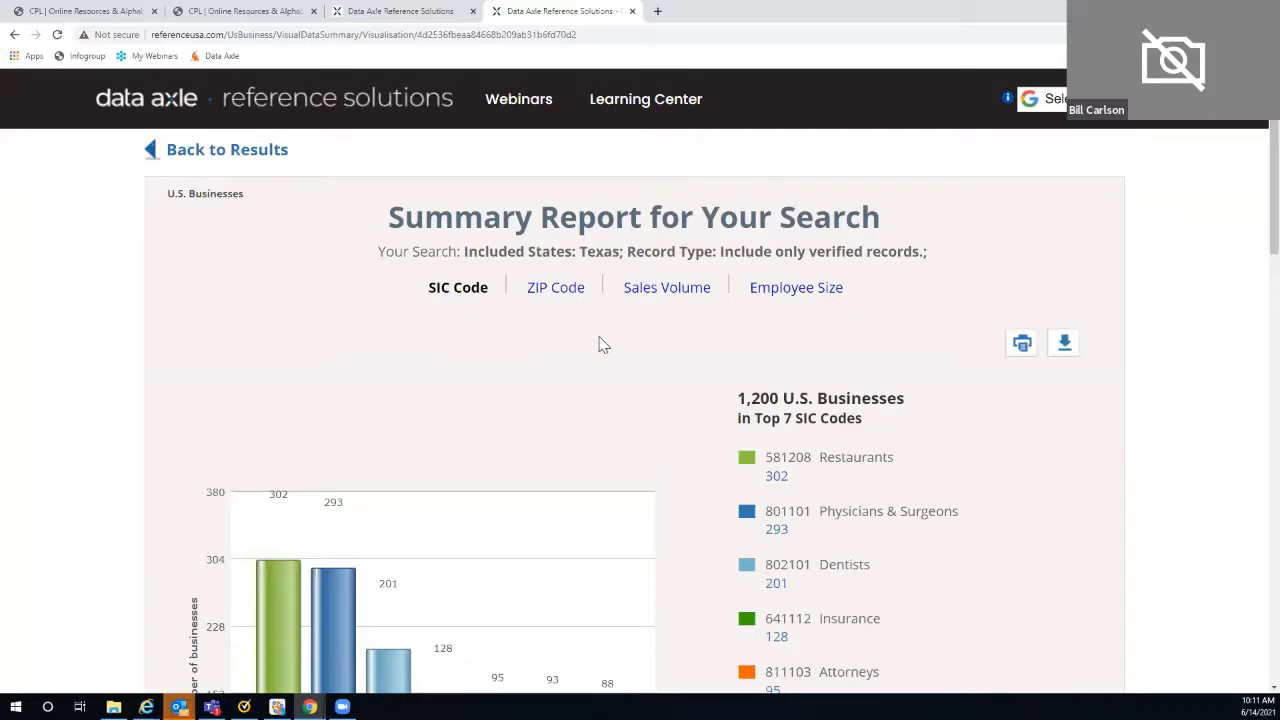
{"action": "scroll", "coordinate": [700, 354], "scroll_direction": "down", "scroll_amount": 1}
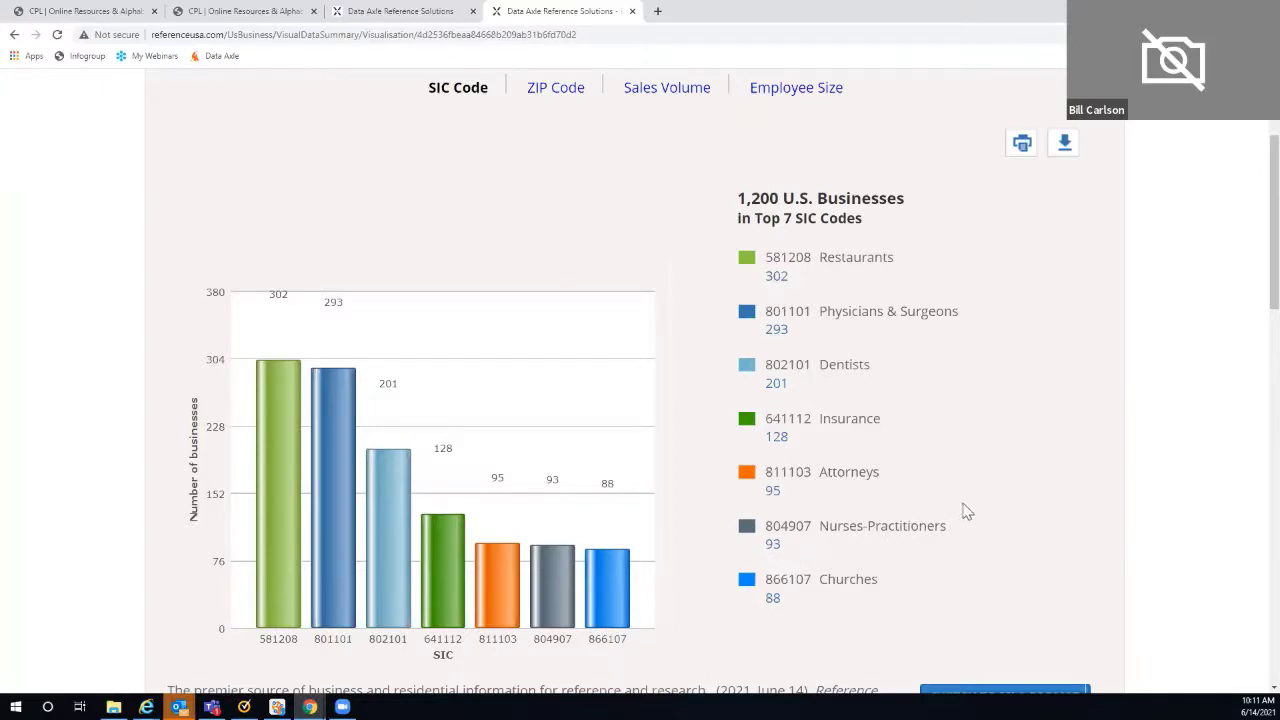
{"action": "scroll", "coordinate": [1193, 414], "scroll_direction": "down", "scroll_amount": 4}
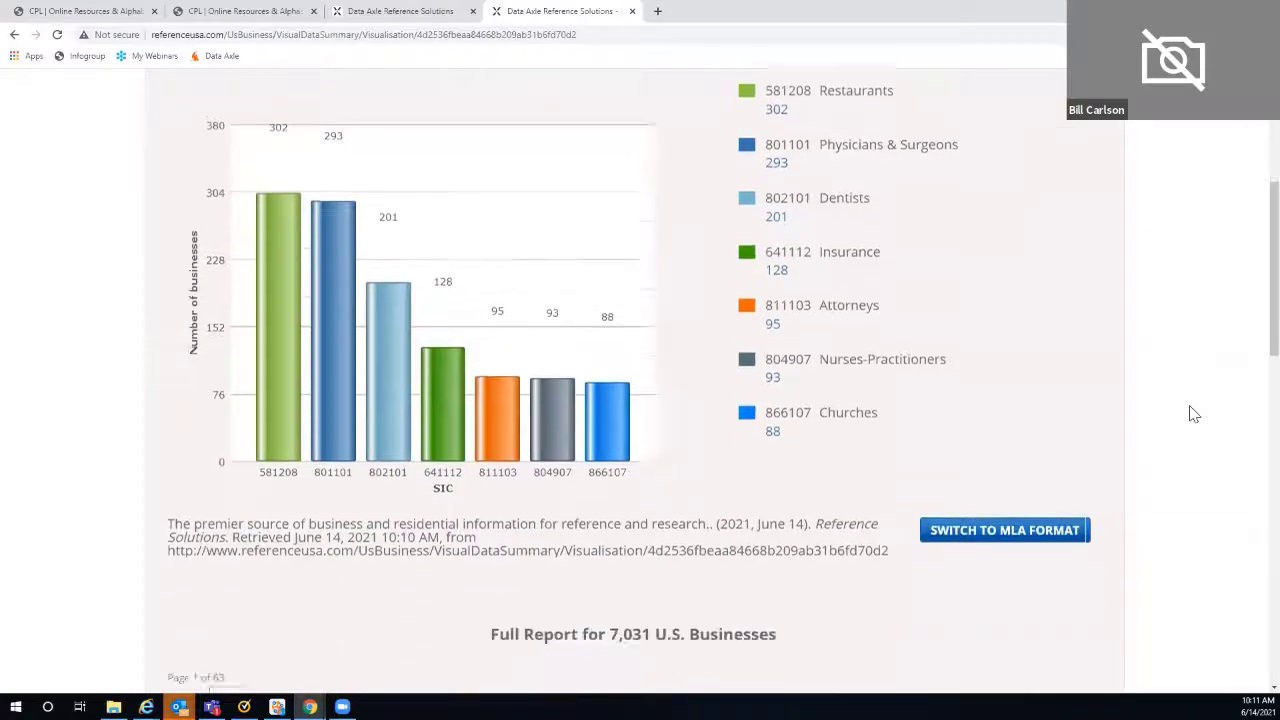
{"action": "scroll", "coordinate": [1191, 413], "scroll_direction": "down", "scroll_amount": 3}
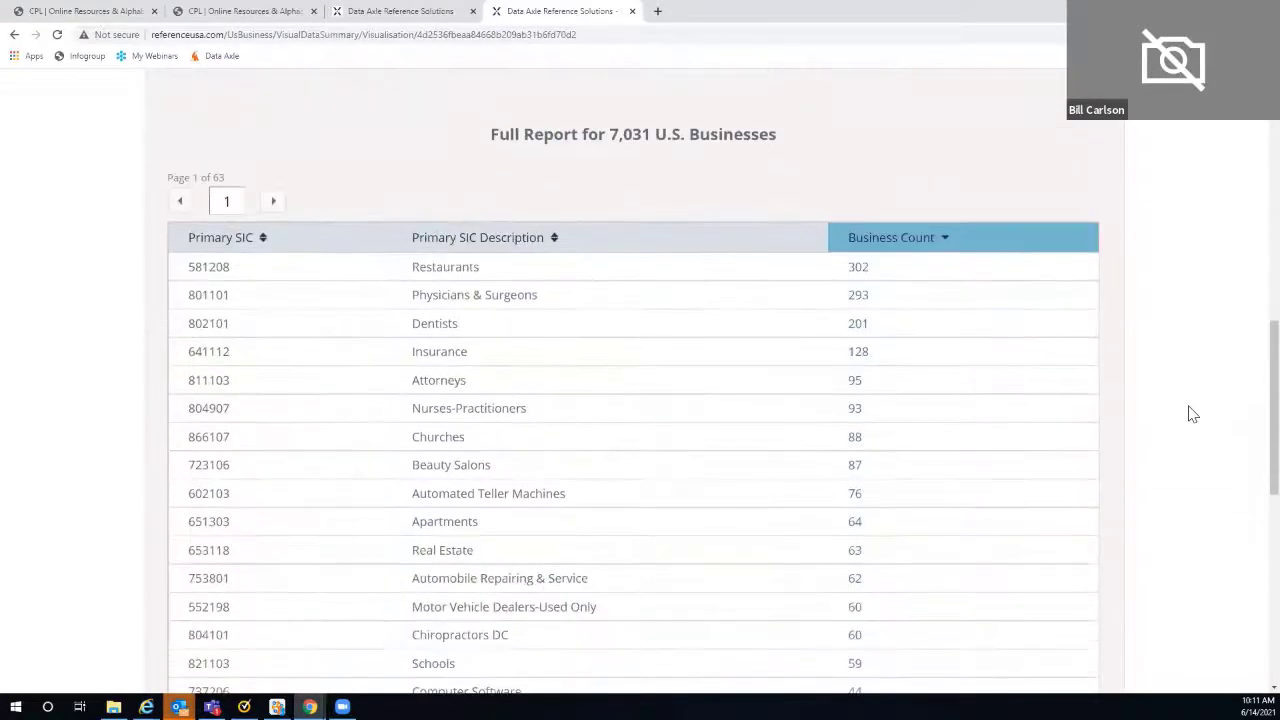
{"action": "scroll", "coordinate": [1103, 414], "scroll_direction": "down", "scroll_amount": 1}
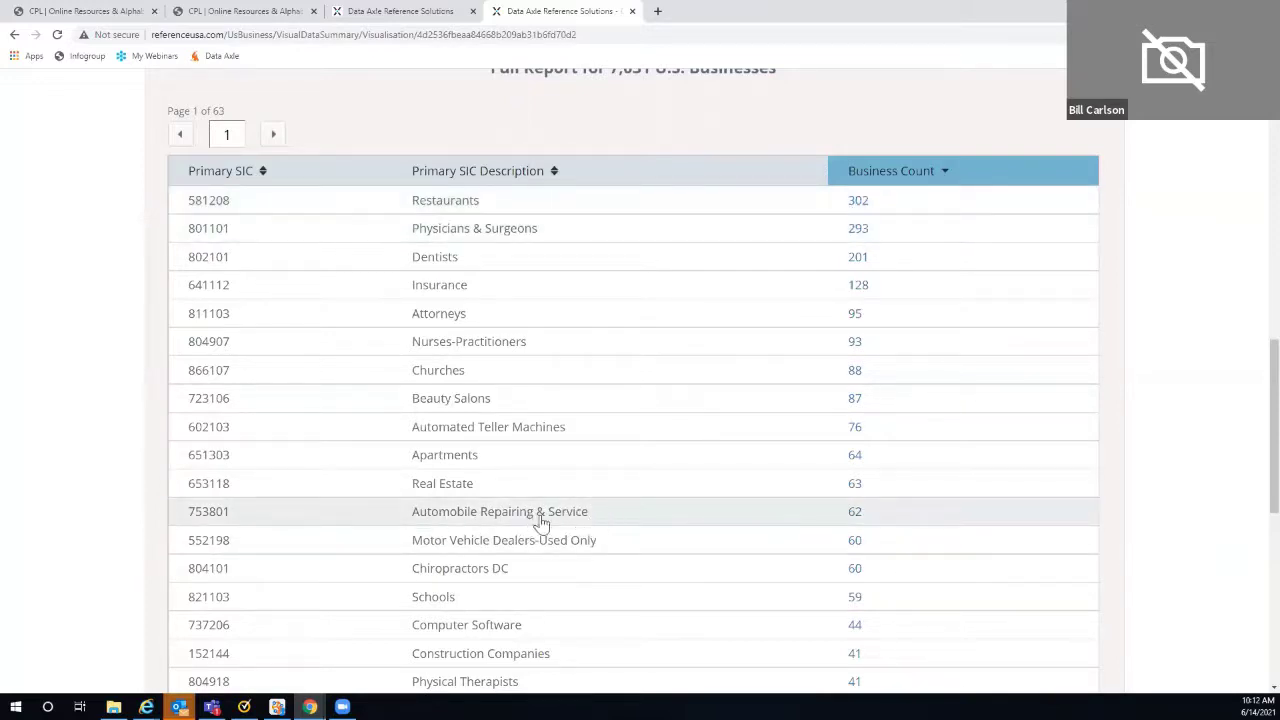
- List the Automobile Repairing & Service businesses from the full report, and return to the start of the summary report
{"action": "left_click", "coordinate": [855, 515]}
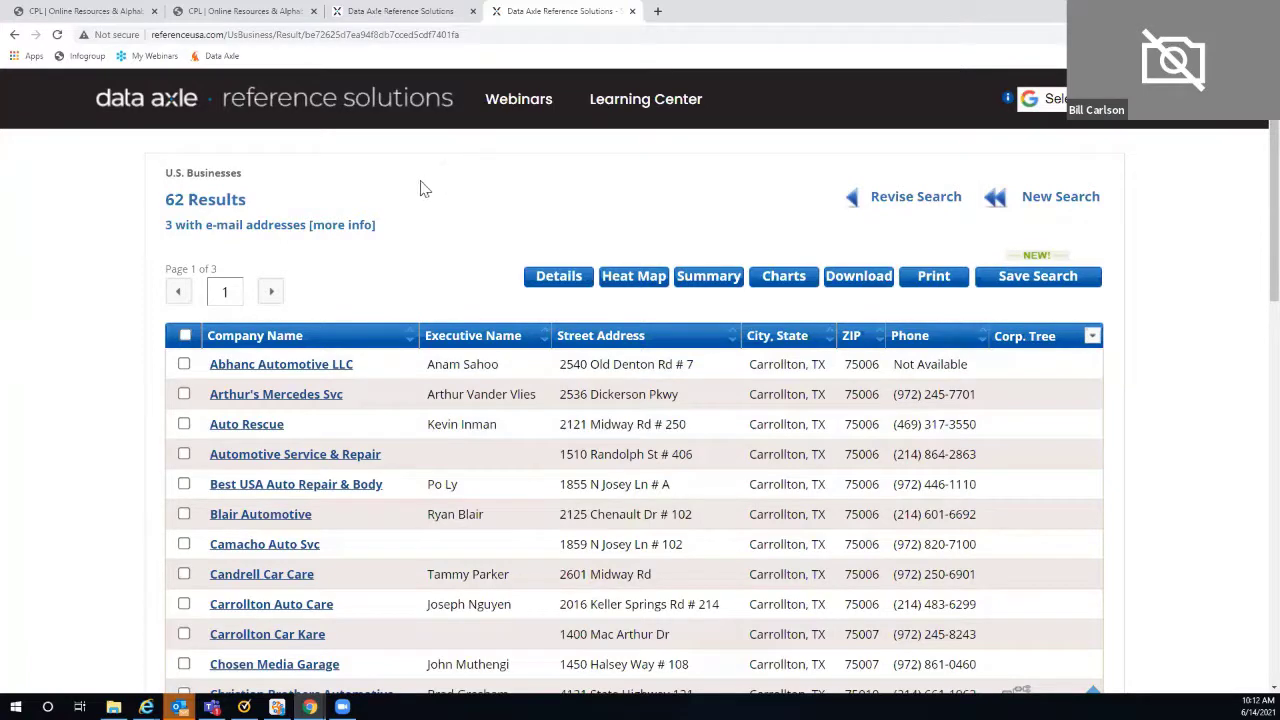
{"action": "left_click", "coordinate": [15, 36]}
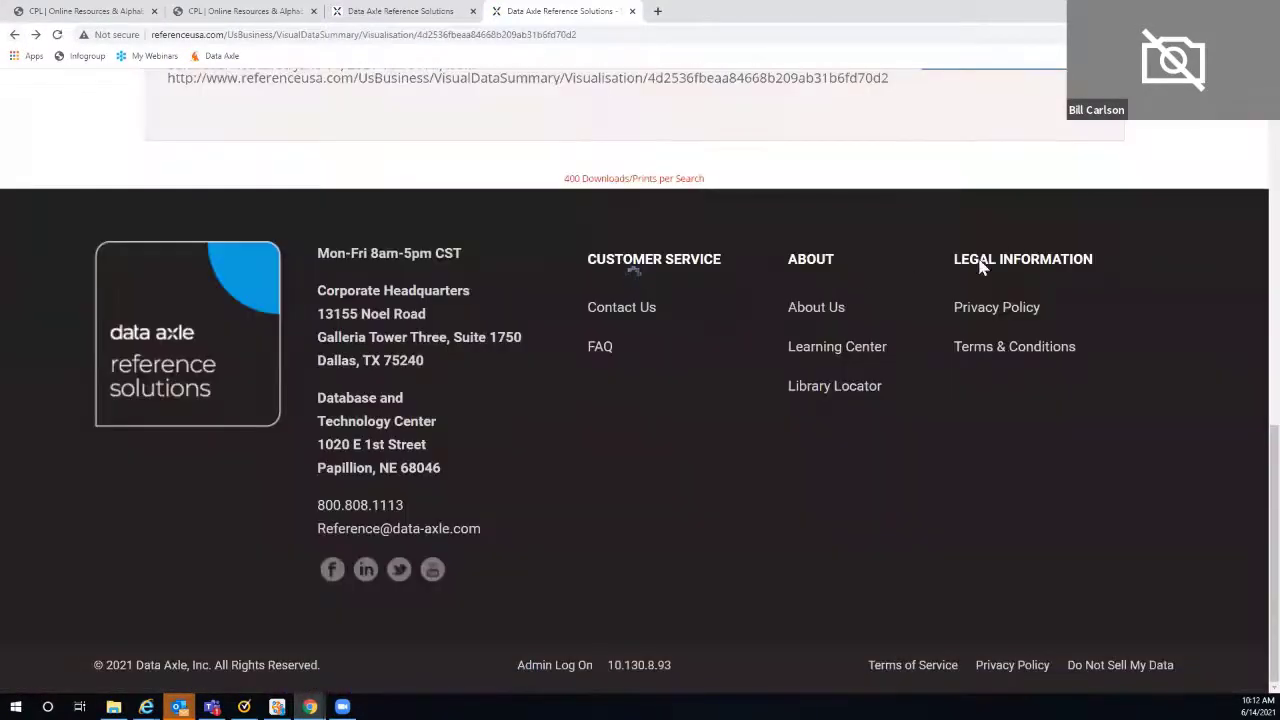
{"action": "scroll", "coordinate": [1158, 254], "scroll_direction": "up", "scroll_amount": 6}
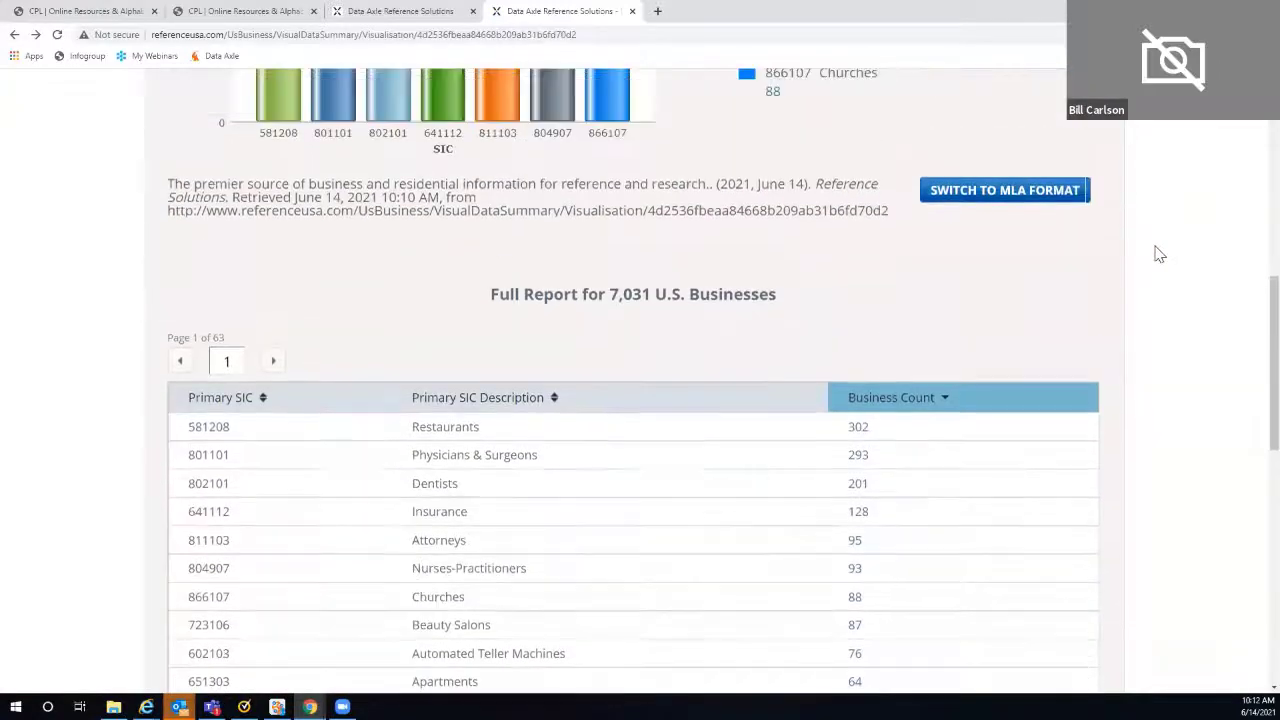
{"action": "scroll", "coordinate": [1158, 254], "scroll_direction": "up", "scroll_amount": 2}
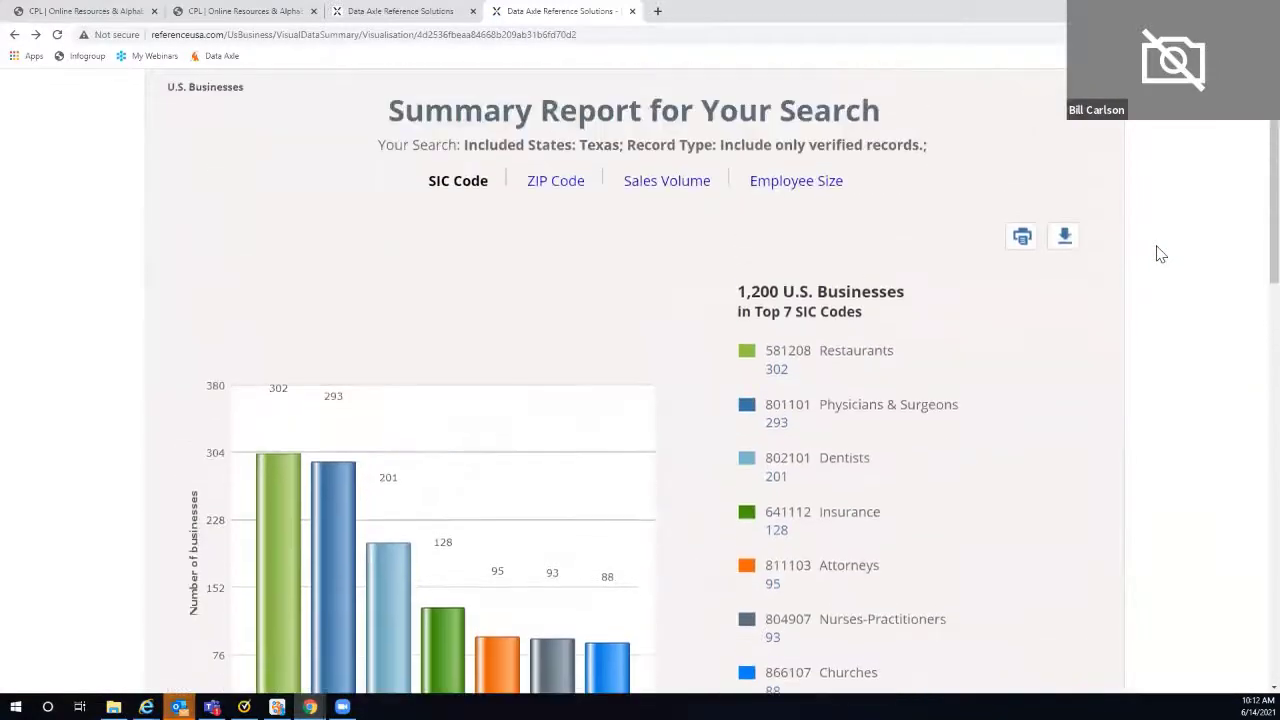
{"action": "scroll", "coordinate": [1158, 254], "scroll_direction": "up", "scroll_amount": 1}
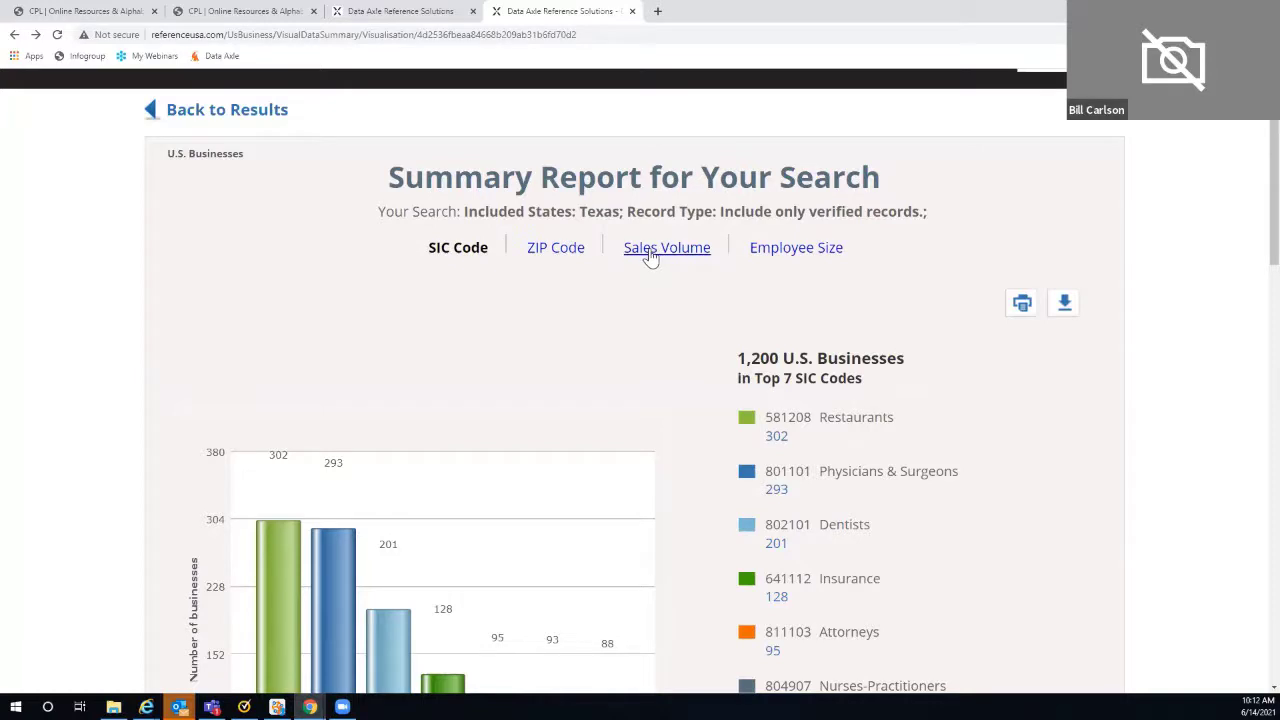
- Show the summary report by employee size and examine its pie chart breakdown
{"action": "left_click", "coordinate": [797, 257]}
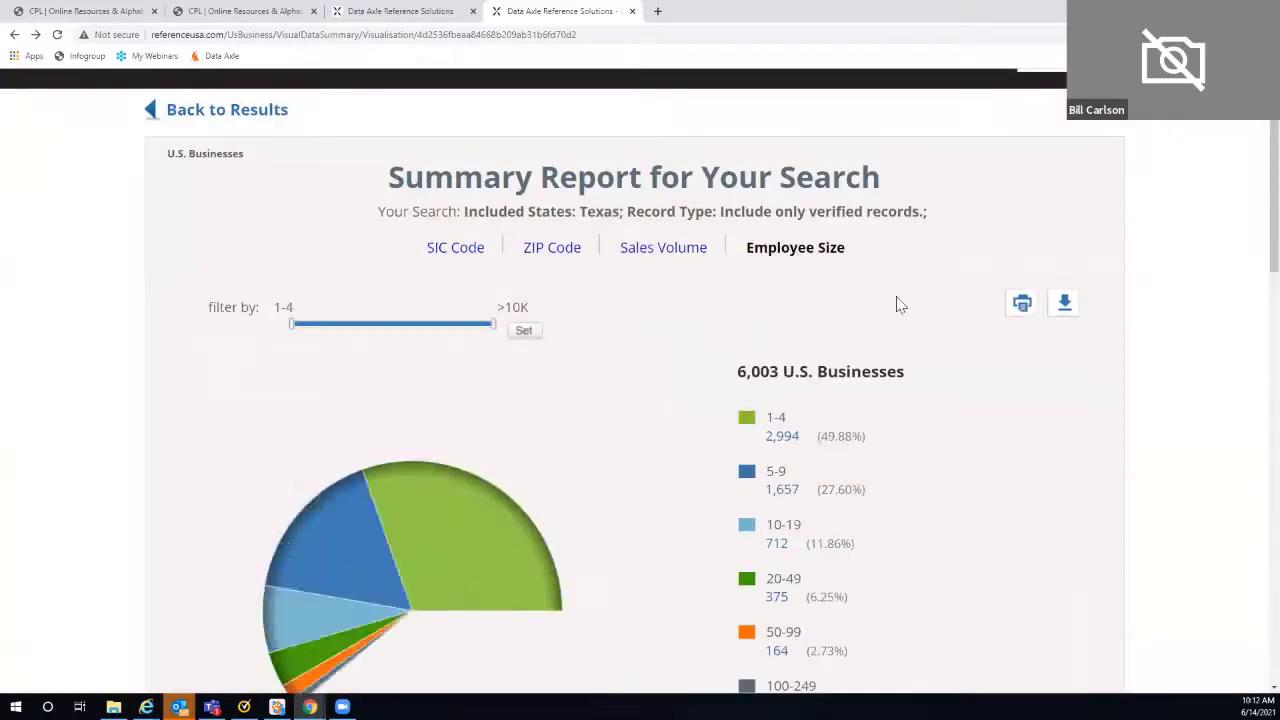
{"action": "scroll", "coordinate": [955, 305], "scroll_direction": "down", "scroll_amount": 2}
{"action": "scroll", "coordinate": [953, 303], "scroll_direction": "down", "scroll_amount": 1}
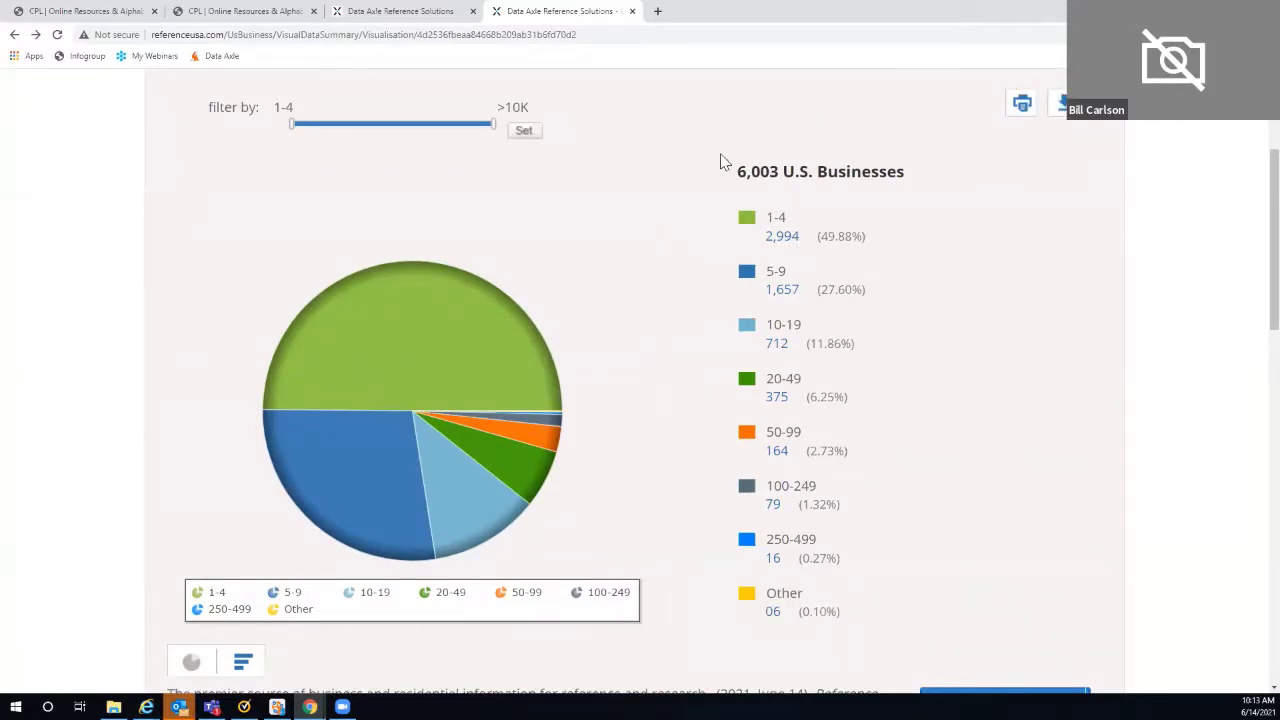
{"action": "scroll", "coordinate": [690, 155], "scroll_direction": "up", "scroll_amount": 2}
{"action": "scroll", "coordinate": [683, 150], "scroll_direction": "up", "scroll_amount": 1}
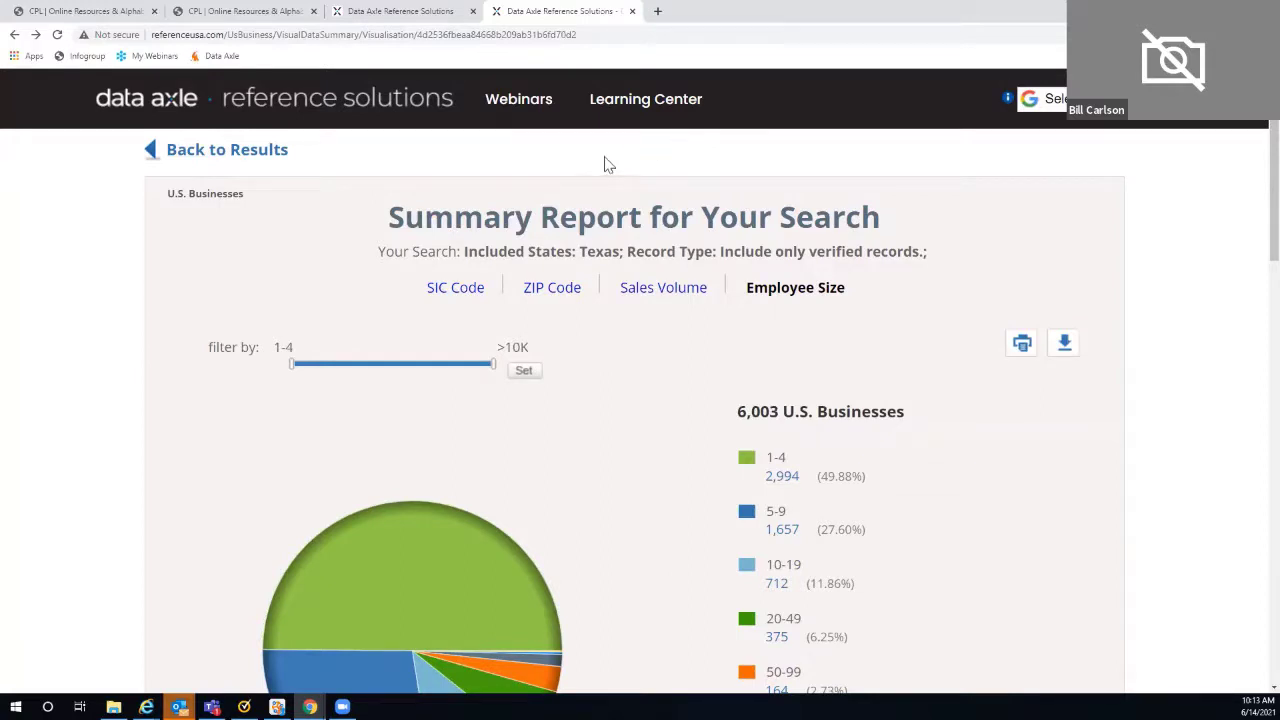
- Return to the results list, revise the search and switch to the Advanced Search form
{"action": "left_click", "coordinate": [247, 155]}
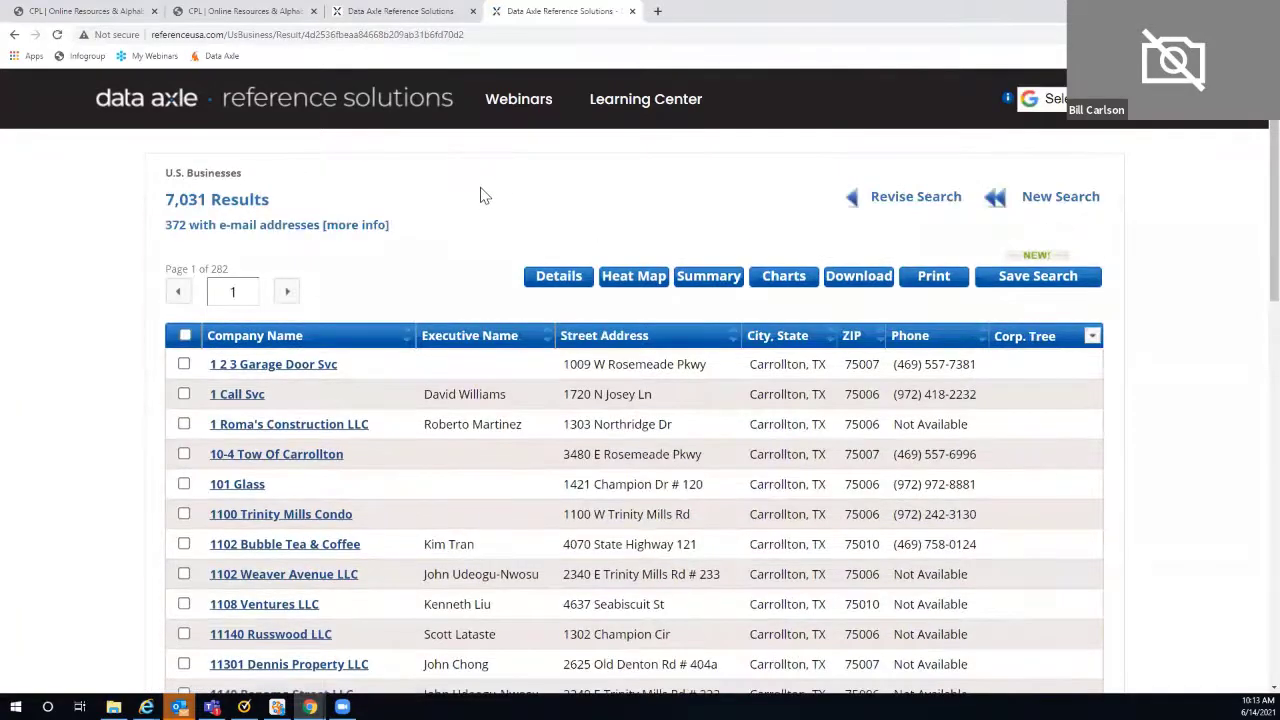
{"action": "left_click", "coordinate": [880, 200]}
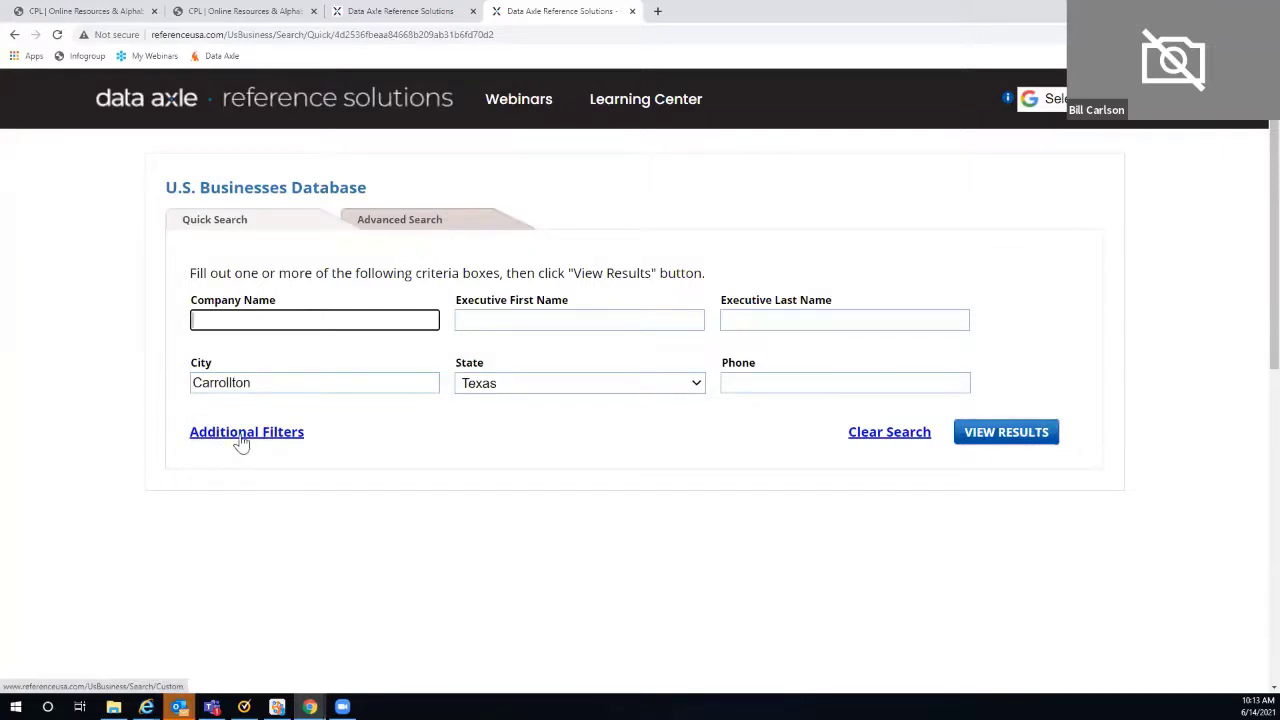
{"action": "left_click", "coordinate": [407, 228]}
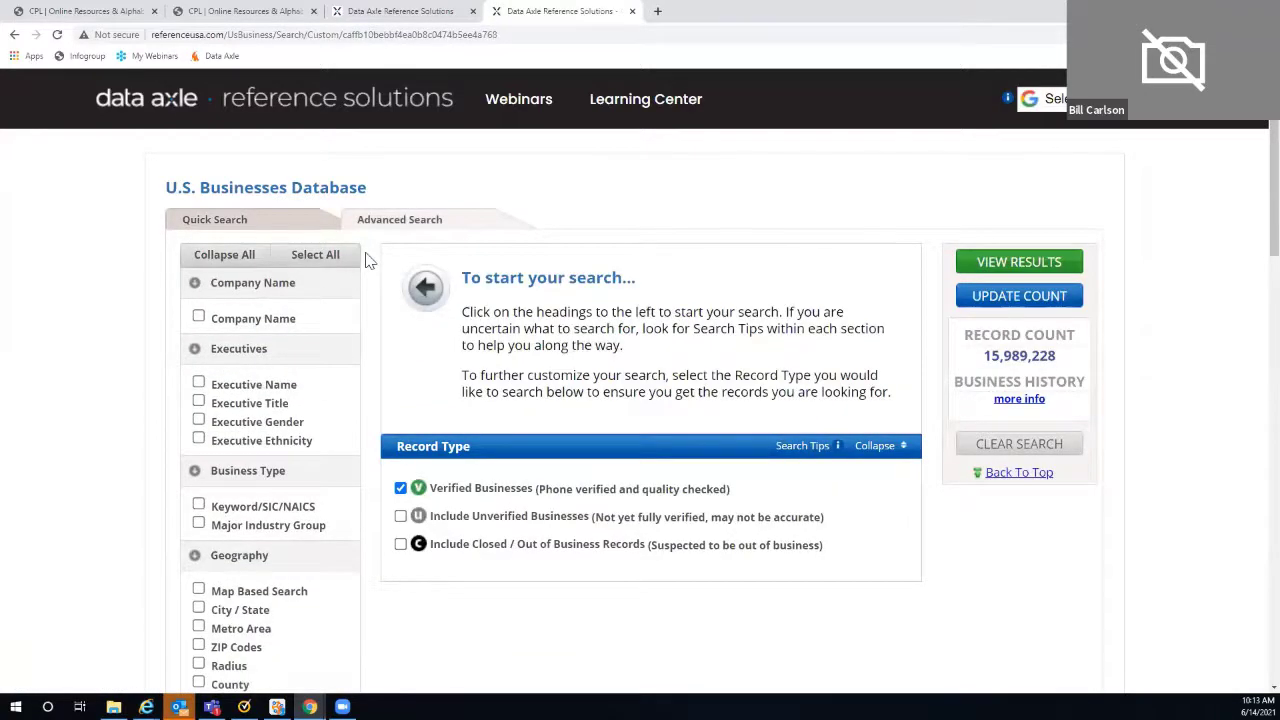
- Add IBM and Delta to a Company Name filter, and remove that filter from the search
{"action": "scroll", "coordinate": [367, 260], "scroll_direction": "down", "scroll_amount": 2}
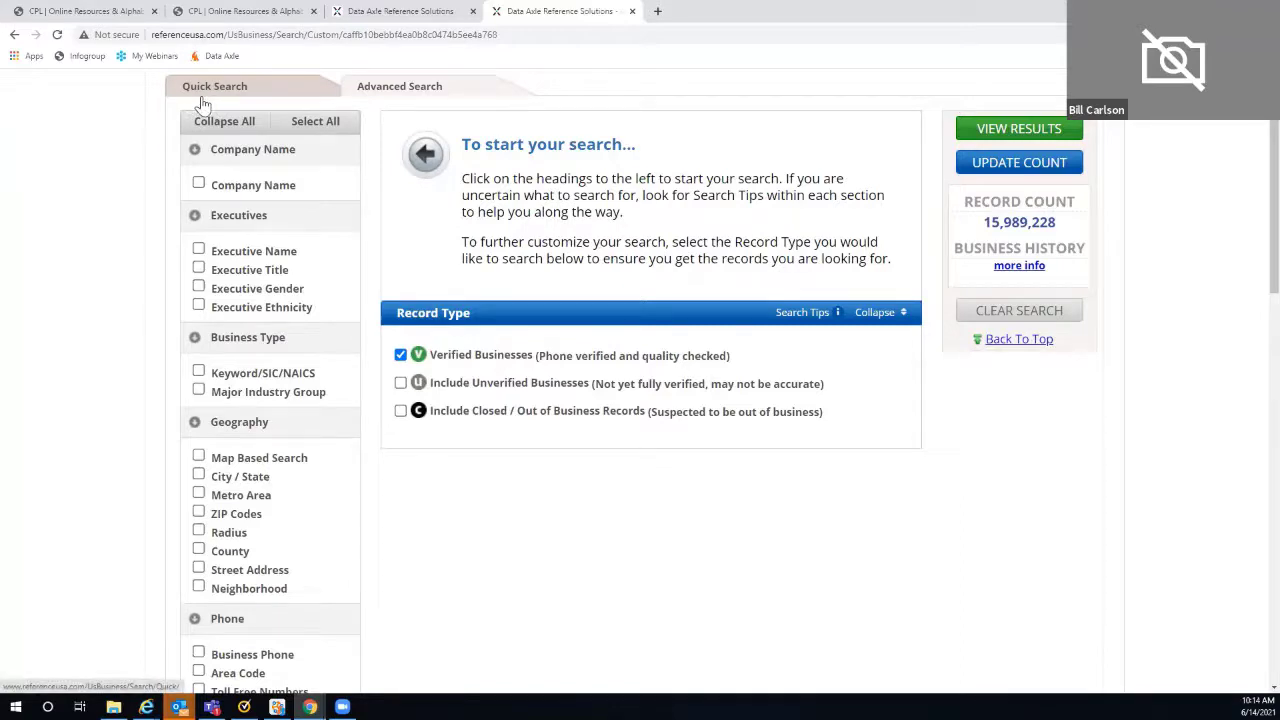
{"action": "left_click", "coordinate": [199, 185]}
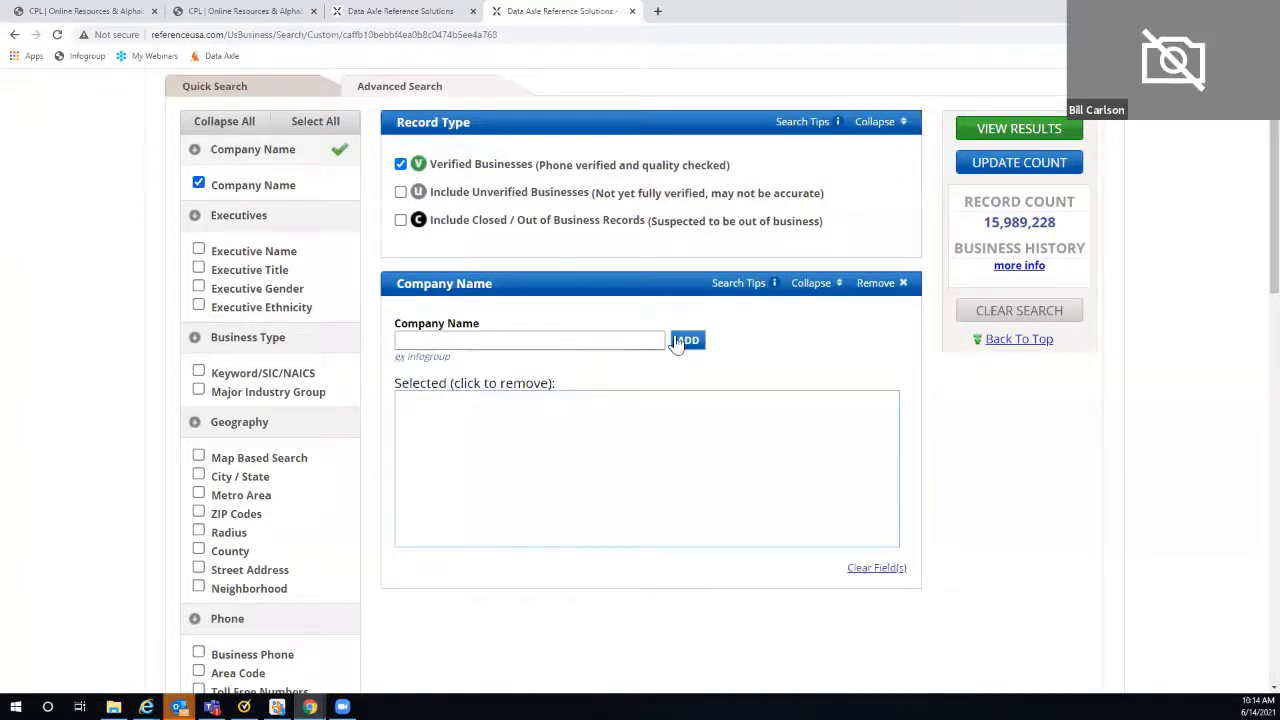
{"action": "left_click", "coordinate": [410, 340]}
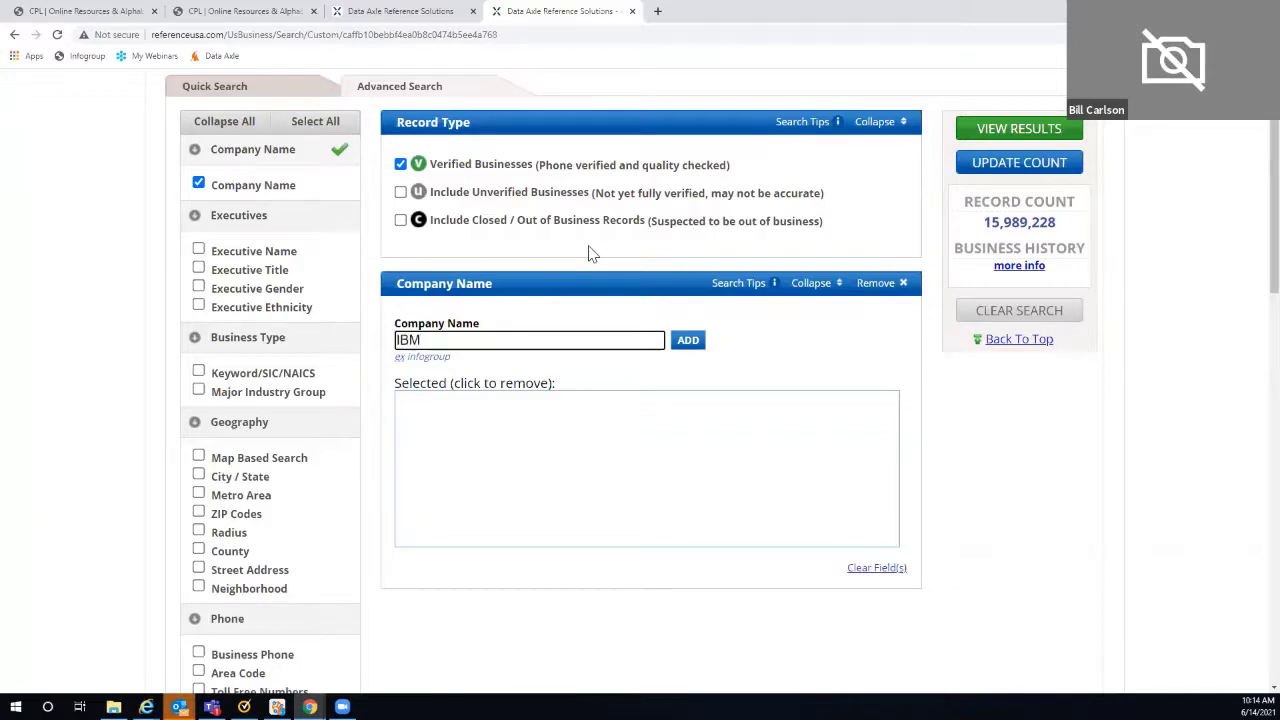
{"action": "left_click", "coordinate": [686, 341]}
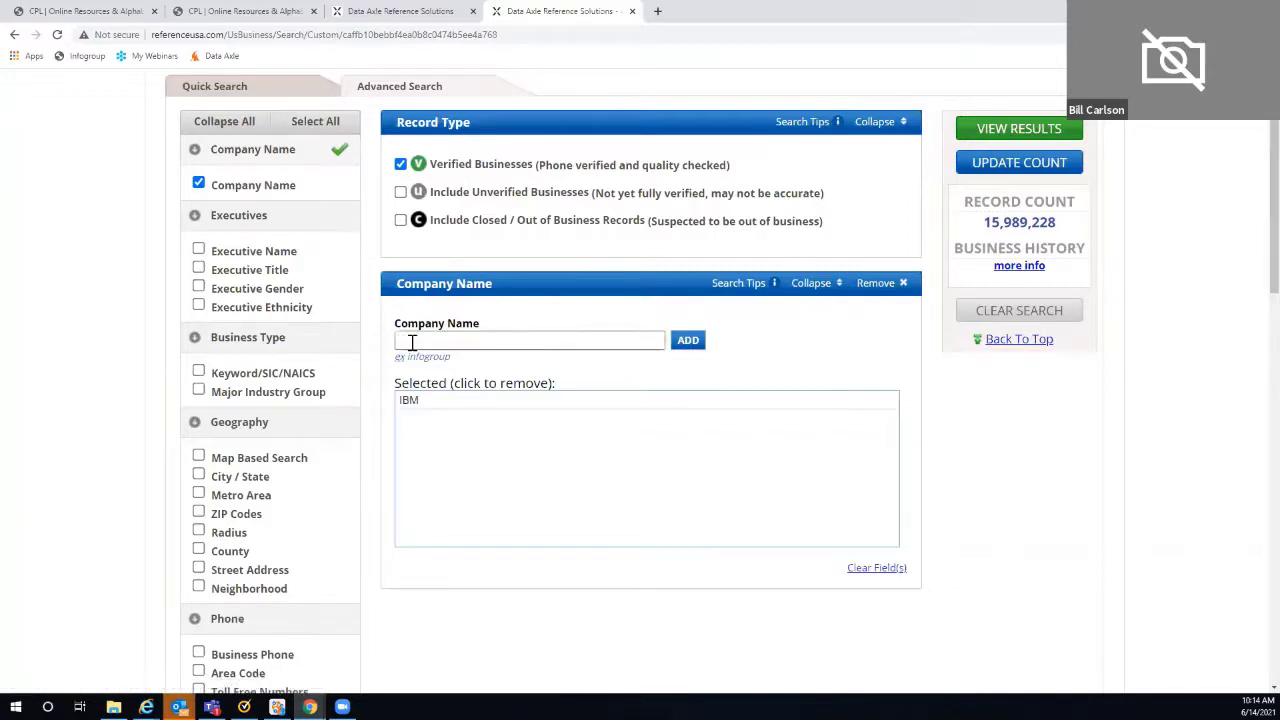
{"action": "left_click", "coordinate": [413, 340]}
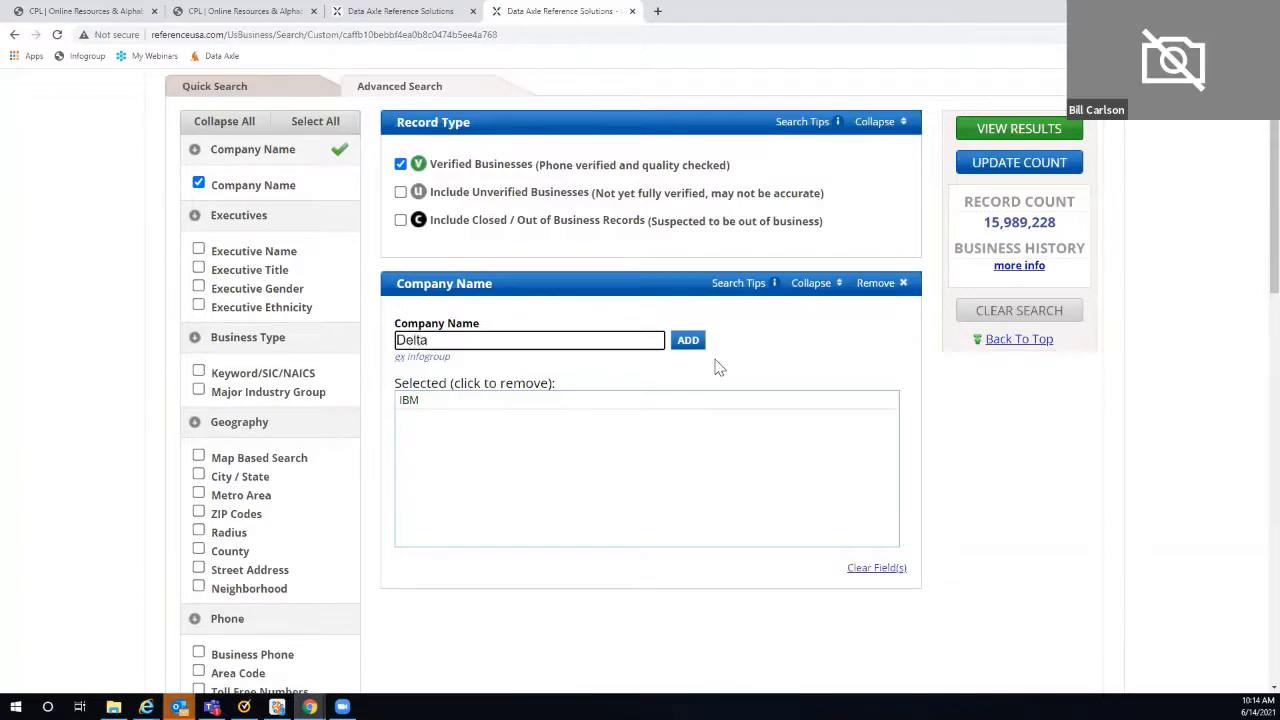
{"action": "left_click", "coordinate": [687, 342]}
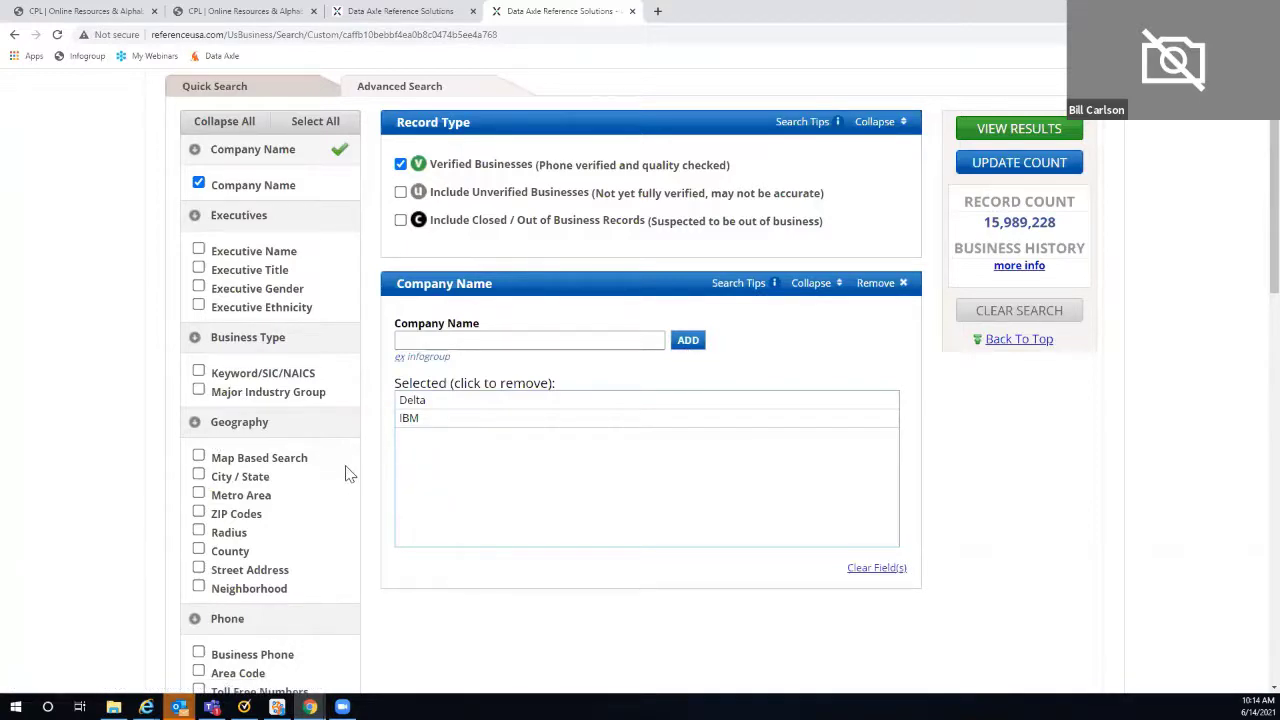
{"action": "left_click", "coordinate": [879, 287]}
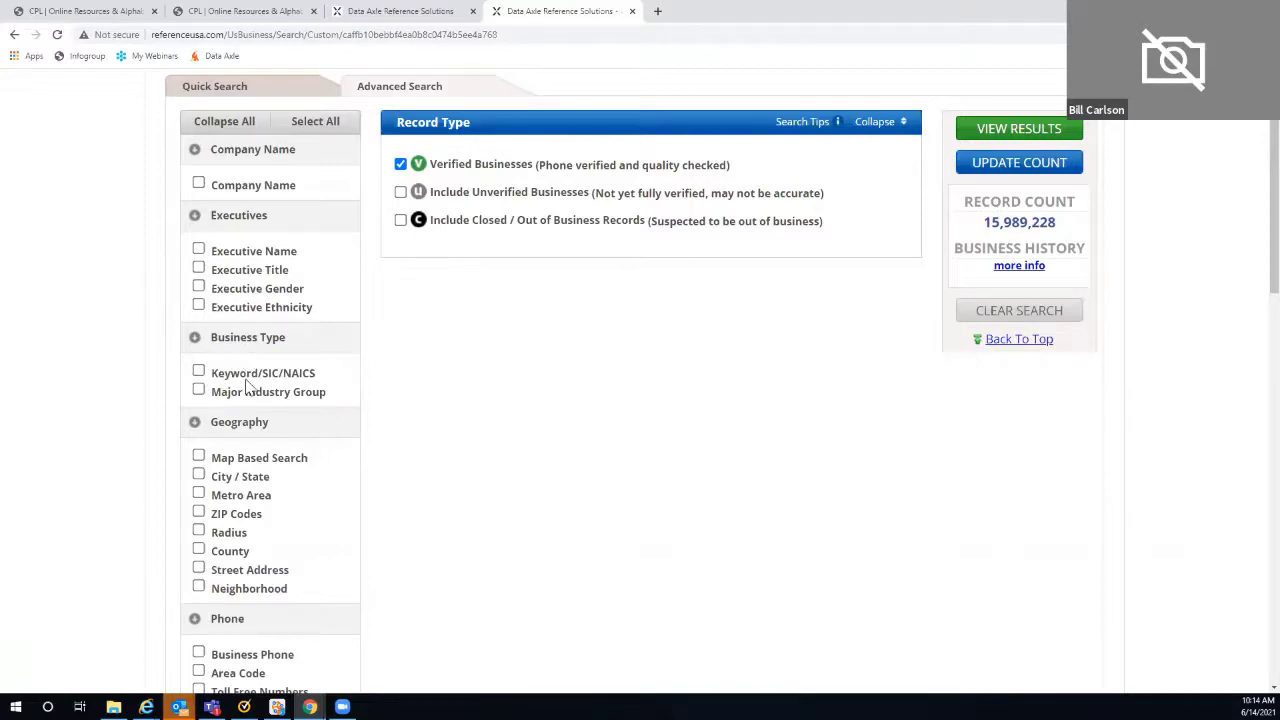
- Replace the Keyword/SIC/NAICS filter with Major Industry Group, and expand Construction down to the 1521 single family house contractor codes
{"action": "left_click", "coordinate": [198, 373]}
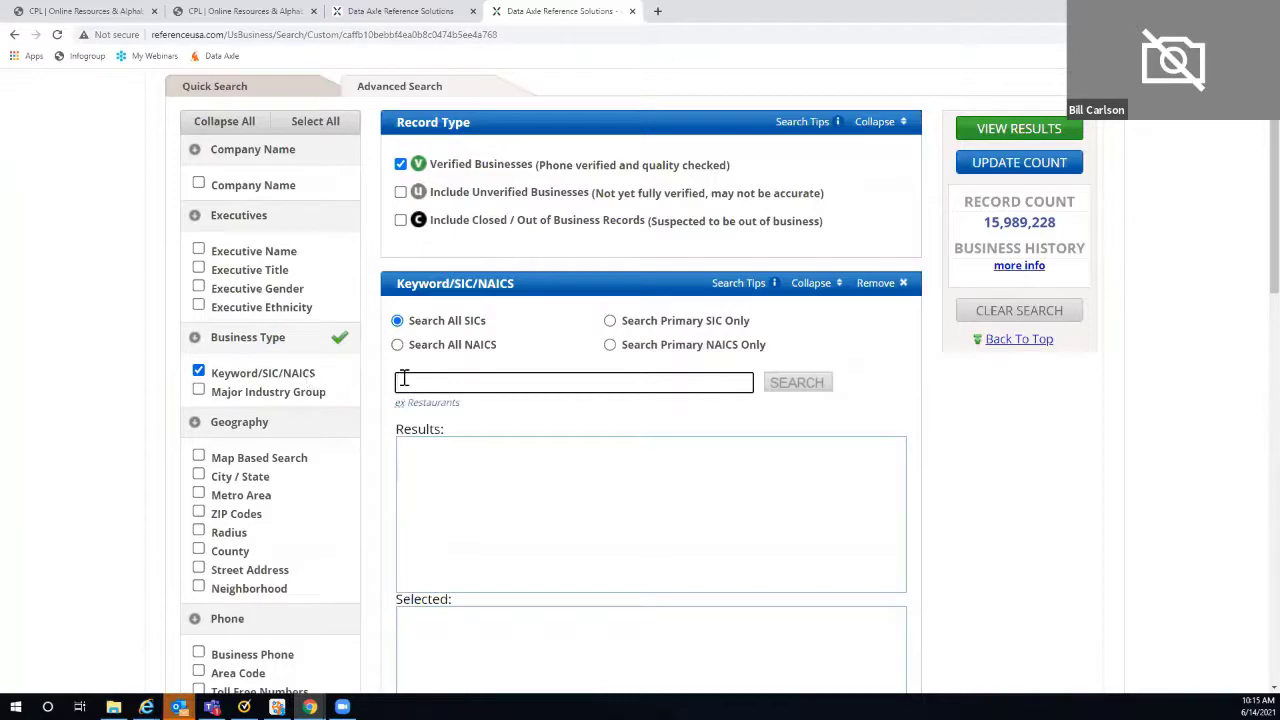
{"action": "left_click", "coordinate": [199, 372]}
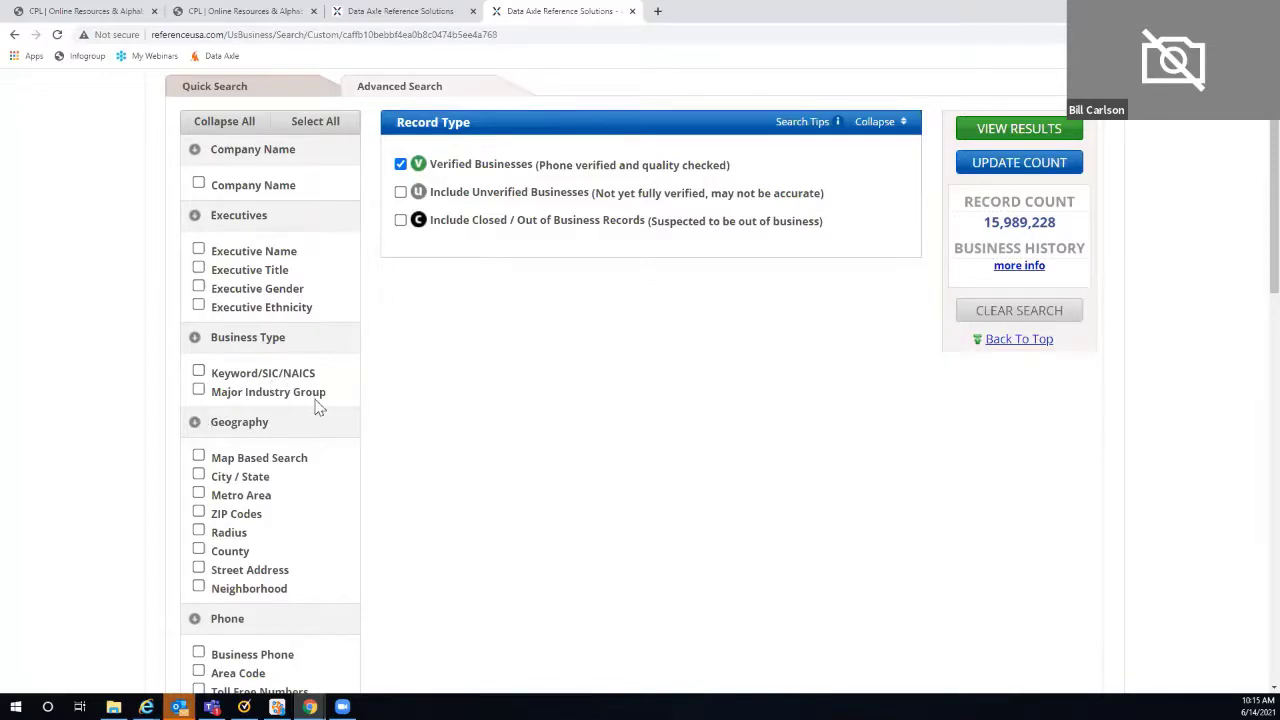
{"action": "left_click", "coordinate": [199, 390]}
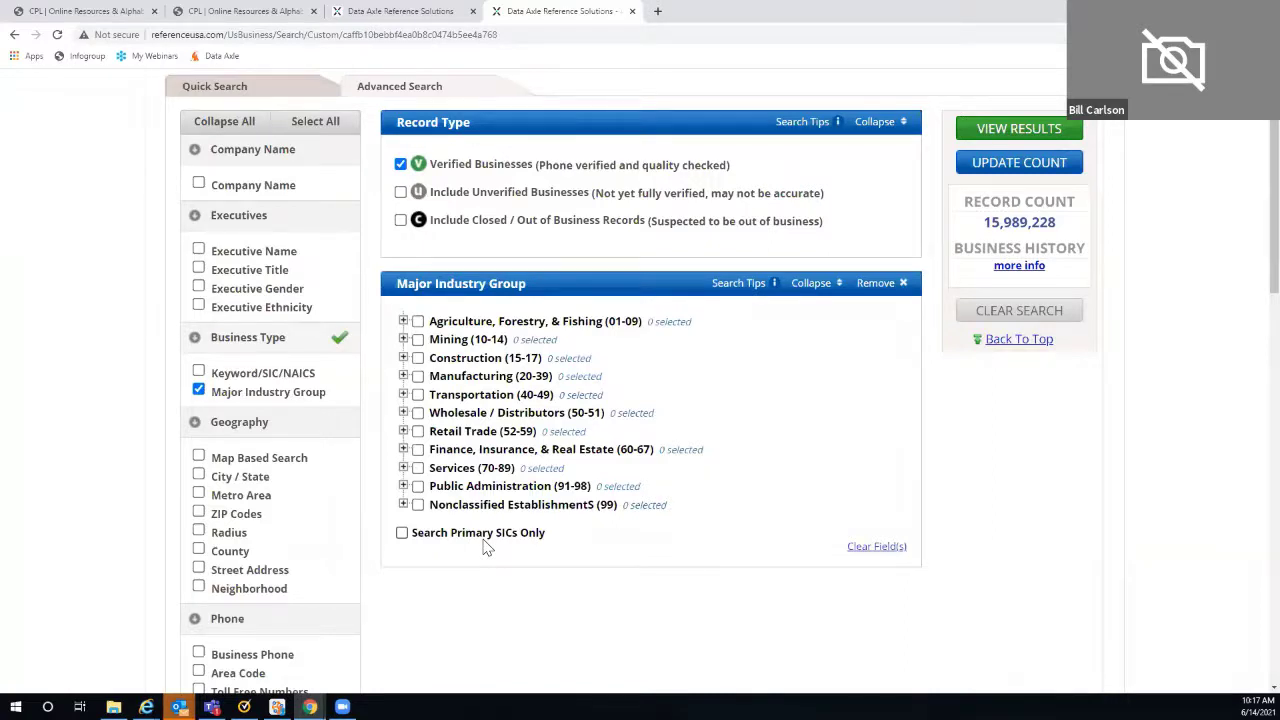
{"action": "left_click", "coordinate": [403, 358]}
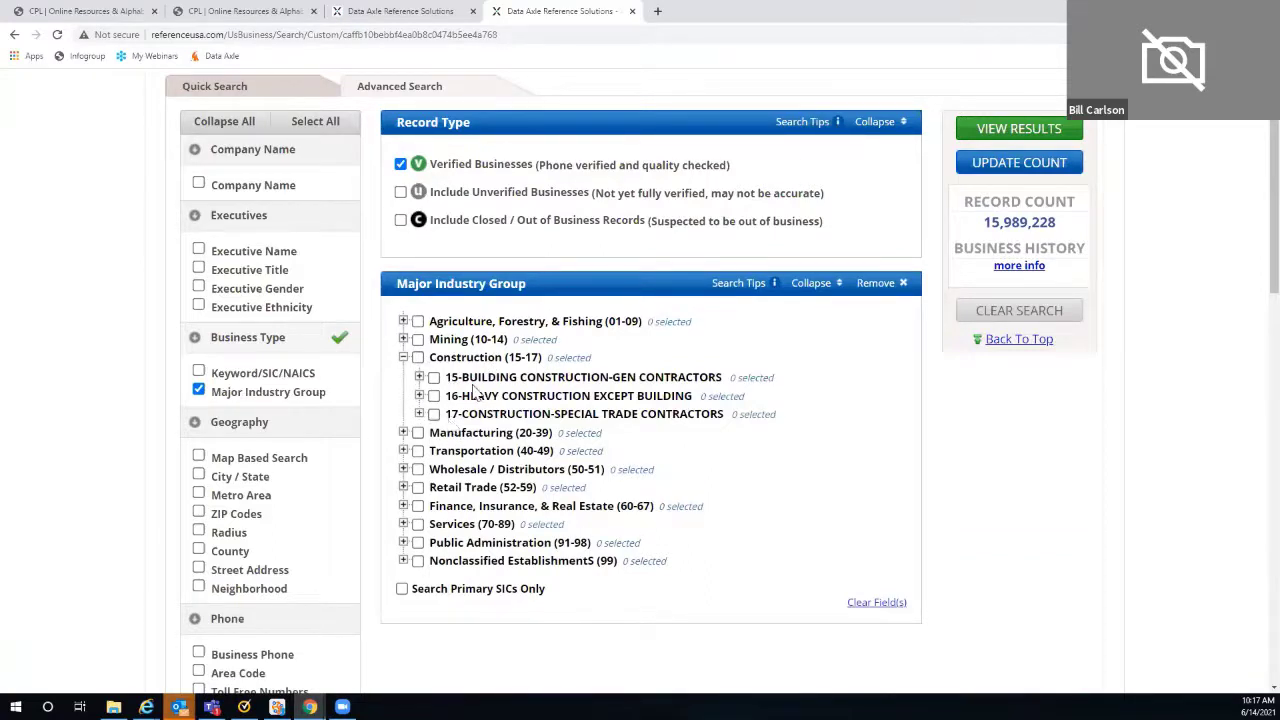
{"action": "left_click", "coordinate": [419, 377]}
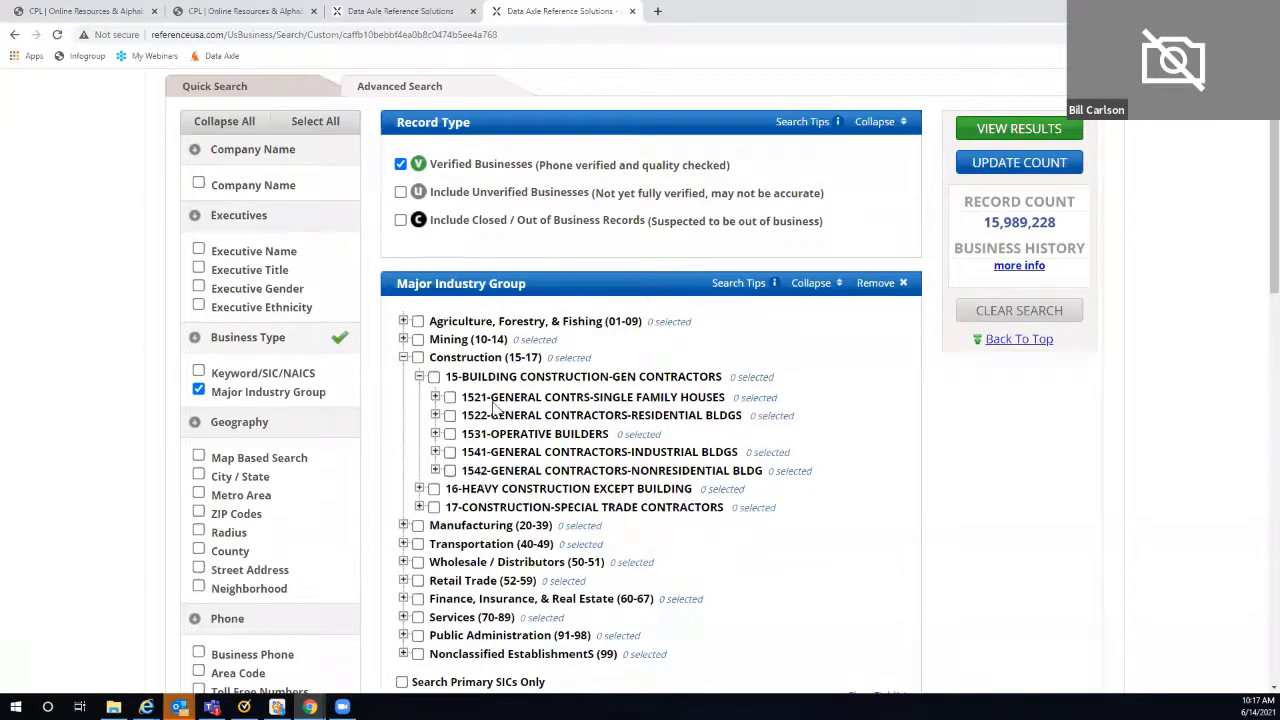
{"action": "left_click", "coordinate": [436, 398]}
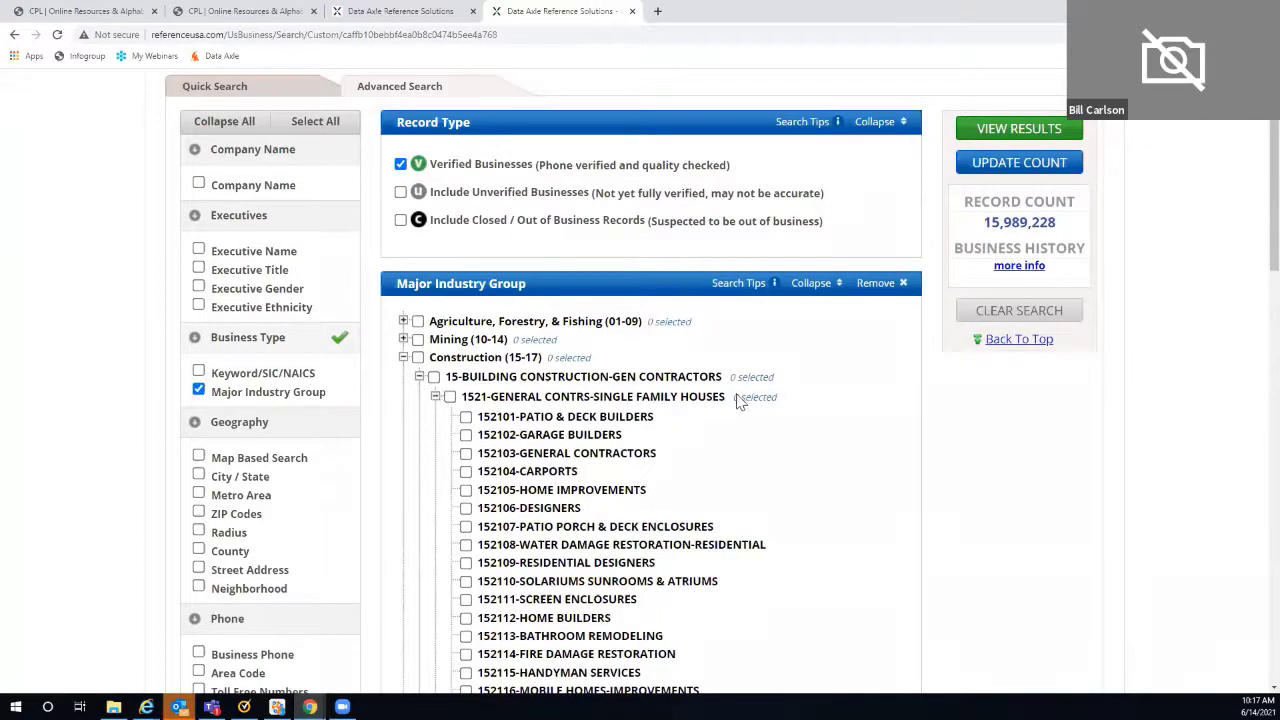
- Choose 152108-Water Damage Restoration-Residential with primary SICs only, and remove the Major Industry Group filter from the search
{"action": "scroll", "coordinate": [744, 402], "scroll_direction": "down", "scroll_amount": 1}
{"action": "scroll", "coordinate": [797, 370], "scroll_direction": "down", "scroll_amount": 1}
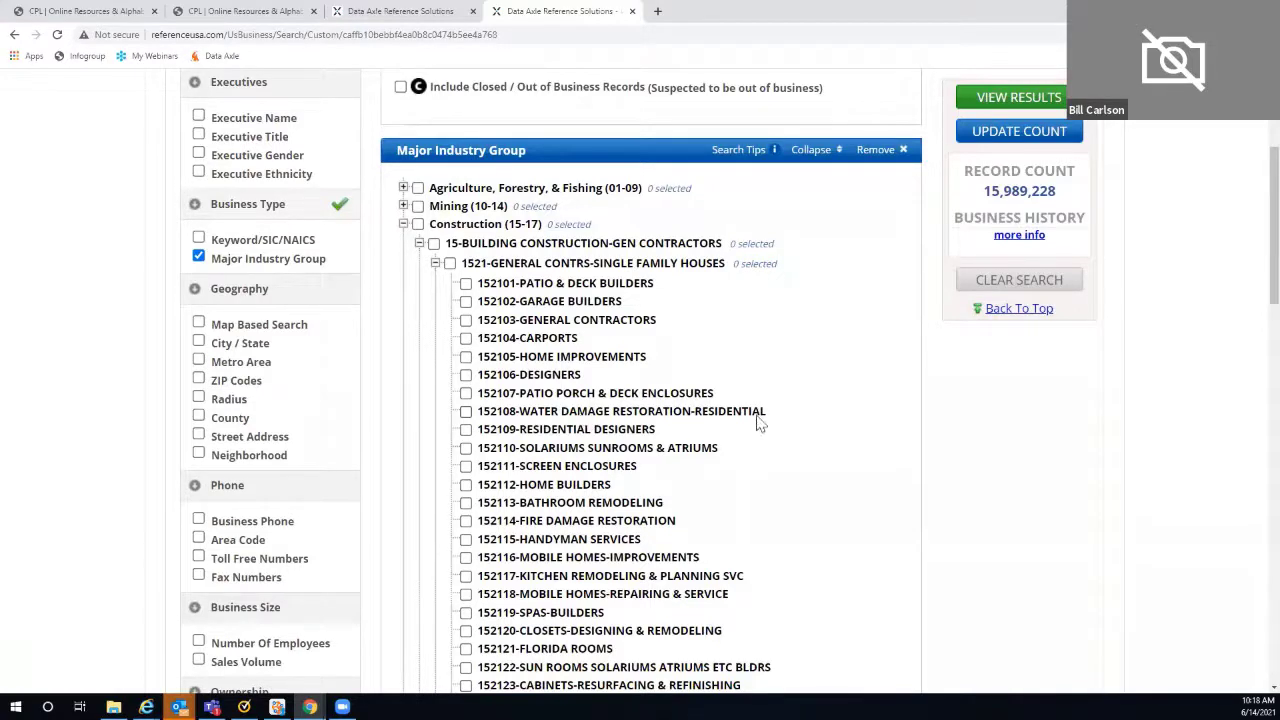
{"action": "left_click", "coordinate": [466, 412]}
{"action": "scroll", "coordinate": [868, 469], "scroll_direction": "down", "scroll_amount": 9}
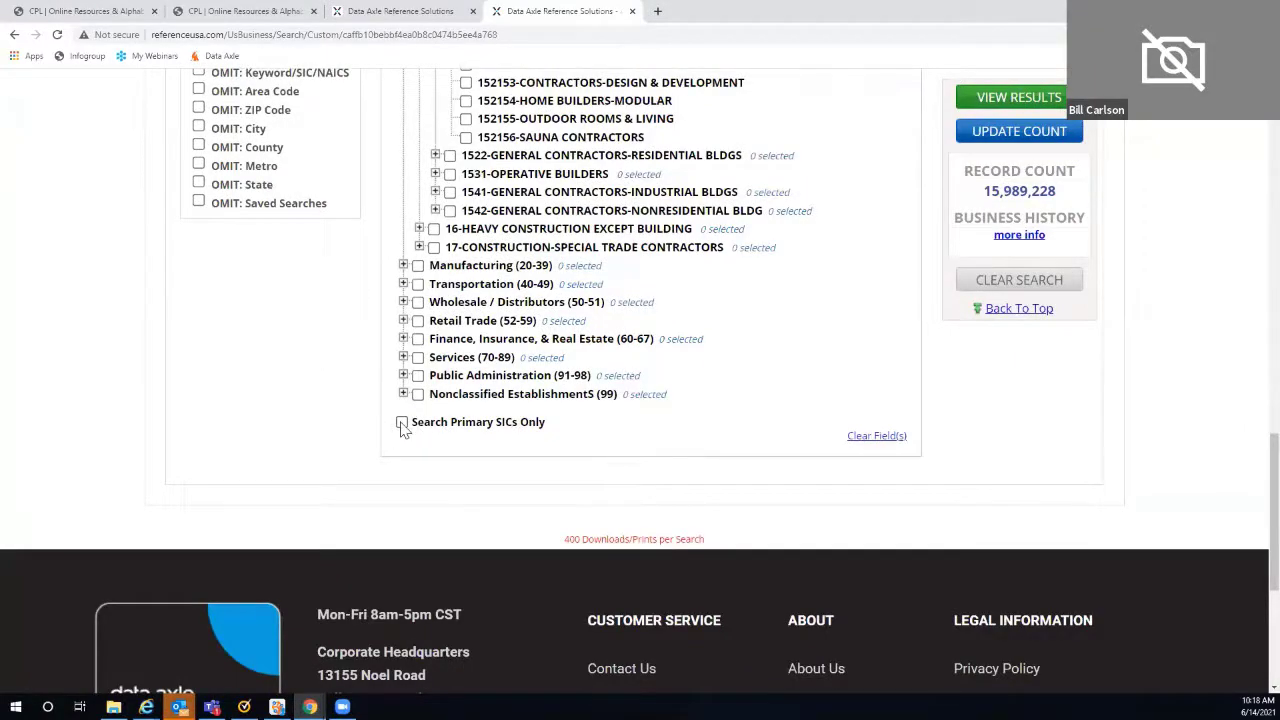
{"action": "left_click", "coordinate": [402, 422]}
{"action": "scroll", "coordinate": [655, 422], "scroll_direction": "up", "scroll_amount": 8}
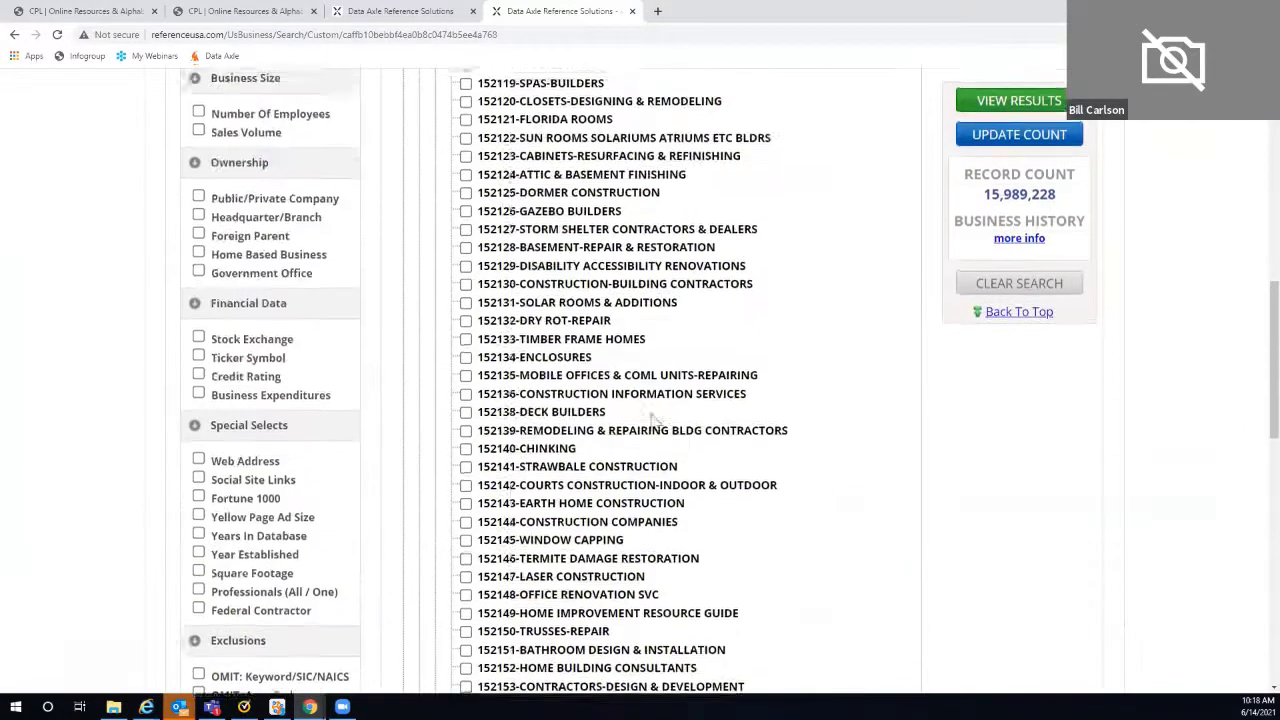
{"action": "scroll", "coordinate": [655, 425], "scroll_direction": "up", "scroll_amount": 3}
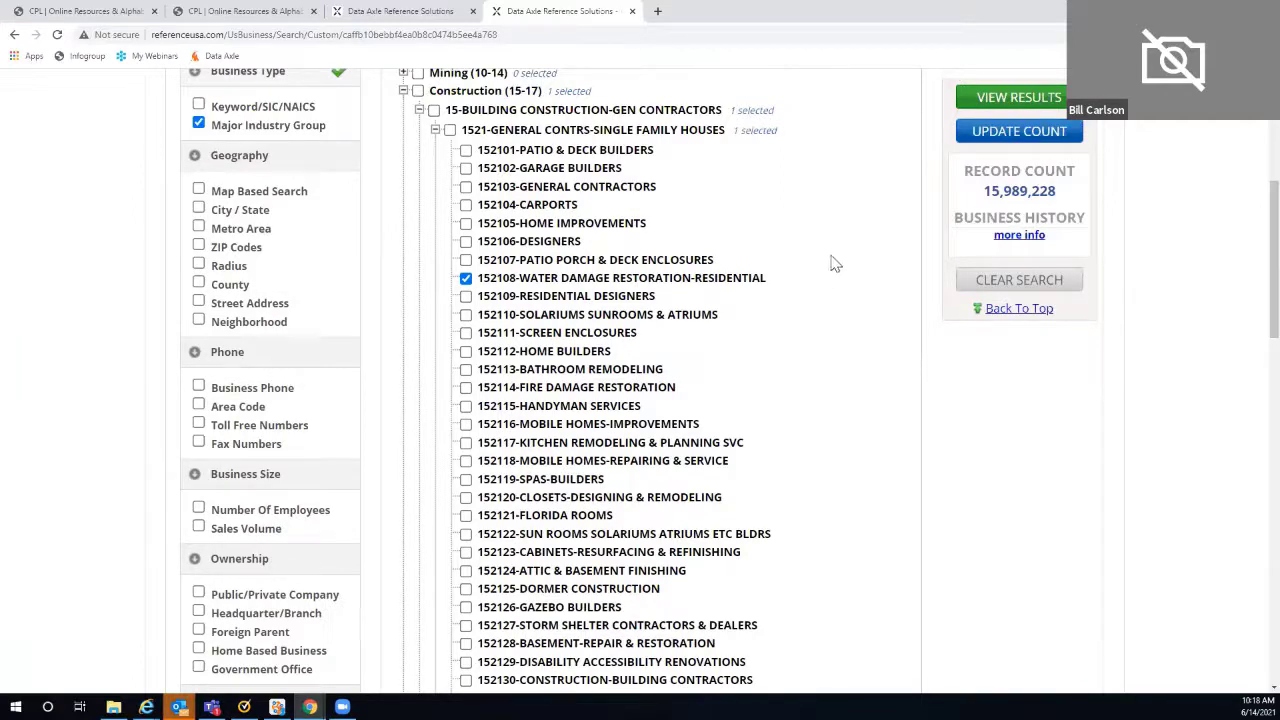
{"action": "scroll", "coordinate": [835, 262], "scroll_direction": "up", "scroll_amount": 1}
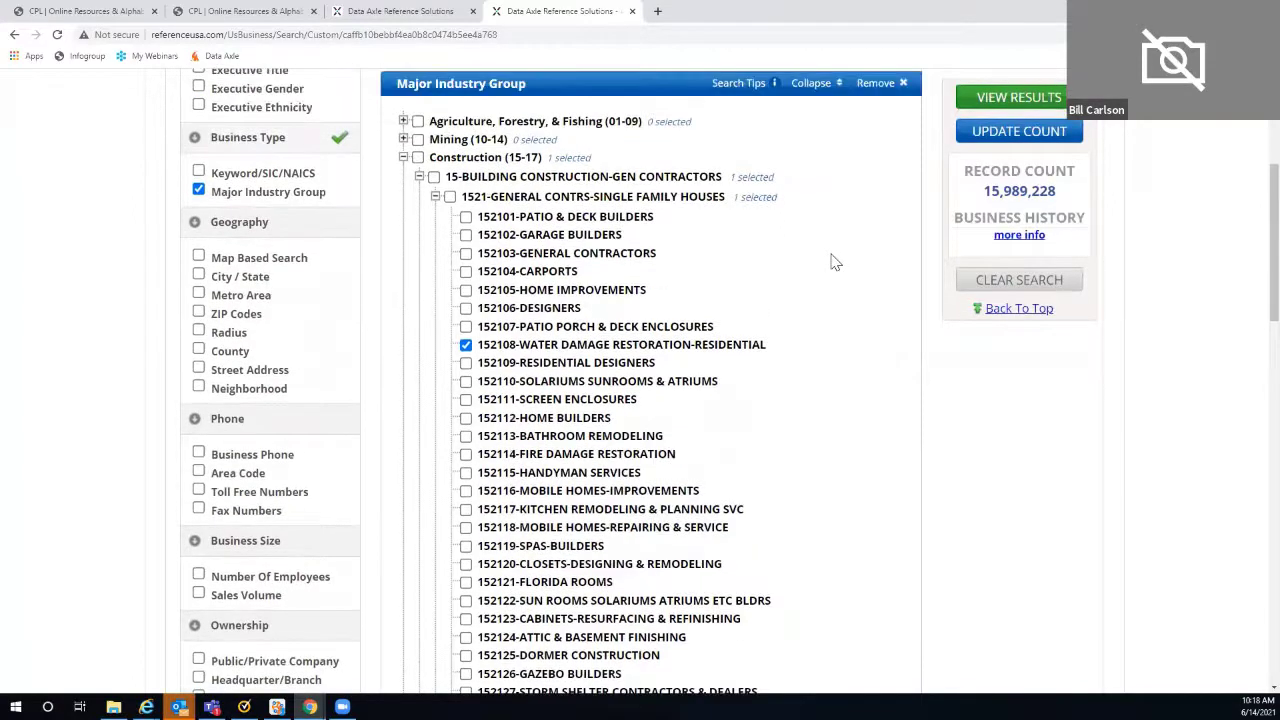
{"action": "left_click", "coordinate": [875, 90]}
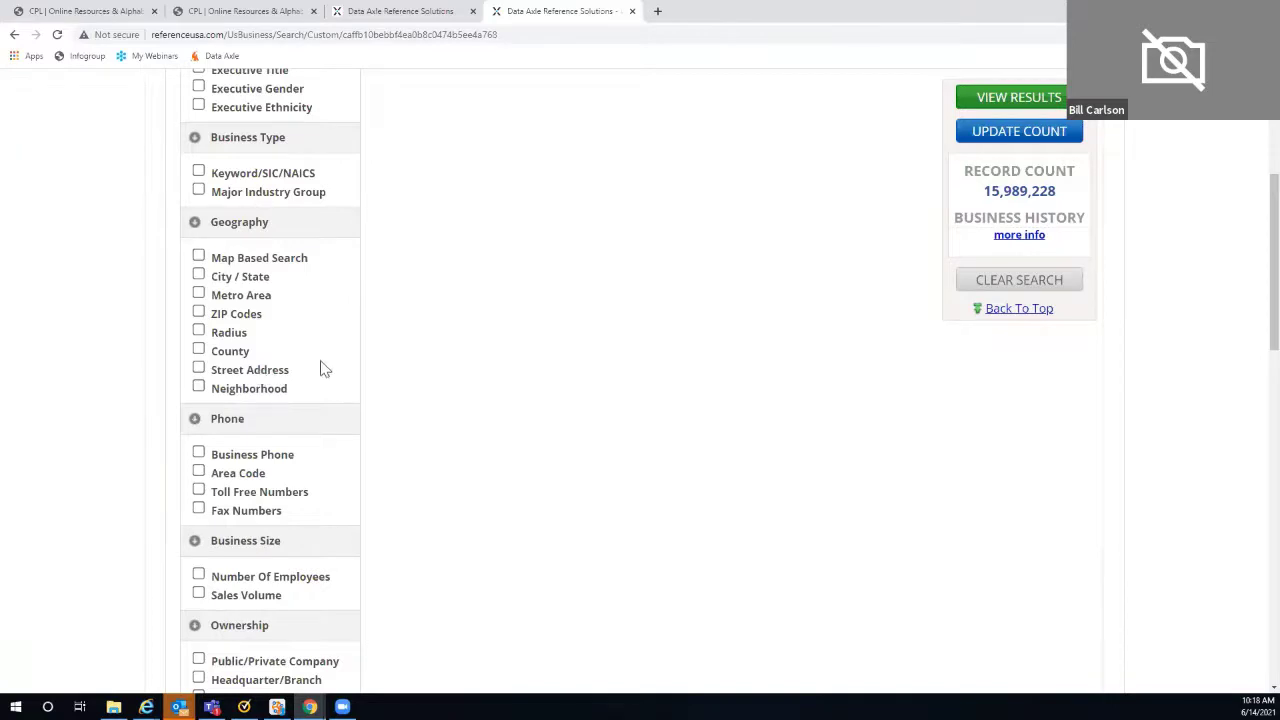
- Show the Headquarter/Branch filter from the Ownership criteria to view its options, and remove it from the search
{"action": "scroll", "coordinate": [346, 366], "scroll_direction": "down", "scroll_amount": 3}
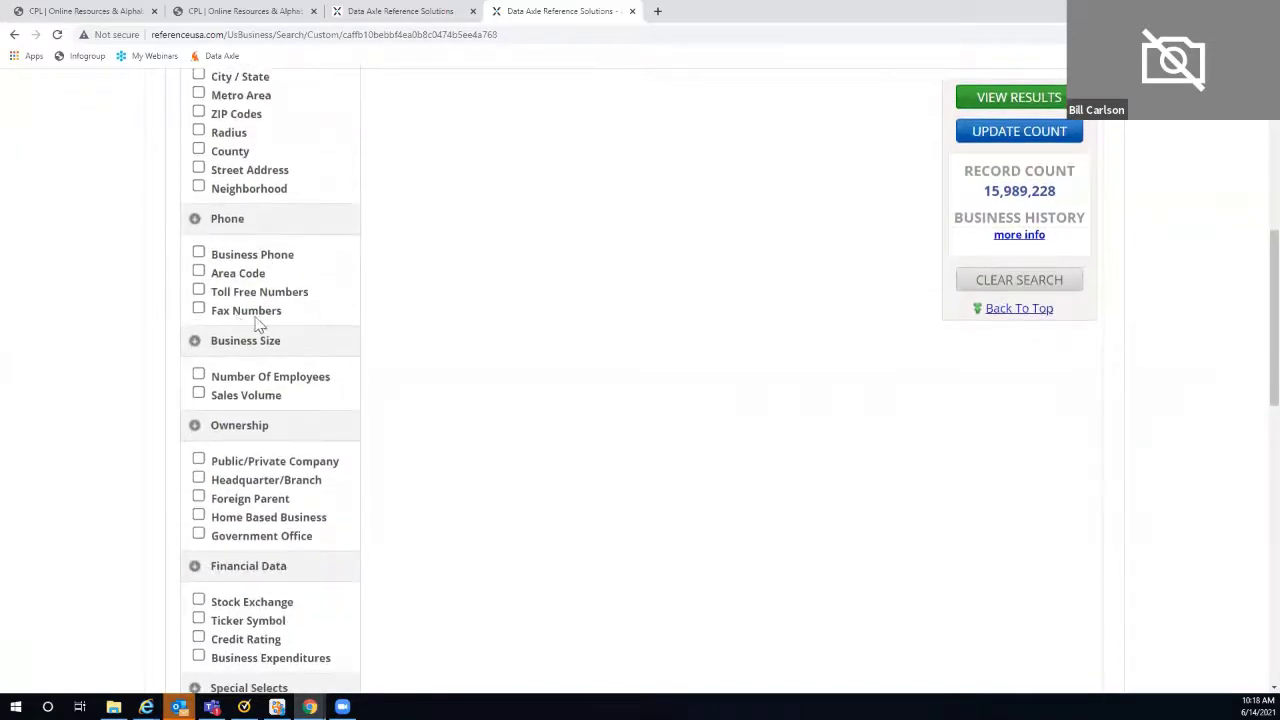
{"action": "scroll", "coordinate": [336, 350], "scroll_direction": "down", "scroll_amount": 1}
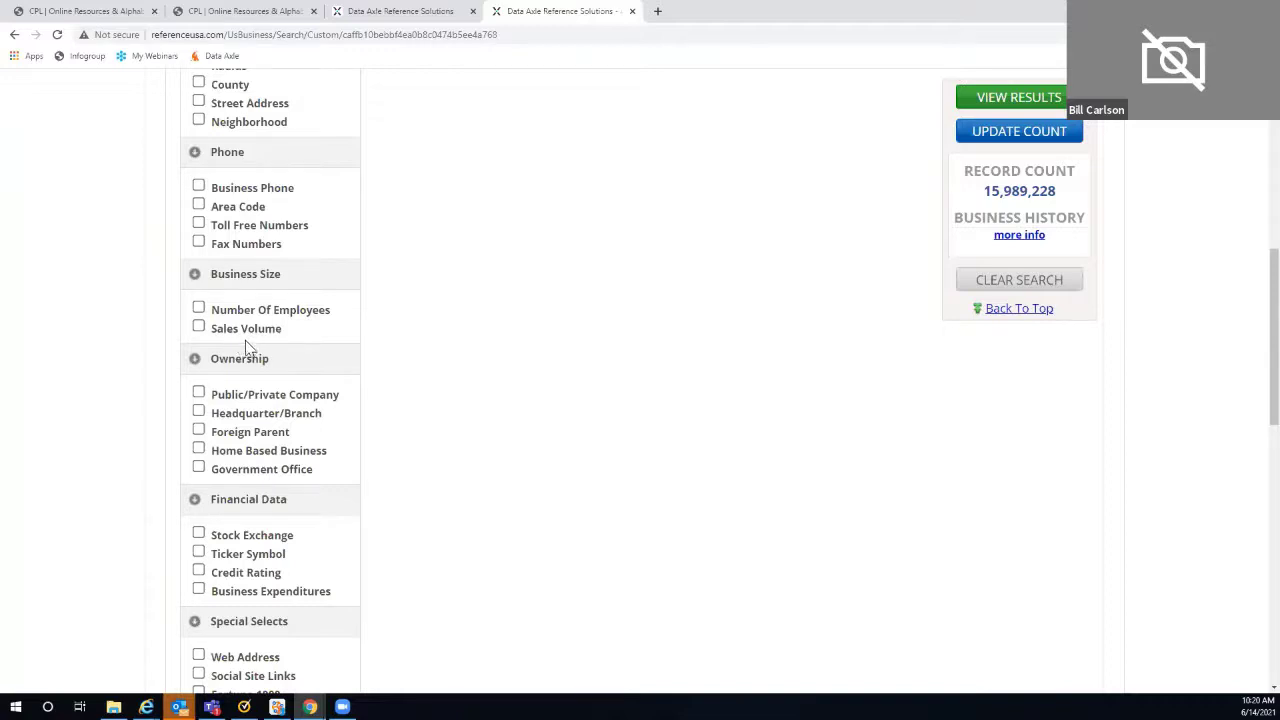
{"action": "scroll", "coordinate": [376, 350], "scroll_direction": "down", "scroll_amount": 1}
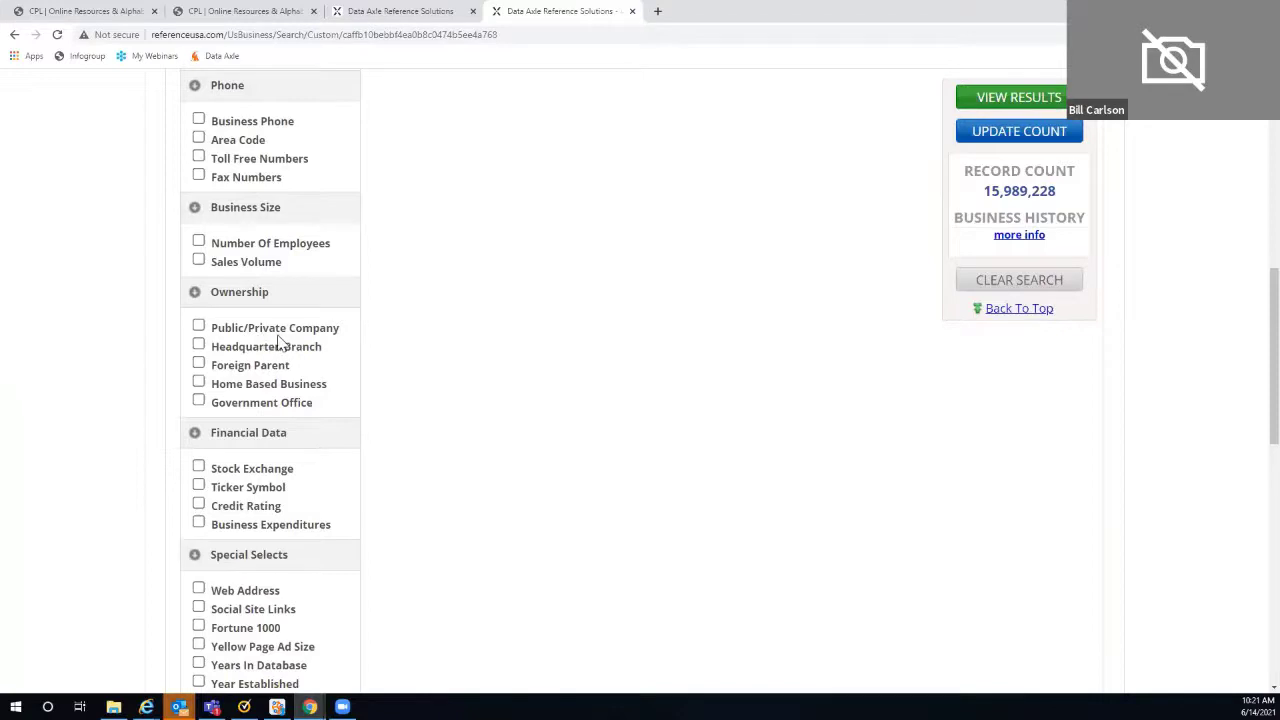
{"action": "left_click", "coordinate": [198, 346]}
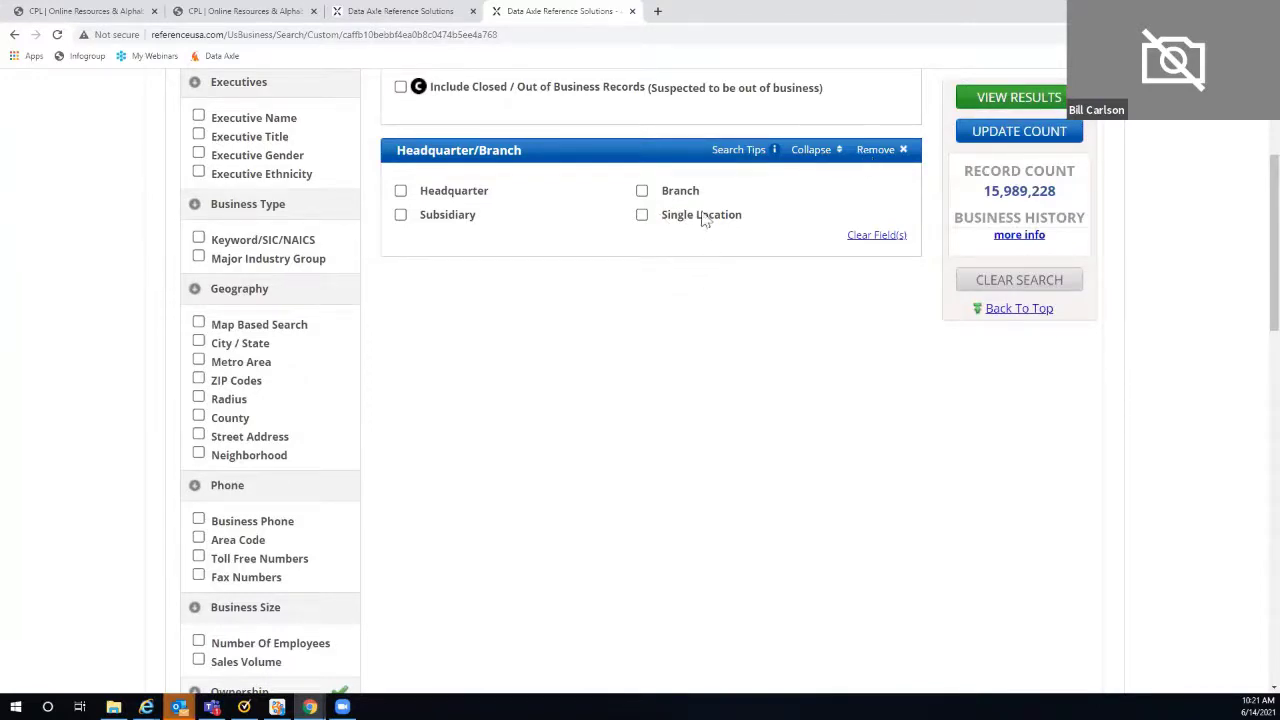
{"action": "scroll", "coordinate": [400, 378], "scroll_direction": "down", "scroll_amount": 3}
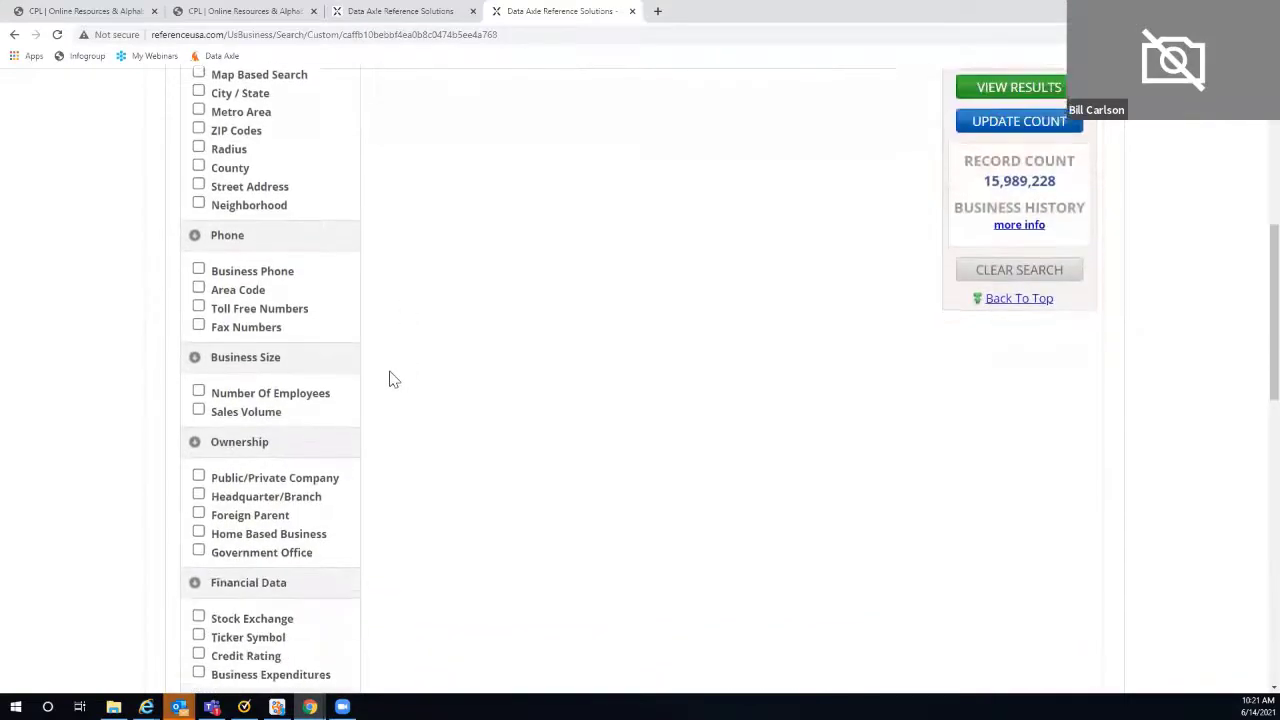
- Show the Home Based Business filter to view its include and exclude options, and remove it from the search
{"action": "scroll", "coordinate": [390, 378], "scroll_direction": "down", "scroll_amount": 2}
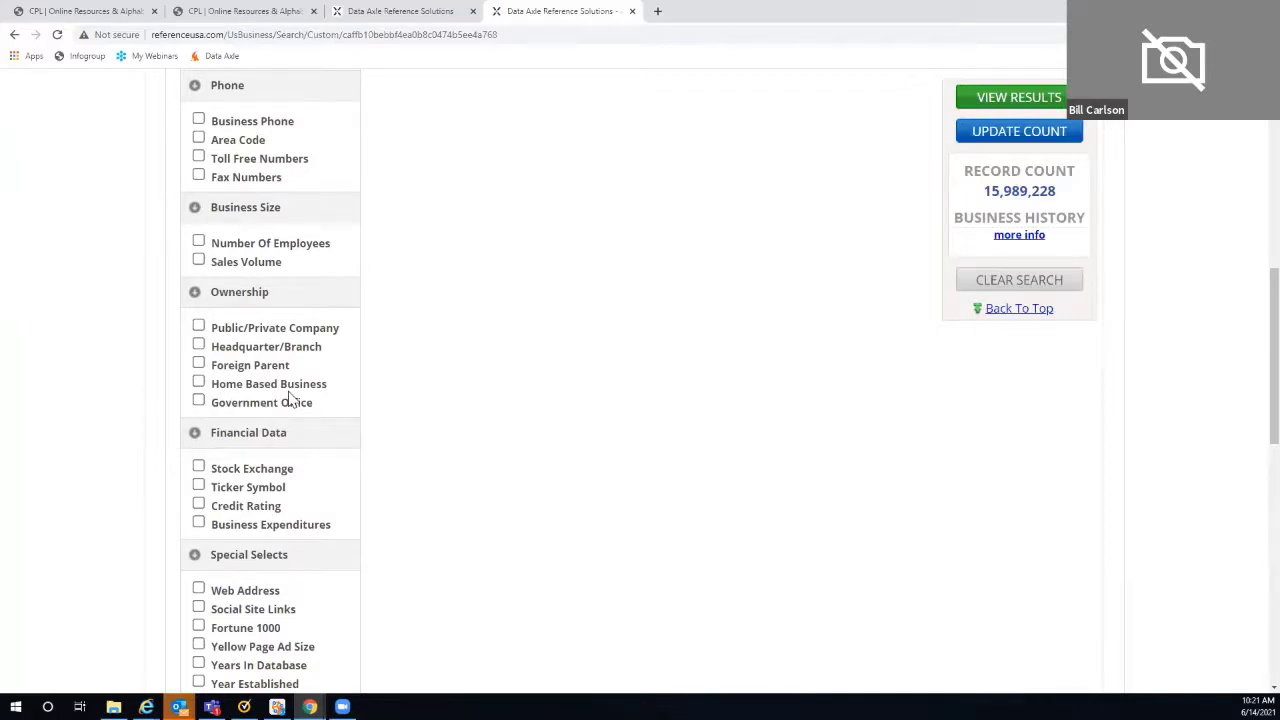
{"action": "scroll", "coordinate": [340, 367], "scroll_direction": "up", "scroll_amount": 4}
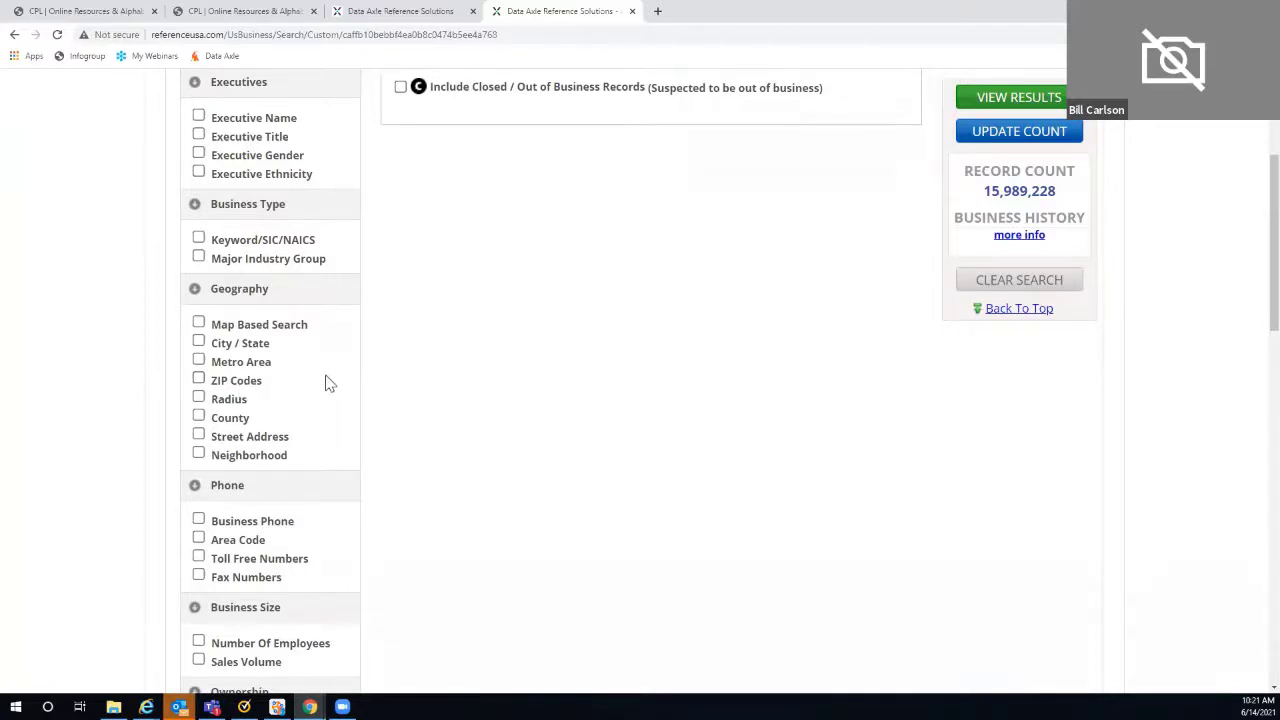
{"action": "scroll", "coordinate": [357, 380], "scroll_direction": "down", "scroll_amount": 3}
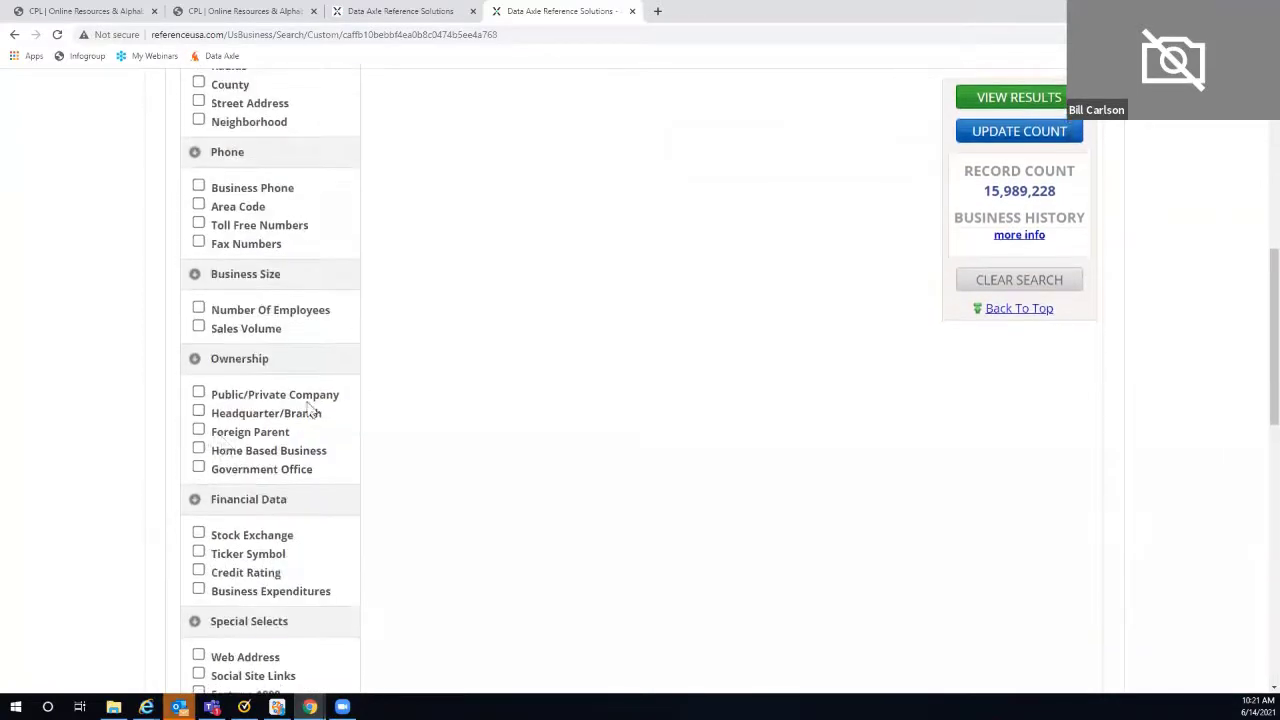
{"action": "left_click", "coordinate": [220, 451]}
{"action": "scroll", "coordinate": [480, 358], "scroll_direction": "up", "scroll_amount": 3}
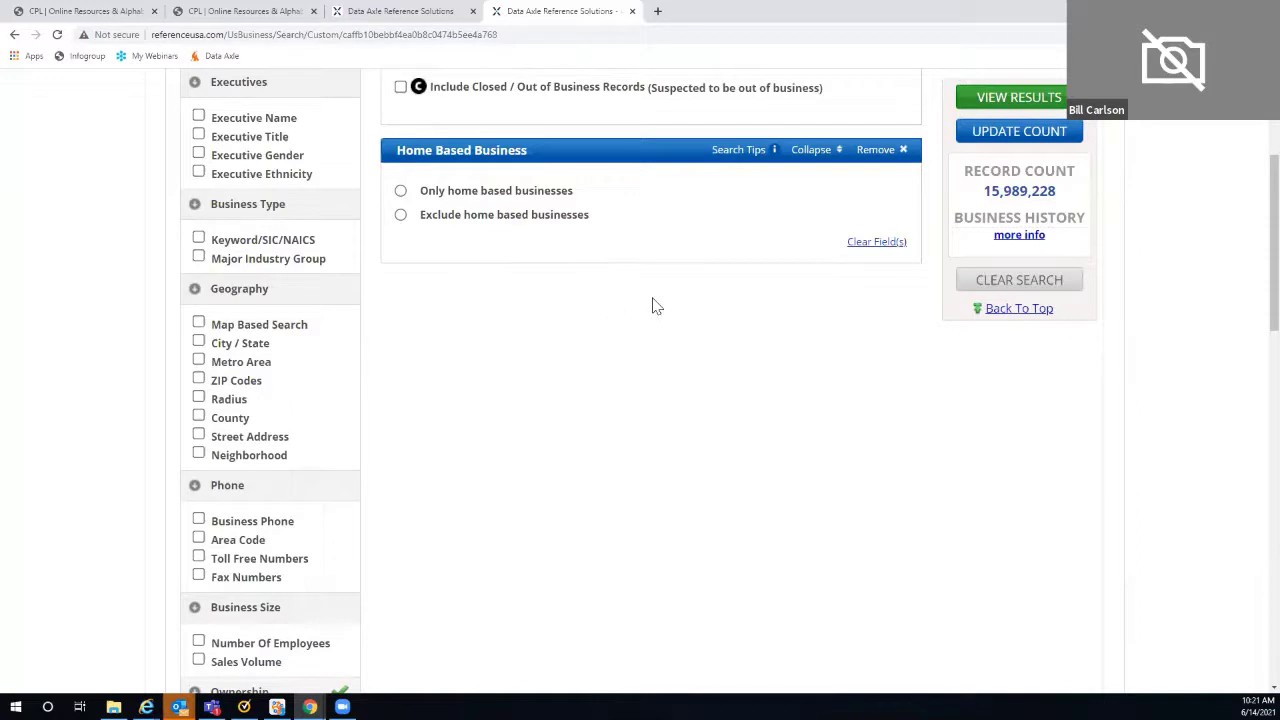
{"action": "left_click", "coordinate": [867, 150]}
- Add the Years In Database filter from the Special Selects and choose 1 year, 2 years and 3 years
{"action": "scroll", "coordinate": [391, 303], "scroll_direction": "down", "scroll_amount": 3}
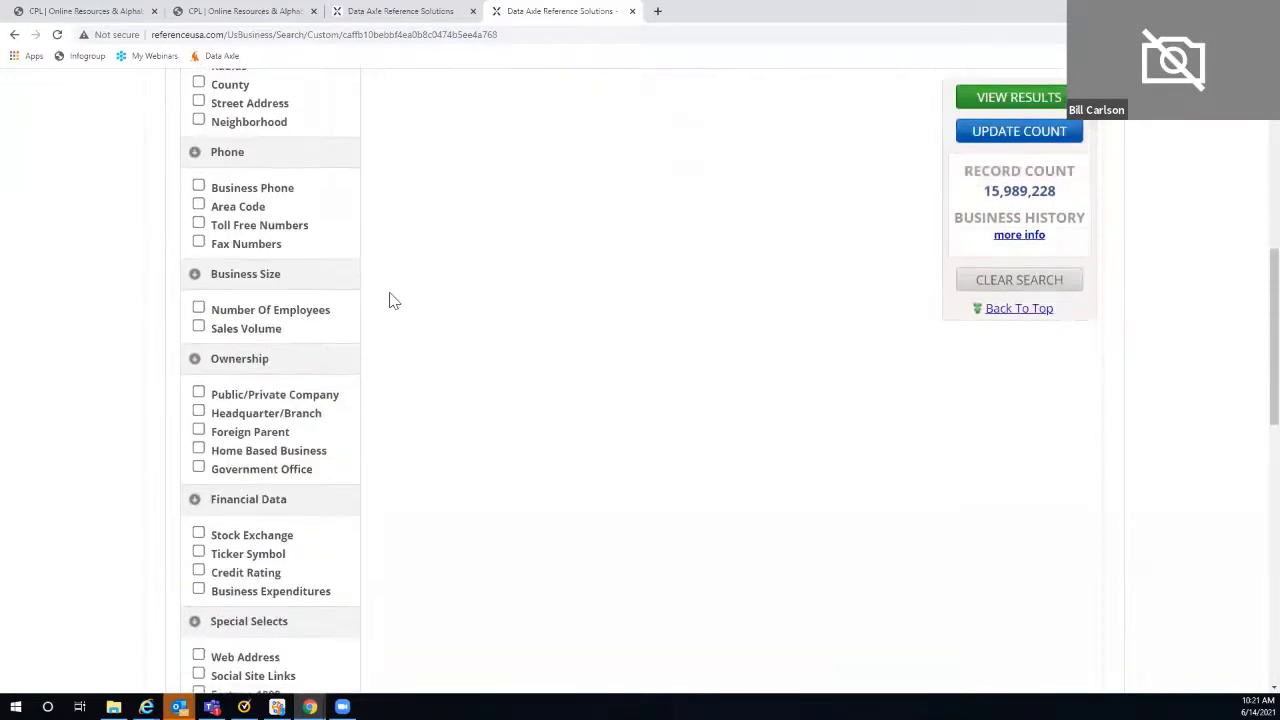
{"action": "scroll", "coordinate": [391, 301], "scroll_direction": "down", "scroll_amount": 4}
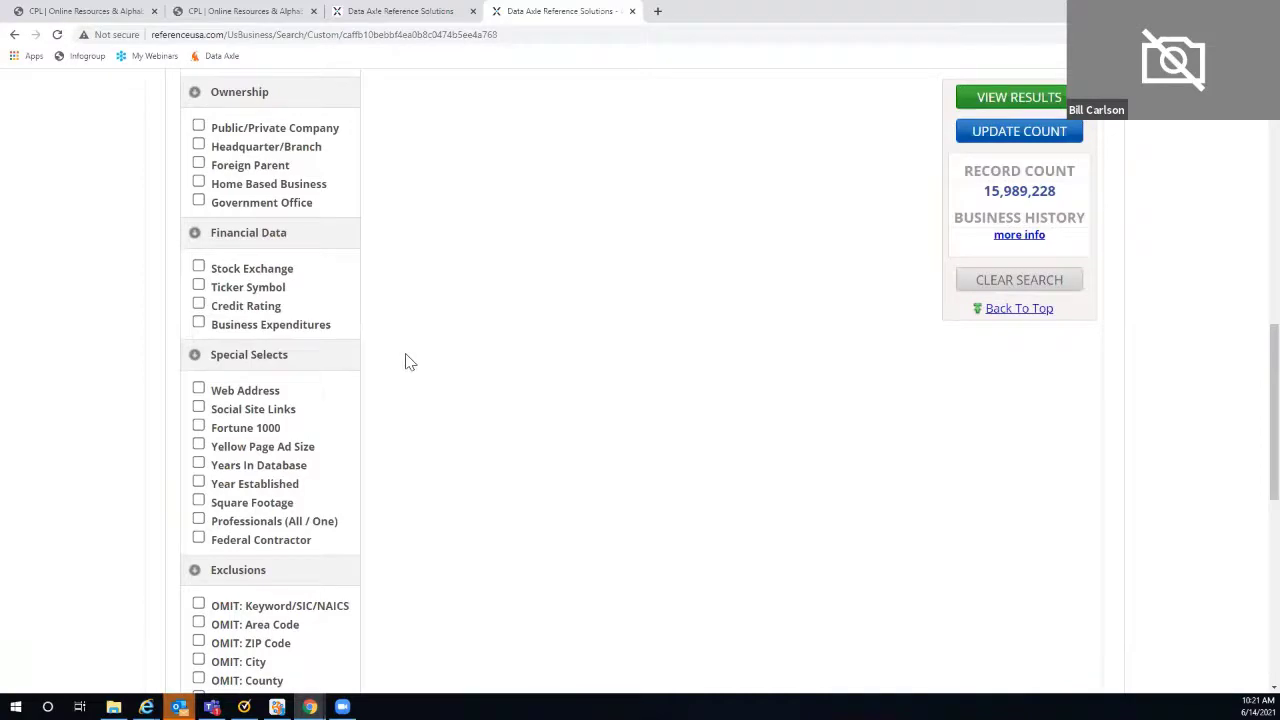
{"action": "scroll", "coordinate": [409, 361], "scroll_direction": "down", "scroll_amount": 1}
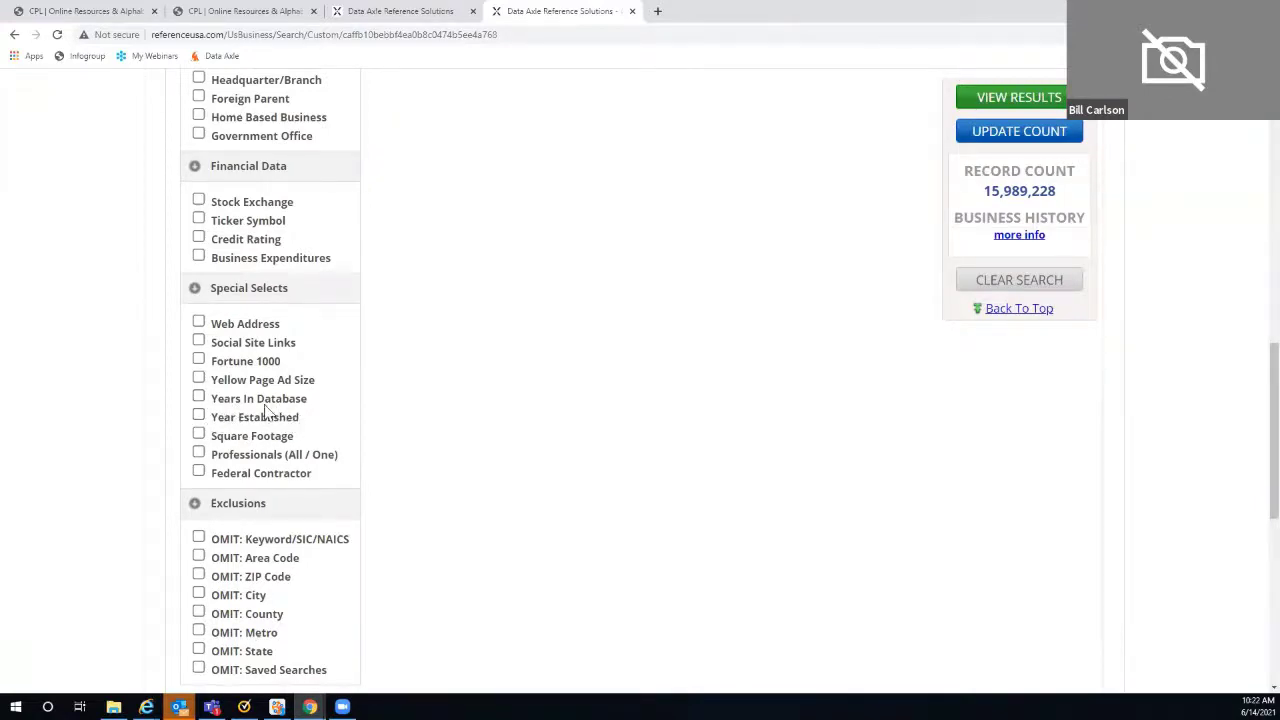
{"action": "left_click", "coordinate": [198, 398]}
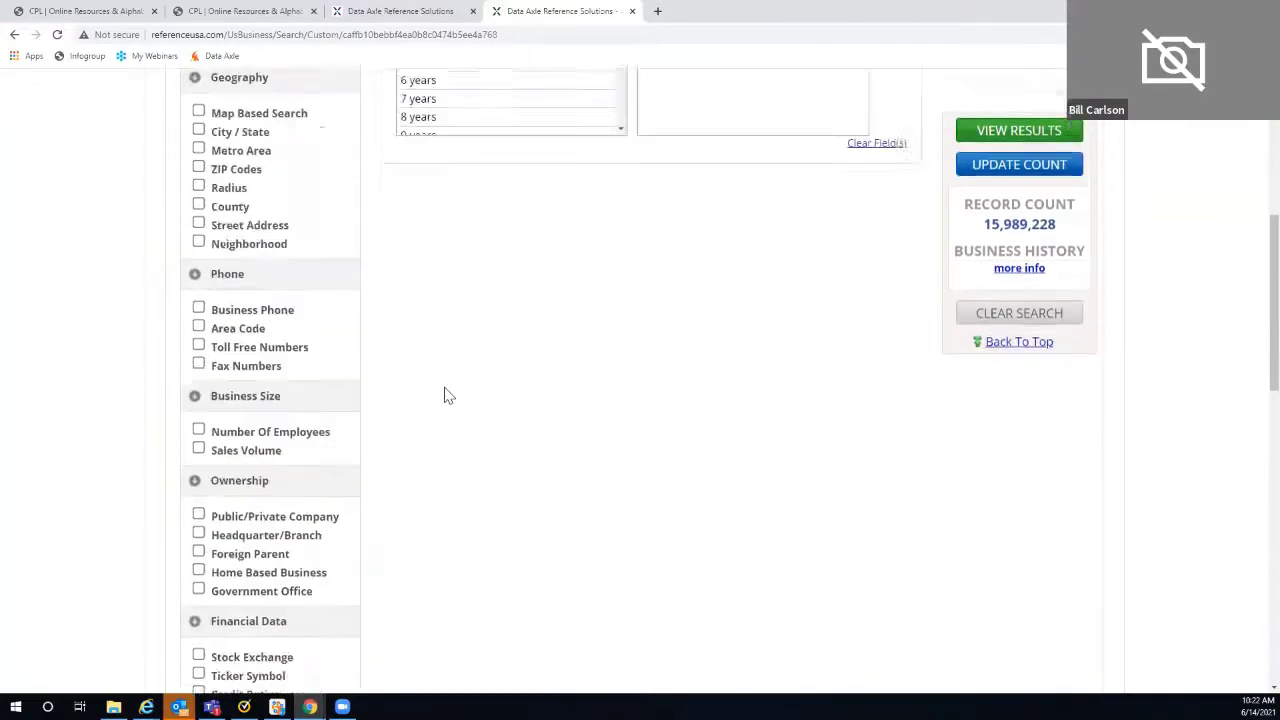
{"action": "left_click", "coordinate": [465, 267]}
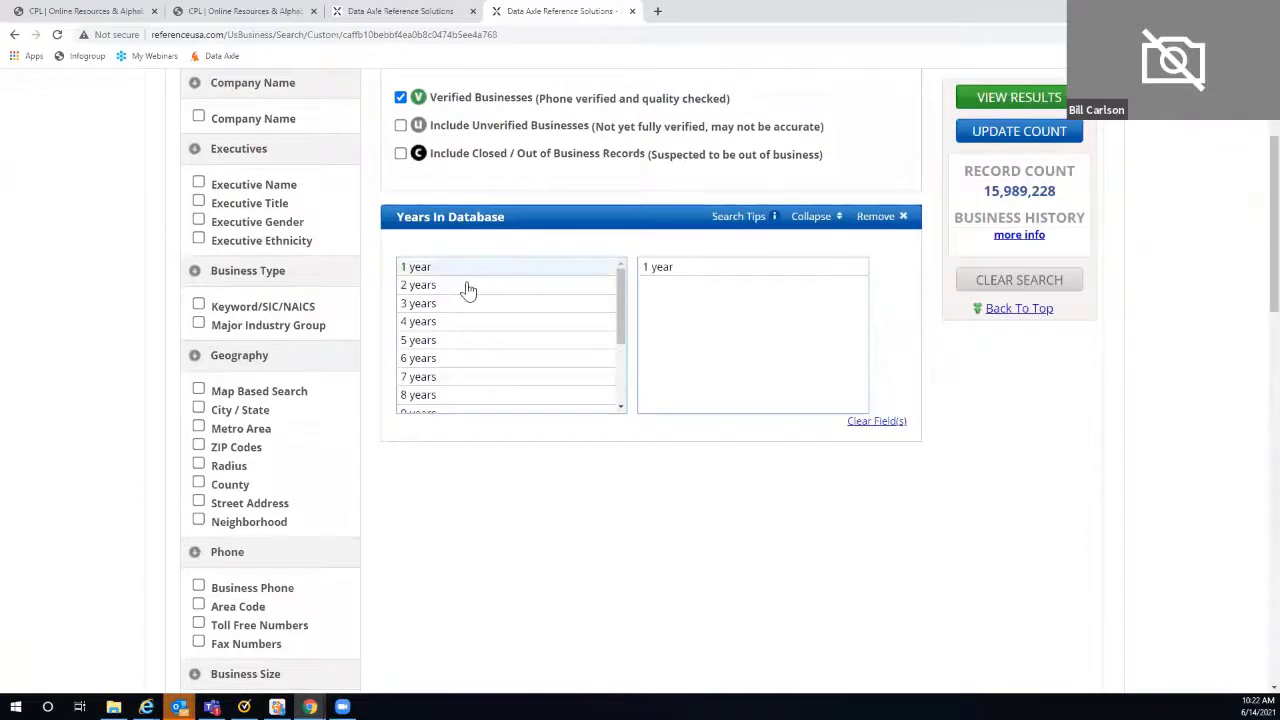
{"action": "left_click", "coordinate": [468, 287]}
{"action": "left_click", "coordinate": [485, 305]}
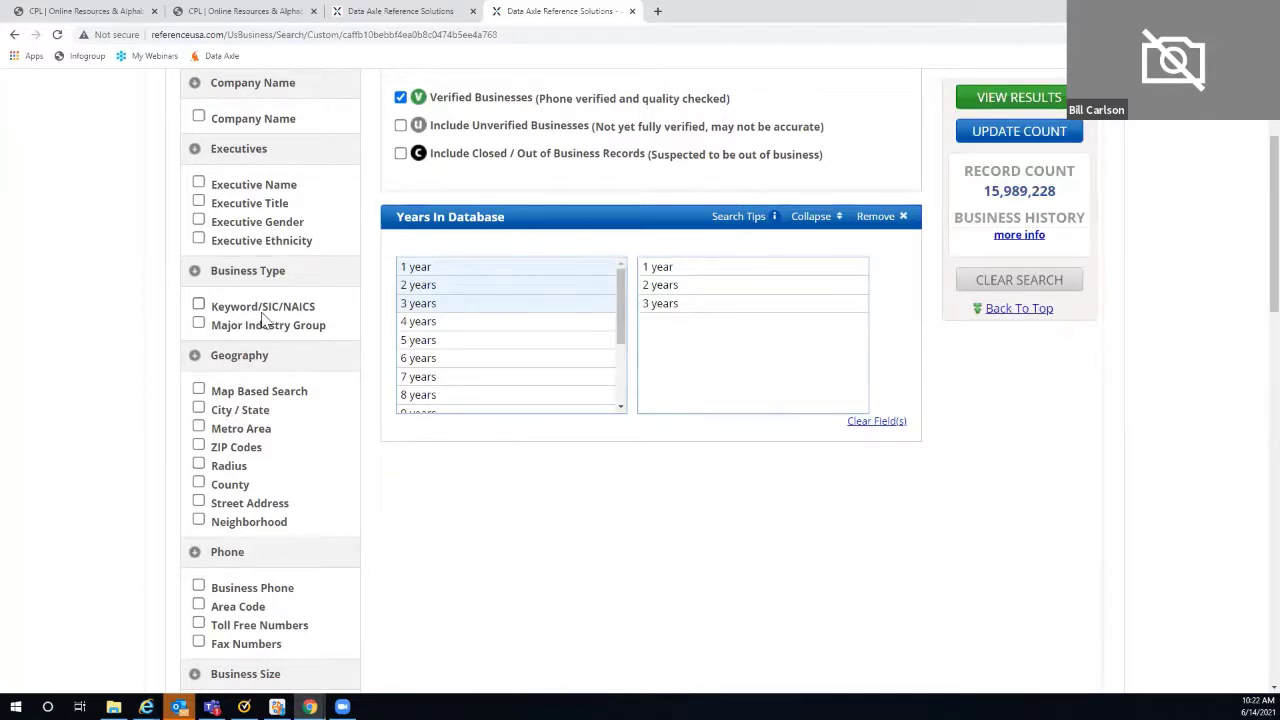
- Replace the chosen years with 12, 13, 14 and 15+ years, and remove the Years In Database filter
{"action": "left_click", "coordinate": [461, 267]}
{"action": "left_click", "coordinate": [466, 286]}
{"action": "left_click", "coordinate": [469, 304]}
{"action": "scroll", "coordinate": [478, 350], "scroll_direction": "down", "scroll_amount": 3}
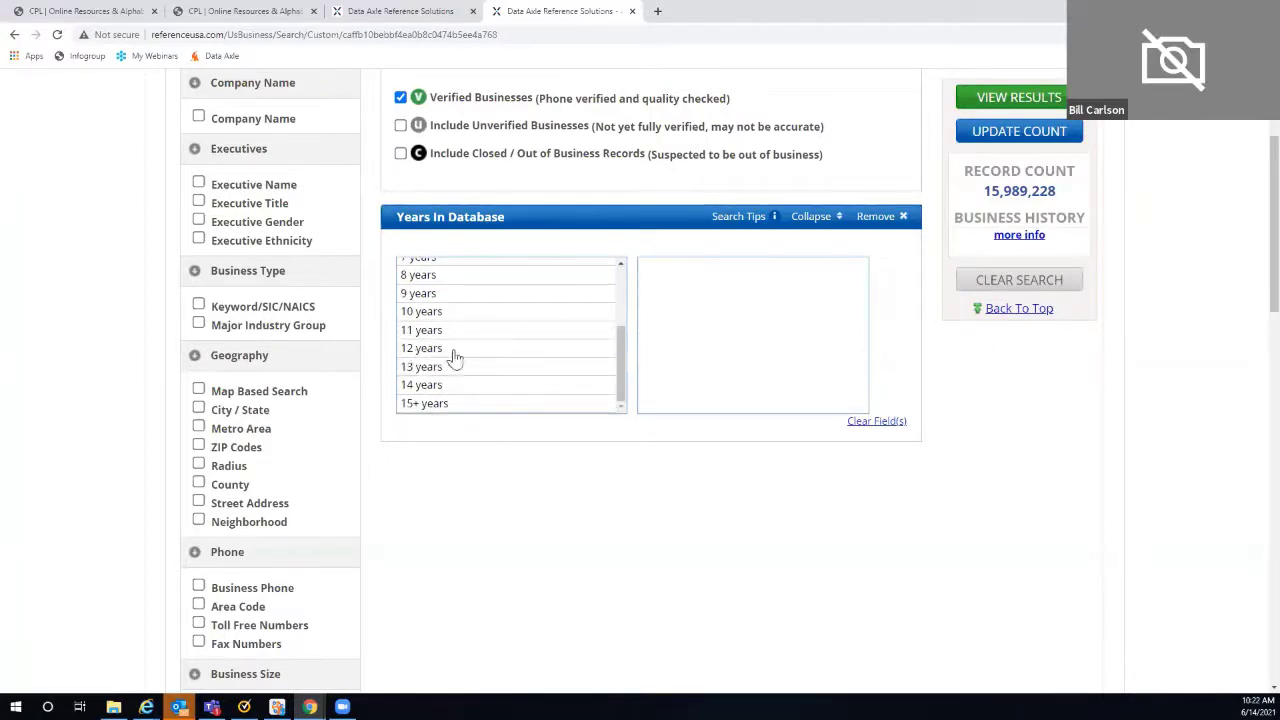
{"action": "left_click_drag", "start_coordinate": [456, 352], "coordinate": [420, 440]}
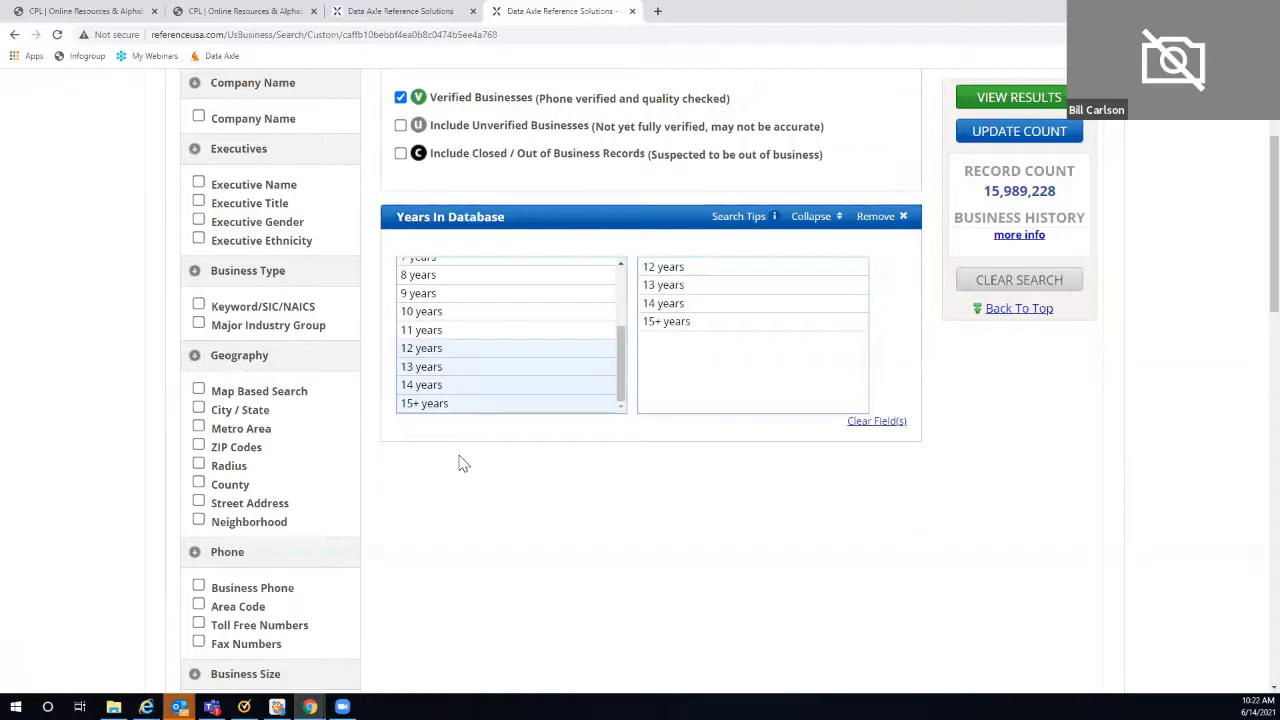
{"action": "left_click", "coordinate": [900, 216]}
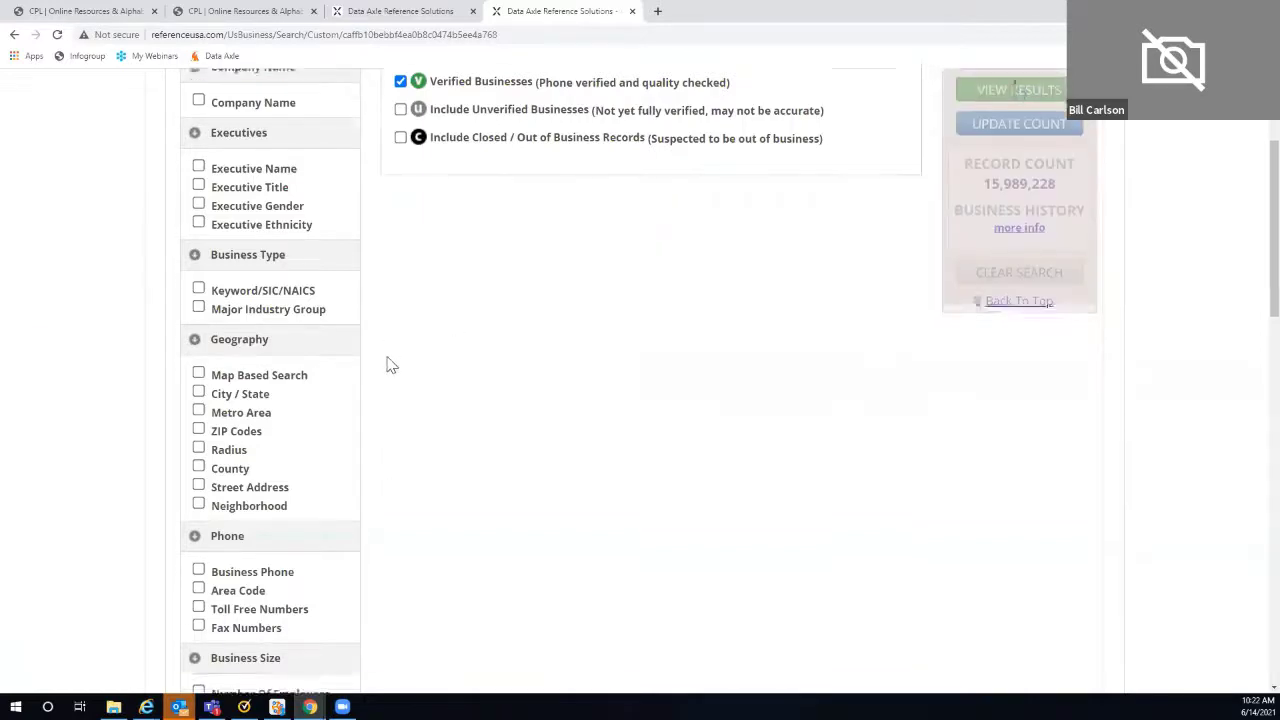
- Add the Professionals (All / One) filter set to One Professional, and remove it from the search
{"action": "scroll", "coordinate": [390, 365], "scroll_direction": "down", "scroll_amount": 7}
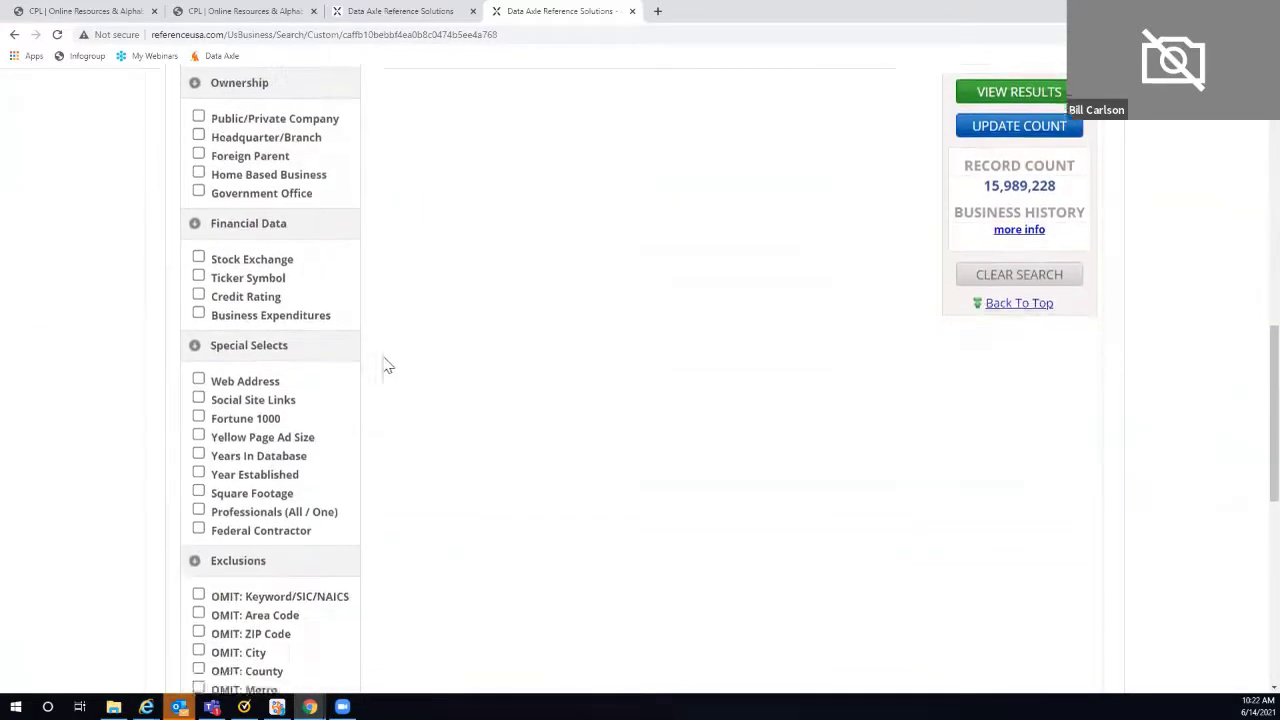
{"action": "scroll", "coordinate": [388, 366], "scroll_direction": "down", "scroll_amount": 1}
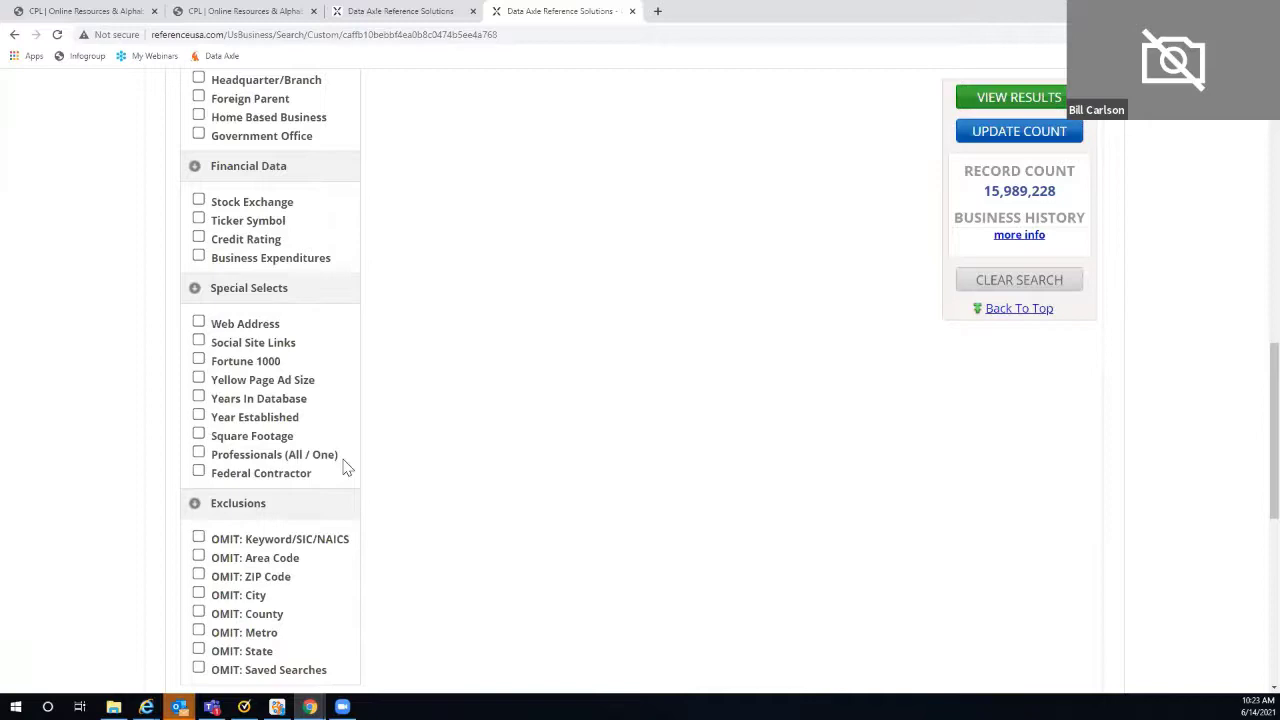
{"action": "left_click", "coordinate": [198, 453]}
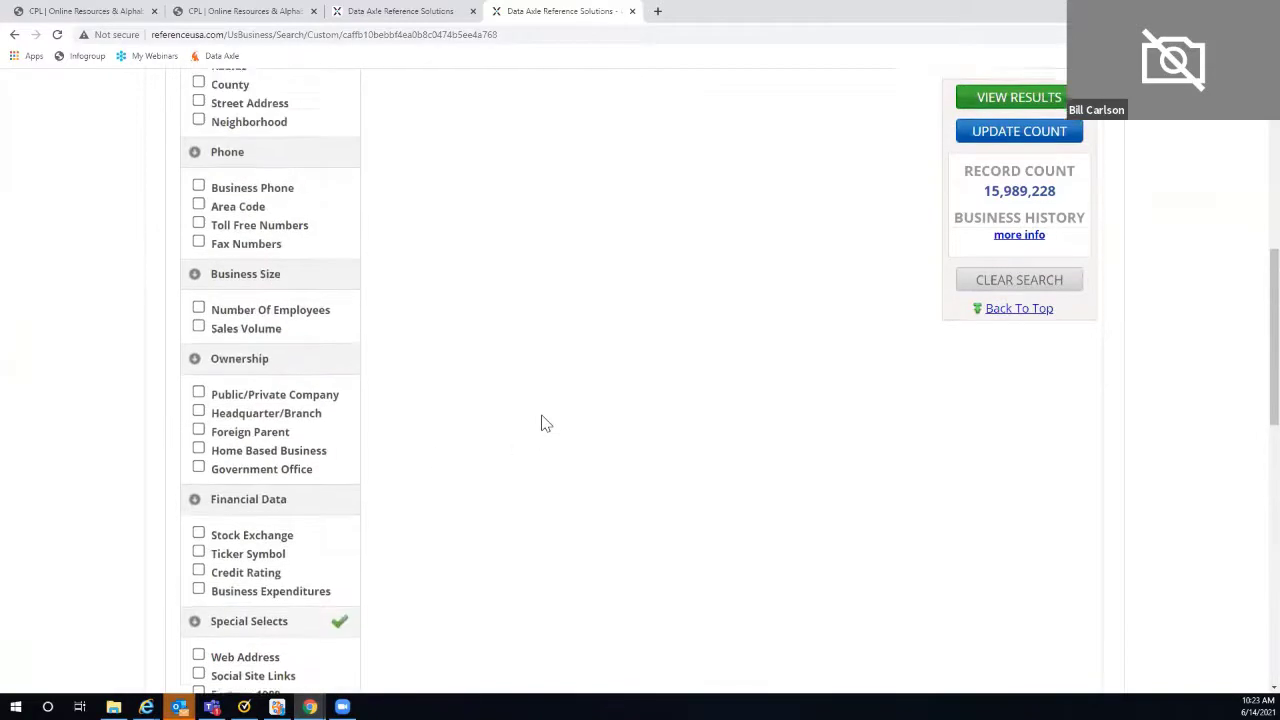
{"action": "left_click", "coordinate": [400, 282]}
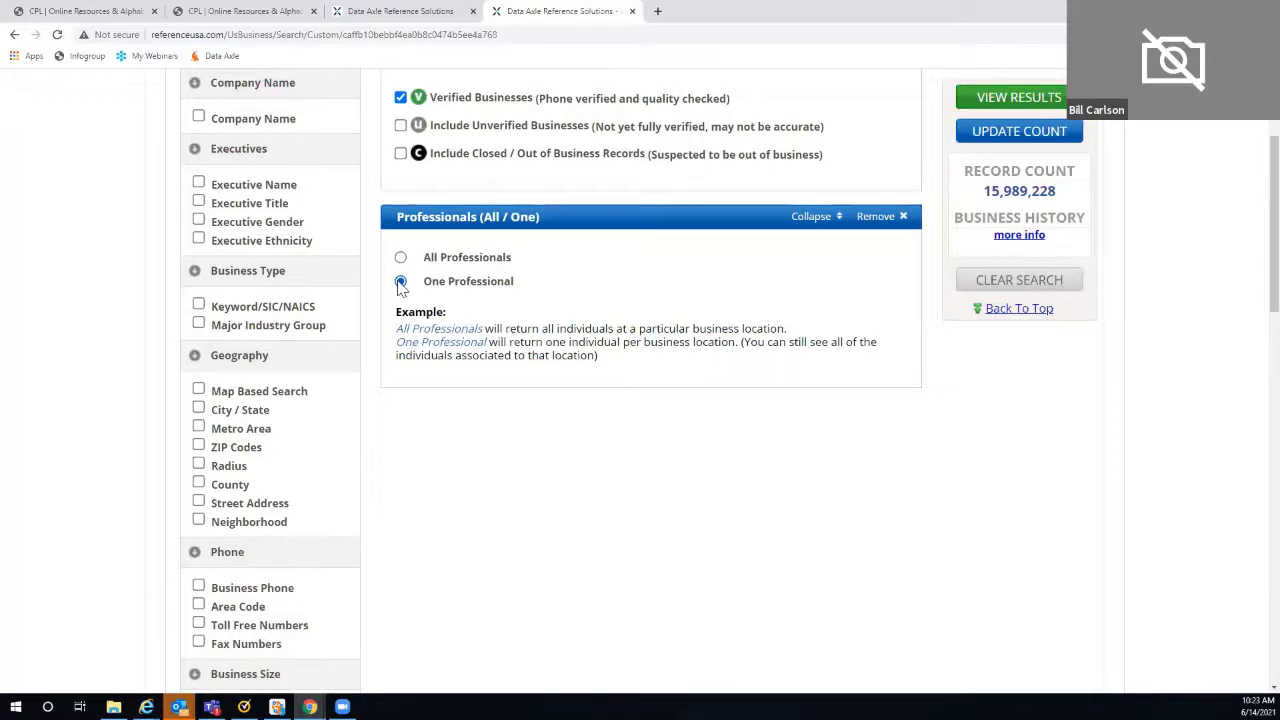
{"action": "left_click", "coordinate": [873, 220]}
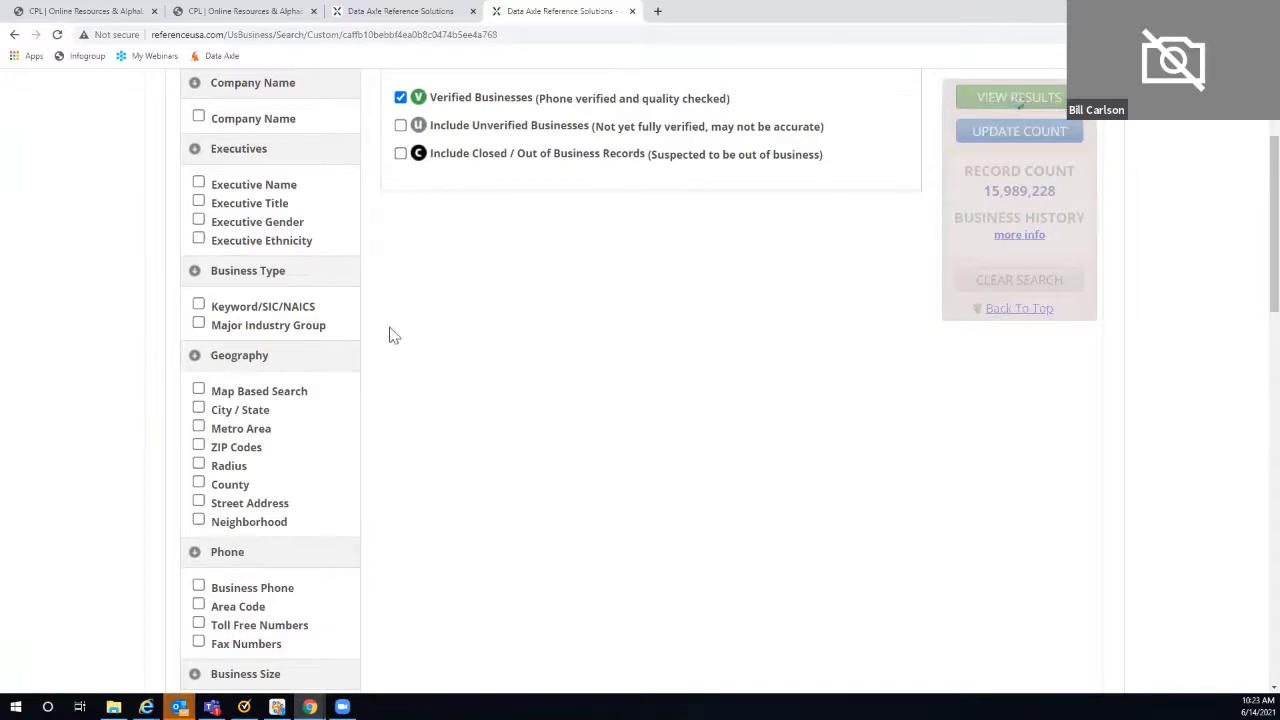
- Add the OMIT: Keyword/SIC/NAICS exclusion and search its SIC codes for ATM
{"action": "scroll", "coordinate": [391, 334], "scroll_direction": "down", "scroll_amount": 4}
{"action": "scroll", "coordinate": [391, 334], "scroll_direction": "down", "scroll_amount": 5}
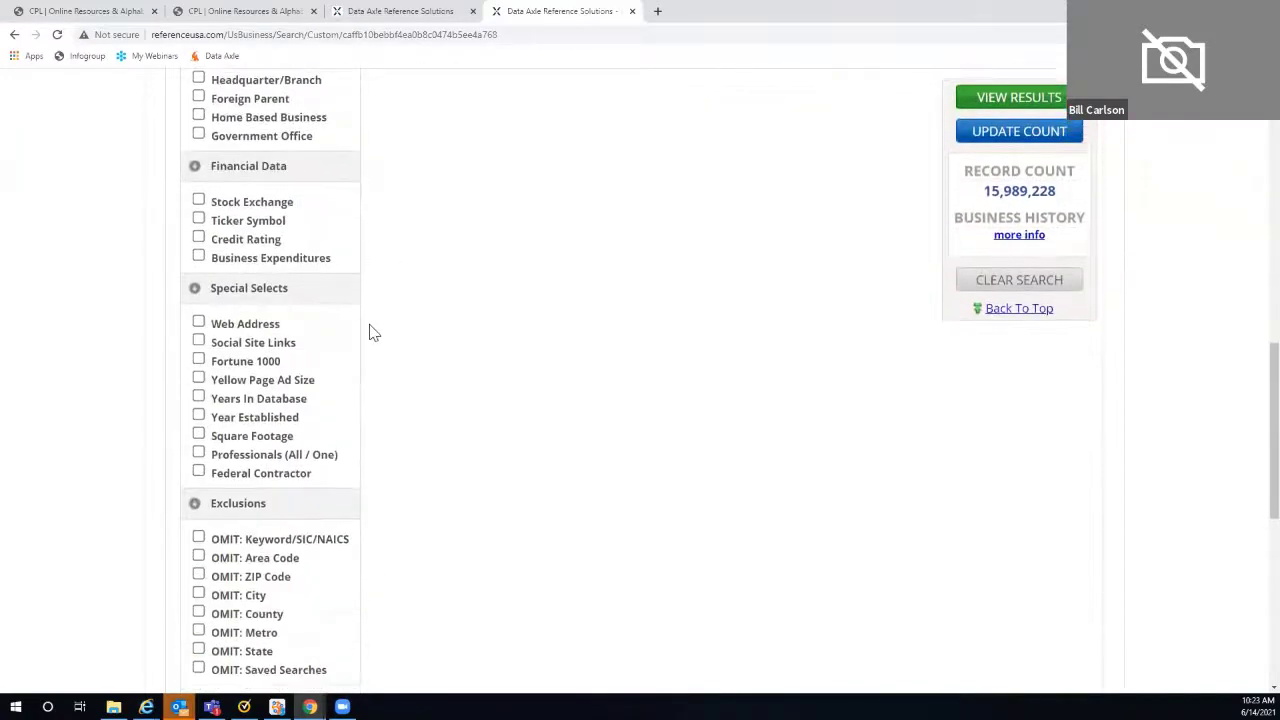
{"action": "scroll", "coordinate": [370, 332], "scroll_direction": "down", "scroll_amount": 1}
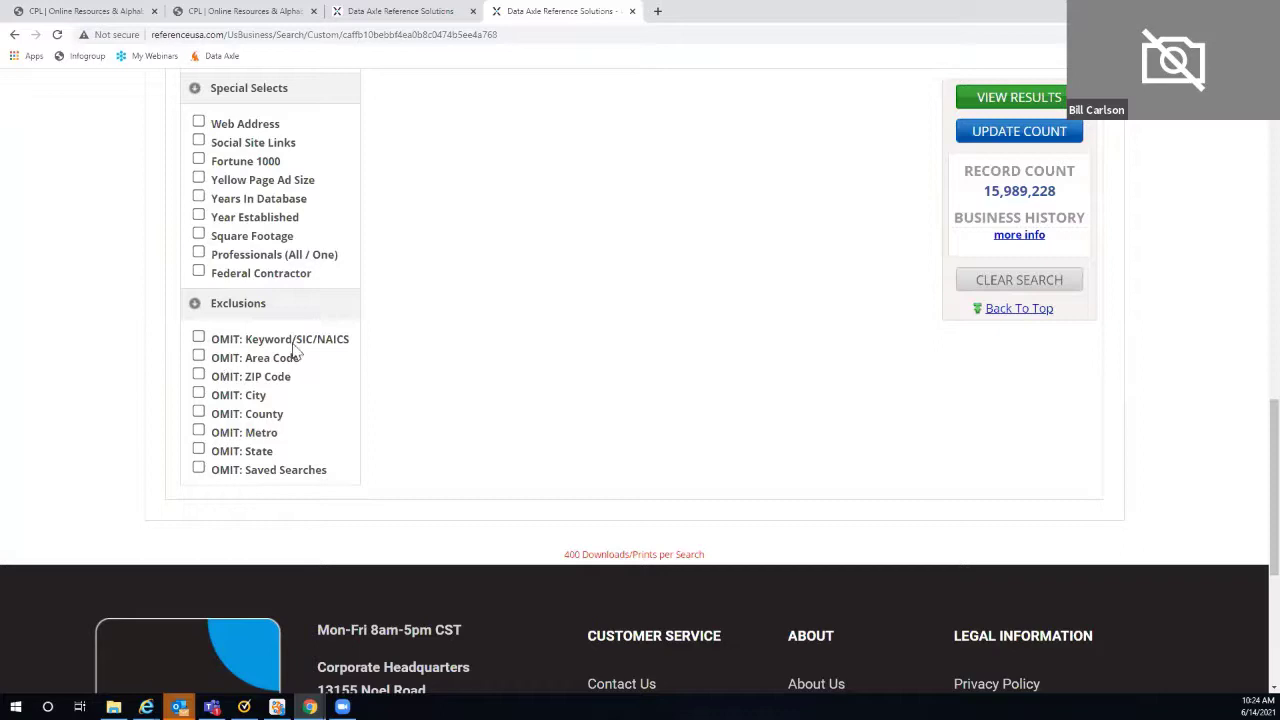
{"action": "left_click", "coordinate": [198, 338]}
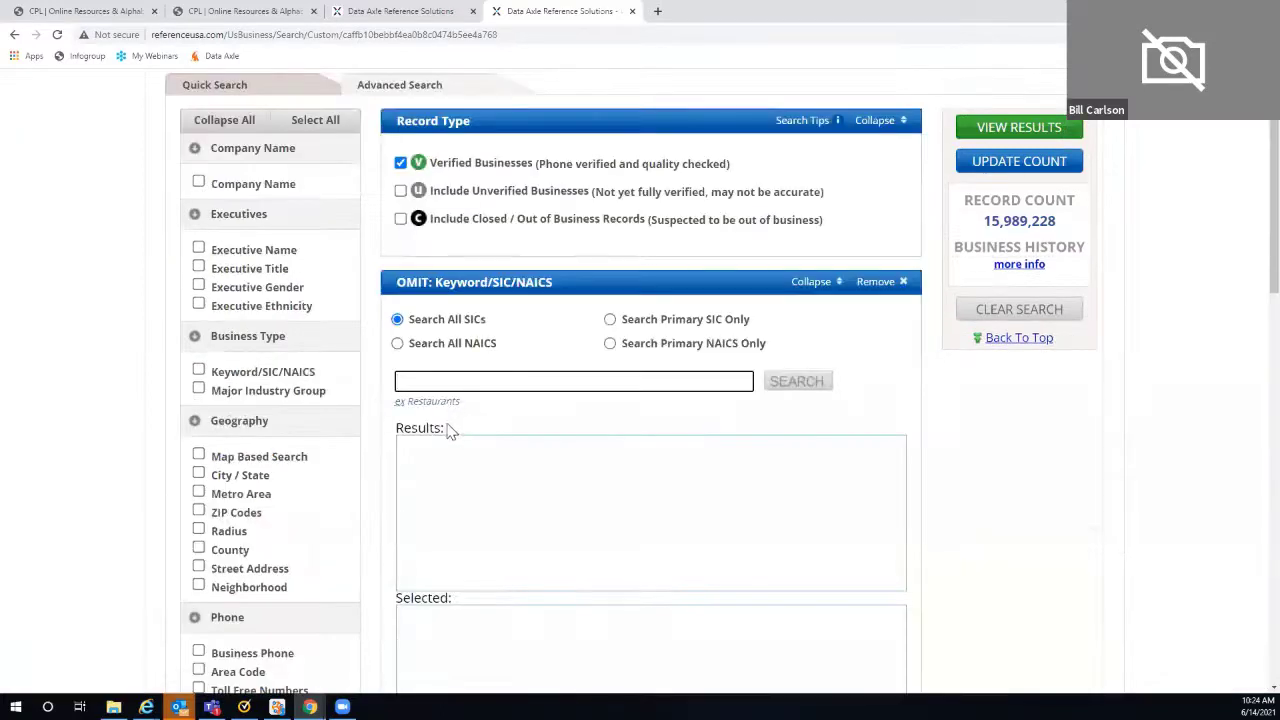
{"action": "left_click", "coordinate": [401, 381]}
{"action": "type", "text": "ATM"}
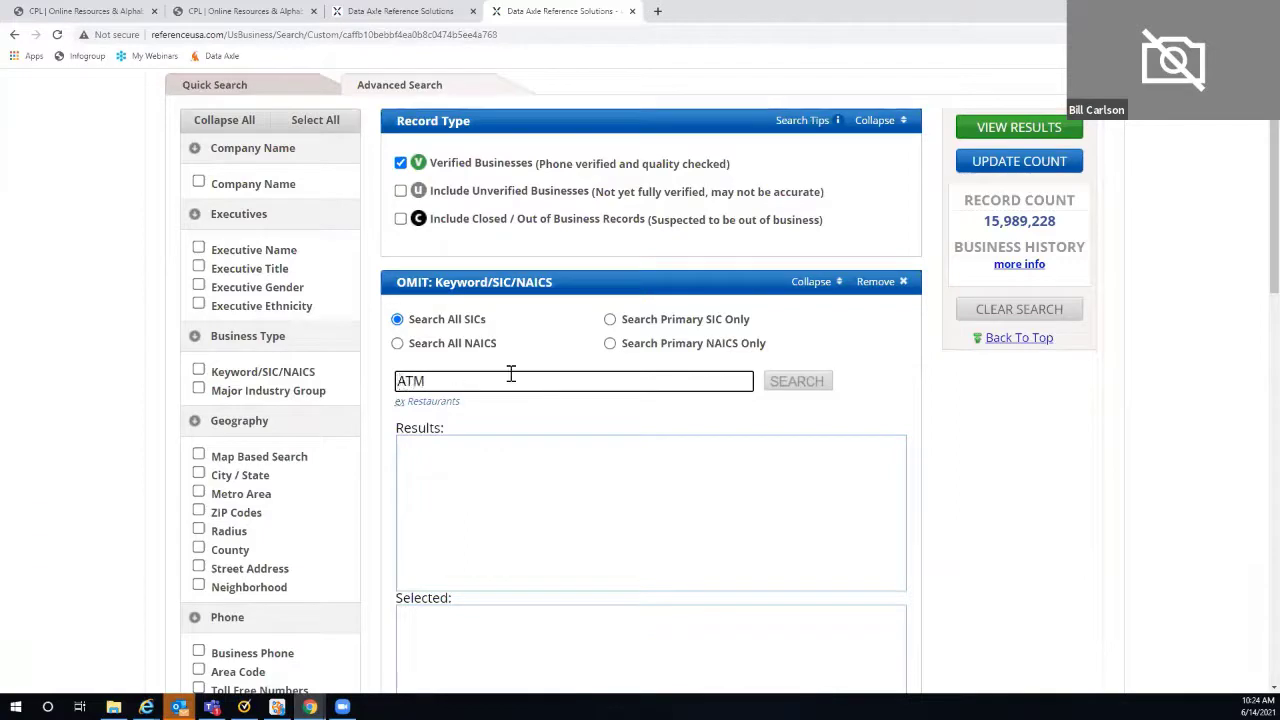
{"action": "left_click", "coordinate": [810, 388]}
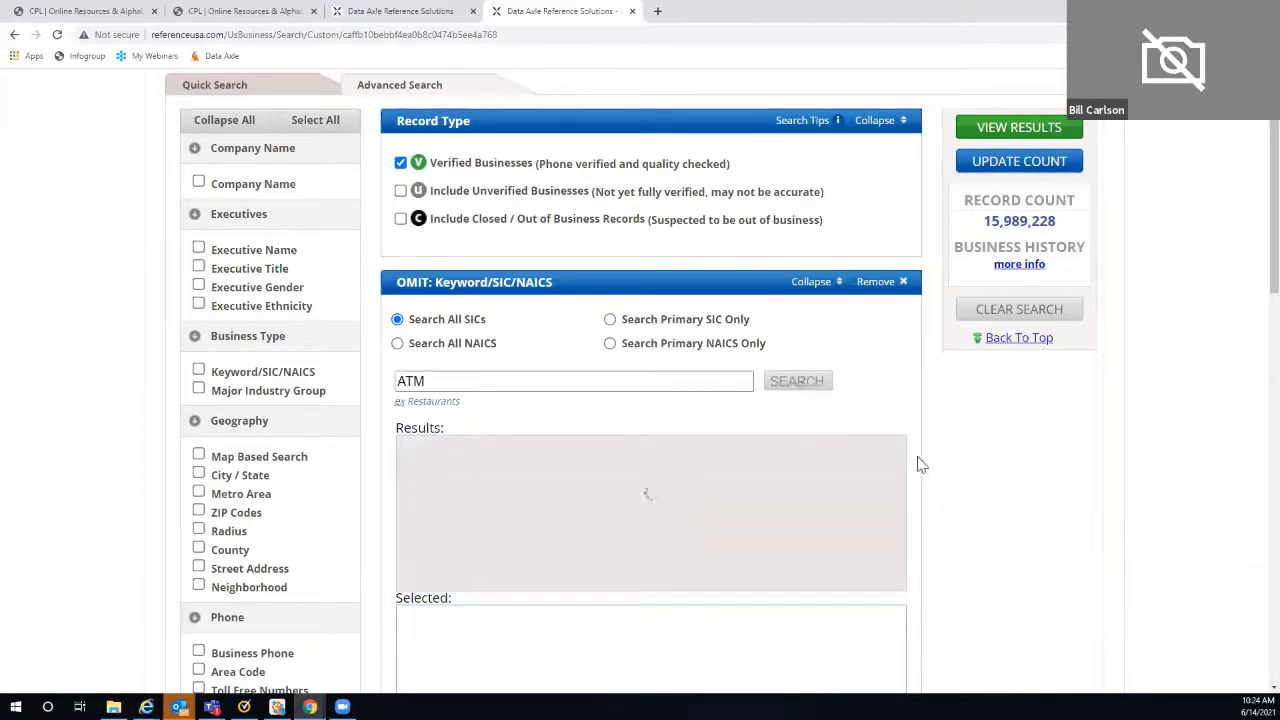
- Choose 602103 - Automated Teller Machines as the omitted SIC code, and remove the exclusion filter from the search
{"action": "scroll", "coordinate": [955, 465], "scroll_direction": "down", "scroll_amount": 1}
{"action": "scroll", "coordinate": [955, 465], "scroll_direction": "down", "scroll_amount": 1}
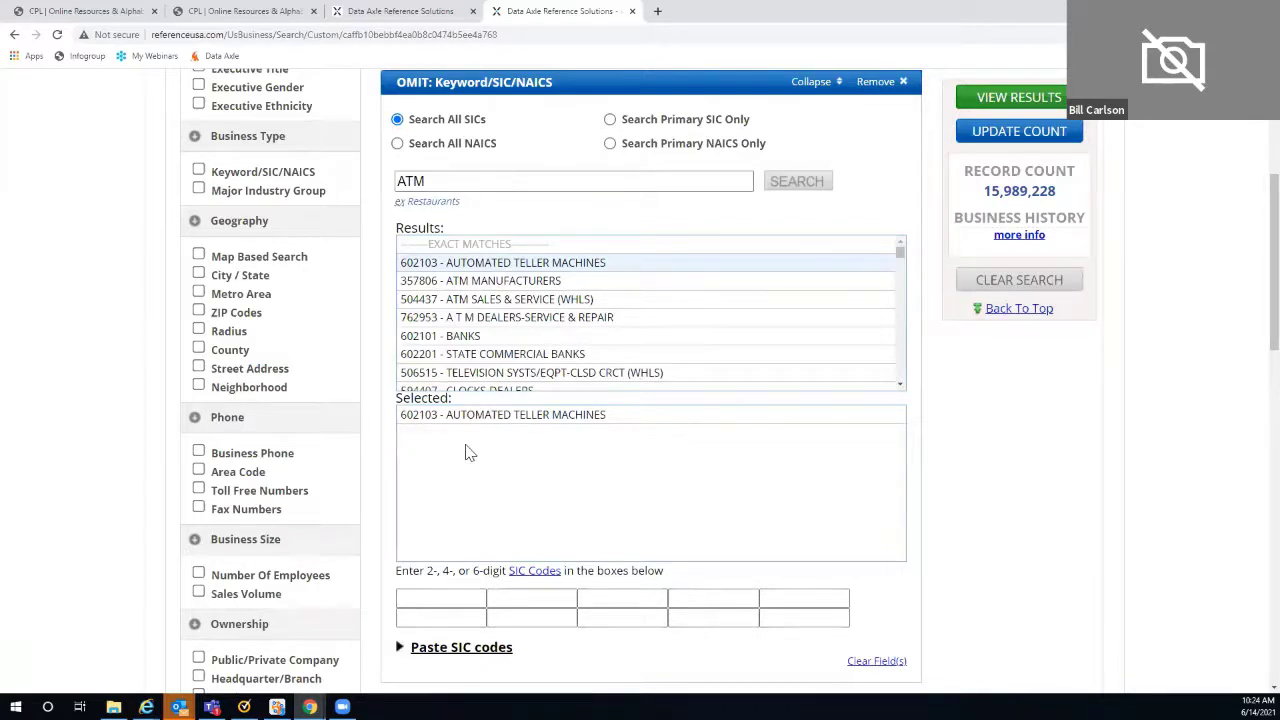
{"action": "left_click", "coordinate": [885, 86]}
{"action": "scroll", "coordinate": [394, 363], "scroll_direction": "down", "scroll_amount": 8}
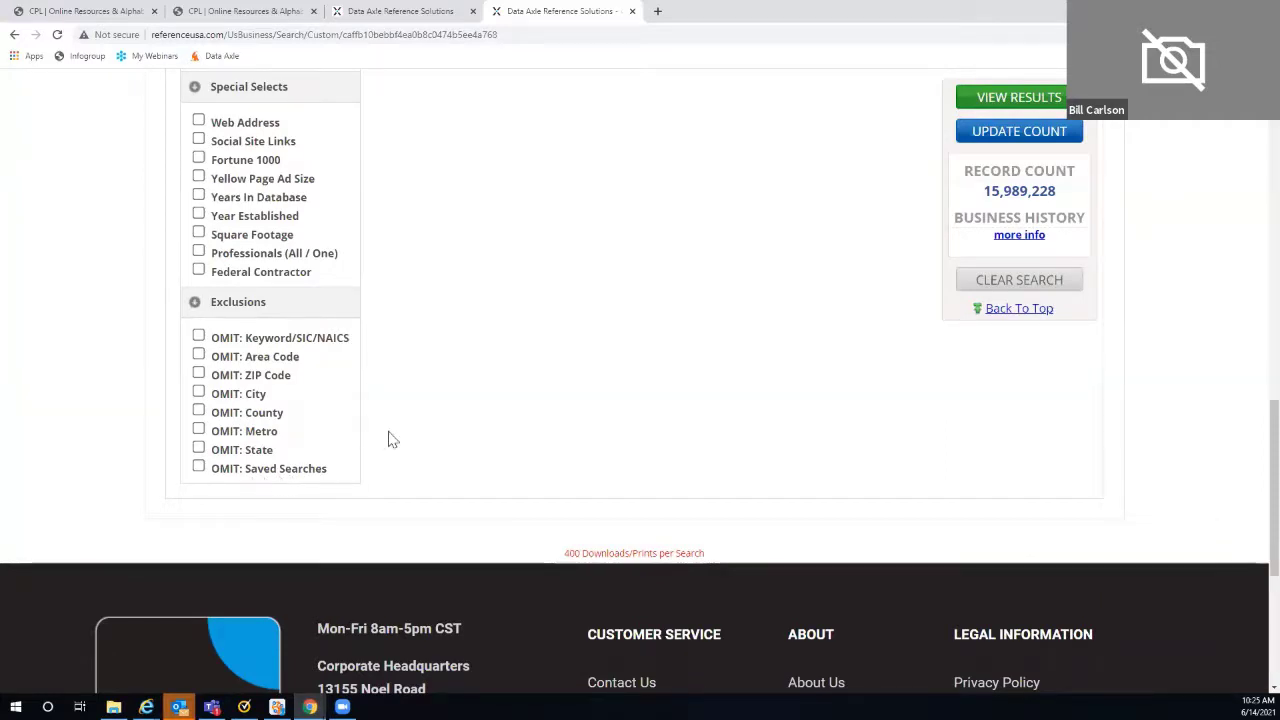
- Add the Keyword/SIC/NAICS filter, search it for Restaurants and select 581208 - Restaurants
{"action": "scroll", "coordinate": [392, 440], "scroll_direction": "up", "scroll_amount": 8}
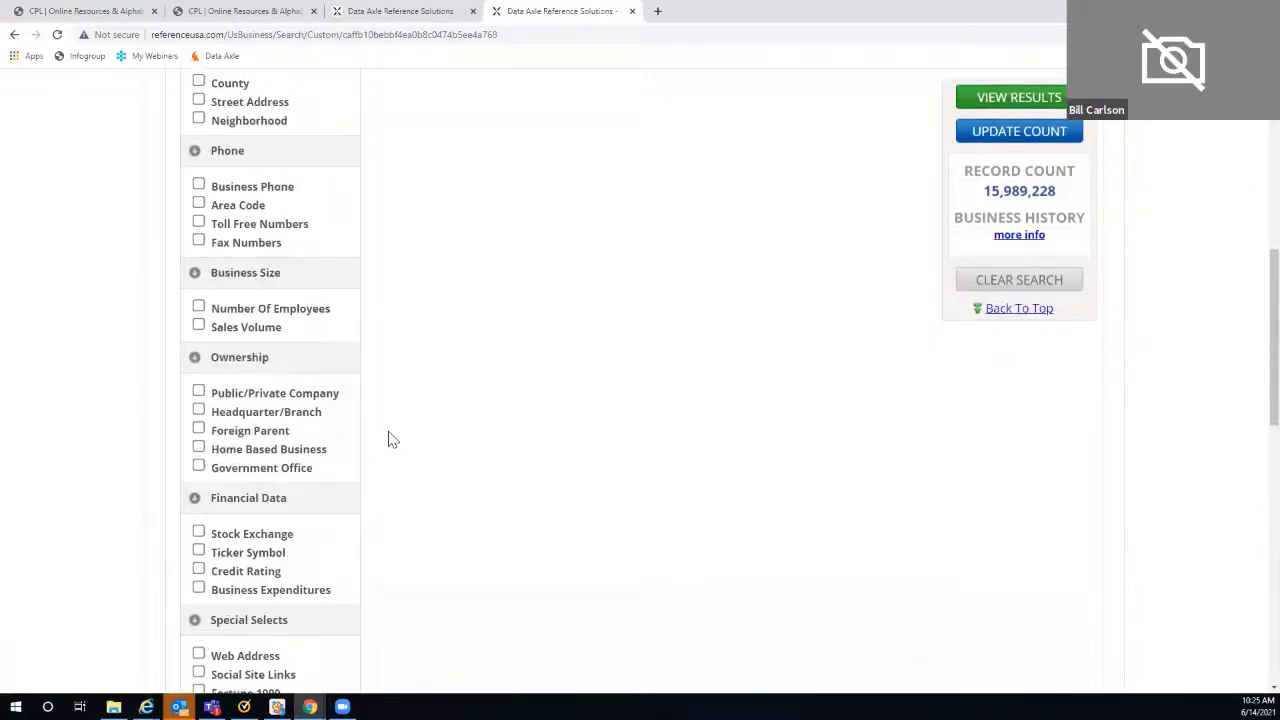
{"action": "scroll", "coordinate": [370, 422], "scroll_direction": "up", "scroll_amount": 3}
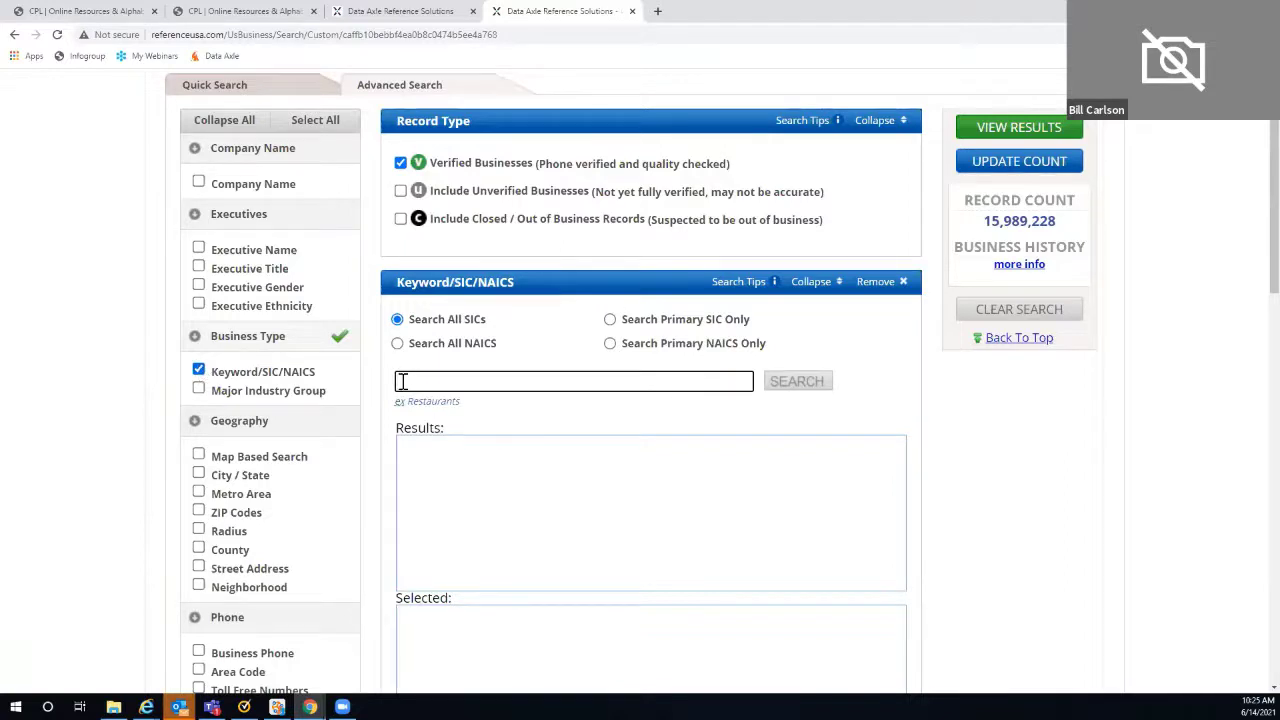
{"action": "type", "text": "Rest"}
{"action": "left_click", "coordinate": [430, 412]}
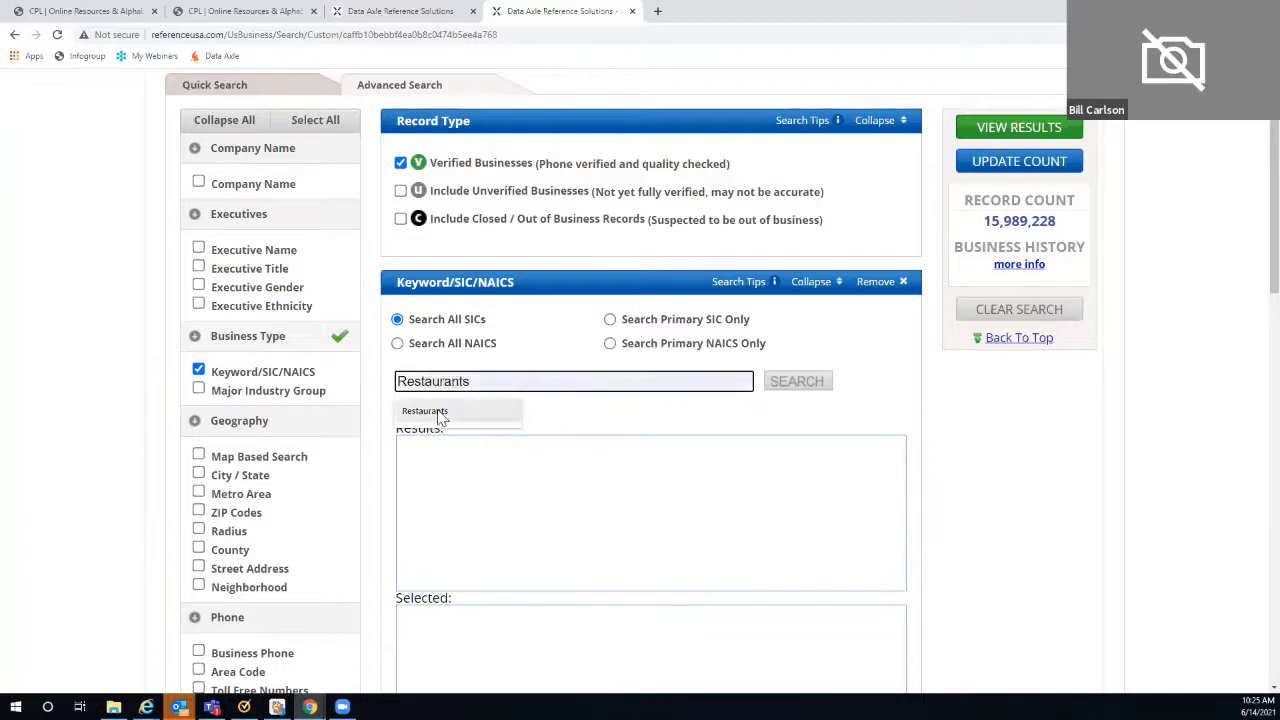
{"action": "left_click", "coordinate": [786, 384]}
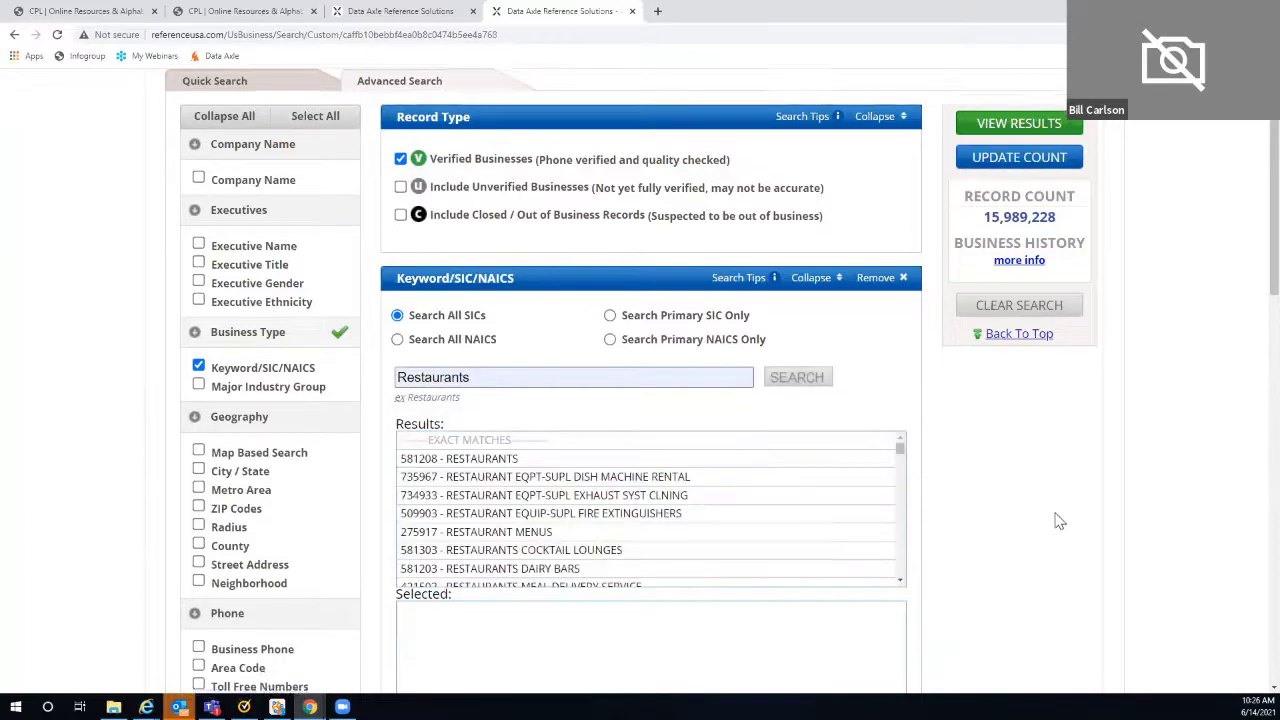
{"action": "scroll", "coordinate": [1057, 520], "scroll_direction": "down", "scroll_amount": 1}
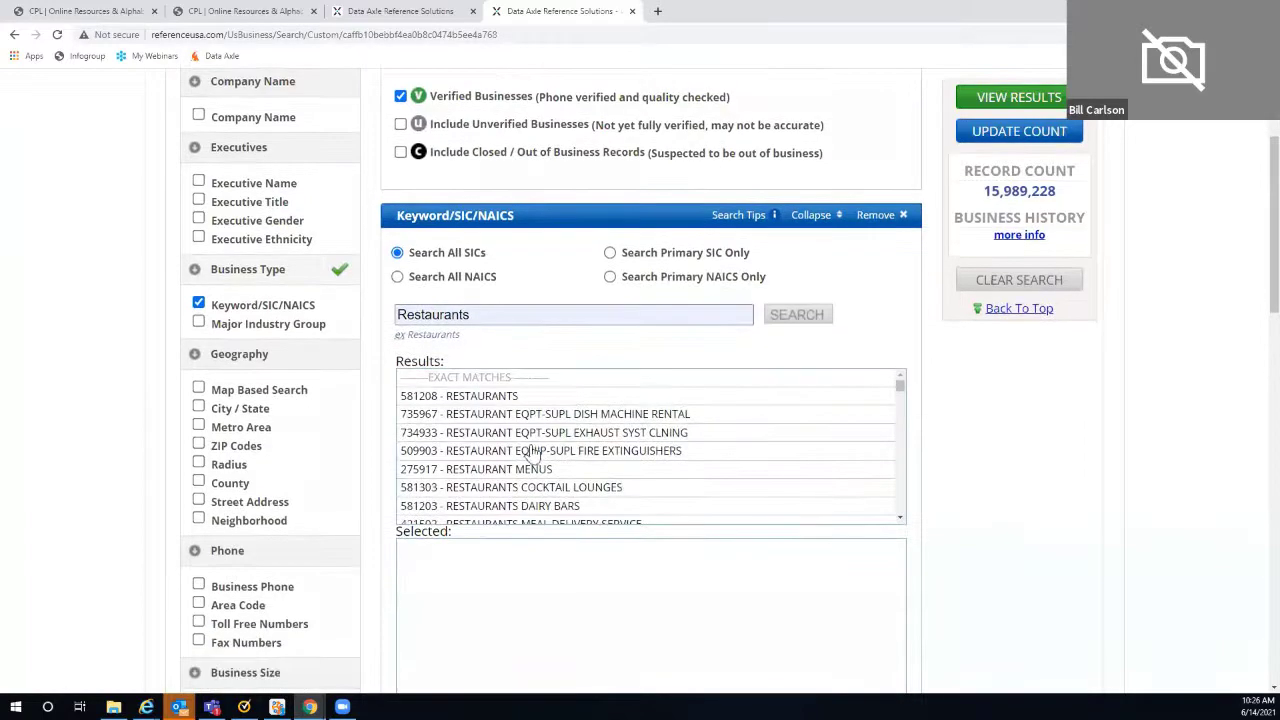
{"action": "left_click", "coordinate": [462, 400]}
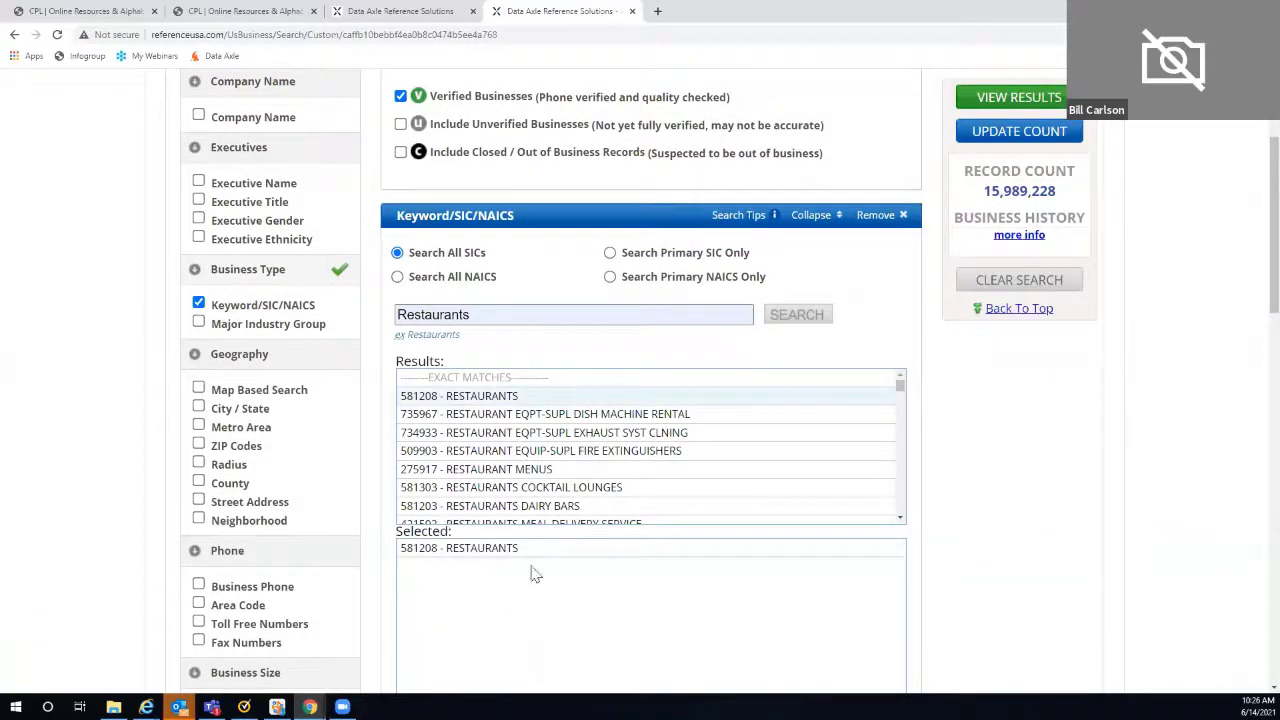
- Examine the related matches for restaurants, including the cuisine types and the individual restaurant chains
{"action": "scroll", "coordinate": [1155, 507], "scroll_direction": "down", "scroll_amount": 2}
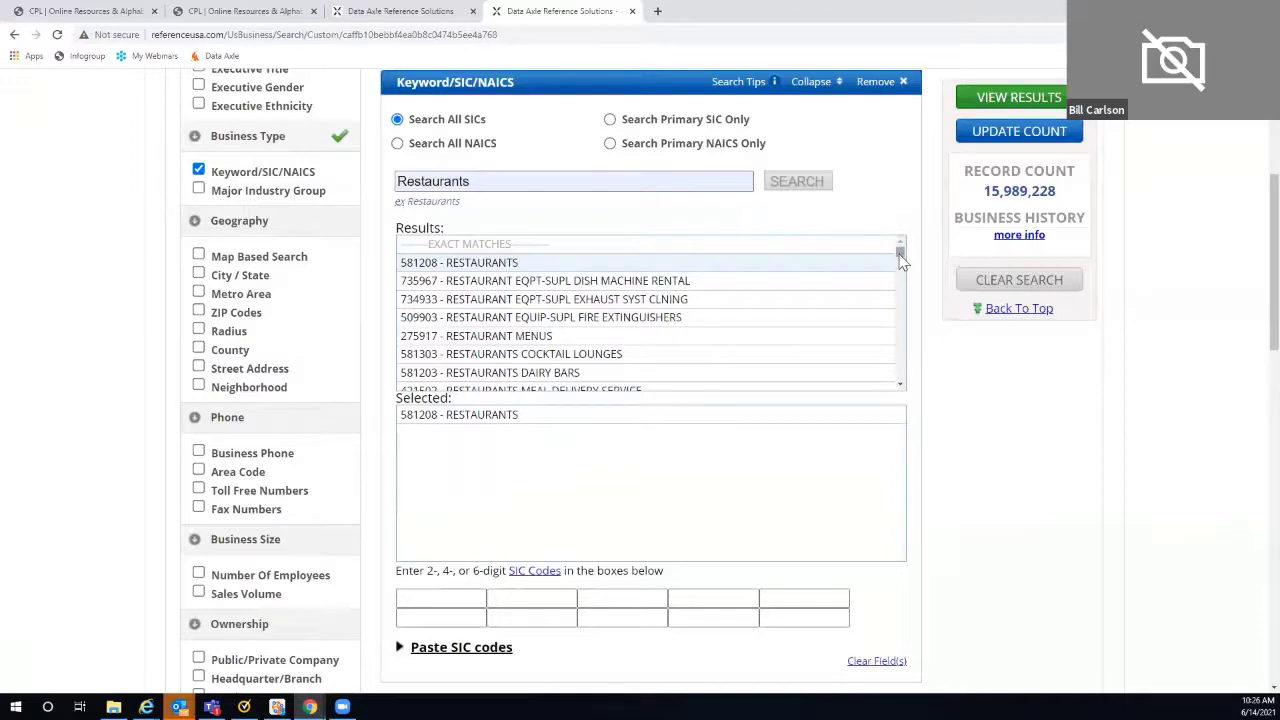
{"action": "left_click_drag", "start_coordinate": [900, 258], "coordinate": [900, 266]}
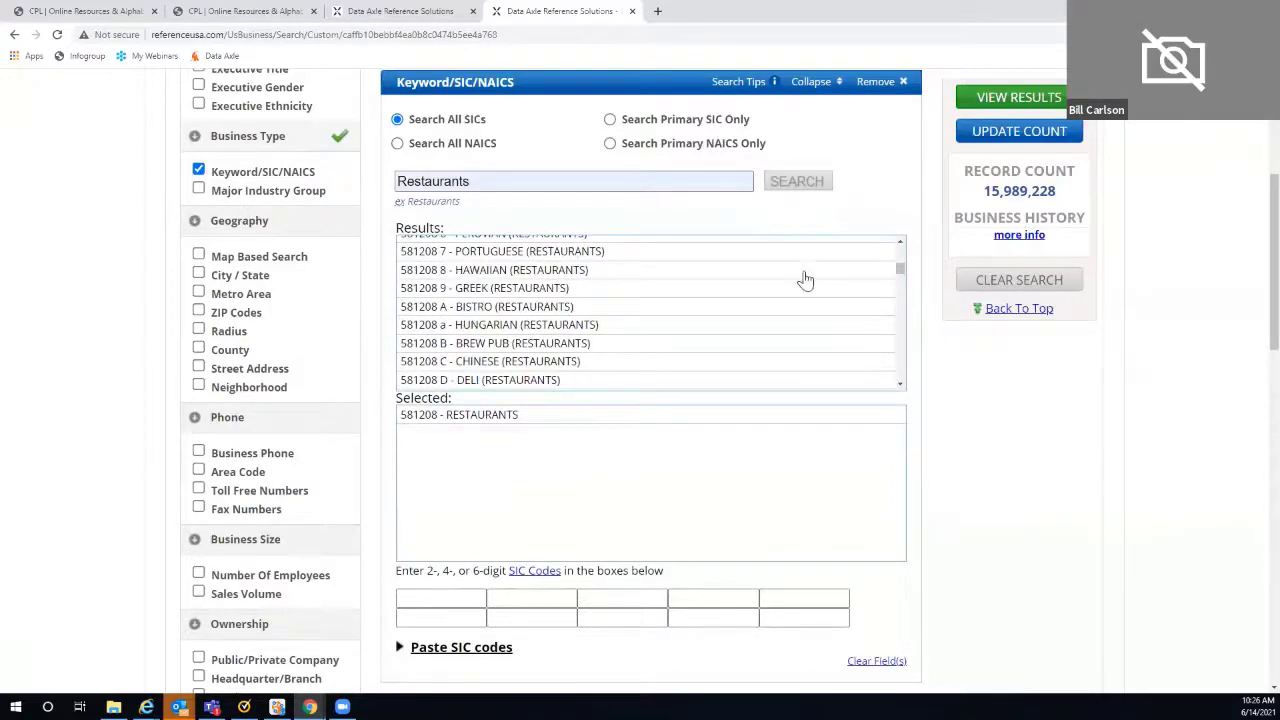
{"action": "scroll", "coordinate": [780, 290], "scroll_direction": "up", "scroll_amount": 1}
{"action": "scroll", "coordinate": [780, 290], "scroll_direction": "up", "scroll_amount": 1}
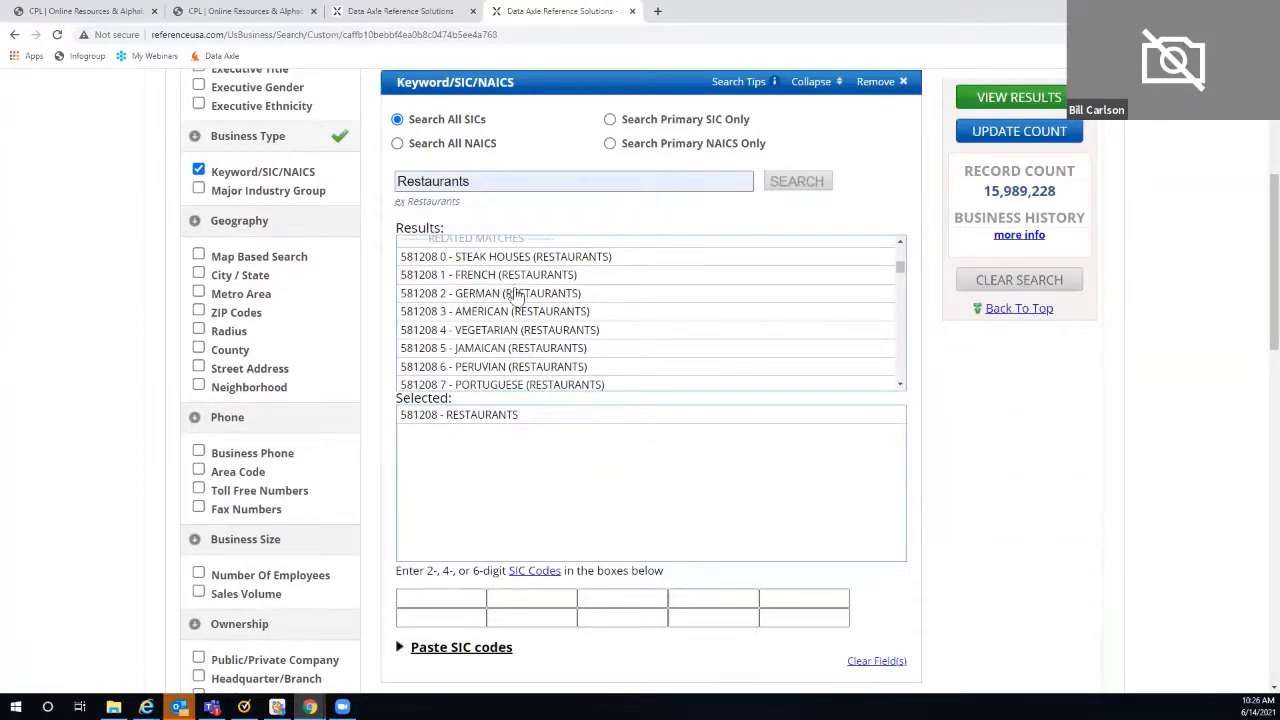
{"action": "scroll", "coordinate": [480, 298], "scroll_direction": "down", "scroll_amount": 2}
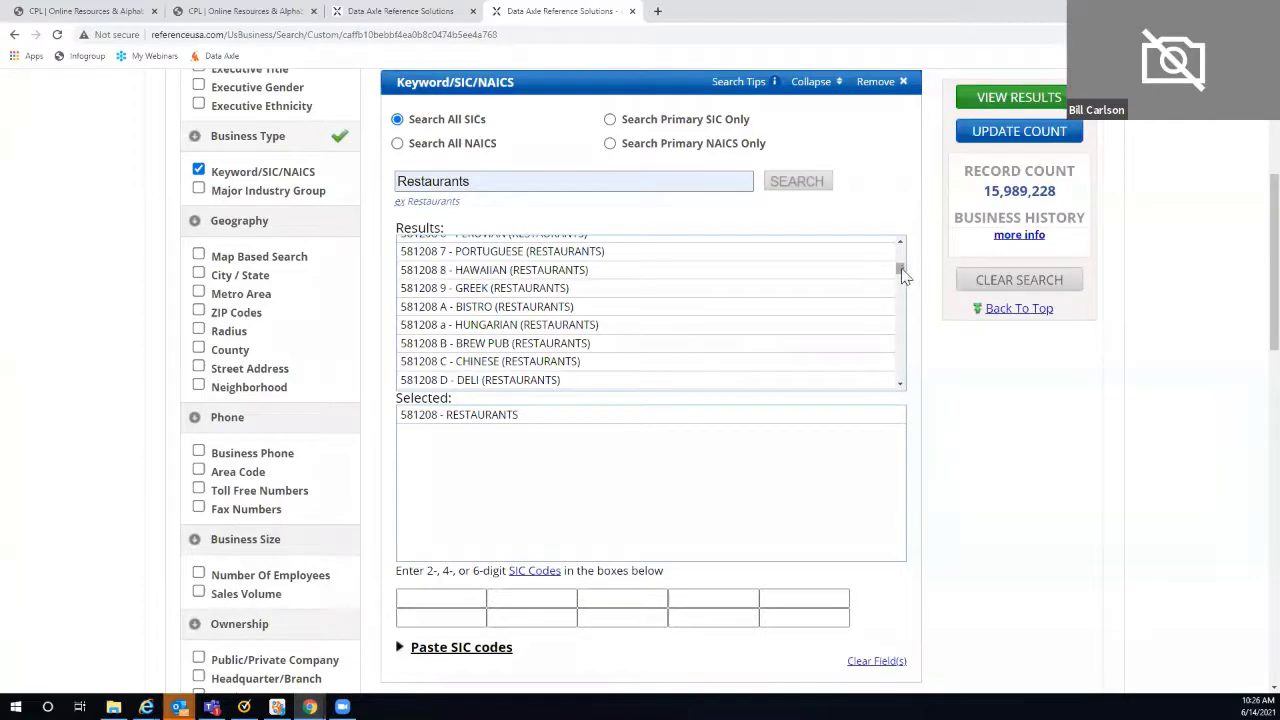
{"action": "left_click_drag", "start_coordinate": [903, 275], "coordinate": [903, 289]}
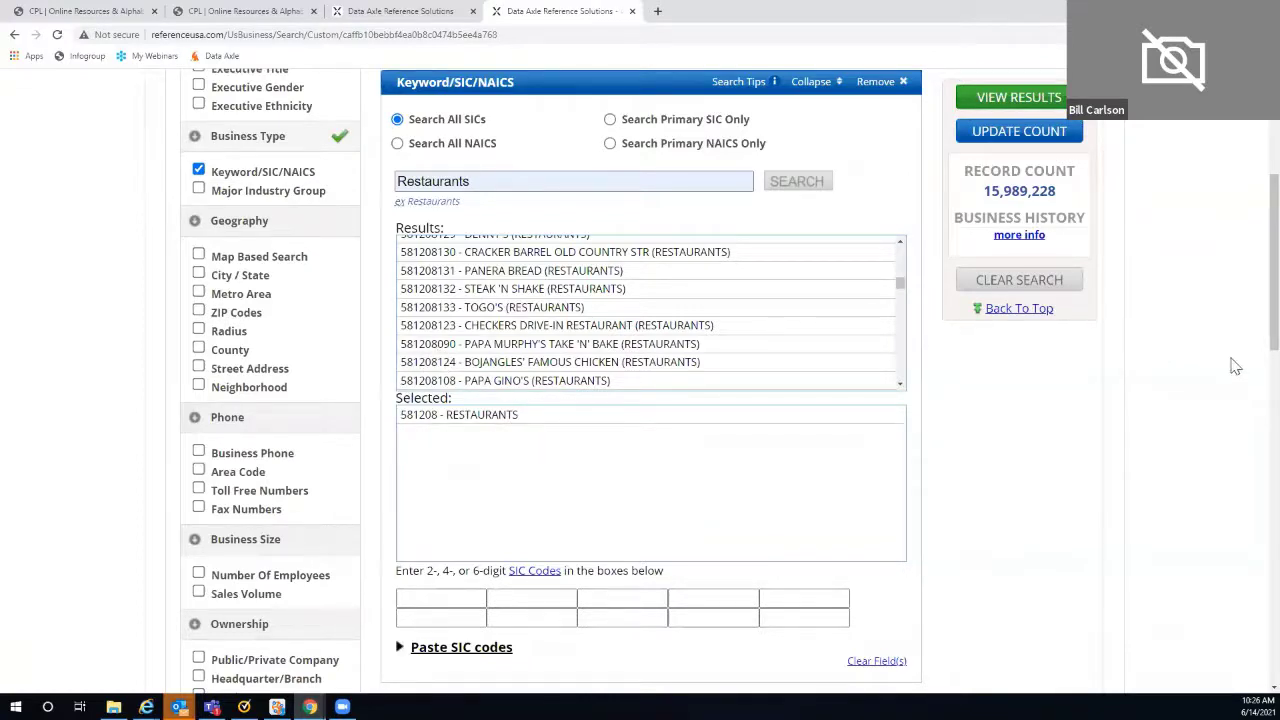
- Add the Number Of Employees filter and choose the ranges 1-4 and 5-9
{"action": "scroll", "coordinate": [1236, 367], "scroll_direction": "down", "scroll_amount": 1}
{"action": "scroll", "coordinate": [1236, 367], "scroll_direction": "down", "scroll_amount": 2}
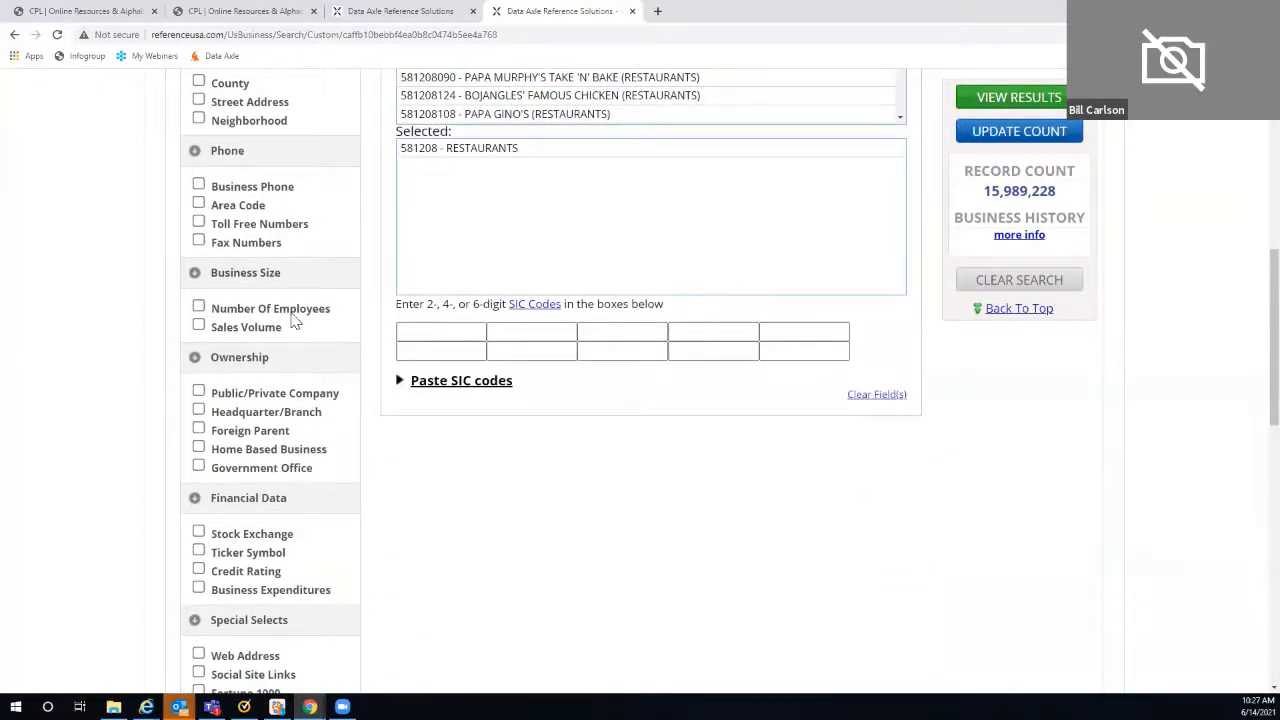
{"action": "left_click", "coordinate": [199, 309]}
{"action": "scroll", "coordinate": [1030, 506], "scroll_direction": "down", "scroll_amount": 1}
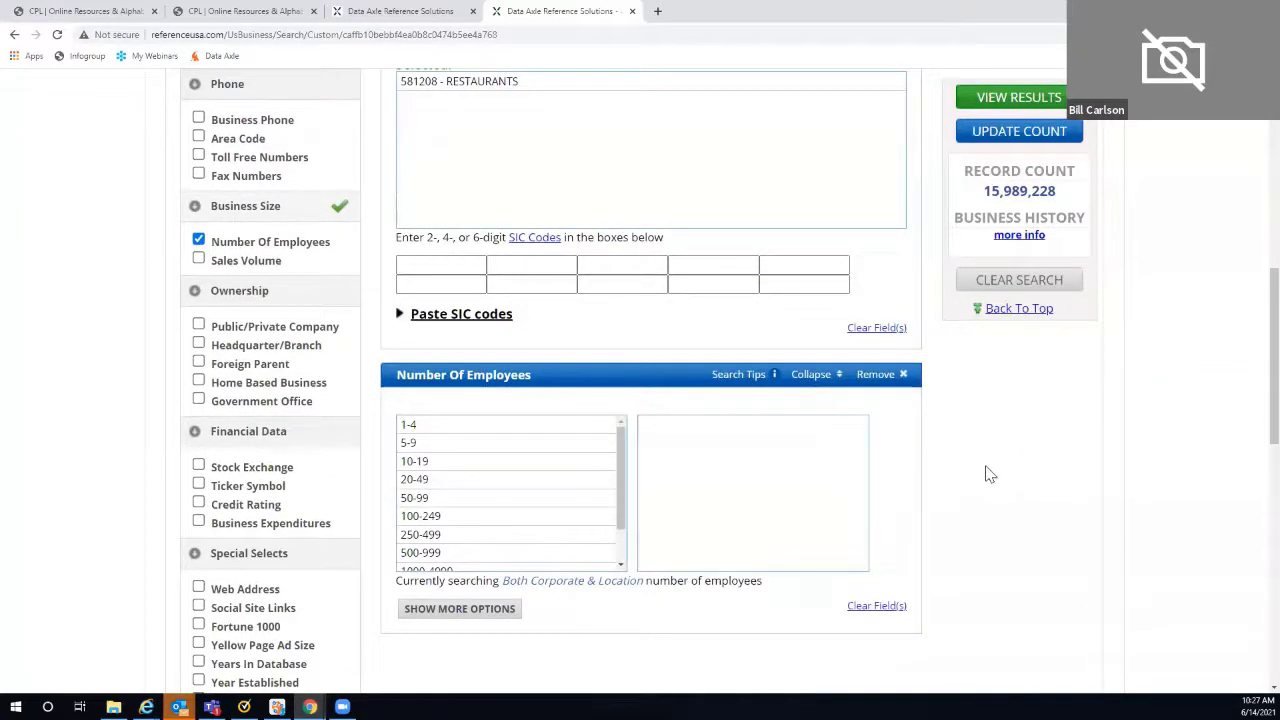
{"action": "left_click", "coordinate": [427, 430]}
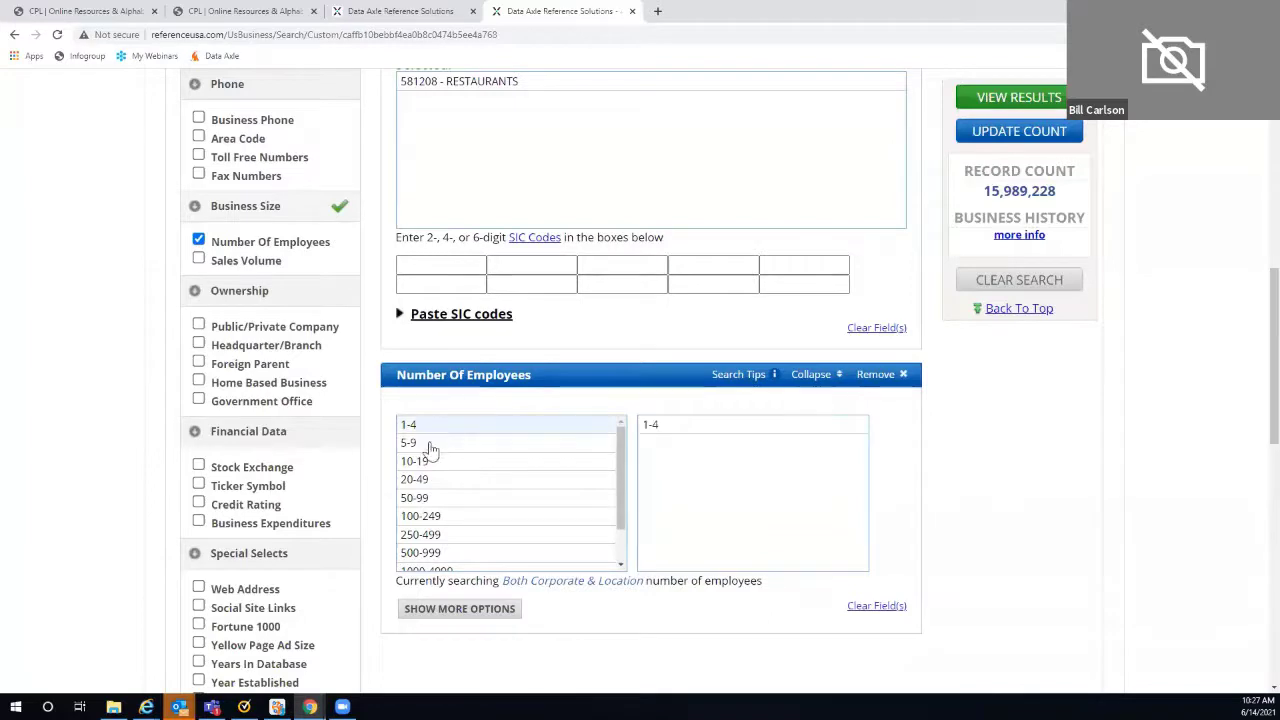
{"action": "left_click", "coordinate": [428, 446]}
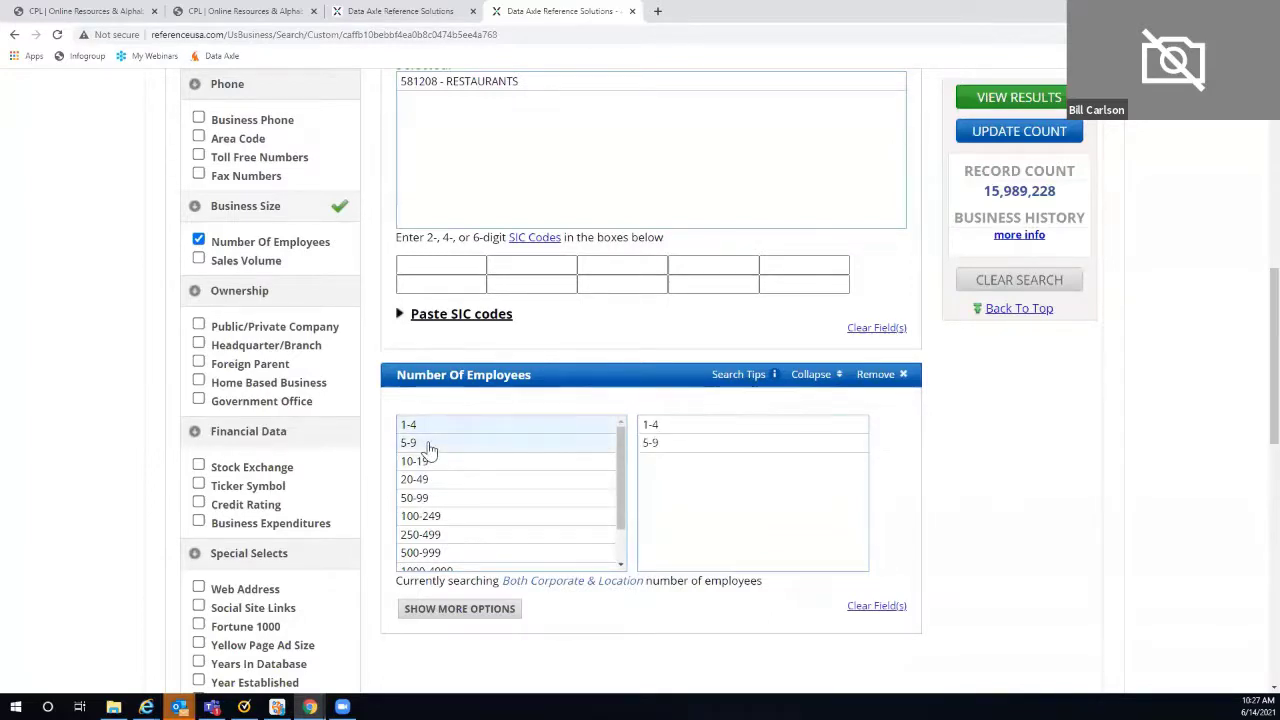
- Add the Sales Volume filter and choose Less Than $500,000 and $500,000-1 Million
{"action": "left_click", "coordinate": [199, 260]}
{"action": "scroll", "coordinate": [1248, 420], "scroll_direction": "down", "scroll_amount": 2}
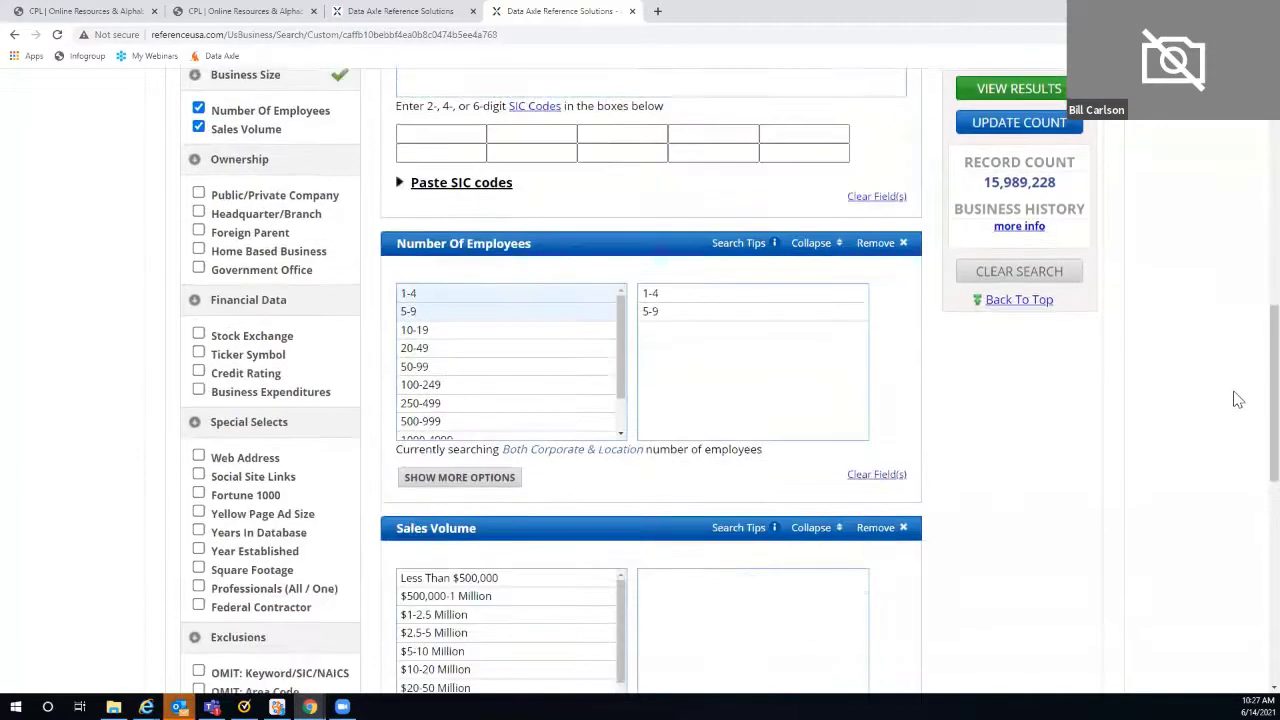
{"action": "scroll", "coordinate": [1223, 394], "scroll_direction": "down", "scroll_amount": 1}
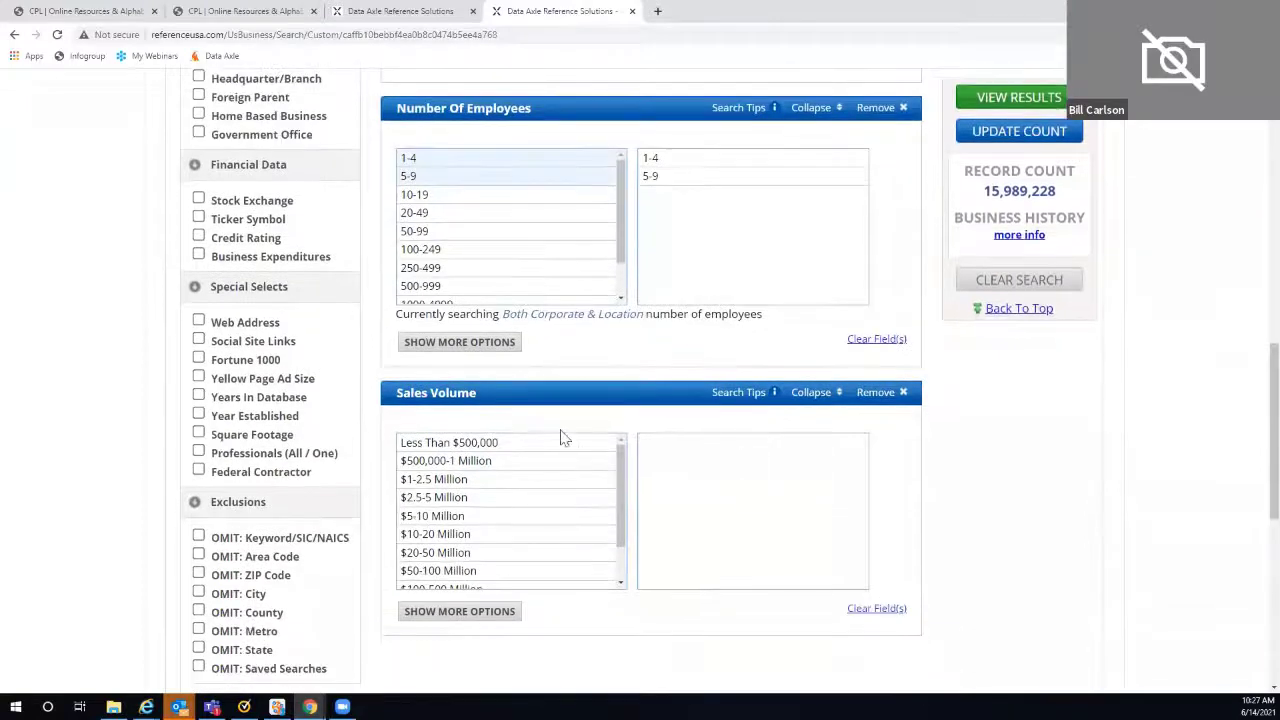
{"action": "left_click", "coordinate": [517, 460]}
{"action": "left_click", "coordinate": [512, 443]}
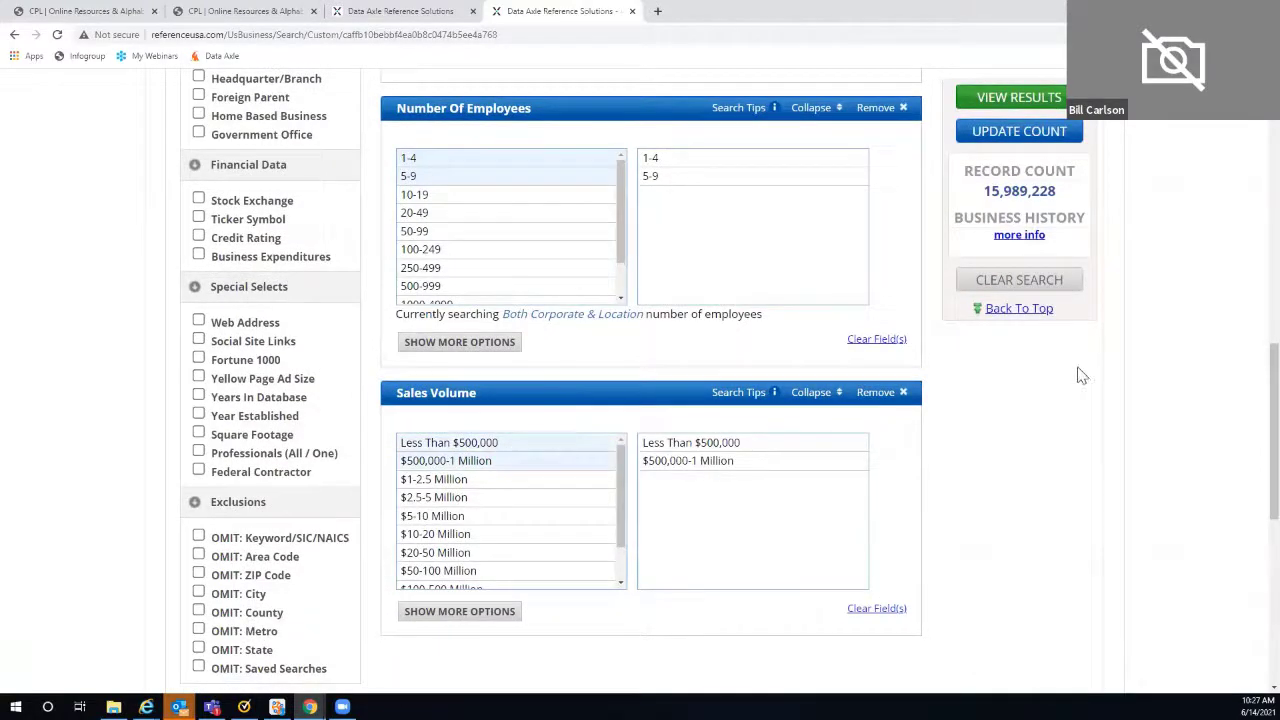
- Add the Headquarter/Branch ownership filter and limit it to Single Location
{"action": "scroll", "coordinate": [1080, 373], "scroll_direction": "up", "scroll_amount": 2}
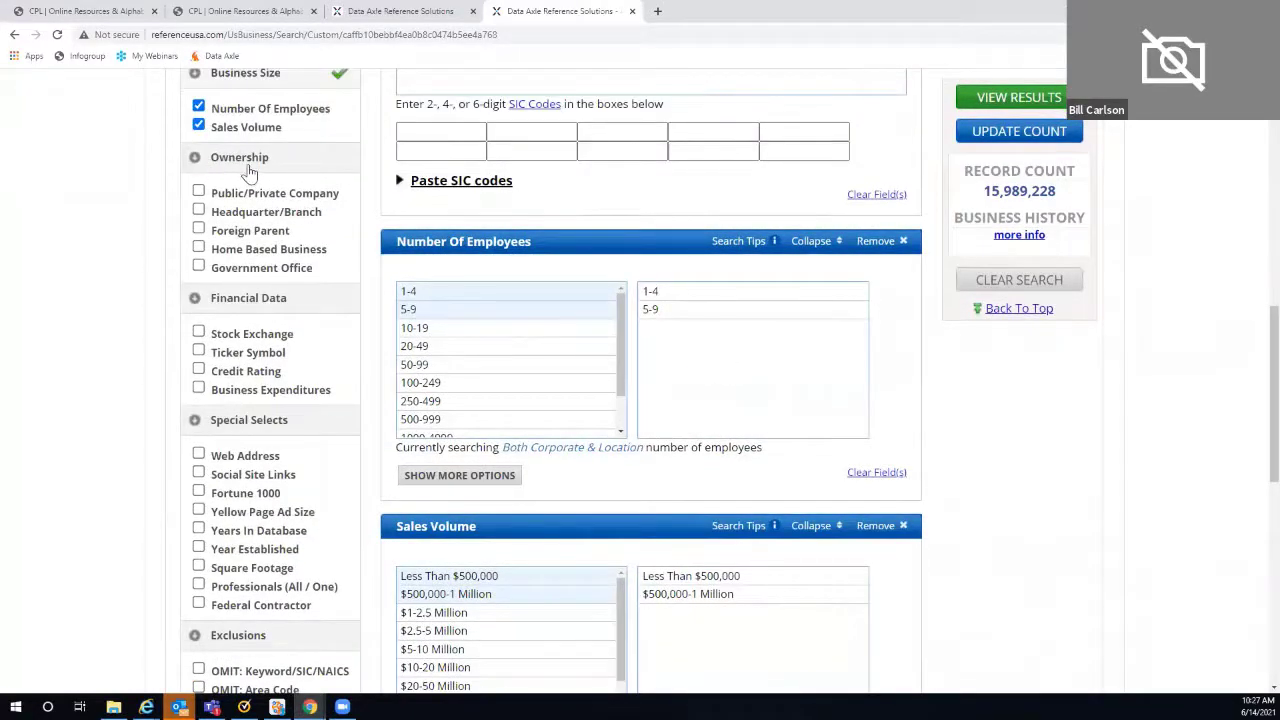
{"action": "left_click", "coordinate": [198, 212]}
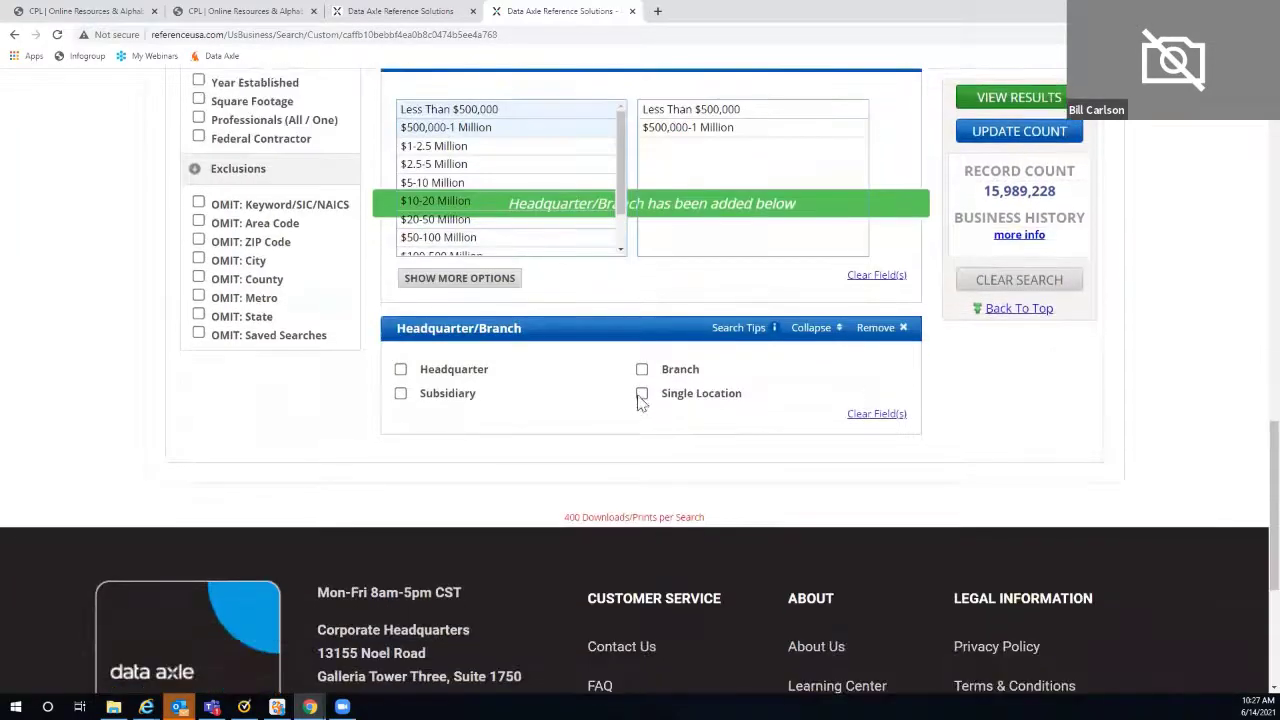
{"action": "left_click", "coordinate": [641, 393]}
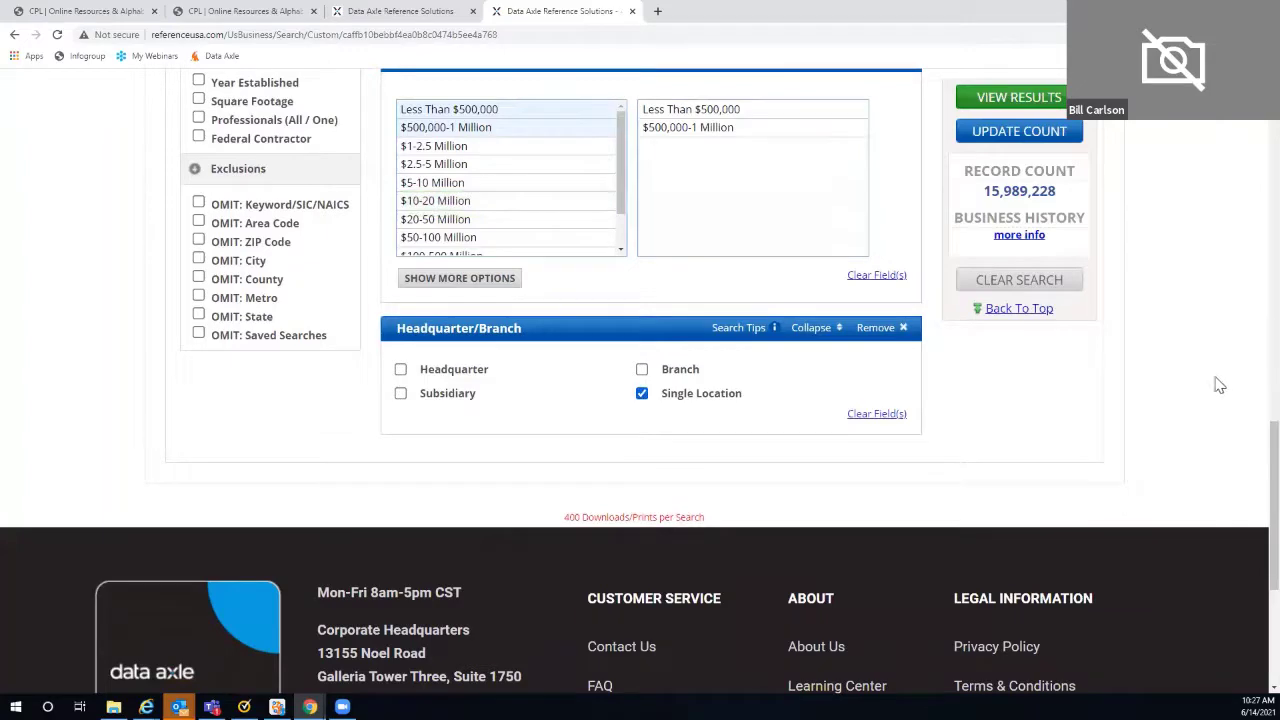
- Add the County geography filter to the search and set its state to Florida
{"action": "scroll", "coordinate": [1204, 381], "scroll_direction": "up", "scroll_amount": 3}
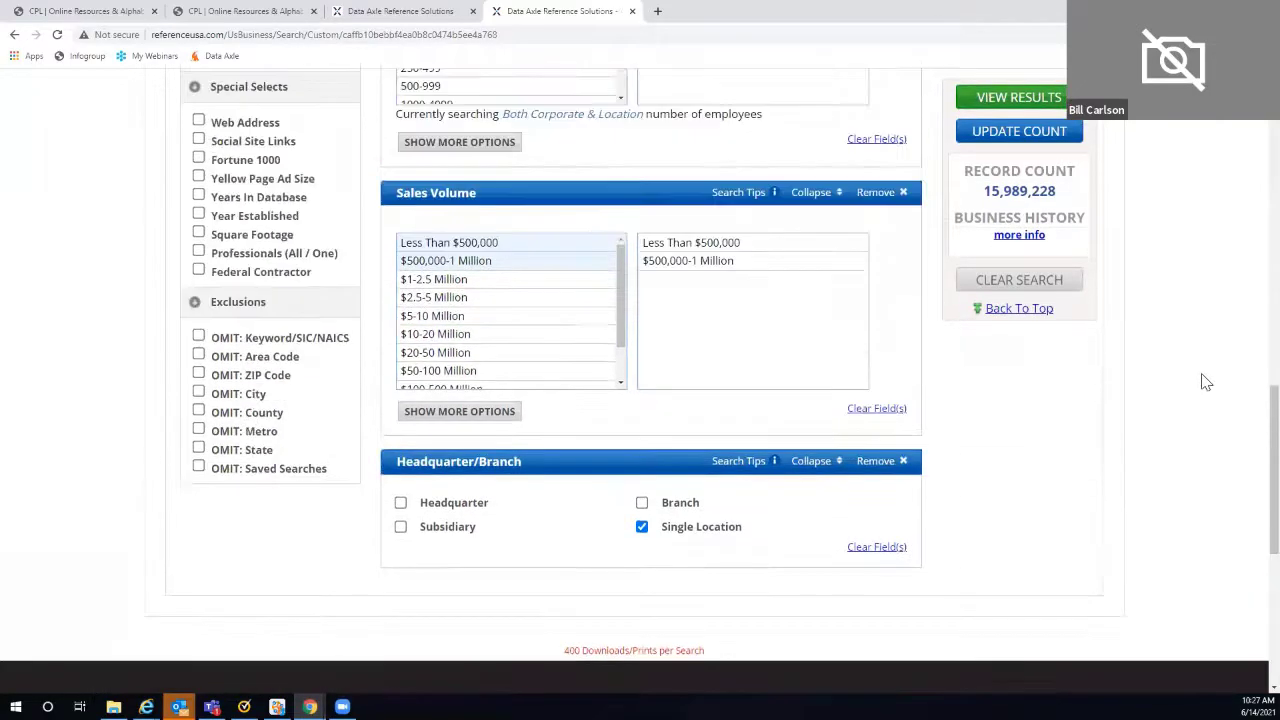
{"action": "scroll", "coordinate": [1204, 381], "scroll_direction": "up", "scroll_amount": 5}
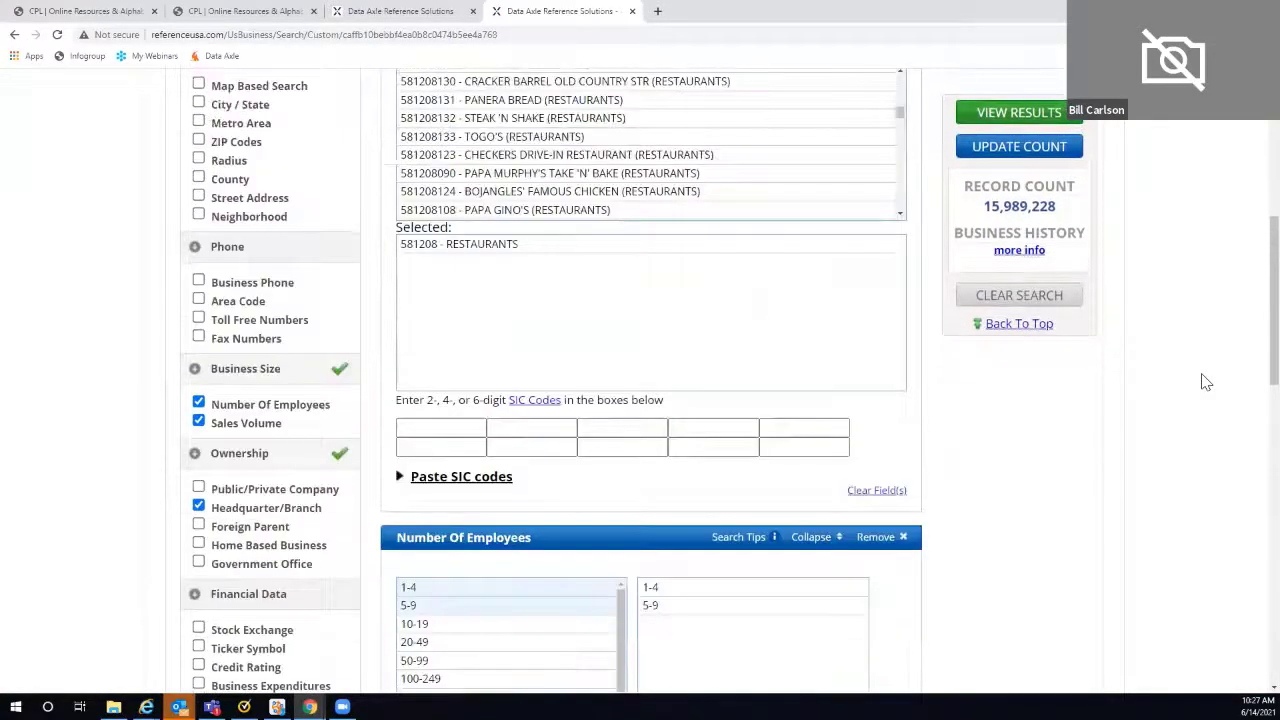
{"action": "scroll", "coordinate": [1204, 381], "scroll_direction": "up", "scroll_amount": 1}
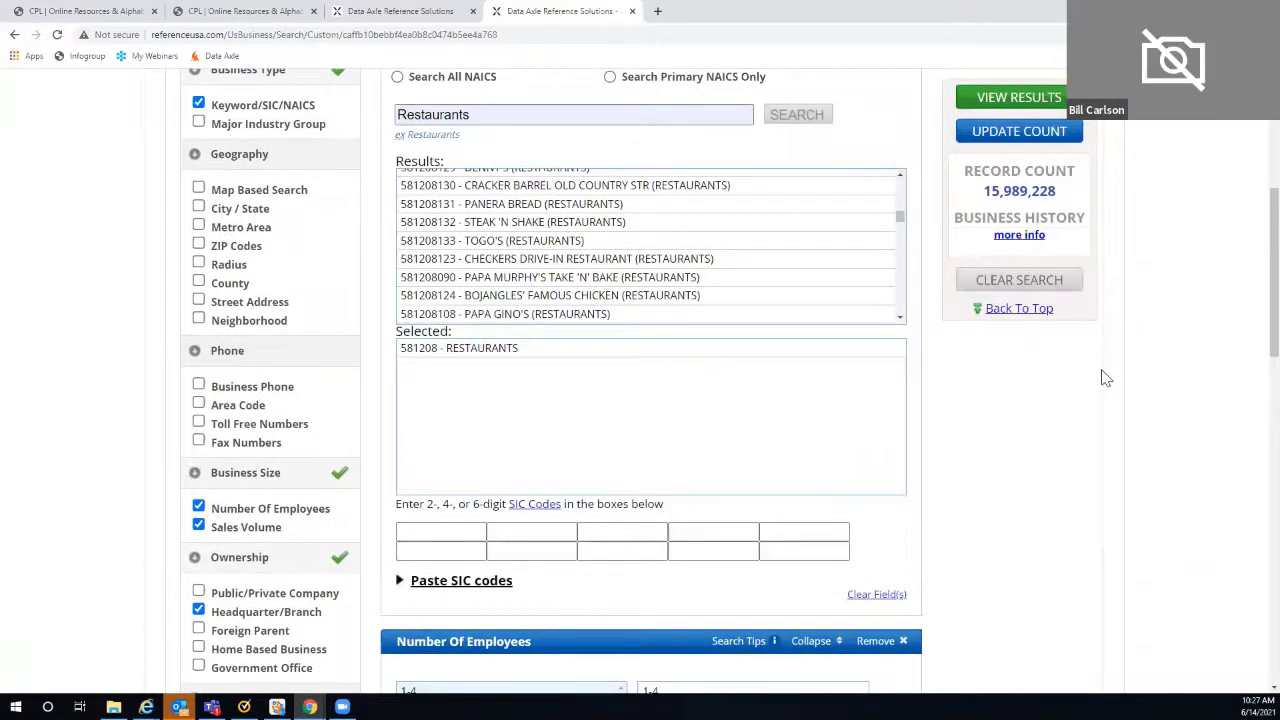
{"action": "left_click", "coordinate": [199, 284]}
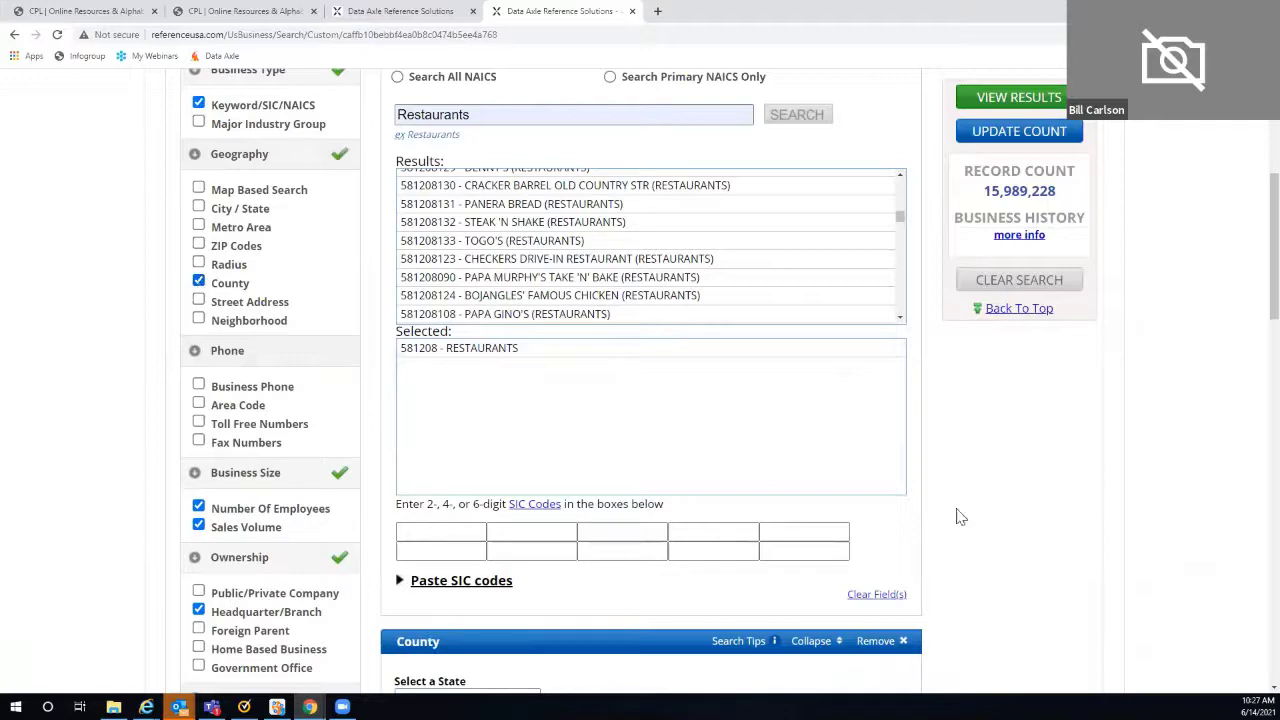
{"action": "scroll", "coordinate": [1143, 496], "scroll_direction": "down", "scroll_amount": 4}
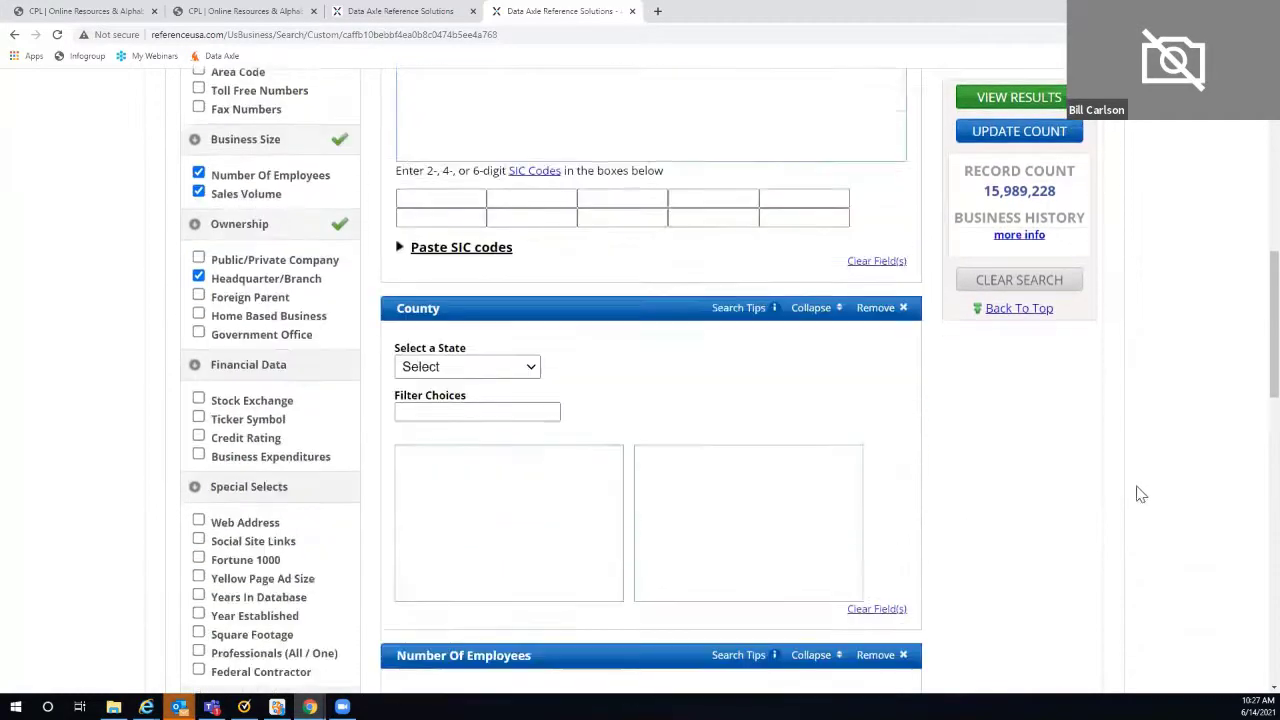
{"action": "left_click", "coordinate": [531, 301]}
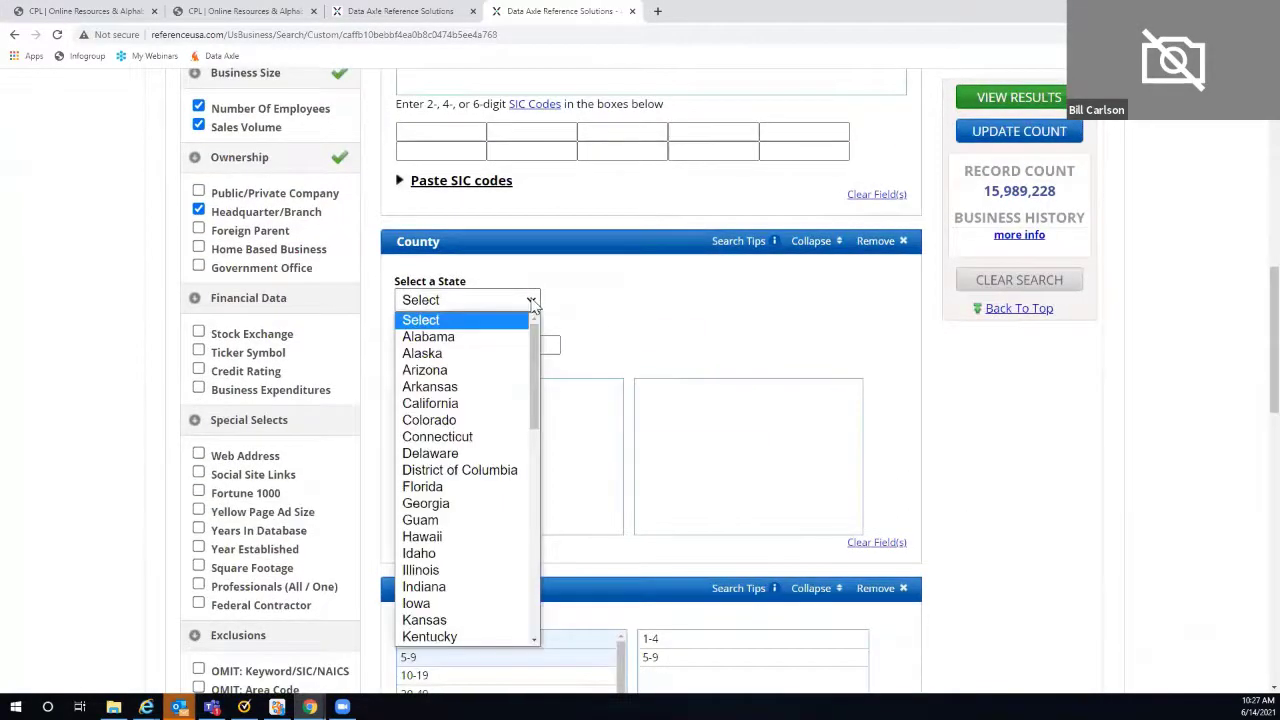
{"action": "left_click", "coordinate": [437, 490]}
- Filter the Florida counties by "Or", select Orange, FL, and update the record count
{"action": "left_click", "coordinate": [402, 345]}
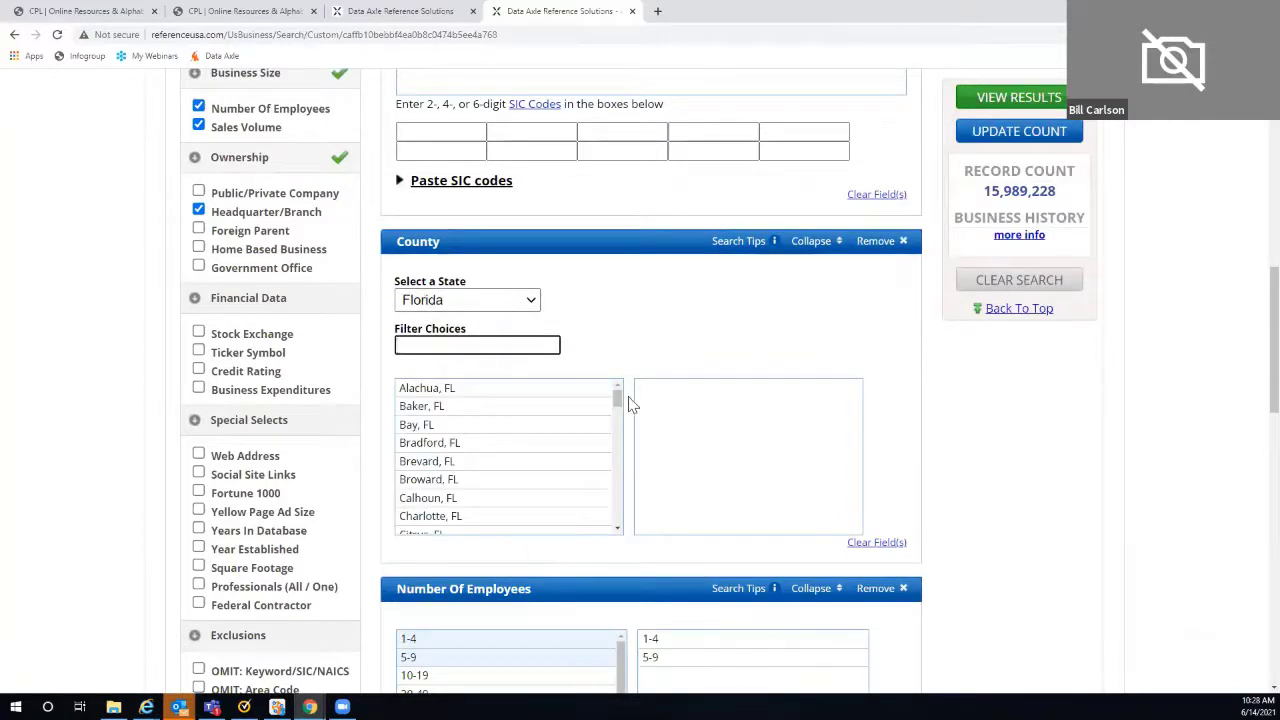
{"action": "left_click_drag", "start_coordinate": [616, 405], "coordinate": [617, 423]}
{"action": "left_click", "coordinate": [406, 343]}
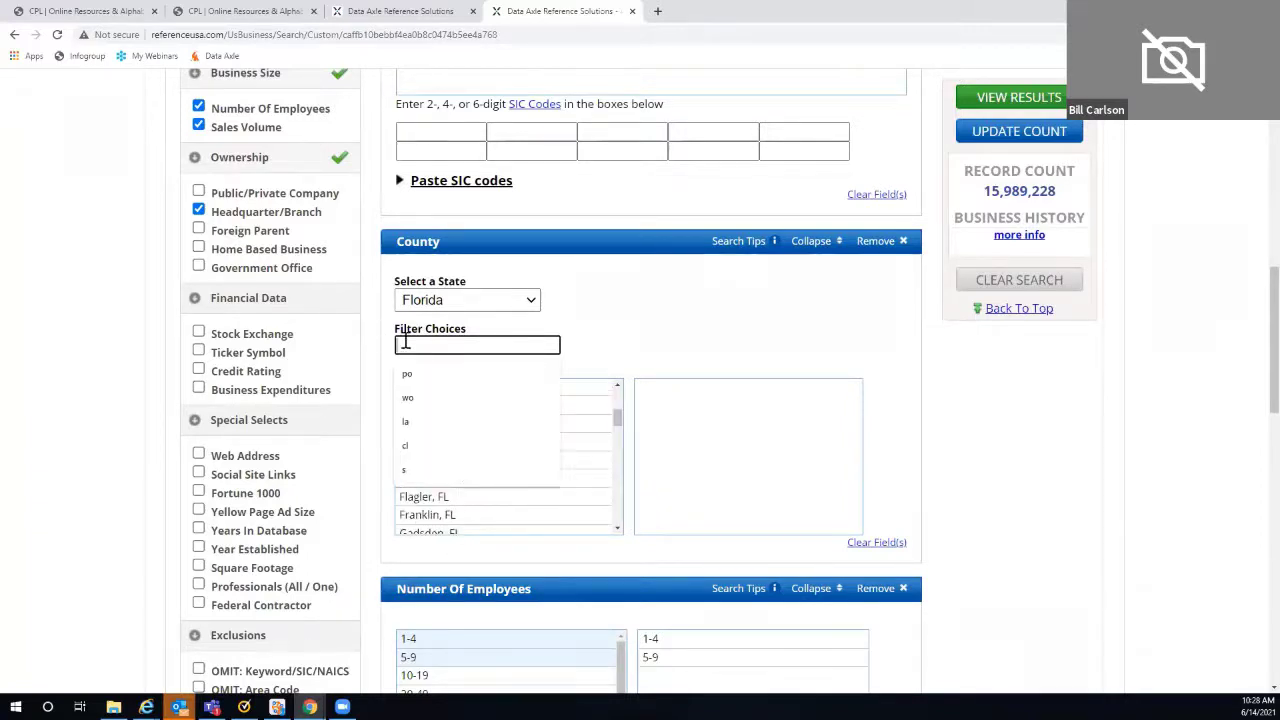
{"action": "type", "text": "r"}
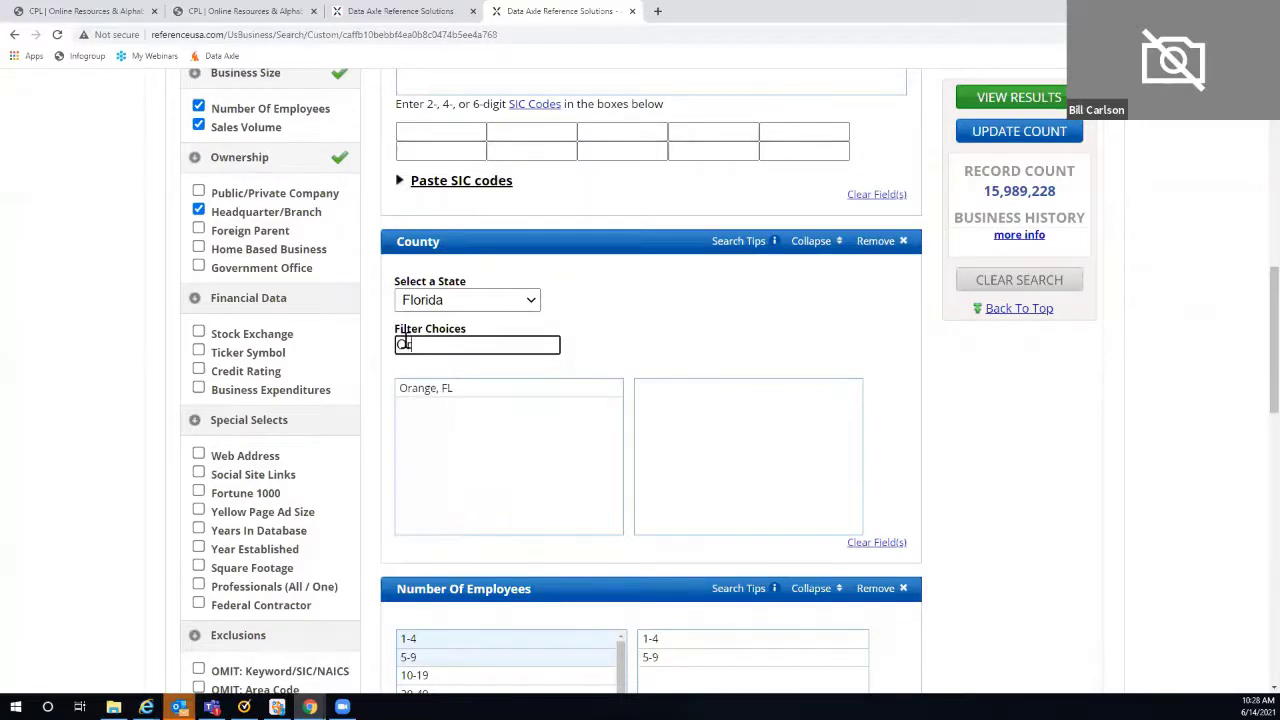
{"action": "left_click", "coordinate": [444, 394]}
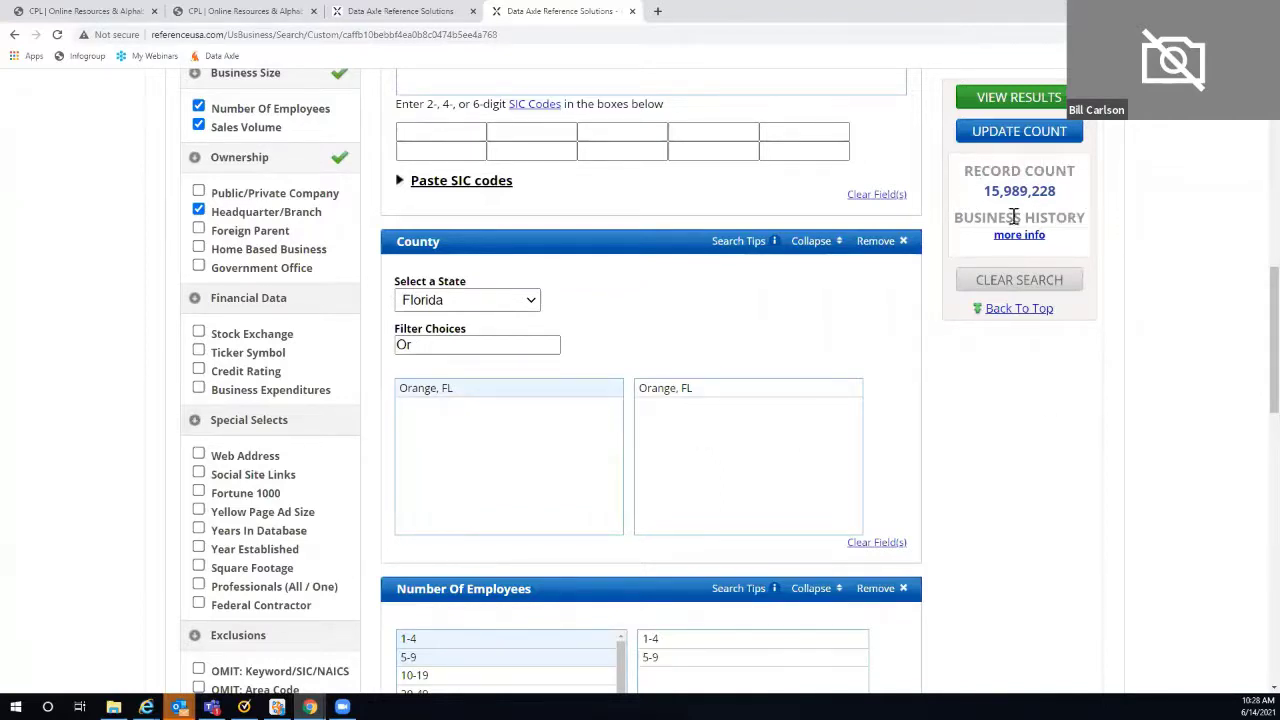
{"action": "scroll", "coordinate": [1194, 314], "scroll_direction": "up", "scroll_amount": 10}
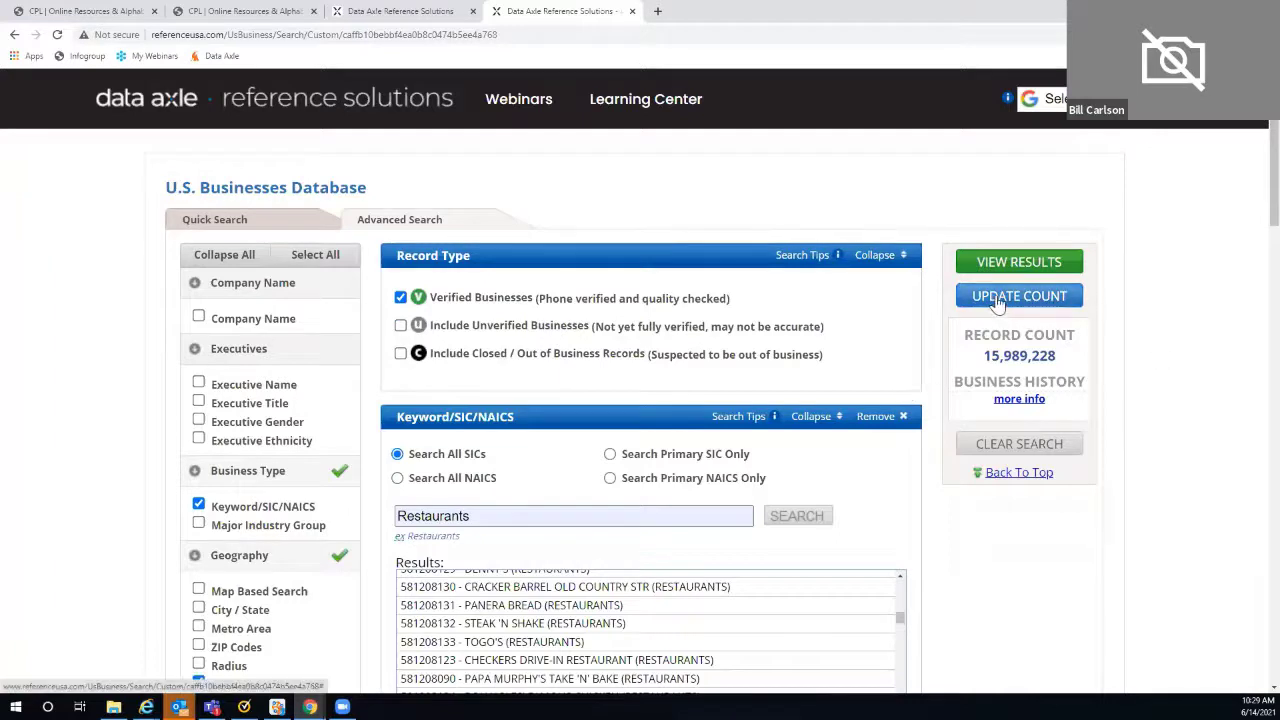
{"action": "left_click", "coordinate": [1030, 302]}
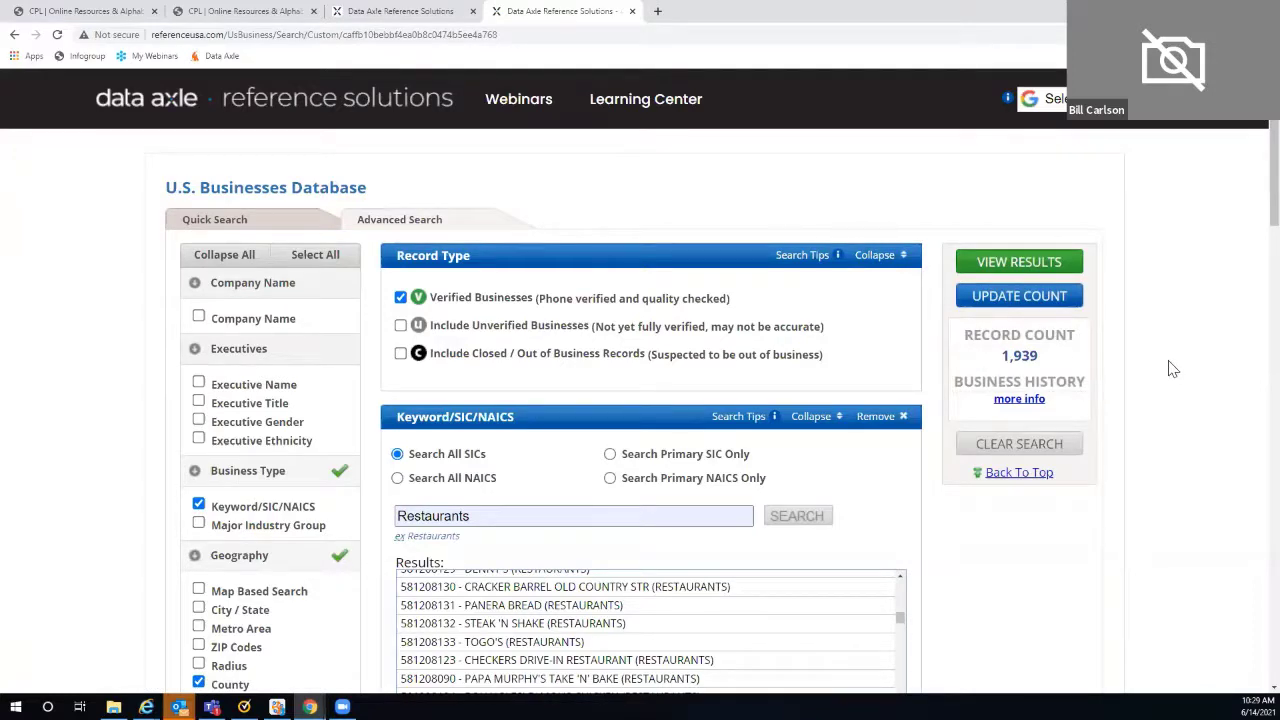
- Try the restaurant search with Search Primary SIC Only, update the record count, and return to Search All SICs
{"action": "scroll", "coordinate": [1130, 408], "scroll_direction": "down", "scroll_amount": 2}
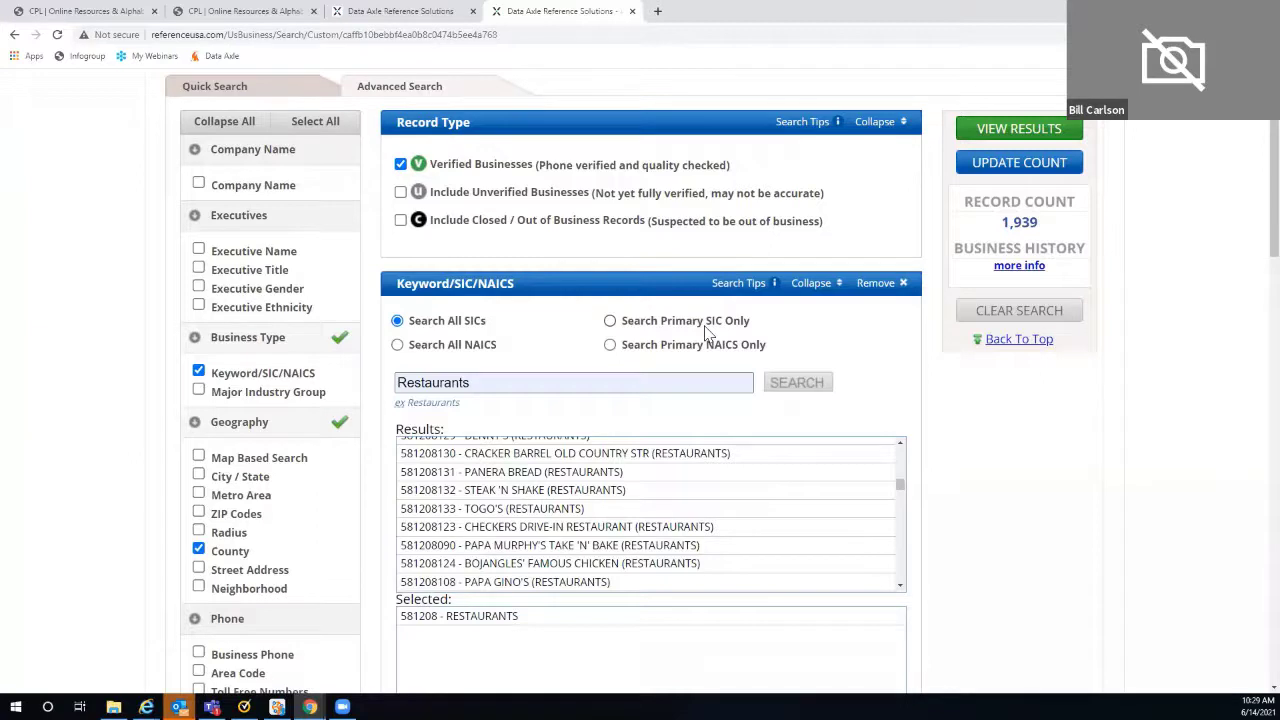
{"action": "left_click", "coordinate": [610, 321]}
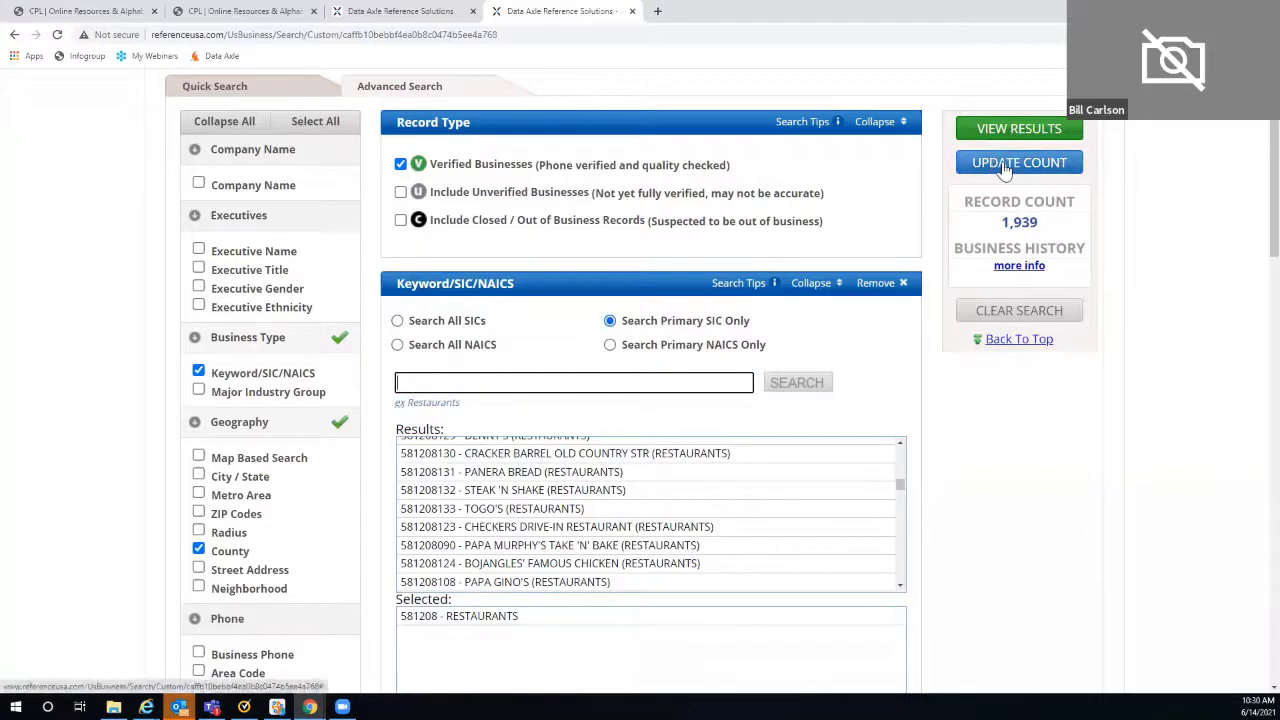
{"action": "left_click", "coordinate": [1000, 168]}
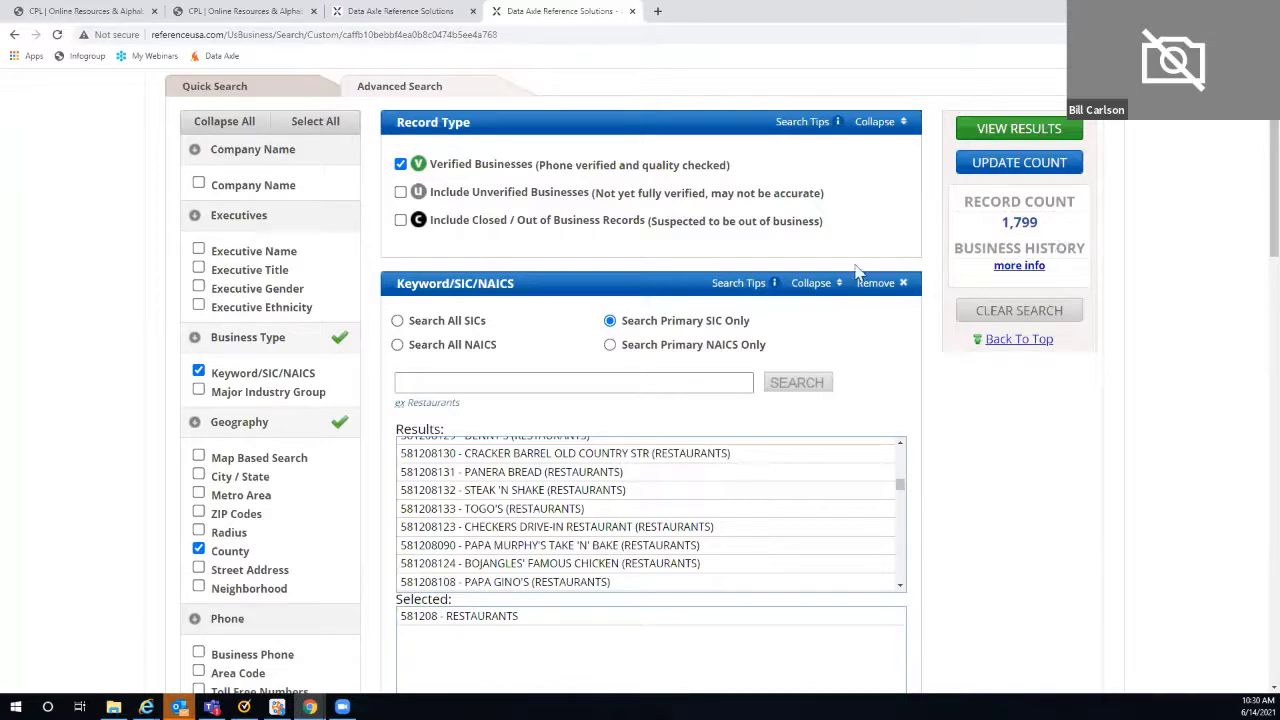
{"action": "left_click", "coordinate": [398, 321]}
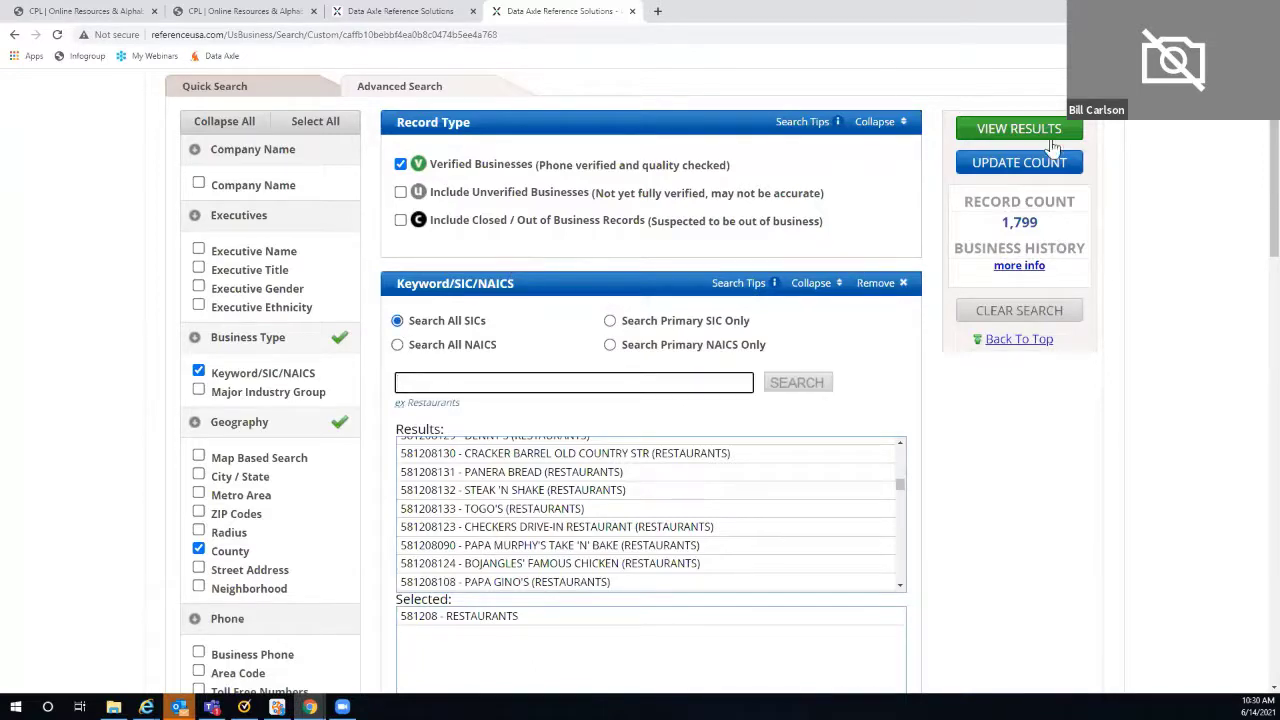
- View the results of the combined restaurant search and look through the first page of records
{"action": "left_click", "coordinate": [1020, 131]}
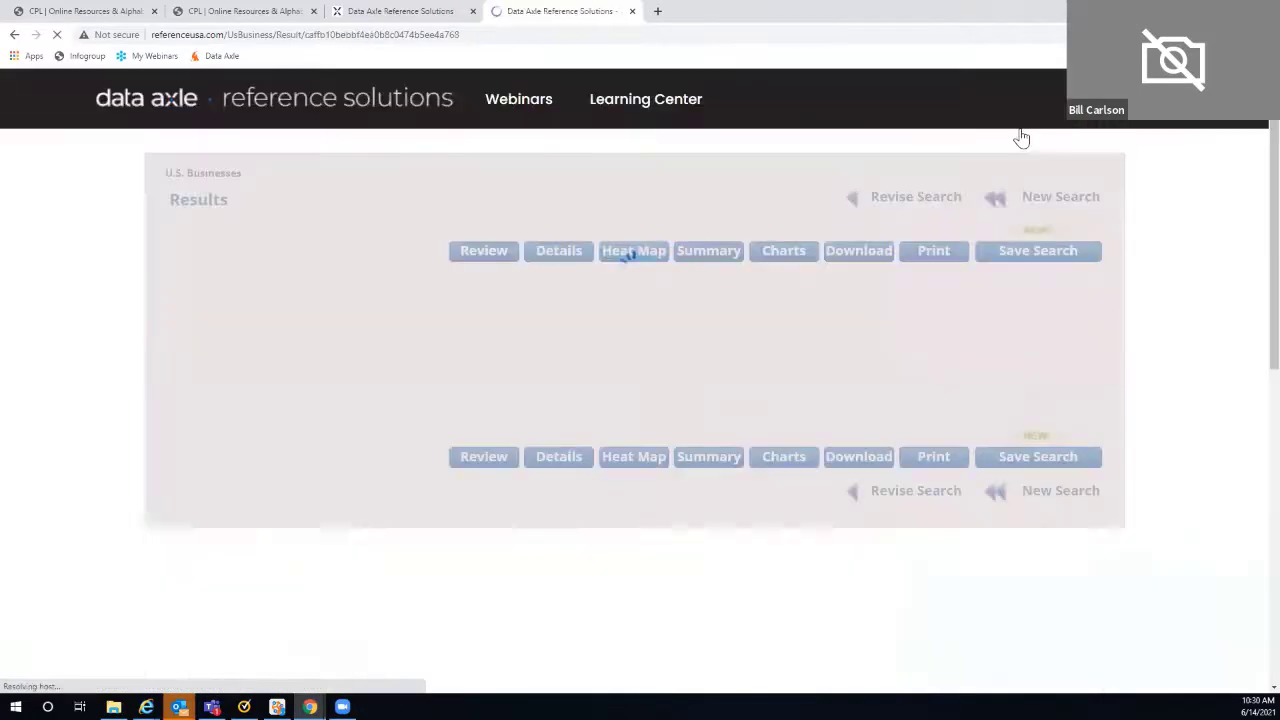
{"action": "scroll", "coordinate": [1190, 198], "scroll_direction": "down", "scroll_amount": 2}
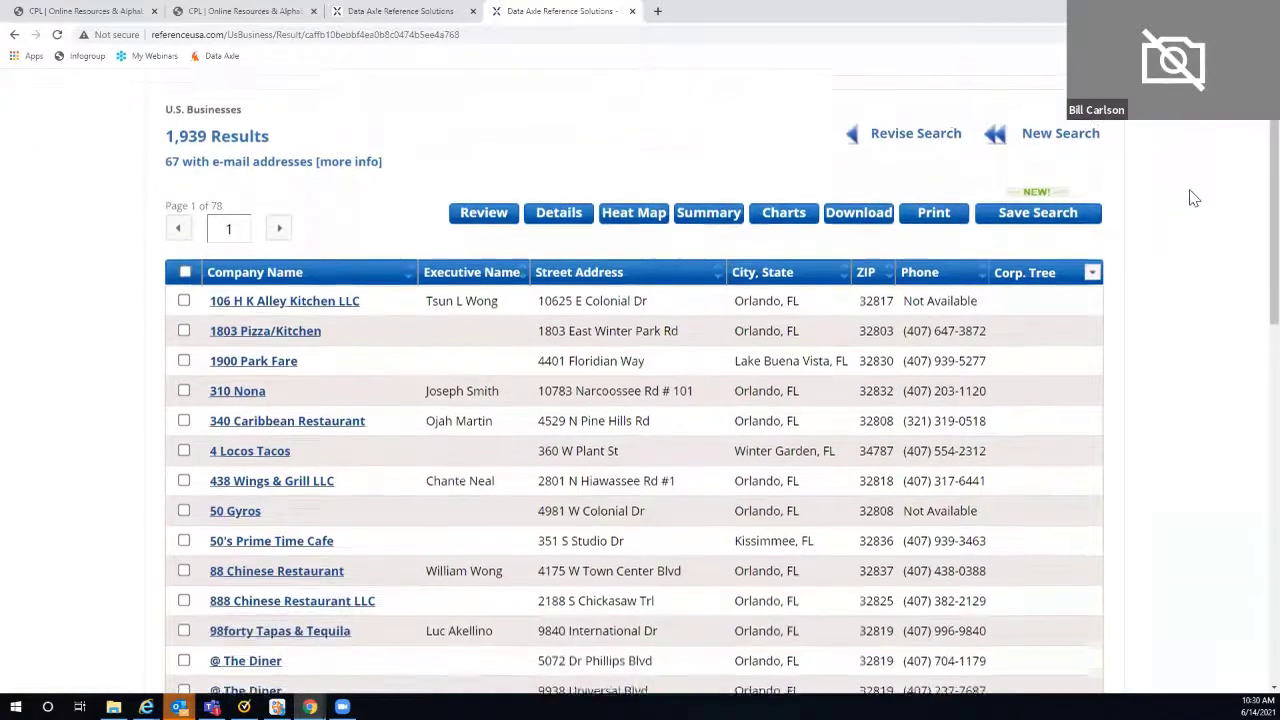
{"action": "scroll", "coordinate": [1190, 198], "scroll_direction": "down", "scroll_amount": 2}
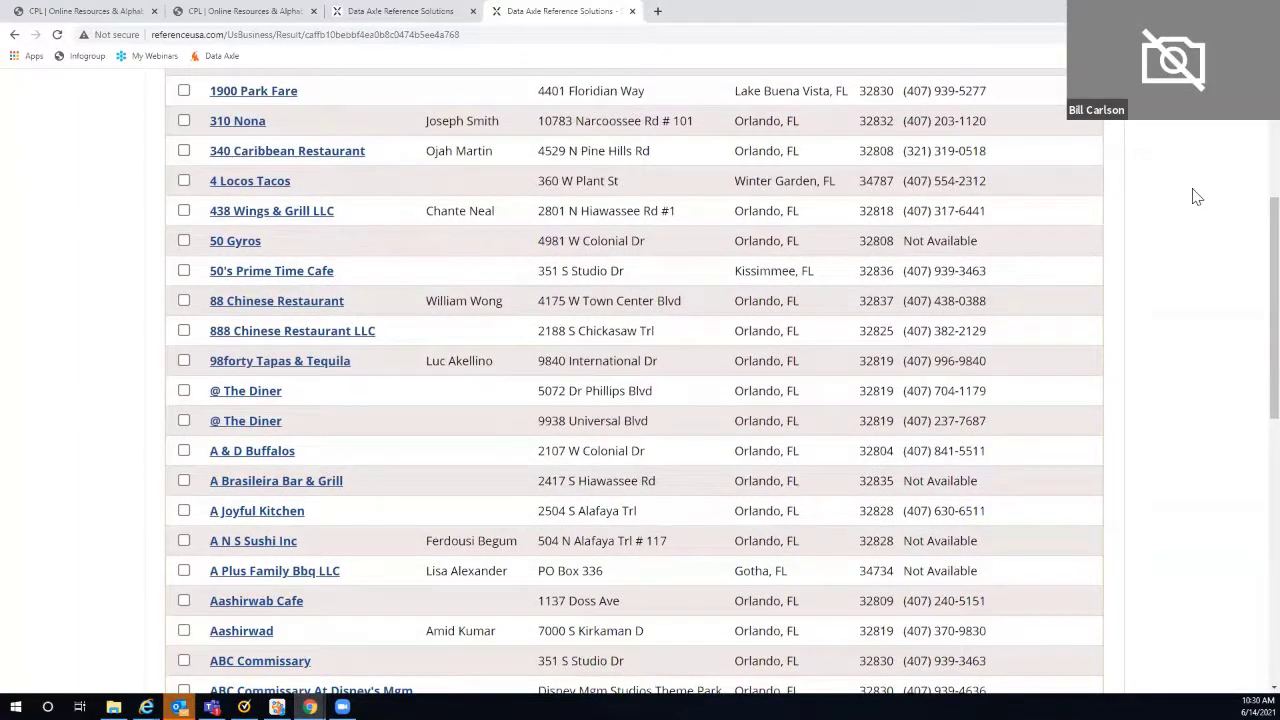
{"action": "scroll", "coordinate": [1197, 197], "scroll_direction": "down", "scroll_amount": 5}
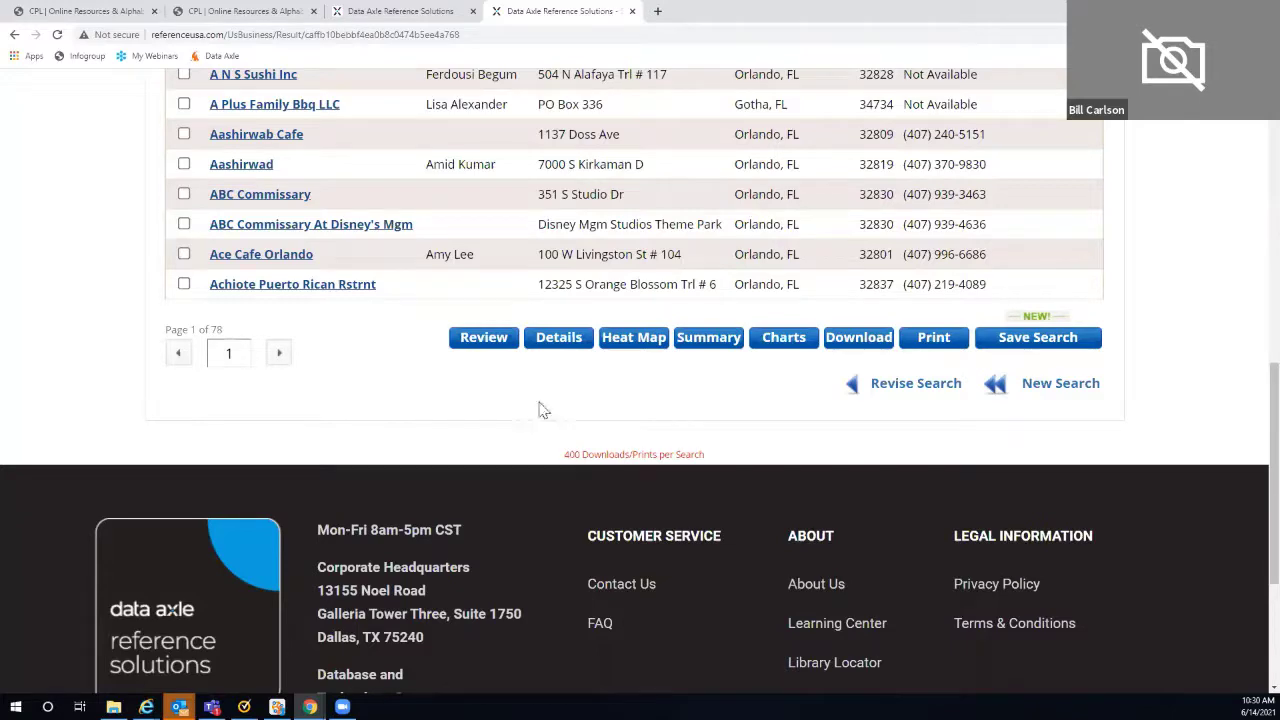
{"action": "scroll", "coordinate": [391, 357], "scroll_direction": "up", "scroll_amount": 7}
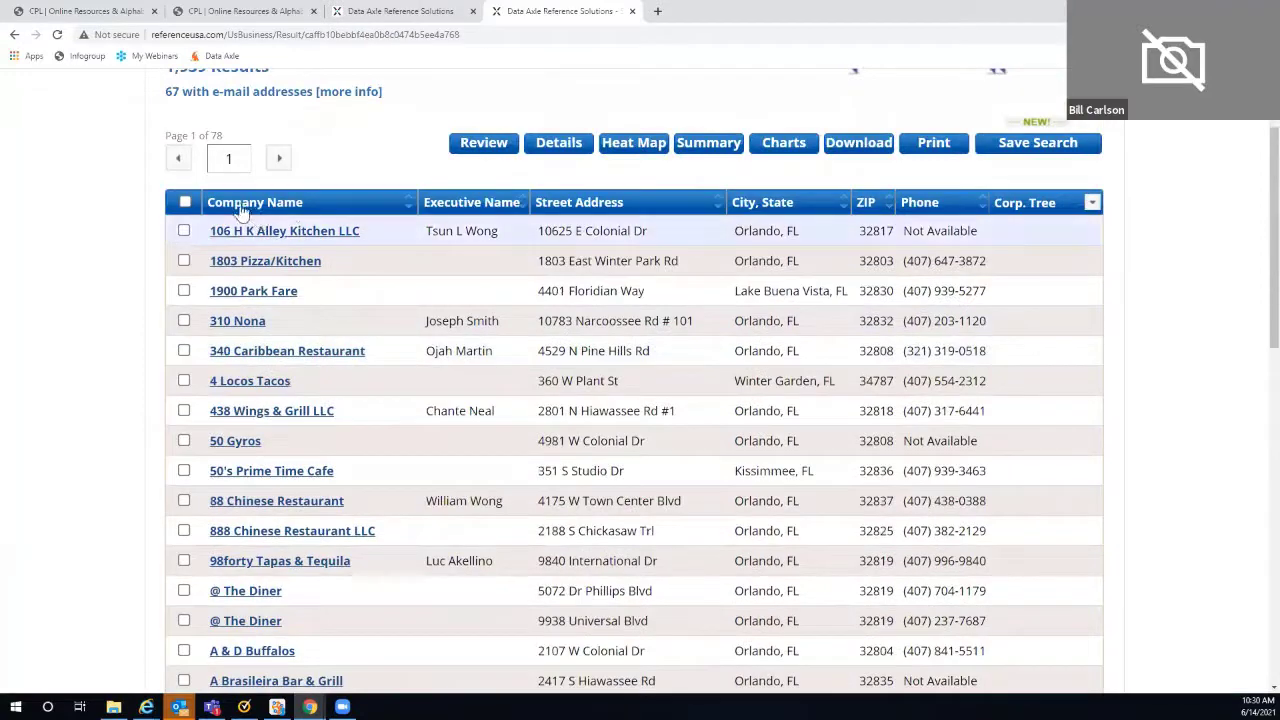
- Select all records on results pages 1 through 5, one page at a time
{"action": "left_click", "coordinate": [185, 205]}
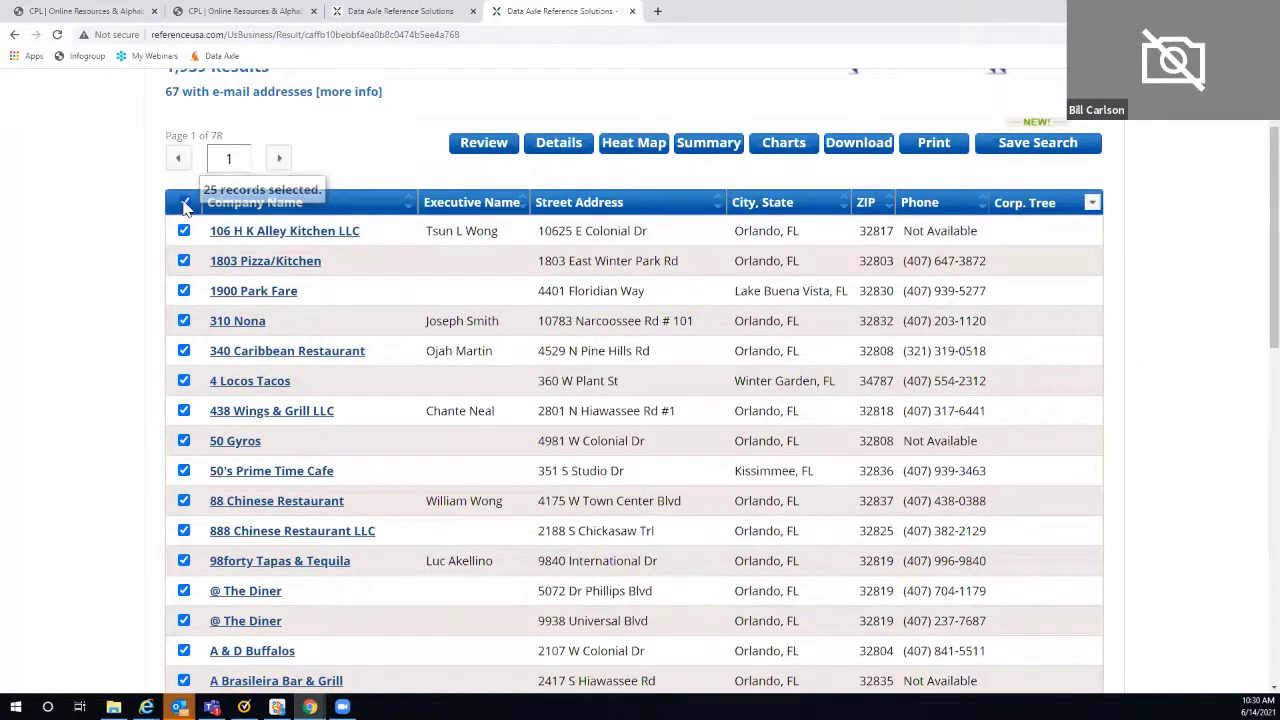
{"action": "left_click", "coordinate": [280, 158]}
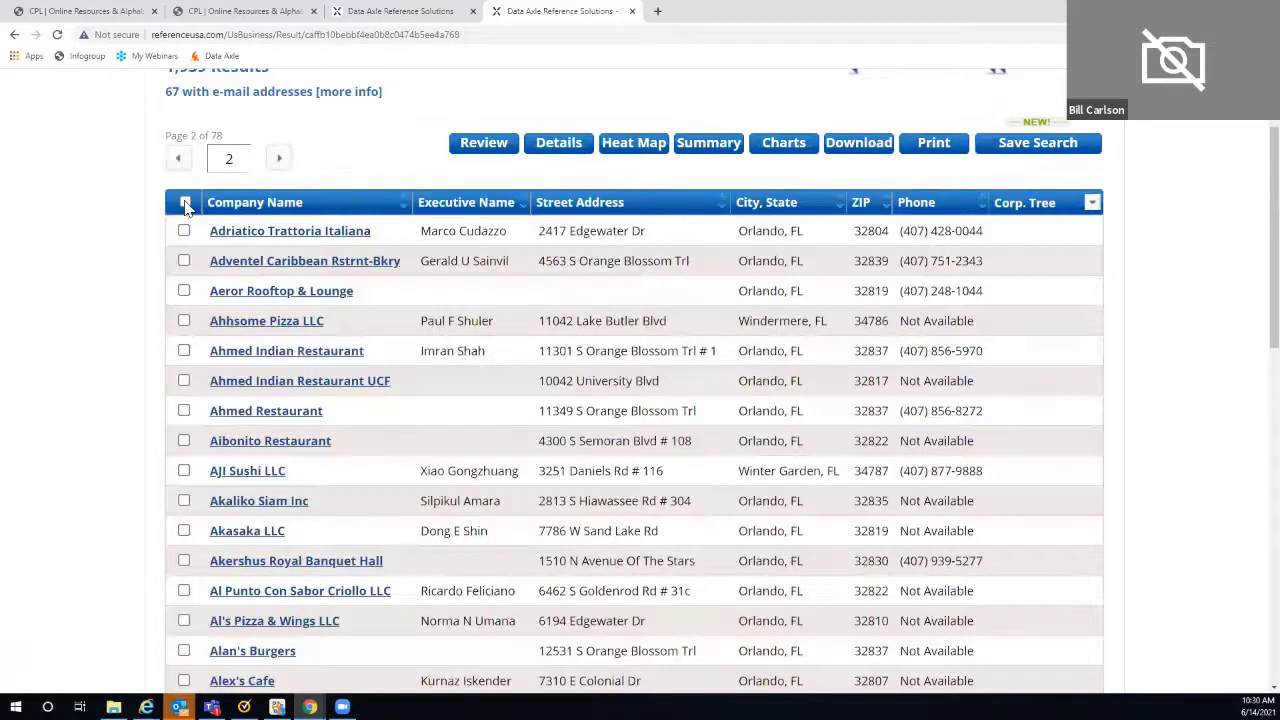
{"action": "left_click", "coordinate": [185, 205]}
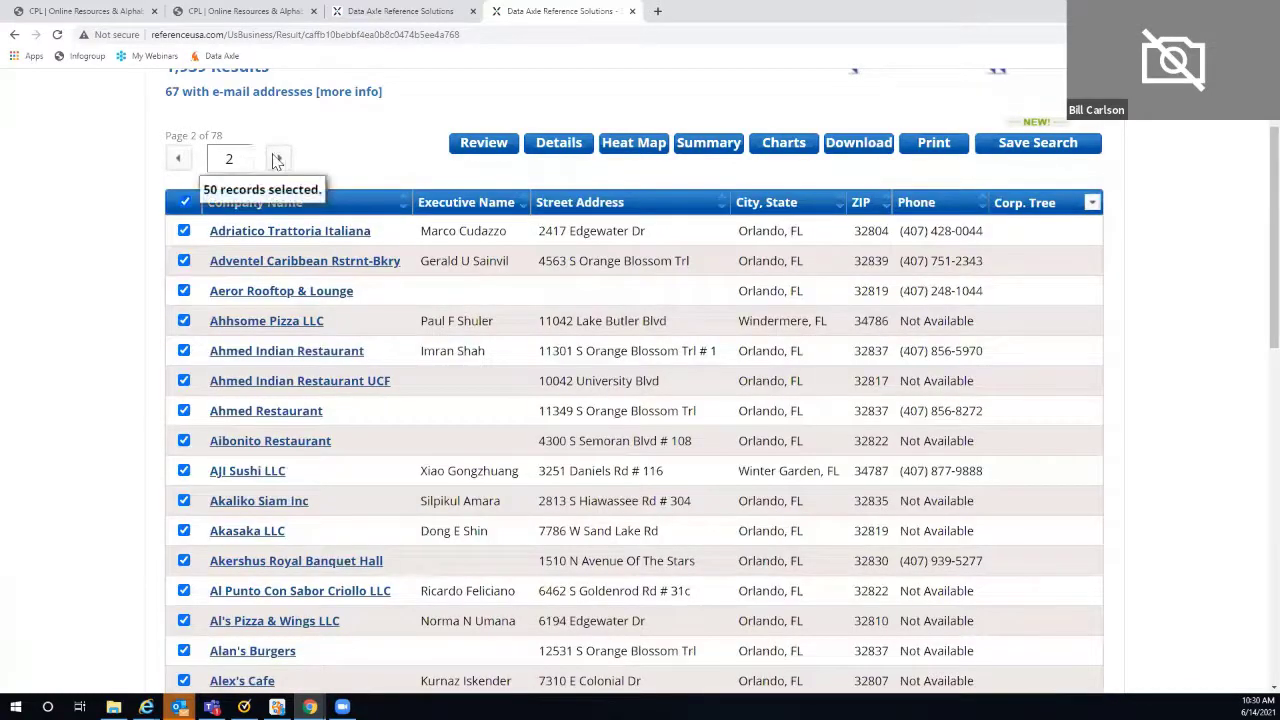
{"action": "left_click", "coordinate": [280, 158]}
{"action": "left_click", "coordinate": [185, 205]}
{"action": "left_click", "coordinate": [280, 158]}
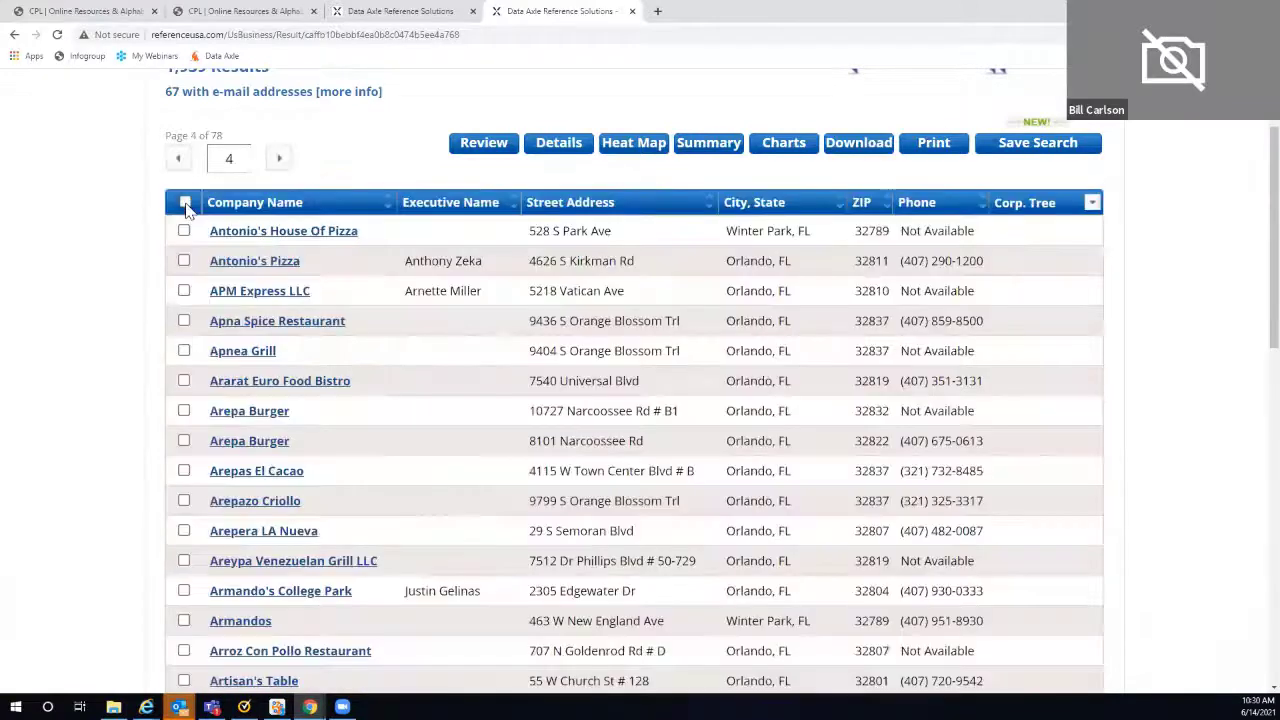
{"action": "left_click", "coordinate": [185, 205]}
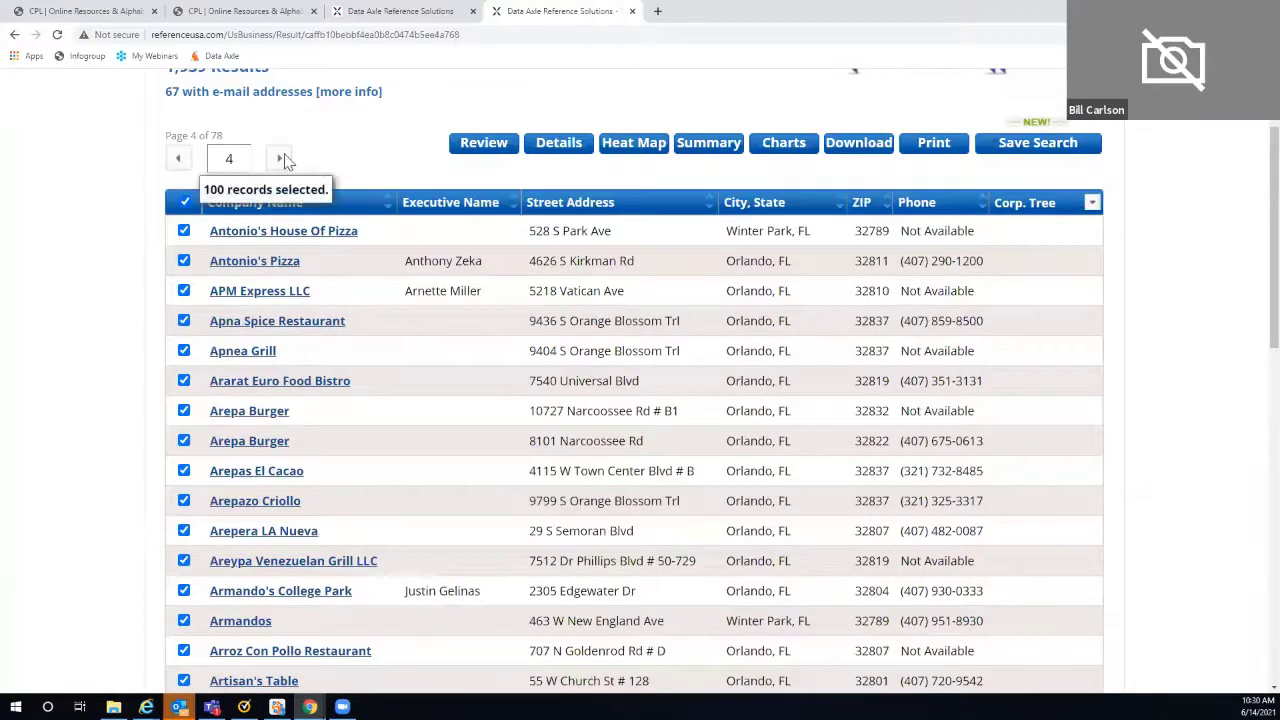
{"action": "left_click", "coordinate": [280, 158]}
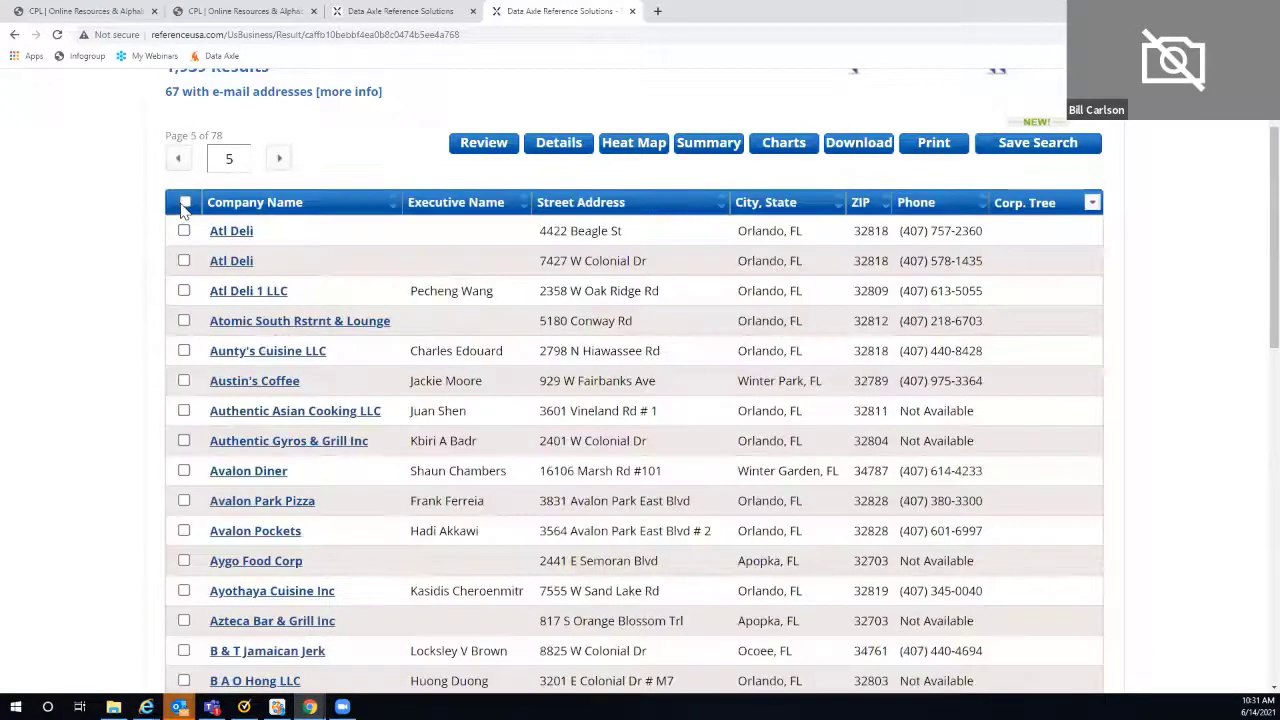
{"action": "left_click", "coordinate": [185, 205]}
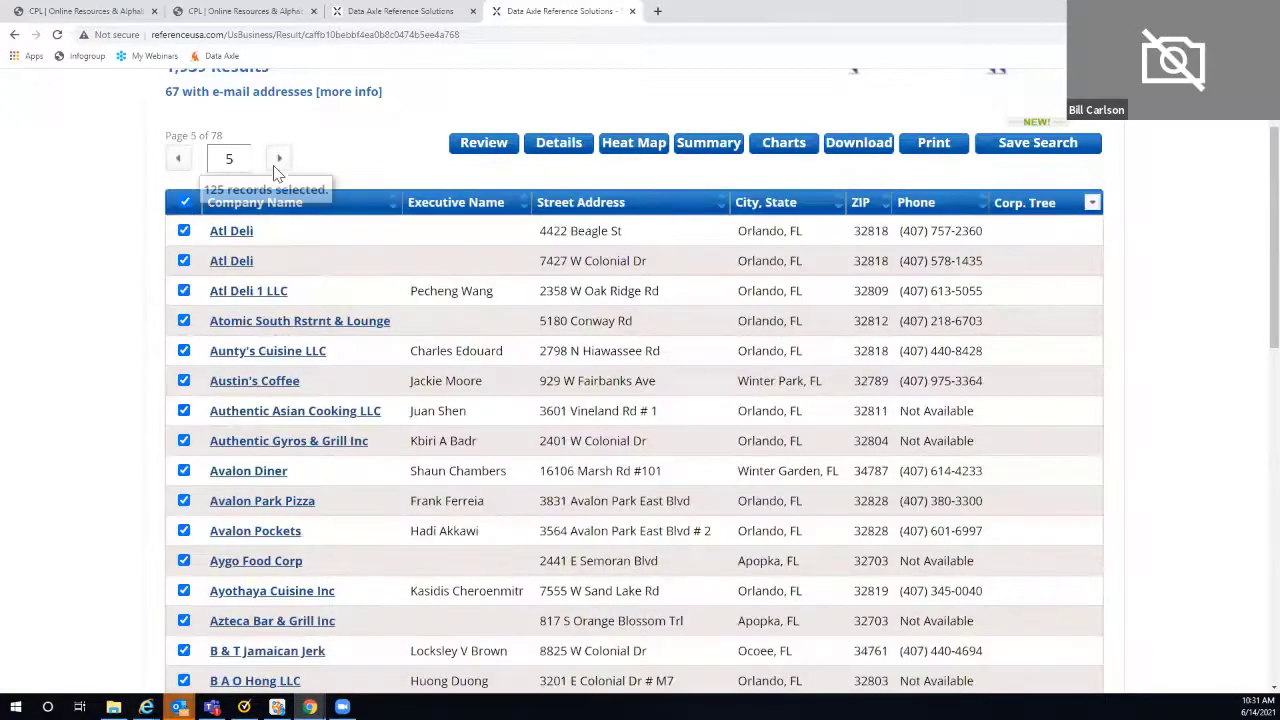
- Extend the selection to all records on results pages 6 through 10, one page at a time
{"action": "left_click", "coordinate": [280, 160]}
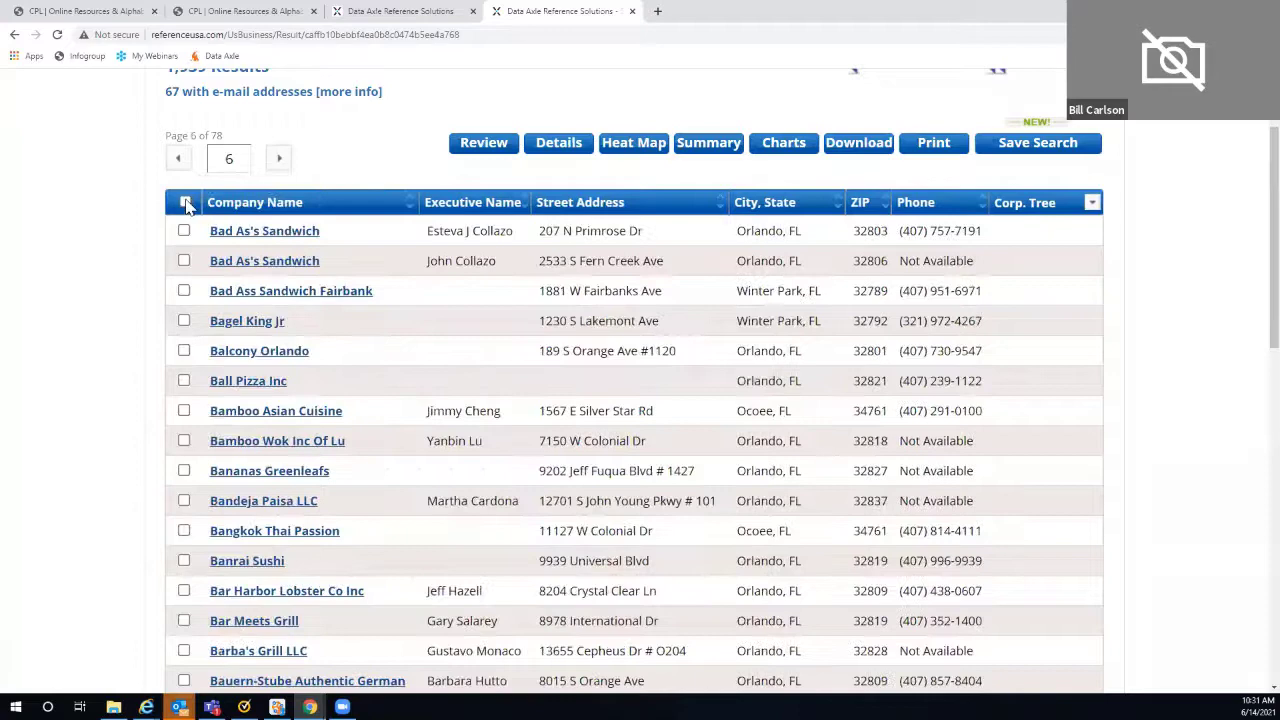
{"action": "left_click", "coordinate": [185, 203]}
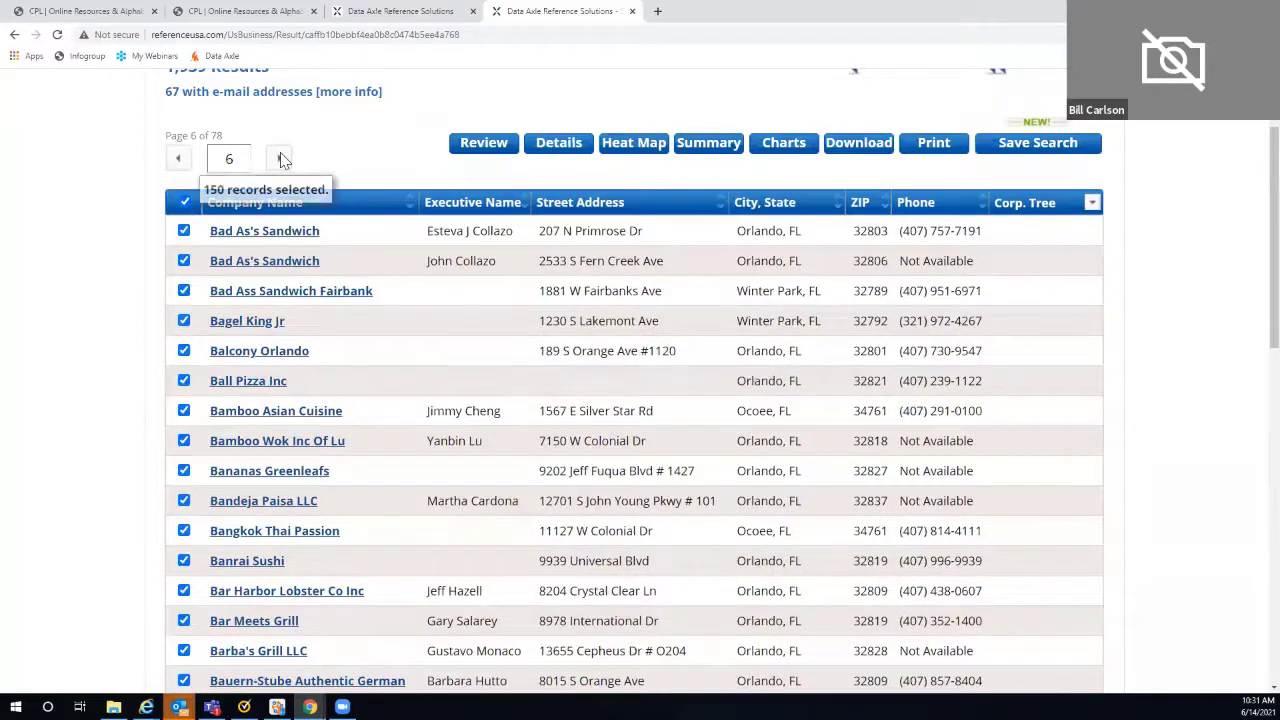
{"action": "left_click", "coordinate": [278, 160]}
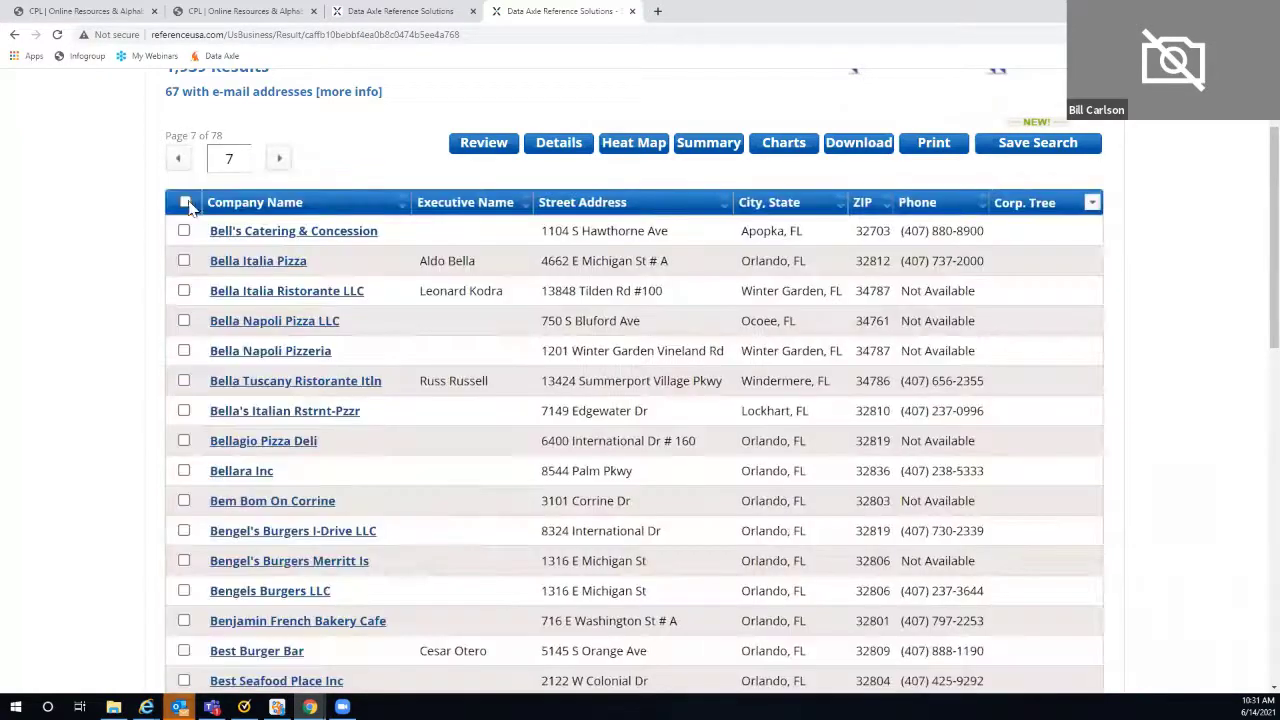
{"action": "left_click", "coordinate": [184, 203]}
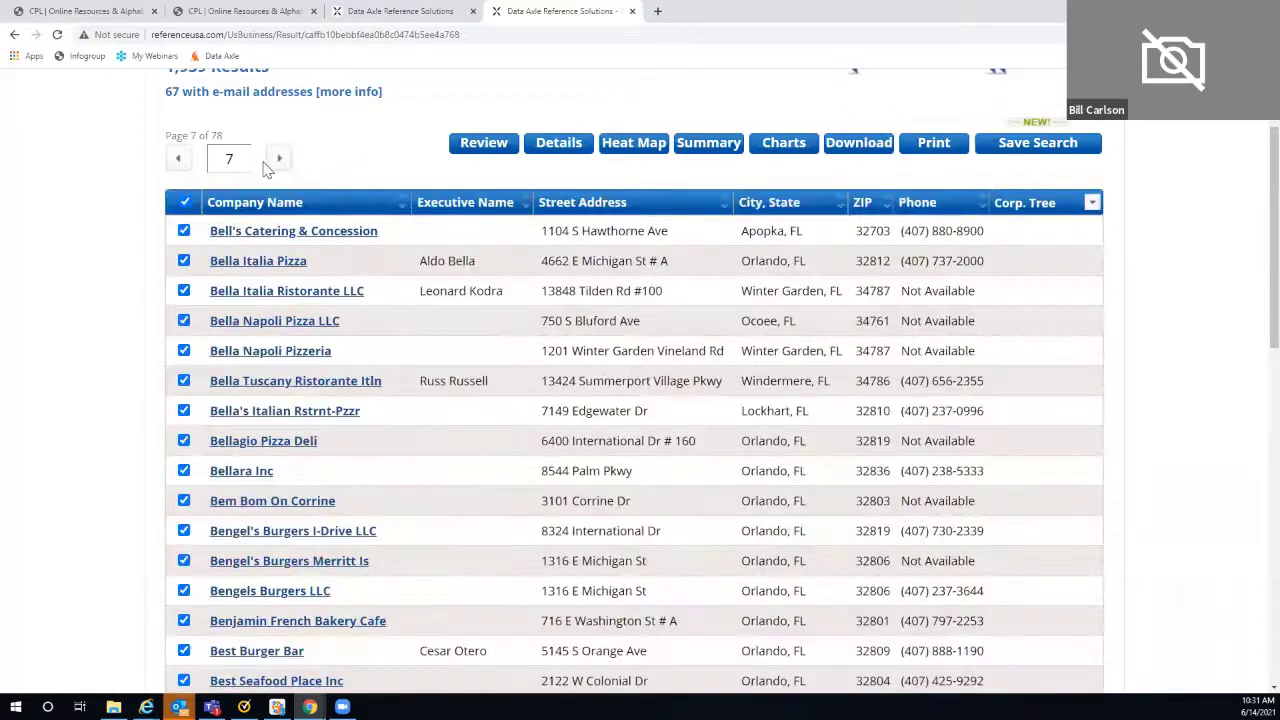
{"action": "left_click", "coordinate": [278, 160]}
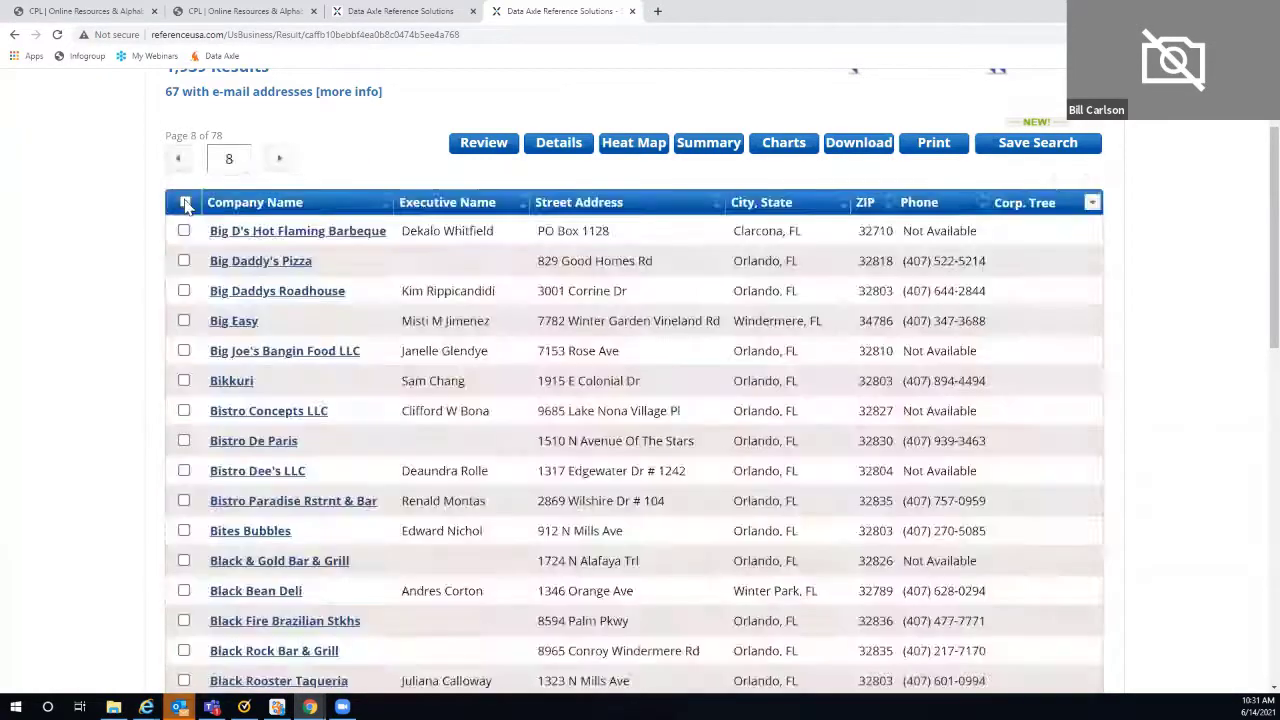
{"action": "left_click", "coordinate": [184, 203]}
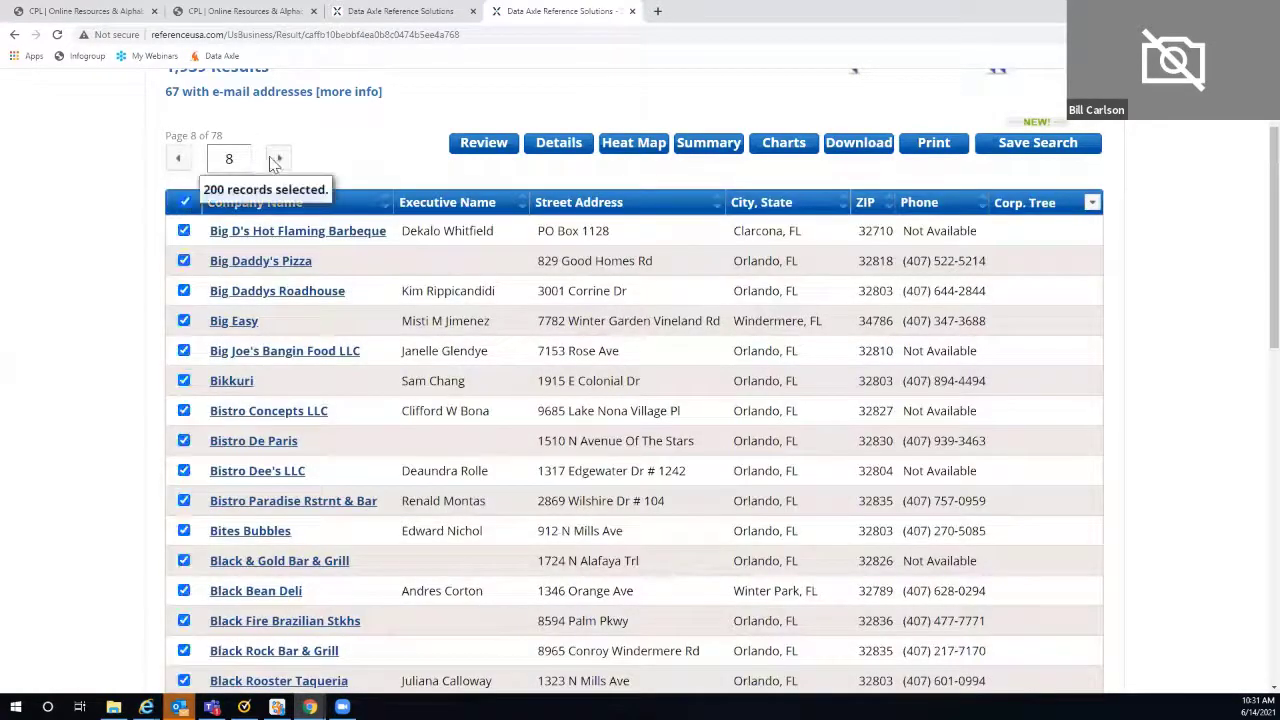
{"action": "left_click", "coordinate": [278, 160]}
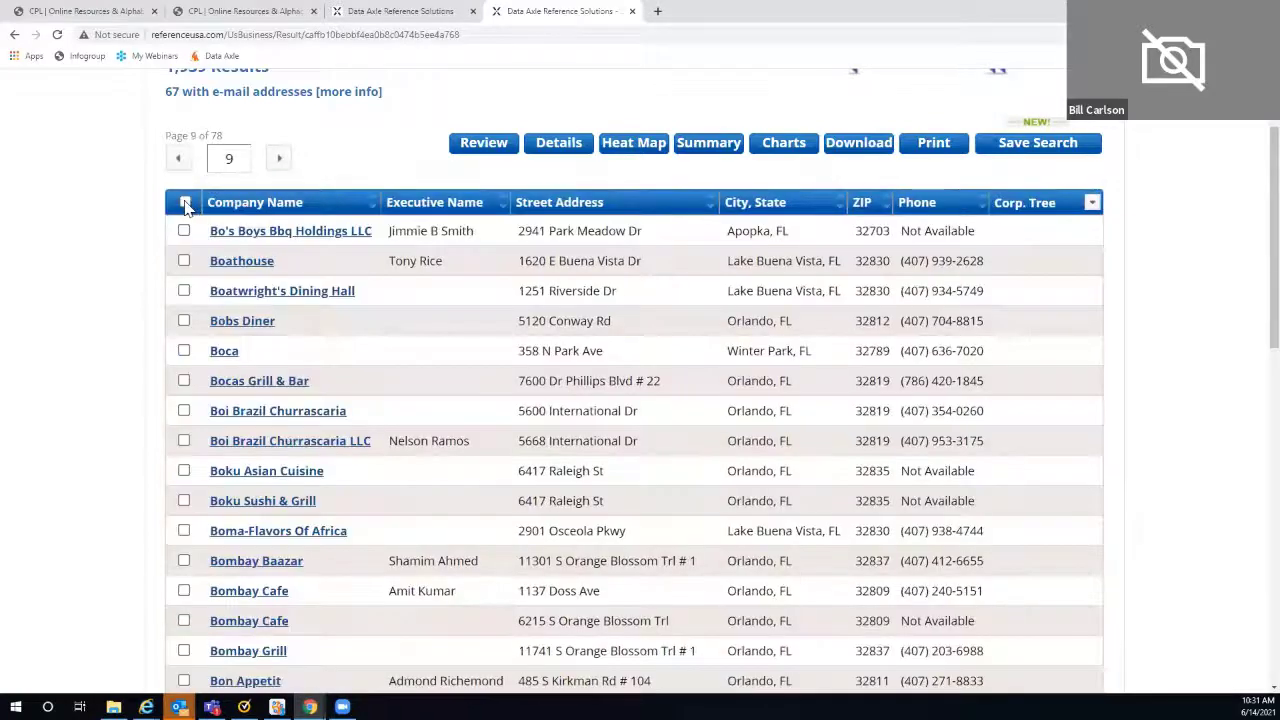
{"action": "left_click", "coordinate": [184, 203]}
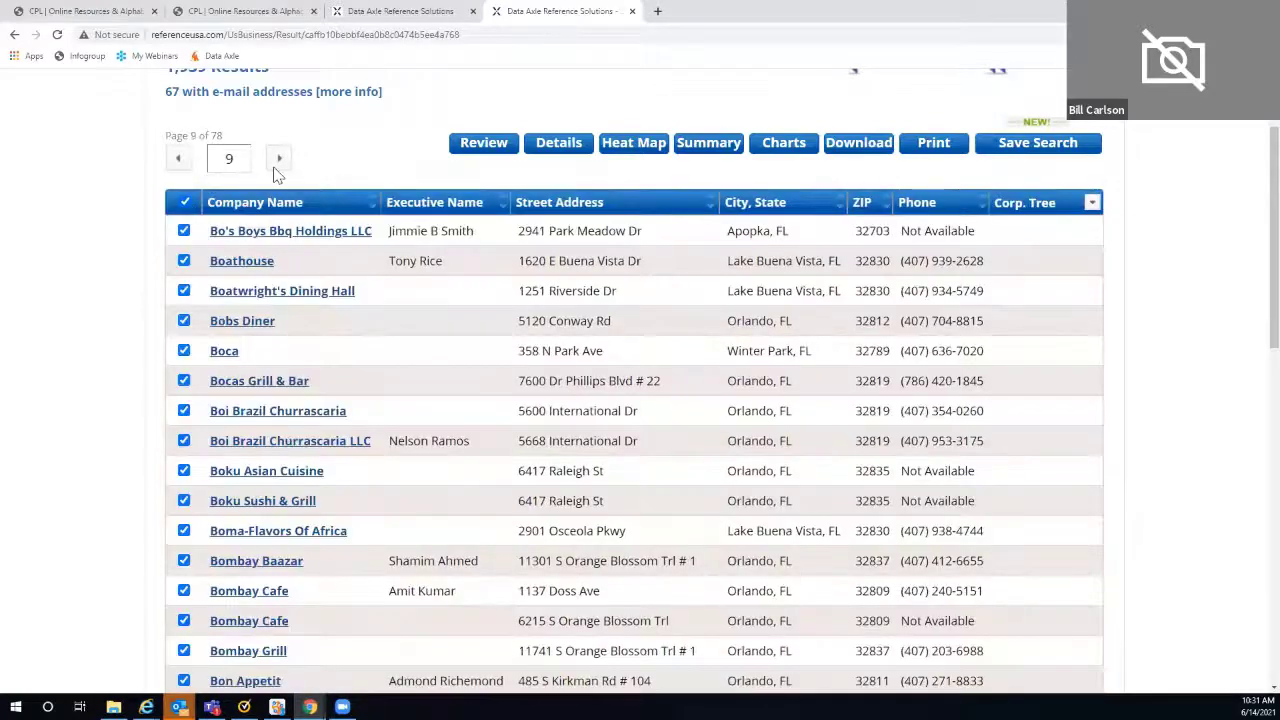
{"action": "left_click", "coordinate": [278, 160]}
{"action": "left_click", "coordinate": [184, 203]}
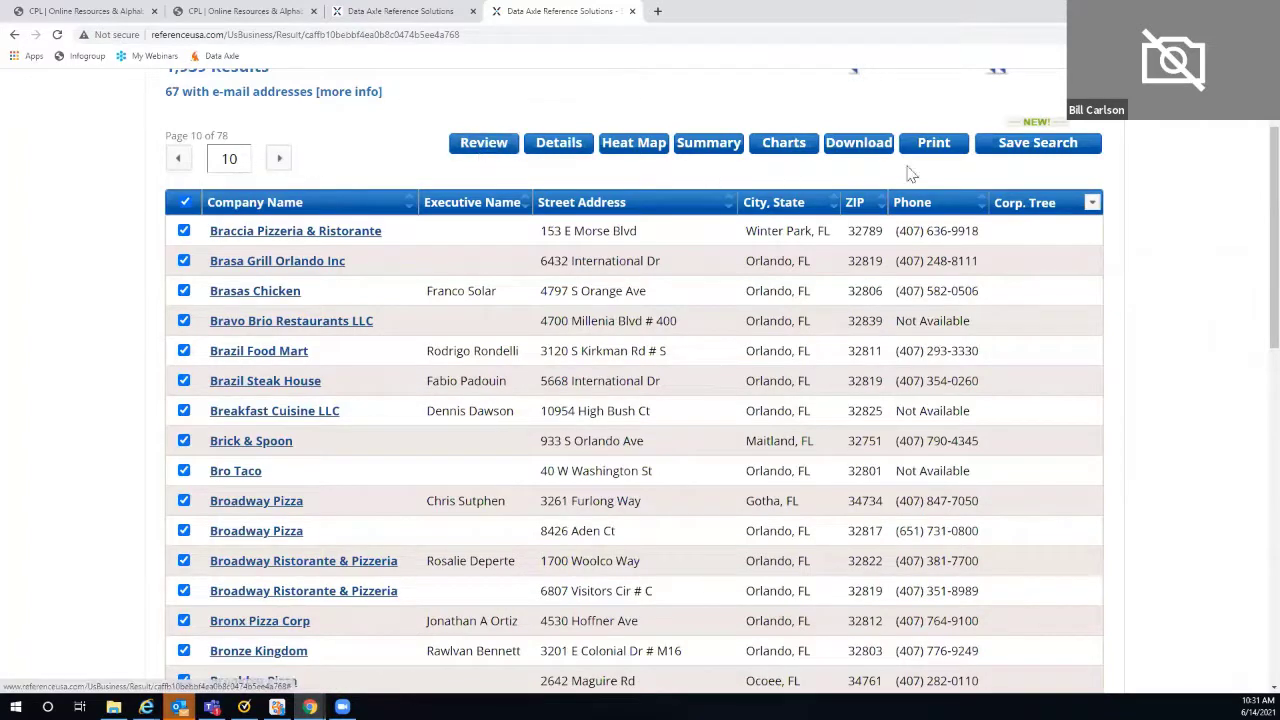
- Download the selected records as a Comma Delimited file at the Summary level of detail
{"action": "left_click", "coordinate": [860, 142]}
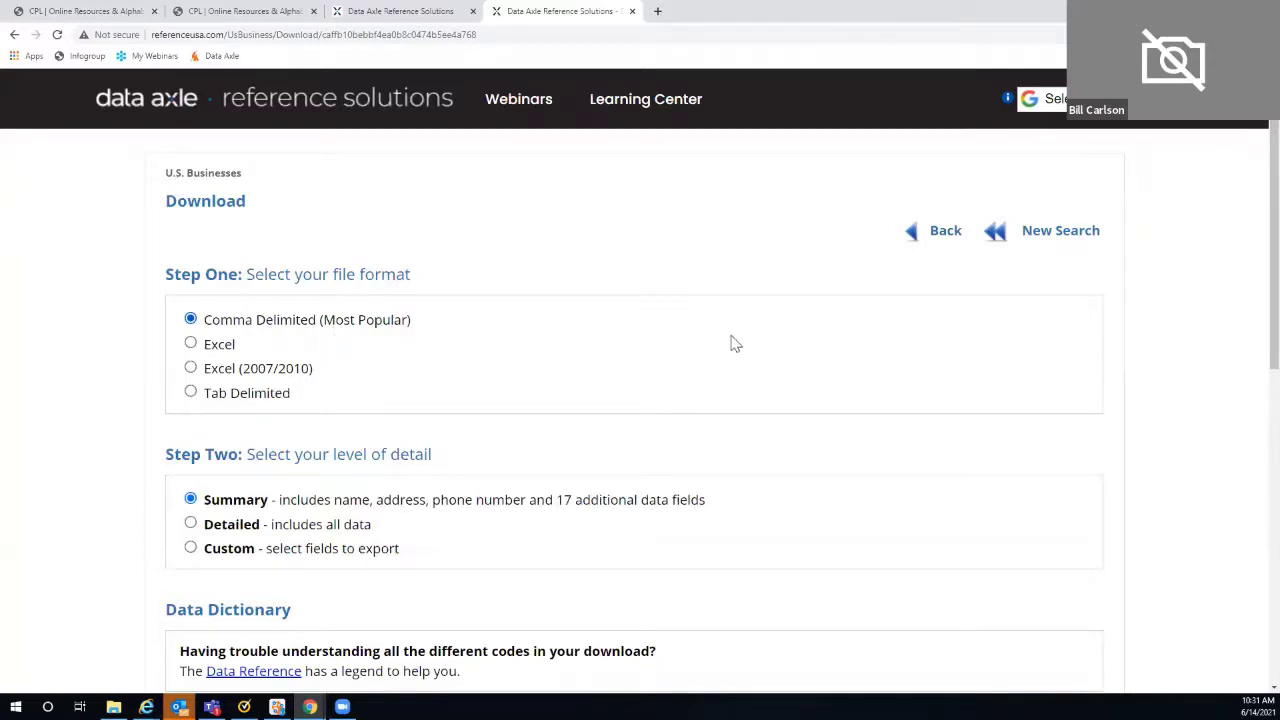
{"action": "scroll", "coordinate": [797, 343], "scroll_direction": "down", "scroll_amount": 1}
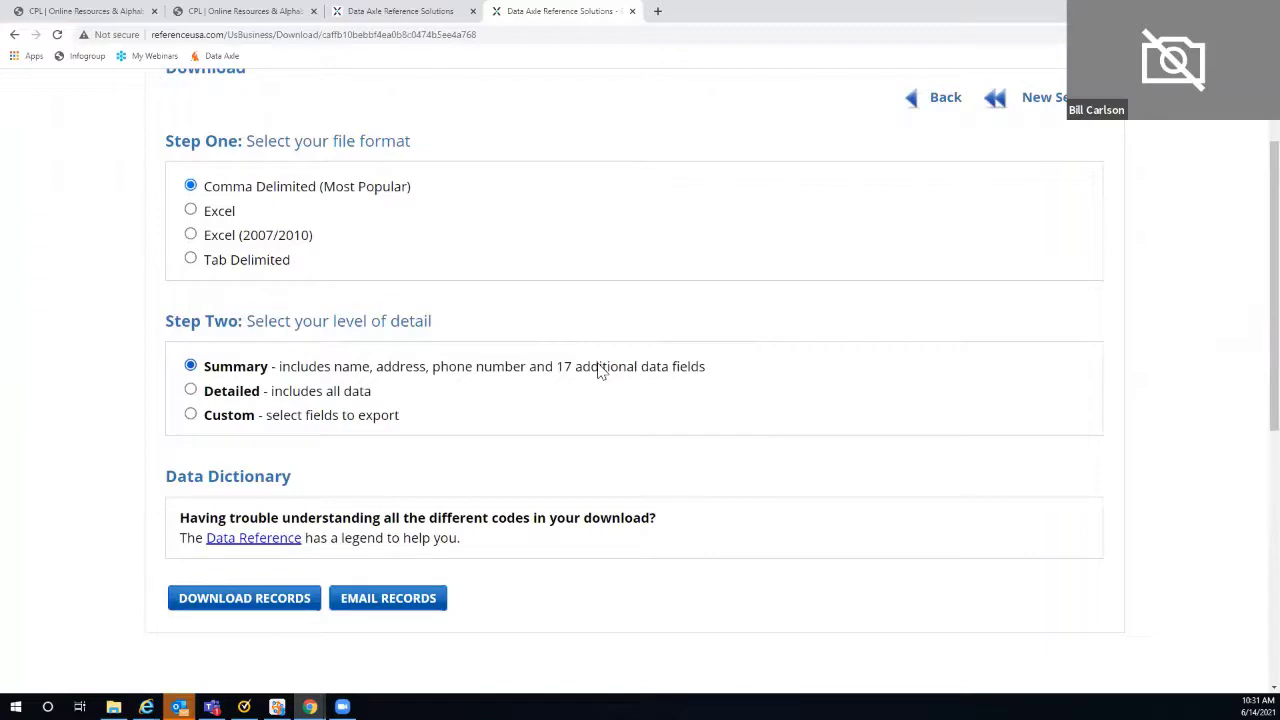
{"action": "left_click", "coordinate": [228, 600]}
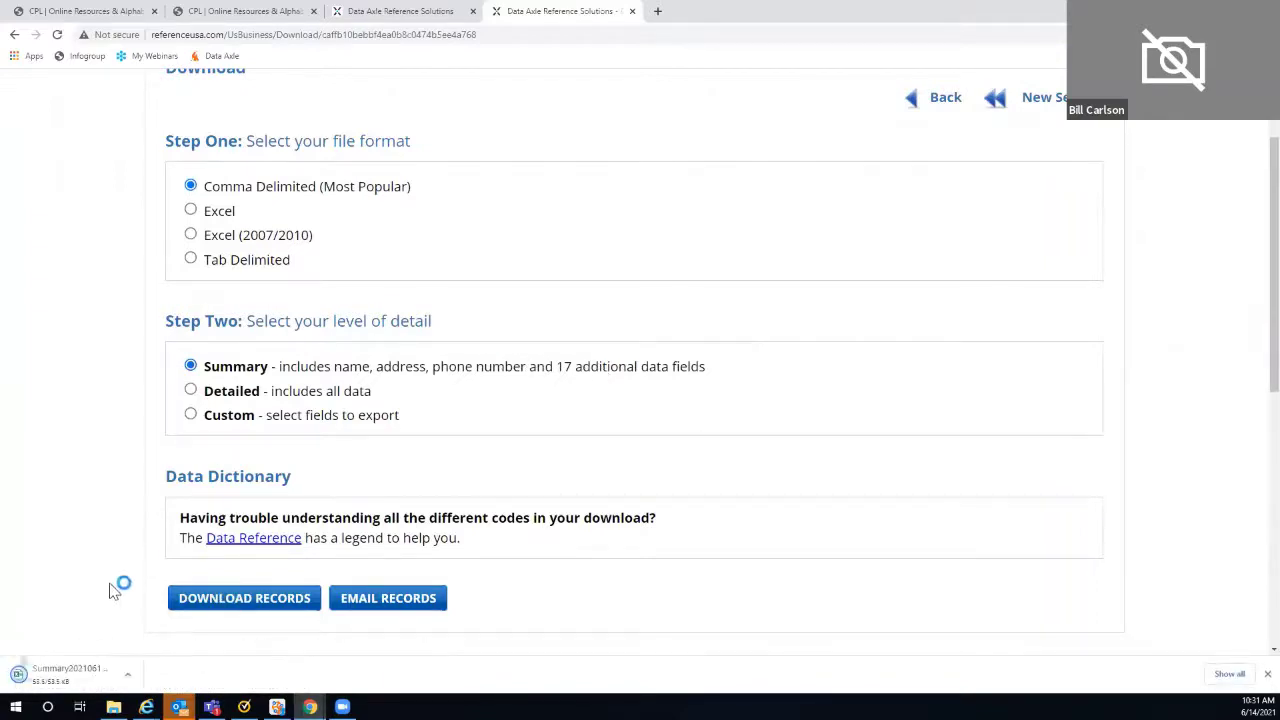
- Open the downloaded summary file in Excel at full size, select the entire sheet, and close the workbook
{"action": "left_click", "coordinate": [60, 678]}
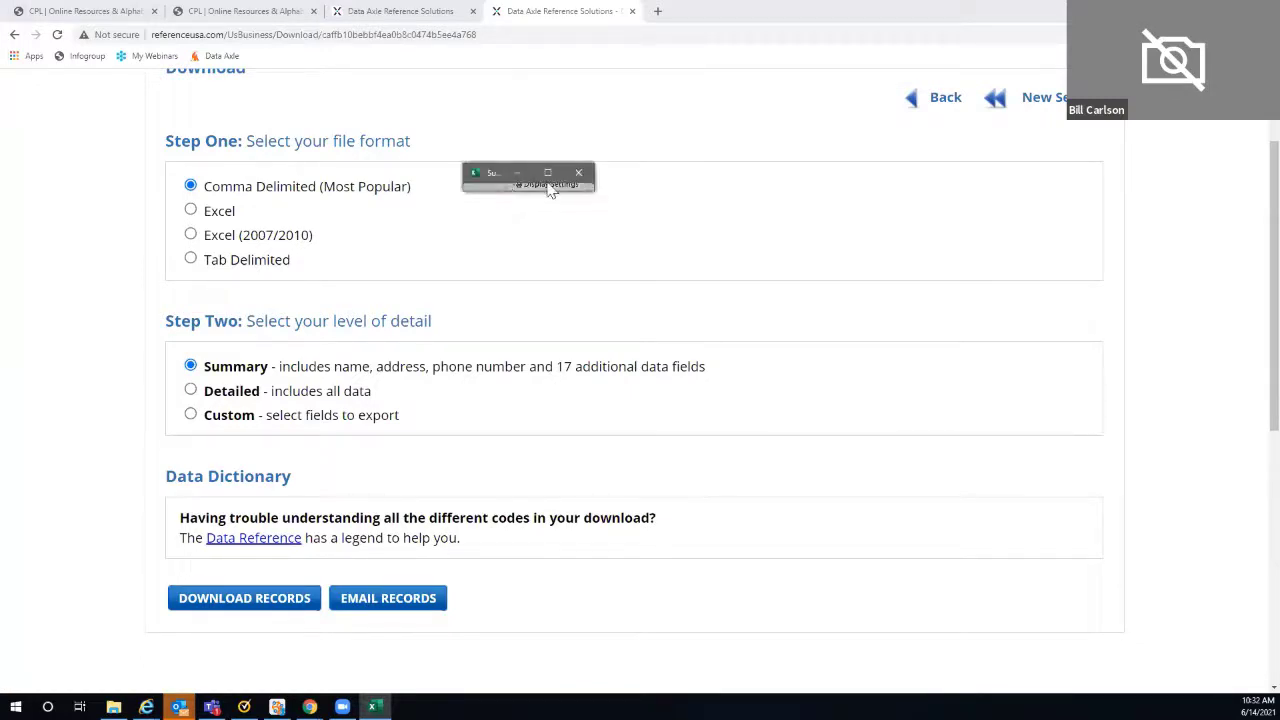
{"action": "left_click", "coordinate": [548, 175]}
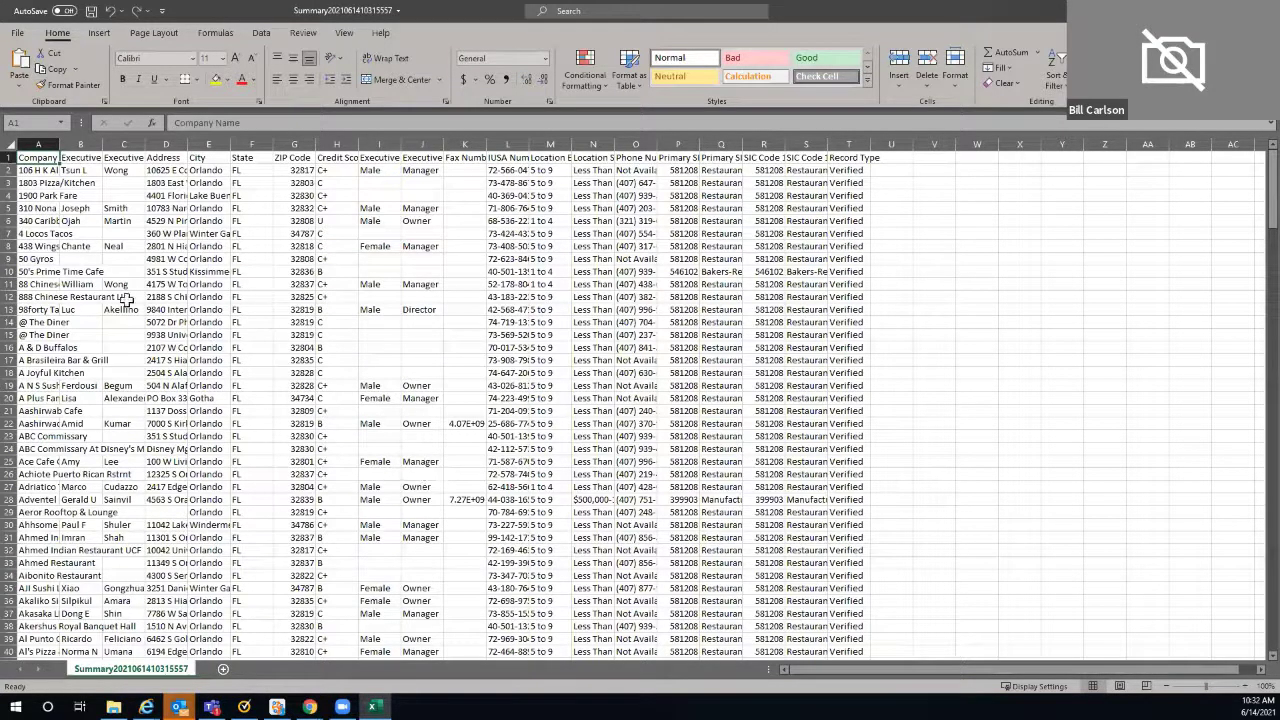
{"action": "left_click", "coordinate": [8, 145]}
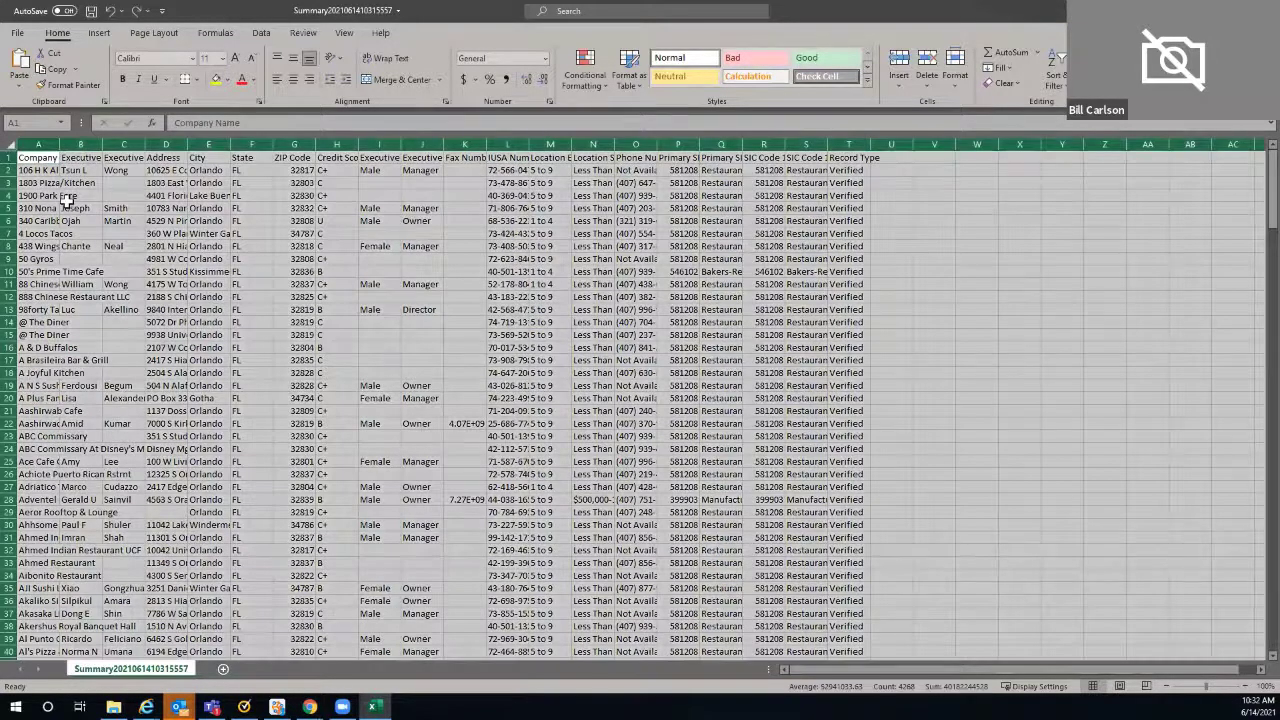
{"action": "right_click", "coordinate": [74, 204]}
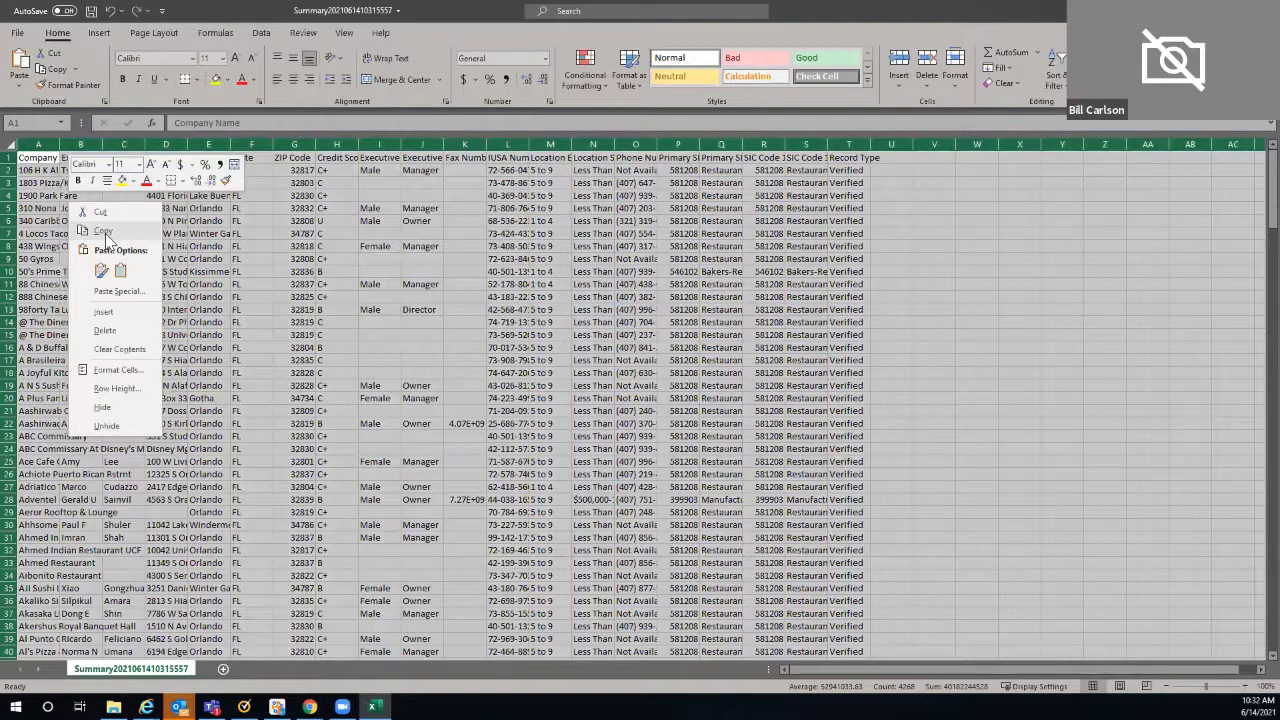
{"action": "key", "text": "Escape"}
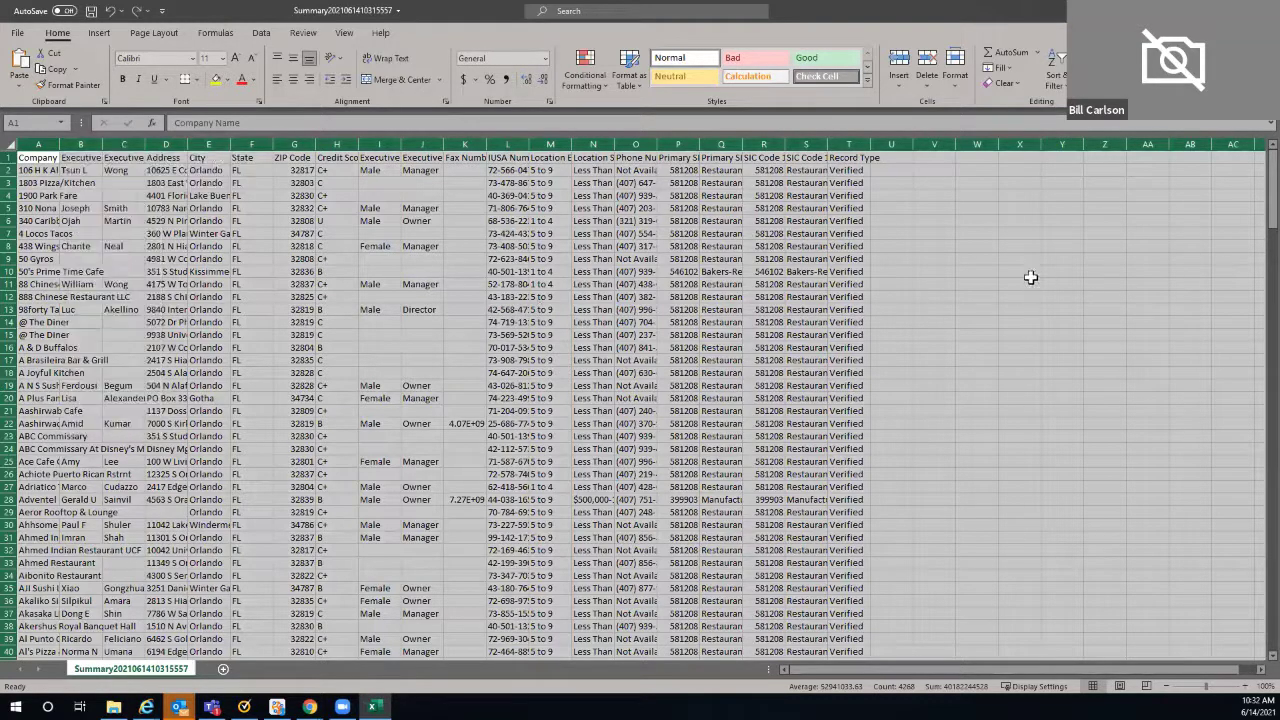
{"action": "key", "text": "alt+F4"}
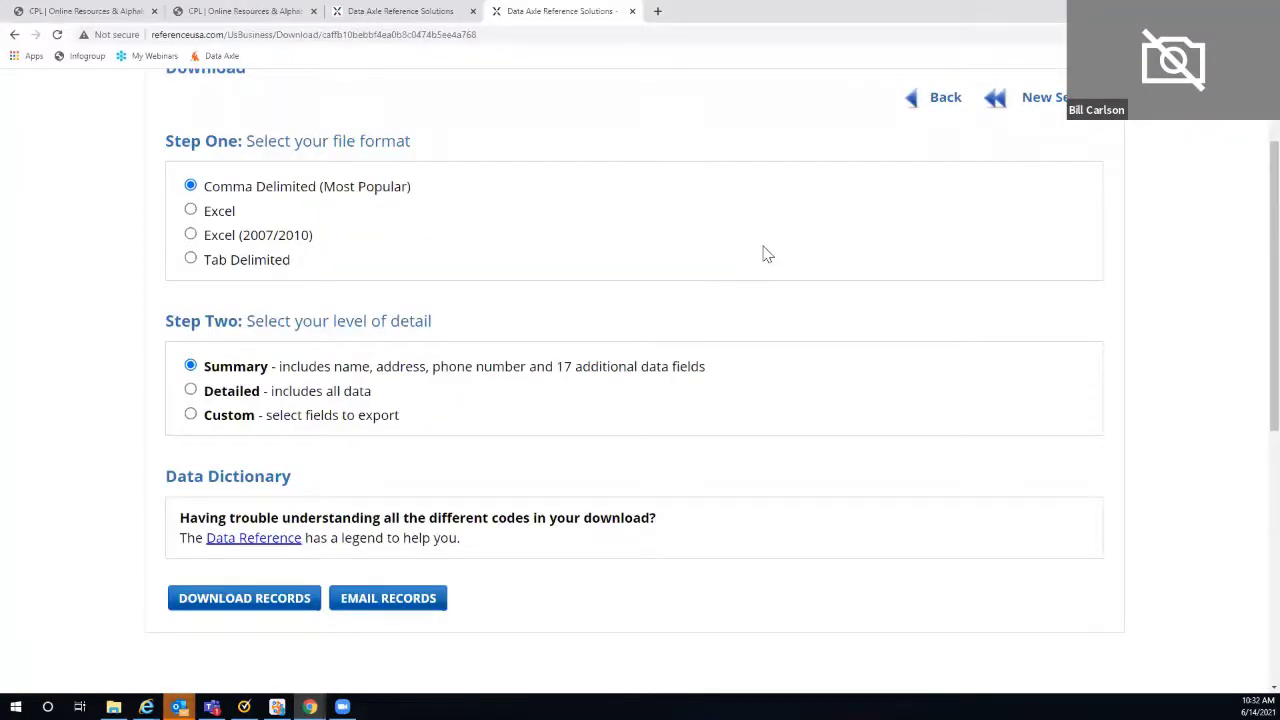
- Return from the download page to the search criteria and view the results again to start a fresh selection
{"action": "scroll", "coordinate": [766, 254], "scroll_direction": "up", "scroll_amount": 1}
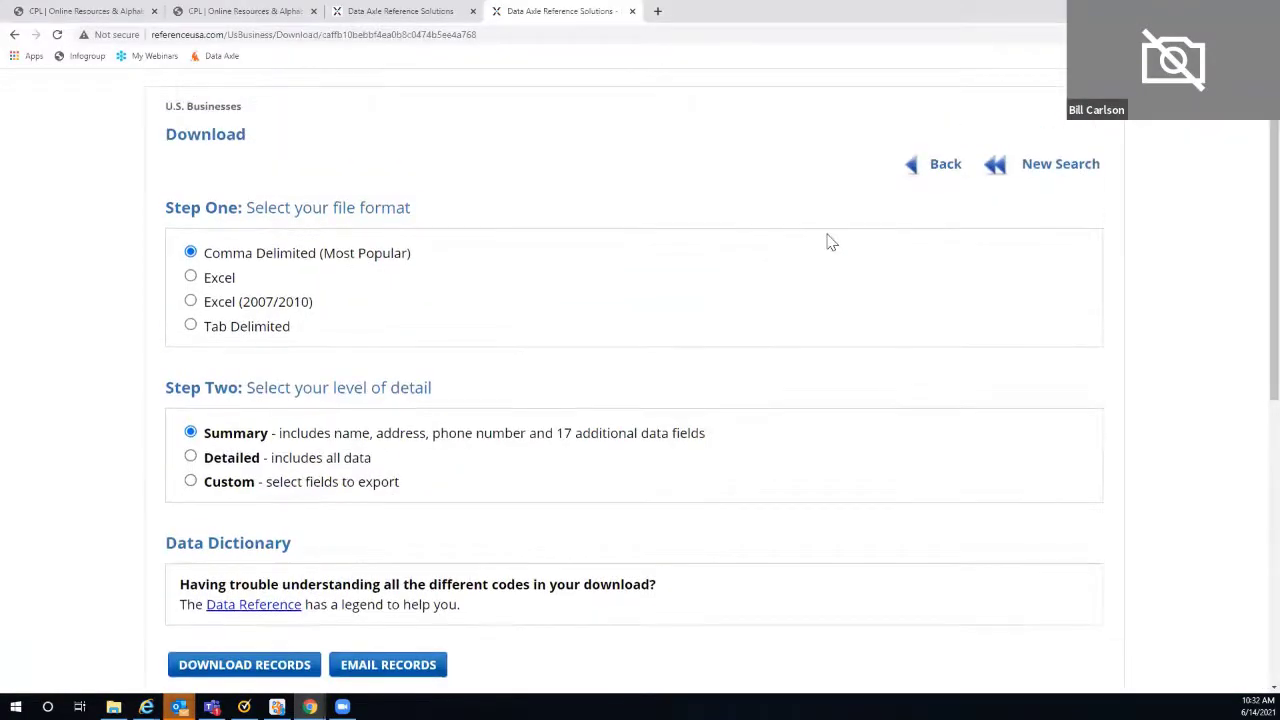
{"action": "left_click", "coordinate": [940, 172]}
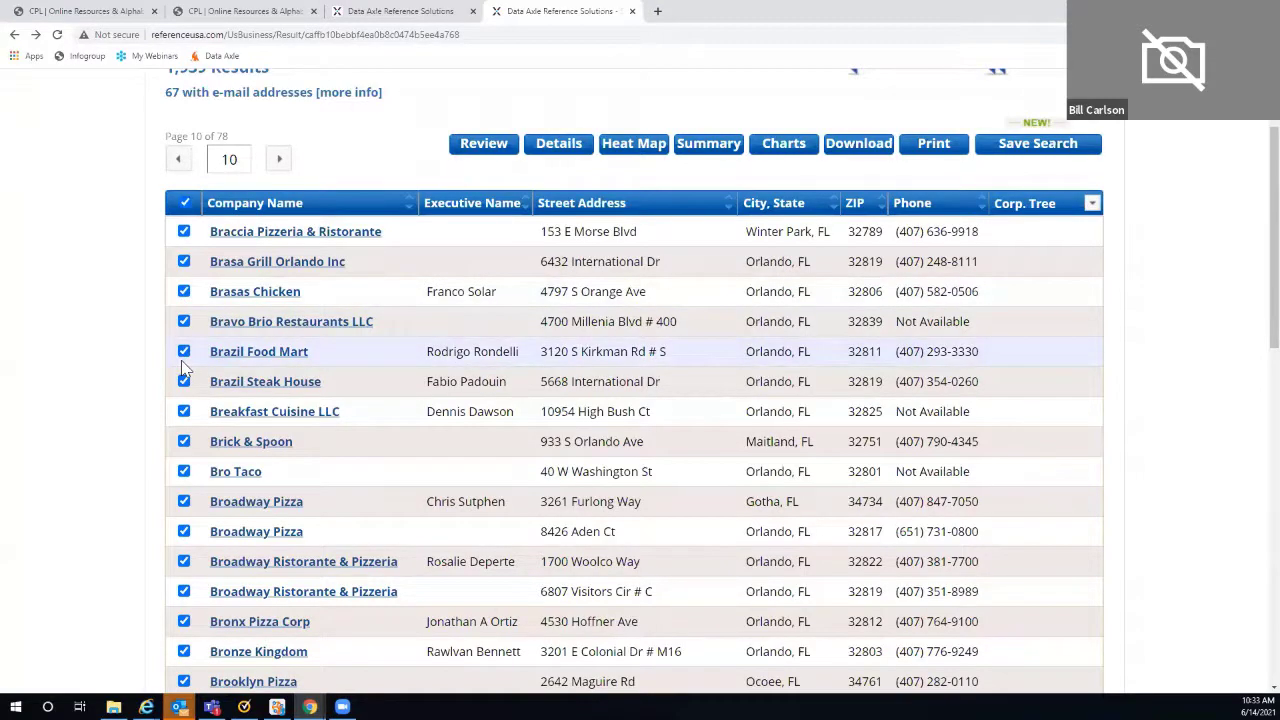
{"action": "scroll", "coordinate": [803, 266], "scroll_direction": "up", "scroll_amount": 1}
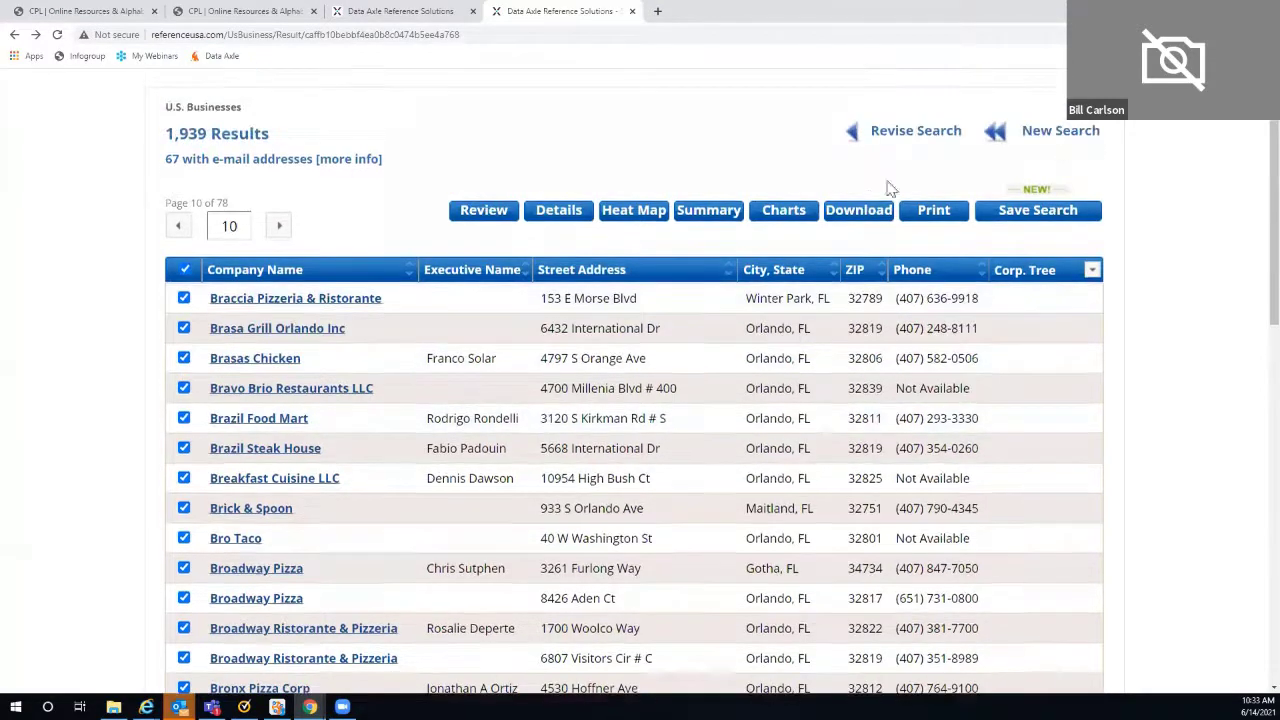
{"action": "left_click", "coordinate": [883, 134]}
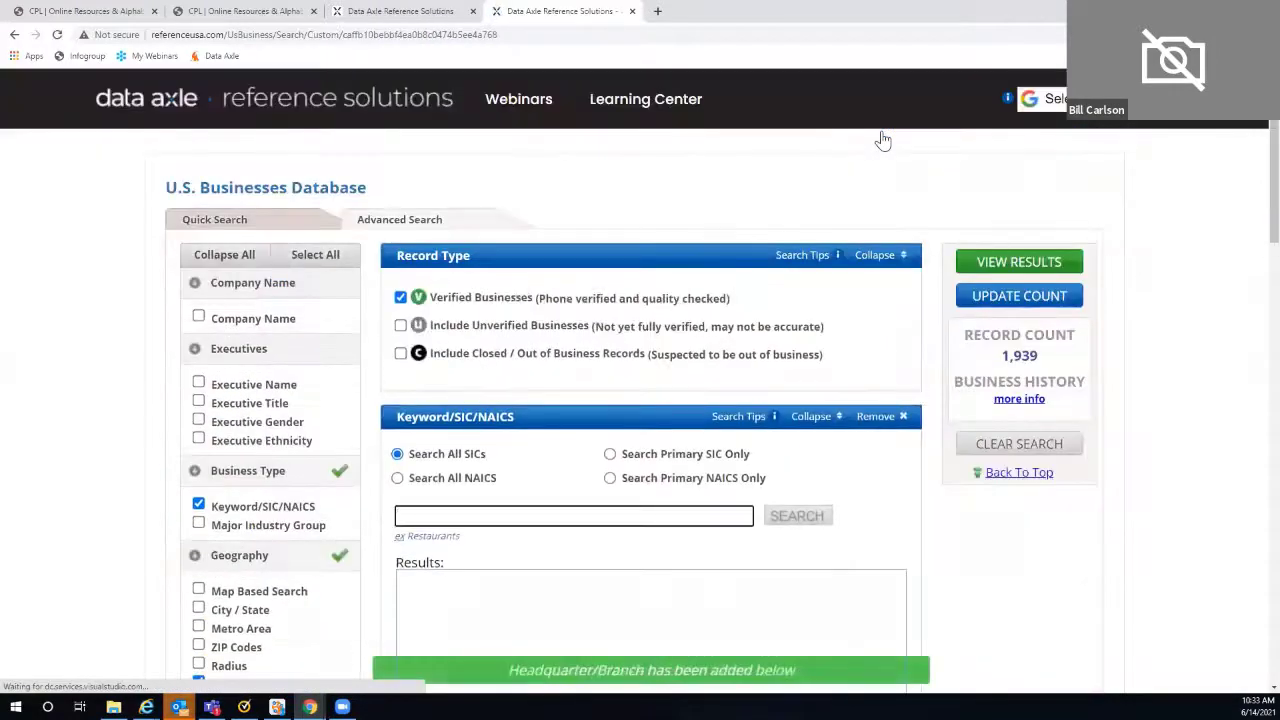
{"action": "left_click", "coordinate": [1017, 264]}
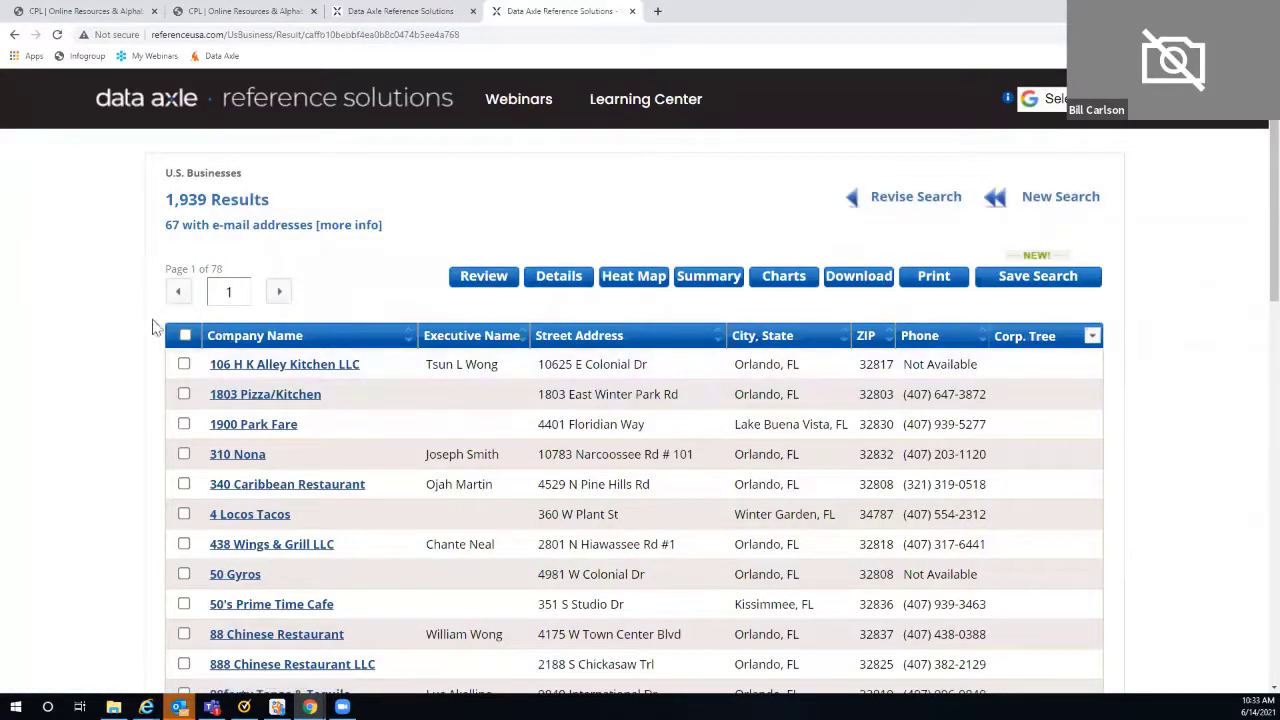
- Jump to results page 17, select all records on pages 17 and 18, and return to the search criteria
{"action": "left_click", "coordinate": [231, 291]}
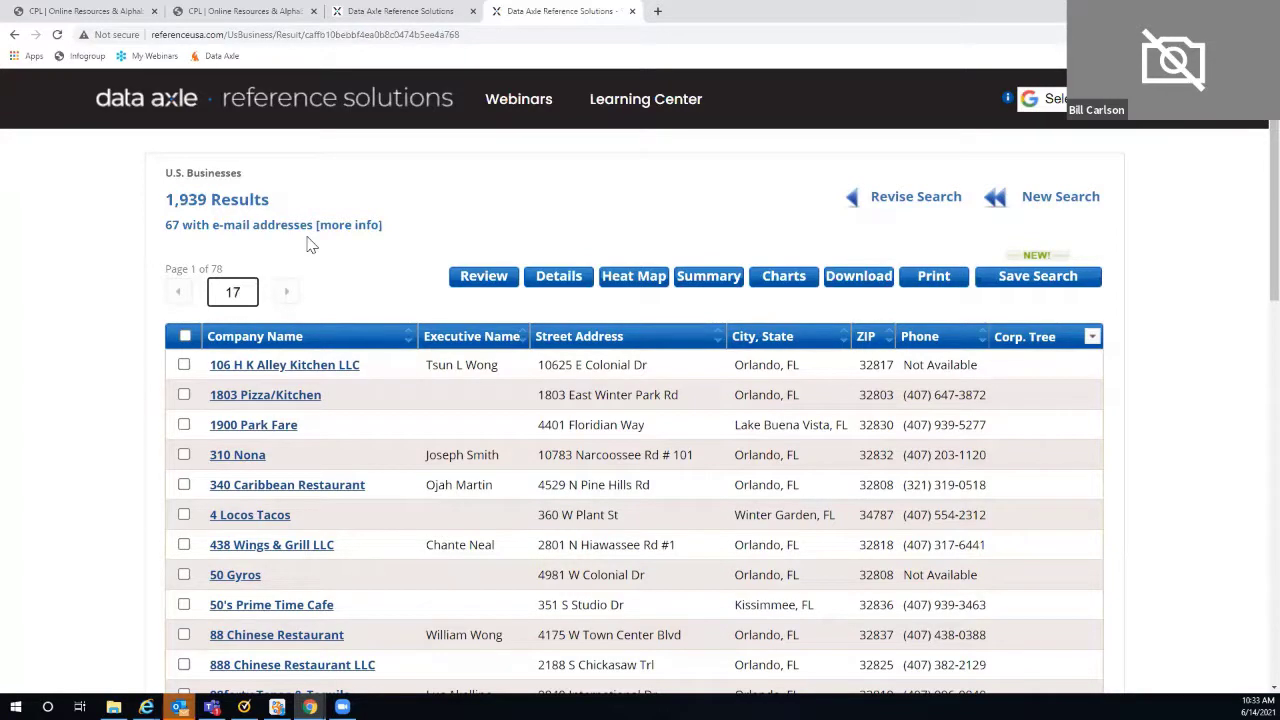
{"action": "key", "text": "Return"}
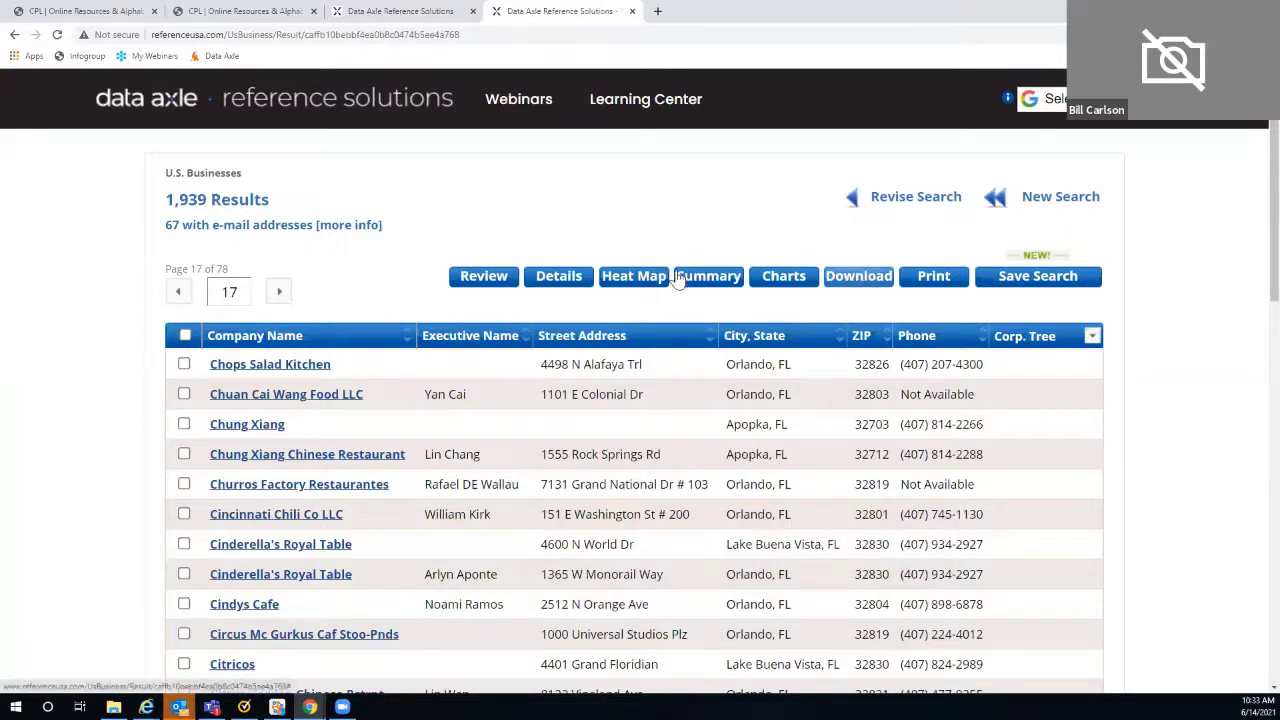
{"action": "left_click", "coordinate": [184, 335]}
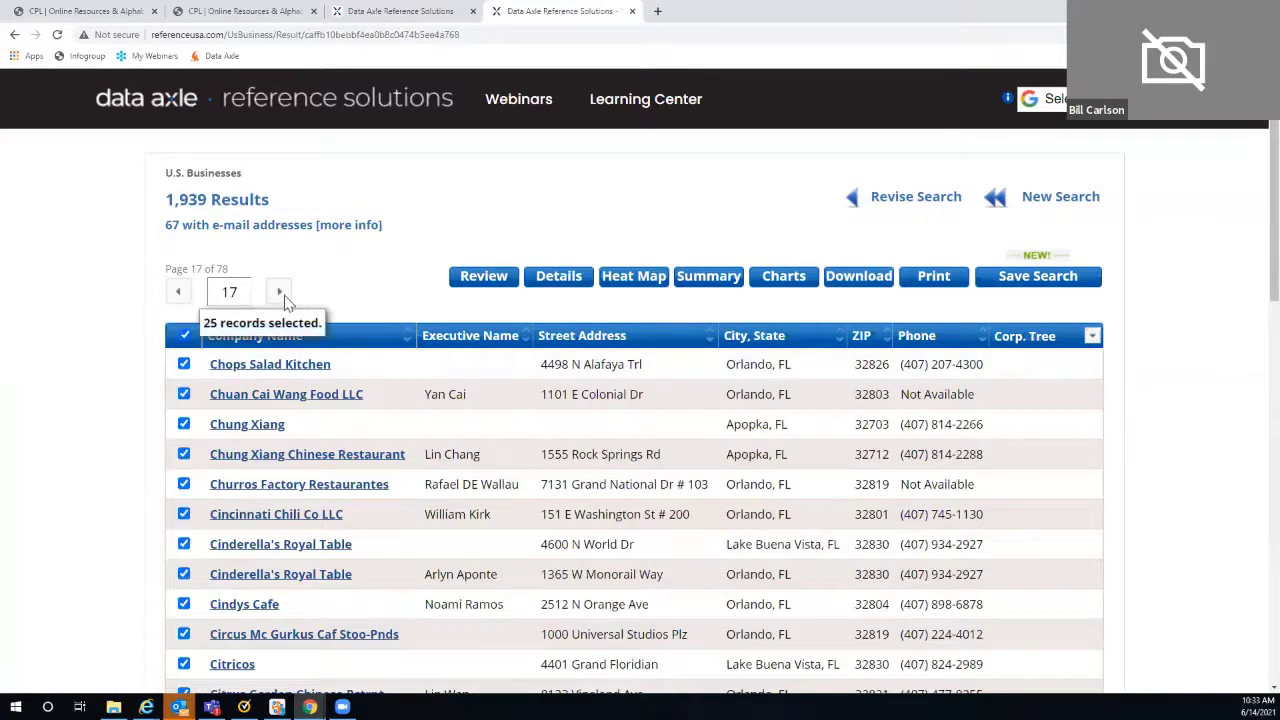
{"action": "left_click", "coordinate": [281, 293]}
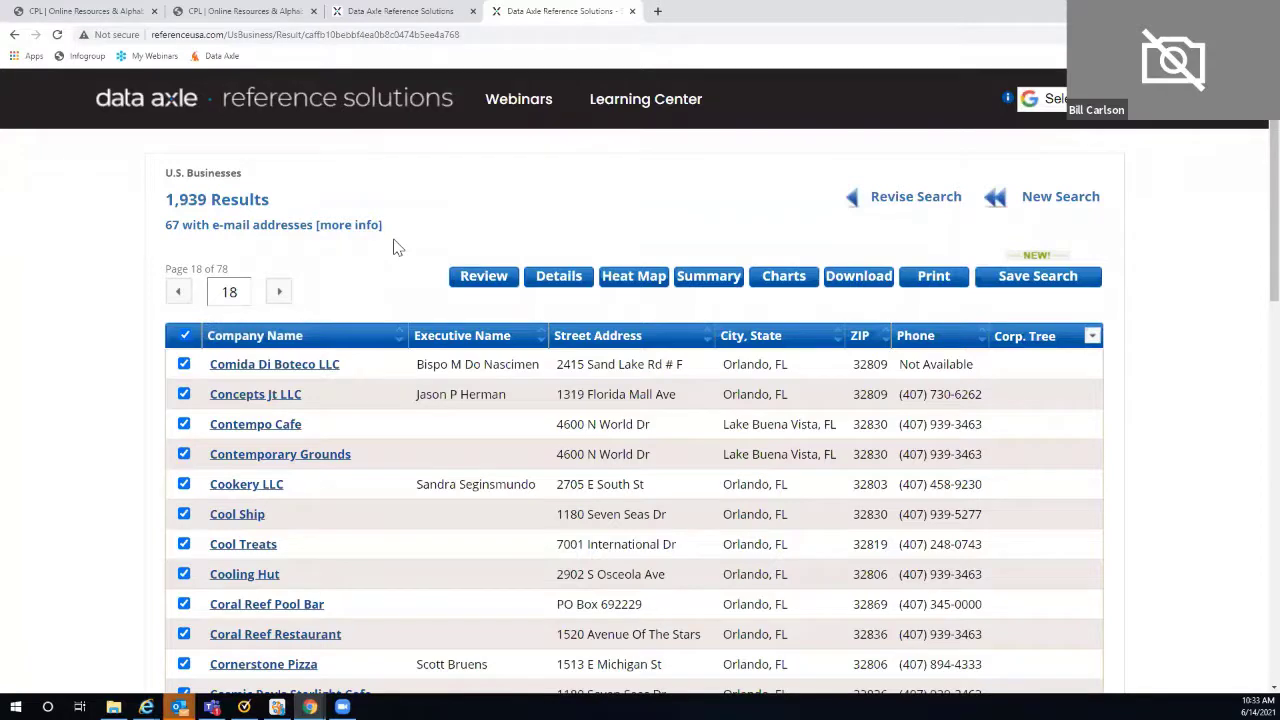
{"action": "left_click", "coordinate": [908, 200]}
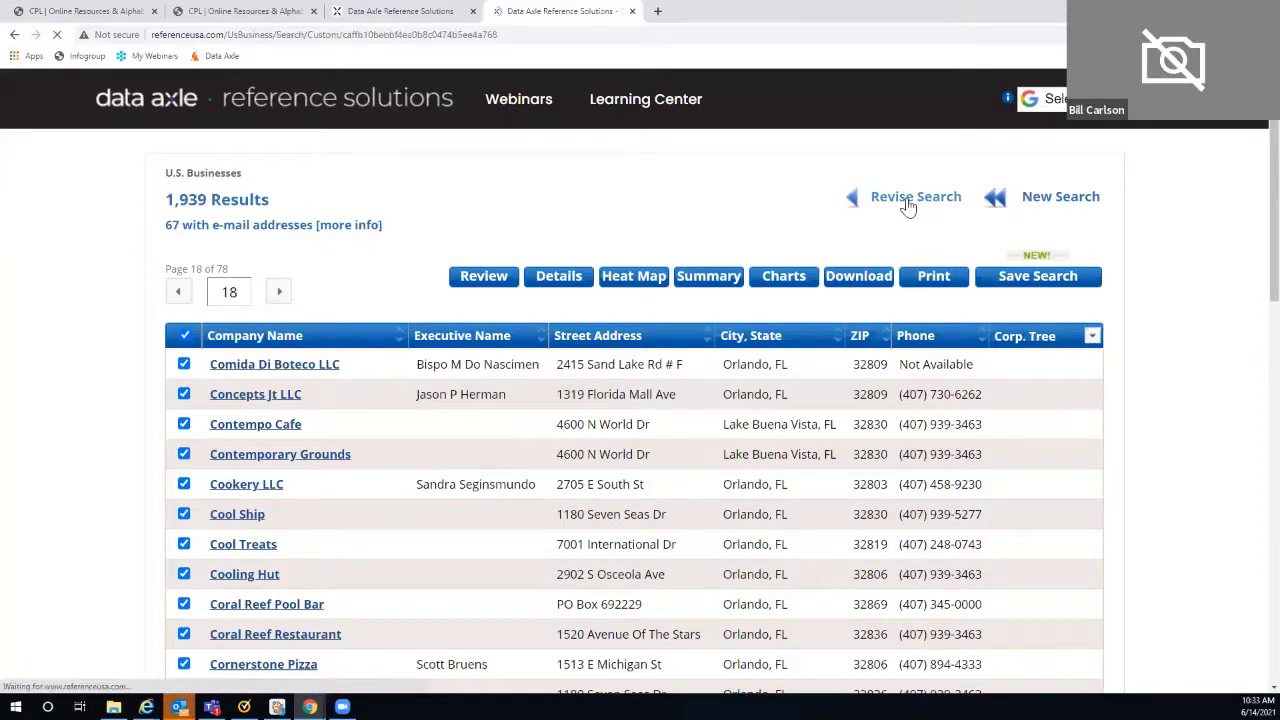
- View the search results again, open their charts, and examine the number of businesses by city in the chart and table
{"action": "left_click", "coordinate": [1027, 265]}
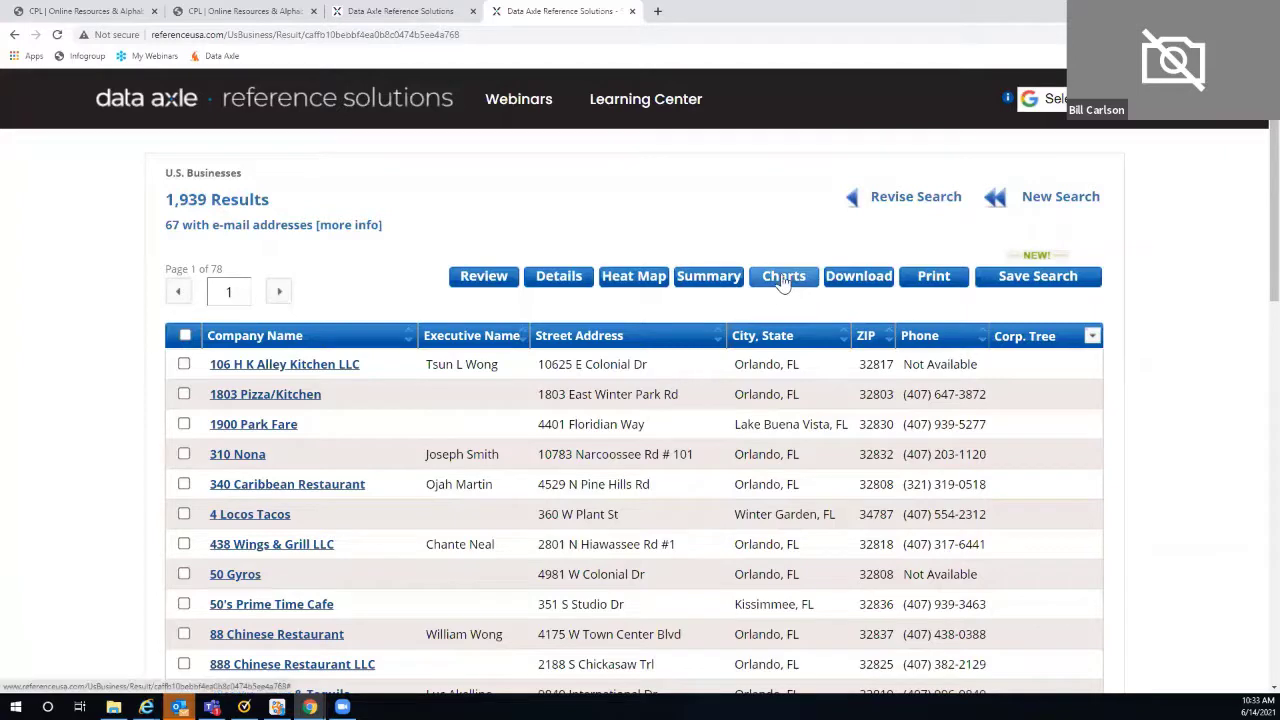
{"action": "left_click", "coordinate": [778, 285]}
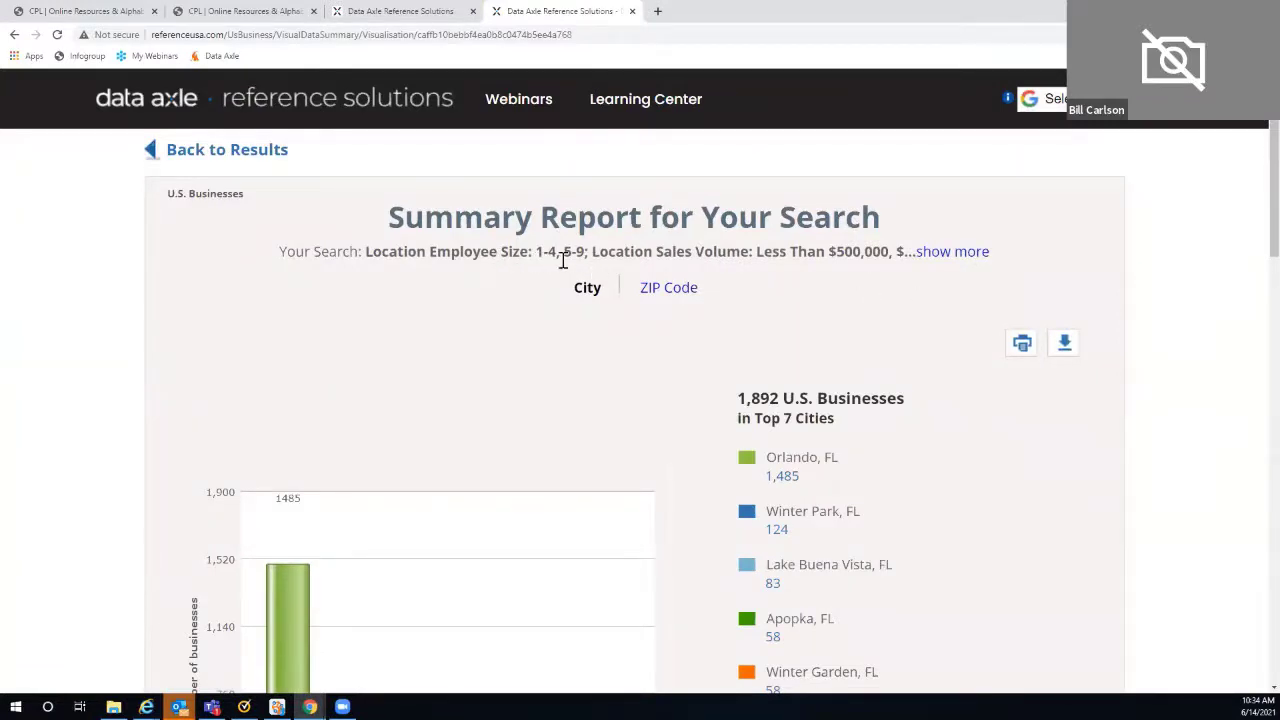
{"action": "scroll", "coordinate": [983, 318], "scroll_direction": "down", "scroll_amount": 1}
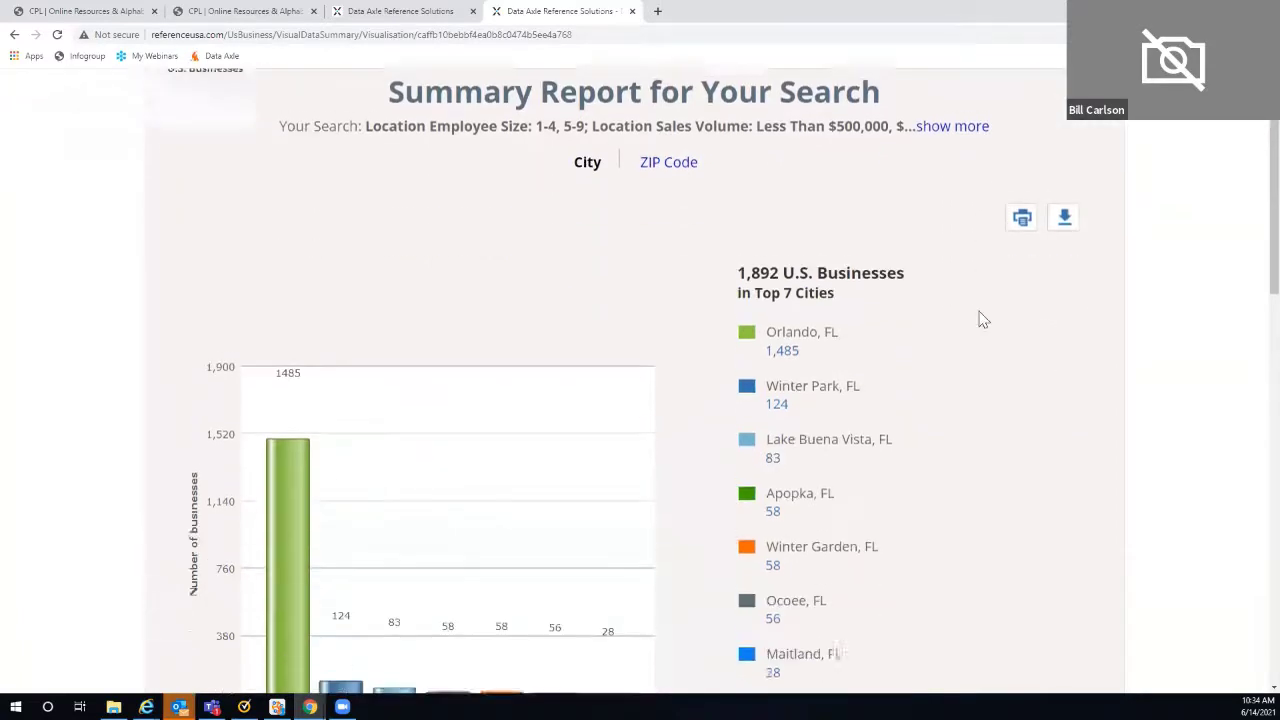
{"action": "scroll", "coordinate": [980, 317], "scroll_direction": "down", "scroll_amount": 1}
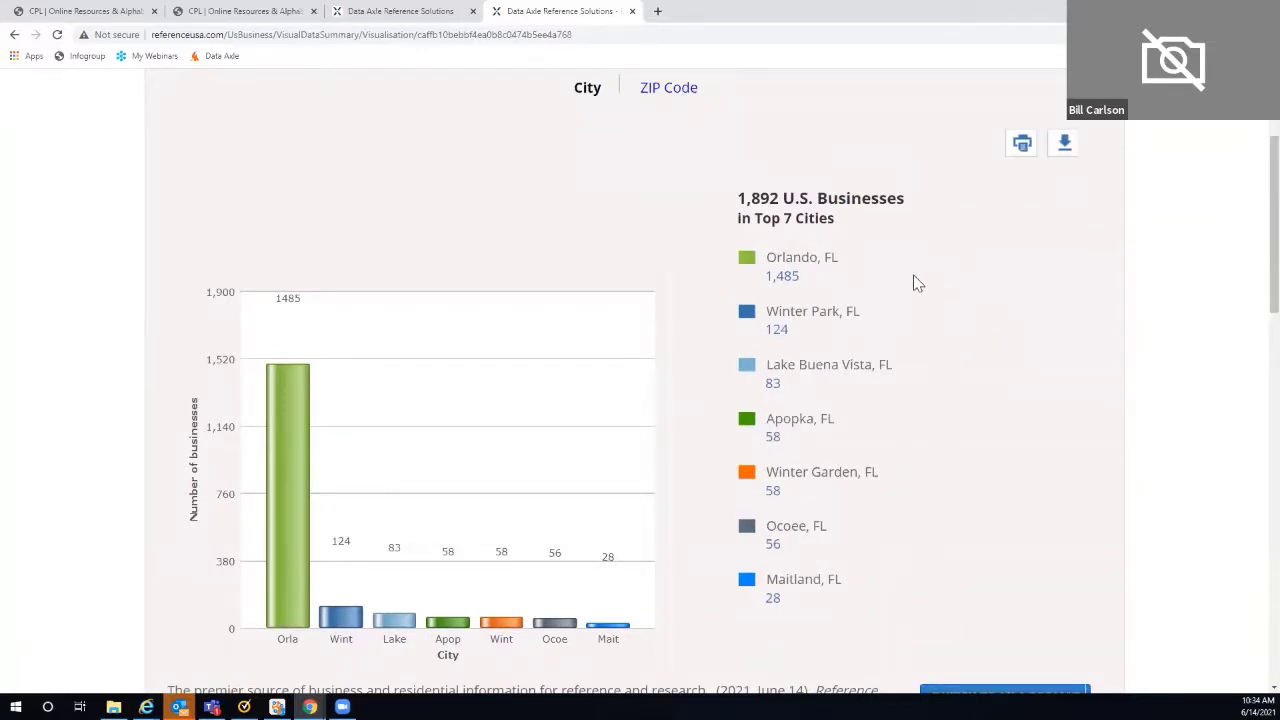
{"action": "scroll", "coordinate": [1212, 270], "scroll_direction": "down", "scroll_amount": 6}
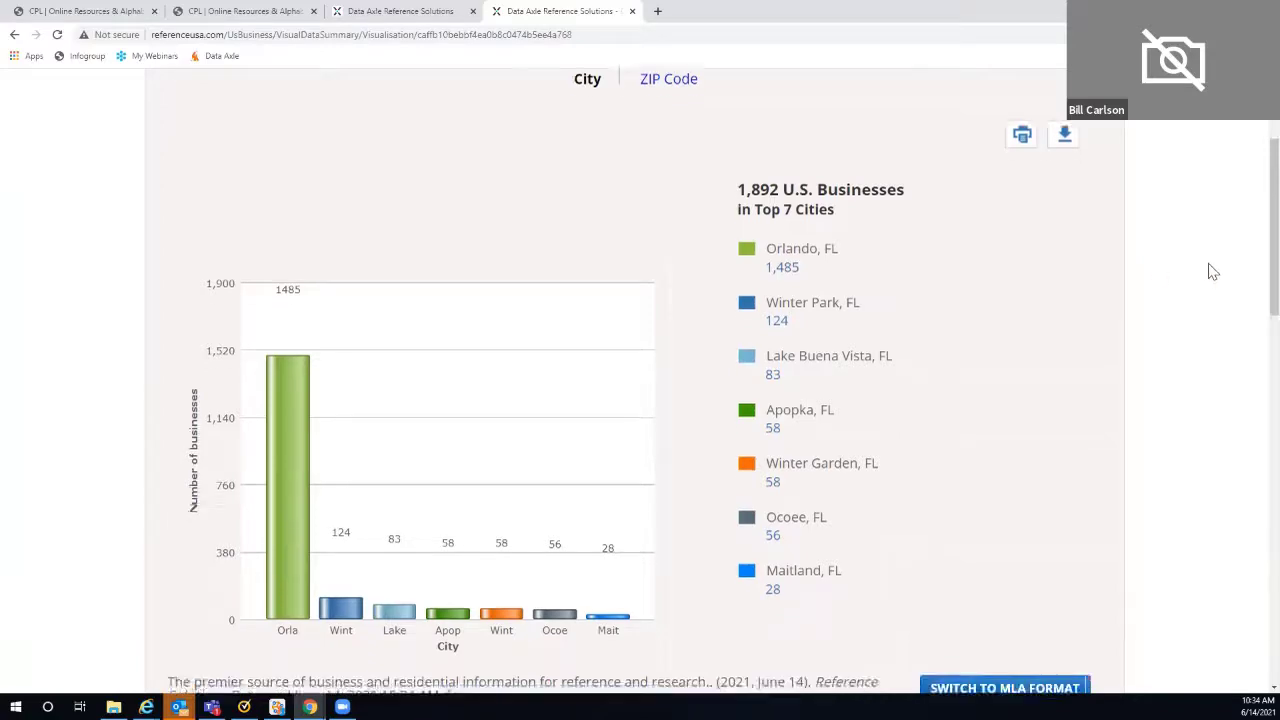
{"action": "scroll", "coordinate": [1212, 270], "scroll_direction": "down", "scroll_amount": 2}
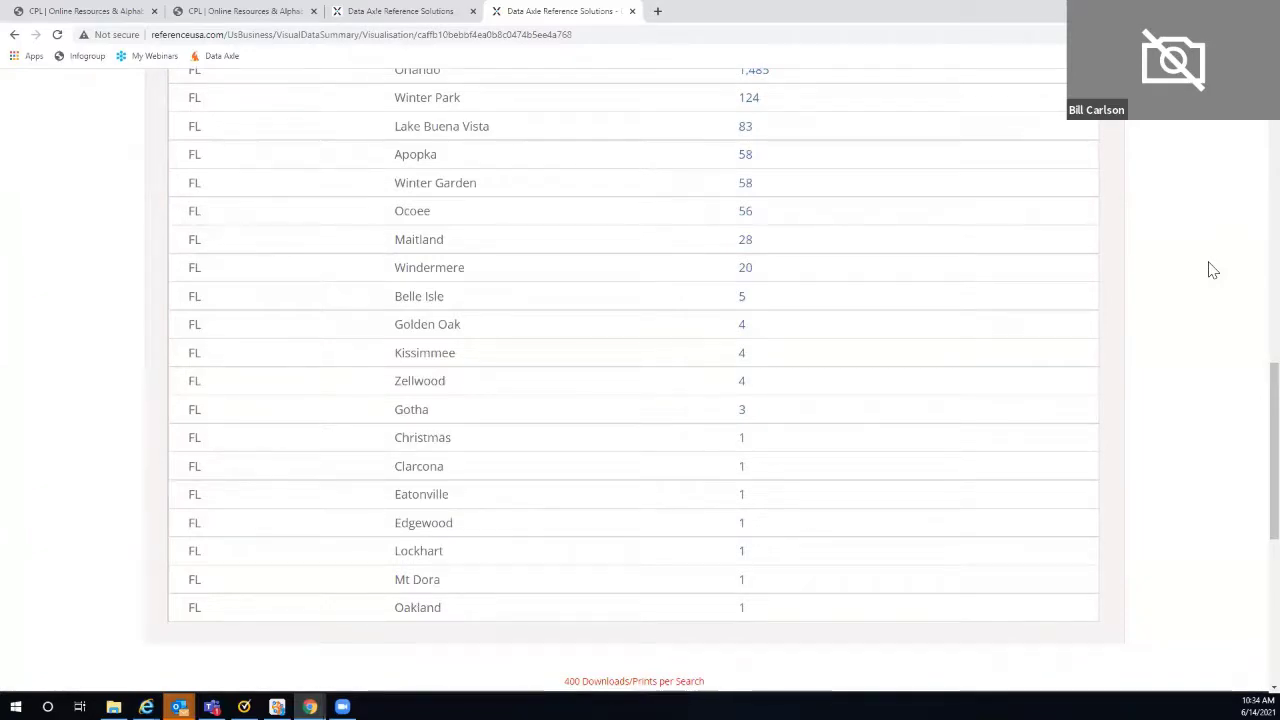
{"action": "scroll", "coordinate": [1212, 270], "scroll_direction": "up", "scroll_amount": 4}
{"action": "scroll", "coordinate": [1212, 270], "scroll_direction": "up", "scroll_amount": 6}
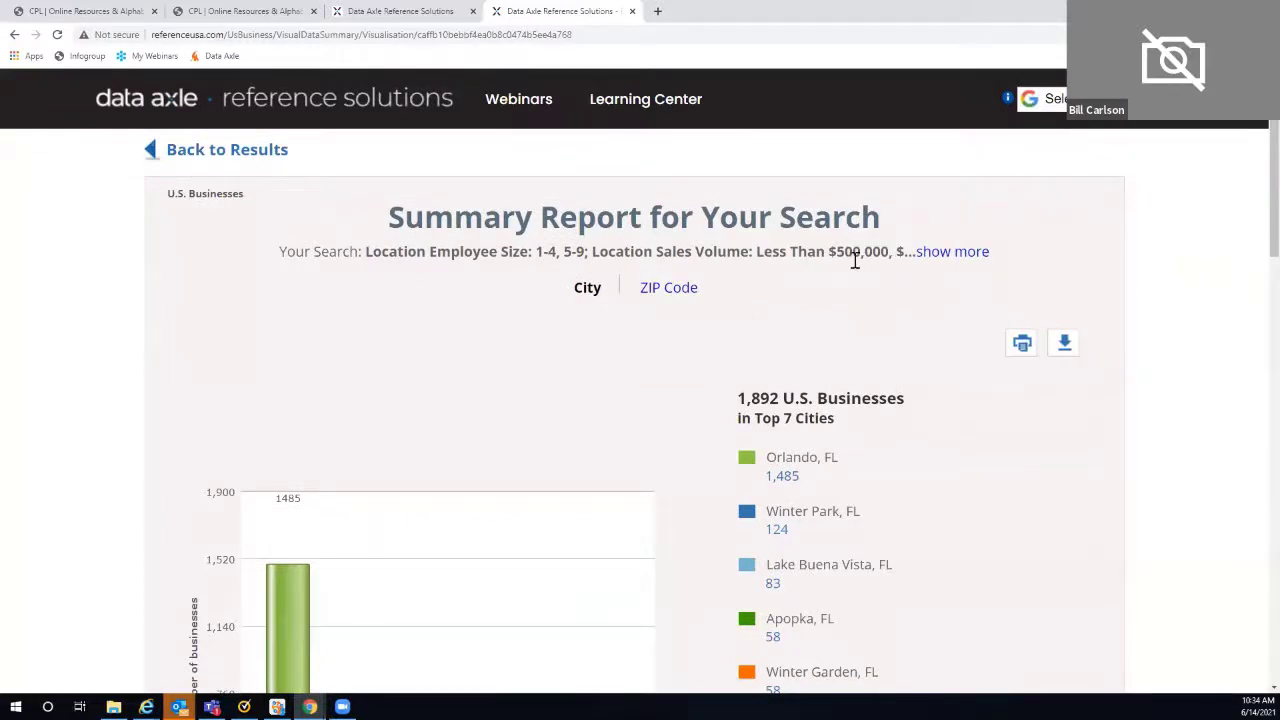
- Break the summary report down by ZIP Code, examine its chart, and return to the results
{"action": "left_click", "coordinate": [686, 299]}
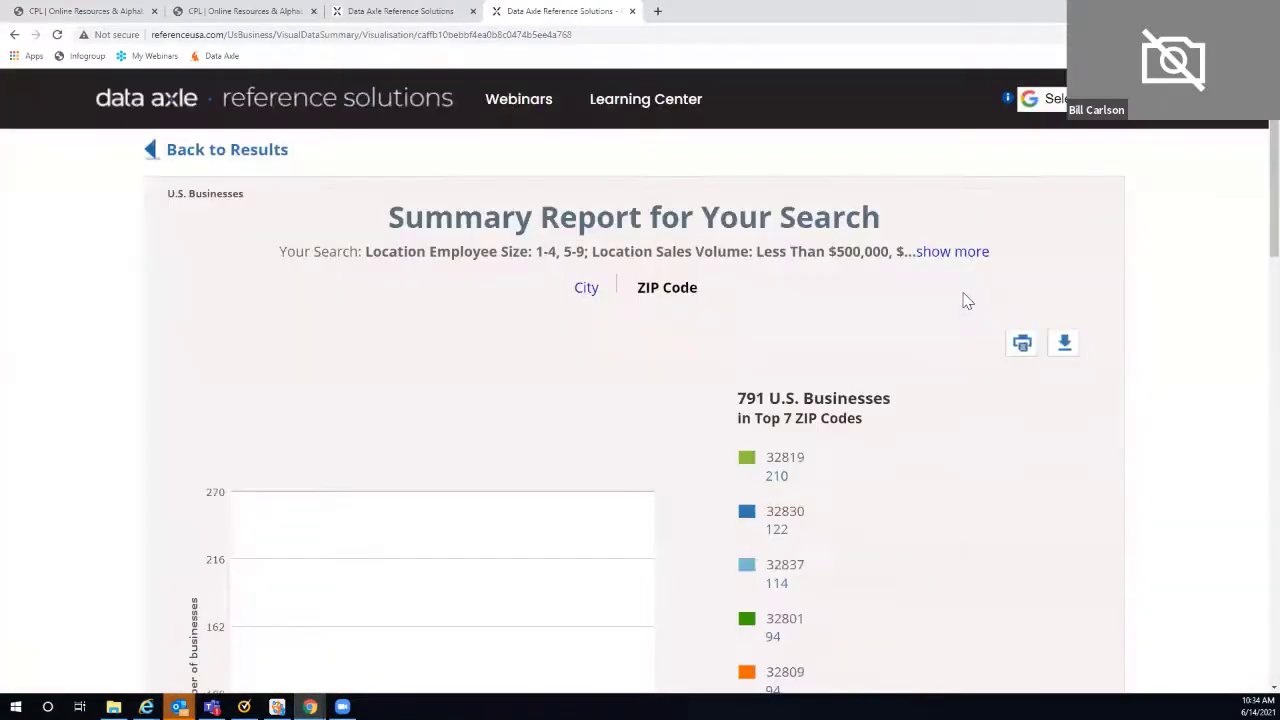
{"action": "scroll", "coordinate": [960, 304], "scroll_direction": "down", "scroll_amount": 2}
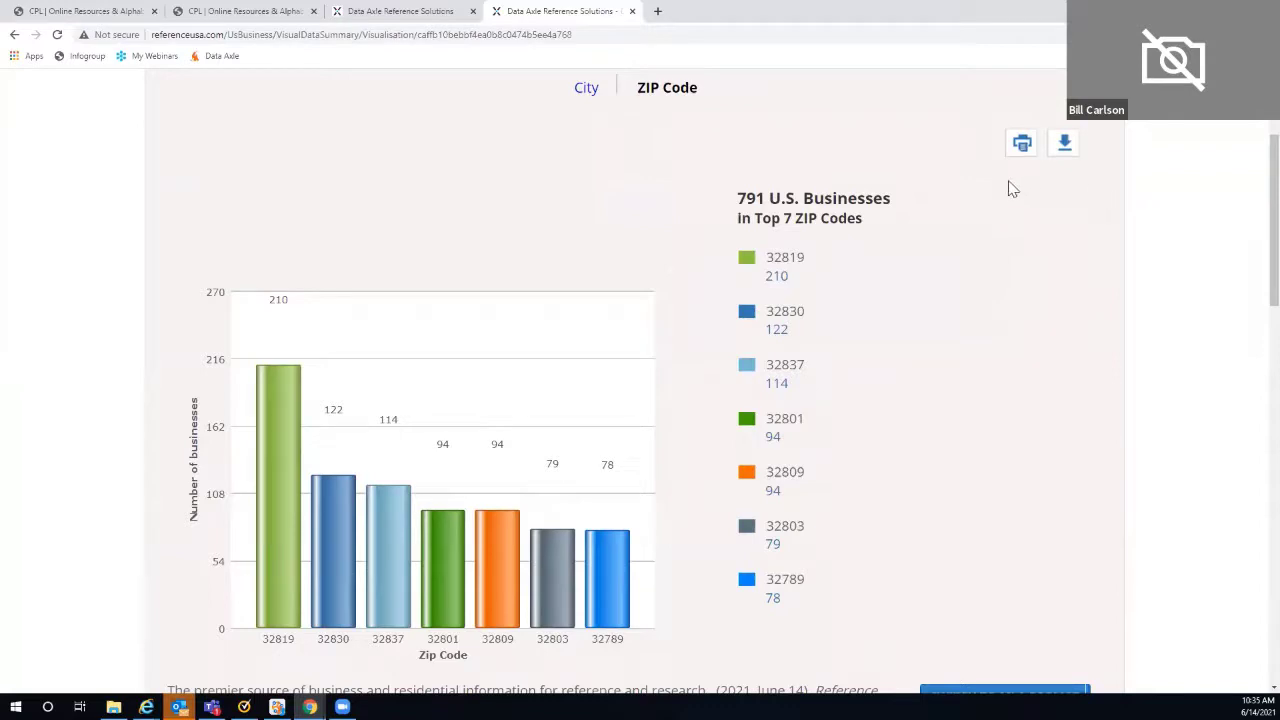
{"action": "scroll", "coordinate": [873, 183], "scroll_direction": "up", "scroll_amount": 1}
{"action": "scroll", "coordinate": [873, 183], "scroll_direction": "up", "scroll_amount": 2}
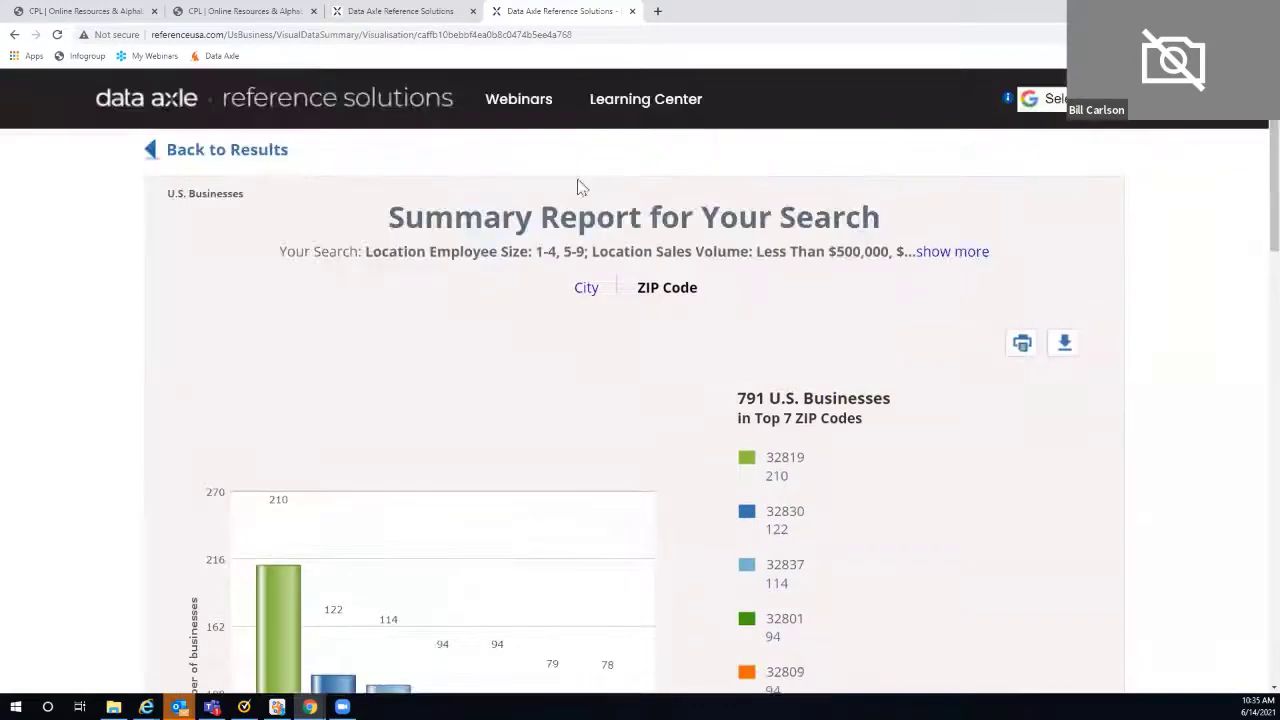
{"action": "left_click", "coordinate": [250, 155]}
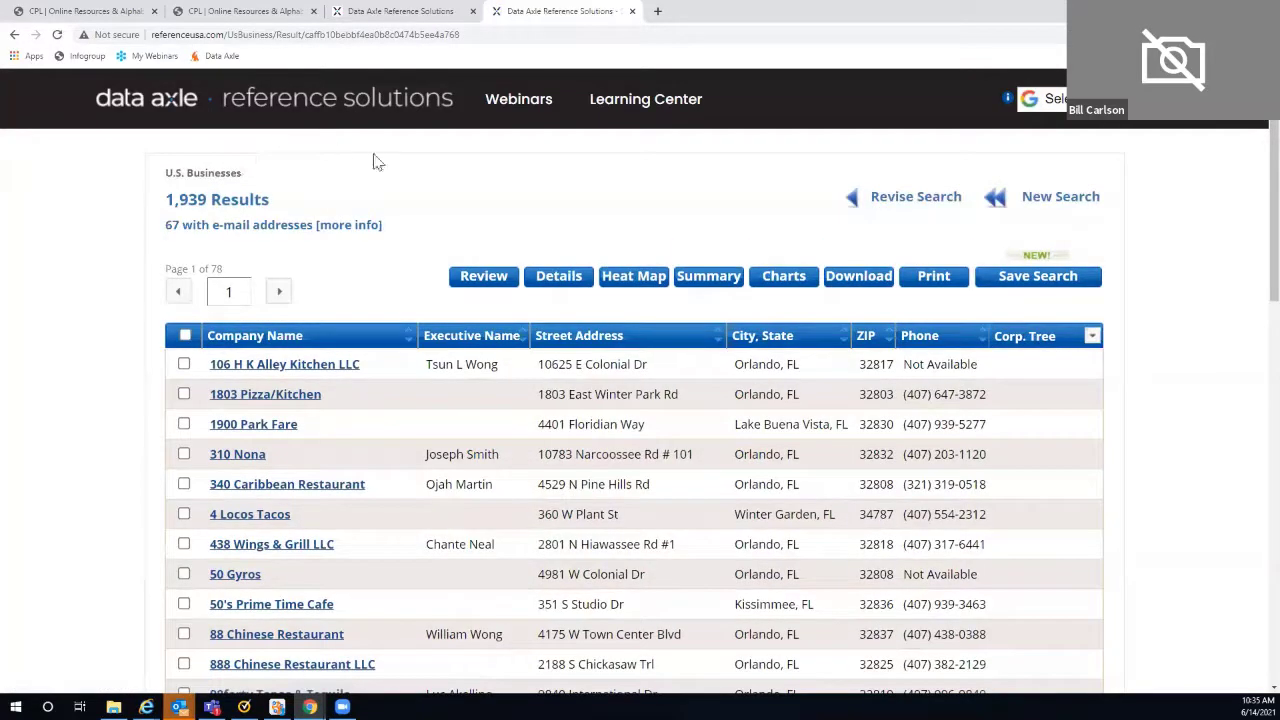
- Open the heat map of the Orange County results, examine the location density, and return to the results
{"action": "scroll", "coordinate": [645, 215], "scroll_direction": "down", "scroll_amount": 1}
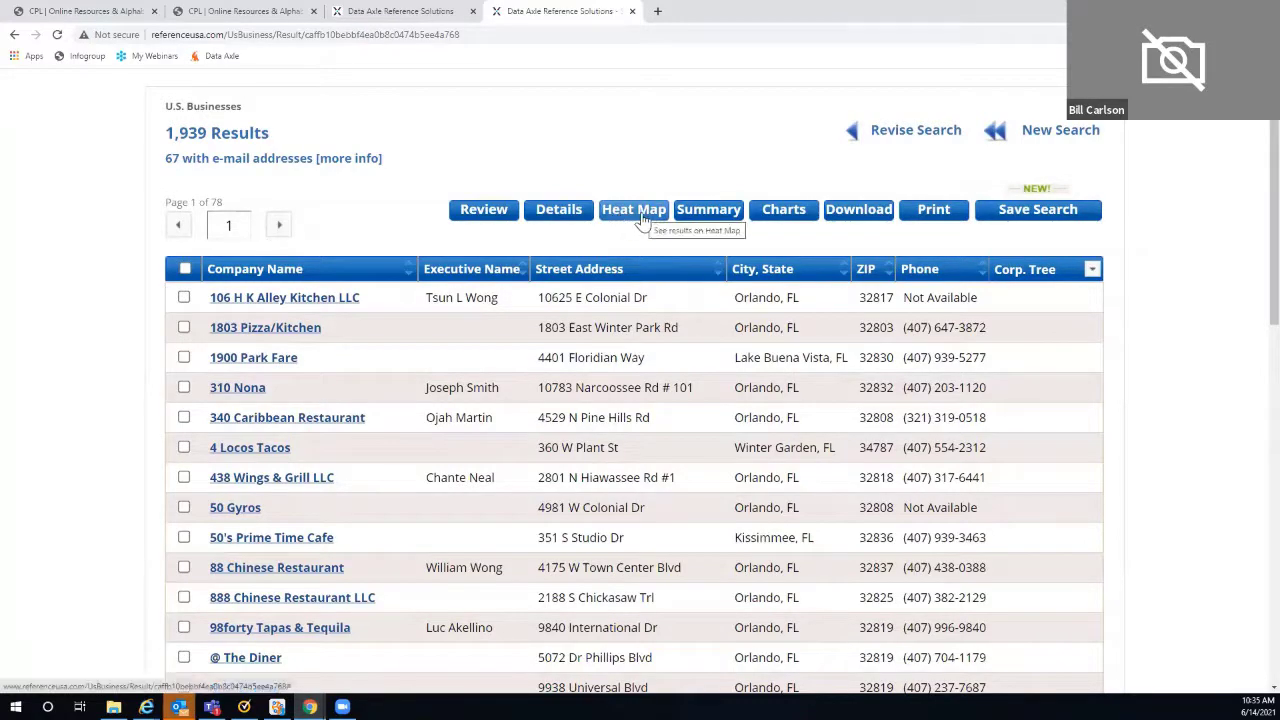
{"action": "left_click", "coordinate": [641, 212]}
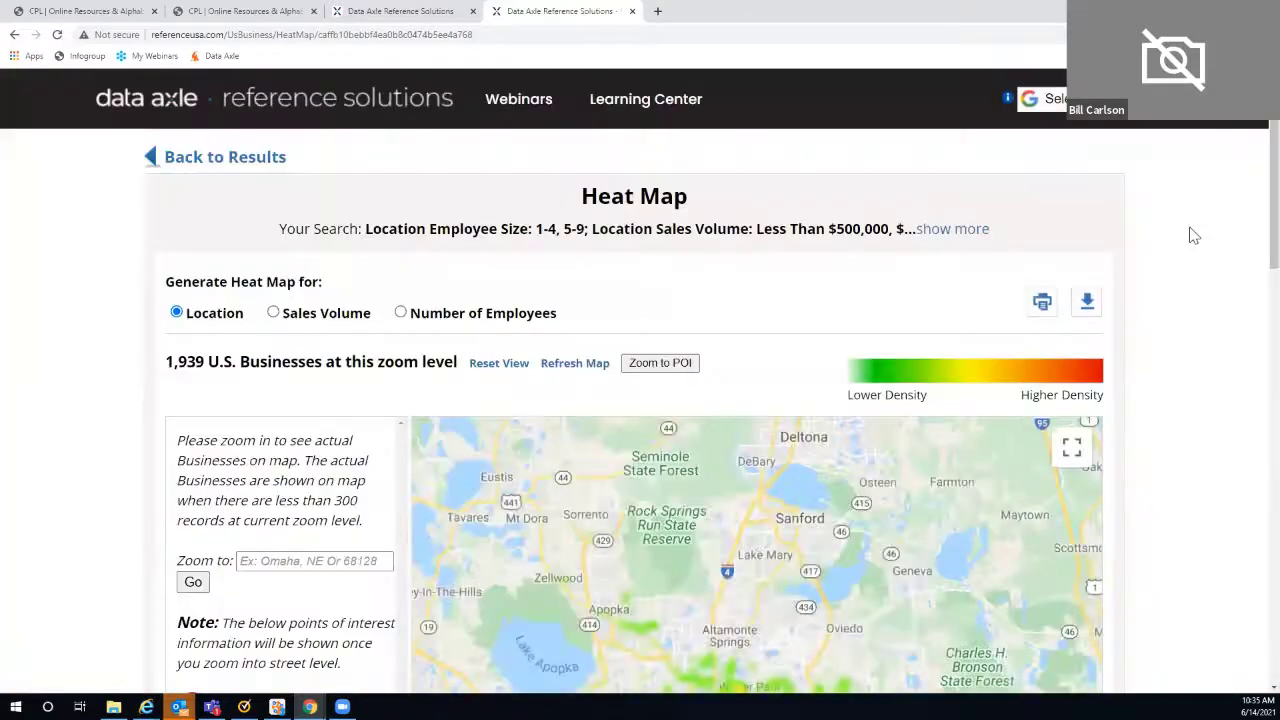
{"action": "scroll", "coordinate": [1192, 234], "scroll_direction": "down", "scroll_amount": 1}
{"action": "scroll", "coordinate": [1196, 234], "scroll_direction": "down", "scroll_amount": 3}
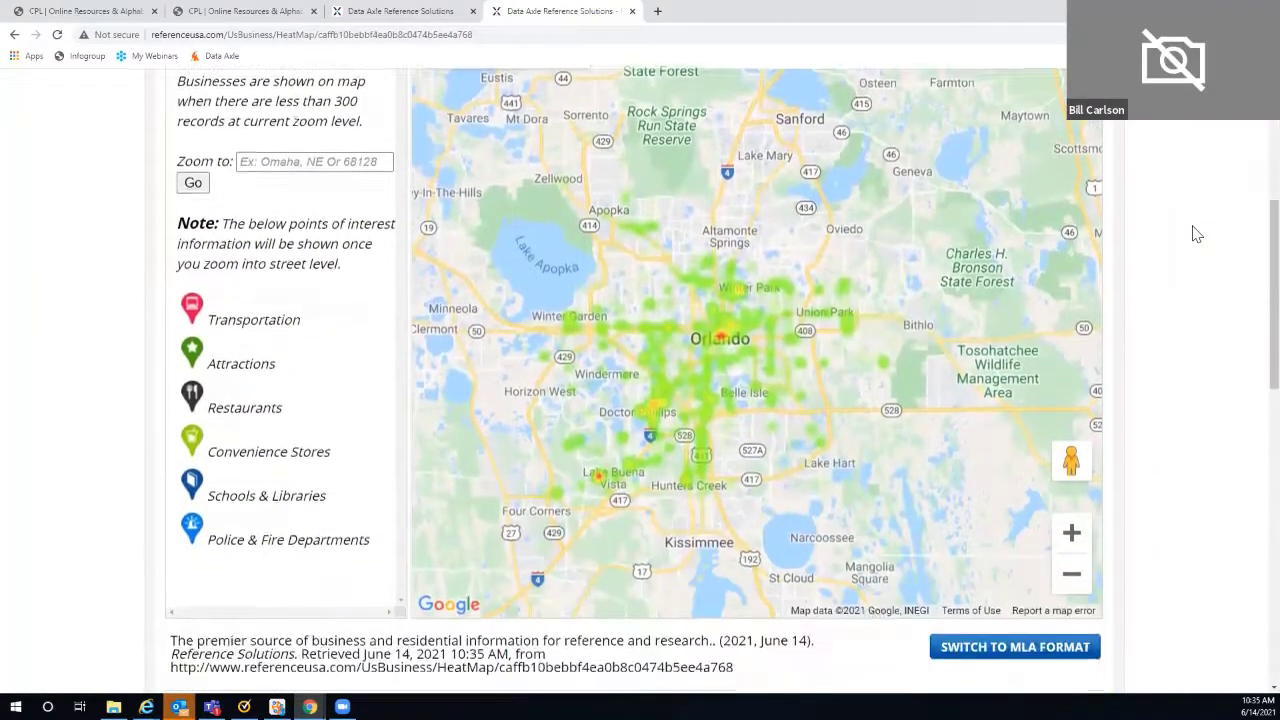
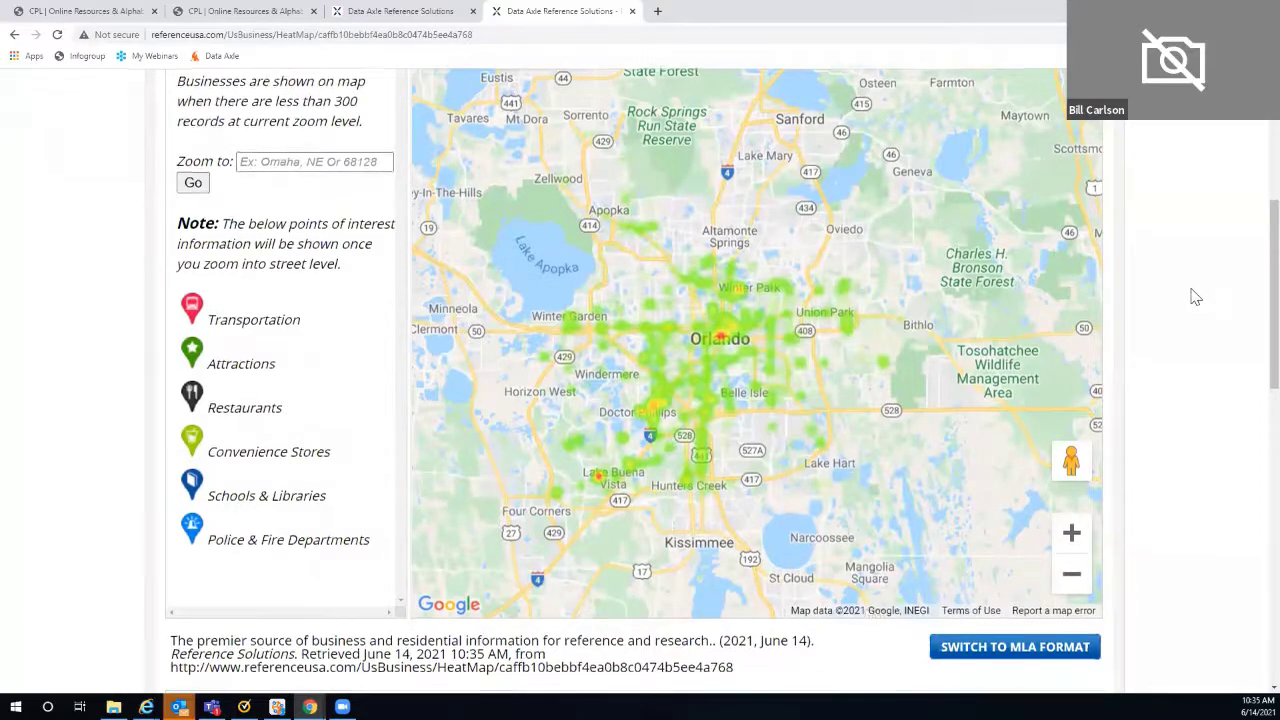
{"action": "scroll", "coordinate": [1196, 296], "scroll_direction": "up", "scroll_amount": 2}
{"action": "scroll", "coordinate": [1200, 288], "scroll_direction": "up", "scroll_amount": 3}
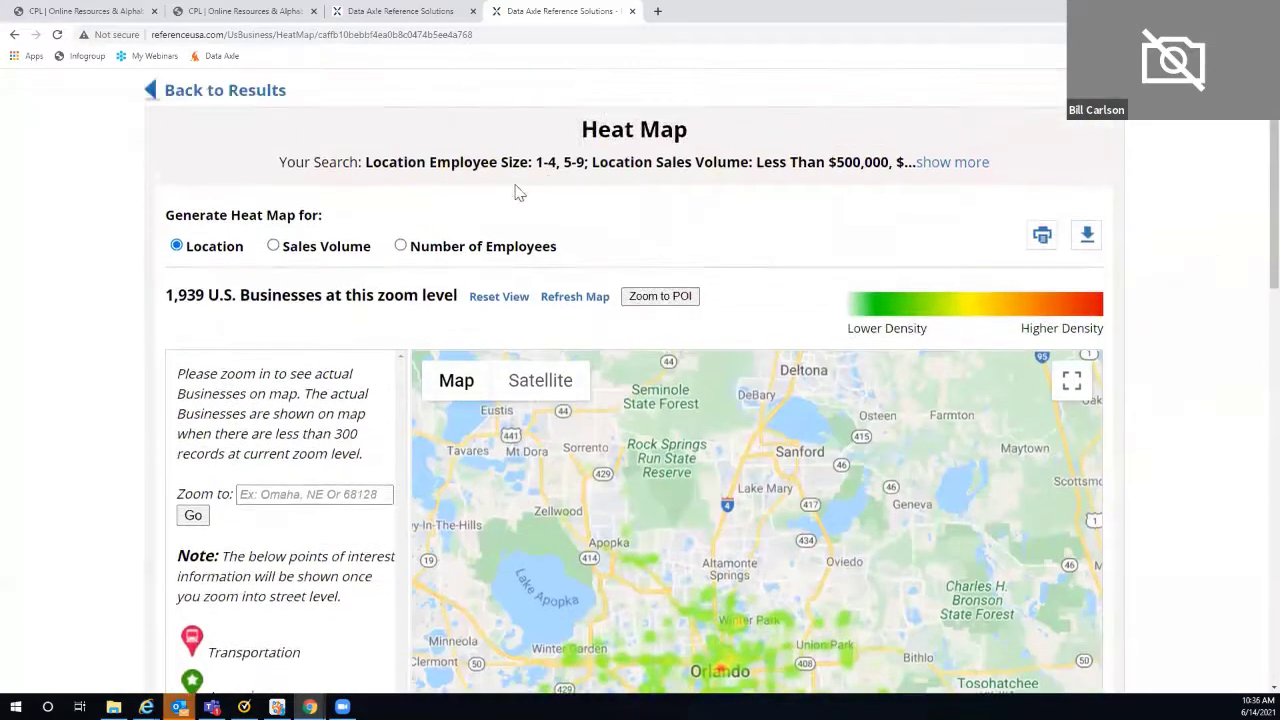
{"action": "left_click", "coordinate": [249, 94]}
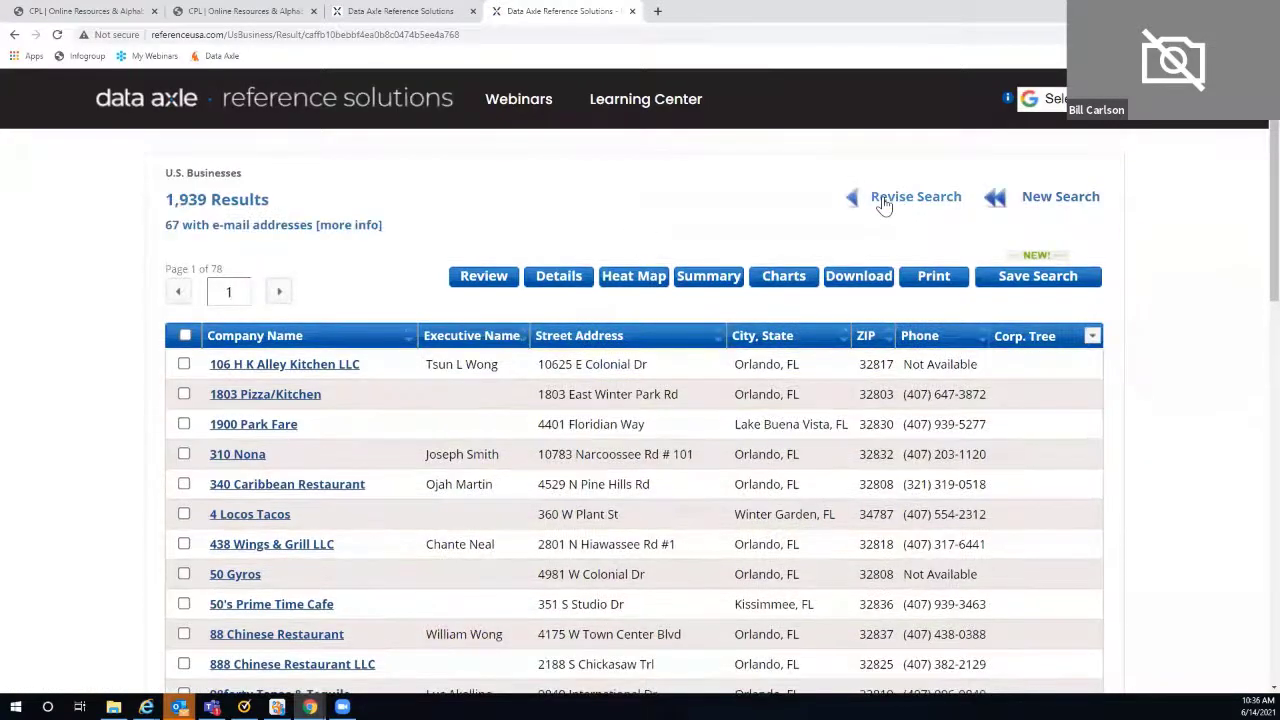
- Revise the search by filtering Florida's counties for "Semin" and adding Seminole, FL to the selected counties
{"action": "left_click", "coordinate": [884, 204]}
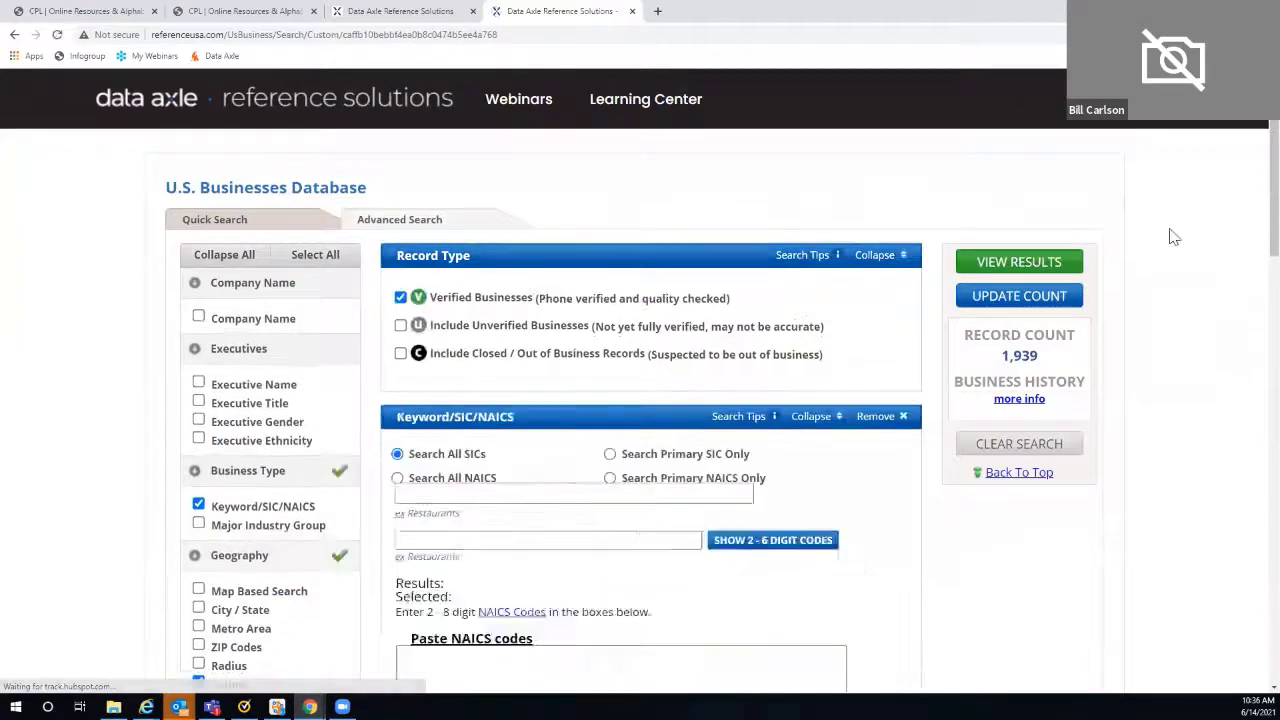
{"action": "scroll", "coordinate": [1174, 237], "scroll_direction": "down", "scroll_amount": 5}
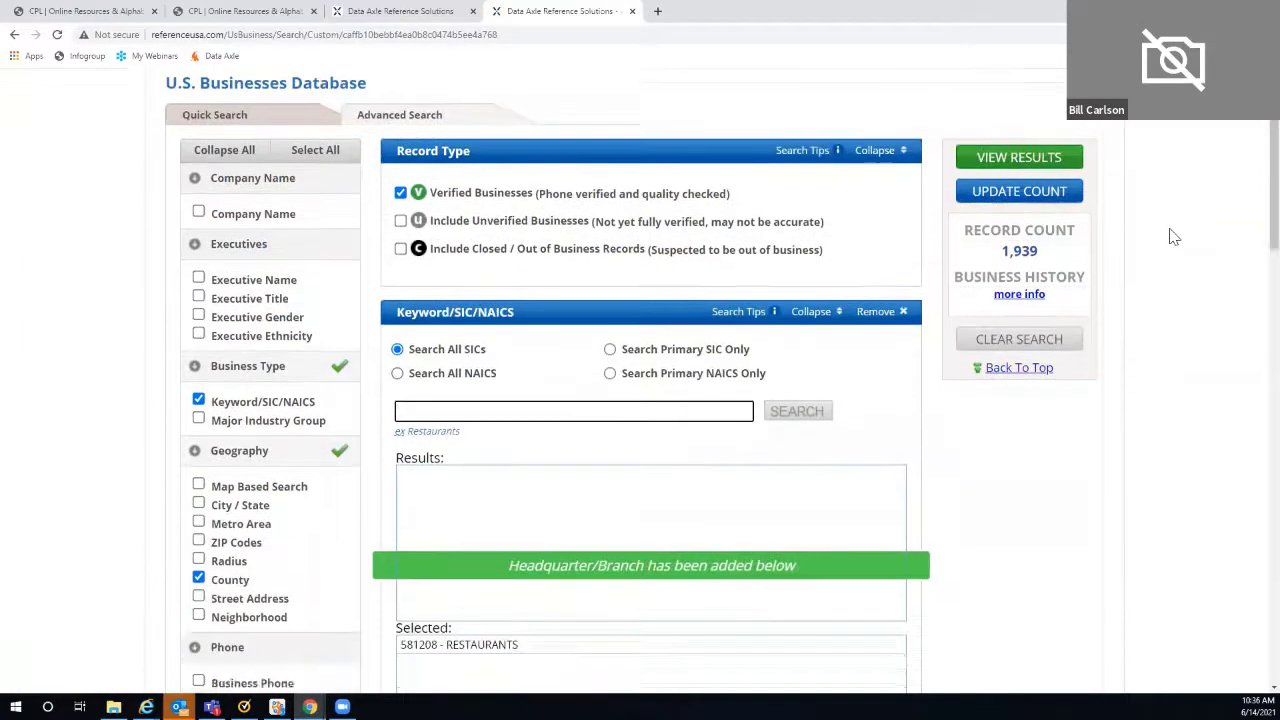
{"action": "scroll", "coordinate": [1174, 237], "scroll_direction": "down", "scroll_amount": 5}
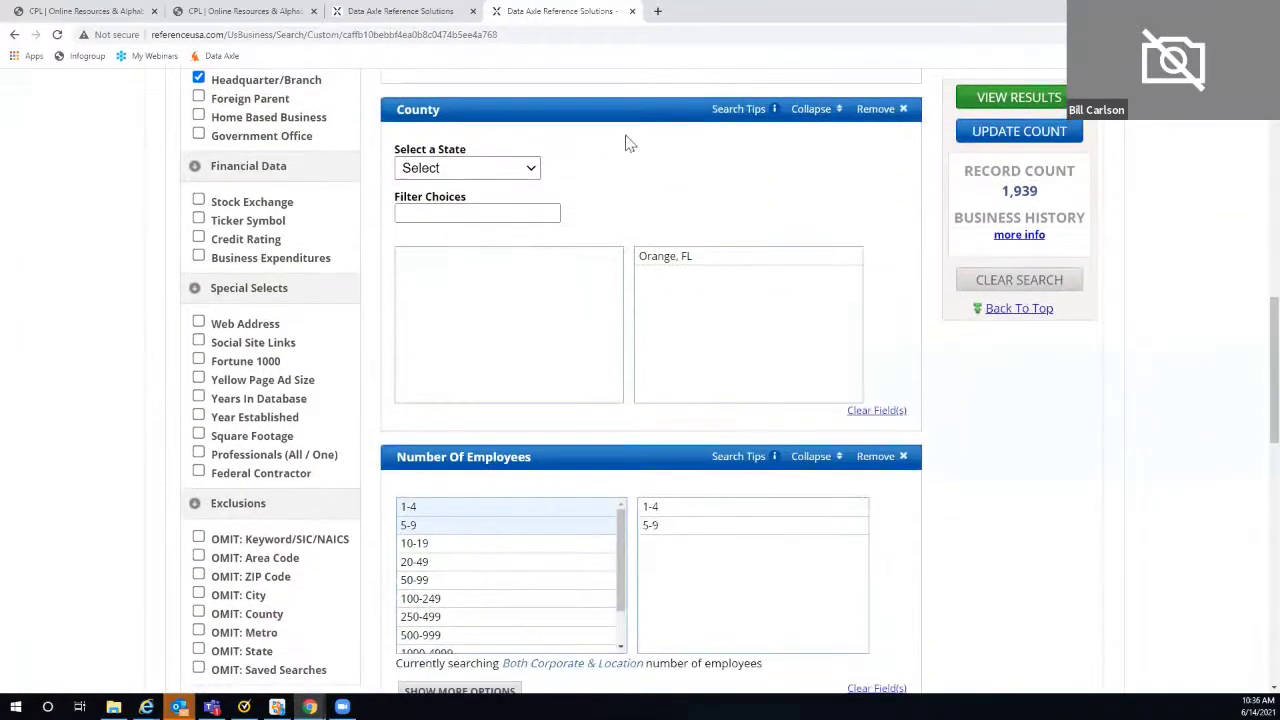
{"action": "left_click", "coordinate": [534, 172]}
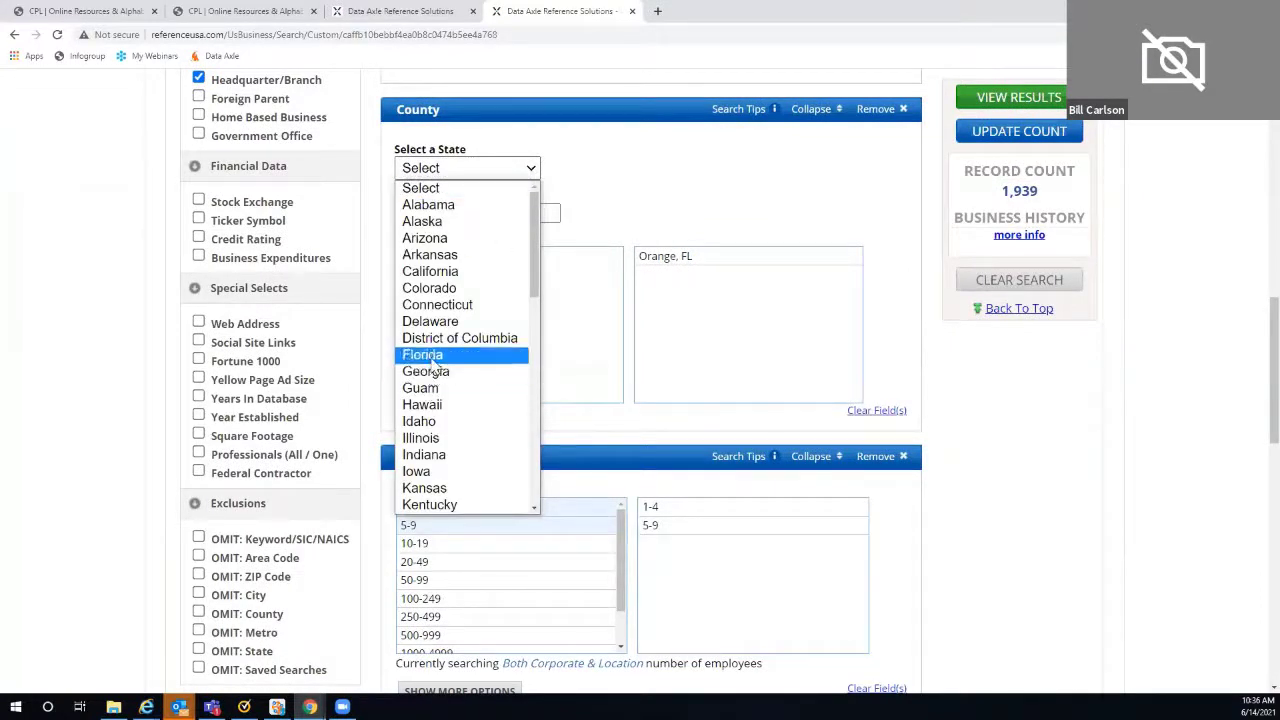
{"action": "left_click", "coordinate": [432, 356]}
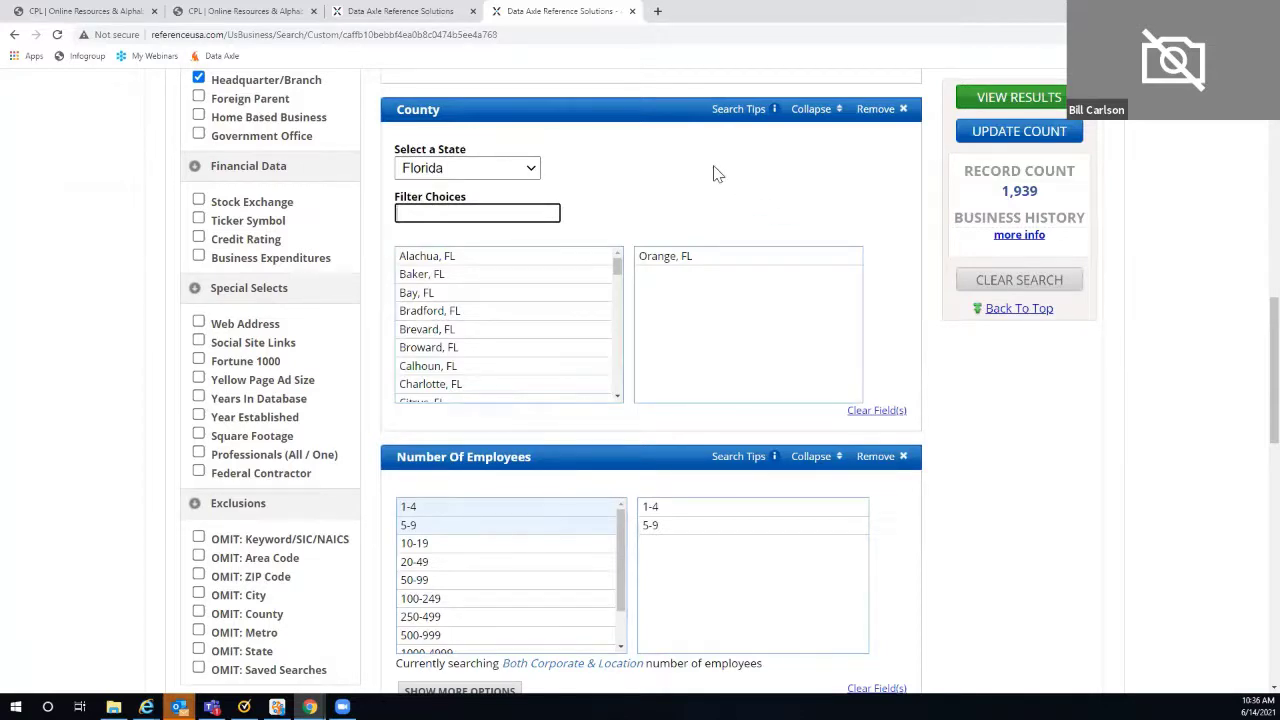
{"action": "type", "text": "Sem"}
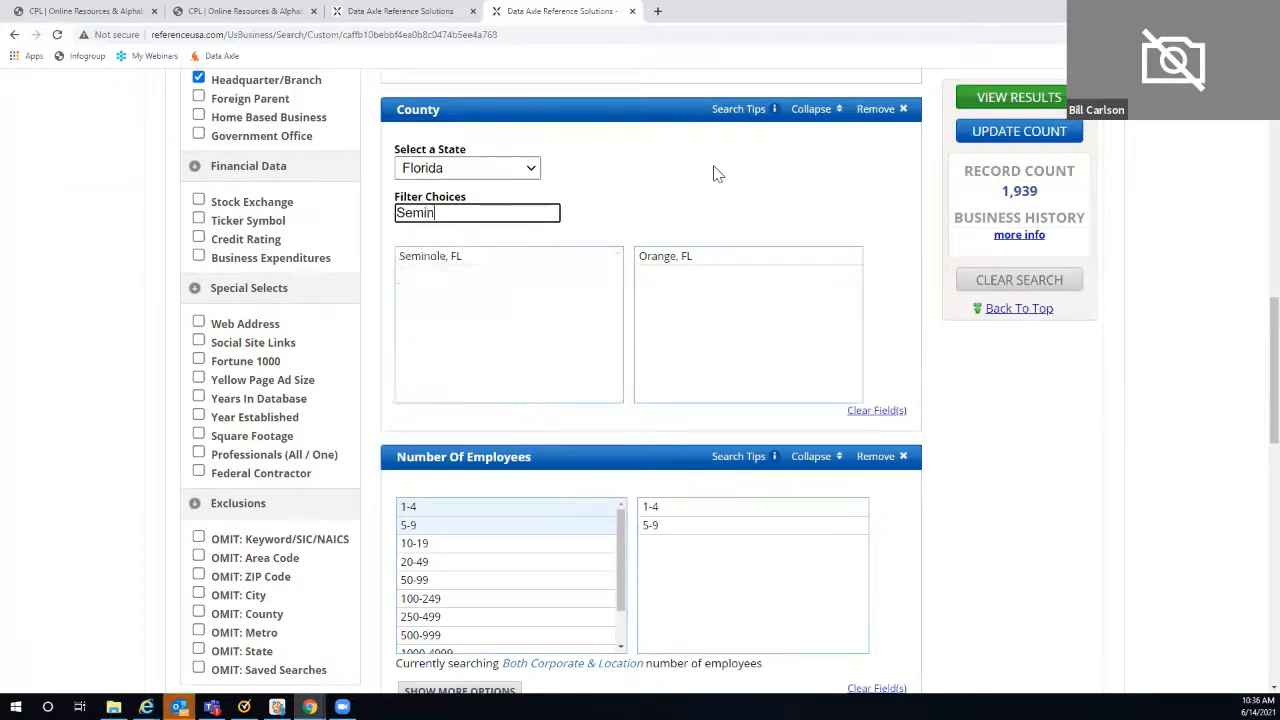
{"action": "type", "text": "in"}
{"action": "left_click", "coordinate": [423, 256]}
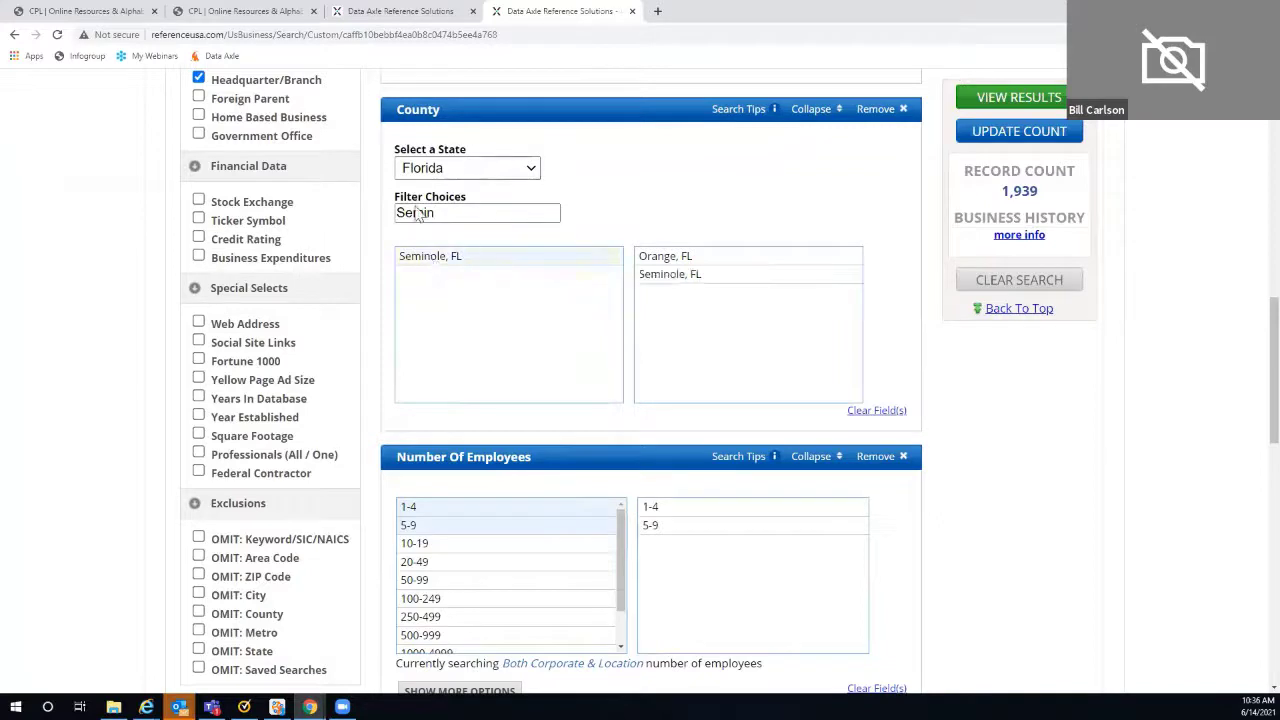
- Filter the counties for "Vol", add Volusia, FL to the selection, then update the record count and view the results
{"action": "left_click_drag", "start_coordinate": [437, 211], "coordinate": [363, 197]}
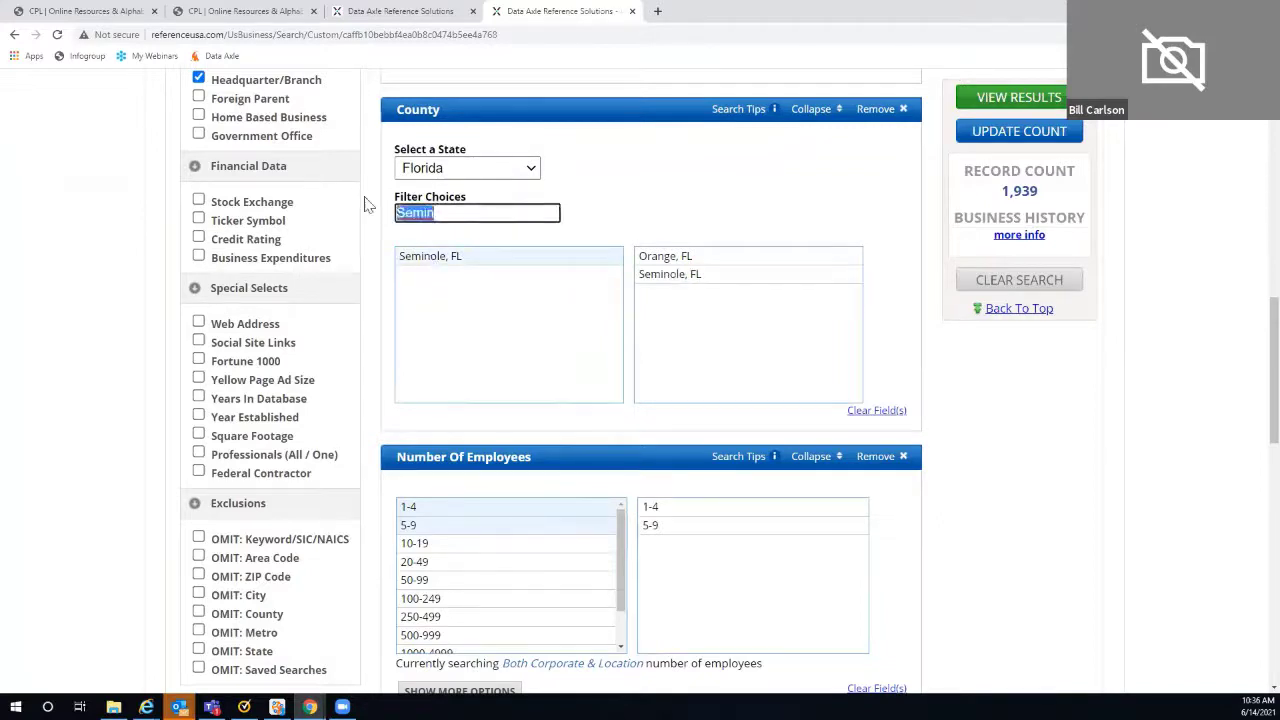
{"action": "type", "text": "Vol"}
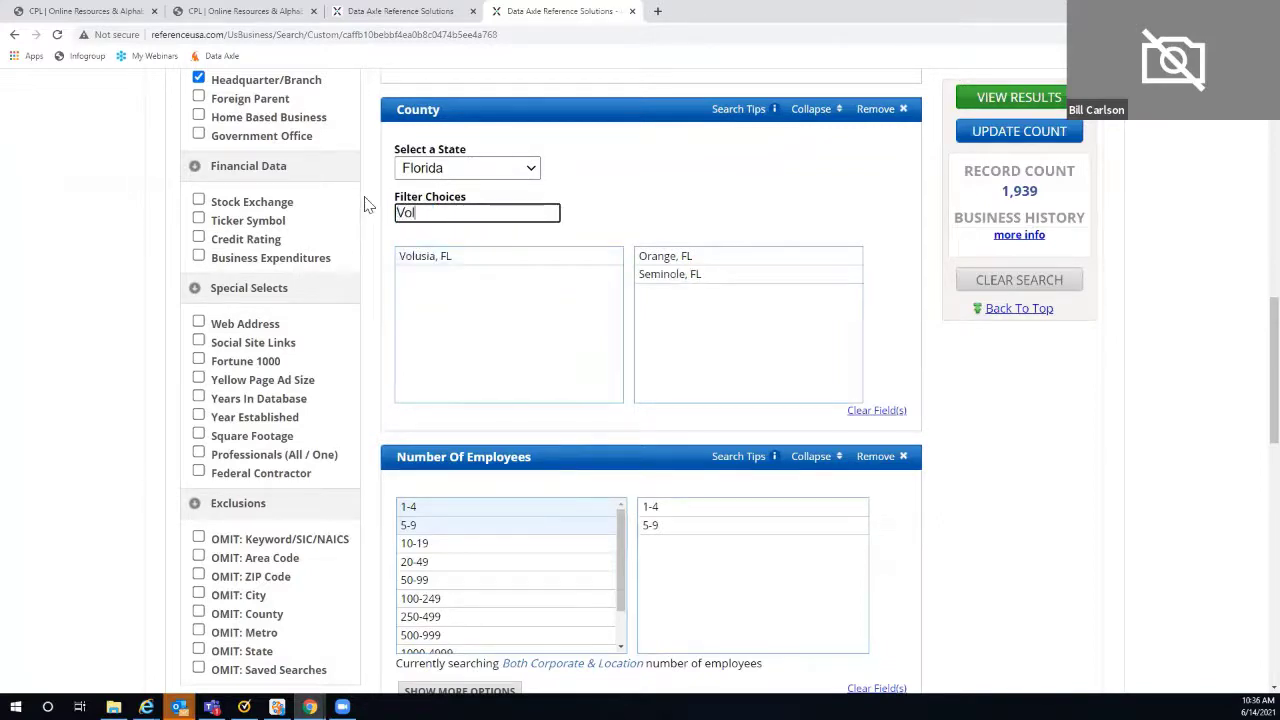
{"action": "left_click", "coordinate": [425, 262]}
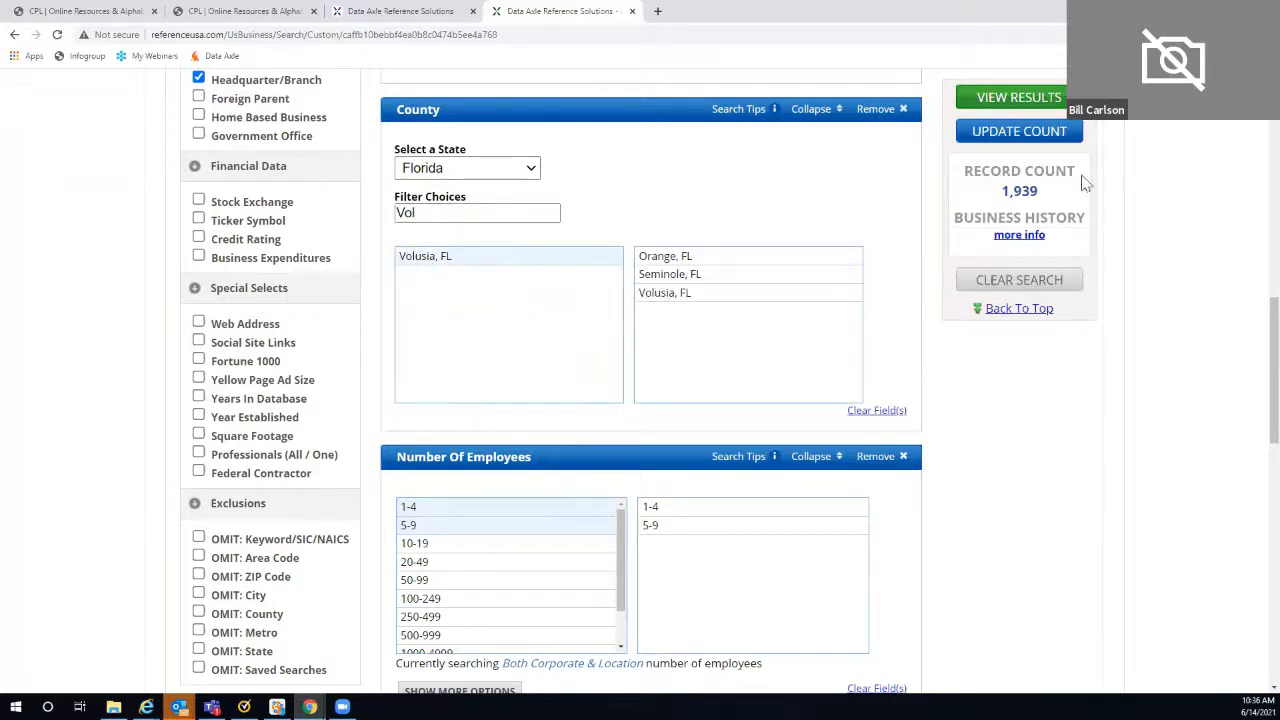
{"action": "left_click", "coordinate": [1016, 140]}
{"action": "left_click", "coordinate": [993, 103]}
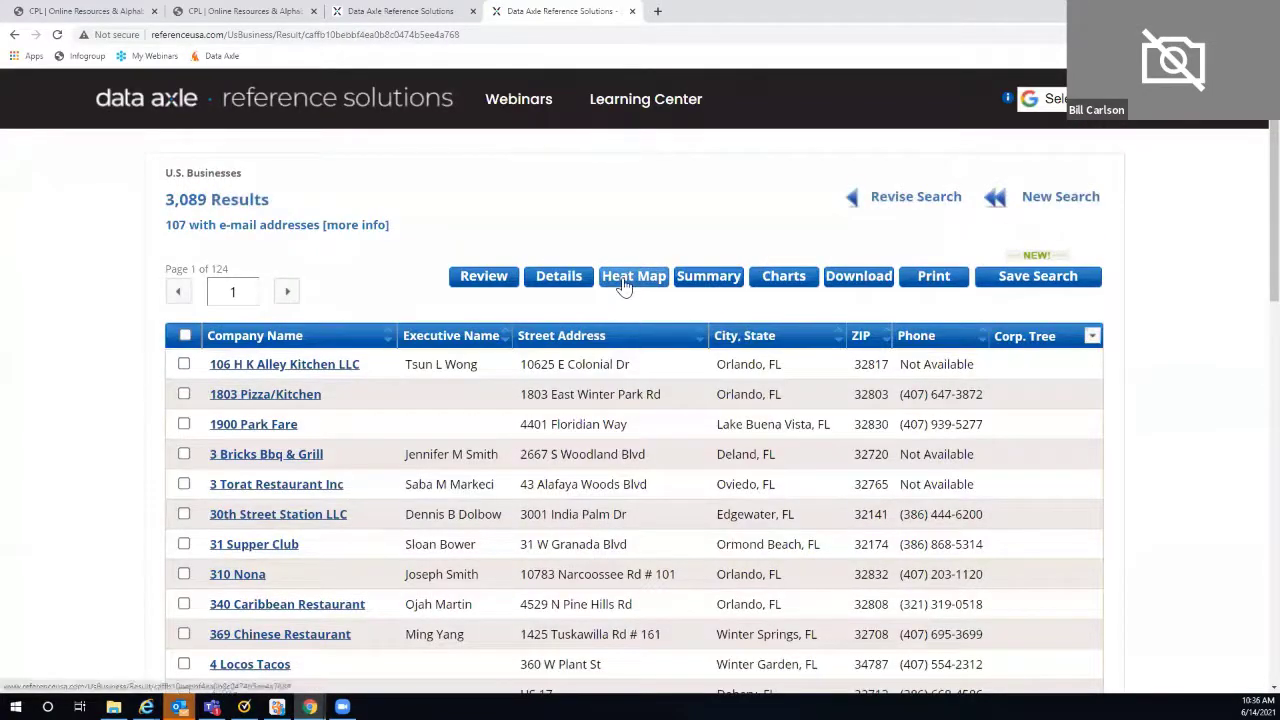
- Open the heat map for the three-county search, examine the location density, and return to the results
{"action": "left_click", "coordinate": [621, 284]}
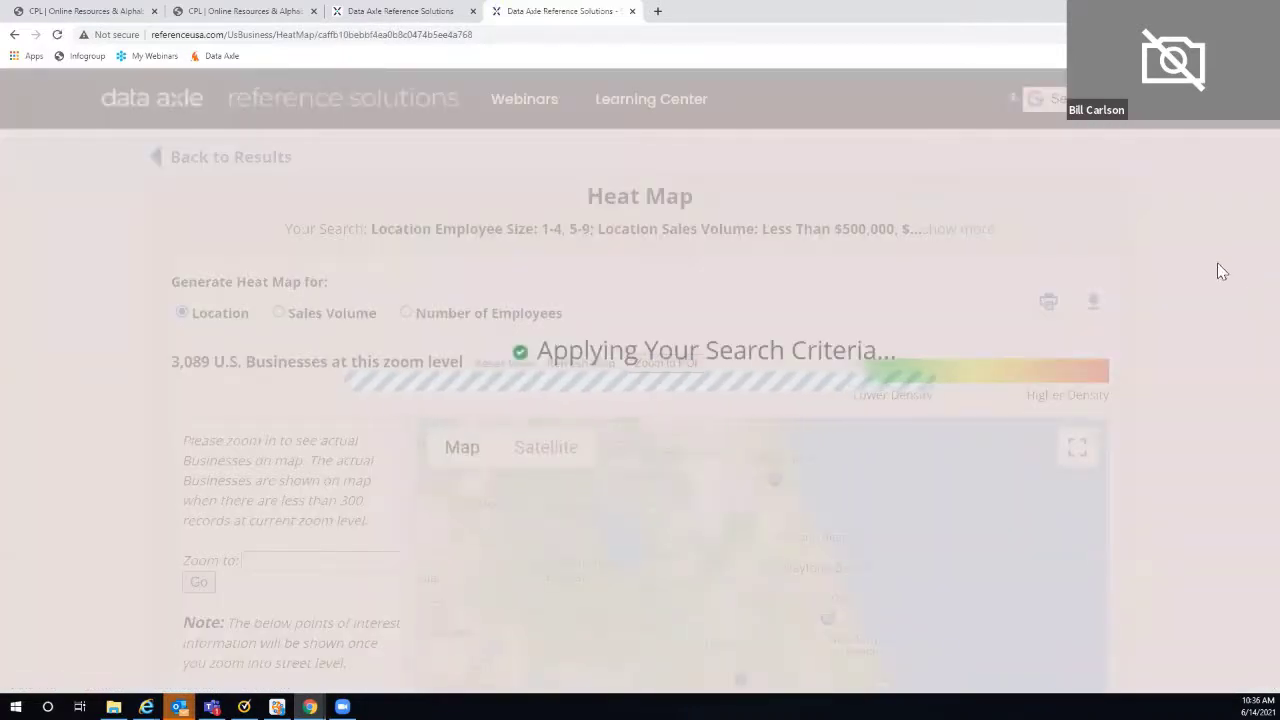
{"action": "scroll", "coordinate": [1219, 268], "scroll_direction": "down", "scroll_amount": 2}
{"action": "scroll", "coordinate": [1219, 270], "scroll_direction": "down", "scroll_amount": 2}
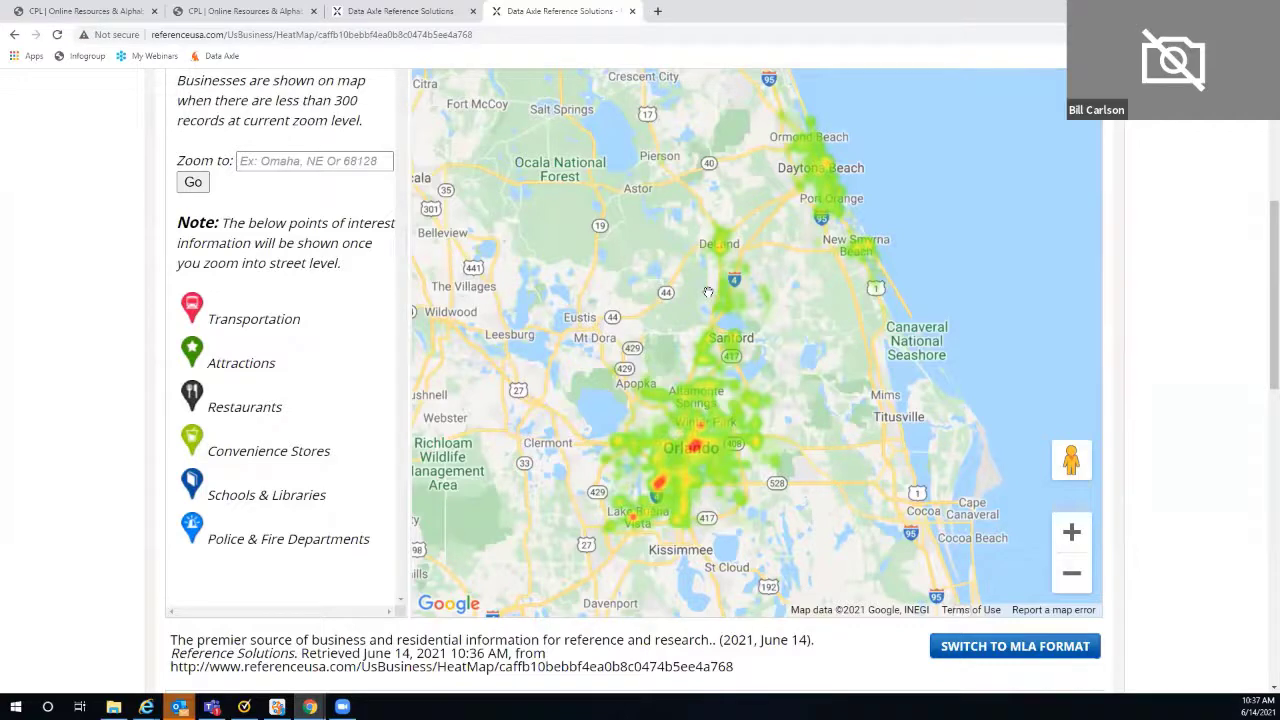
{"action": "scroll", "coordinate": [1253, 198], "scroll_direction": "up", "scroll_amount": 1}
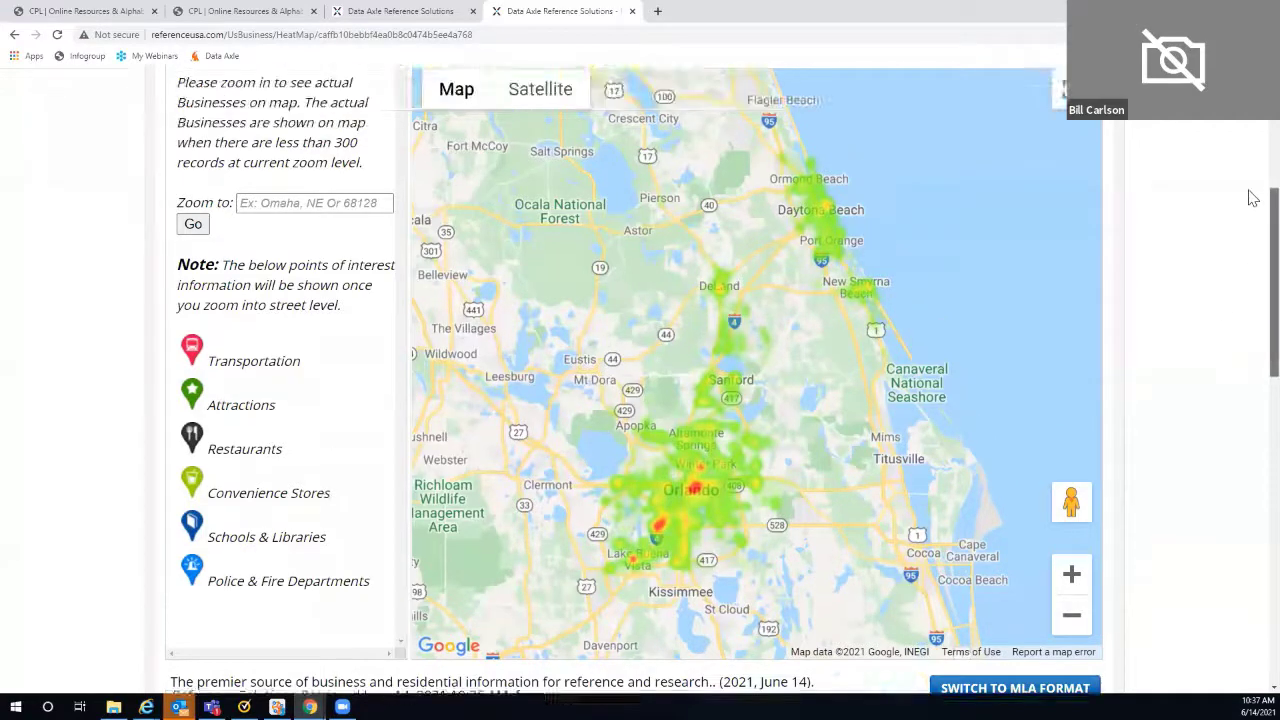
{"action": "scroll", "coordinate": [1253, 198], "scroll_direction": "up", "scroll_amount": 4}
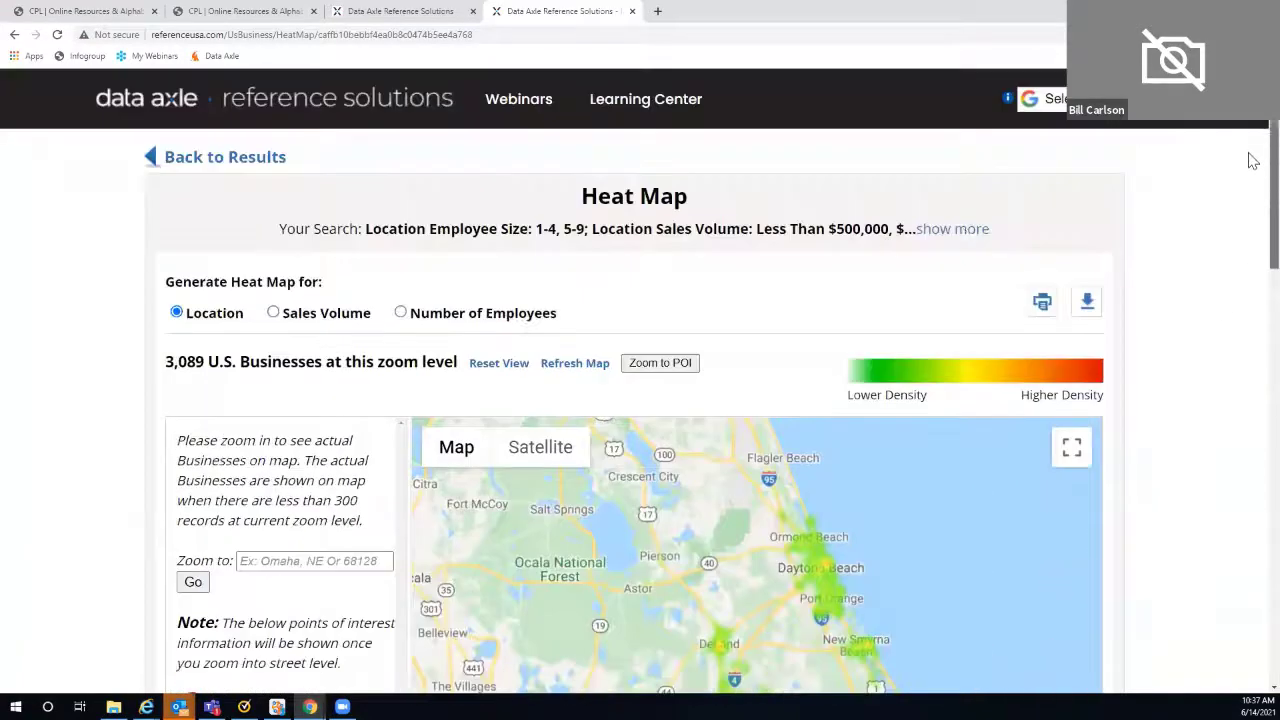
{"action": "left_click", "coordinate": [252, 160]}
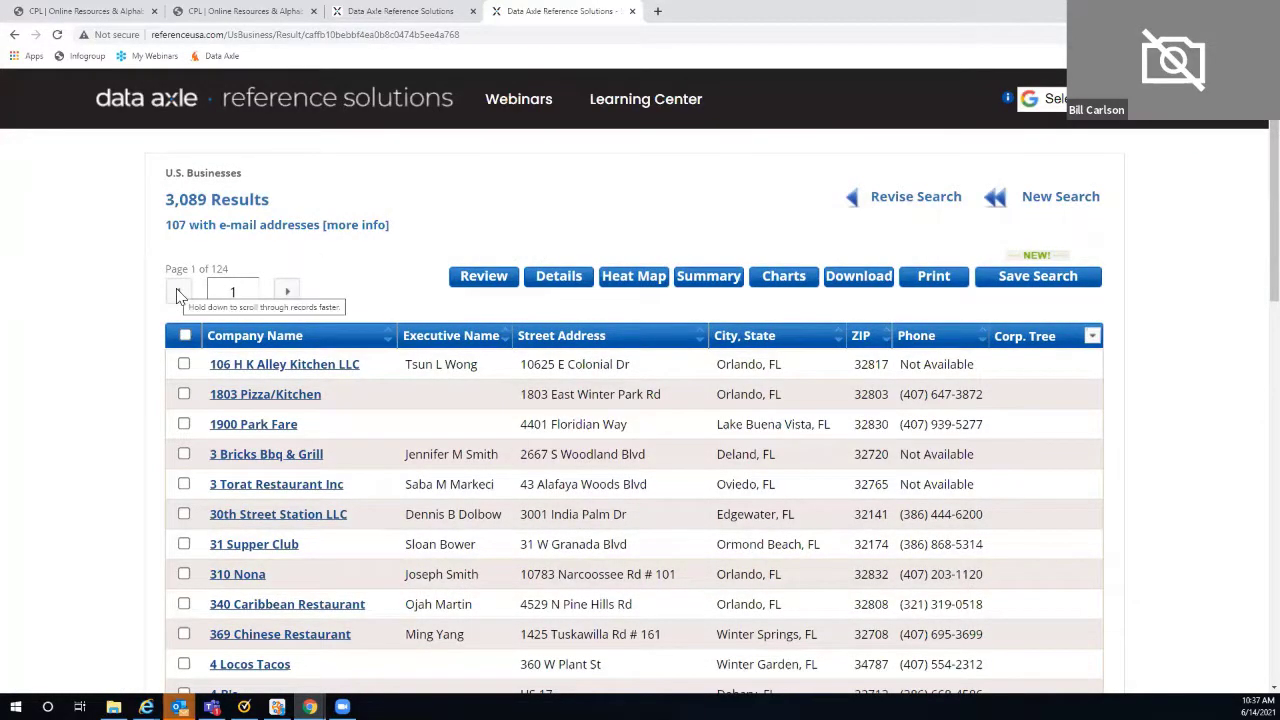
- Revise the search by removing the Keyword/SIC/NAICS criterion and taking Seminole, FL and Volusia, FL out of the selected counties
{"action": "left_click", "coordinate": [898, 201]}
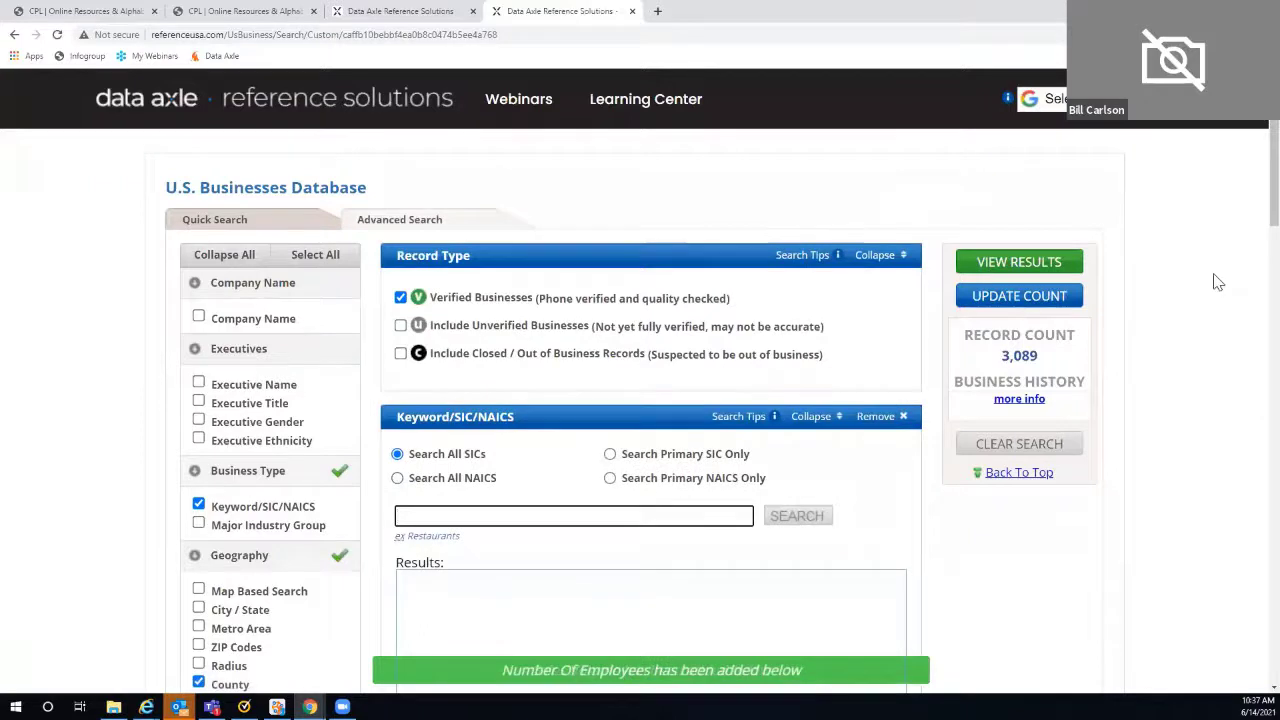
{"action": "scroll", "coordinate": [1214, 280], "scroll_direction": "down", "scroll_amount": 1}
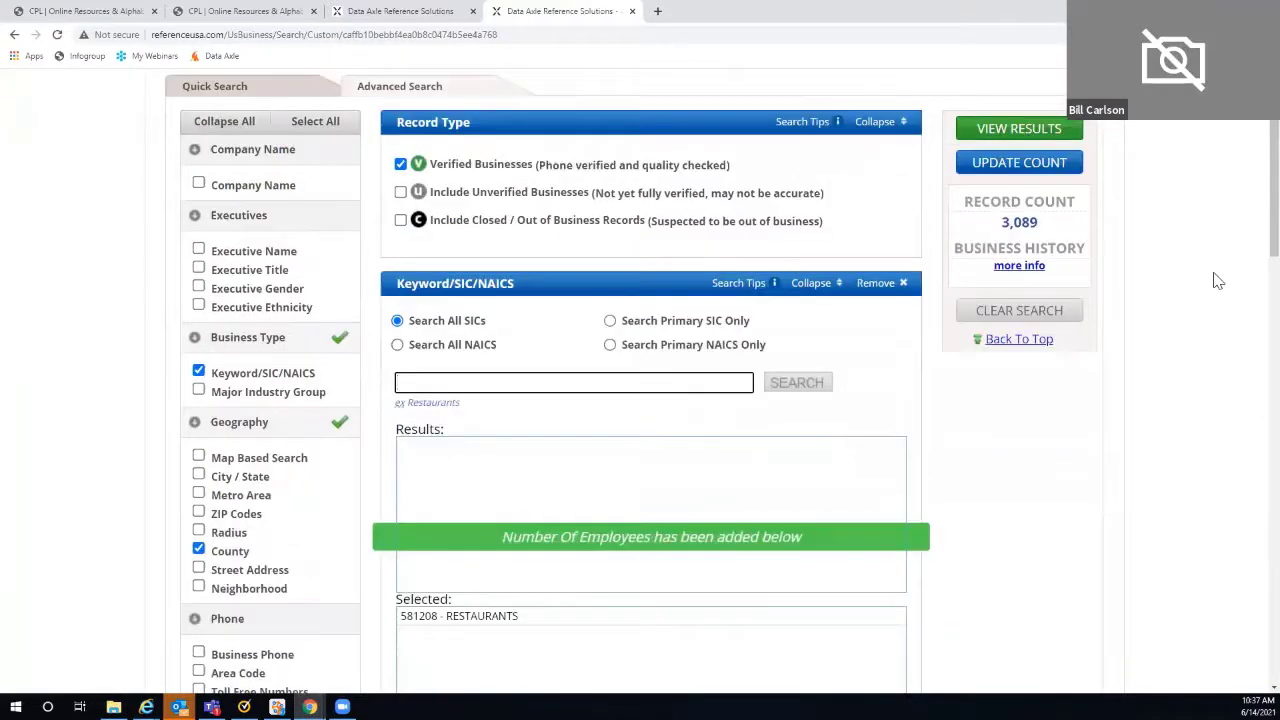
{"action": "left_click", "coordinate": [873, 285]}
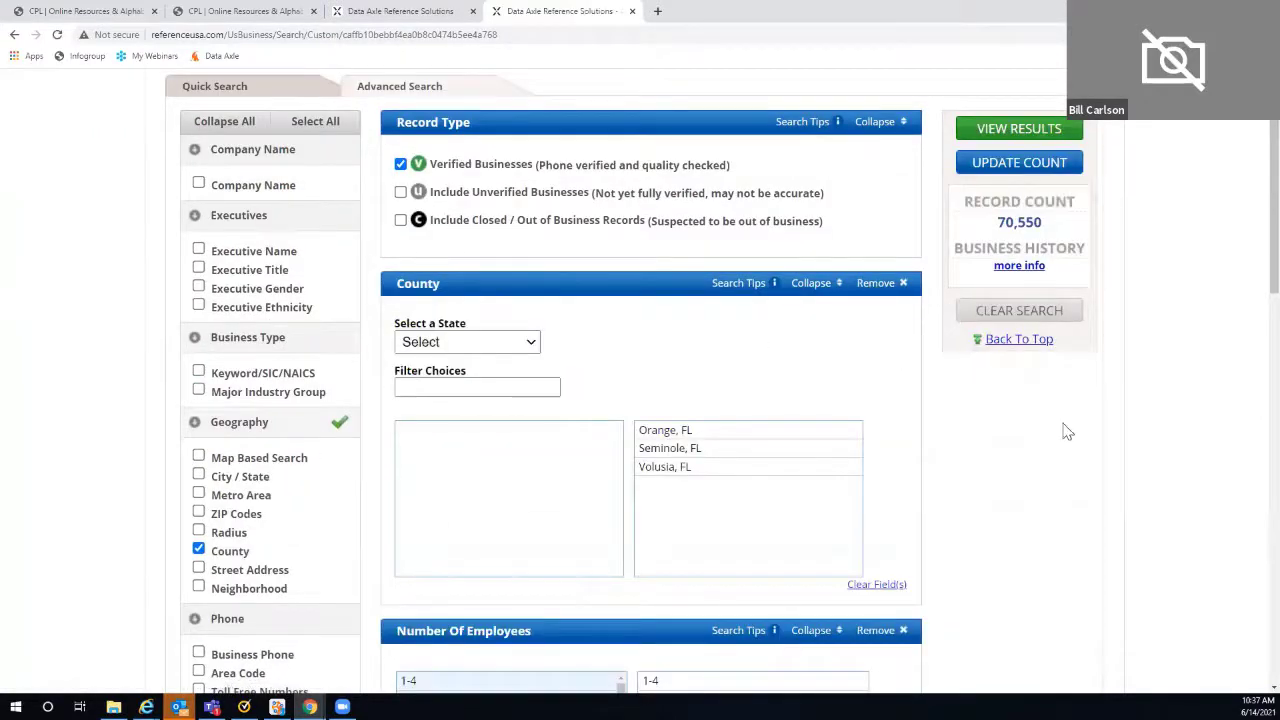
{"action": "left_click", "coordinate": [665, 450]}
{"action": "left_click", "coordinate": [666, 450]}
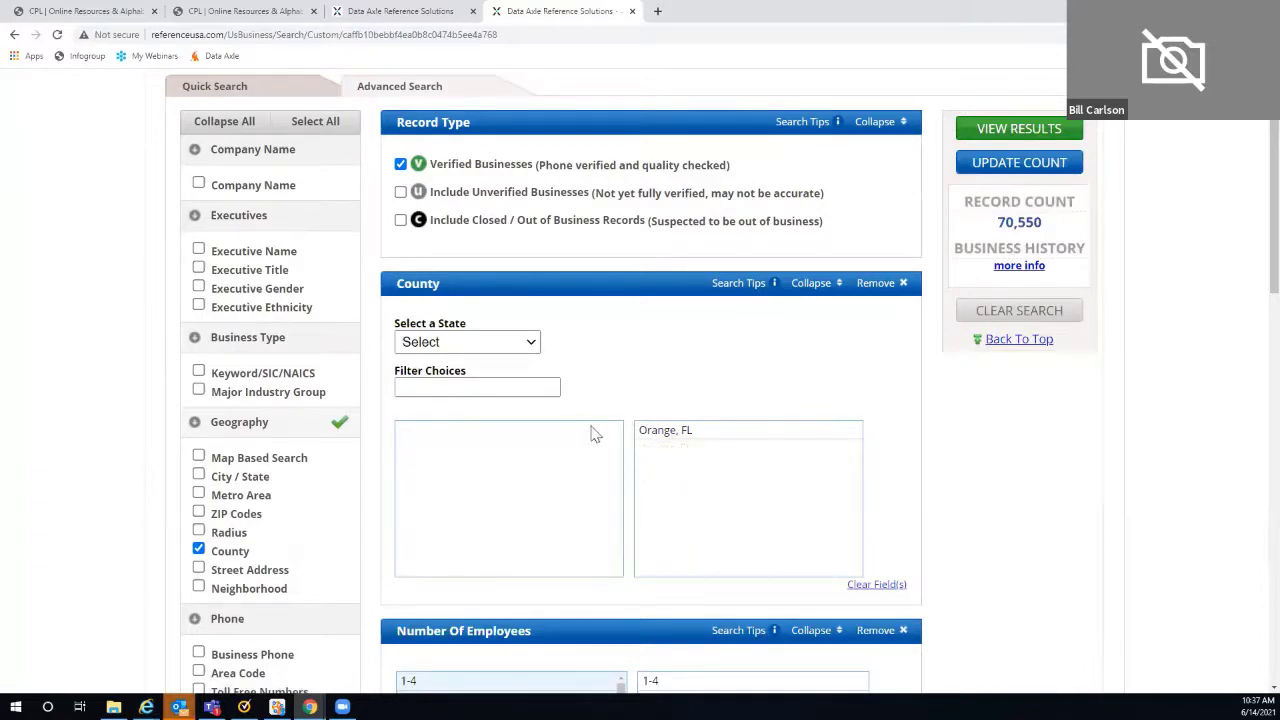
- Add a Company Name criterion for "Arbys" and update the record count
{"action": "left_click", "coordinate": [199, 186]}
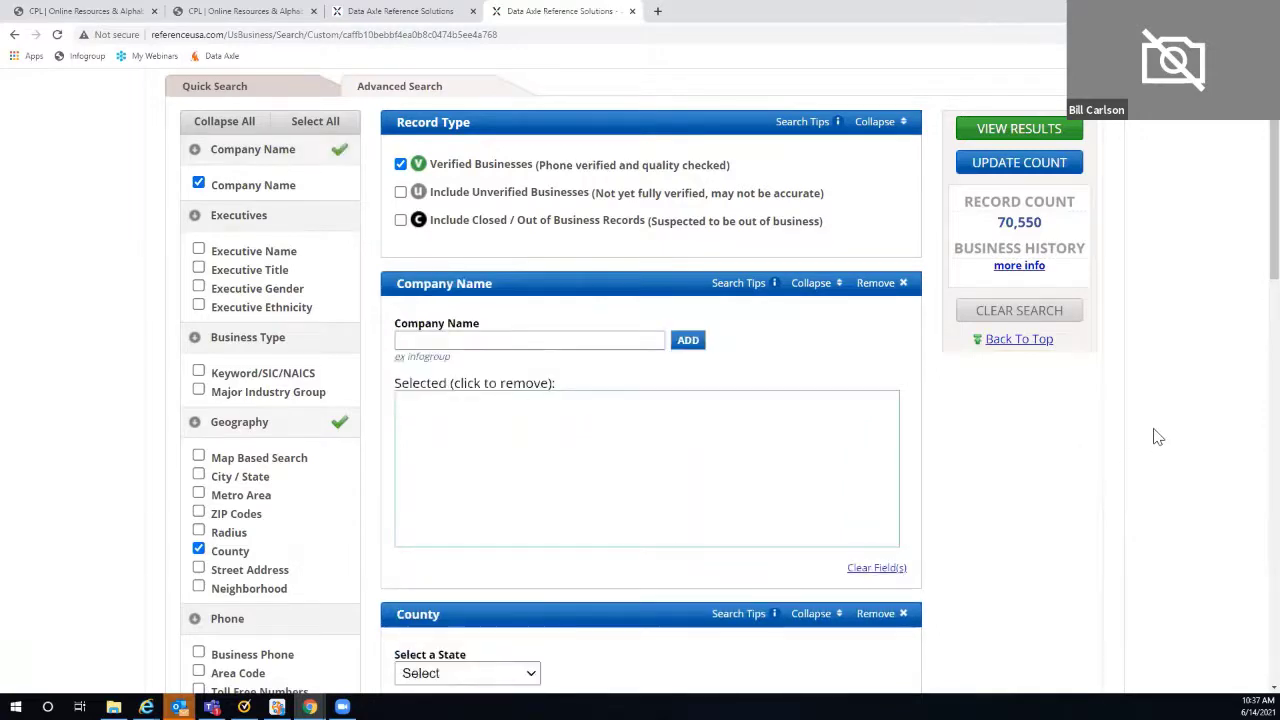
{"action": "left_click", "coordinate": [400, 337]}
{"action": "left_click", "coordinate": [400, 337]}
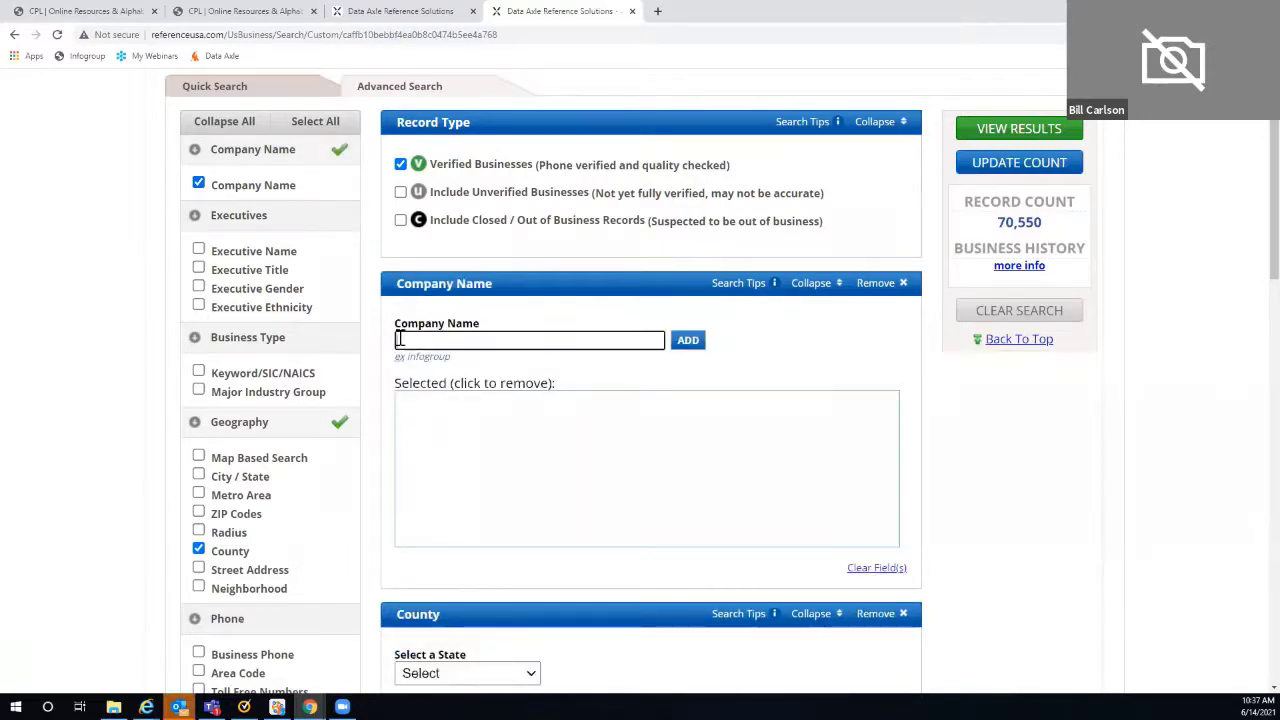
{"action": "type", "text": "Arbys"}
{"action": "left_click", "coordinate": [688, 342]}
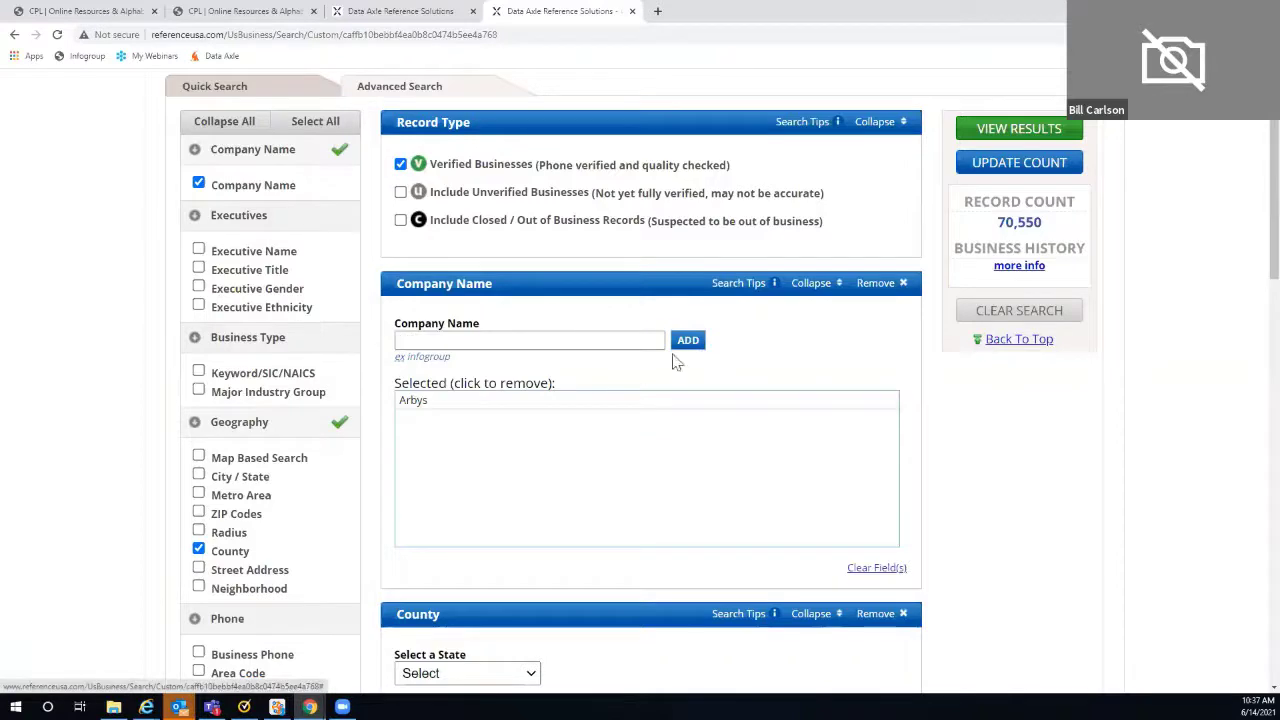
{"action": "left_click", "coordinate": [1017, 163]}
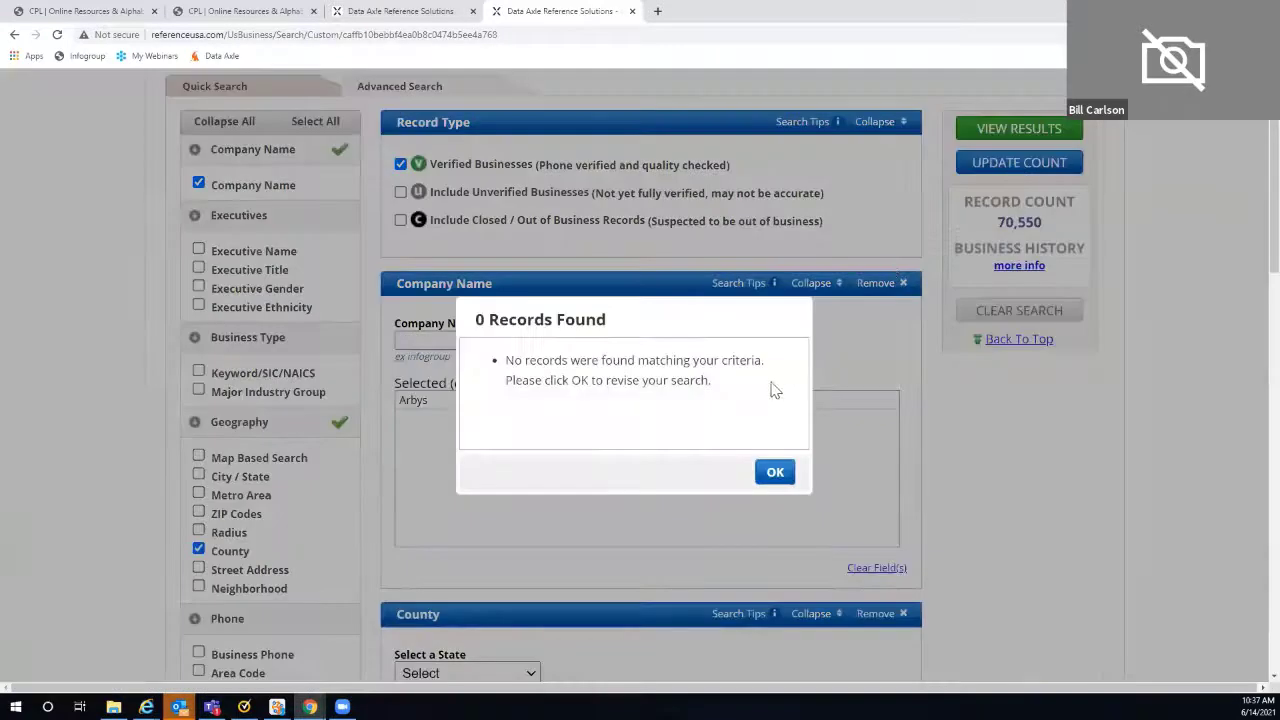
{"action": "left_click", "coordinate": [771, 472]}
- Remove the Number Of Employees, Sales Volume and Headquarter/Branch criteria, and view the results
{"action": "scroll", "coordinate": [1080, 466], "scroll_direction": "down", "scroll_amount": 1}
{"action": "scroll", "coordinate": [1080, 466], "scroll_direction": "down", "scroll_amount": 6}
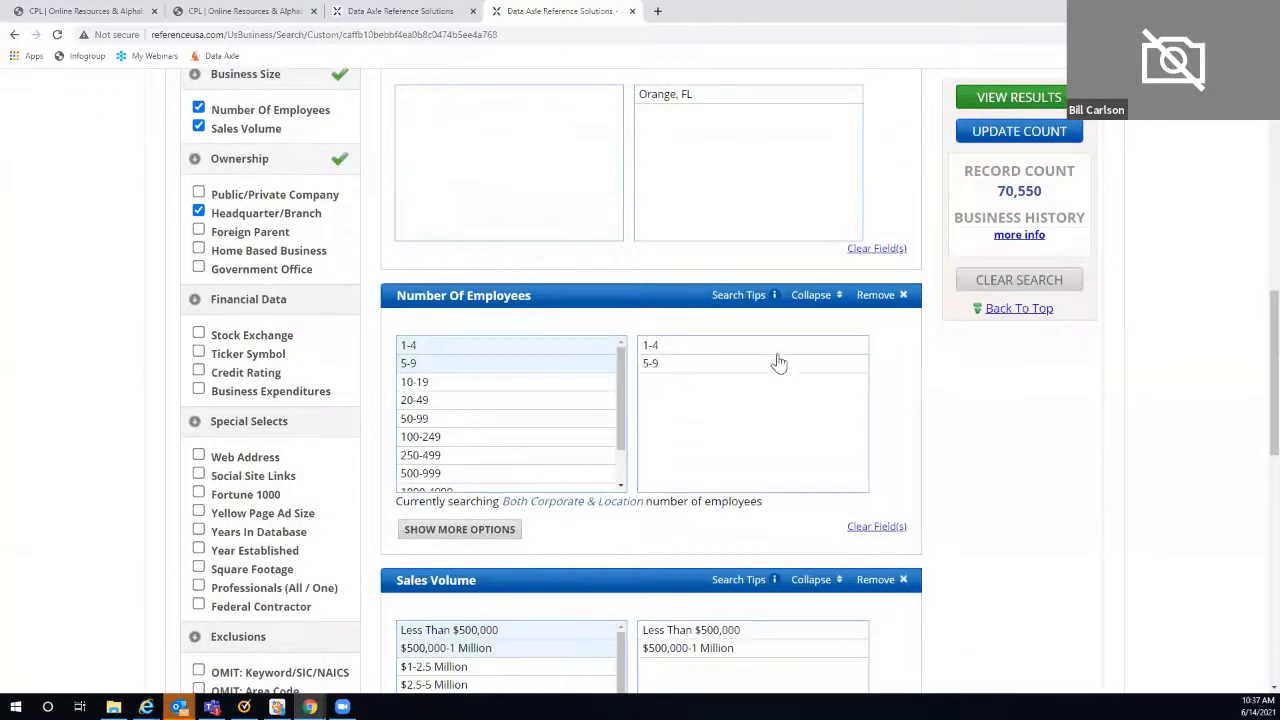
{"action": "left_click", "coordinate": [876, 295]}
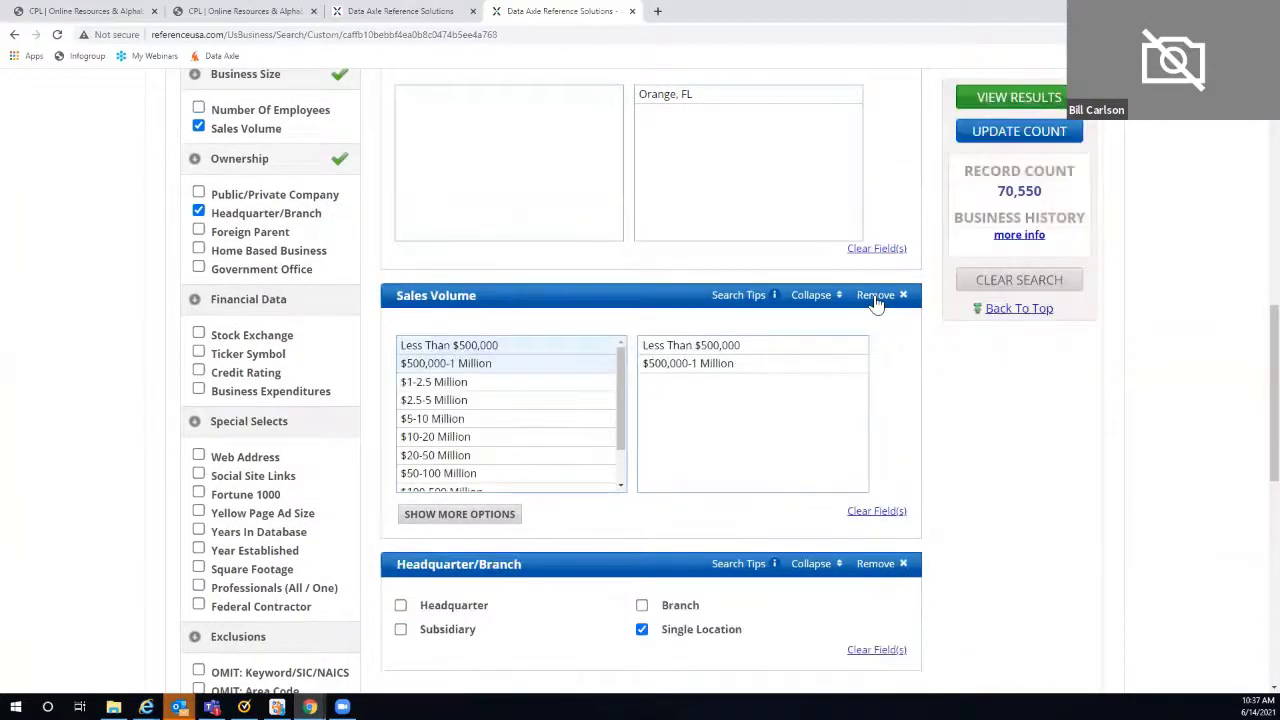
{"action": "left_click", "coordinate": [876, 297]}
{"action": "left_click", "coordinate": [872, 296]}
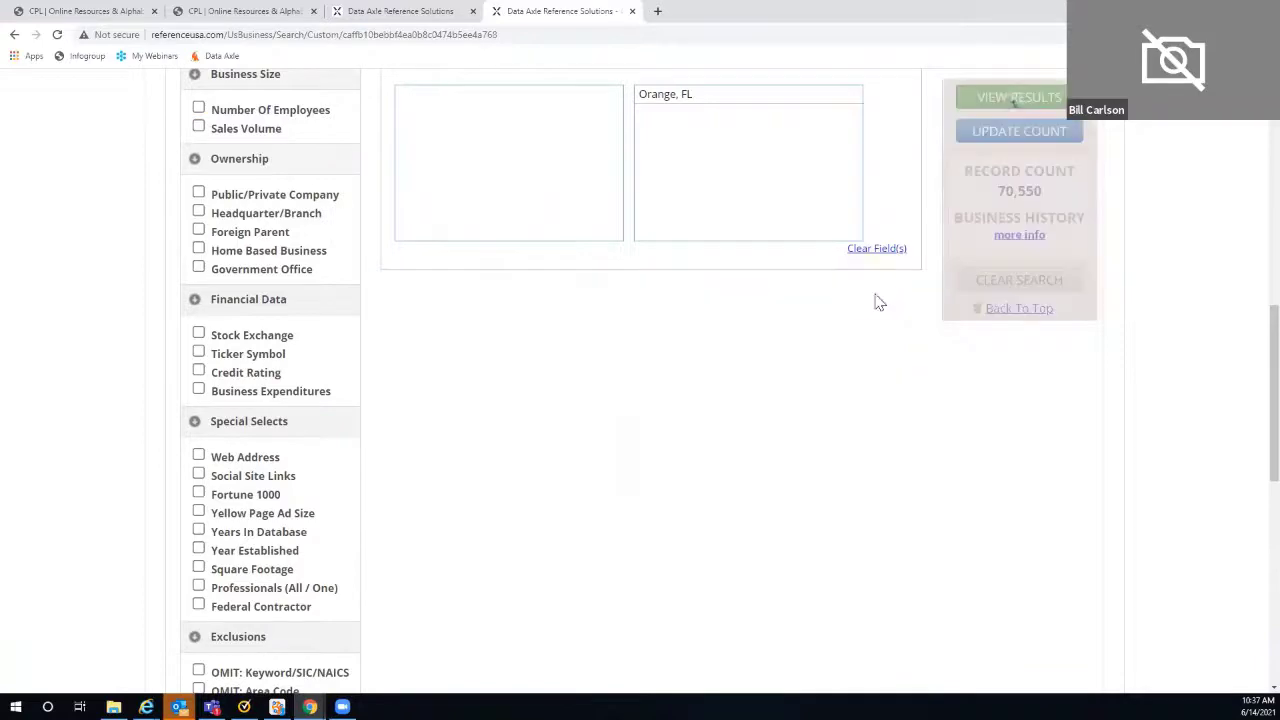
{"action": "left_click", "coordinate": [1009, 97]}
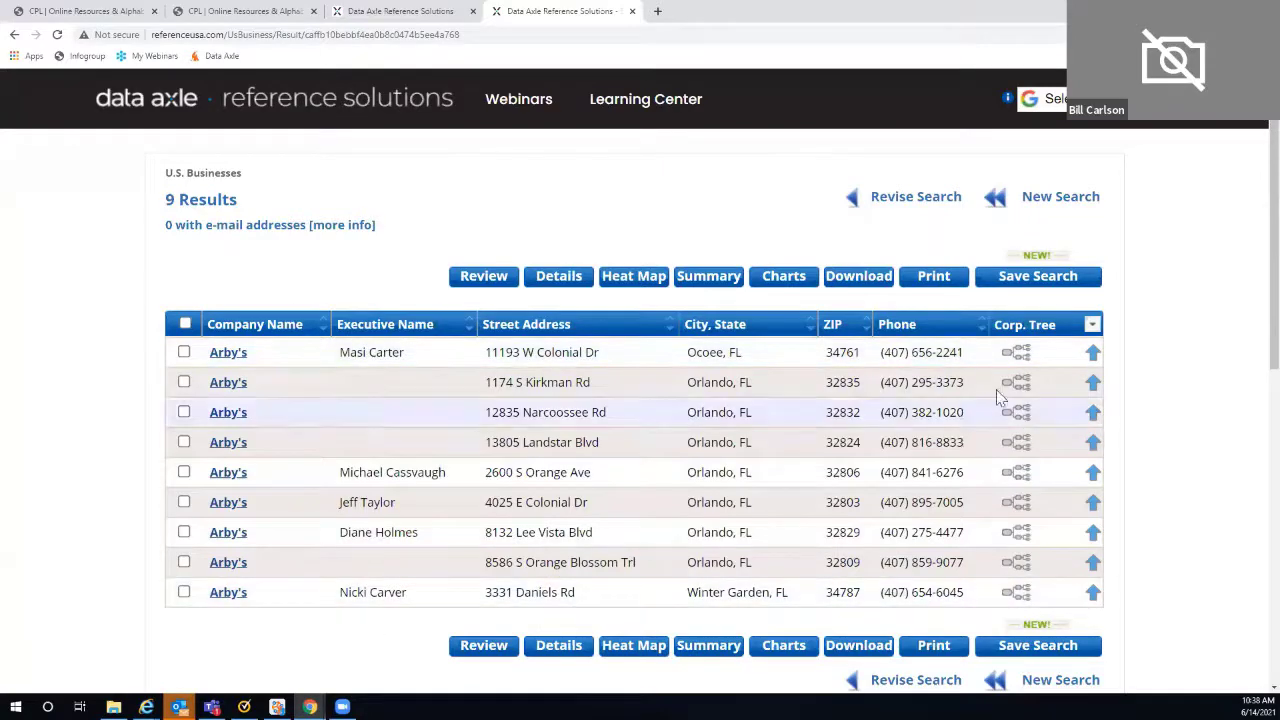
- Show executive titles in the final column of the results table, and switch that column back to Corp. Tree
{"action": "left_click", "coordinate": [1092, 326]}
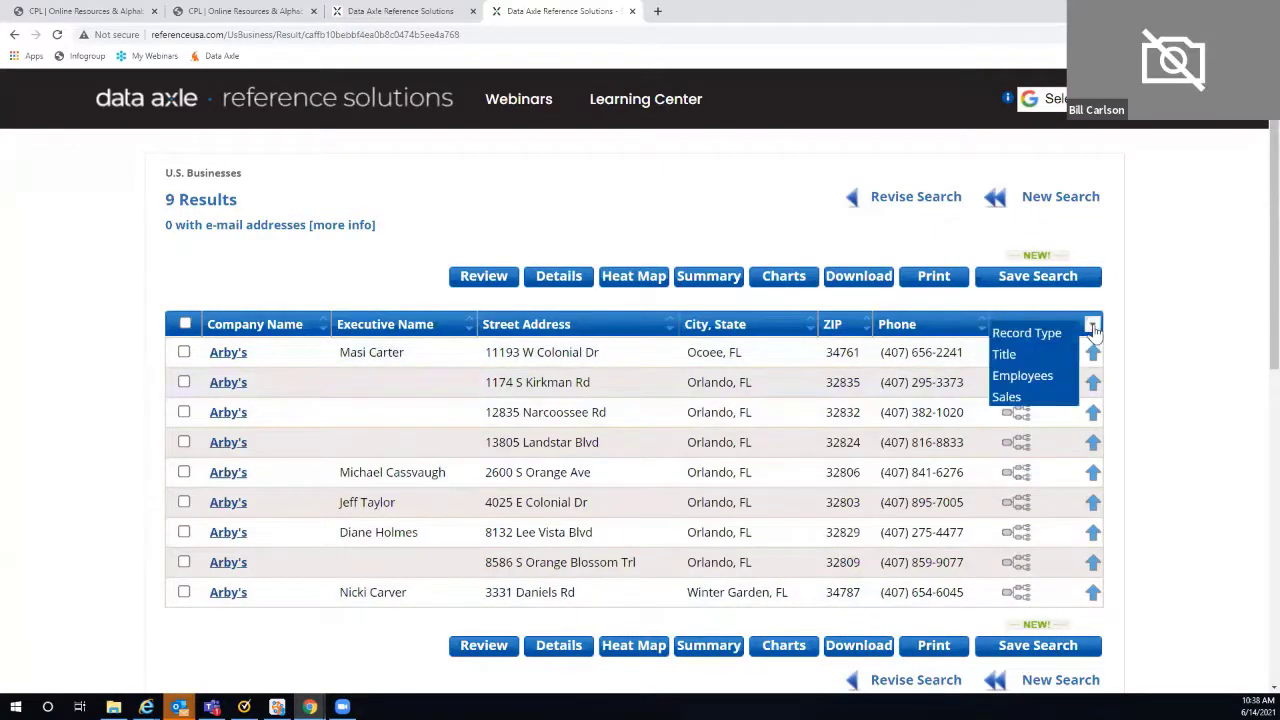
{"action": "left_click", "coordinate": [1005, 357]}
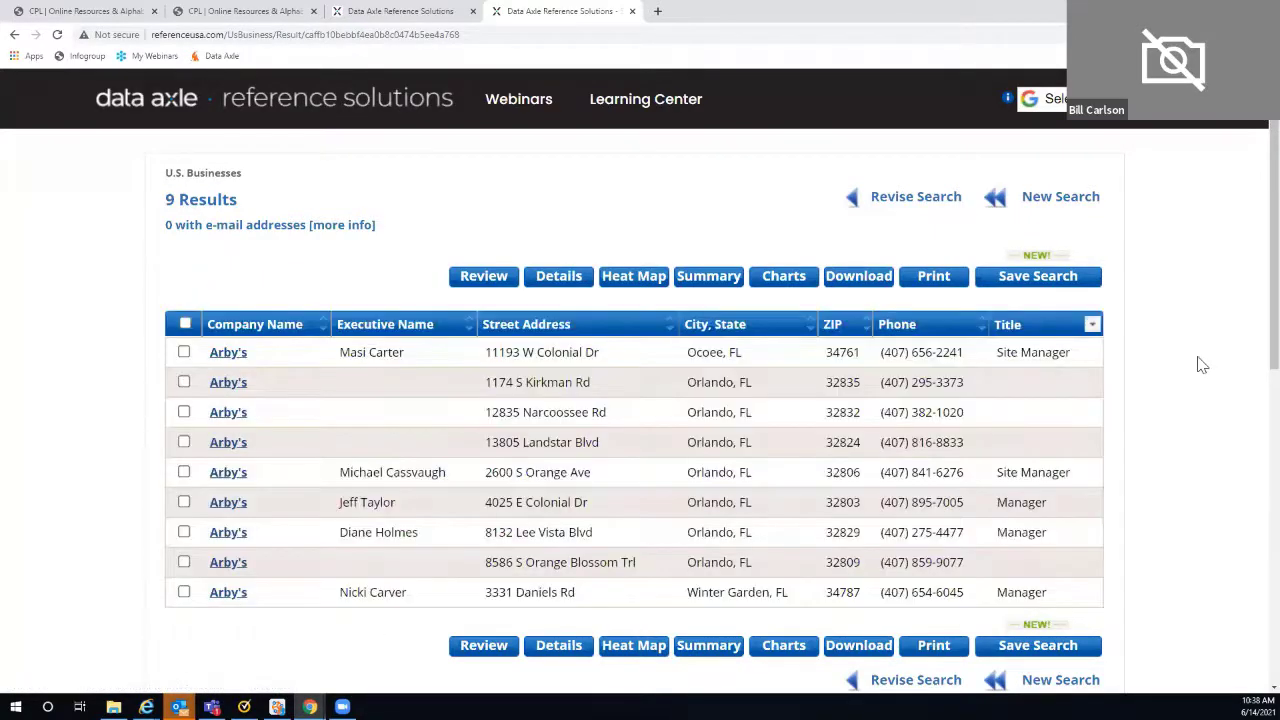
{"action": "left_click", "coordinate": [1093, 327]}
{"action": "left_click", "coordinate": [1021, 369]}
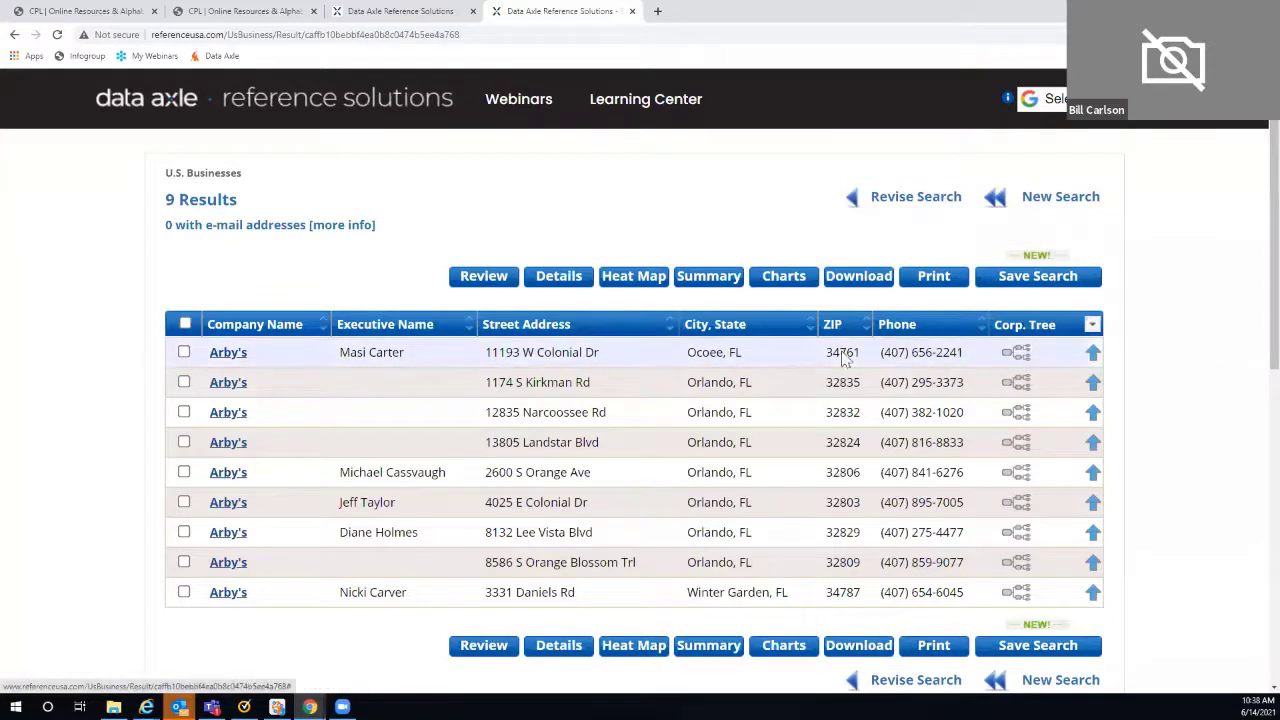
- Select the Arby's record in Ocoee, FL, view its details and open its corporate tree
{"action": "left_click", "coordinate": [184, 352]}
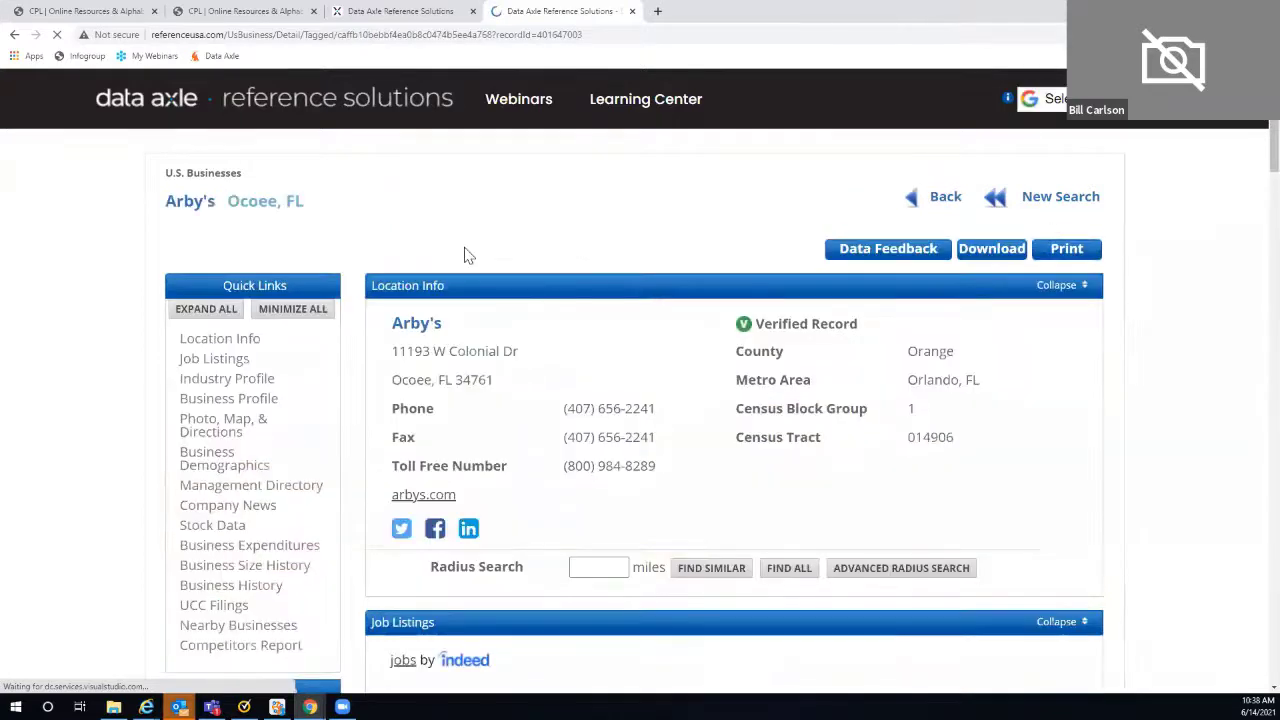
{"action": "scroll", "coordinate": [366, 255], "scroll_direction": "down", "scroll_amount": 5}
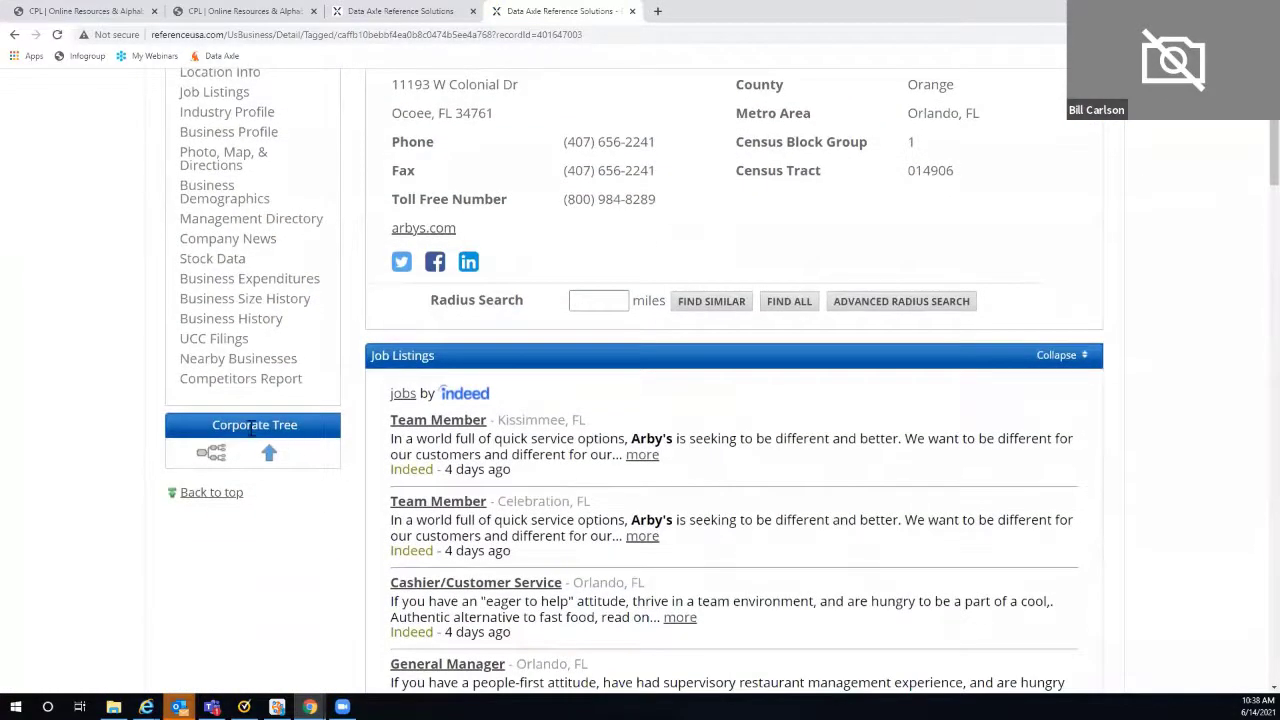
{"action": "left_click", "coordinate": [210, 455]}
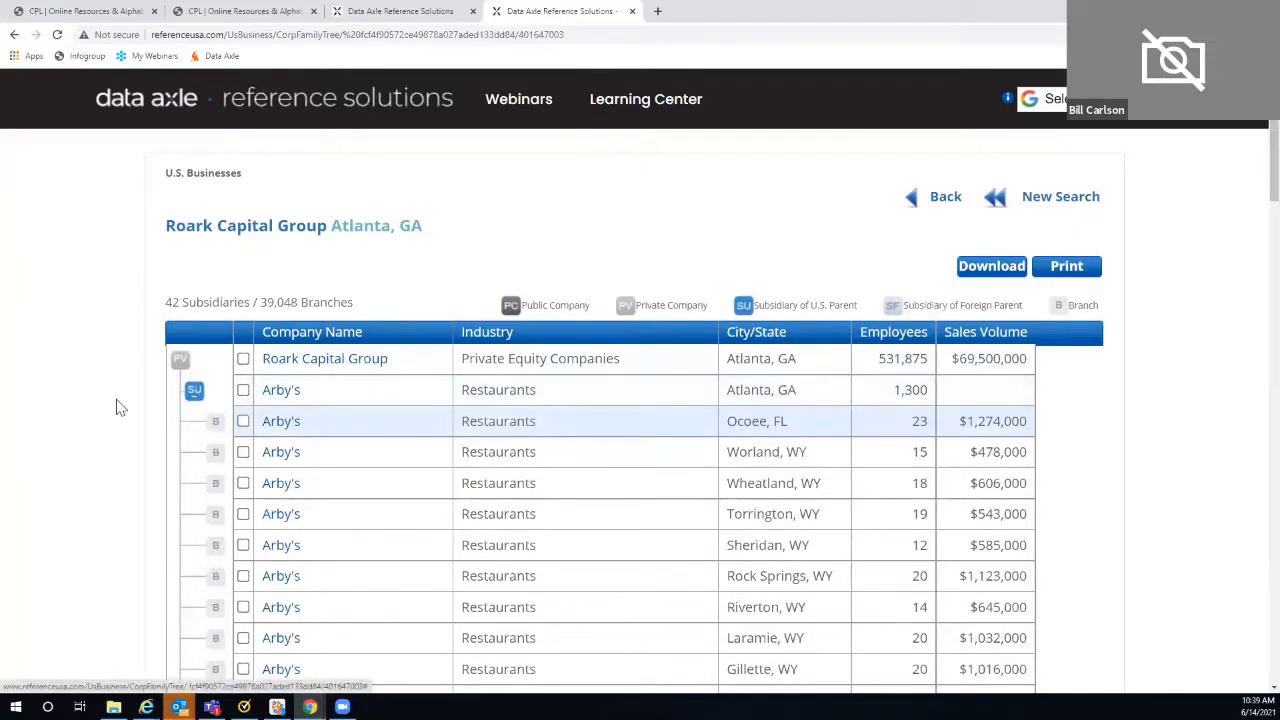
- Collapse the Arby's branches in the Roark Capital Group tree, examine the list of subsidiaries, and return to the Ocoee record
{"action": "scroll", "coordinate": [118, 407], "scroll_direction": "down", "scroll_amount": 1}
{"action": "scroll", "coordinate": [118, 407], "scroll_direction": "down", "scroll_amount": 2}
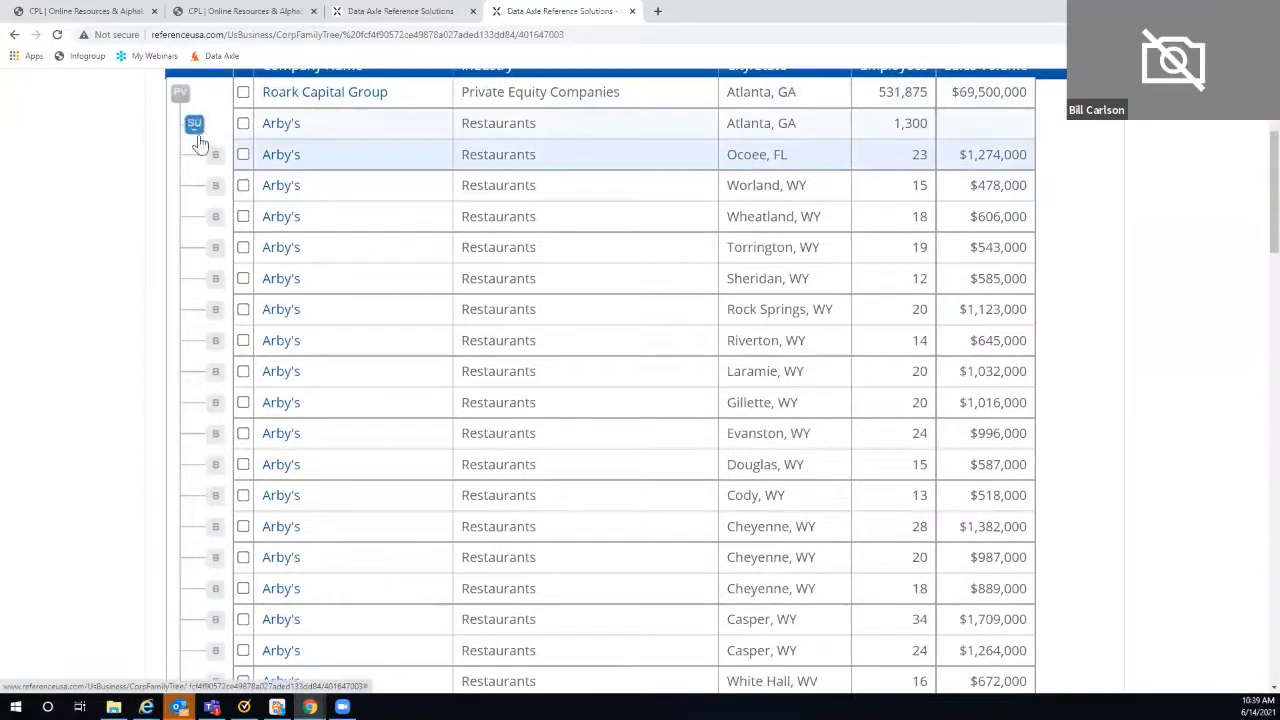
{"action": "left_click", "coordinate": [194, 130]}
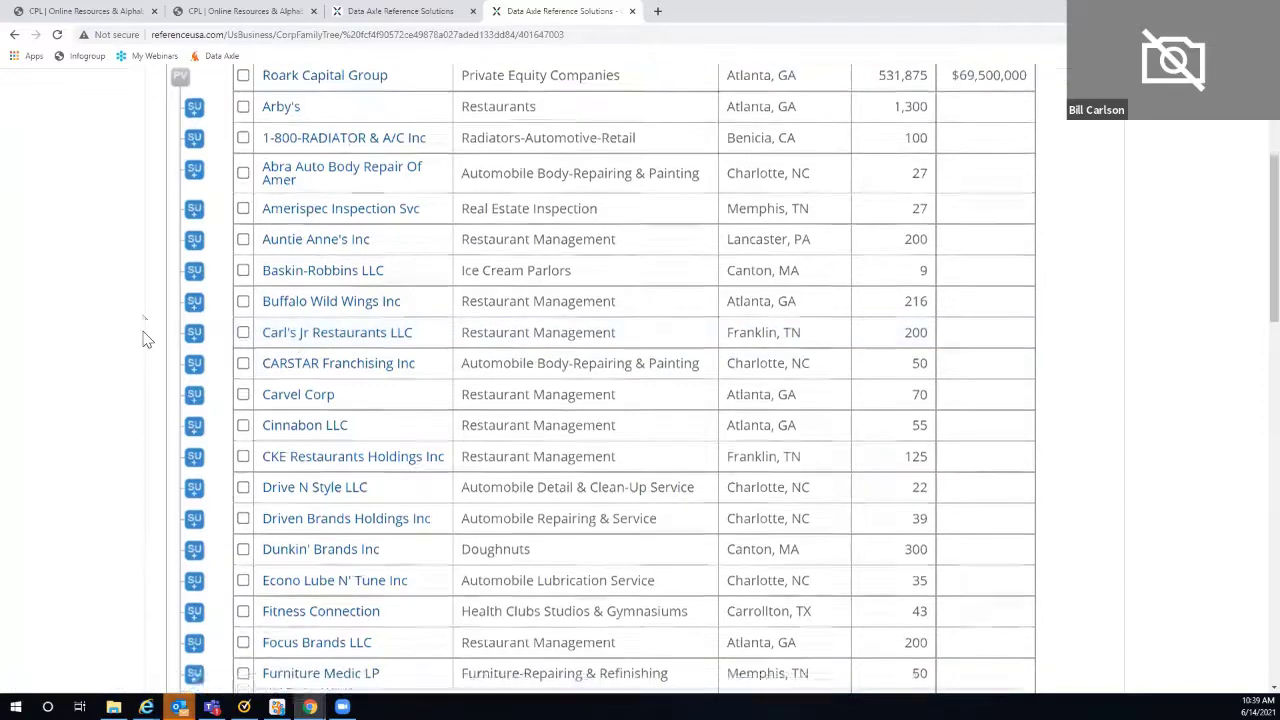
{"action": "scroll", "coordinate": [148, 337], "scroll_direction": "down", "scroll_amount": 5}
{"action": "scroll", "coordinate": [148, 337], "scroll_direction": "down", "scroll_amount": 1}
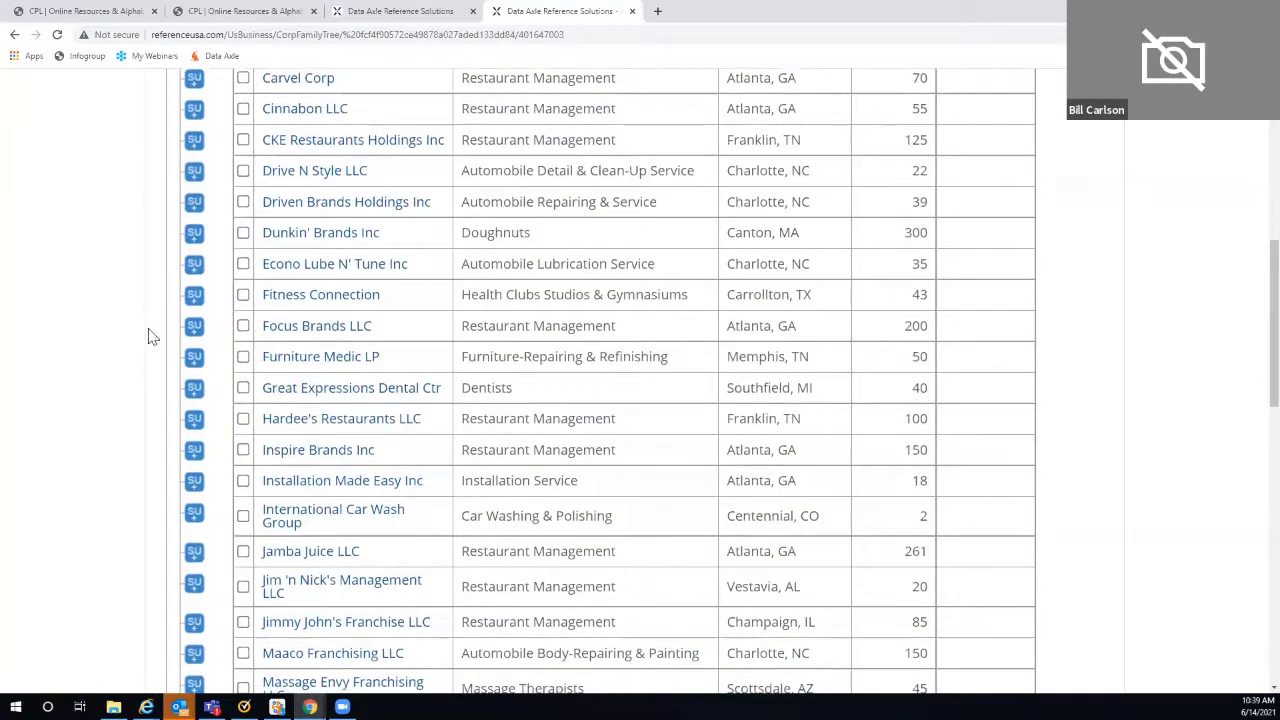
{"action": "scroll", "coordinate": [150, 334], "scroll_direction": "down", "scroll_amount": 2}
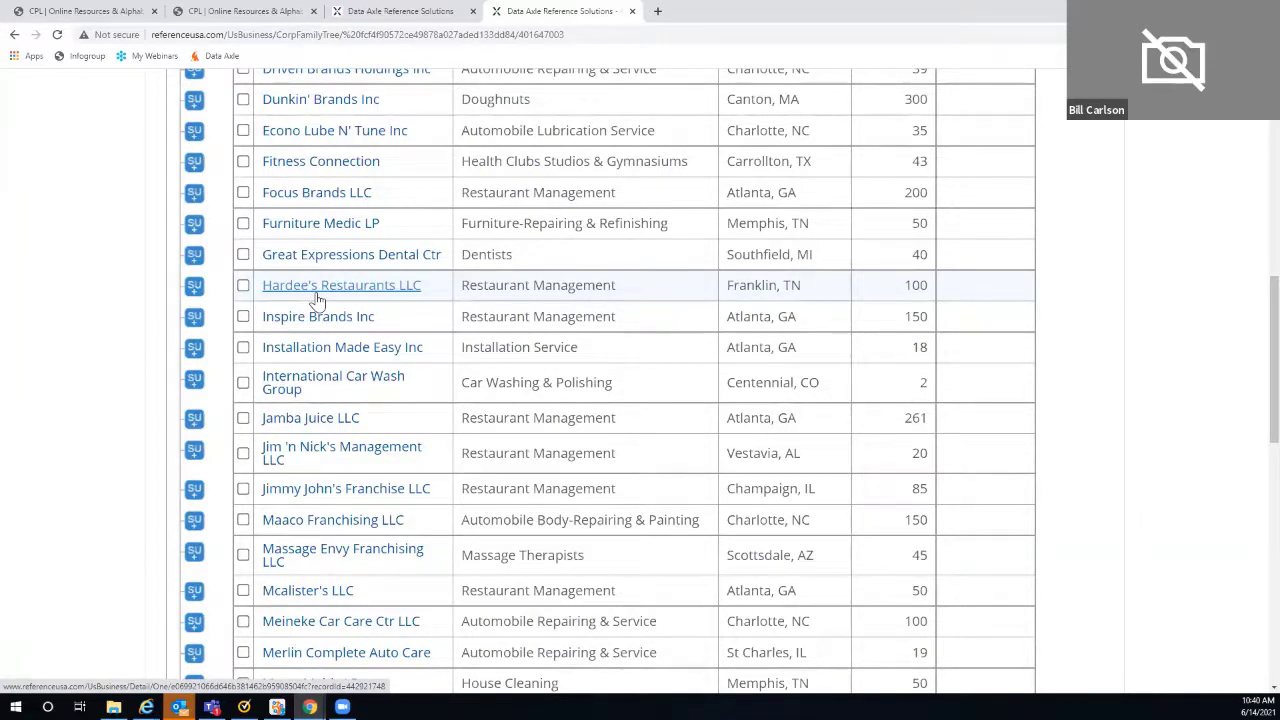
{"action": "scroll", "coordinate": [306, 290], "scroll_direction": "up", "scroll_amount": 10}
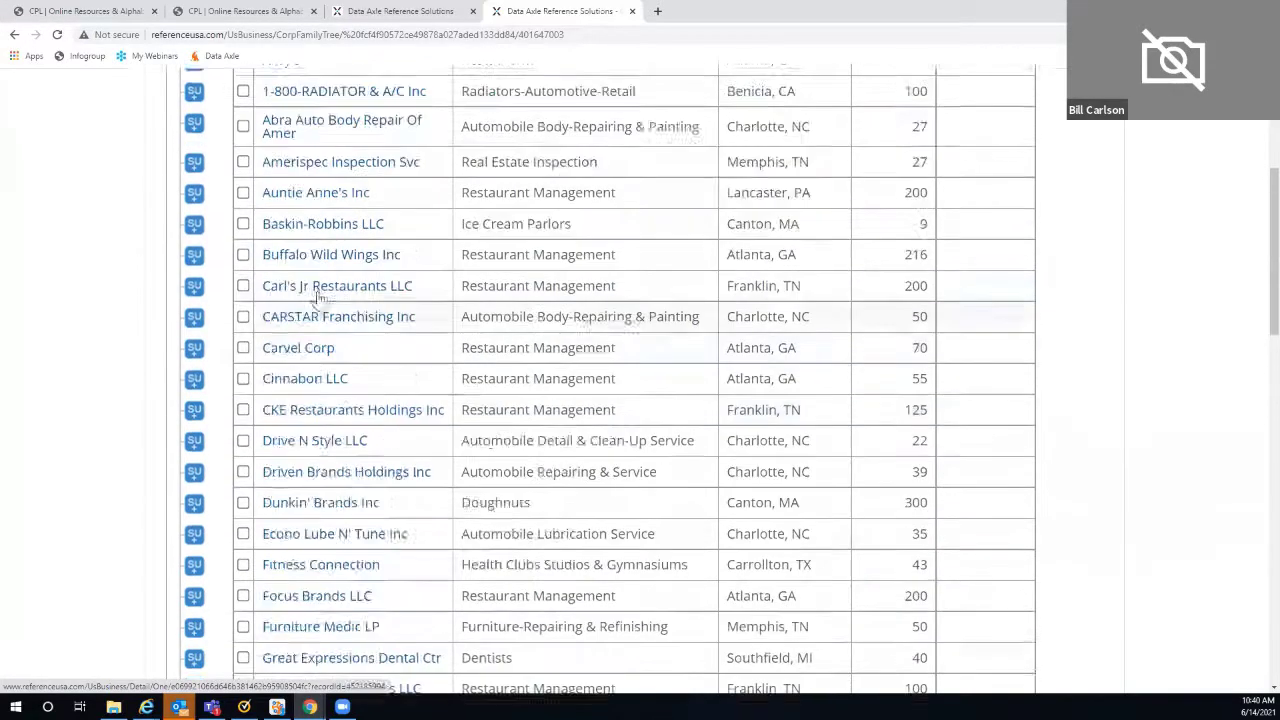
{"action": "left_click", "coordinate": [944, 197]}
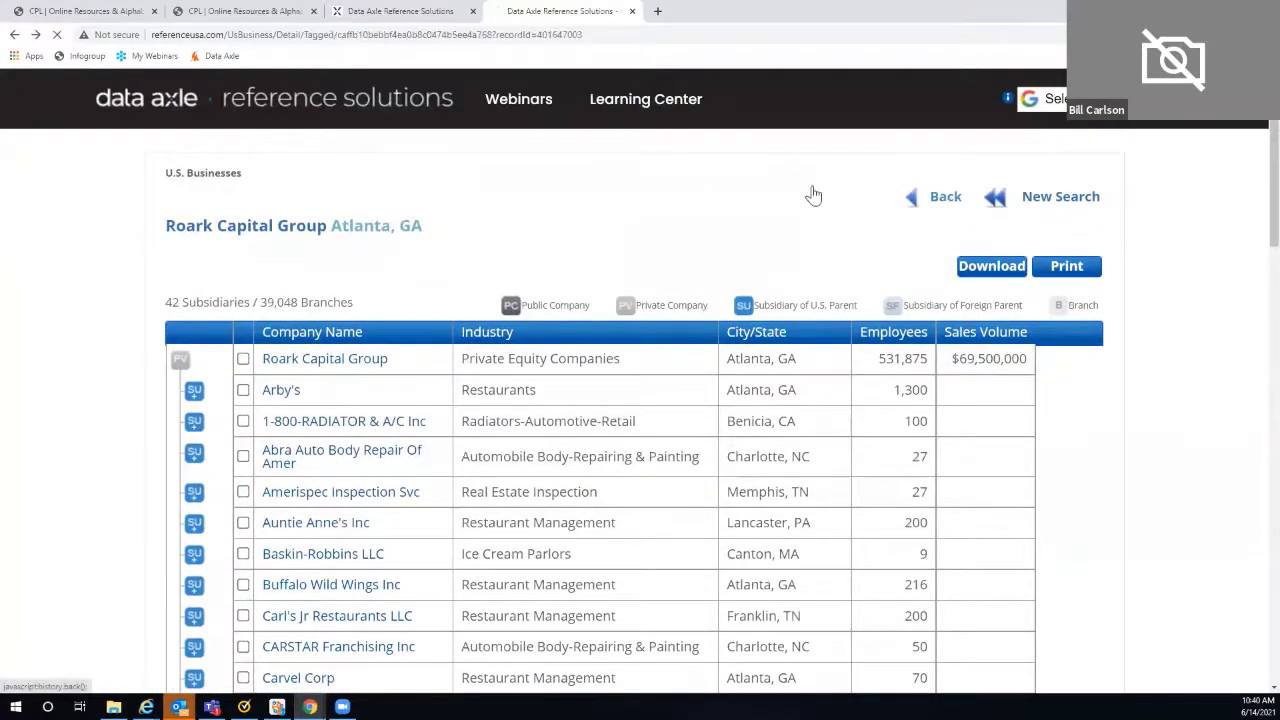
- Examine the Arby's record's location information, job listings, industry profile and business profile
{"action": "scroll", "coordinate": [597, 200], "scroll_direction": "up", "scroll_amount": 2}
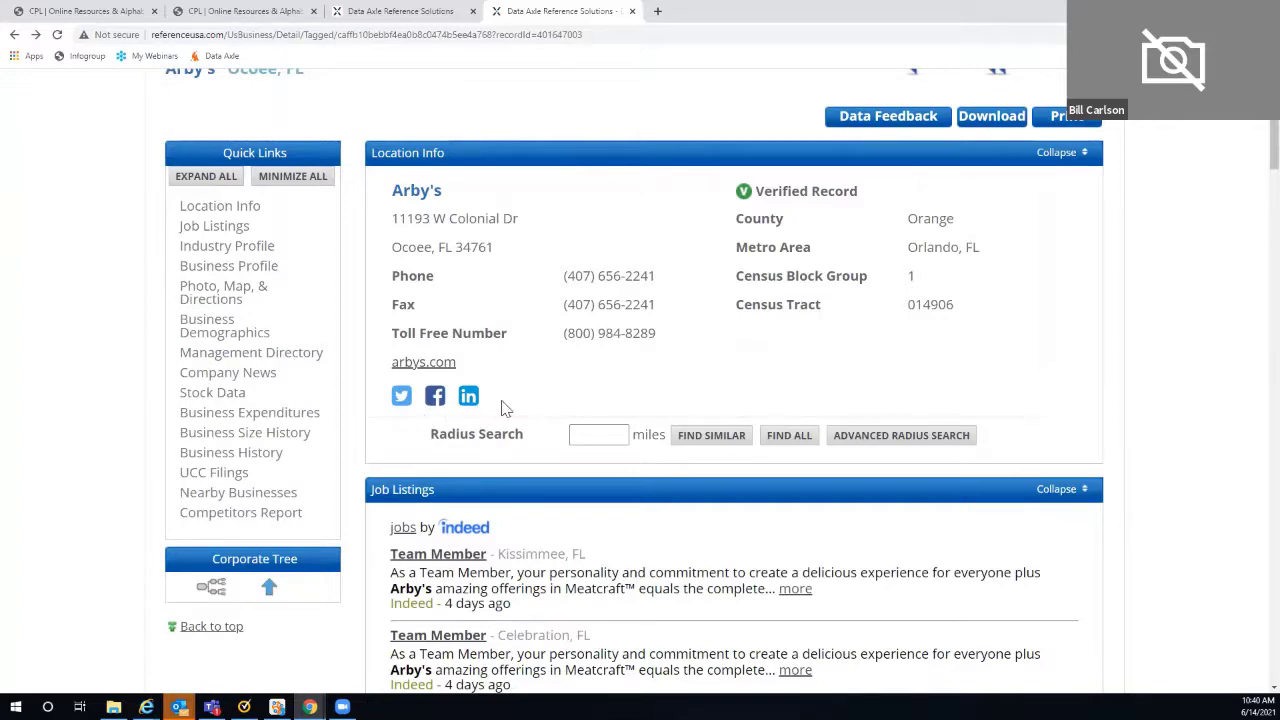
{"action": "scroll", "coordinate": [1168, 353], "scroll_direction": "down", "scroll_amount": 2}
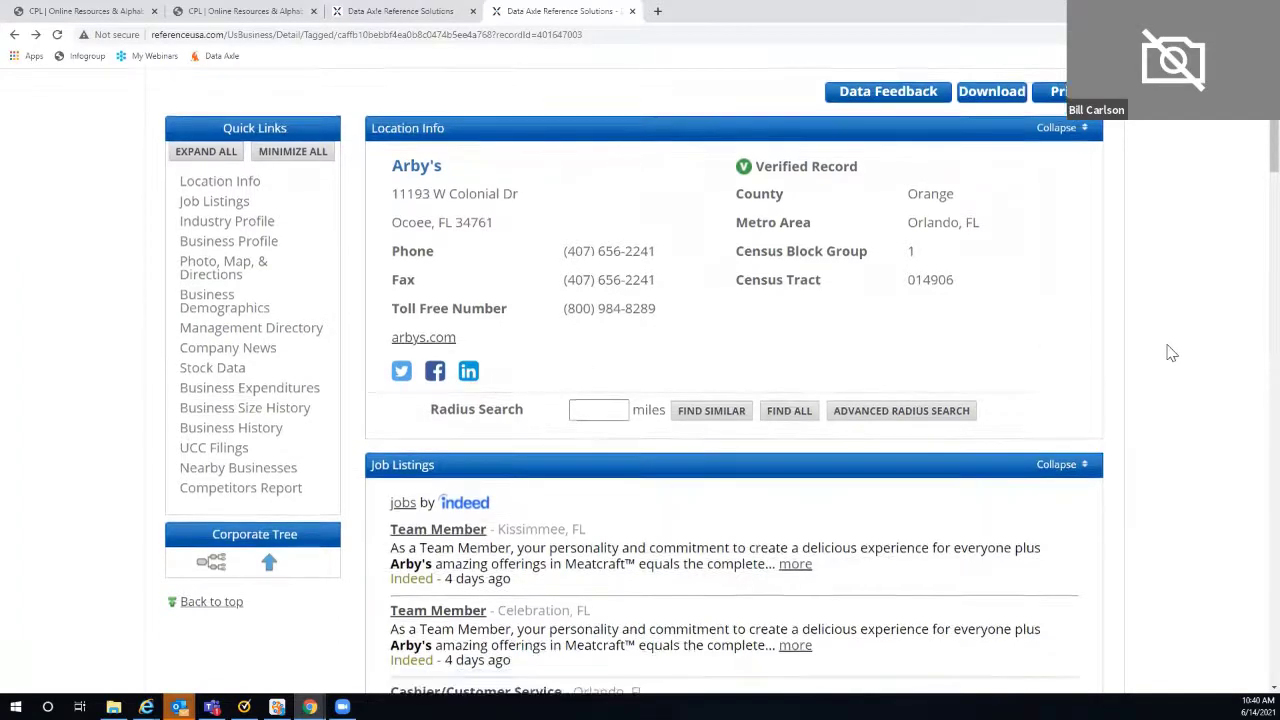
{"action": "scroll", "coordinate": [1172, 352], "scroll_direction": "down", "scroll_amount": 1}
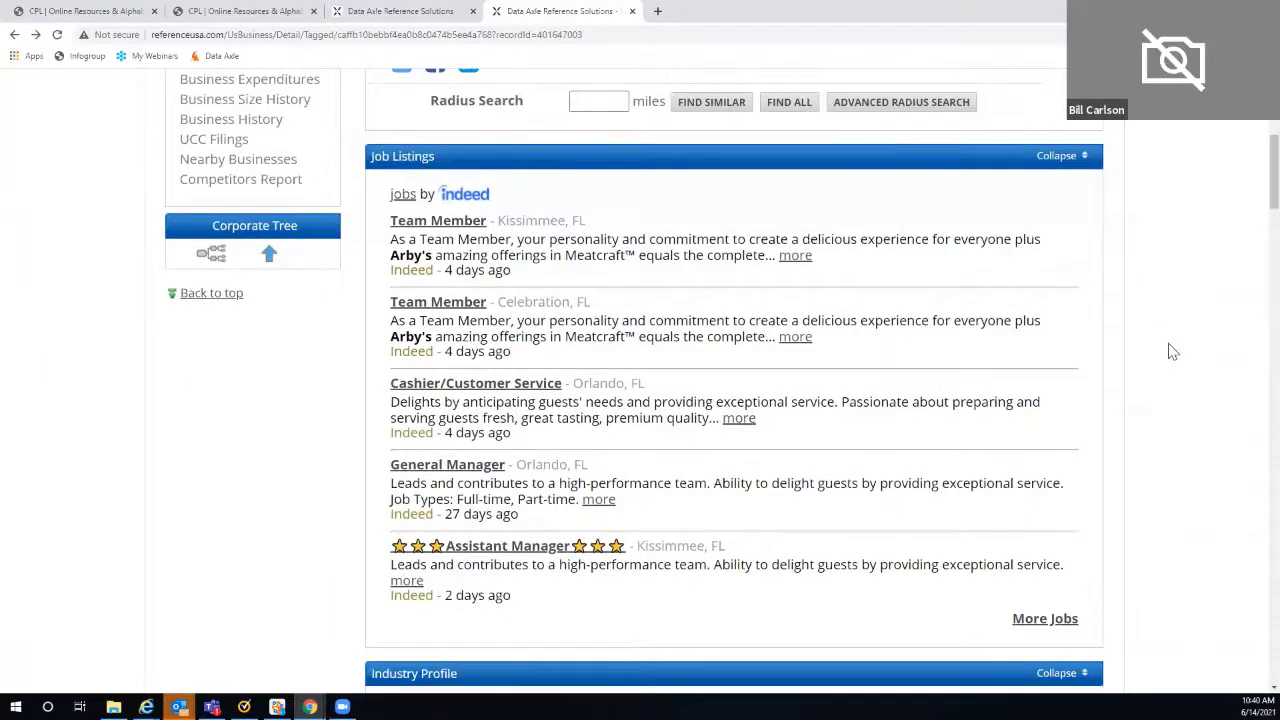
{"action": "scroll", "coordinate": [1172, 352], "scroll_direction": "down", "scroll_amount": 5}
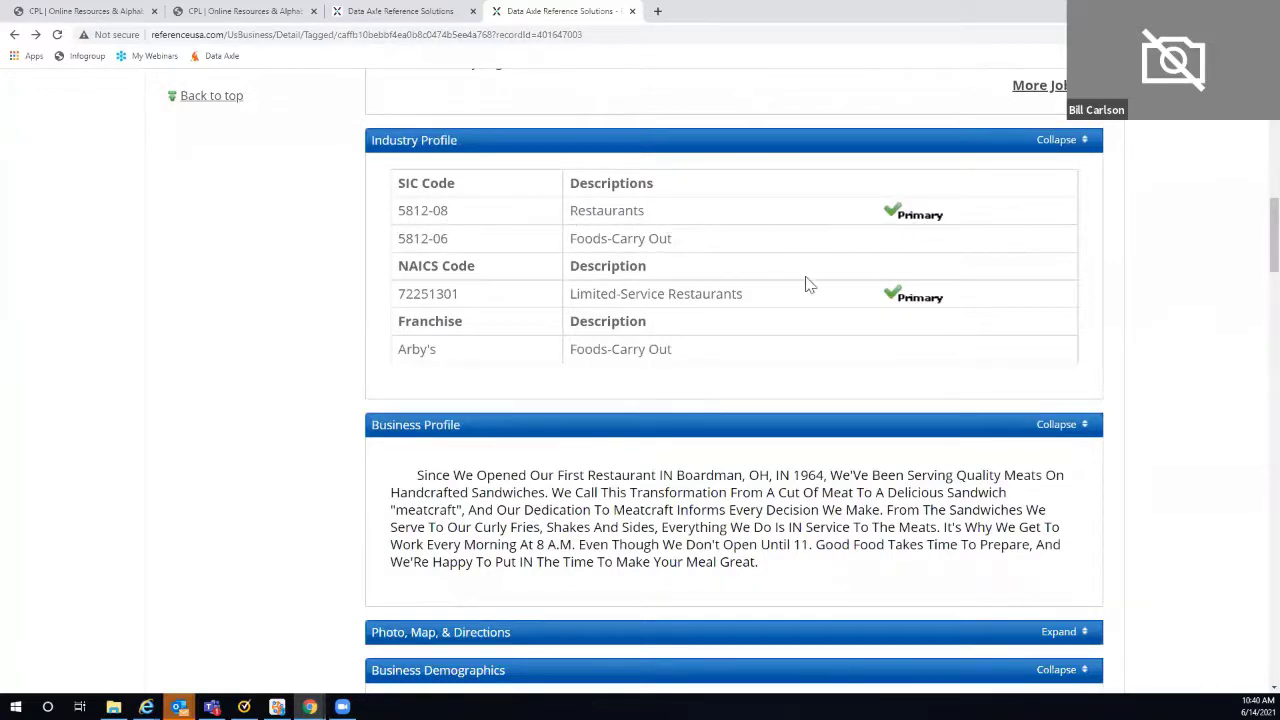
{"action": "scroll", "coordinate": [1201, 278], "scroll_direction": "down", "scroll_amount": 2}
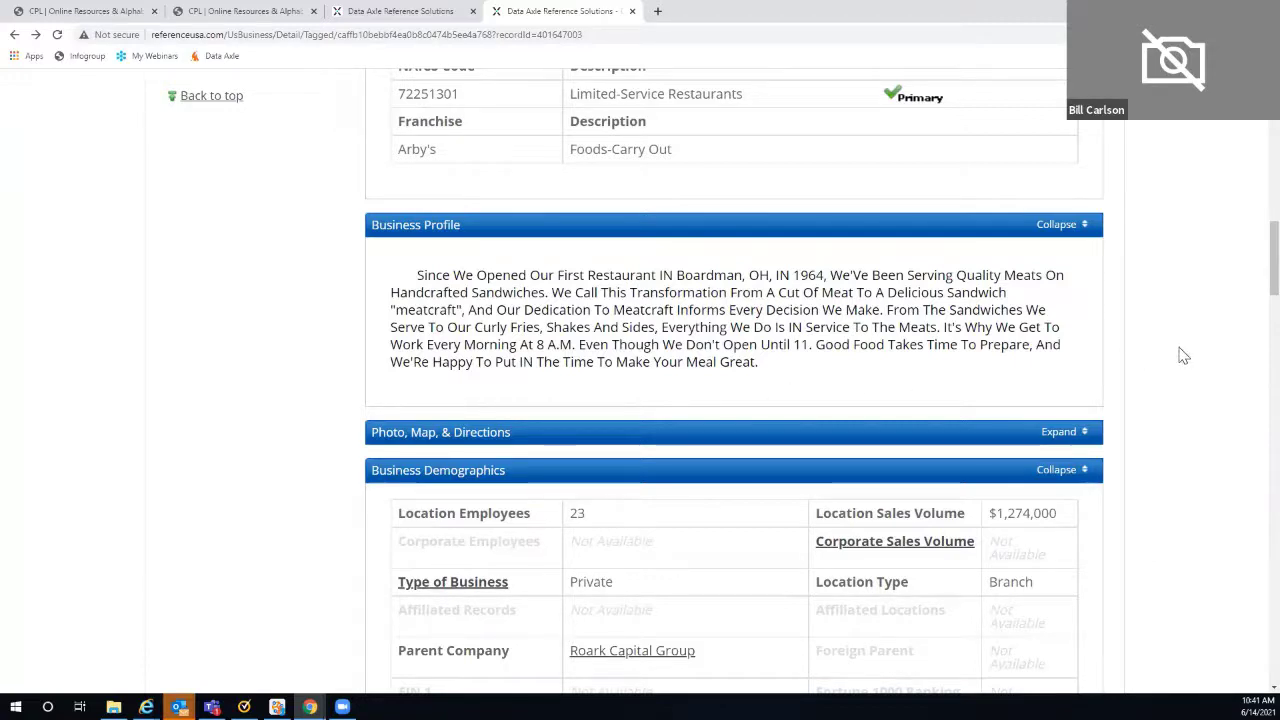
{"action": "scroll", "coordinate": [1177, 354], "scroll_direction": "down", "scroll_amount": 2}
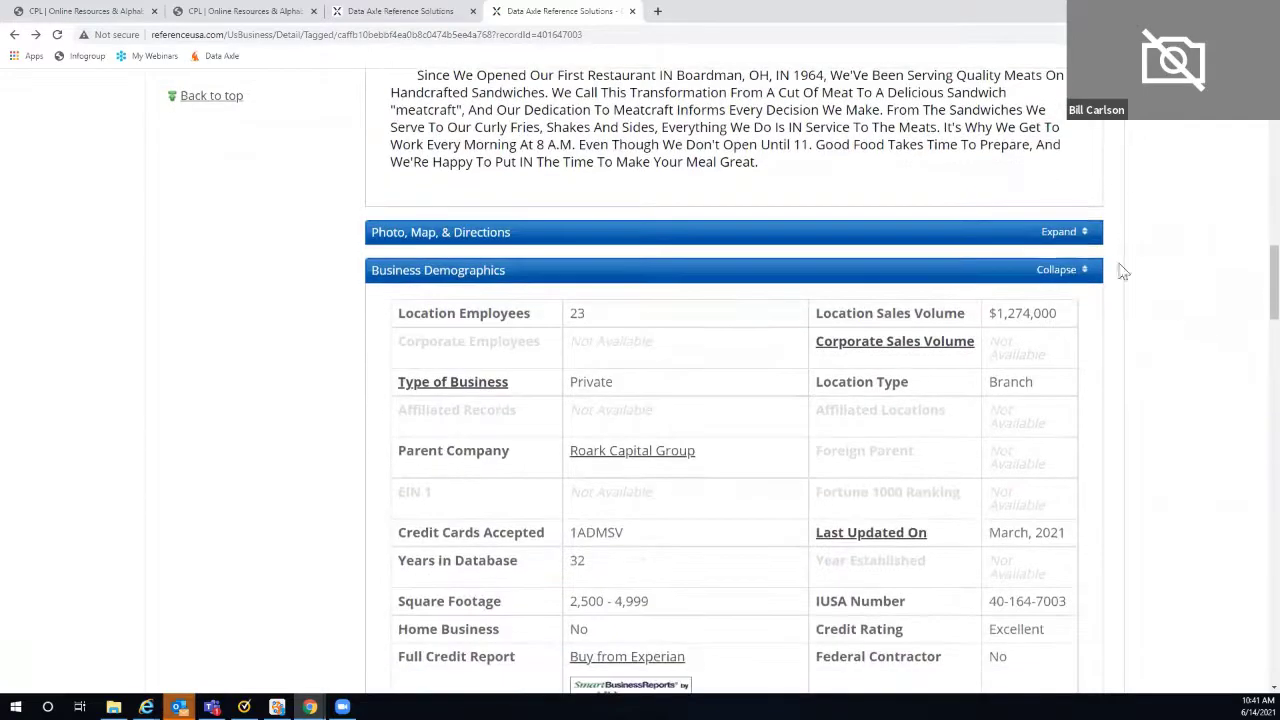
- Expand the Photo, Map, & Directions section and examine the location map, business demographics and hours of operation
{"action": "left_click", "coordinate": [1059, 233]}
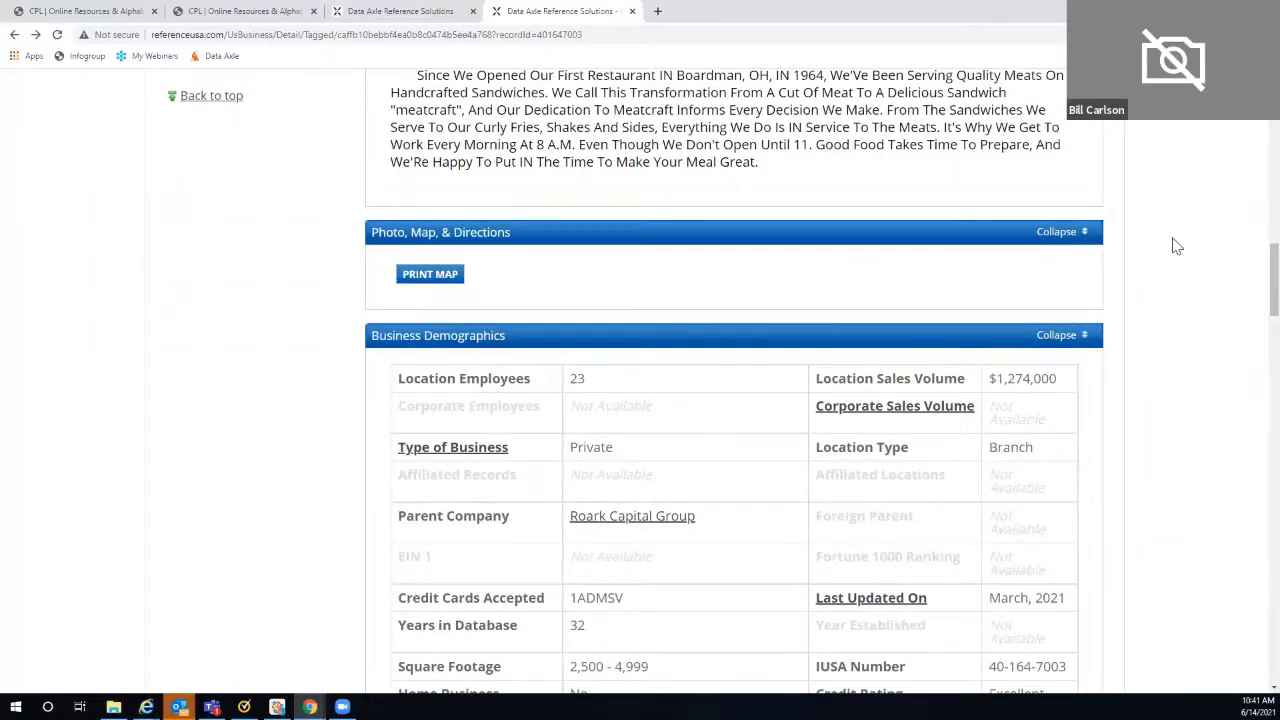
{"action": "scroll", "coordinate": [1177, 244], "scroll_direction": "down", "scroll_amount": 1}
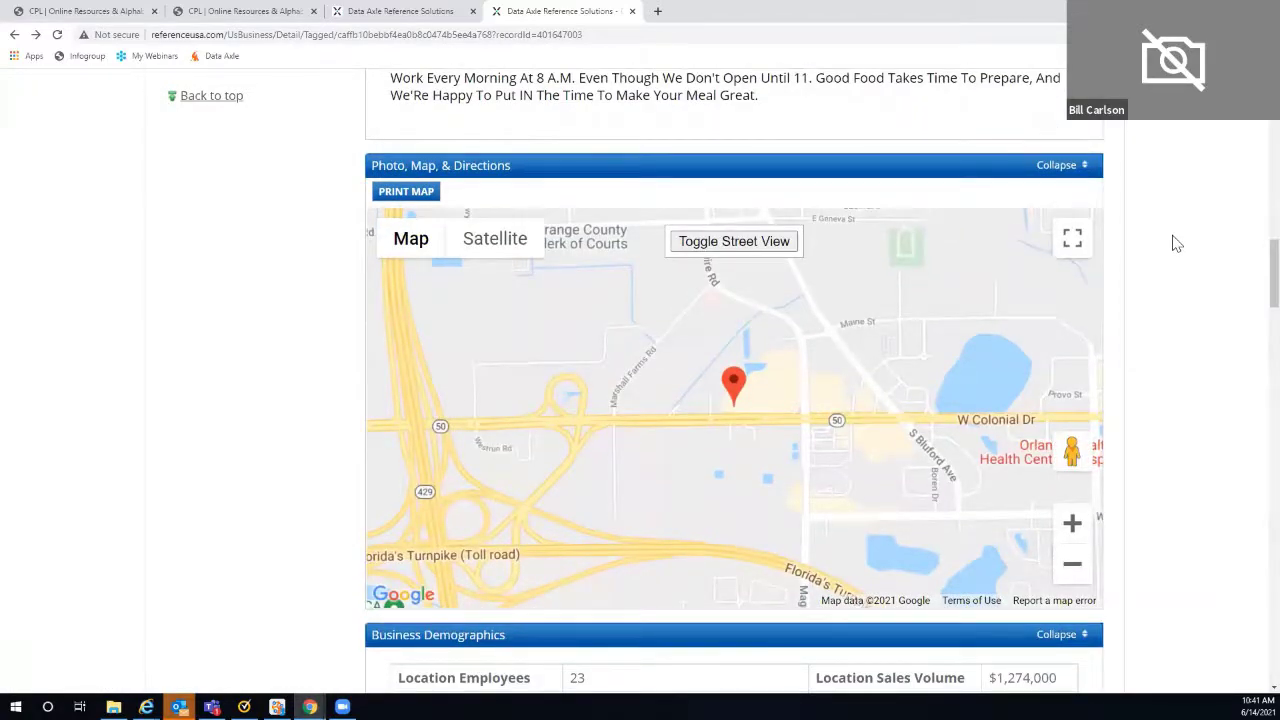
{"action": "scroll", "coordinate": [1177, 244], "scroll_direction": "down", "scroll_amount": 5}
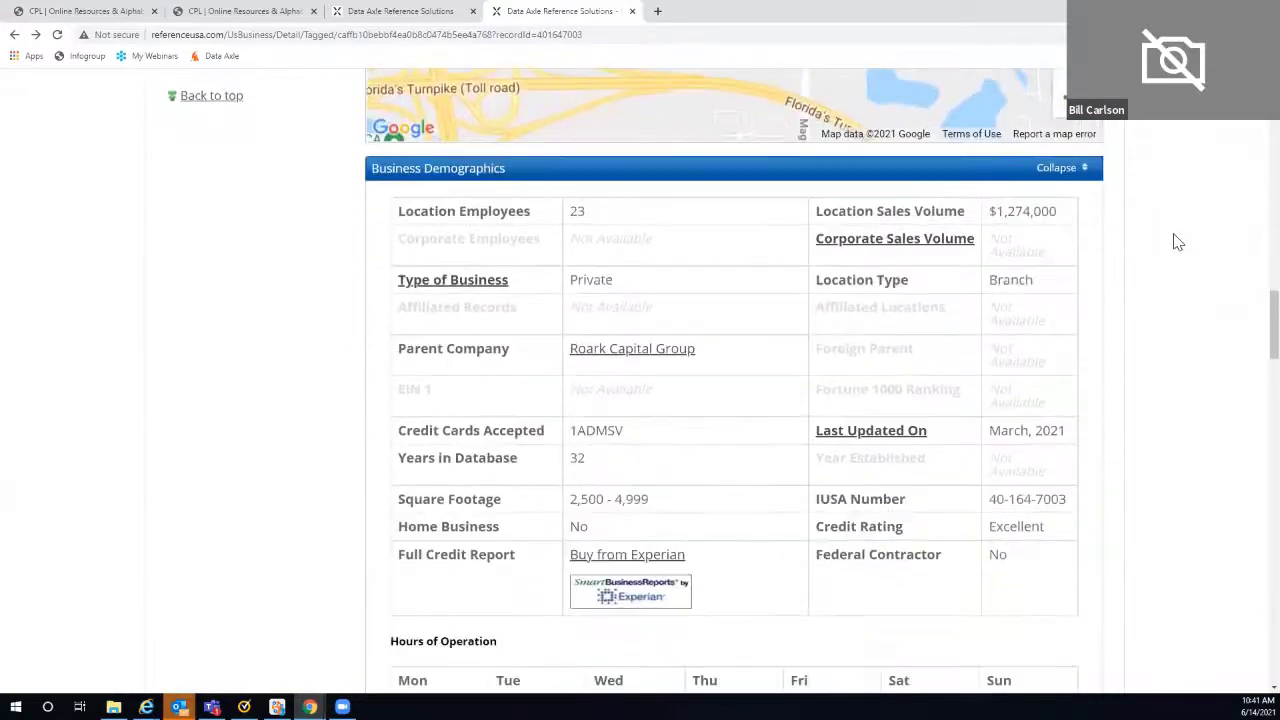
{"action": "scroll", "coordinate": [1177, 244], "scroll_direction": "down", "scroll_amount": 1}
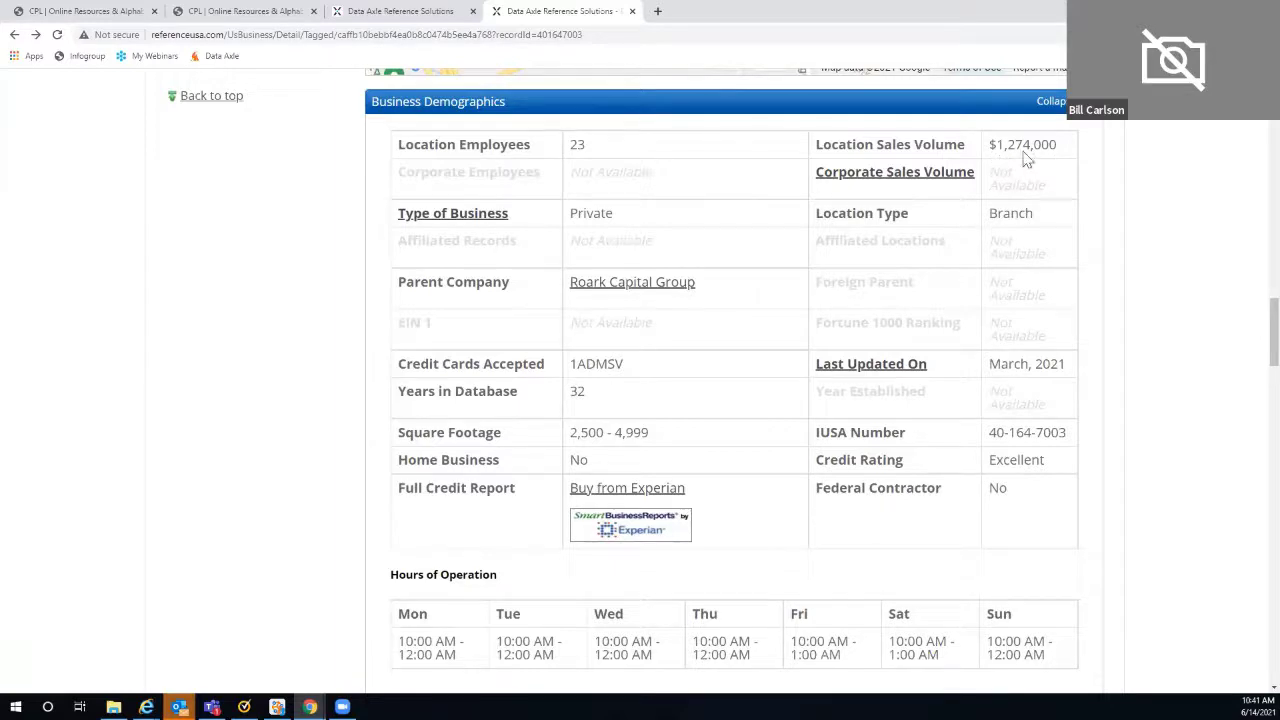
{"action": "scroll", "coordinate": [1165, 157], "scroll_direction": "down", "scroll_amount": 3}
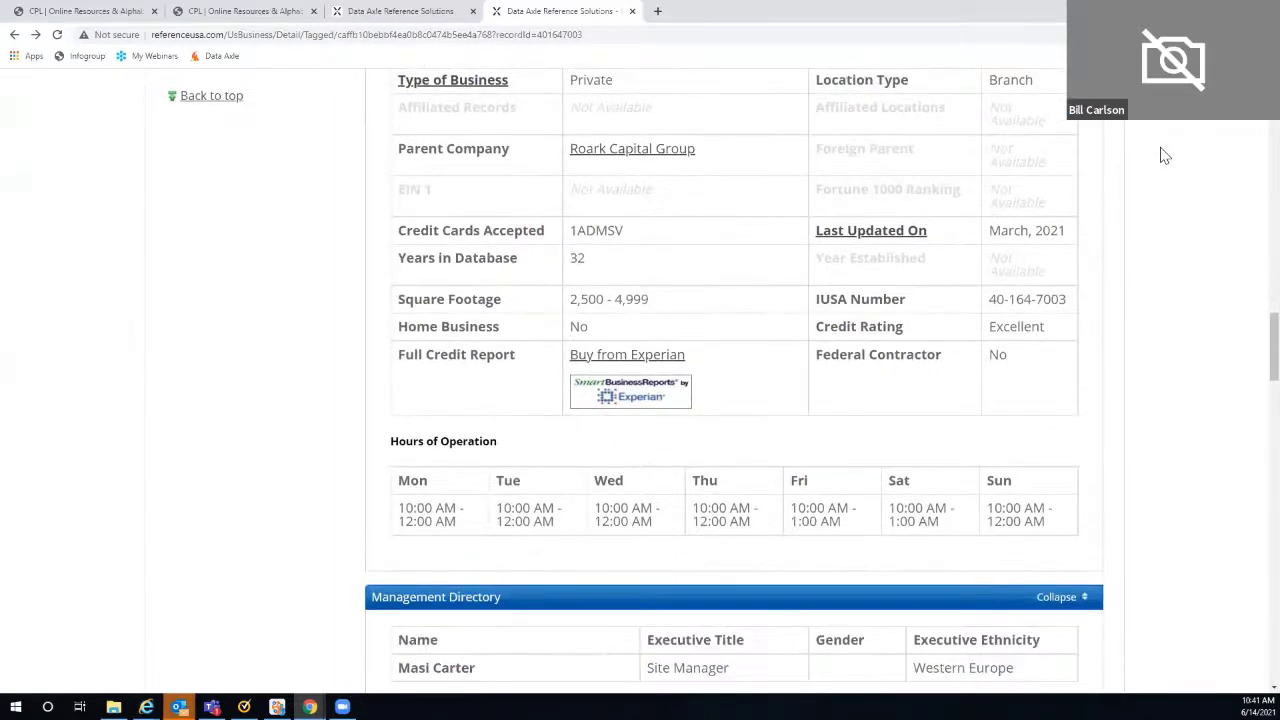
- Load the company news for the Arby's record and read through the listed articles with their sources and publication dates
{"action": "scroll", "coordinate": [1165, 157], "scroll_direction": "down", "scroll_amount": 1}
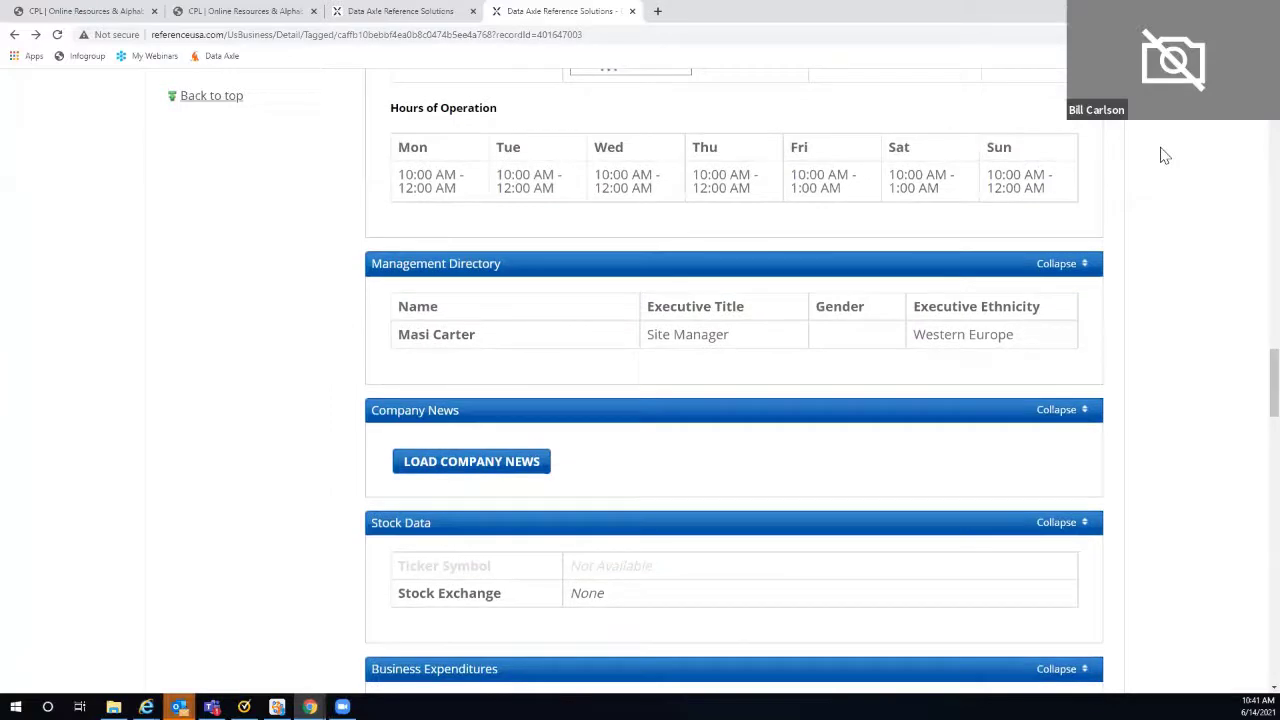
{"action": "scroll", "coordinate": [1165, 157], "scroll_direction": "down", "scroll_amount": 2}
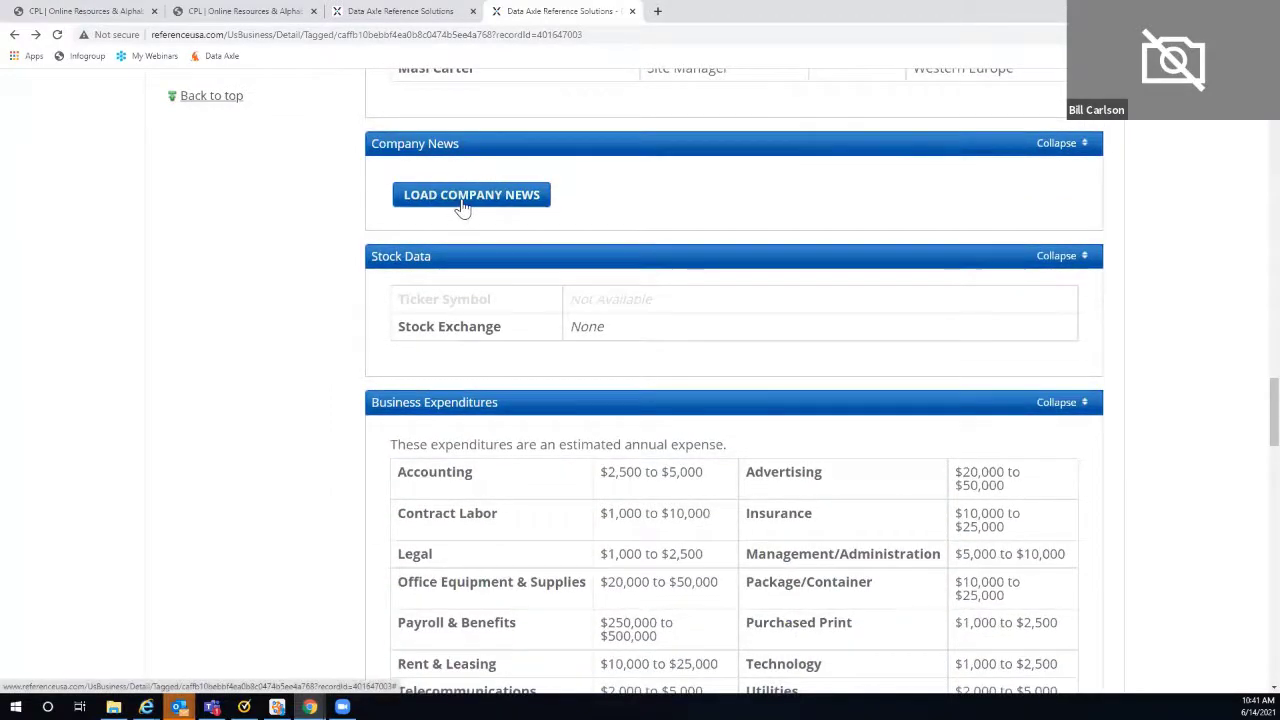
{"action": "left_click", "coordinate": [459, 197]}
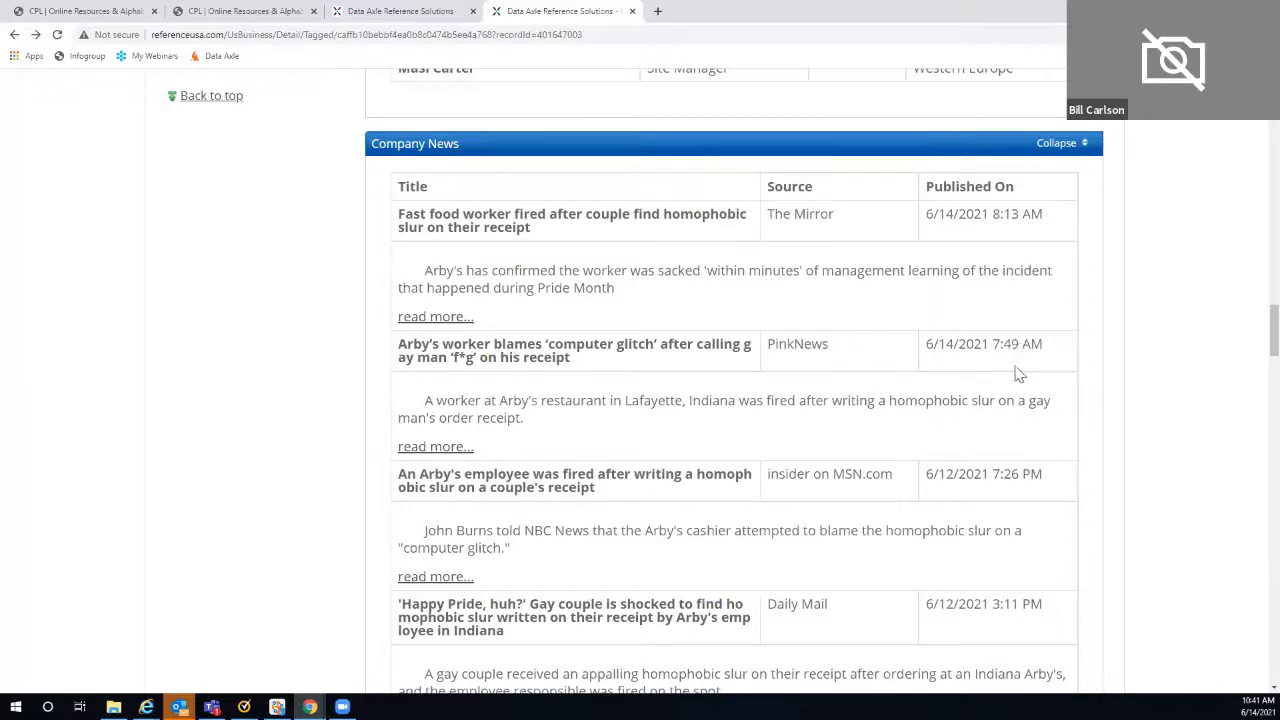
{"action": "scroll", "coordinate": [1208, 369], "scroll_direction": "down", "scroll_amount": 3}
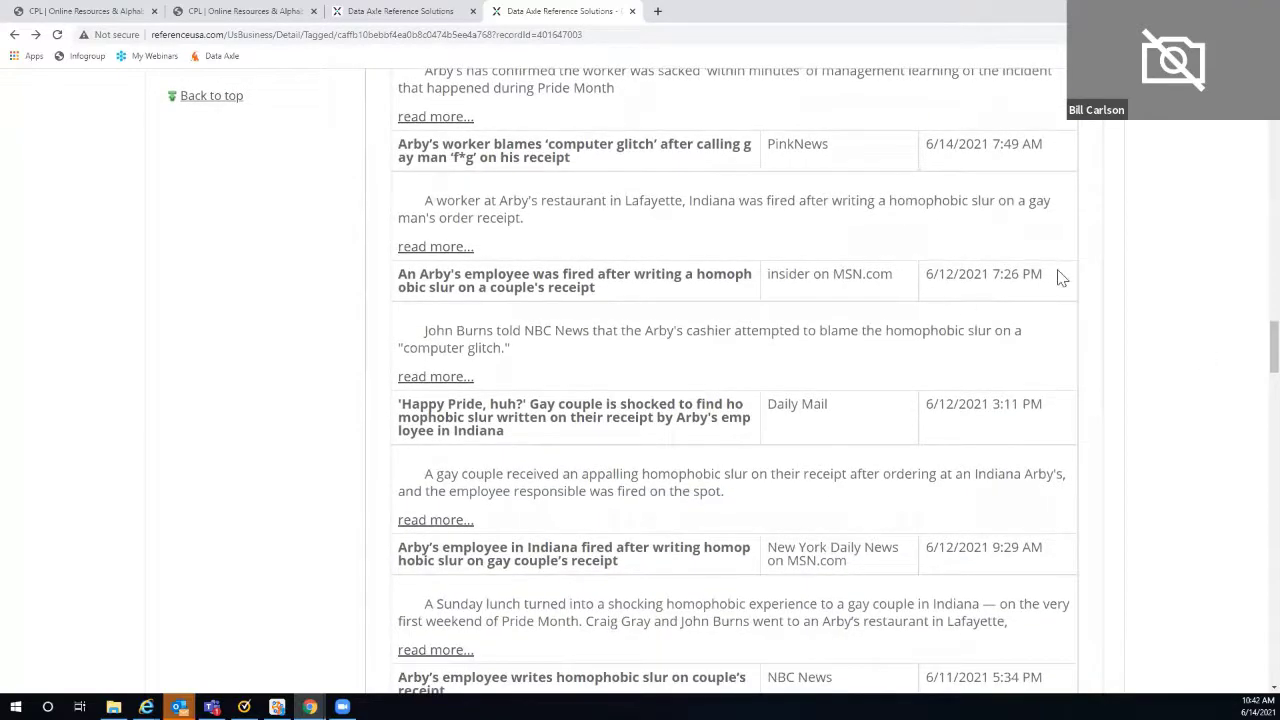
{"action": "scroll", "coordinate": [1183, 323], "scroll_direction": "down", "scroll_amount": 2}
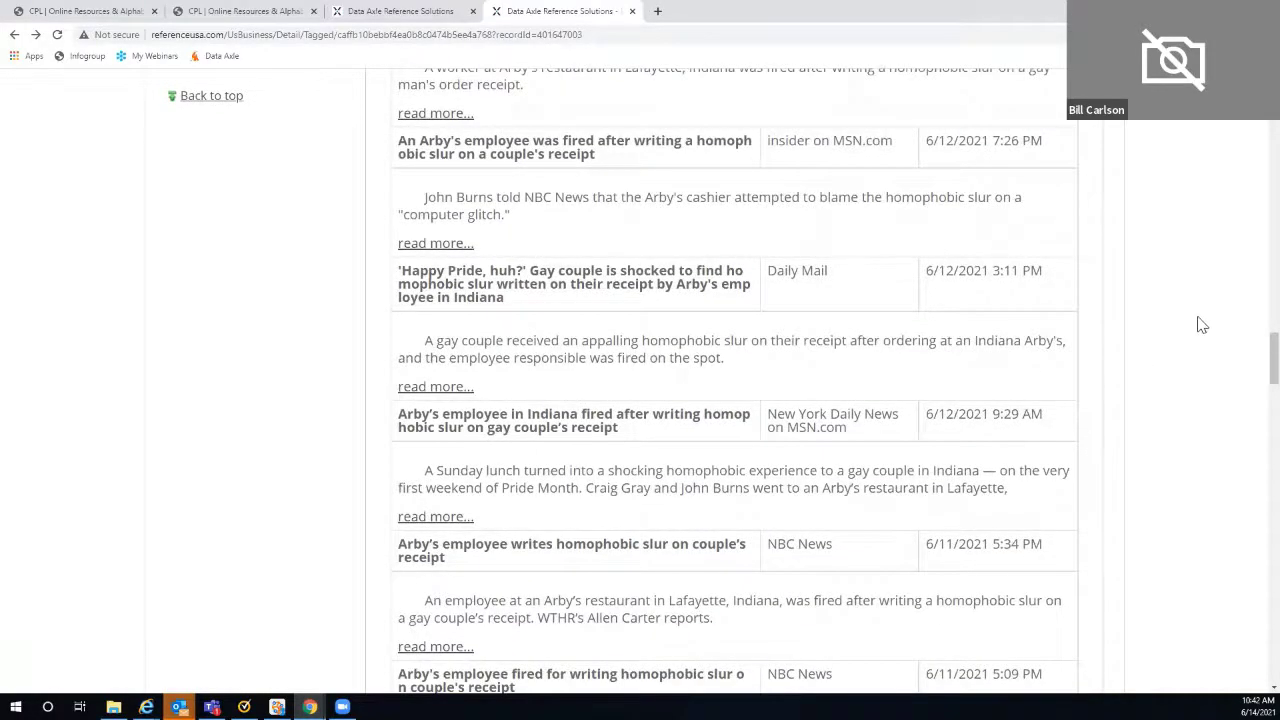
{"action": "scroll", "coordinate": [1202, 323], "scroll_direction": "down", "scroll_amount": 8}
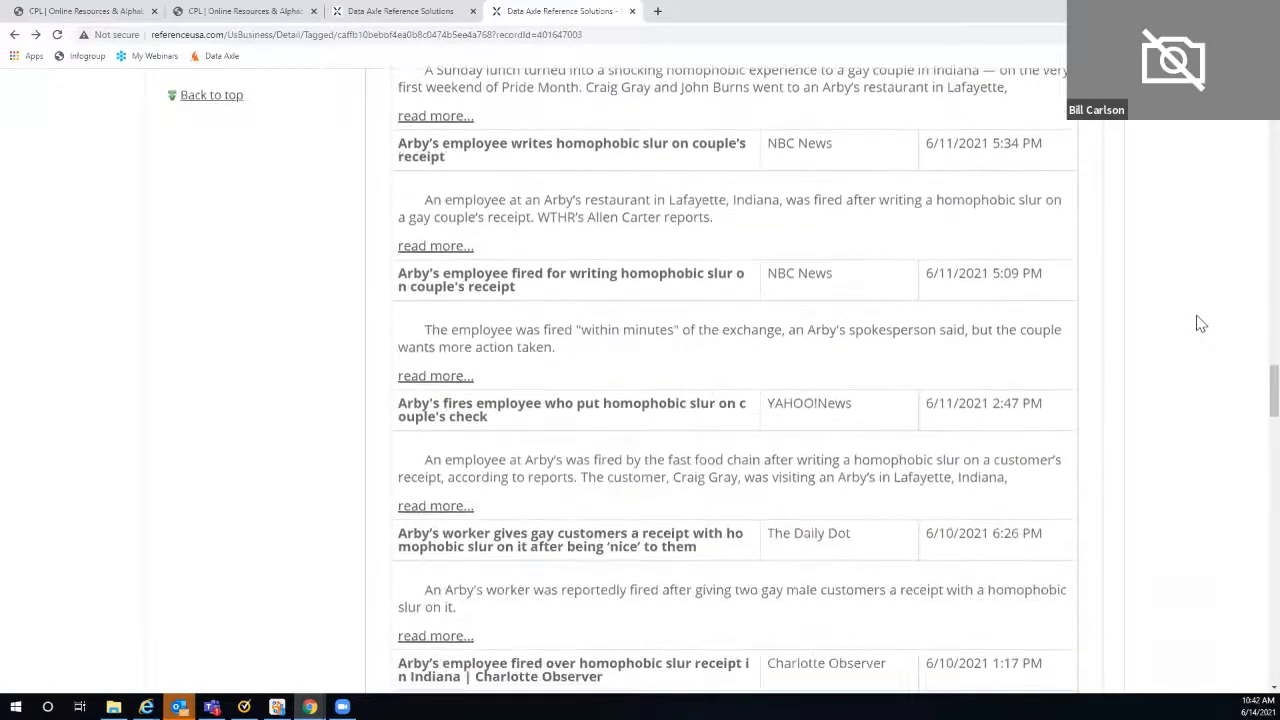
{"action": "scroll", "coordinate": [1201, 323], "scroll_direction": "down", "scroll_amount": 7}
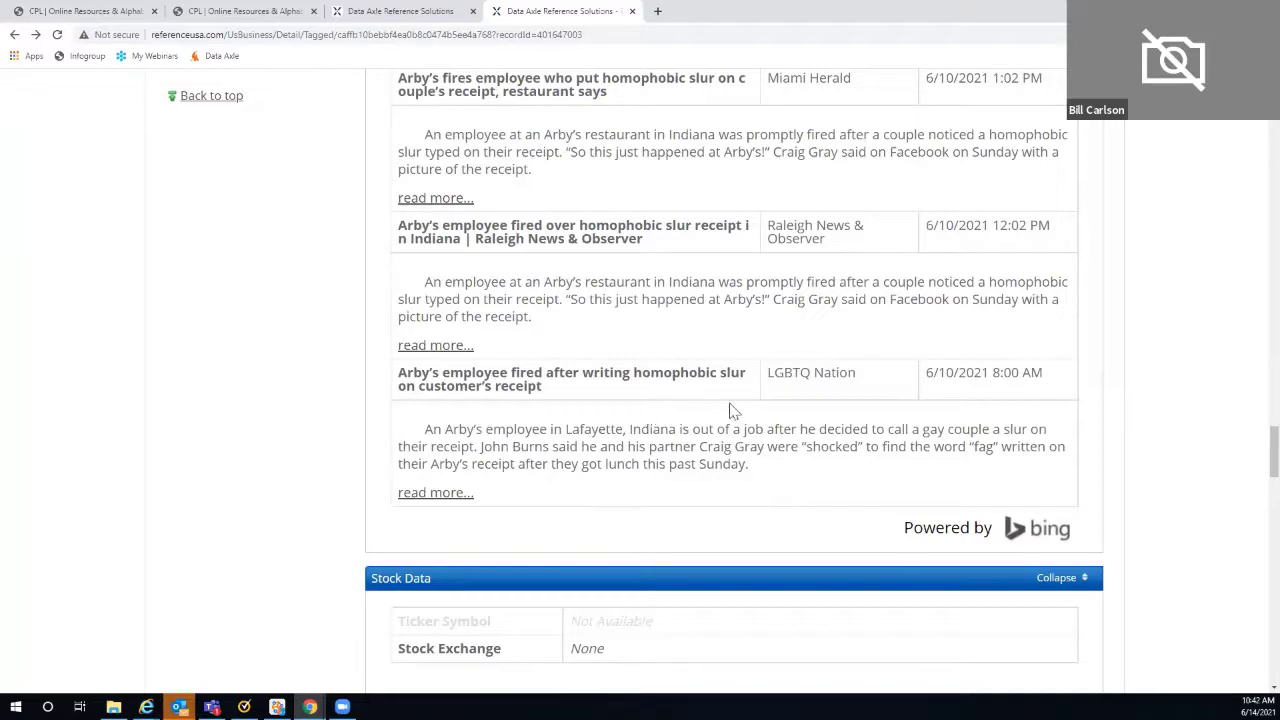
{"action": "scroll", "coordinate": [1188, 397], "scroll_direction": "down", "scroll_amount": 1}
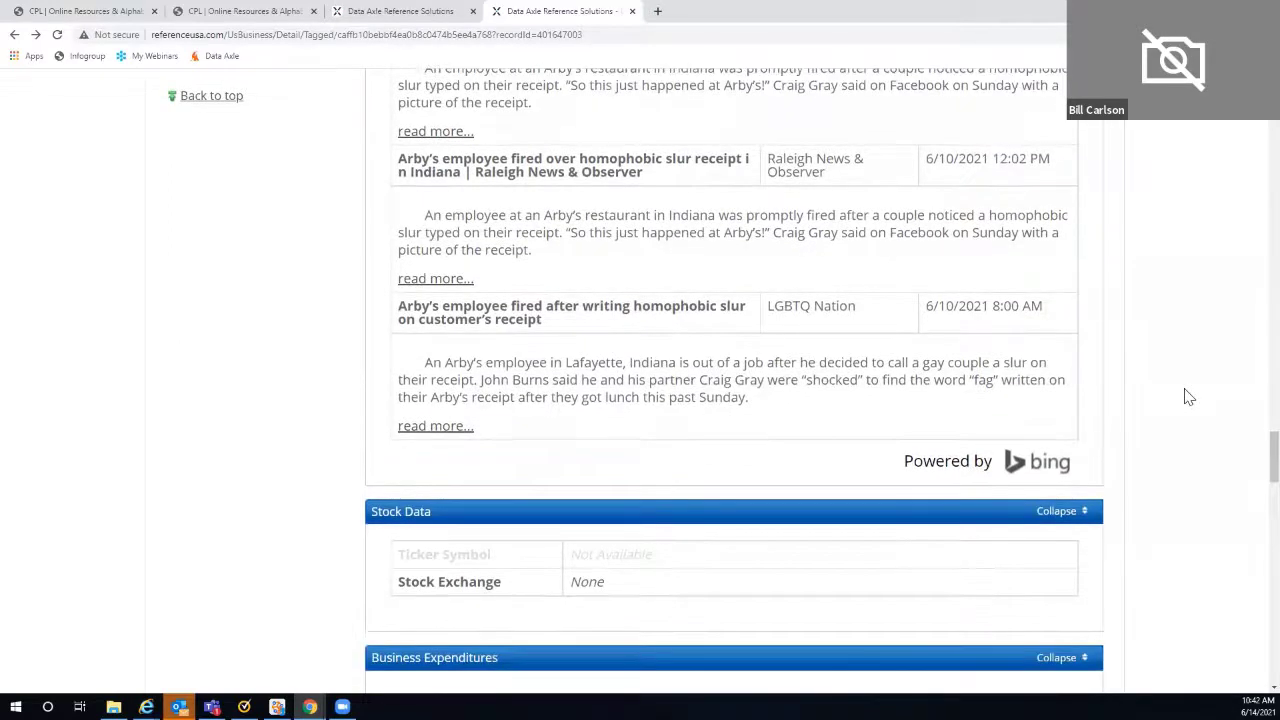
{"action": "scroll", "coordinate": [600, 358], "scroll_direction": "up", "scroll_amount": 1}
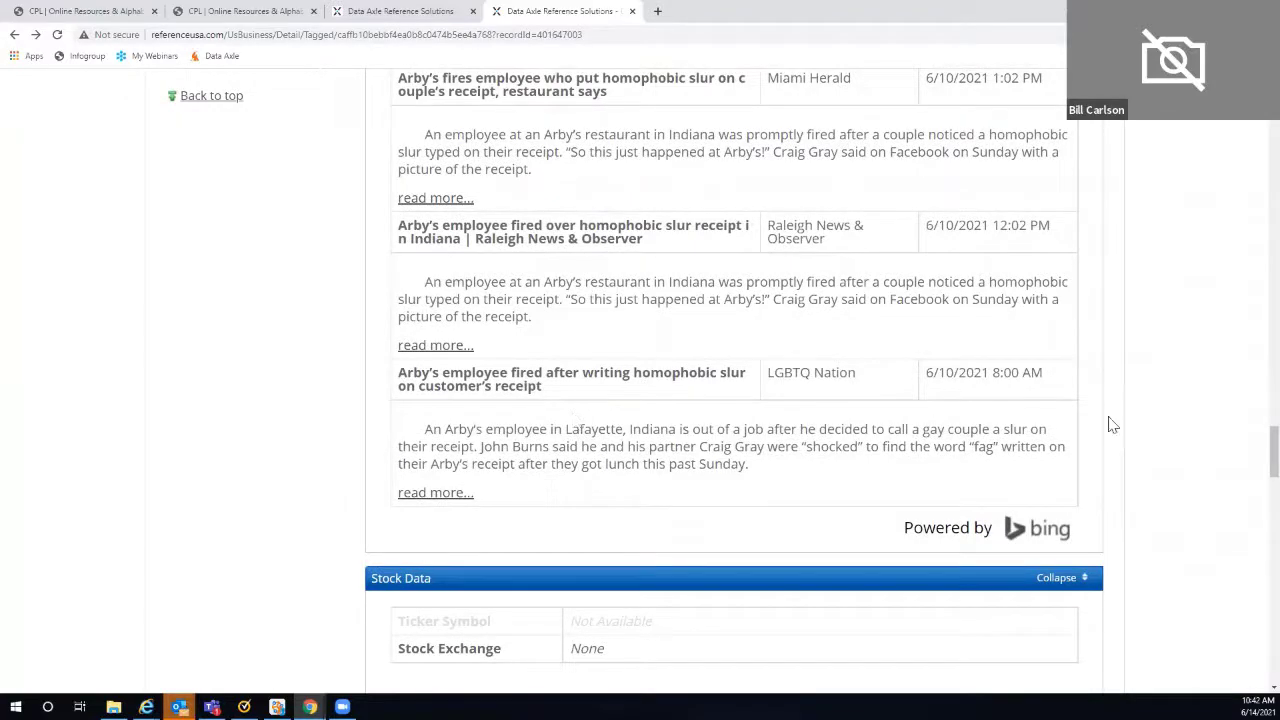
- Examine the Arby's record's stock data, business expenditures, sales and employee size history charts, and business history
{"action": "scroll", "coordinate": [1200, 384], "scroll_direction": "down", "scroll_amount": 3}
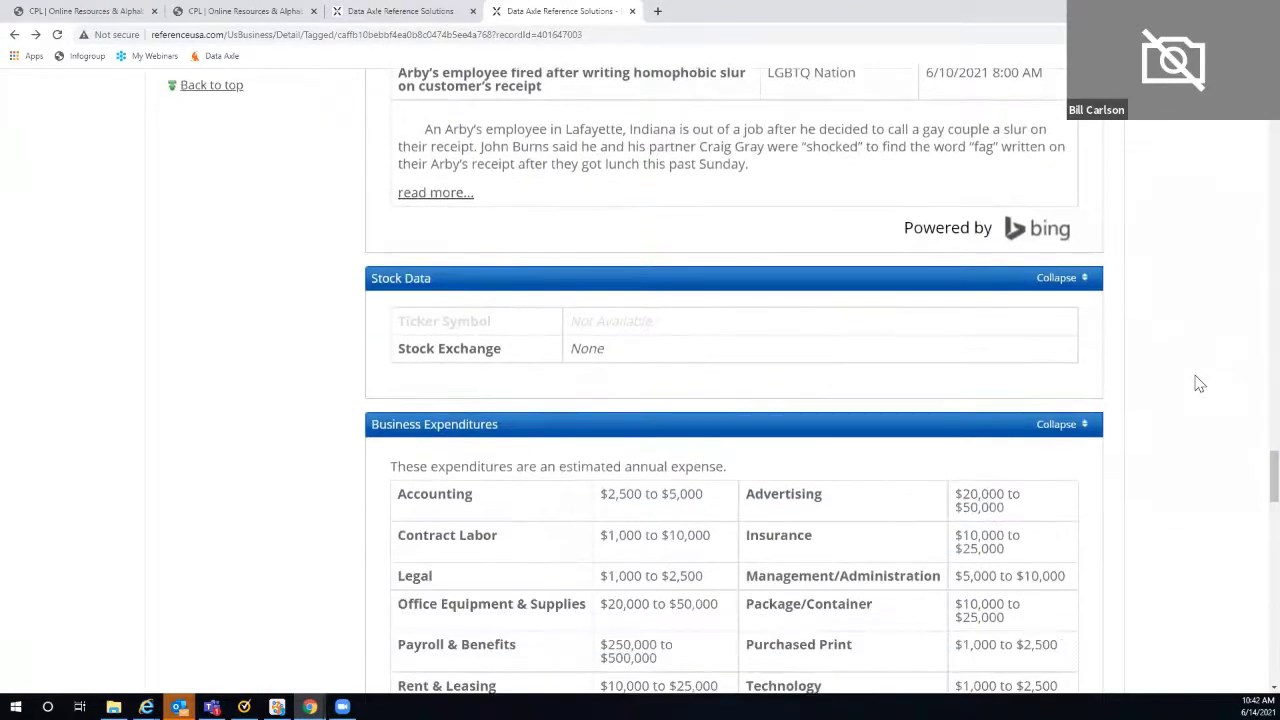
{"action": "scroll", "coordinate": [1200, 384], "scroll_direction": "down", "scroll_amount": 1}
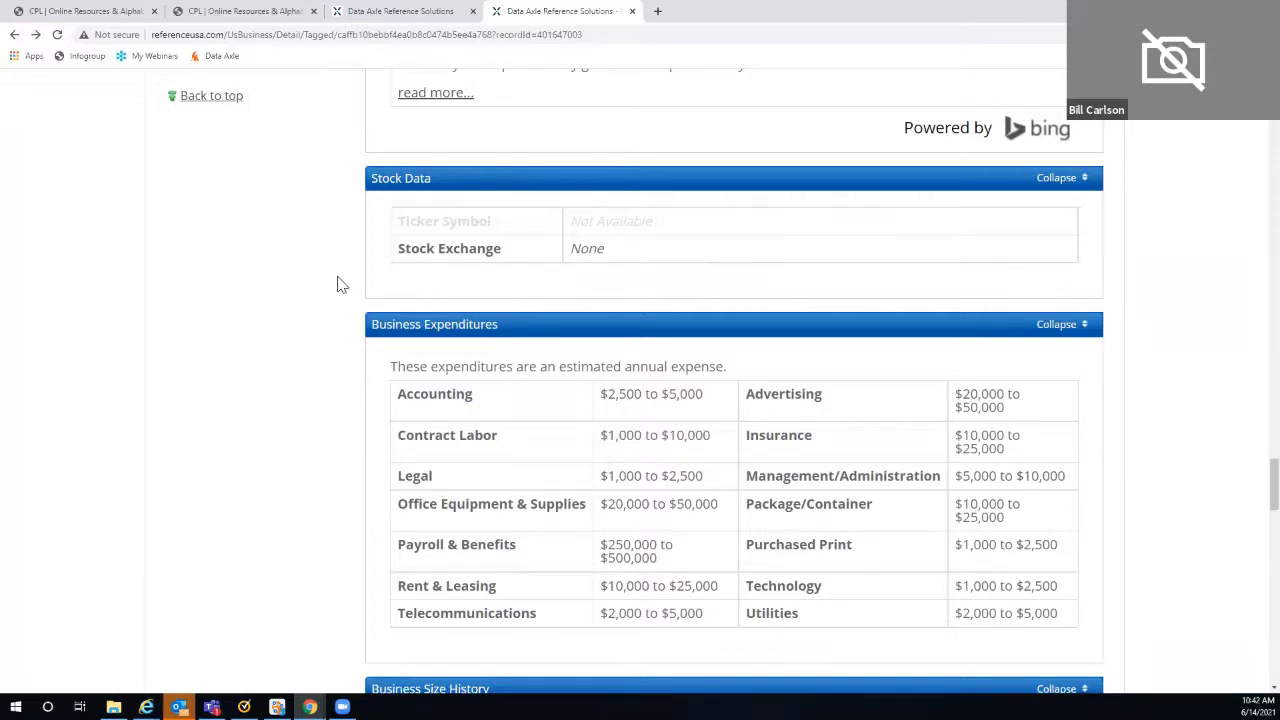
{"action": "scroll", "coordinate": [338, 285], "scroll_direction": "down", "scroll_amount": 5}
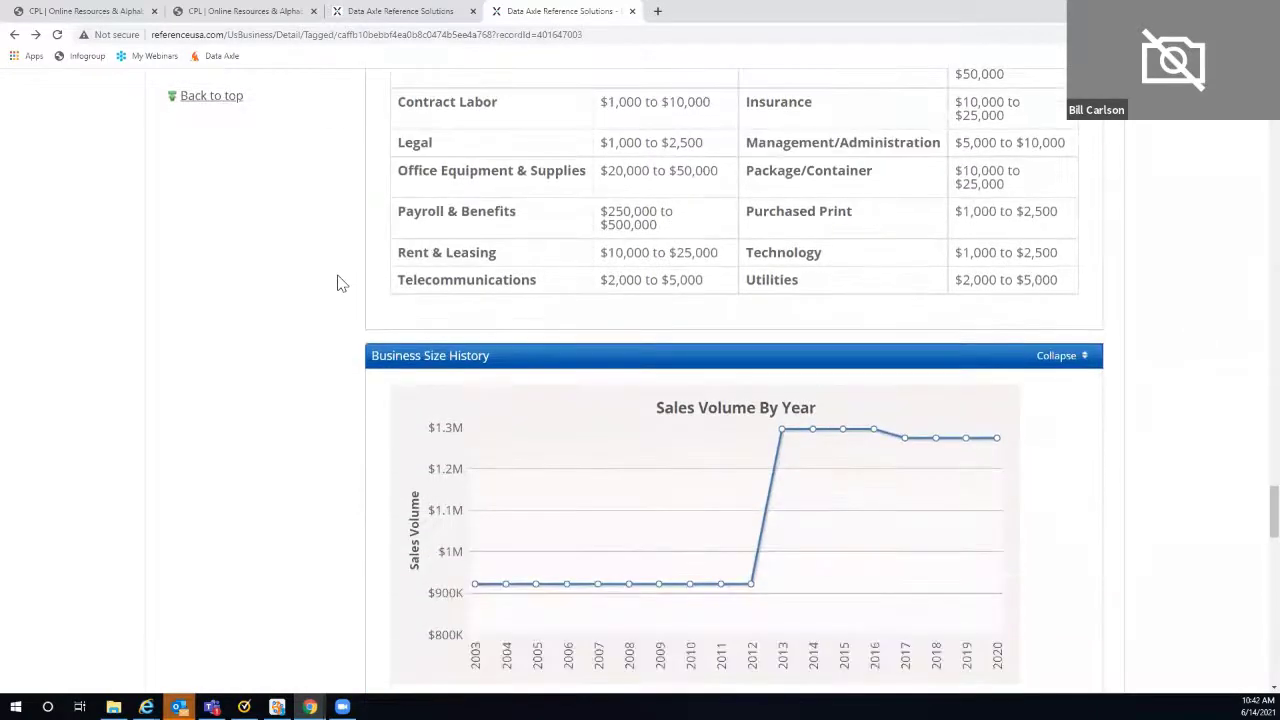
{"action": "scroll", "coordinate": [338, 285], "scroll_direction": "down", "scroll_amount": 4}
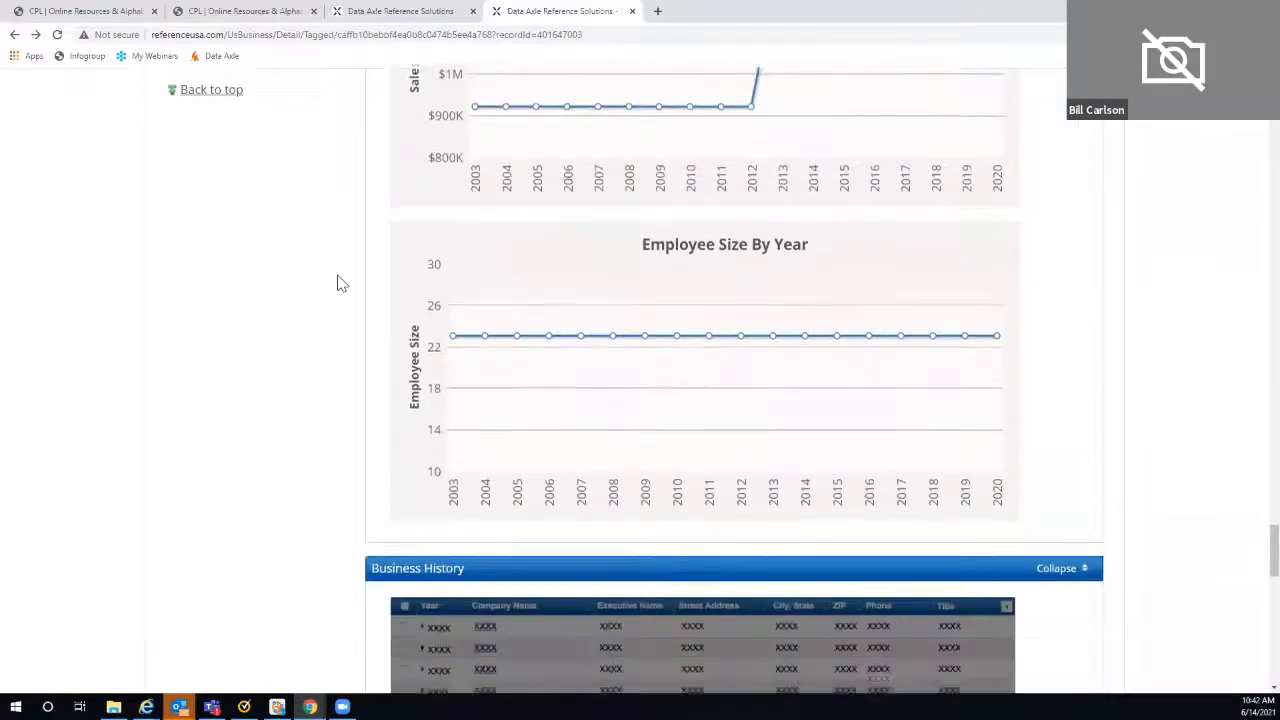
{"action": "scroll", "coordinate": [340, 283], "scroll_direction": "down", "scroll_amount": 5}
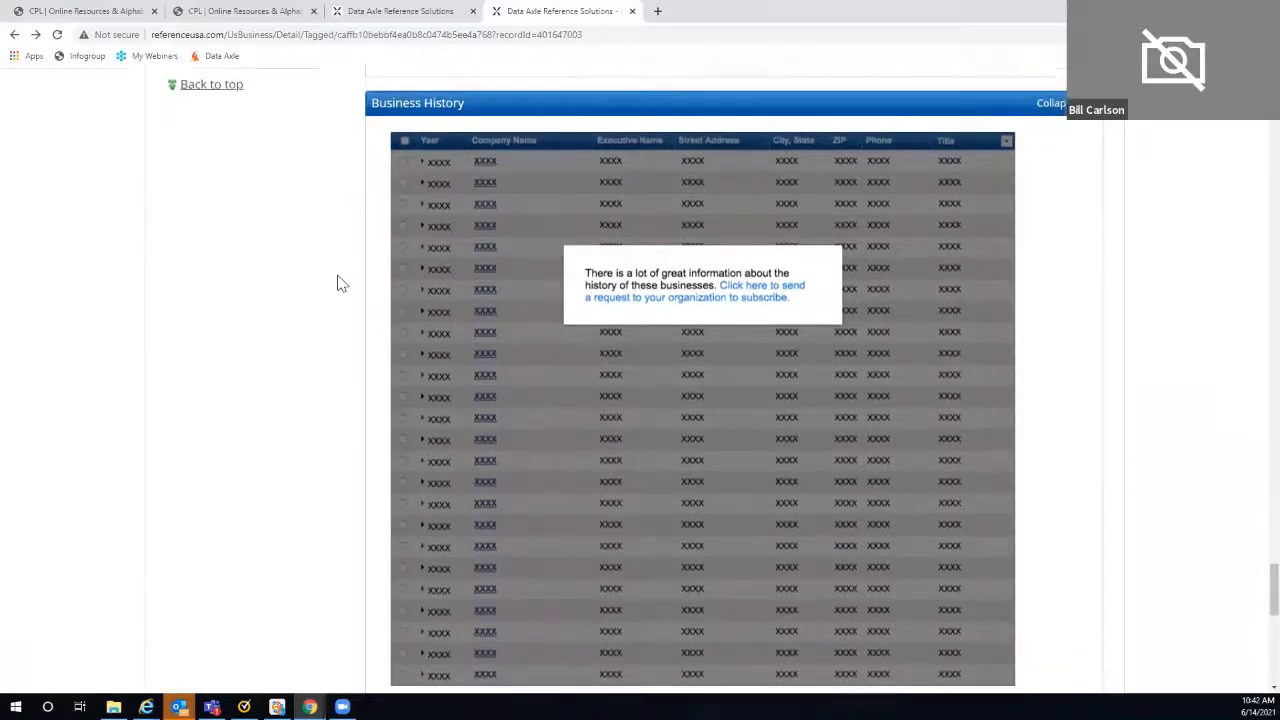
{"action": "scroll", "coordinate": [338, 284], "scroll_direction": "down", "scroll_amount": 3}
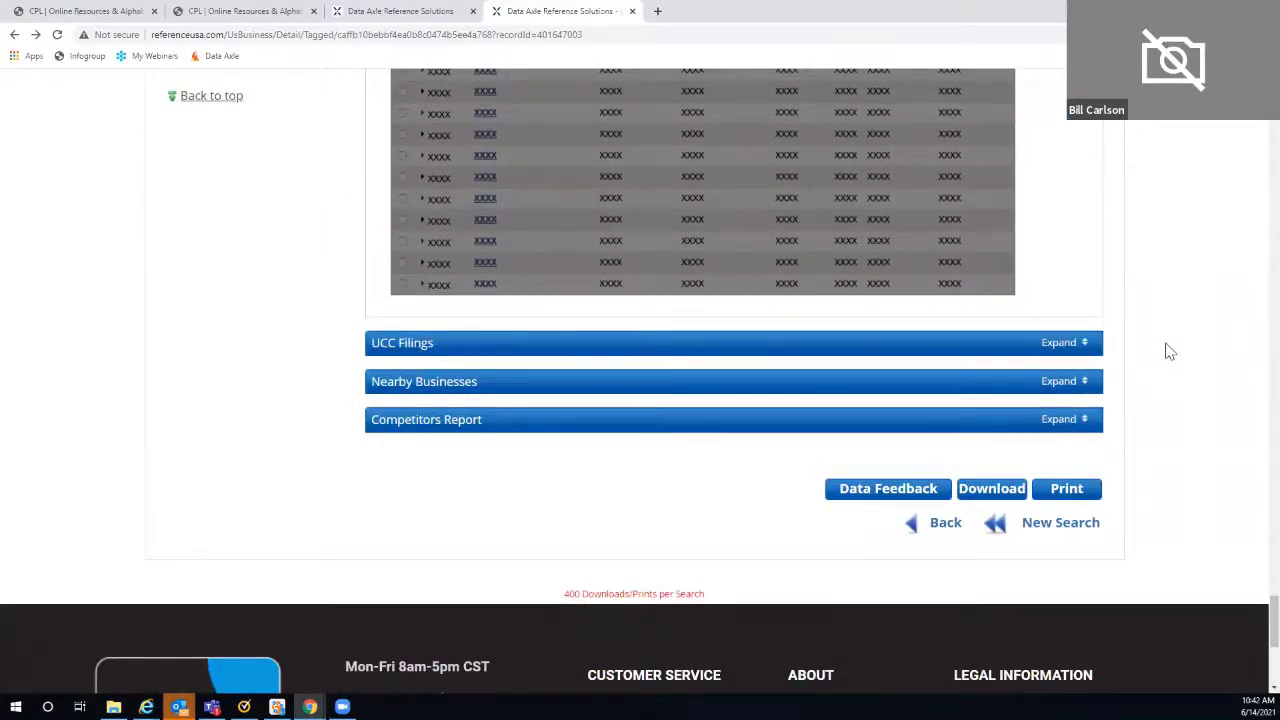
- Expand the UCC Filings and Nearby Businesses sections of the Arby's record and examine their entries
{"action": "left_click", "coordinate": [1075, 345]}
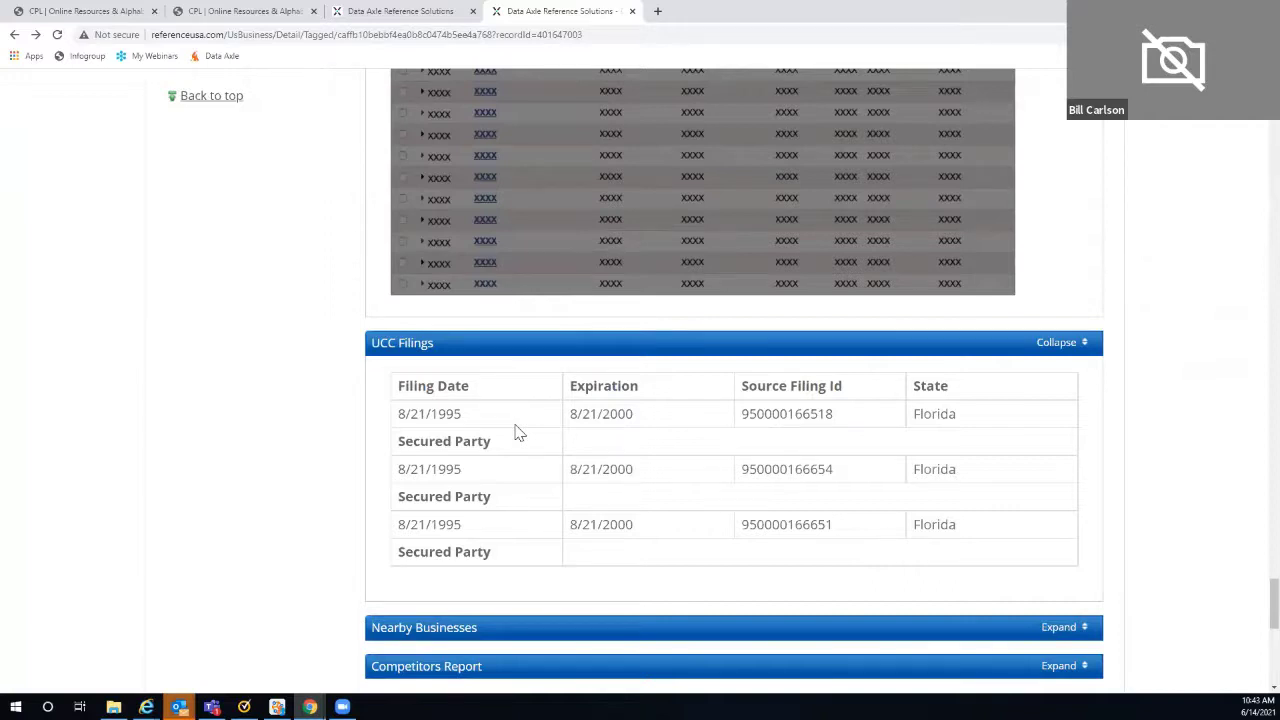
{"action": "scroll", "coordinate": [1174, 449], "scroll_direction": "down", "scroll_amount": 2}
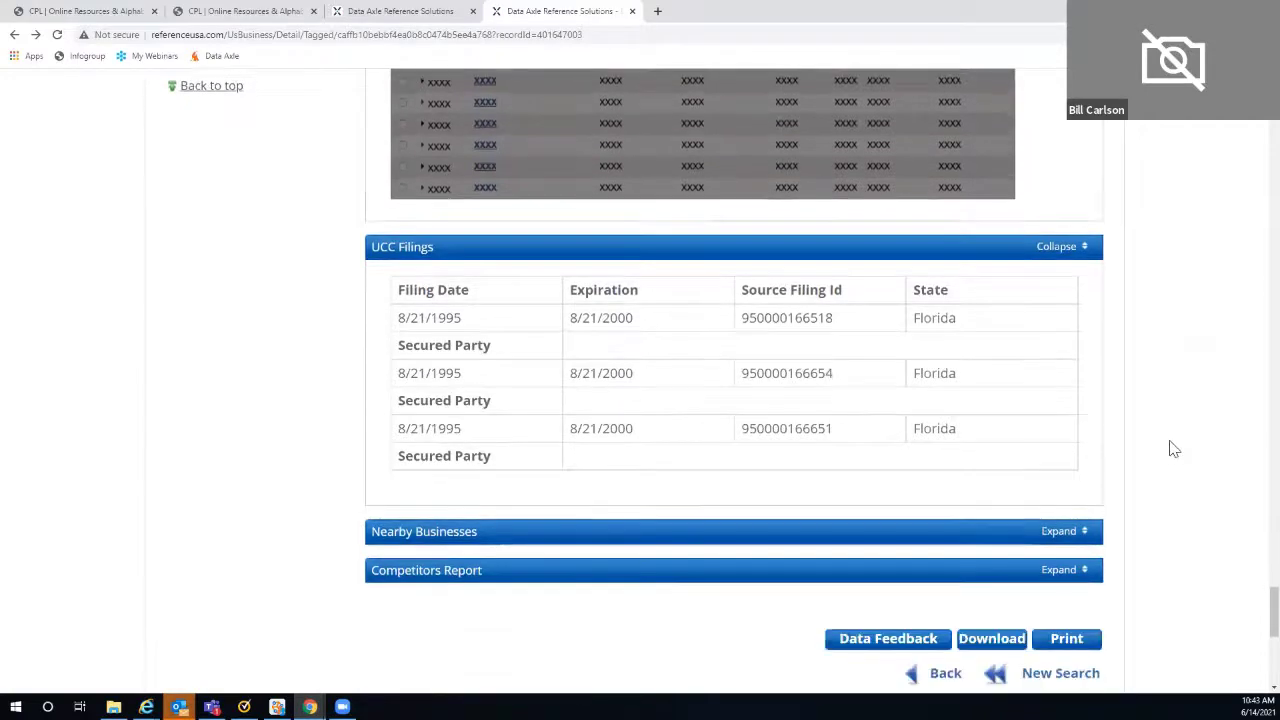
{"action": "left_click", "coordinate": [1084, 493]}
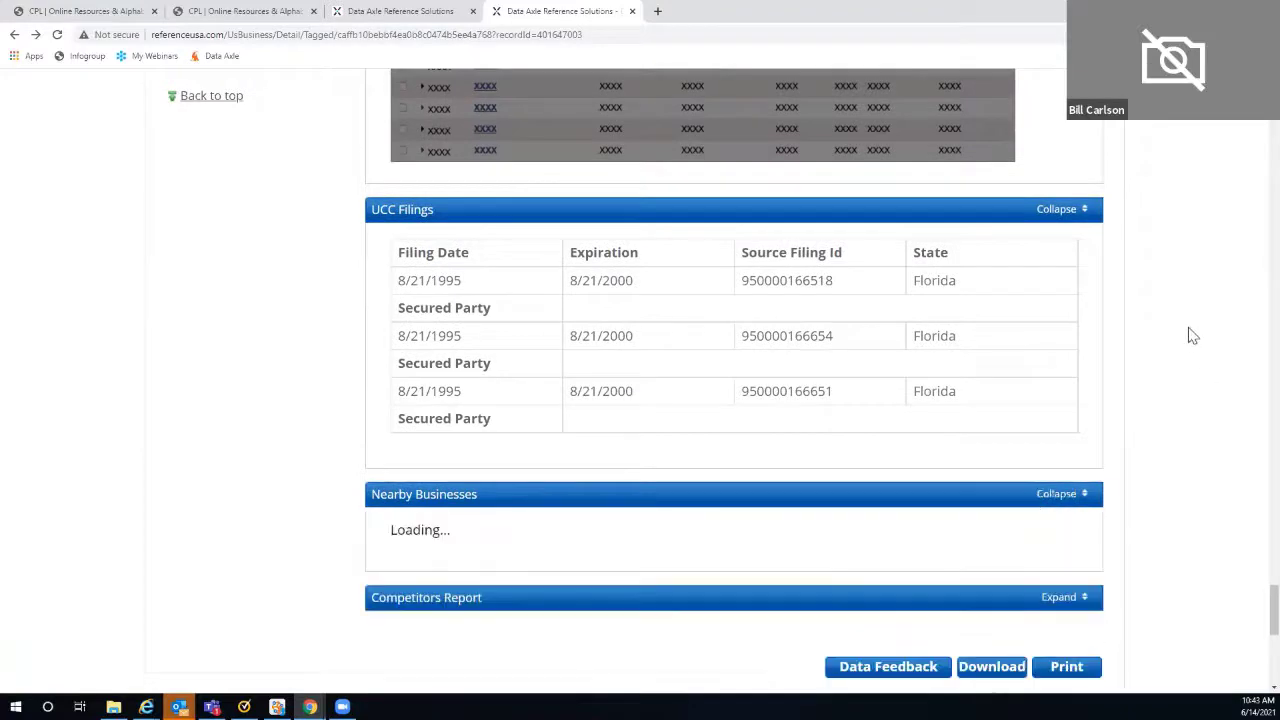
{"action": "scroll", "coordinate": [1192, 333], "scroll_direction": "down", "scroll_amount": 2}
{"action": "scroll", "coordinate": [1192, 333], "scroll_direction": "down", "scroll_amount": 3}
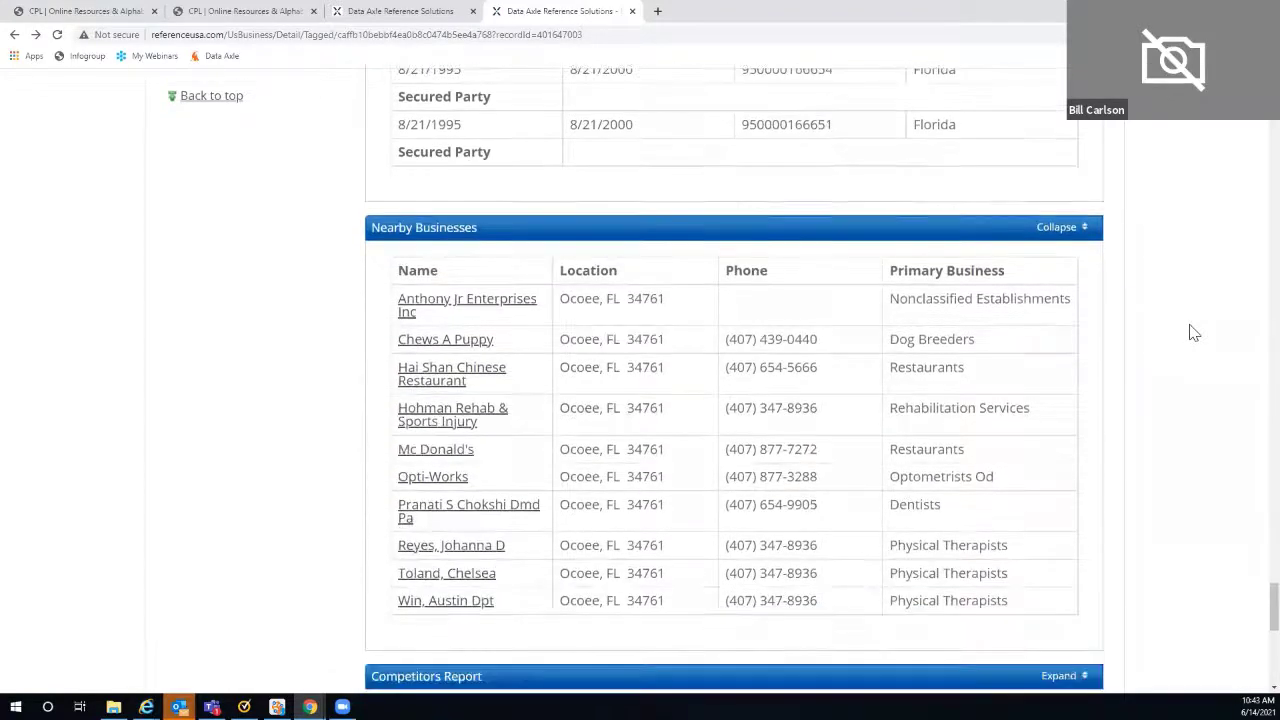
{"action": "scroll", "coordinate": [1192, 333], "scroll_direction": "down", "scroll_amount": 3}
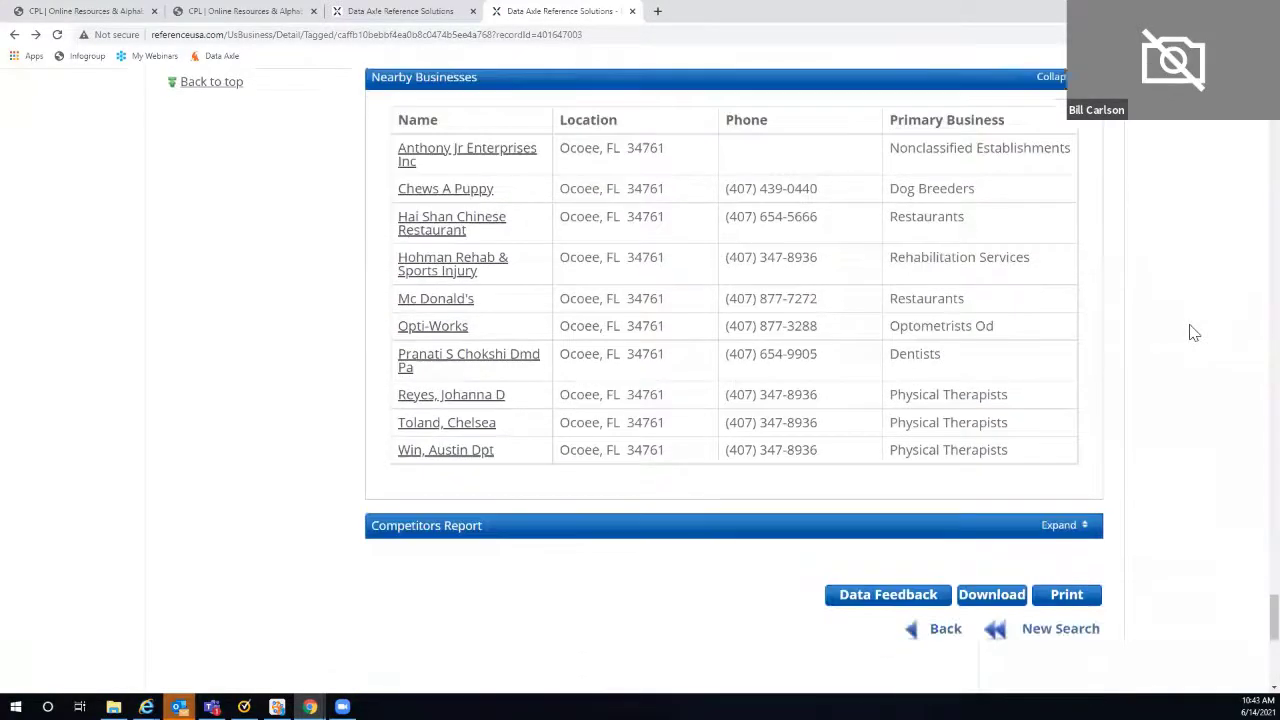
- Expand the Competitors Report and open the Denny's record in Ocoee, FL from it
{"action": "left_click", "coordinate": [1056, 410]}
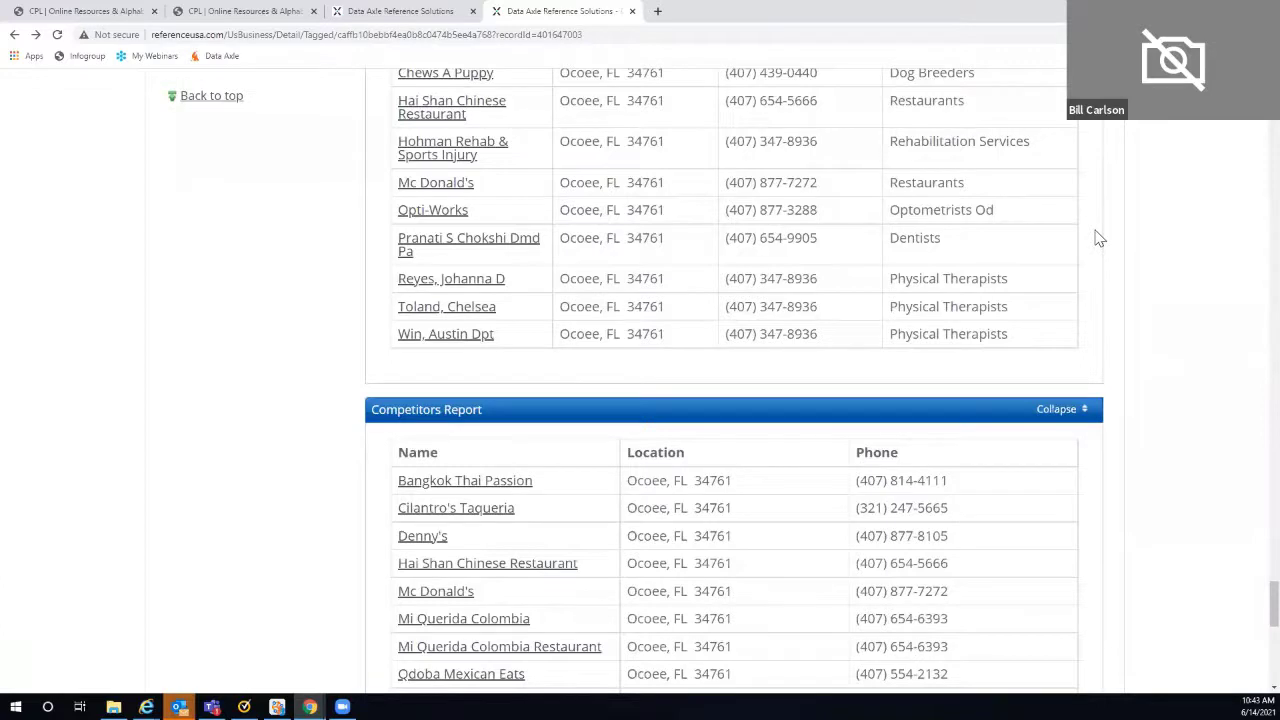
{"action": "scroll", "coordinate": [1099, 238], "scroll_direction": "down", "scroll_amount": 1}
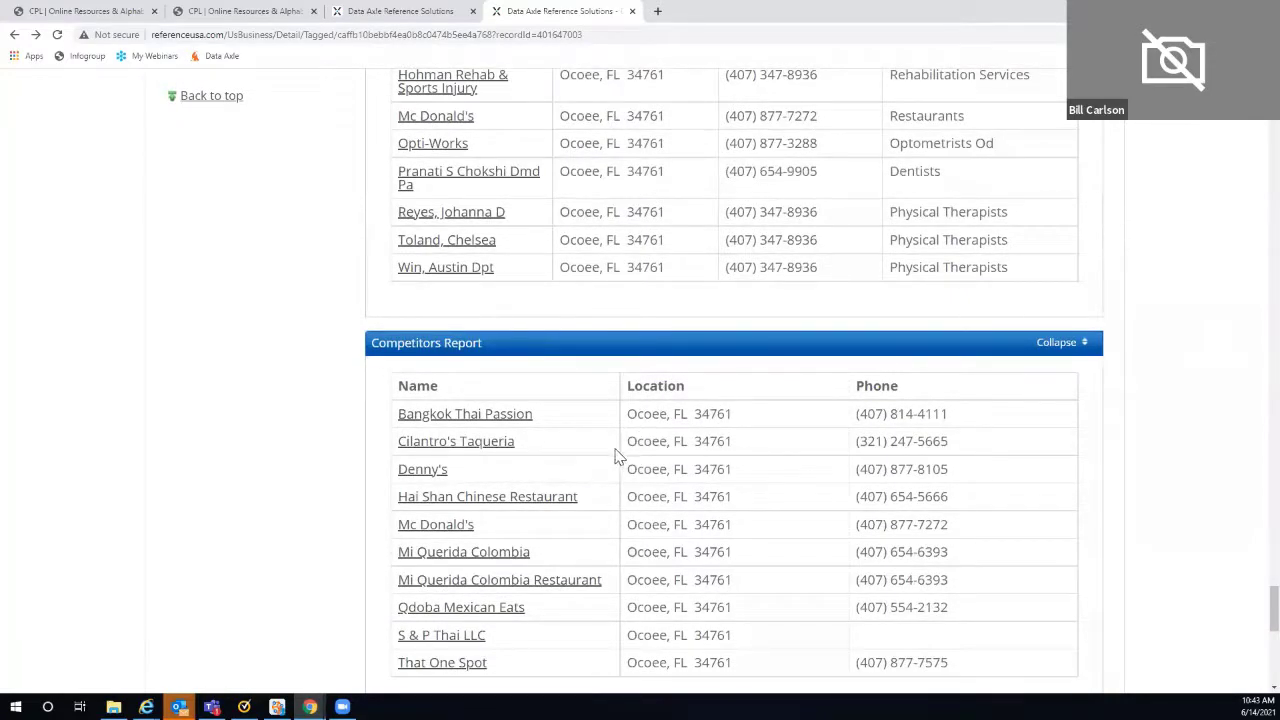
{"action": "left_click", "coordinate": [414, 478]}
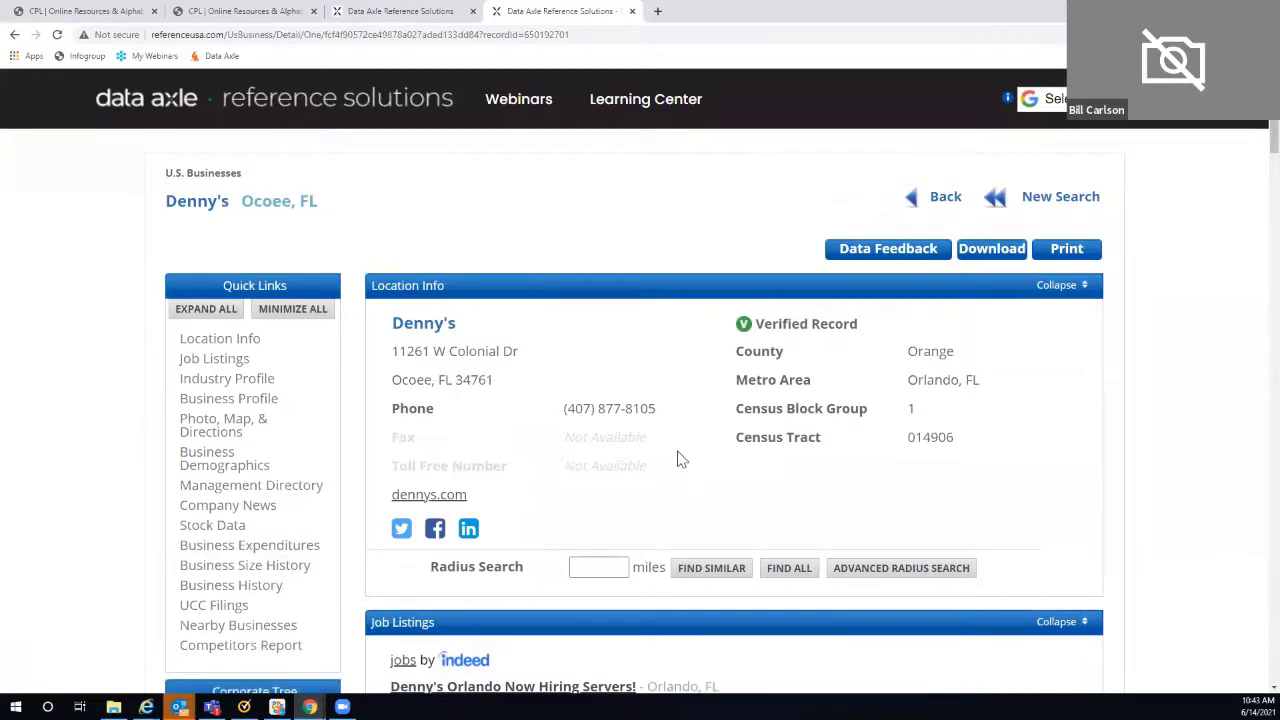
- Go back to the Arby's record in Ocoee, FL, and review its job listings, industry profile, business demographics and management directory
{"action": "left_click", "coordinate": [946, 199]}
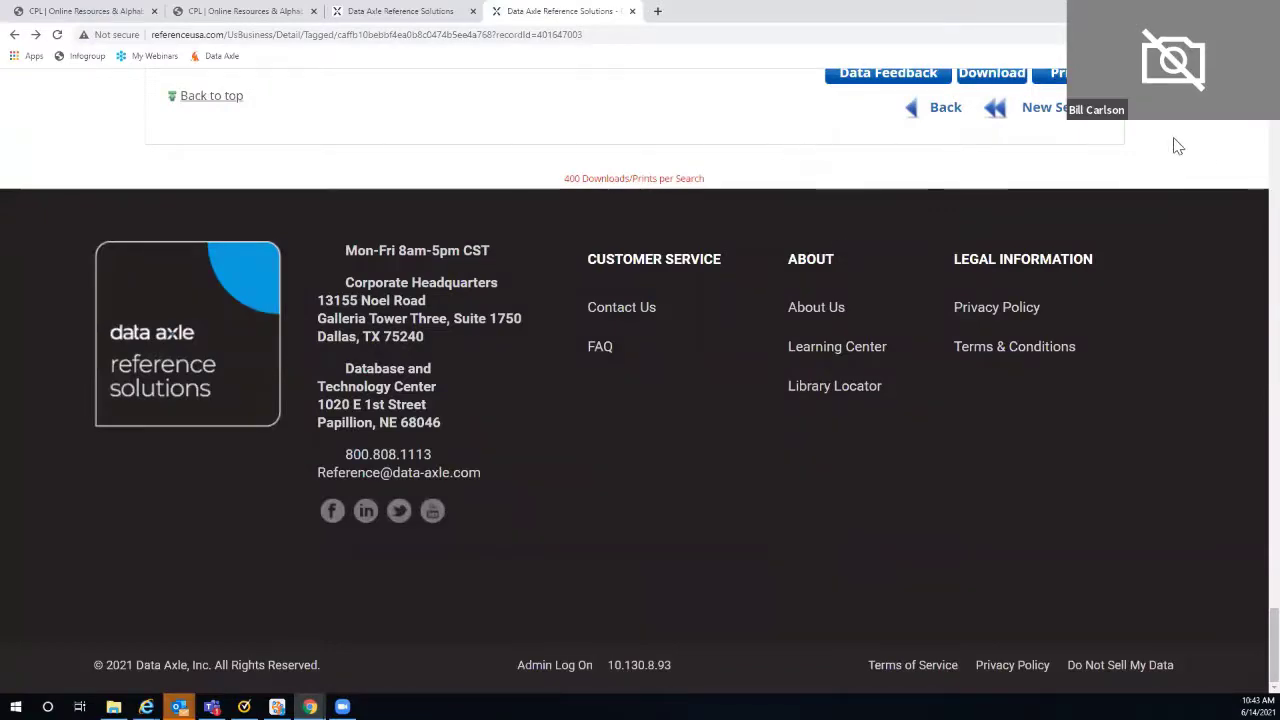
{"action": "scroll", "coordinate": [1175, 145], "scroll_direction": "up", "scroll_amount": 5}
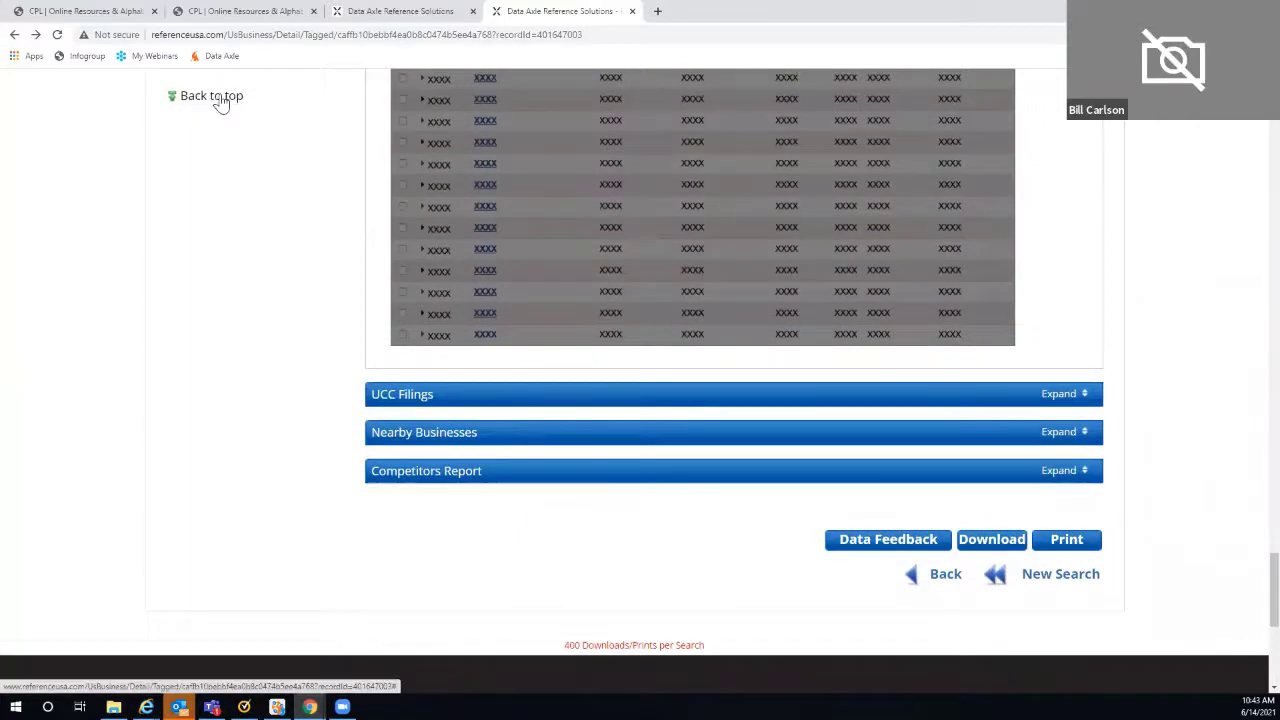
{"action": "left_click", "coordinate": [218, 100]}
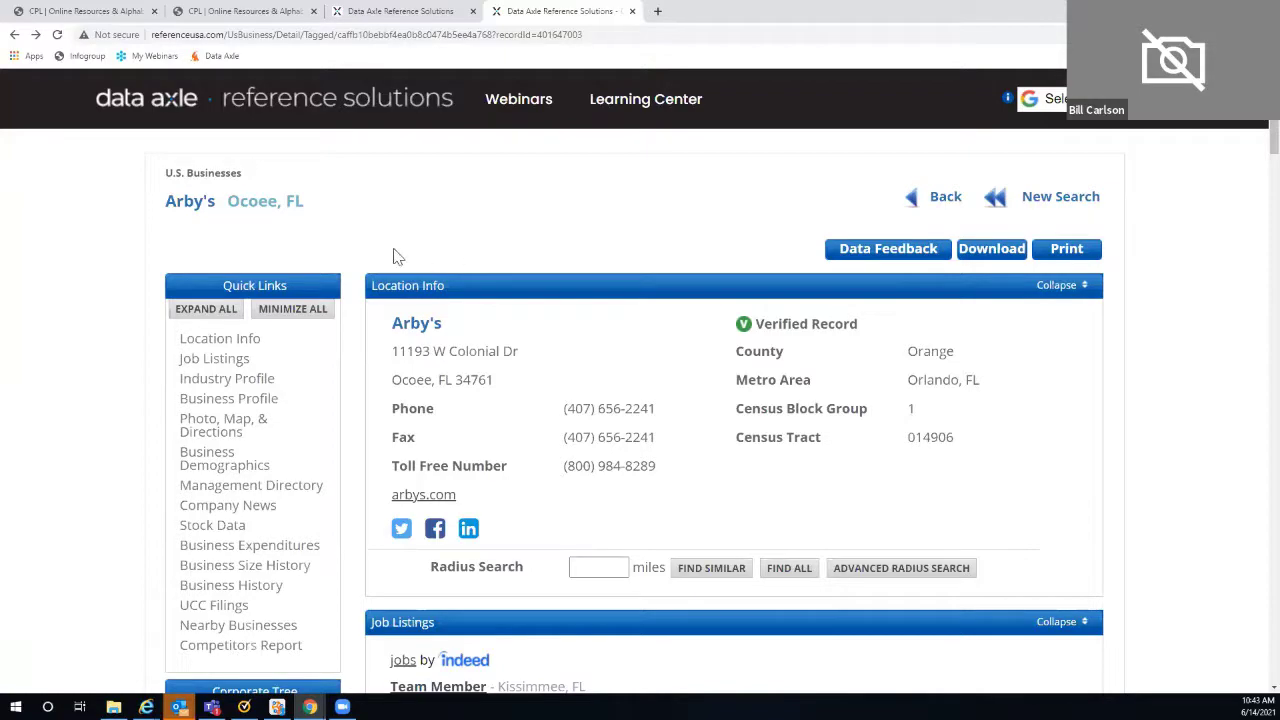
{"action": "scroll", "coordinate": [362, 256], "scroll_direction": "down", "scroll_amount": 5}
{"action": "scroll", "coordinate": [364, 257], "scroll_direction": "down", "scroll_amount": 8}
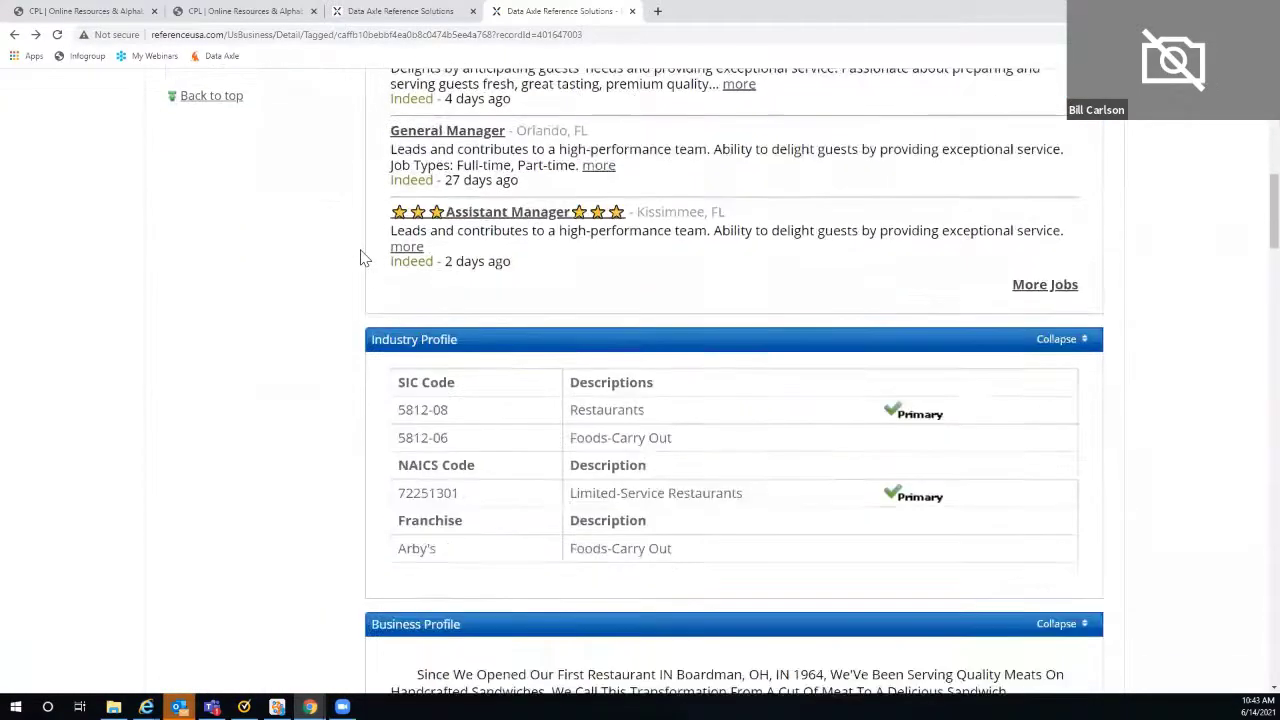
{"action": "scroll", "coordinate": [362, 257], "scroll_direction": "down", "scroll_amount": 6}
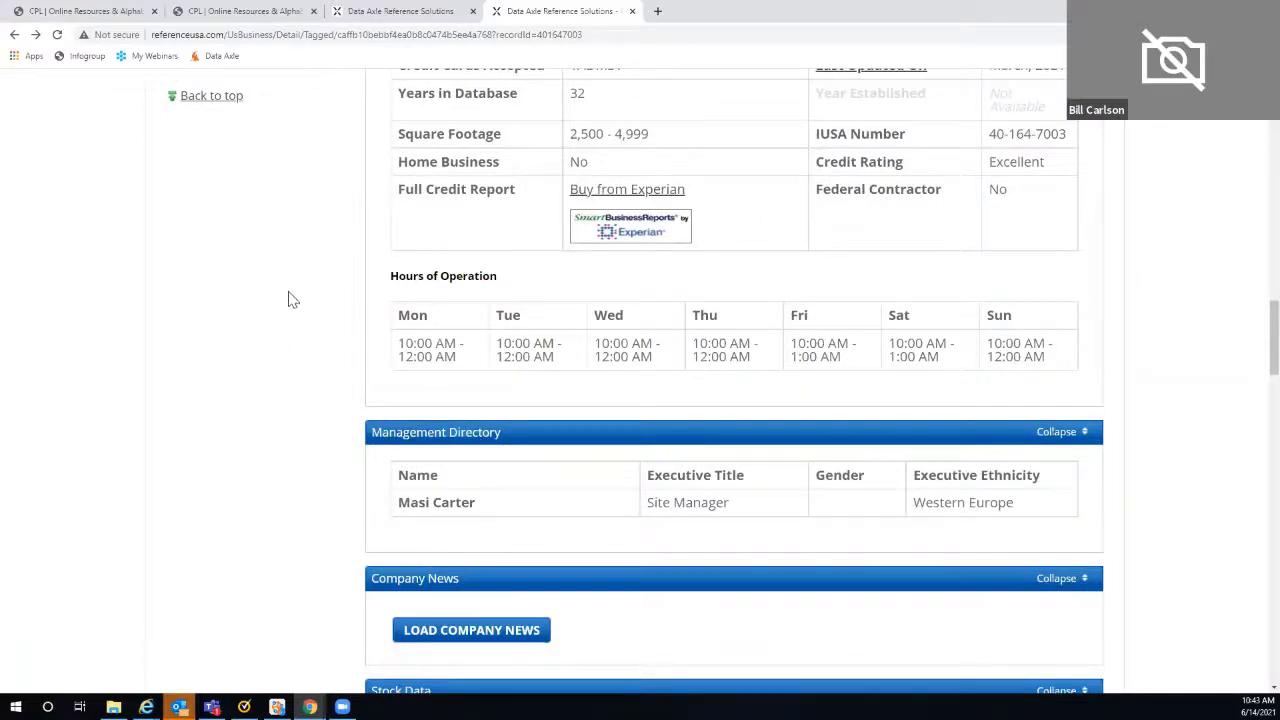
{"action": "scroll", "coordinate": [343, 271], "scroll_direction": "up", "scroll_amount": 3}
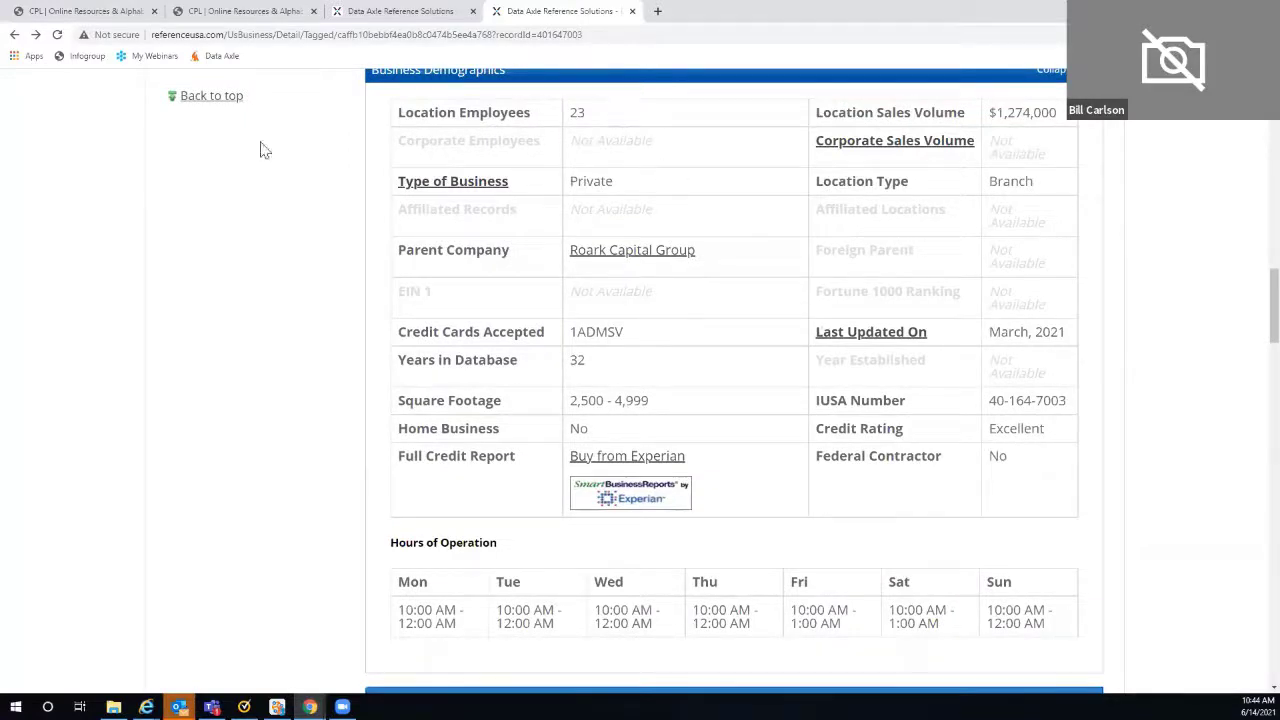
{"action": "left_click", "coordinate": [213, 100]}
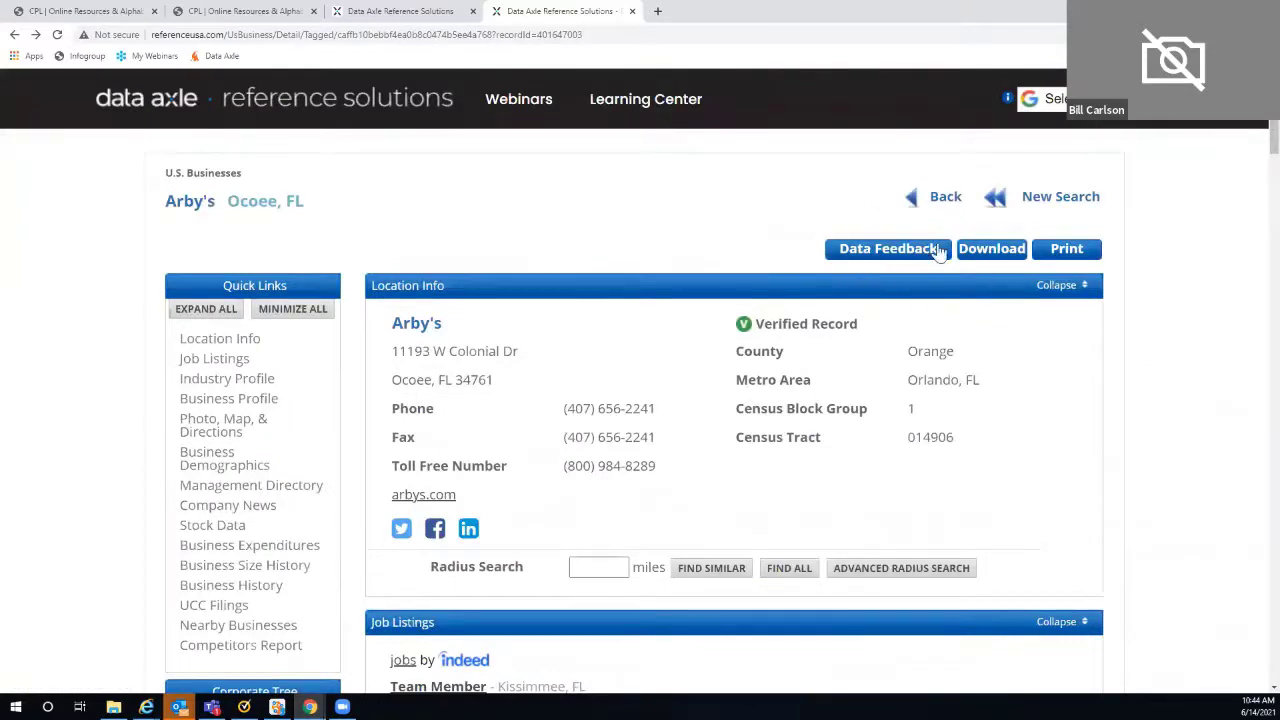
- Open the data feedback form for the Arby's record, flag the number of employees for correction and enter 28
{"action": "left_click", "coordinate": [860, 250]}
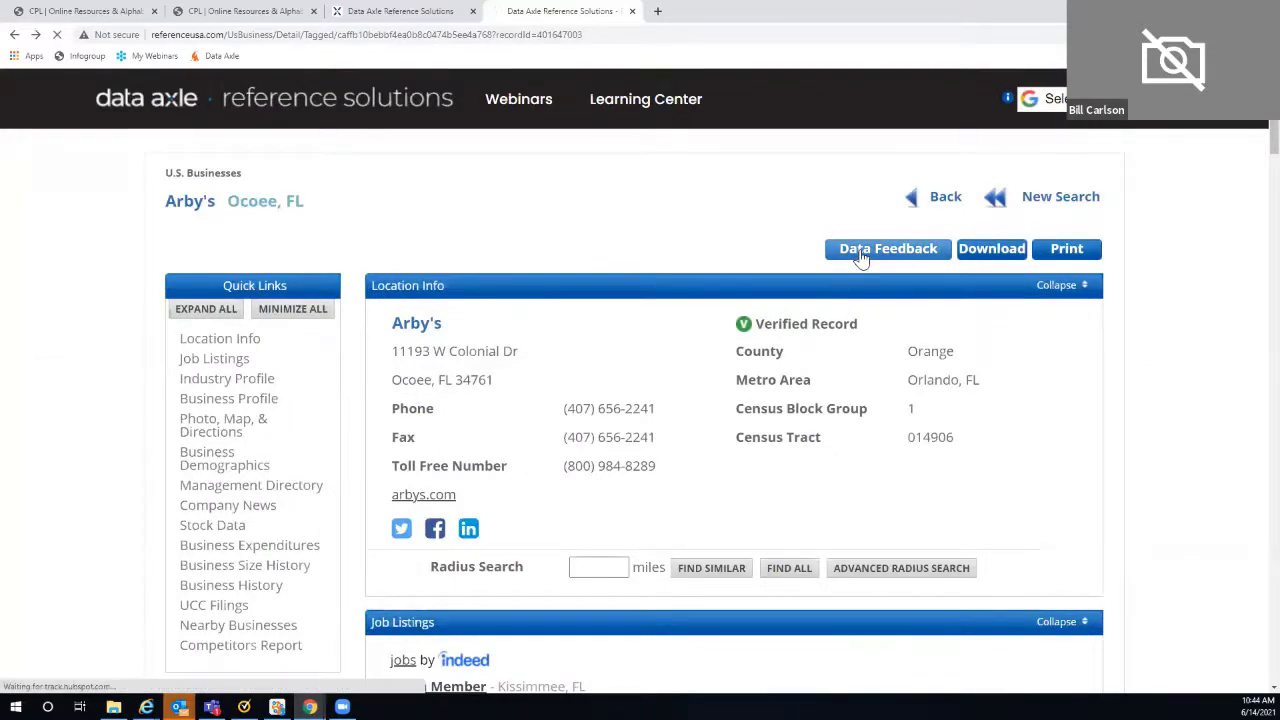
{"action": "scroll", "coordinate": [634, 280], "scroll_direction": "down", "scroll_amount": 3}
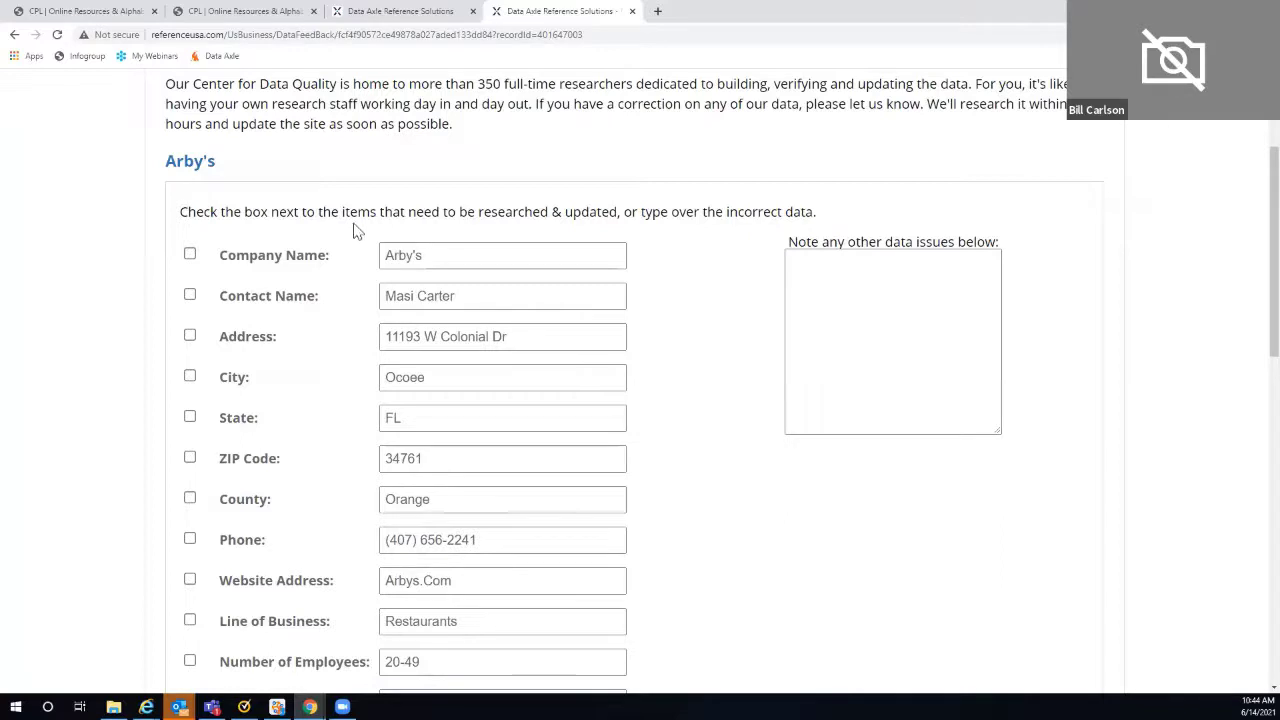
{"action": "scroll", "coordinate": [357, 231], "scroll_direction": "down", "scroll_amount": 3}
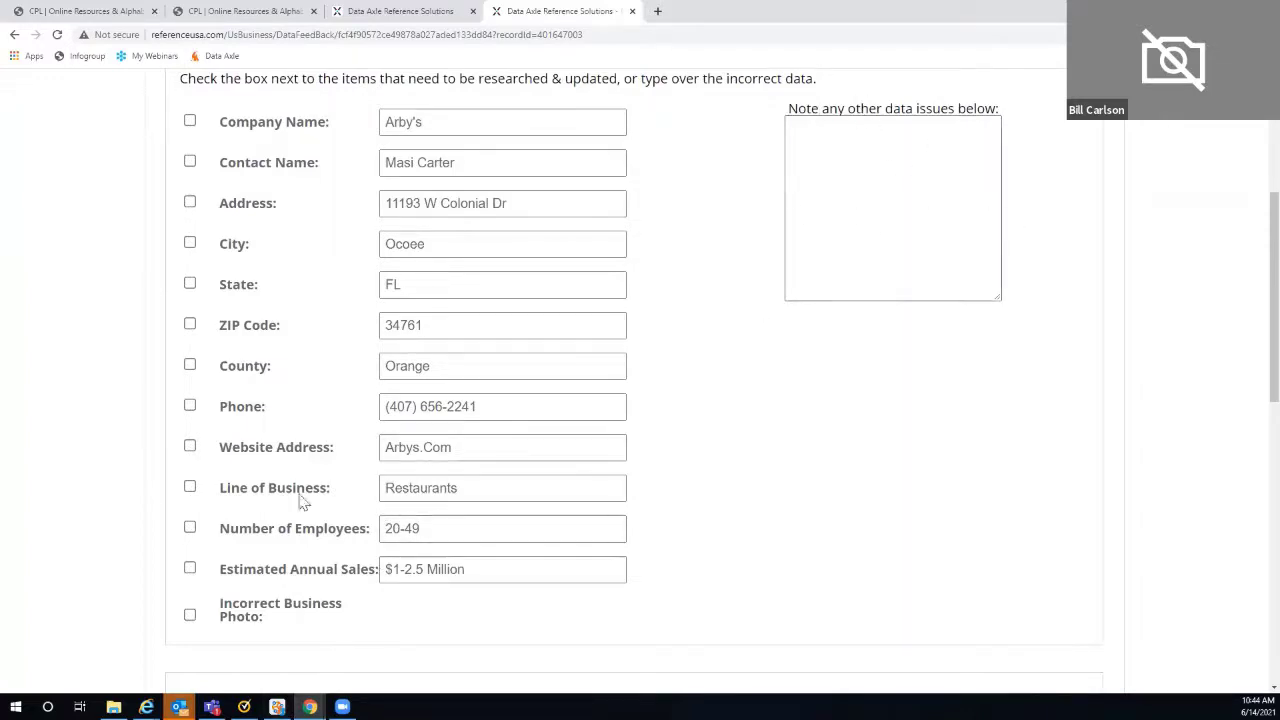
{"action": "left_click", "coordinate": [190, 528]}
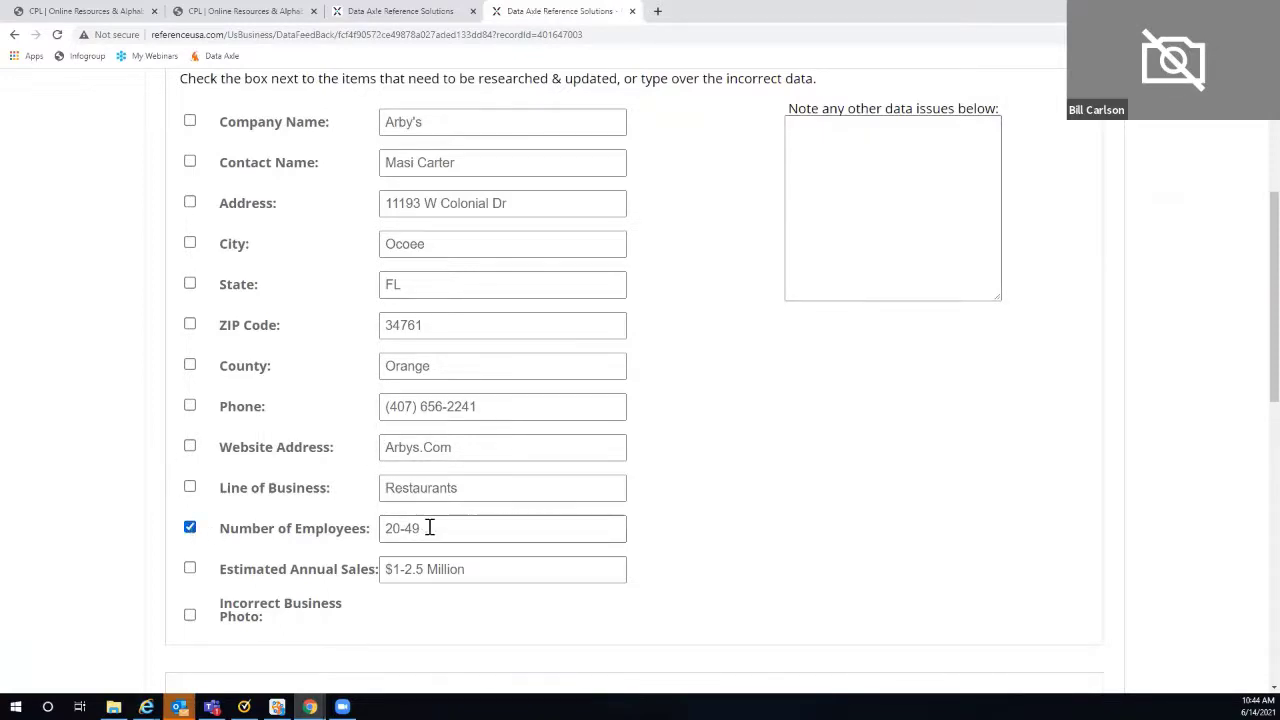
{"action": "left_click_drag", "start_coordinate": [429, 528], "coordinate": [319, 497]}
{"action": "type", "text": "28"}
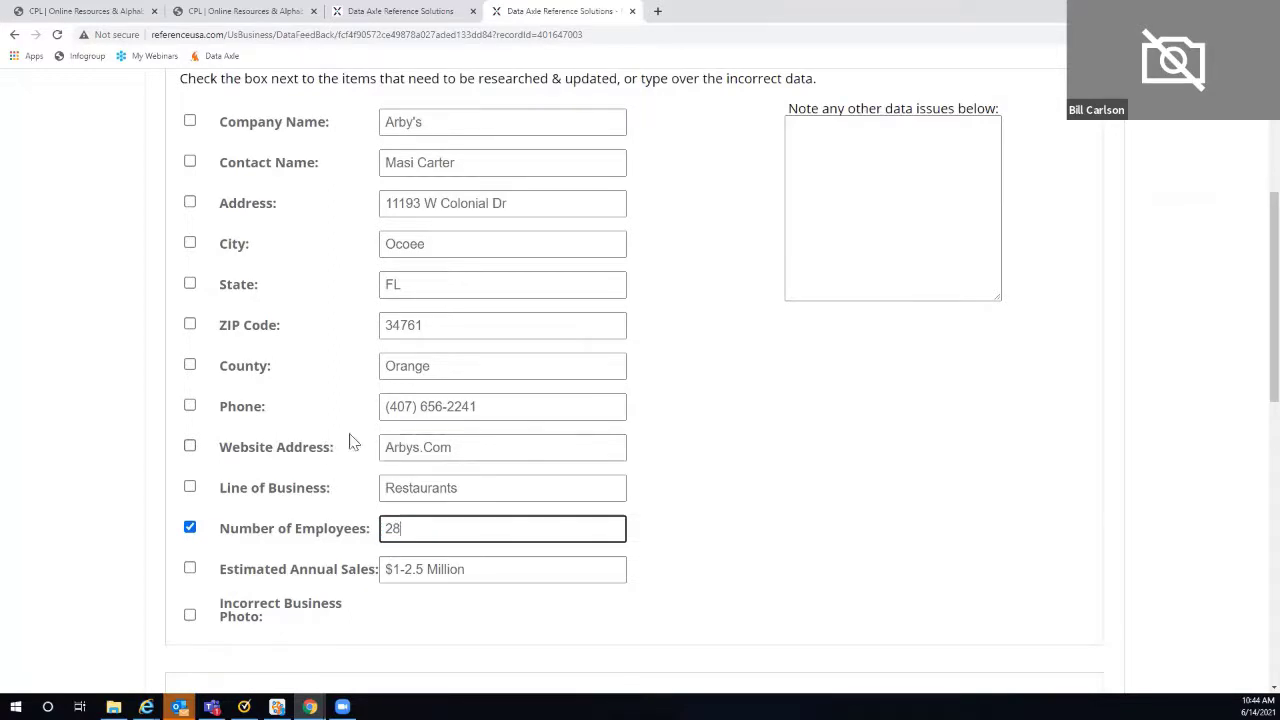
{"action": "scroll", "coordinate": [345, 440], "scroll_direction": "down", "scroll_amount": 3}
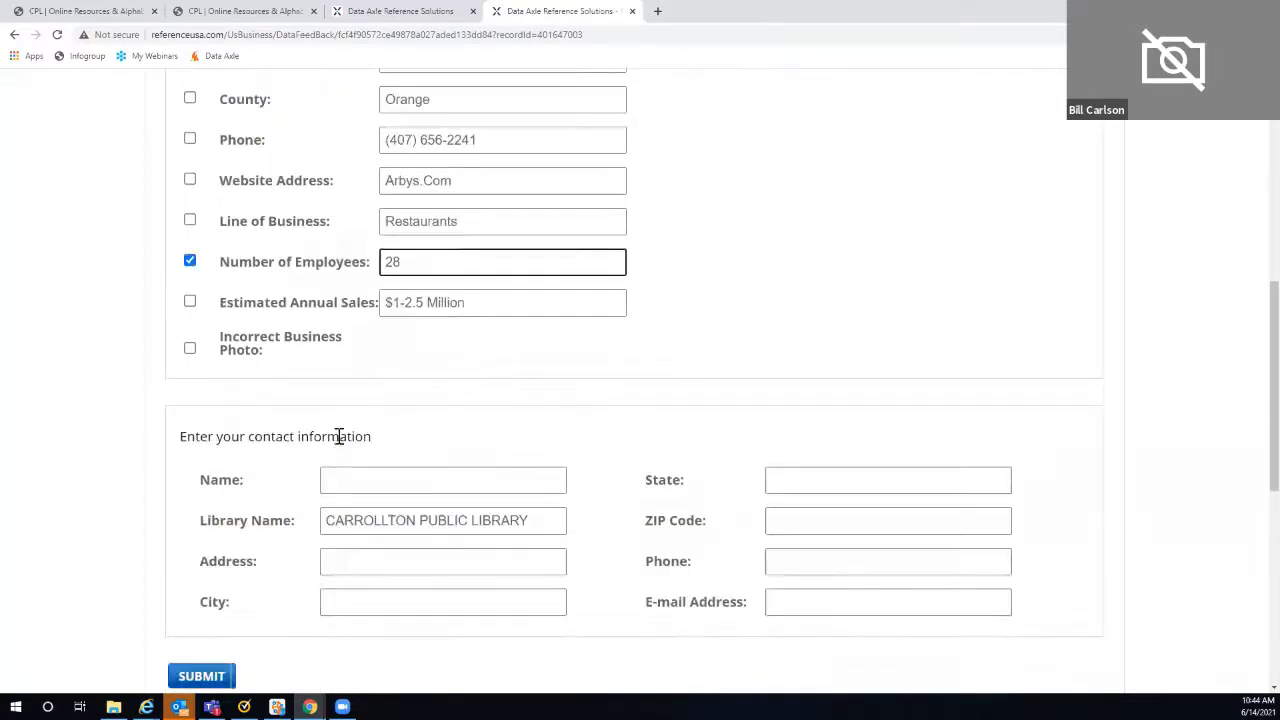
{"action": "scroll", "coordinate": [320, 437], "scroll_direction": "down", "scroll_amount": 1}
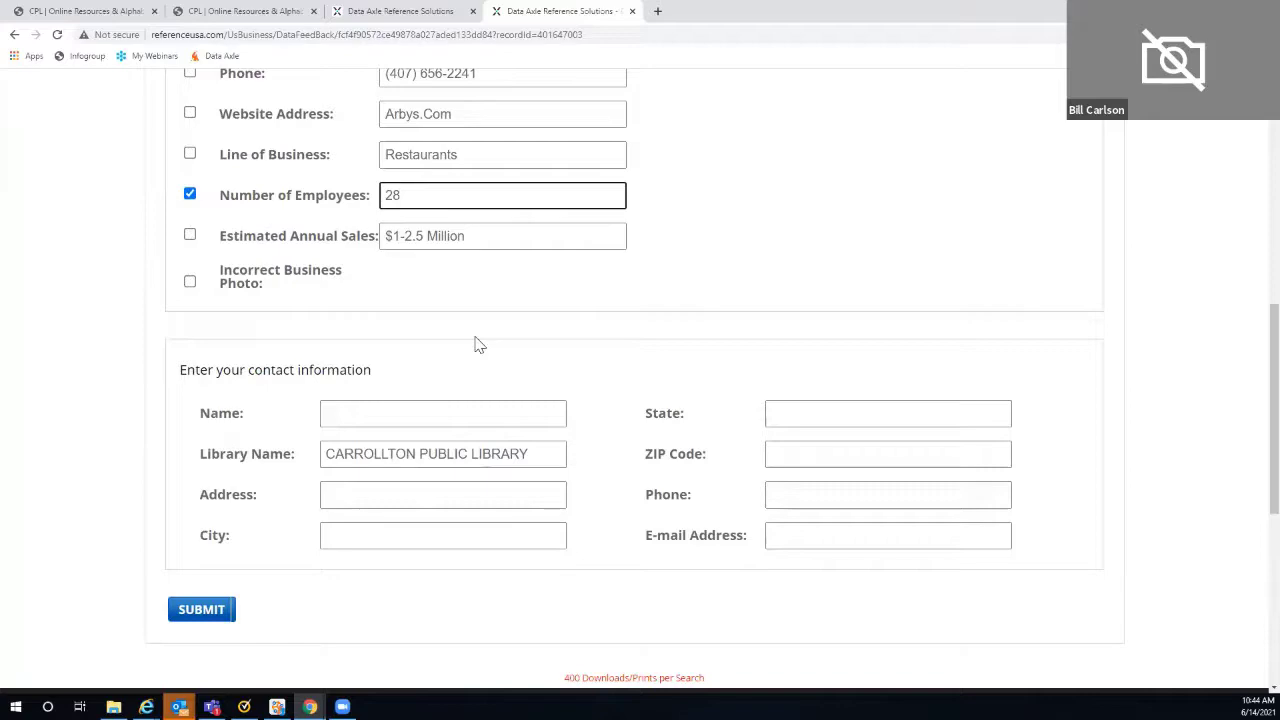
- Leave the feedback form, return to the search criteria to revise the search, and remove the Company Name criterion
{"action": "scroll", "coordinate": [478, 345], "scroll_direction": "up", "scroll_amount": 7}
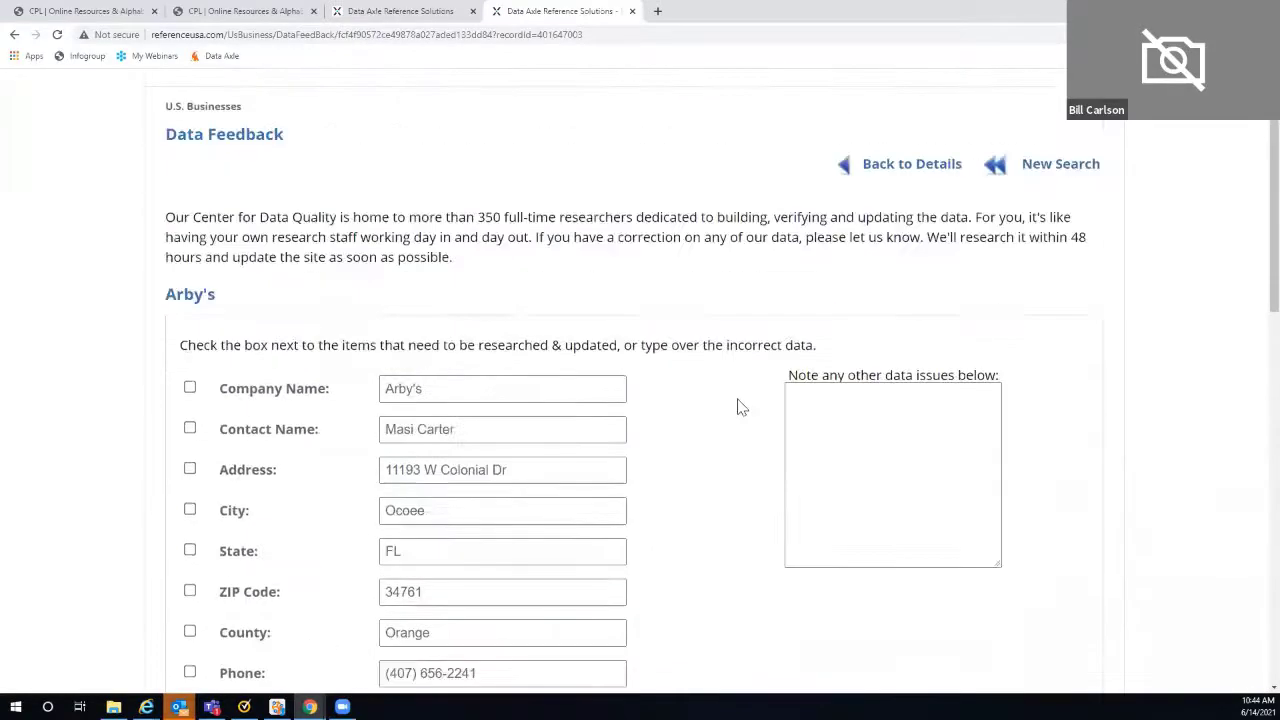
{"action": "left_click", "coordinate": [895, 240]}
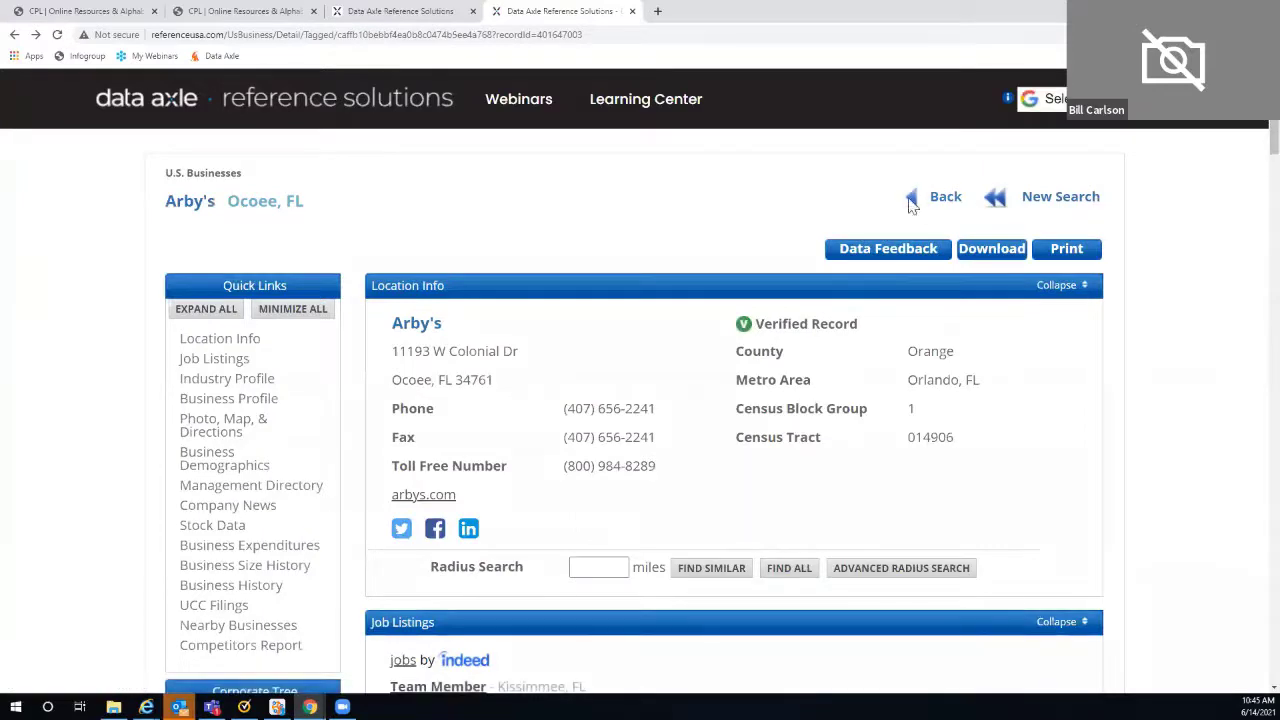
{"action": "left_click", "coordinate": [946, 204]}
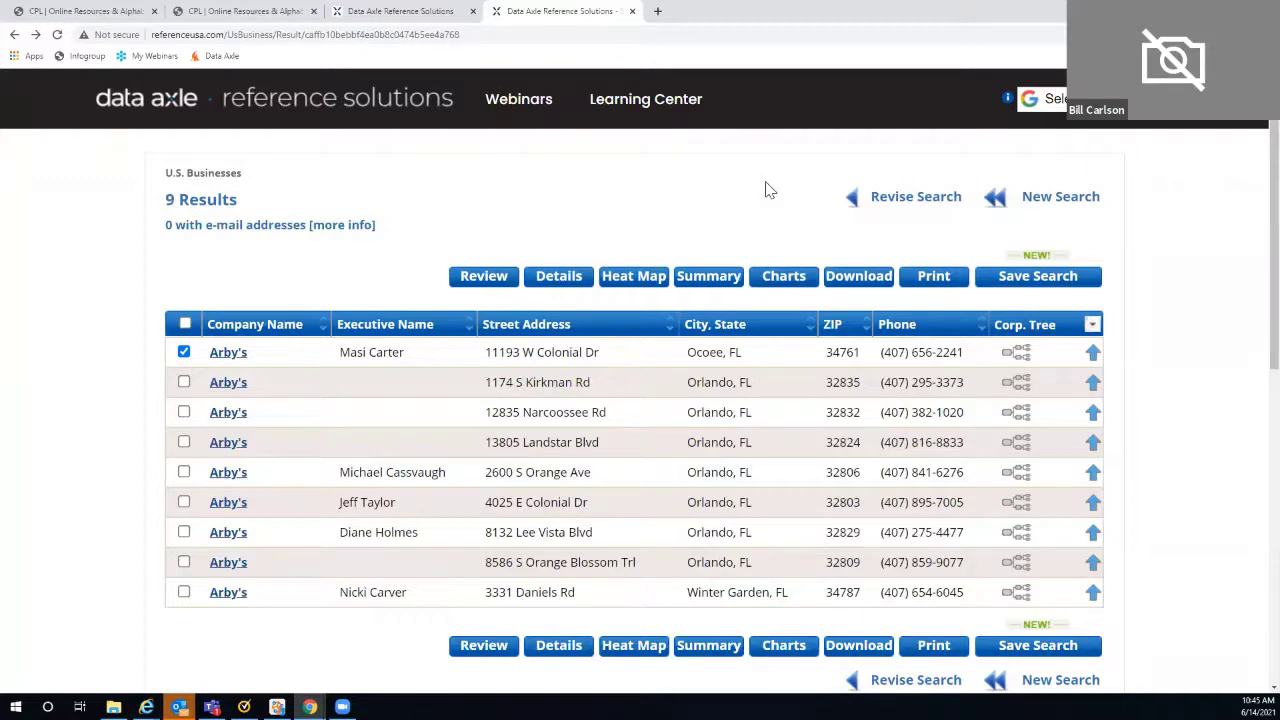
{"action": "left_click", "coordinate": [882, 202]}
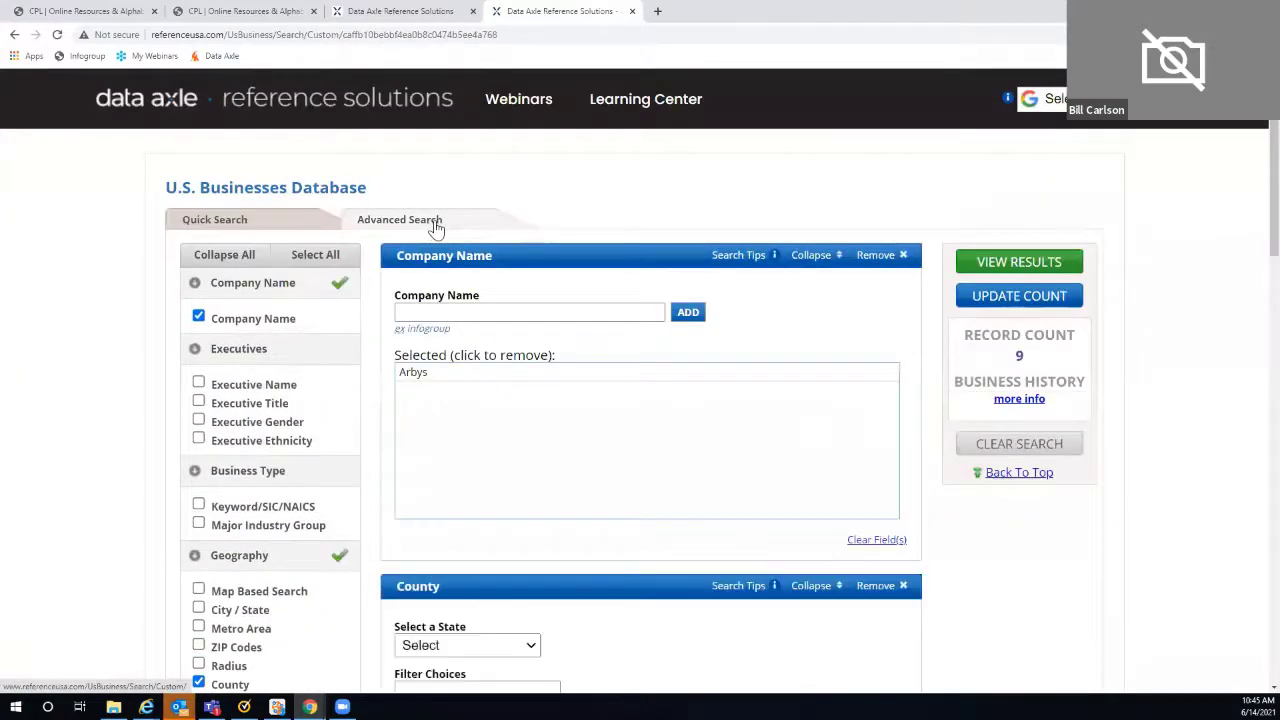
{"action": "scroll", "coordinate": [435, 228], "scroll_direction": "down", "scroll_amount": 1}
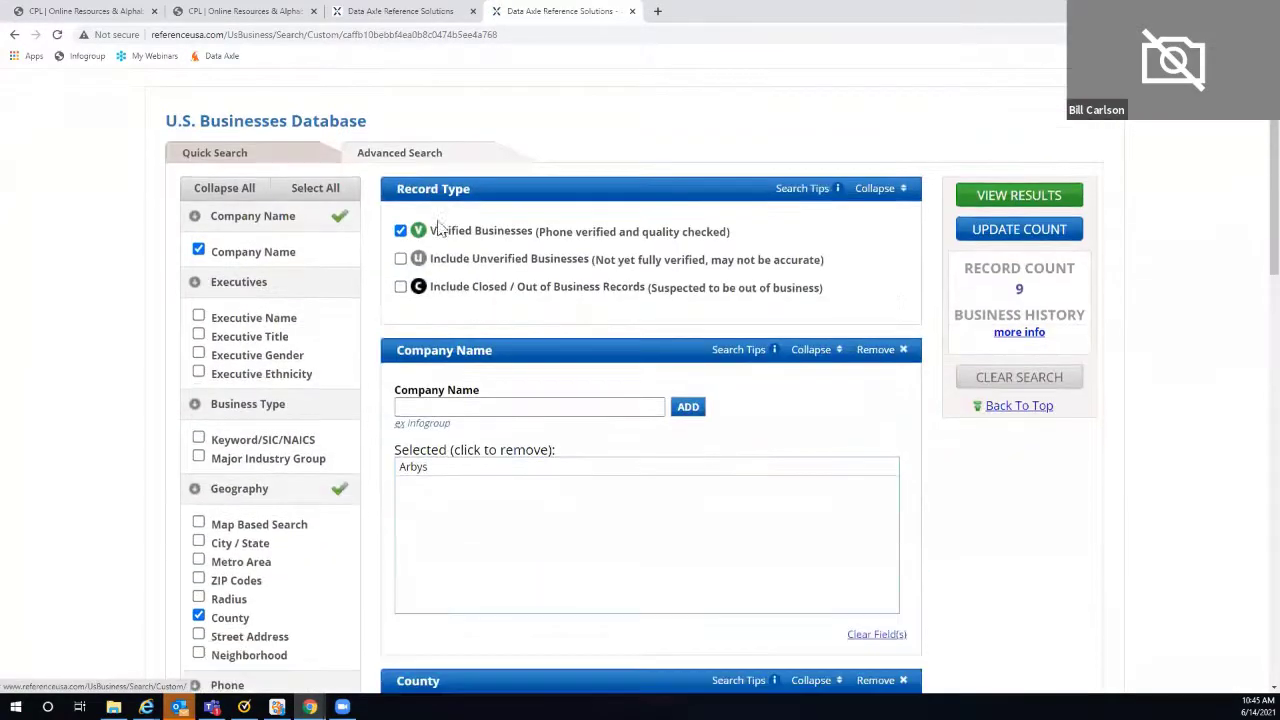
{"action": "left_click", "coordinate": [873, 350]}
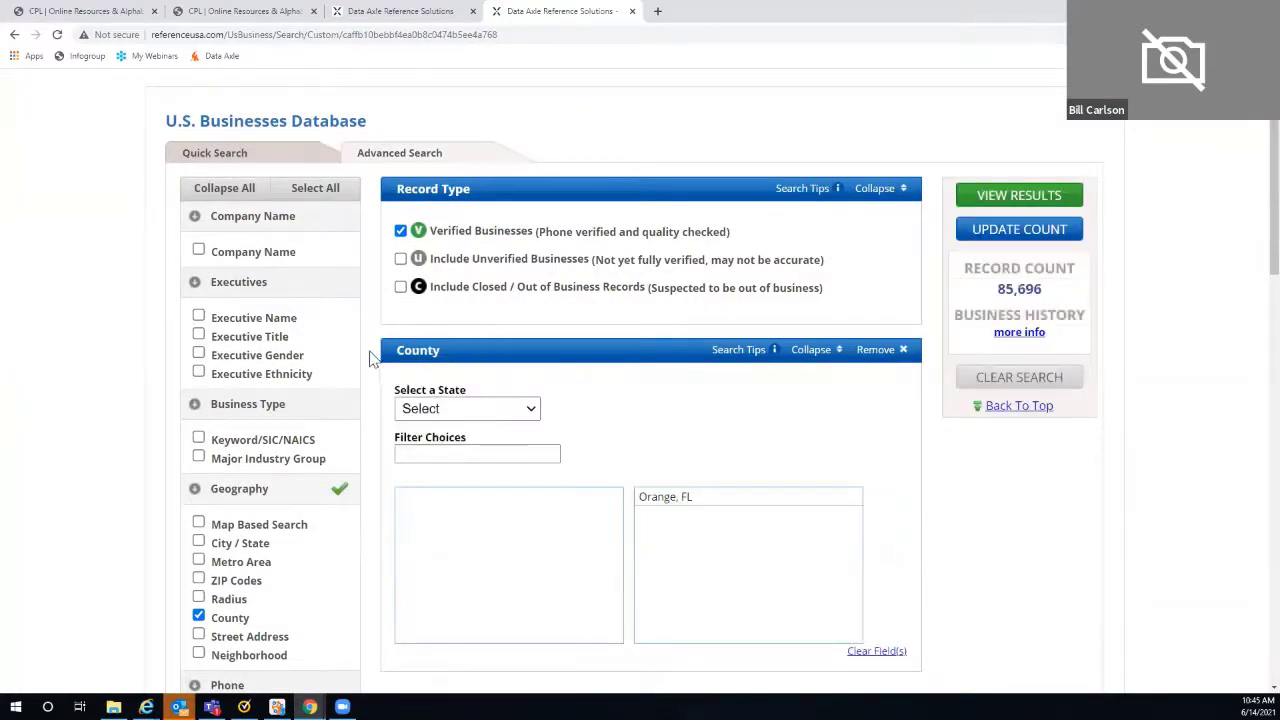
- Add the Keyword/SIC/NAICS criterion, look up Restaurants among all SICs and select 581208 - RESTAURANTS
{"action": "left_click", "coordinate": [198, 438]}
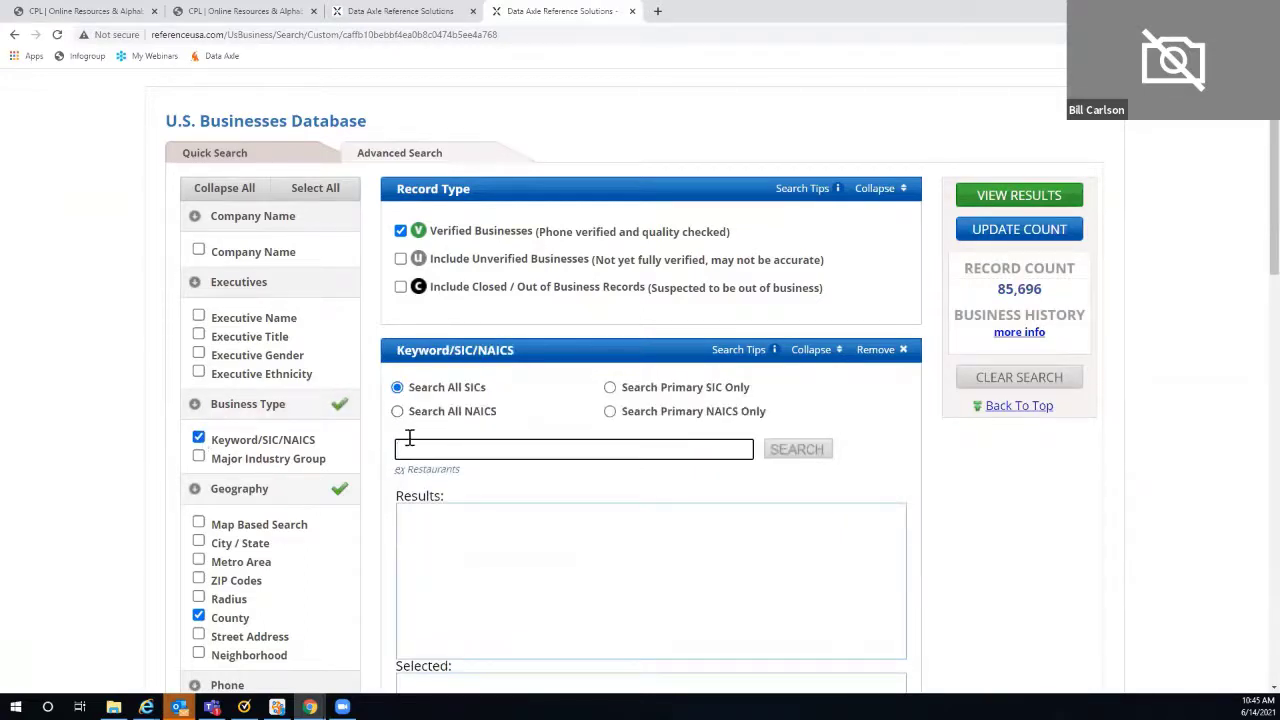
{"action": "type", "text": "Rest"}
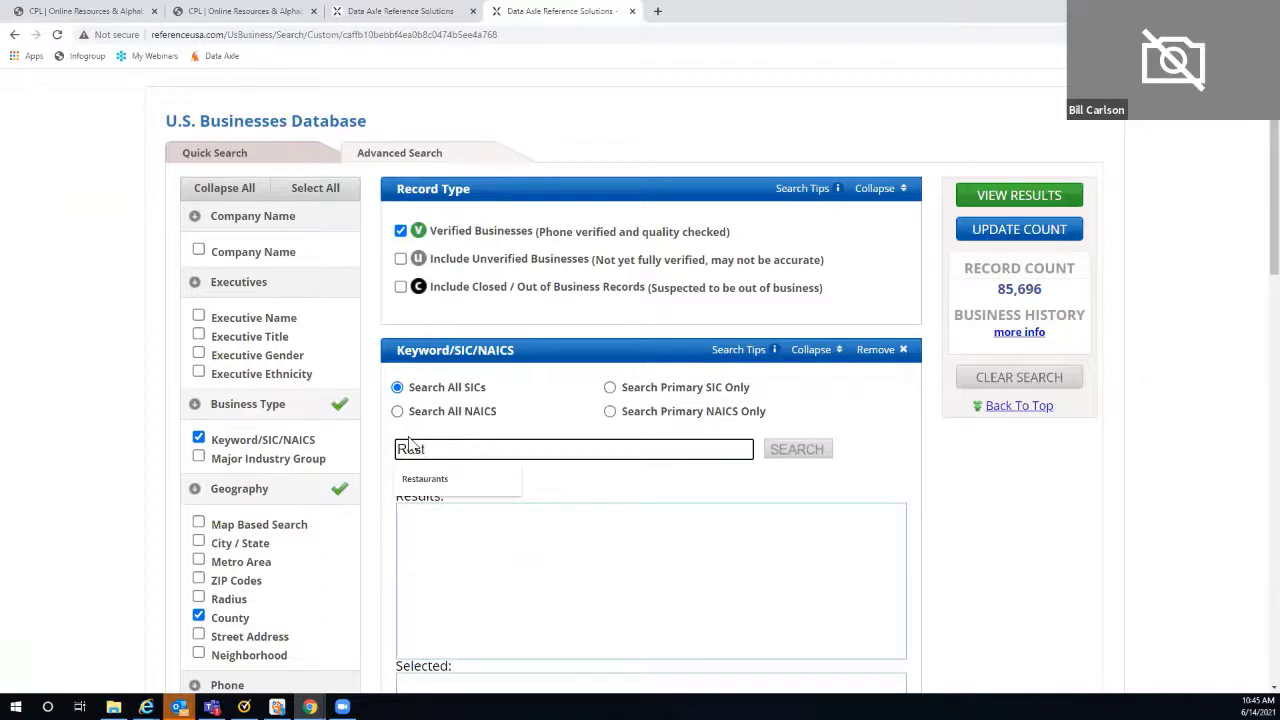
{"action": "left_click", "coordinate": [425, 478]}
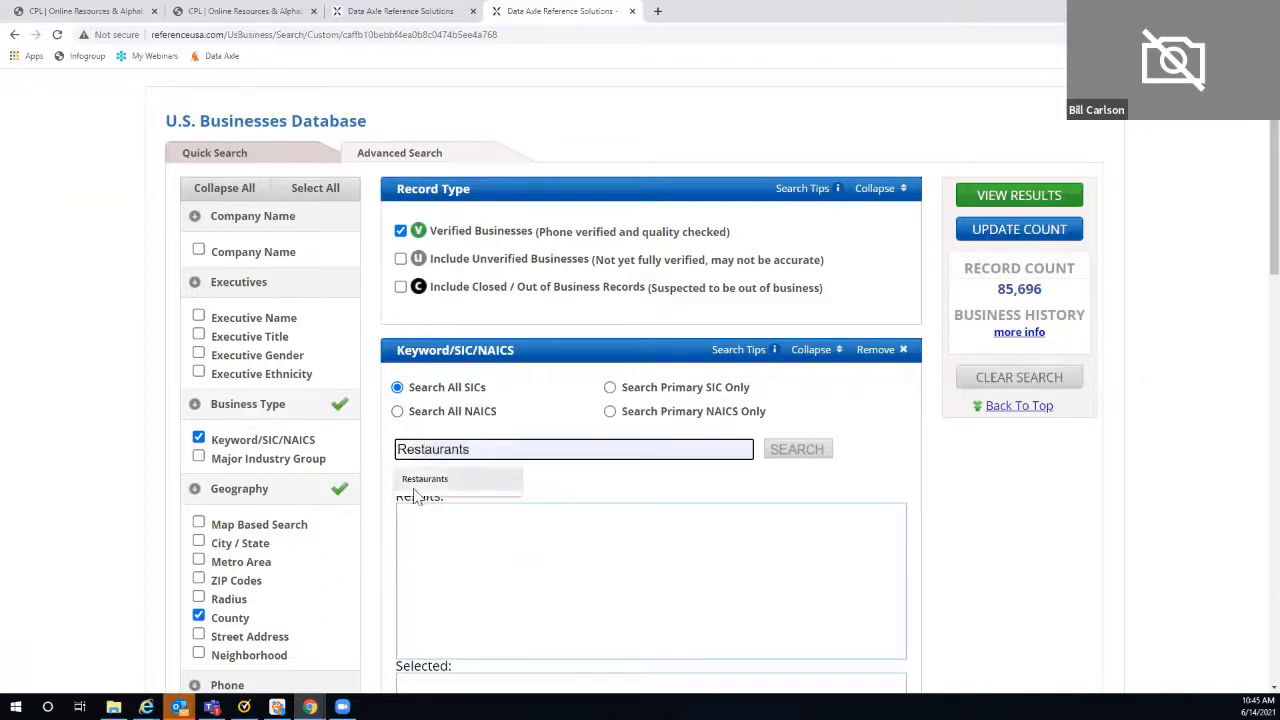
{"action": "left_click", "coordinate": [805, 452]}
{"action": "scroll", "coordinate": [1033, 463], "scroll_direction": "down", "scroll_amount": 1}
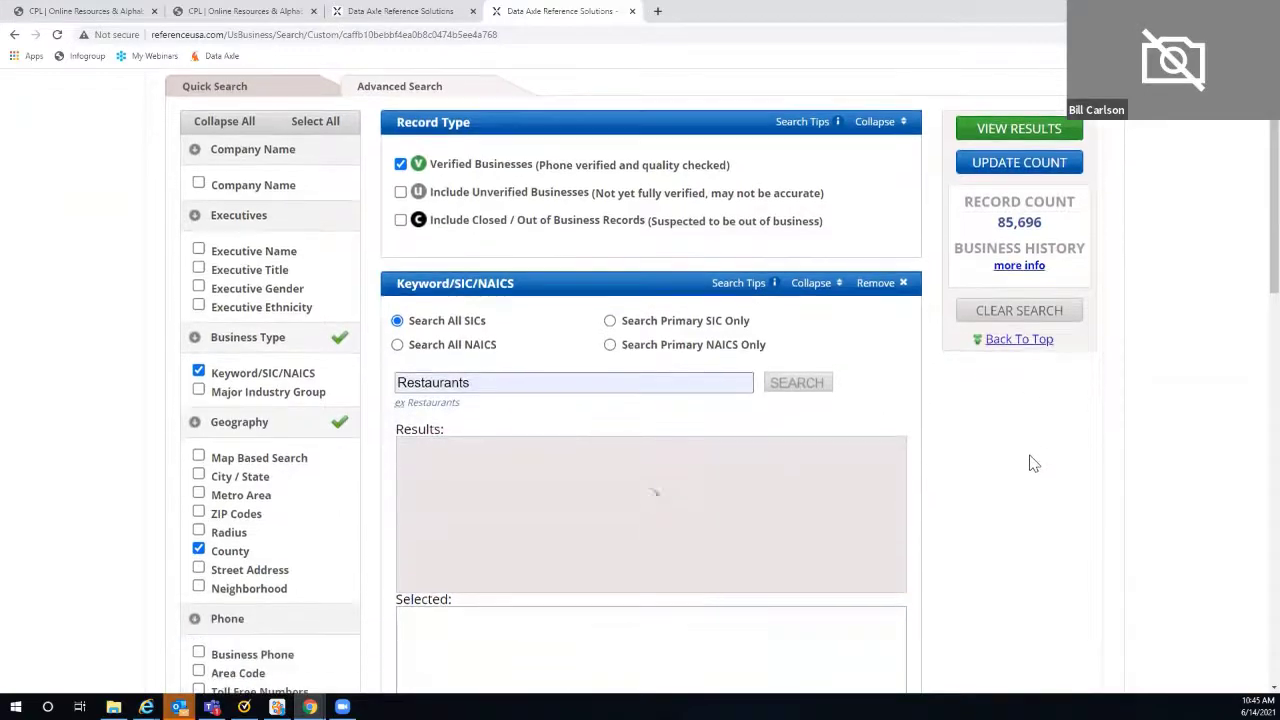
{"action": "scroll", "coordinate": [1033, 463], "scroll_direction": "down", "scroll_amount": 2}
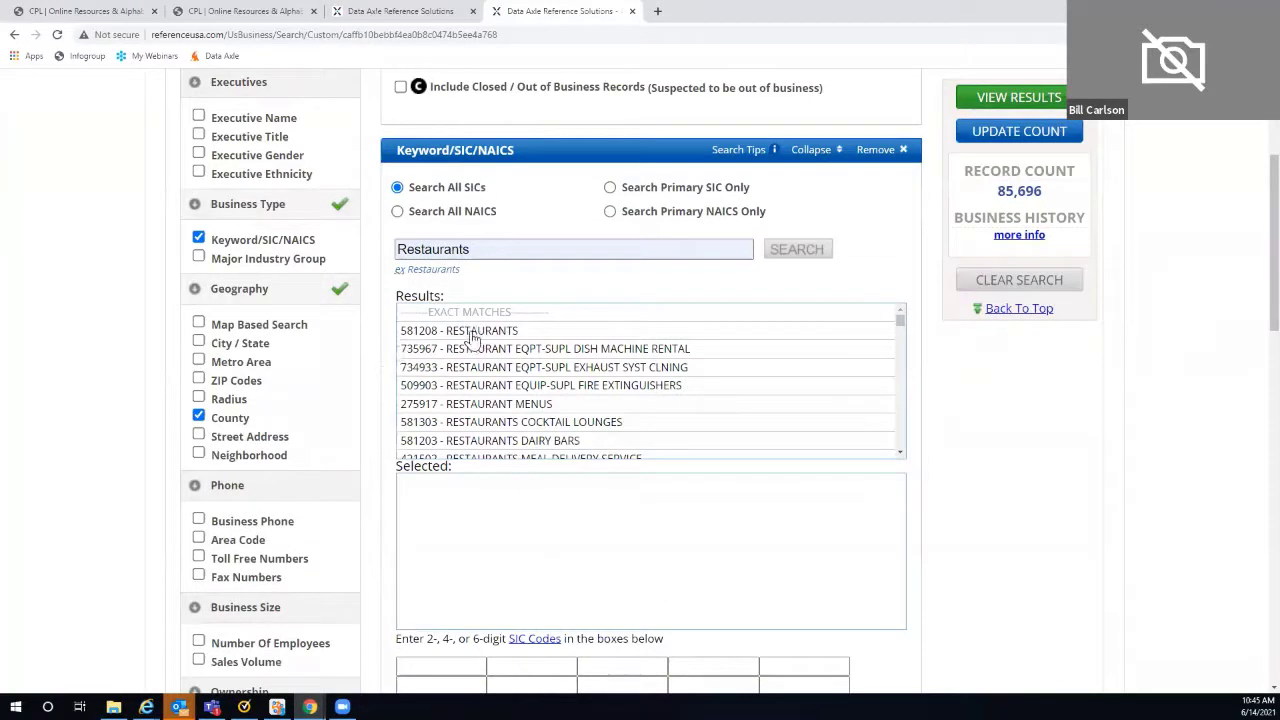
{"action": "left_click", "coordinate": [474, 339]}
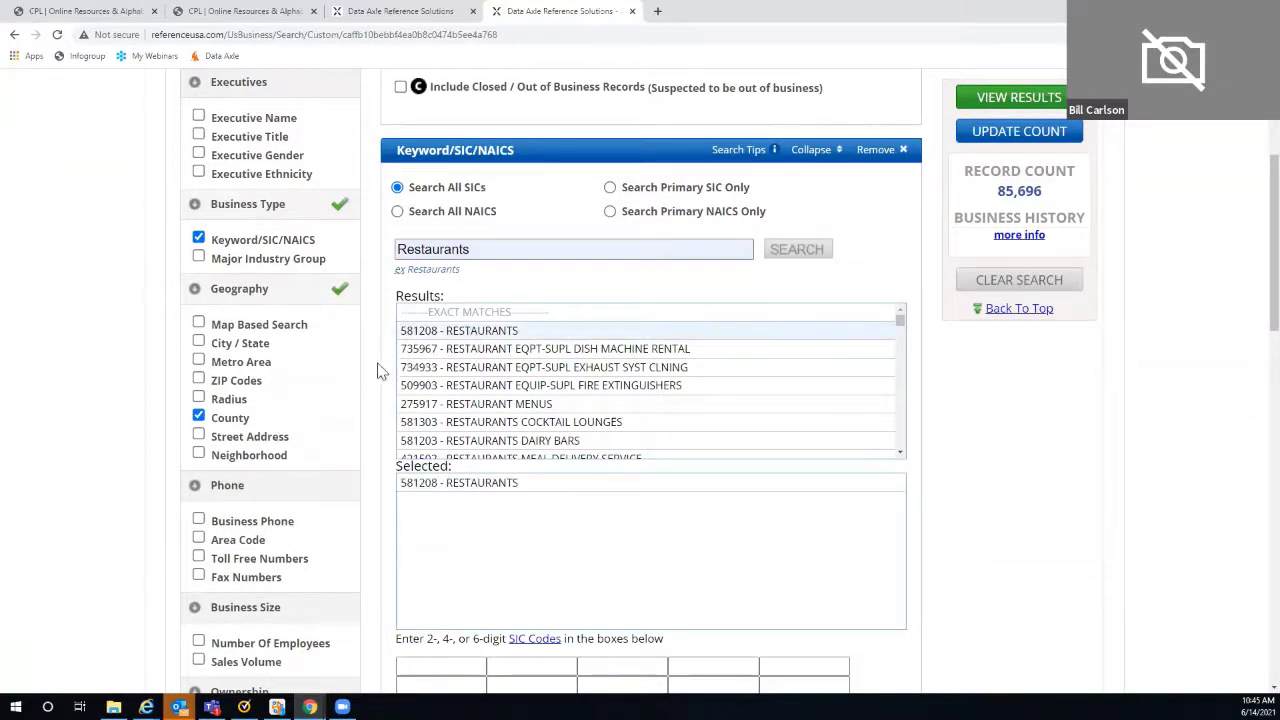
- Replace the County criterion with Map Based Search and open its map
{"action": "left_click", "coordinate": [199, 418]}
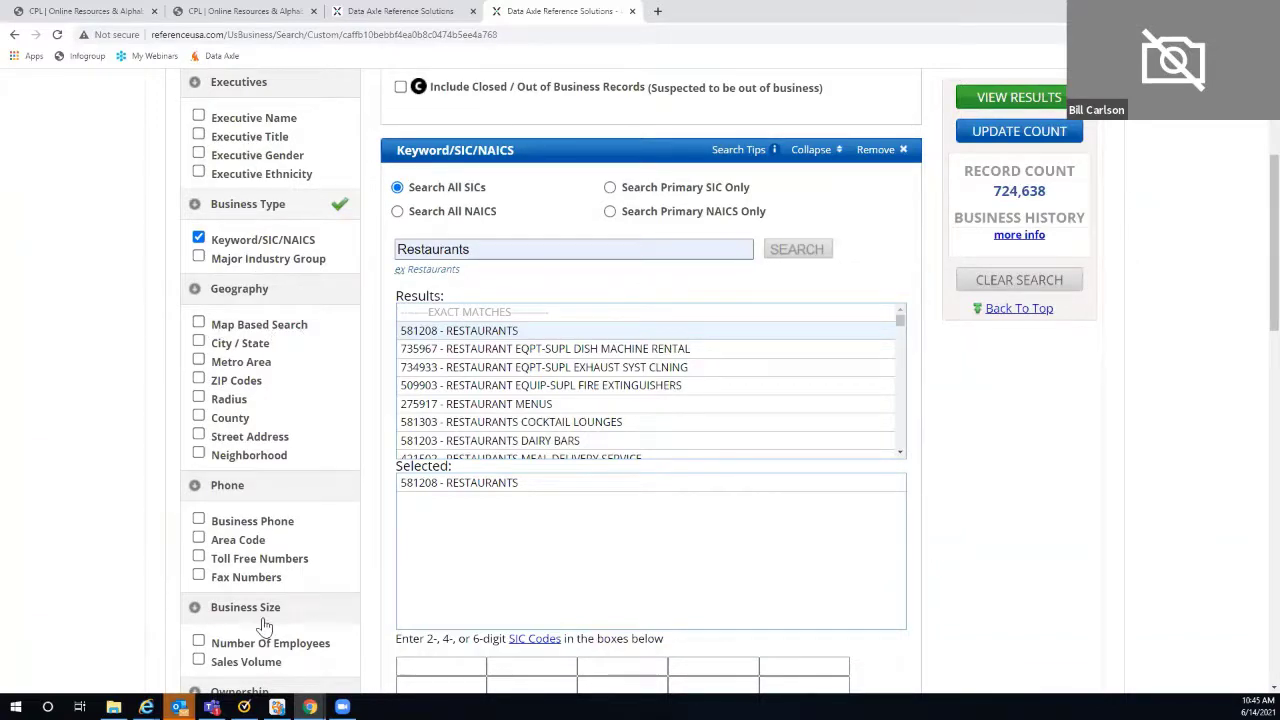
{"action": "left_click", "coordinate": [199, 324]}
{"action": "scroll", "coordinate": [1140, 480], "scroll_direction": "down", "scroll_amount": 3}
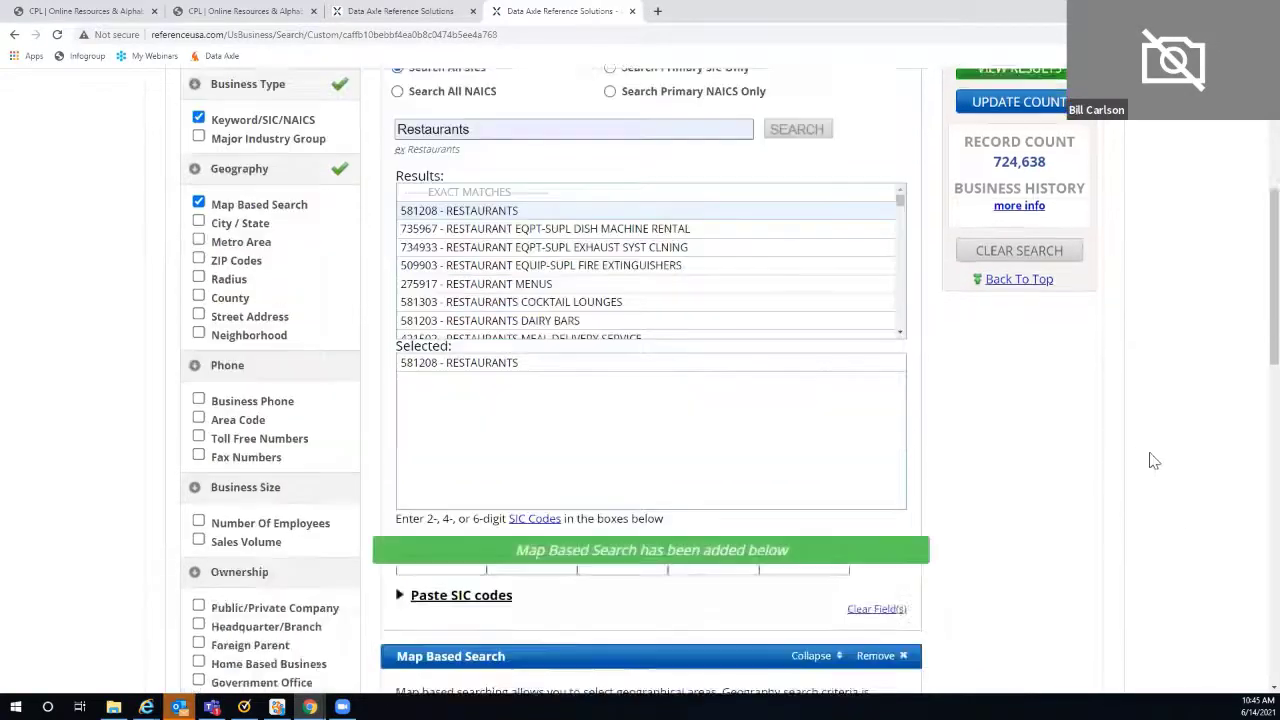
{"action": "left_click", "coordinate": [423, 405]}
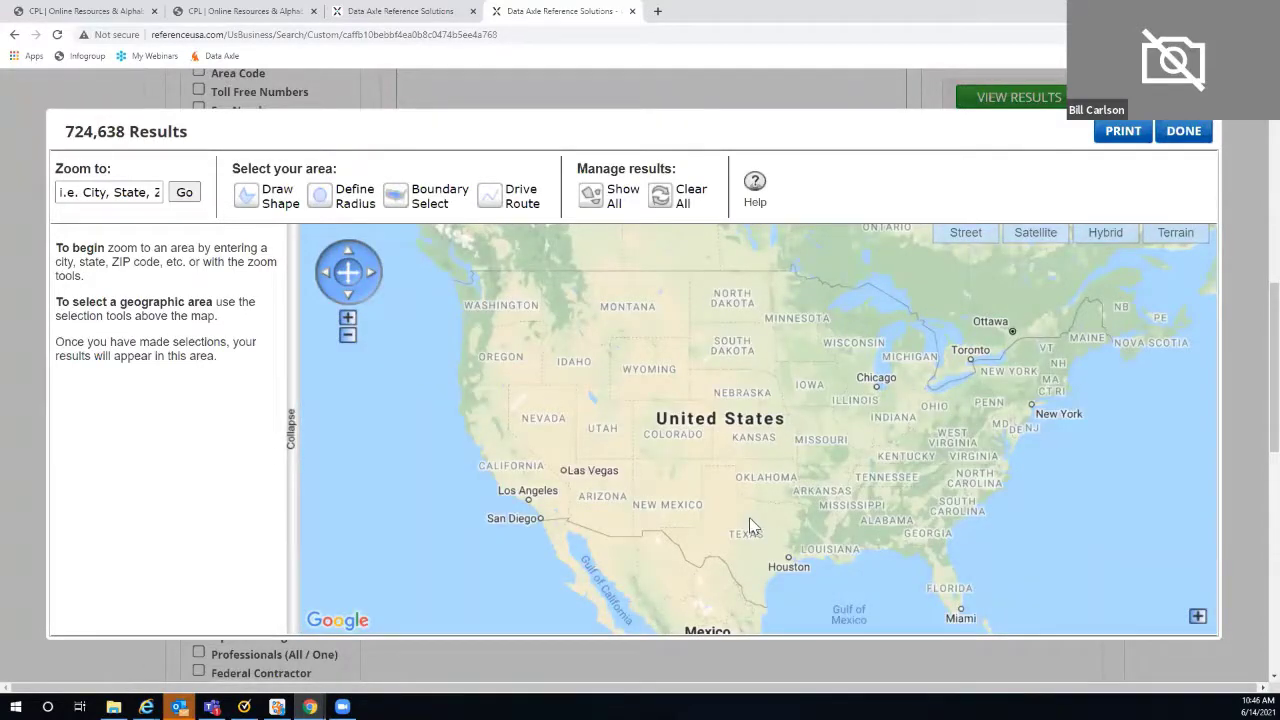
- Locate Carrollton, TX on the map and widen the view to the surrounding Dallas suburbs
{"action": "left_click", "coordinate": [61, 192]}
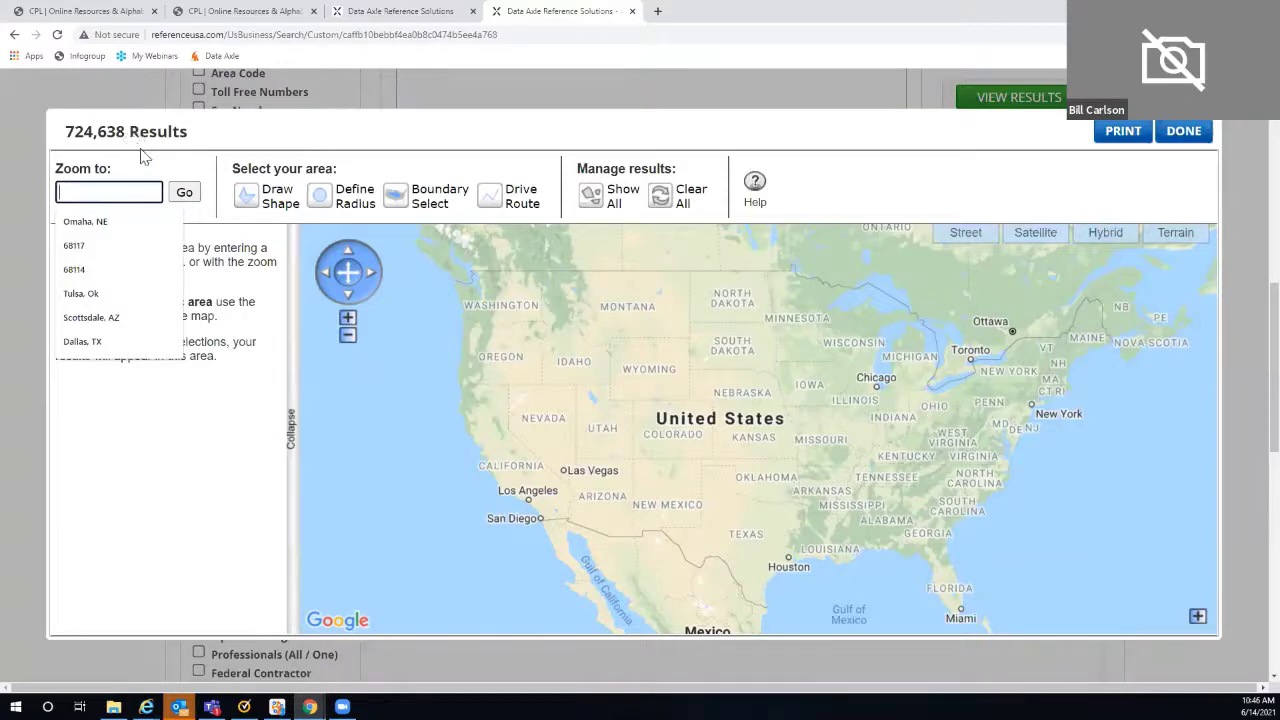
{"action": "type", "text": "Carr"}
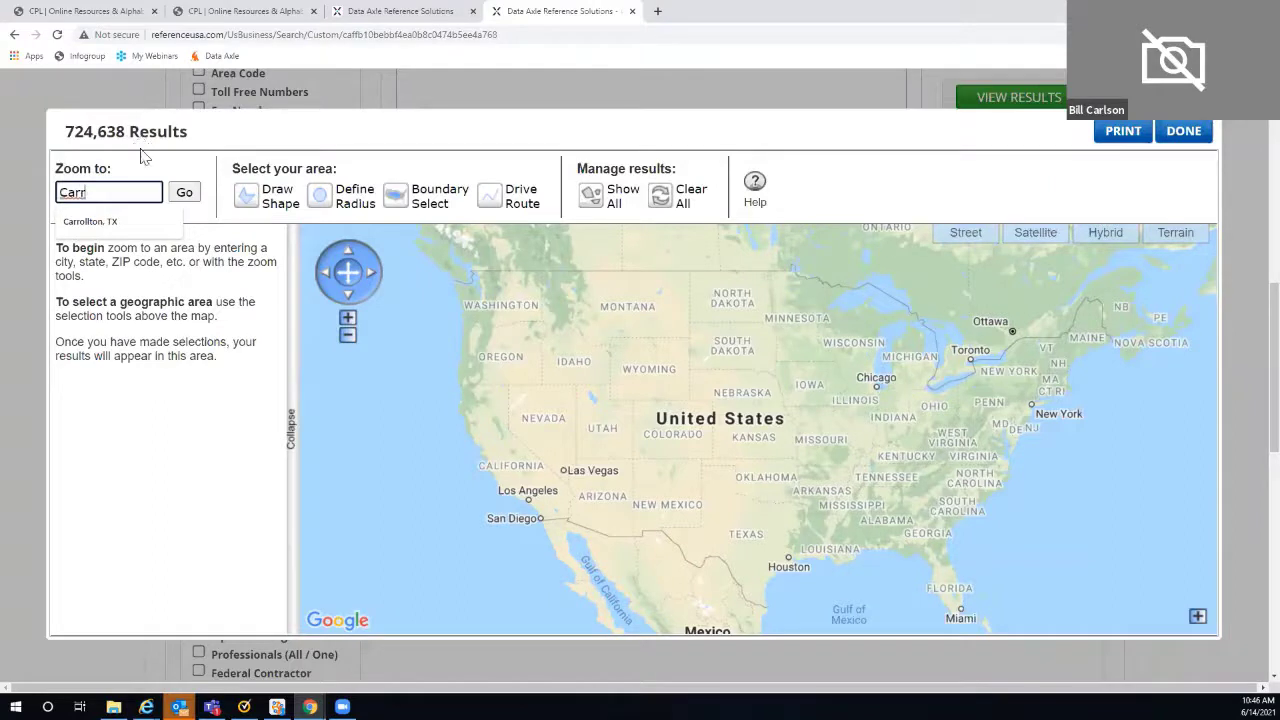
{"action": "left_click", "coordinate": [102, 221]}
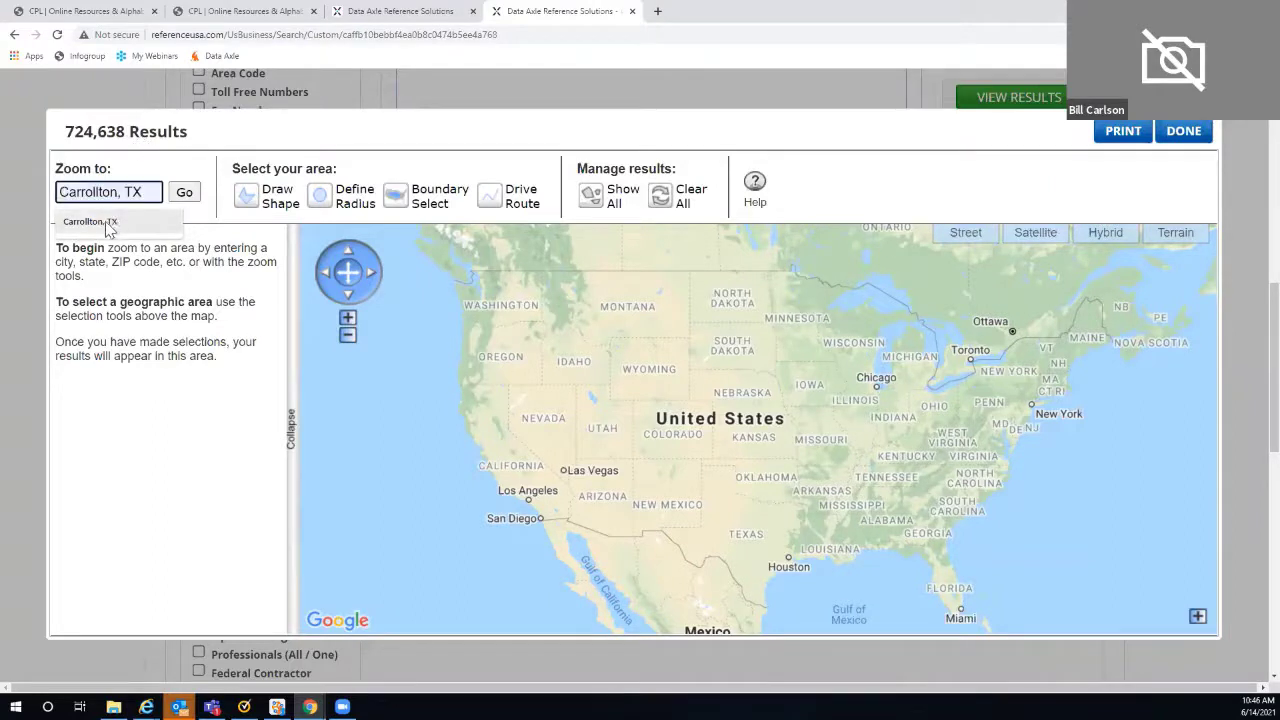
{"action": "left_click", "coordinate": [183, 196]}
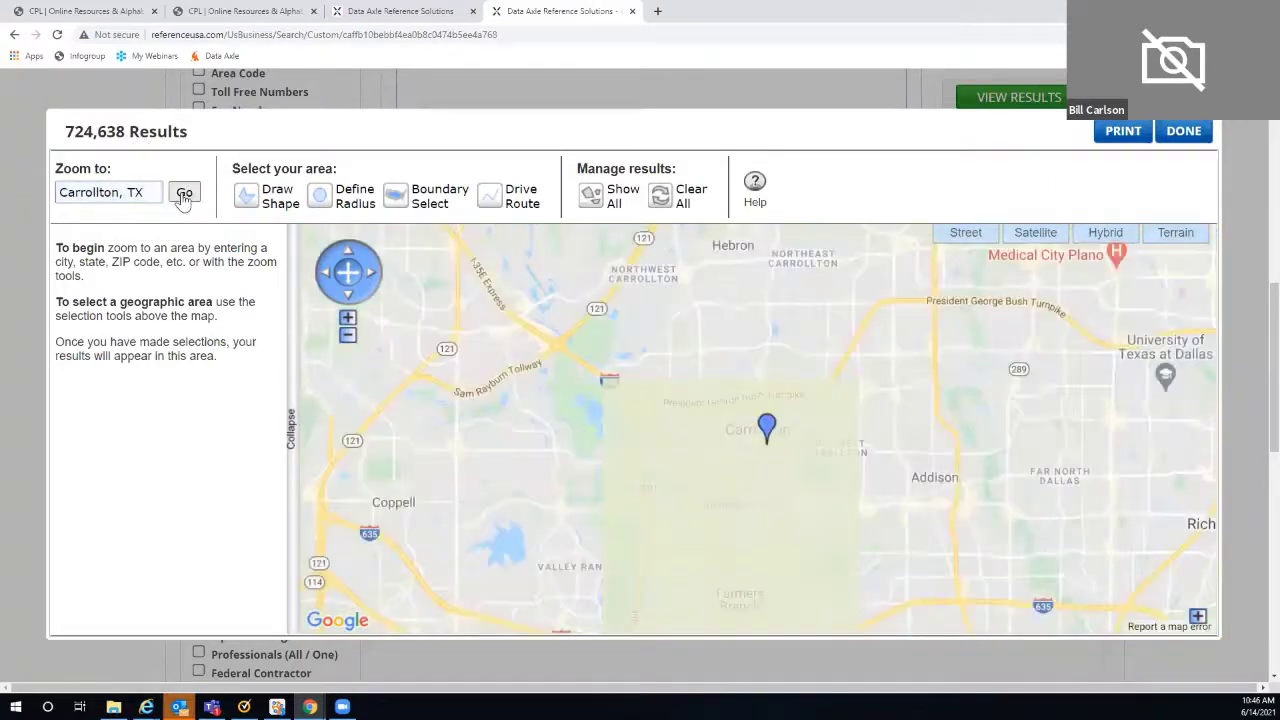
{"action": "left_click", "coordinate": [347, 336]}
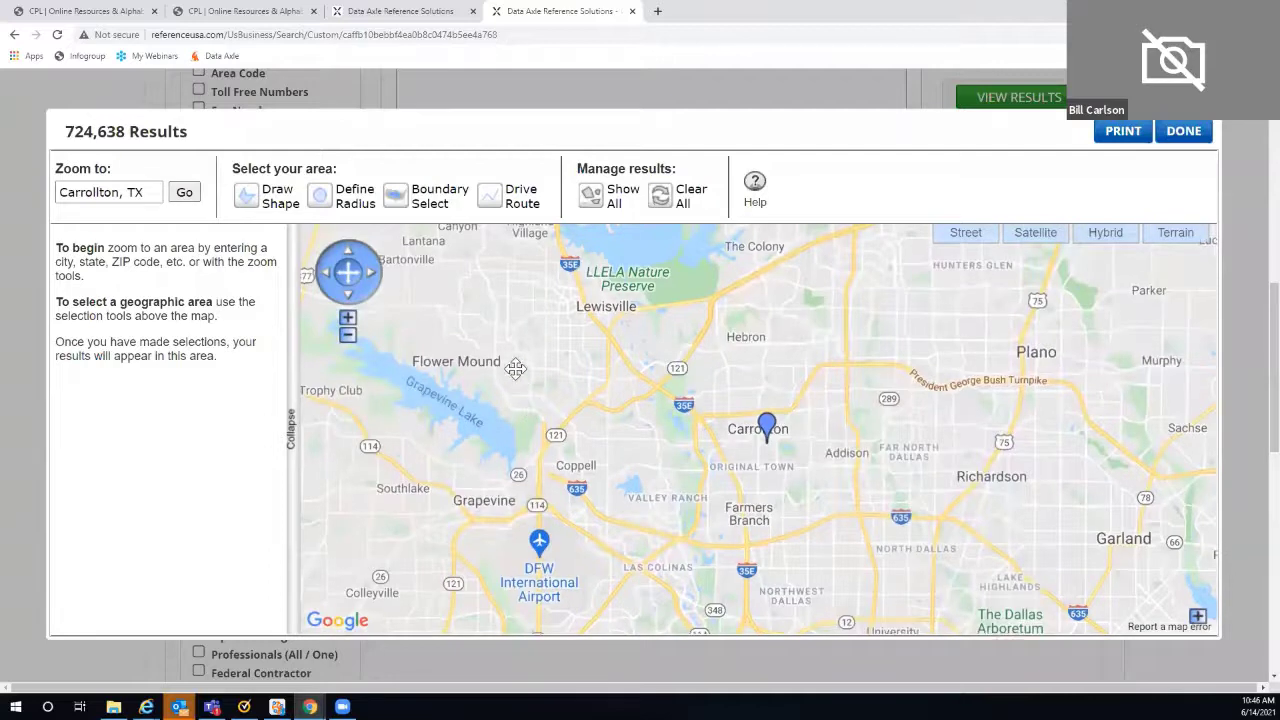
{"action": "left_click_drag", "start_coordinate": [528, 410], "coordinate": [462, 374]}
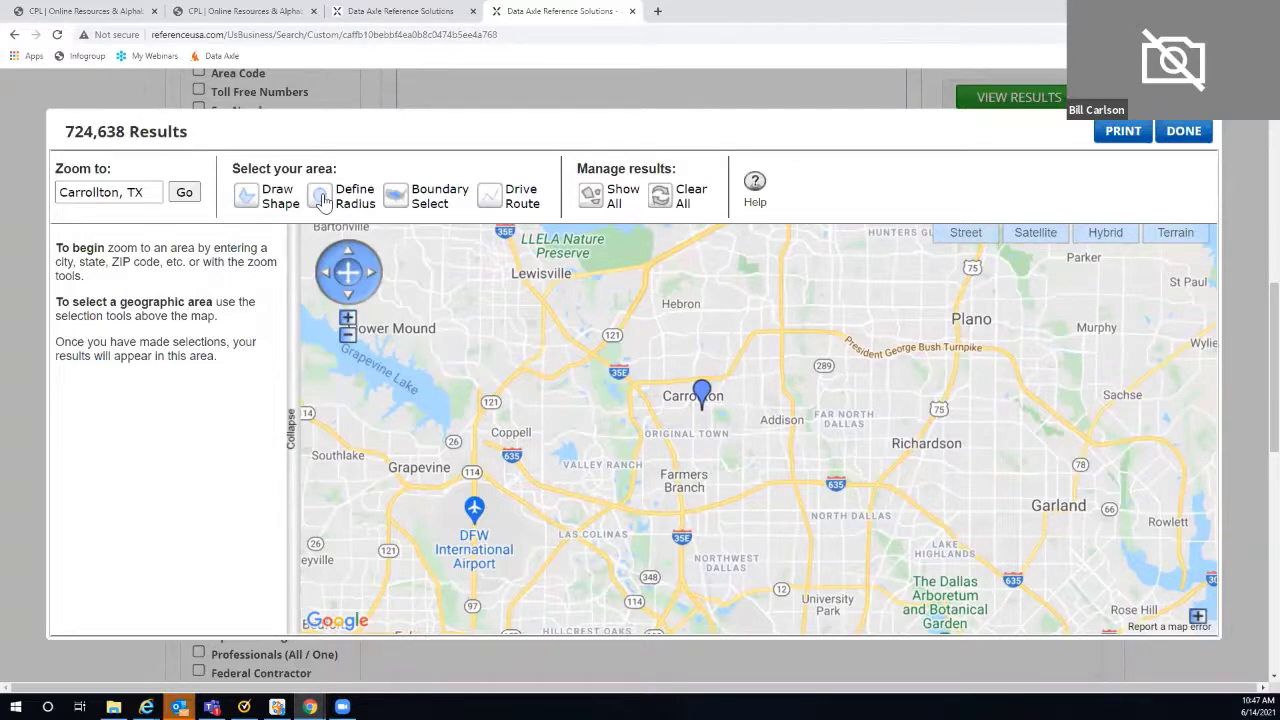
- Draw a custom polygon search area on the map enclosing Carrollton, Farmers Branch and Addison
{"action": "left_click", "coordinate": [249, 199]}
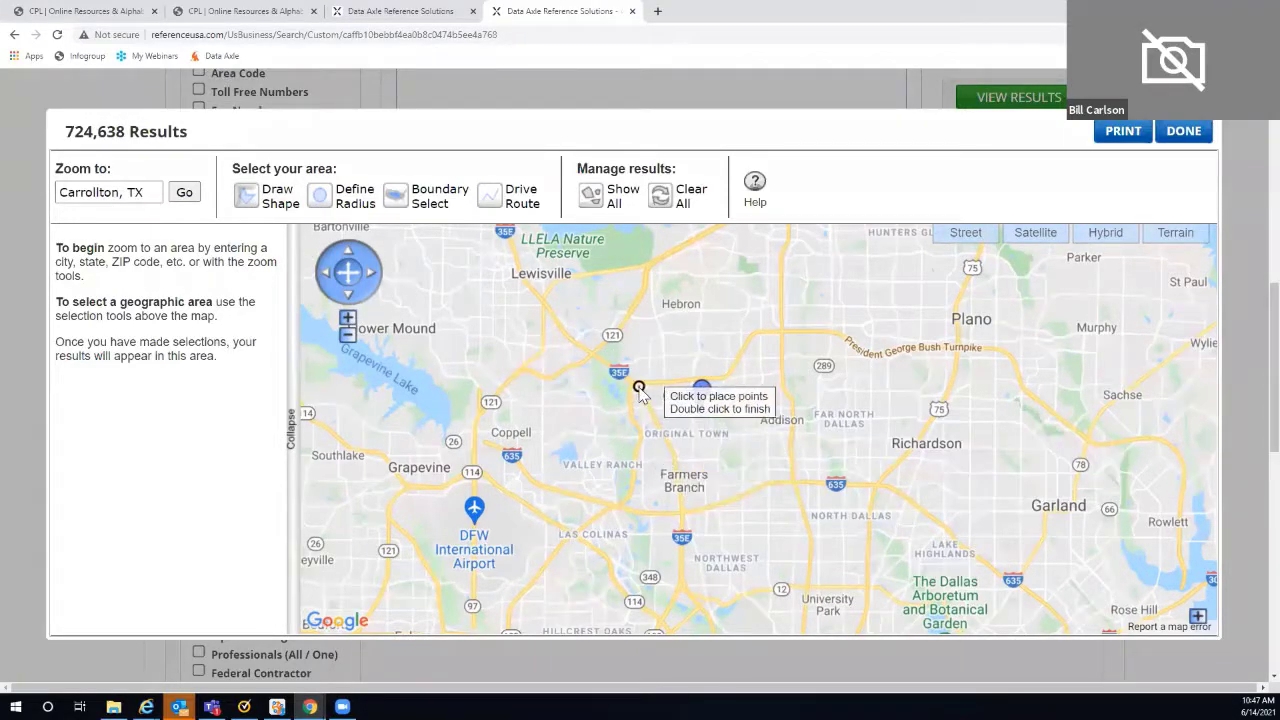
{"action": "left_click", "coordinate": [635, 387]}
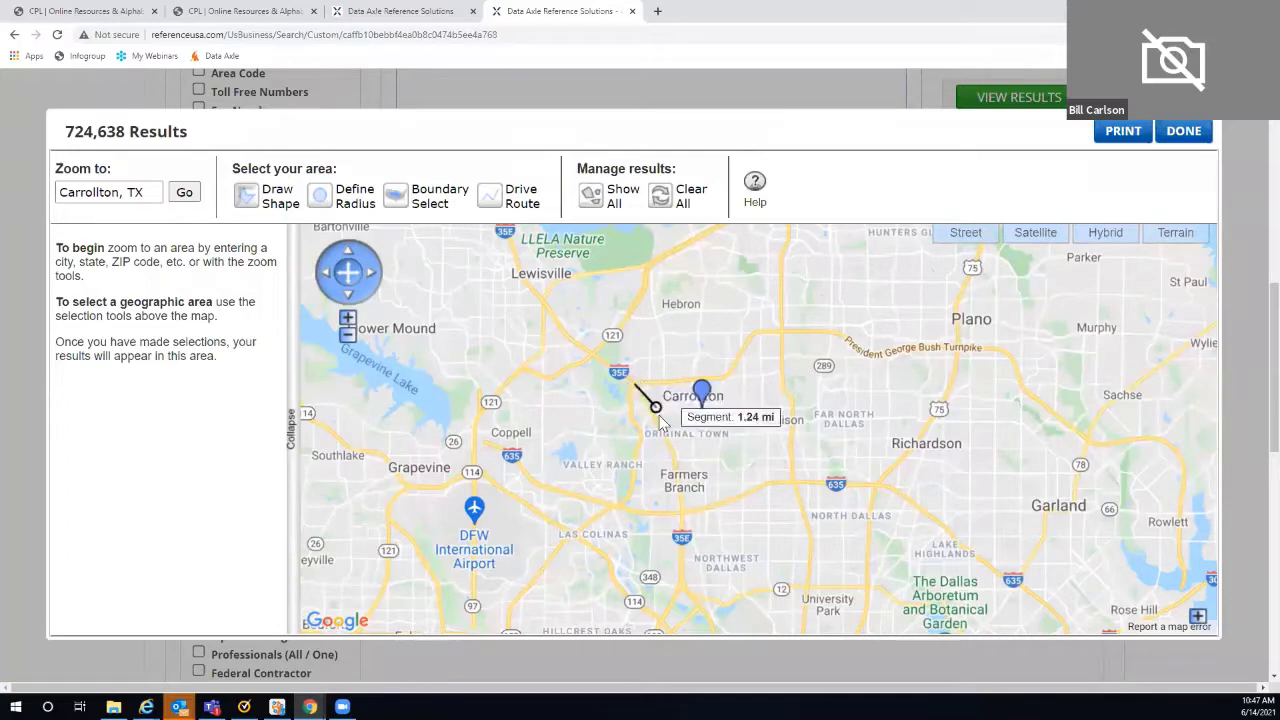
{"action": "left_click", "coordinate": [673, 478]}
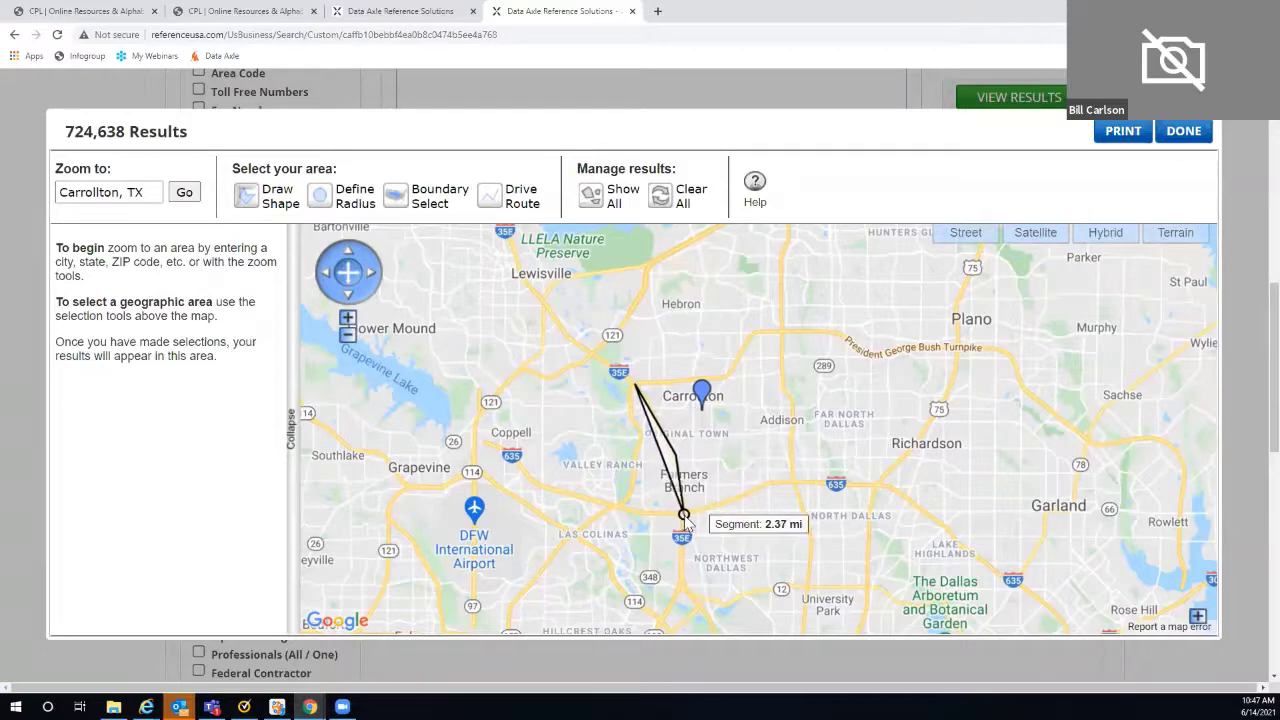
{"action": "left_click", "coordinate": [684, 516]}
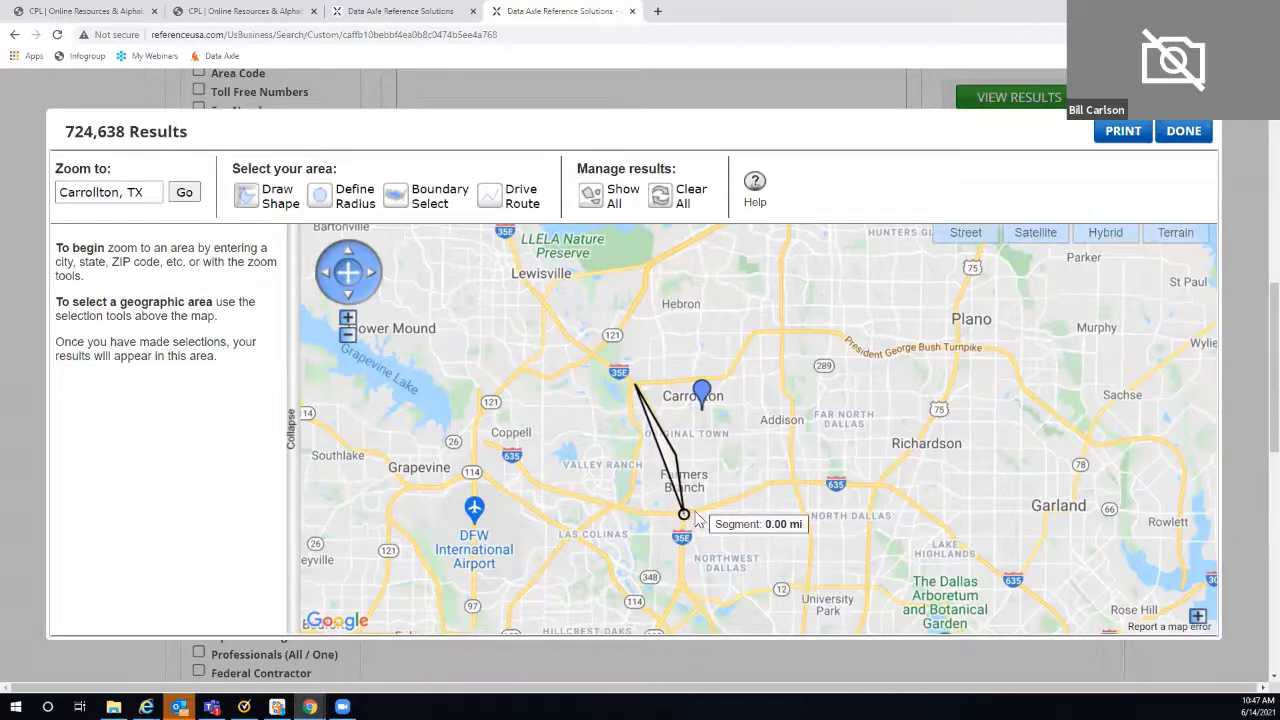
{"action": "left_click", "coordinate": [745, 494]}
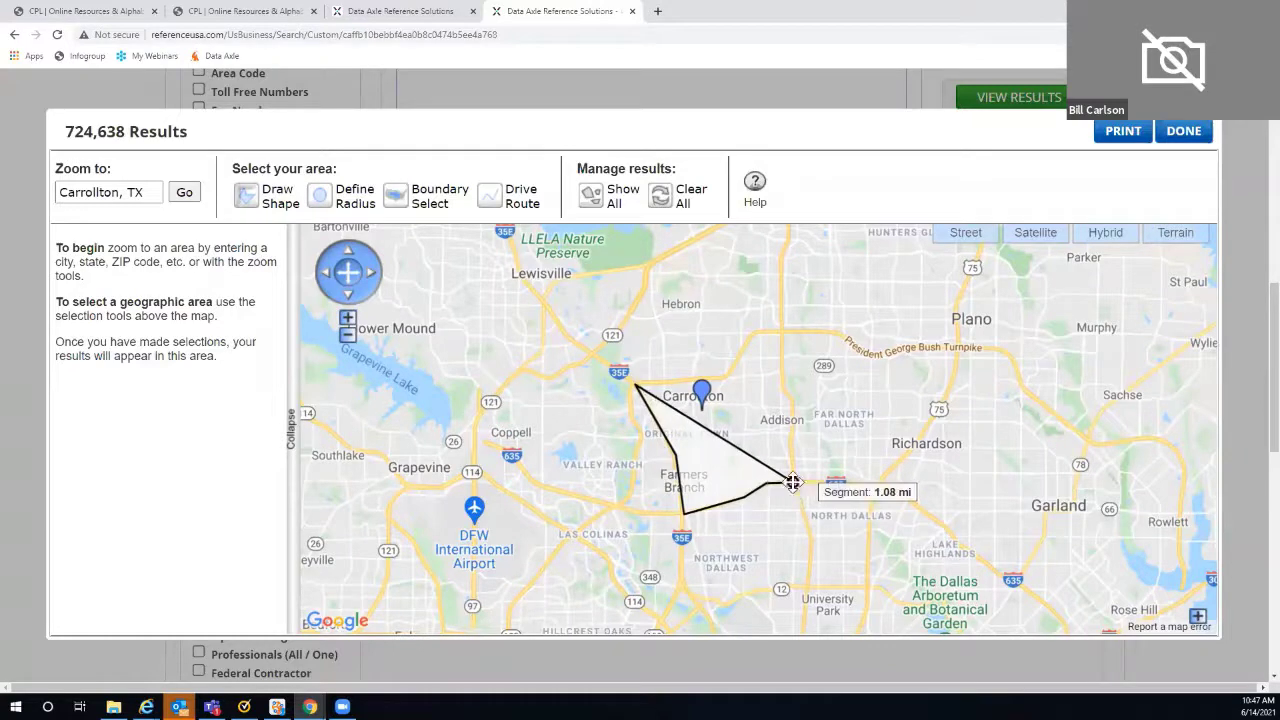
{"action": "left_click", "coordinate": [787, 482]}
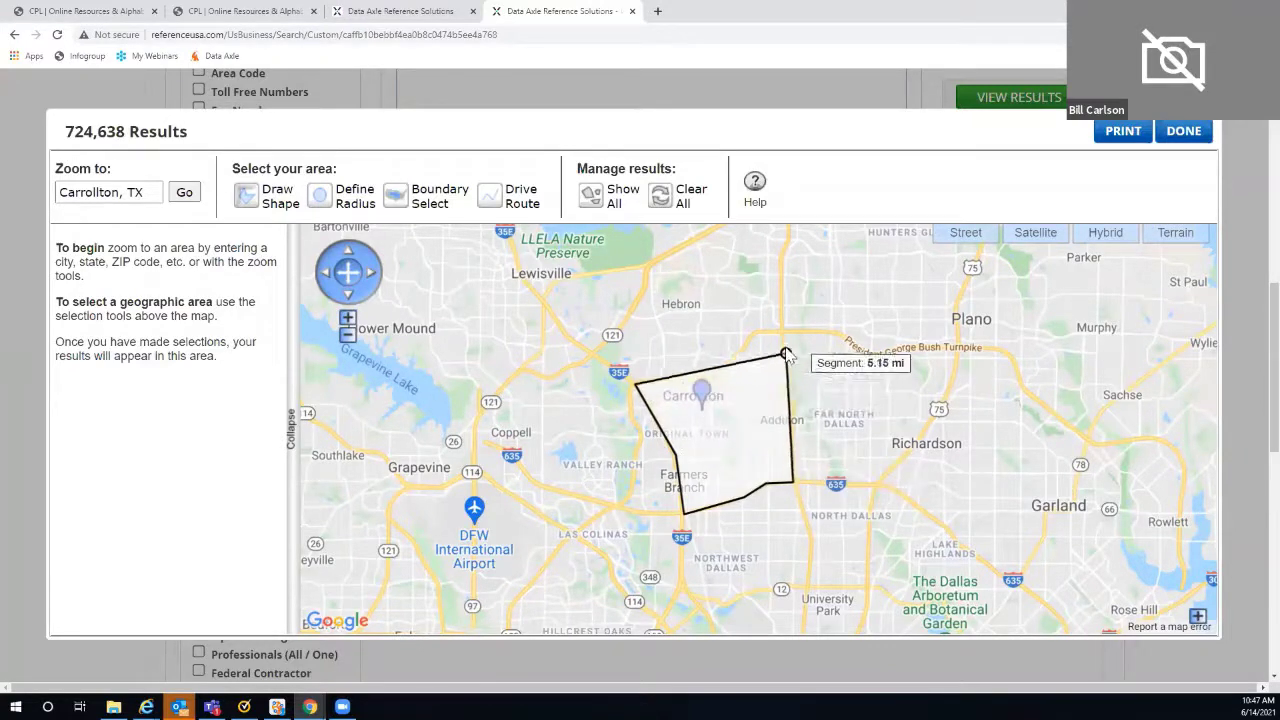
{"action": "left_click", "coordinate": [782, 332]}
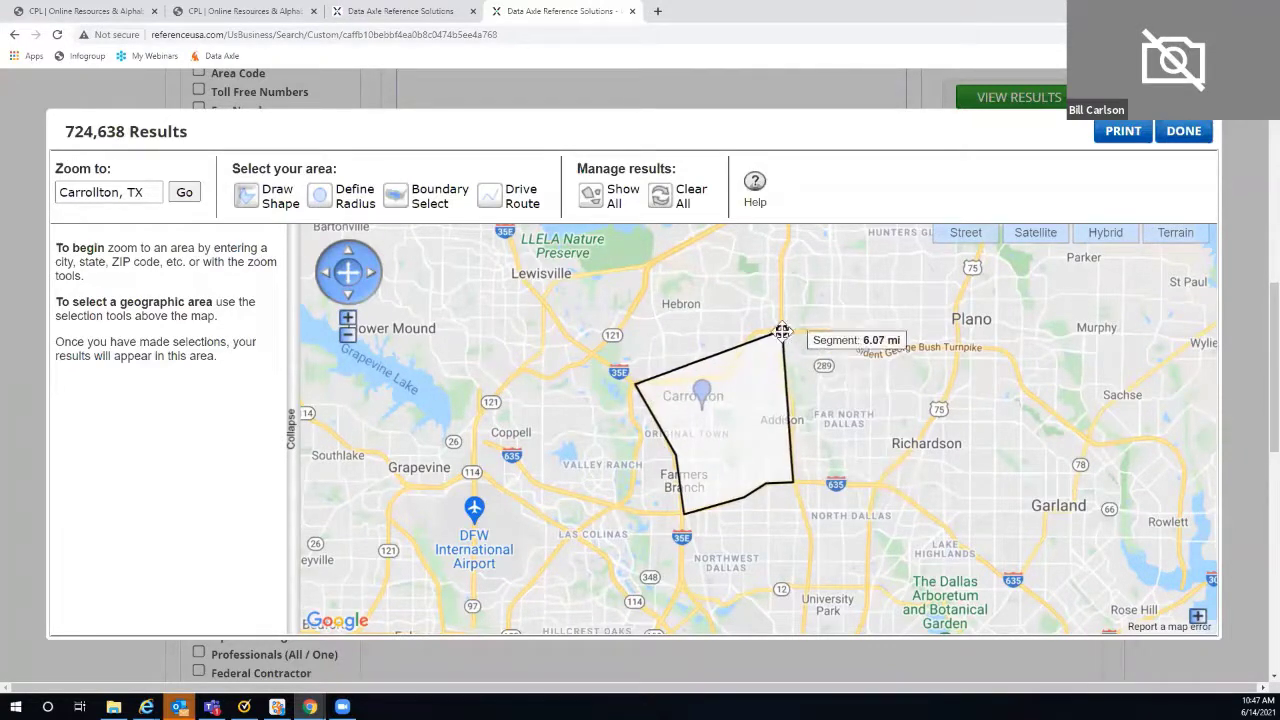
{"action": "left_click", "coordinate": [757, 332]}
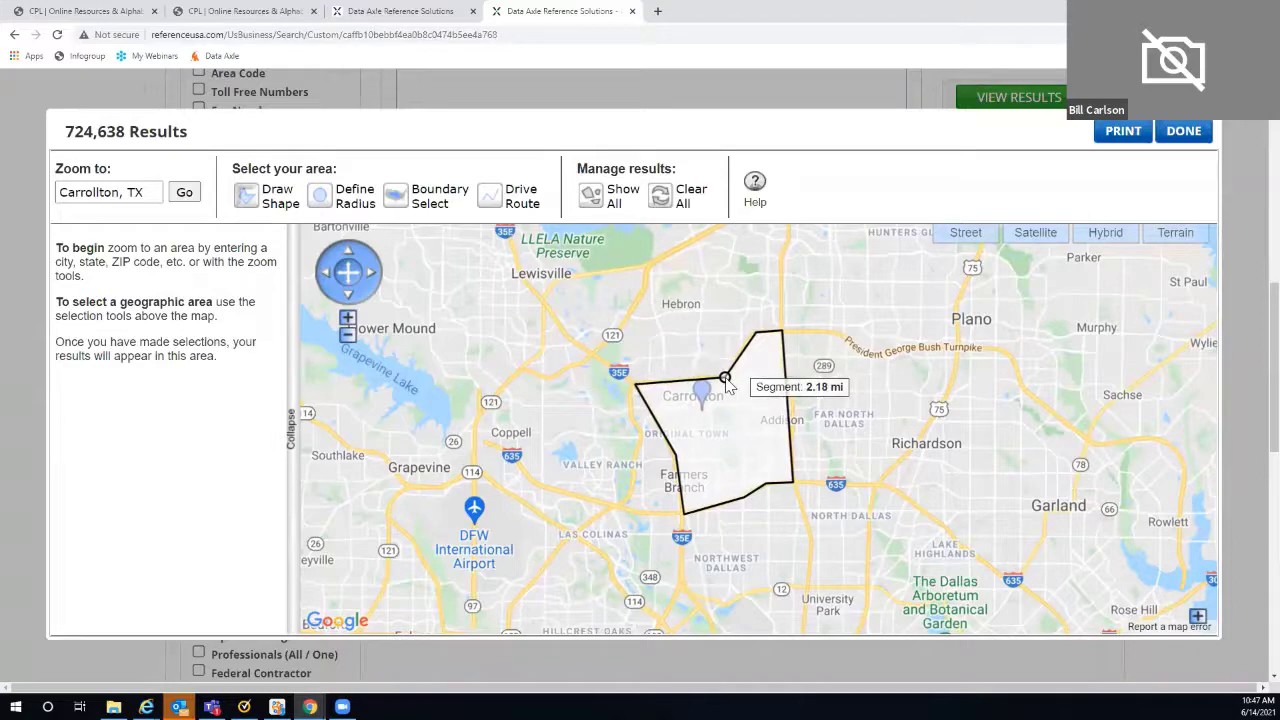
{"action": "left_click", "coordinate": [726, 381]}
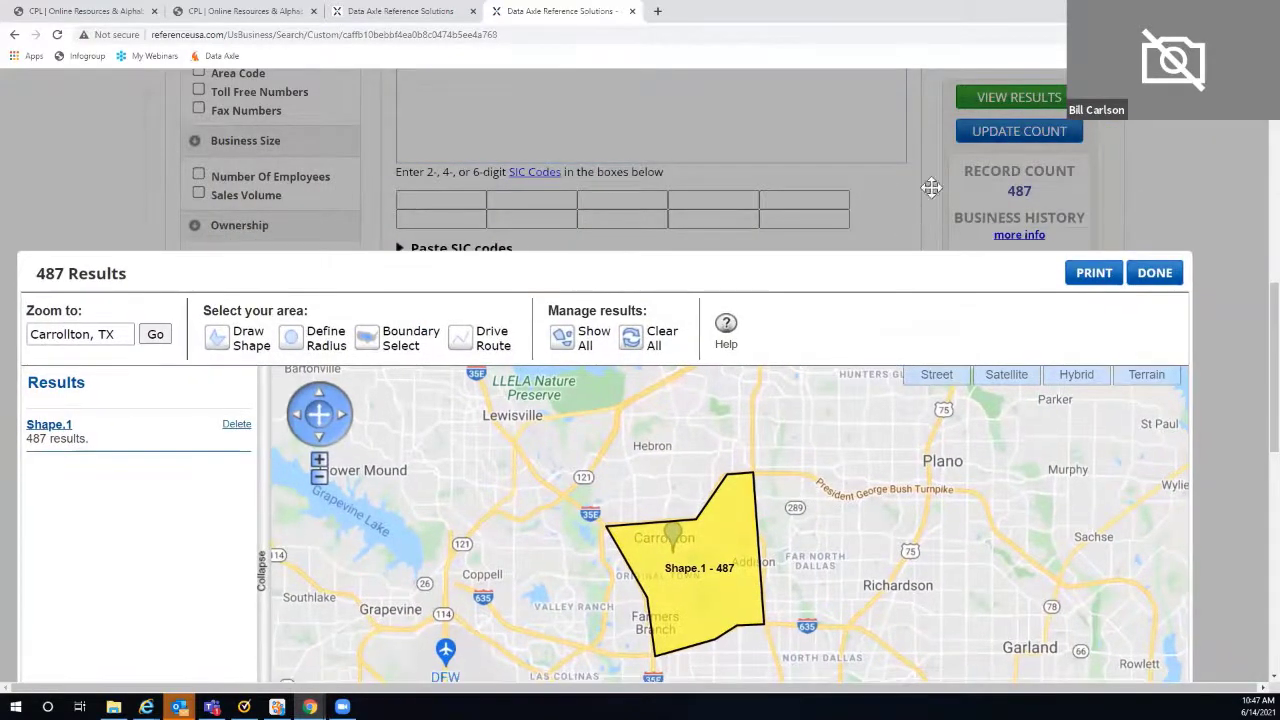
- Delete the drawn shape and define a radius area centred on Carrollton, extending just south of Farmers Branch
{"action": "left_click_drag", "start_coordinate": [903, 277], "coordinate": [945, 128]}
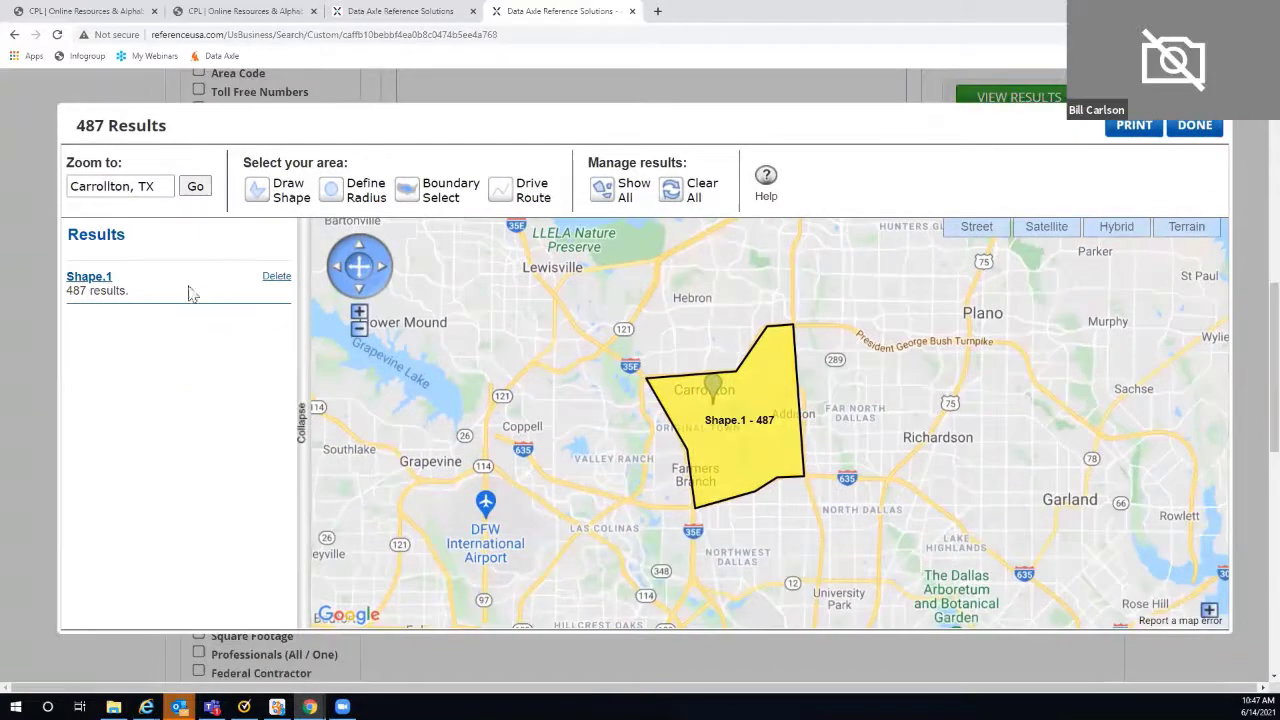
{"action": "left_click", "coordinate": [278, 278]}
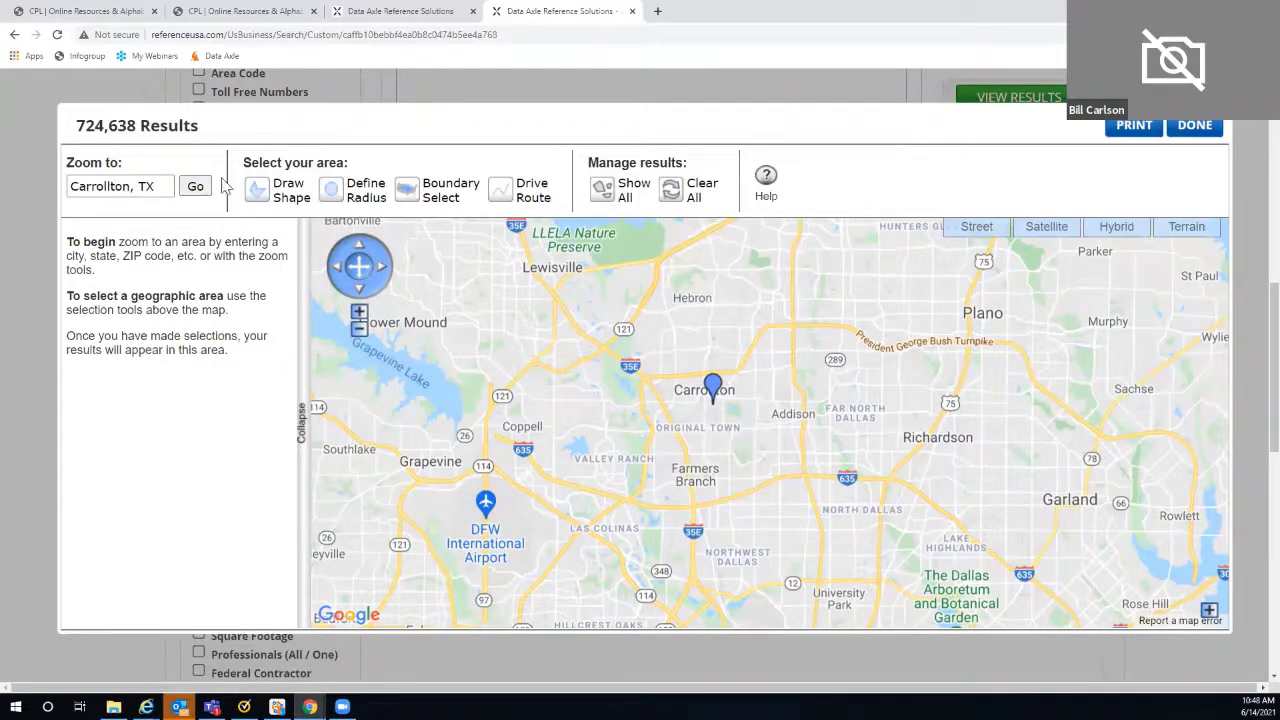
{"action": "left_click", "coordinate": [333, 193]}
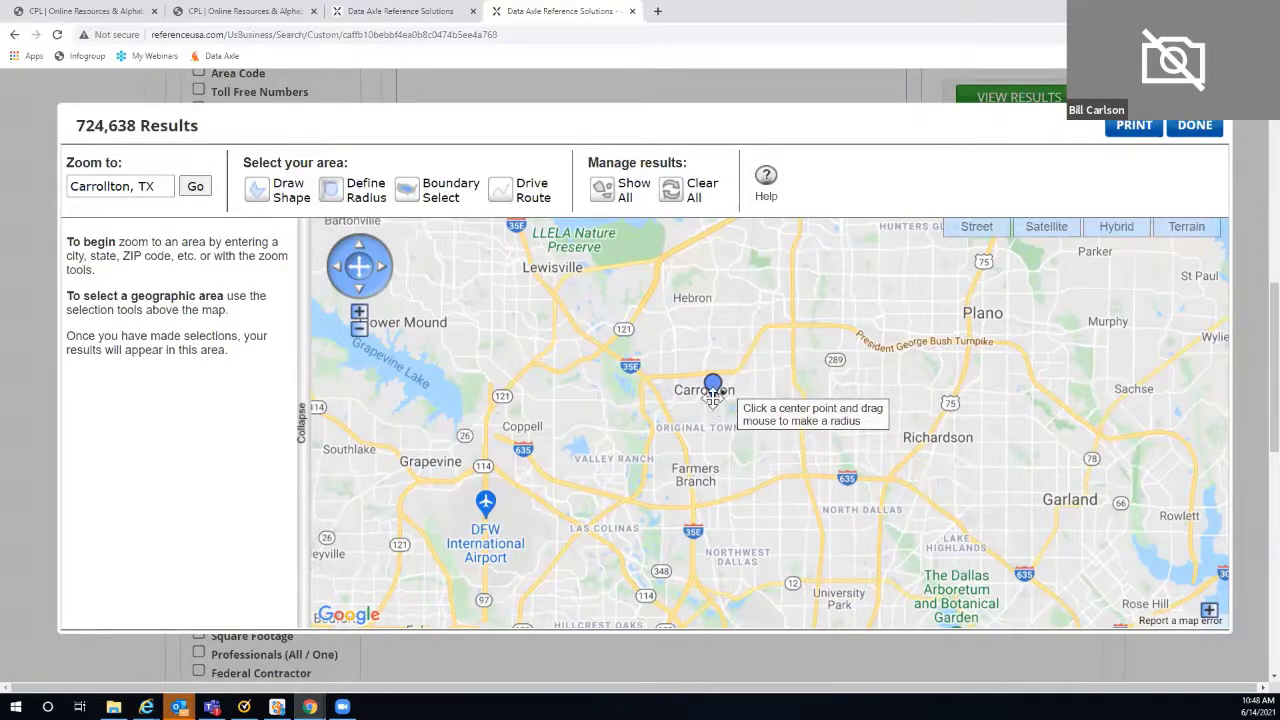
{"action": "left_click_drag", "start_coordinate": [712, 395], "coordinate": [686, 549]}
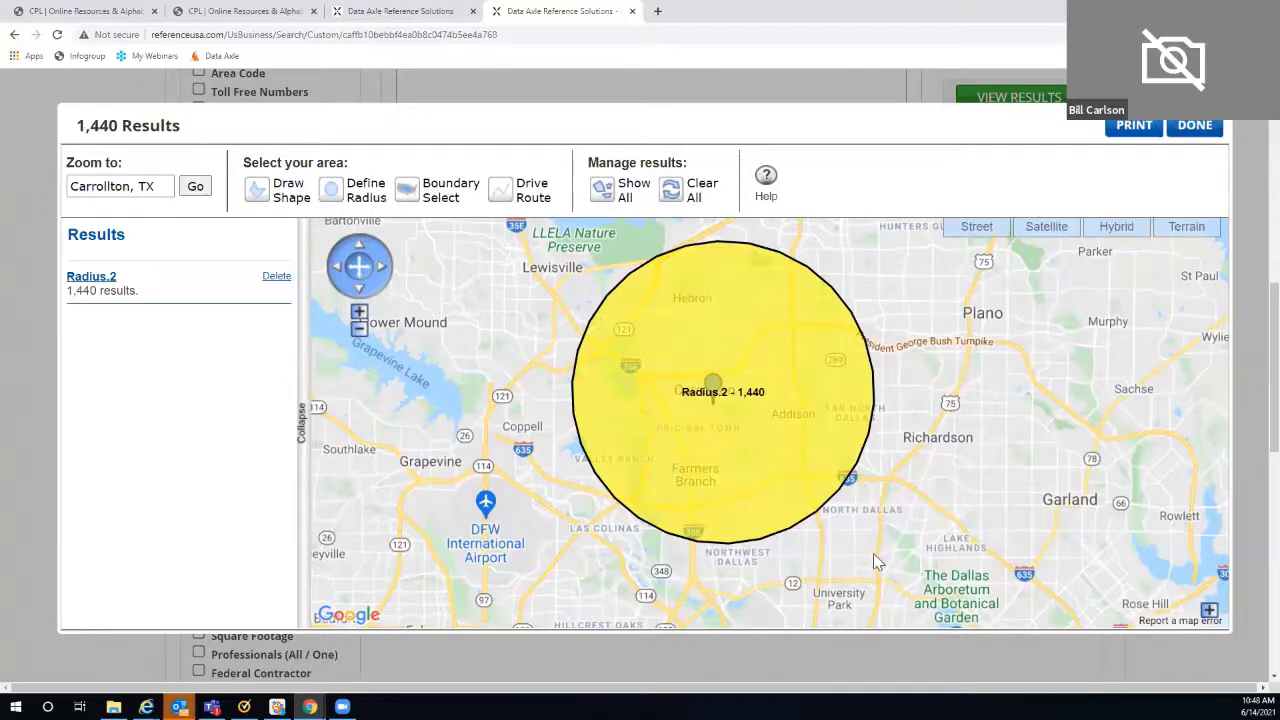
- Define a smaller radius of about 3.5 mi around Carrollton inside the first circle and set it to Exclude
{"action": "left_click", "coordinate": [332, 195]}
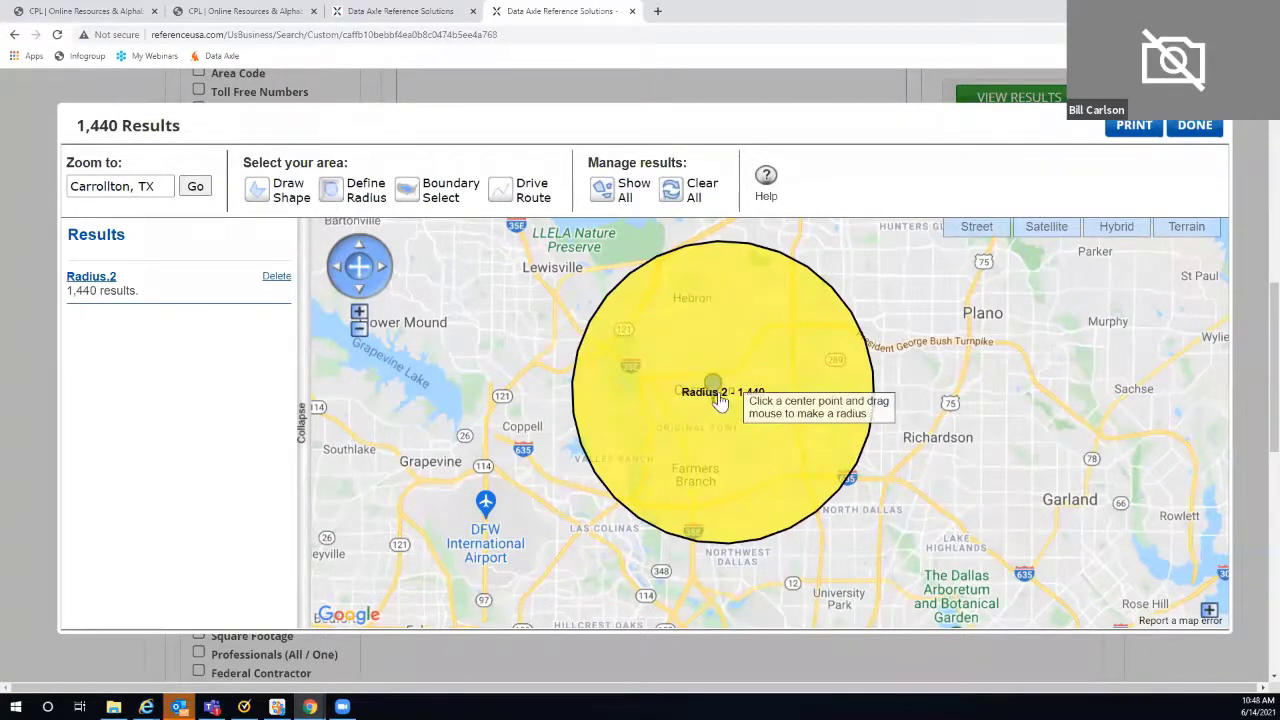
{"action": "left_click_drag", "start_coordinate": [720, 398], "coordinate": [672, 472]}
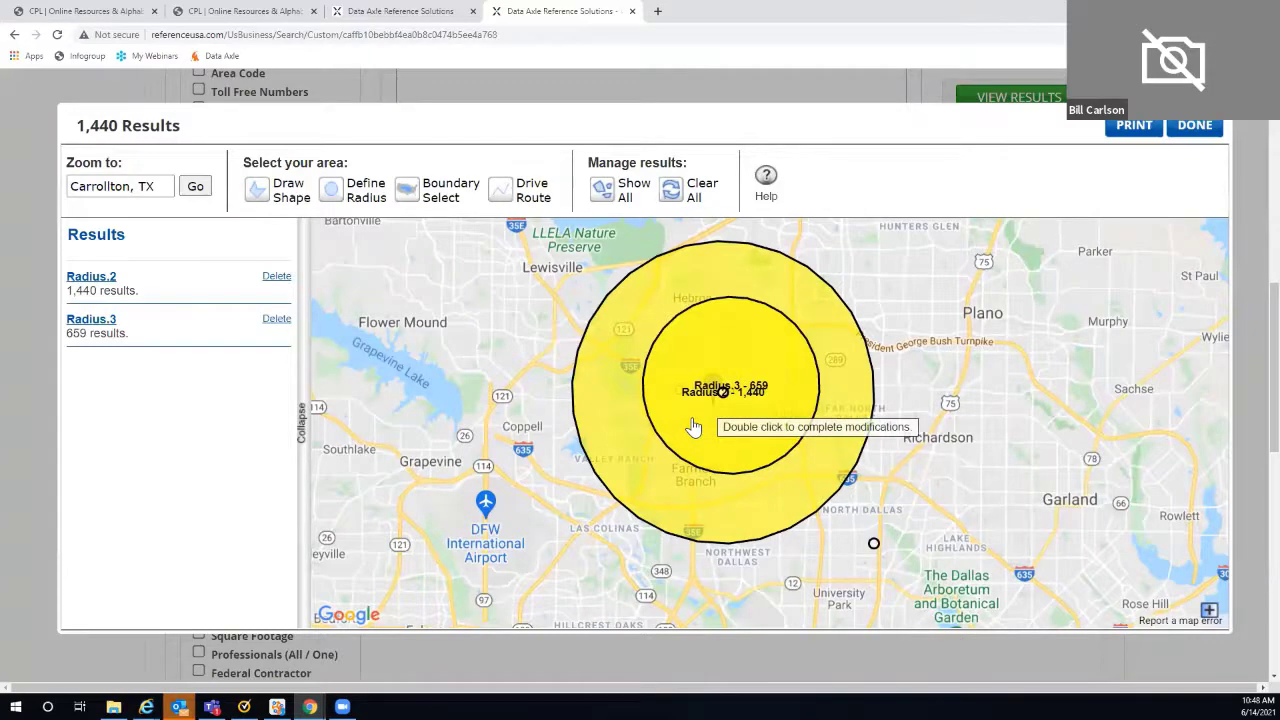
{"action": "left_click", "coordinate": [693, 429]}
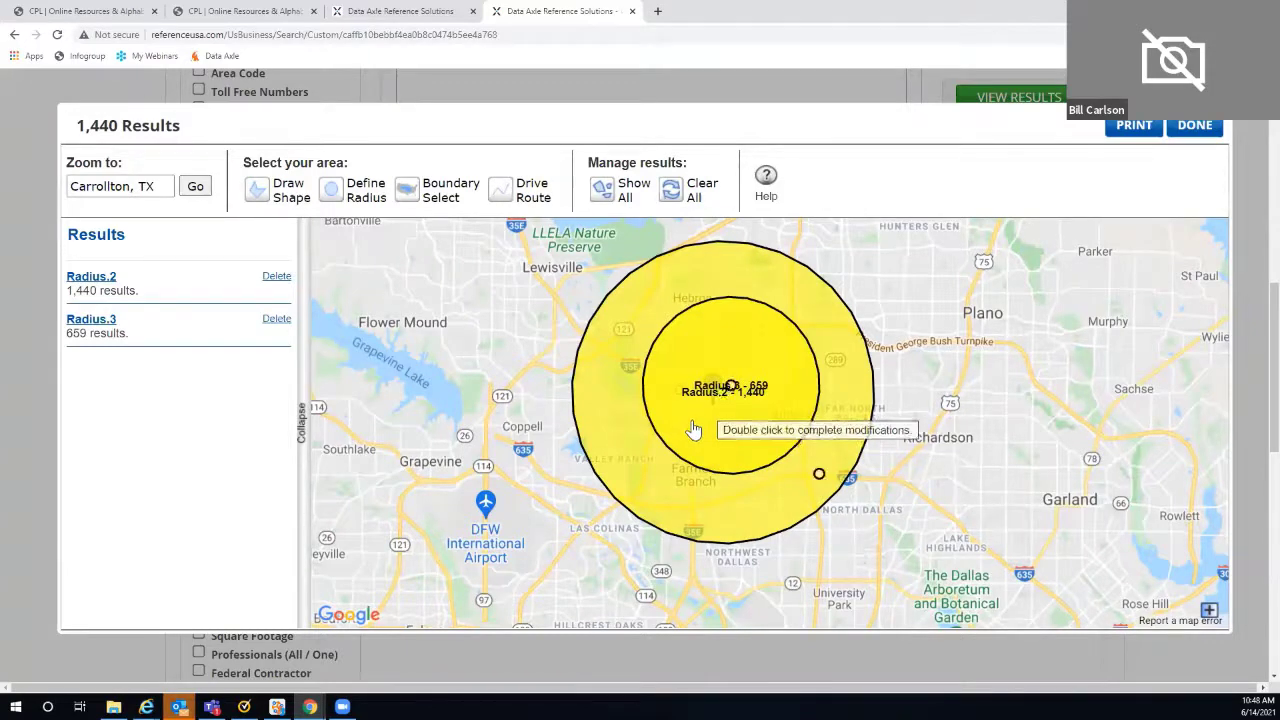
{"action": "double_click", "coordinate": [693, 429]}
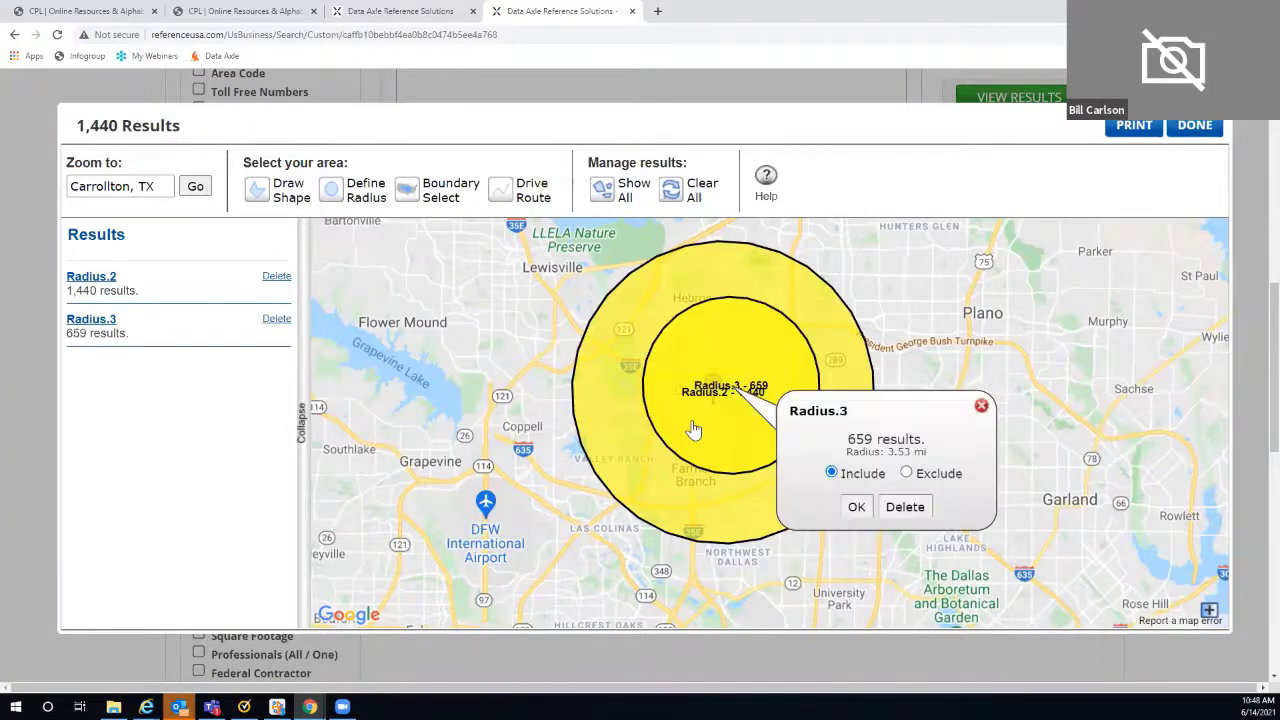
{"action": "left_click", "coordinate": [906, 474]}
{"action": "left_click", "coordinate": [856, 508]}
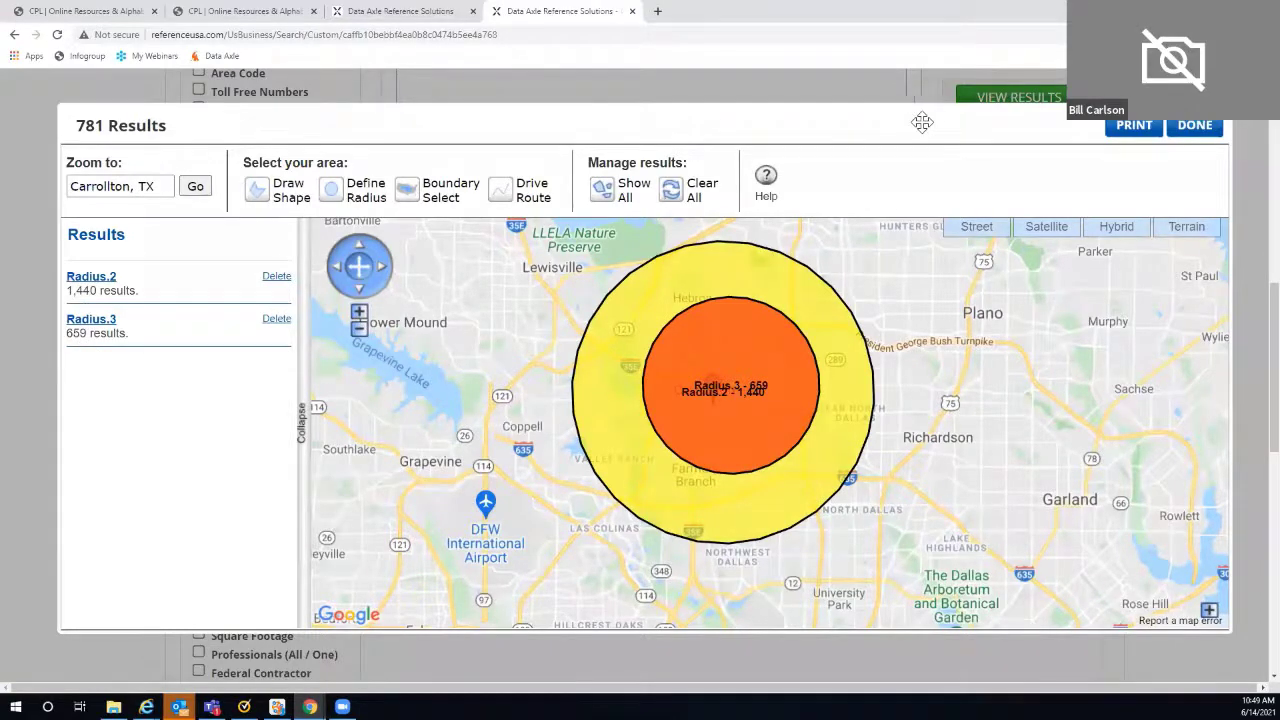
- Shift the map window to check the record count behind it, and delete both radius areas
{"action": "left_click_drag", "start_coordinate": [907, 168], "coordinate": [892, 332]}
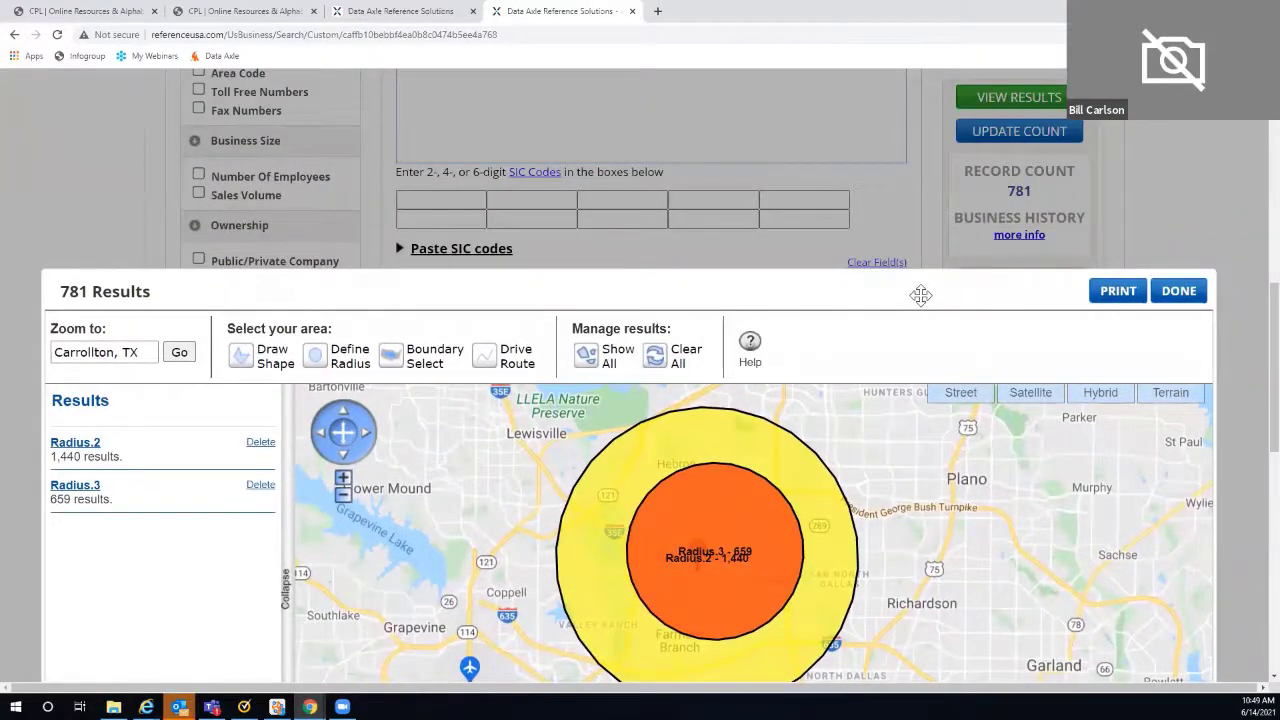
{"action": "left_click_drag", "start_coordinate": [921, 296], "coordinate": [921, 119]}
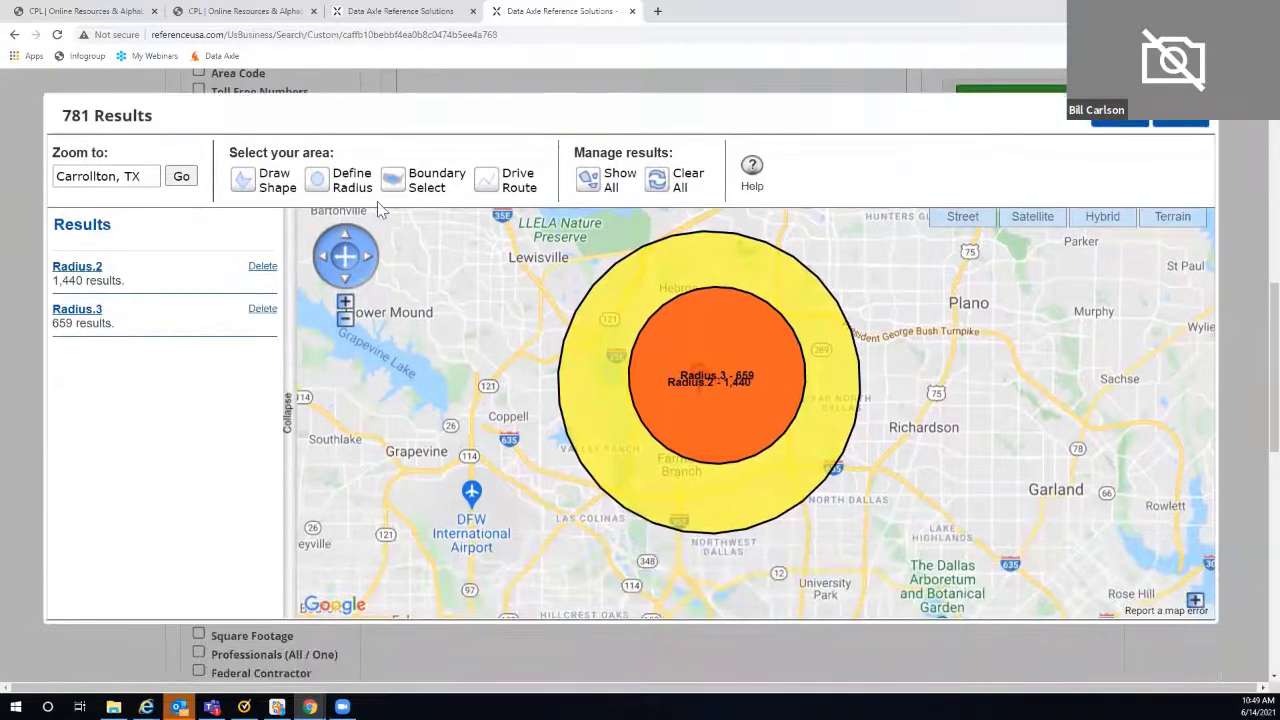
{"action": "left_click", "coordinate": [262, 268]}
{"action": "left_click", "coordinate": [263, 268]}
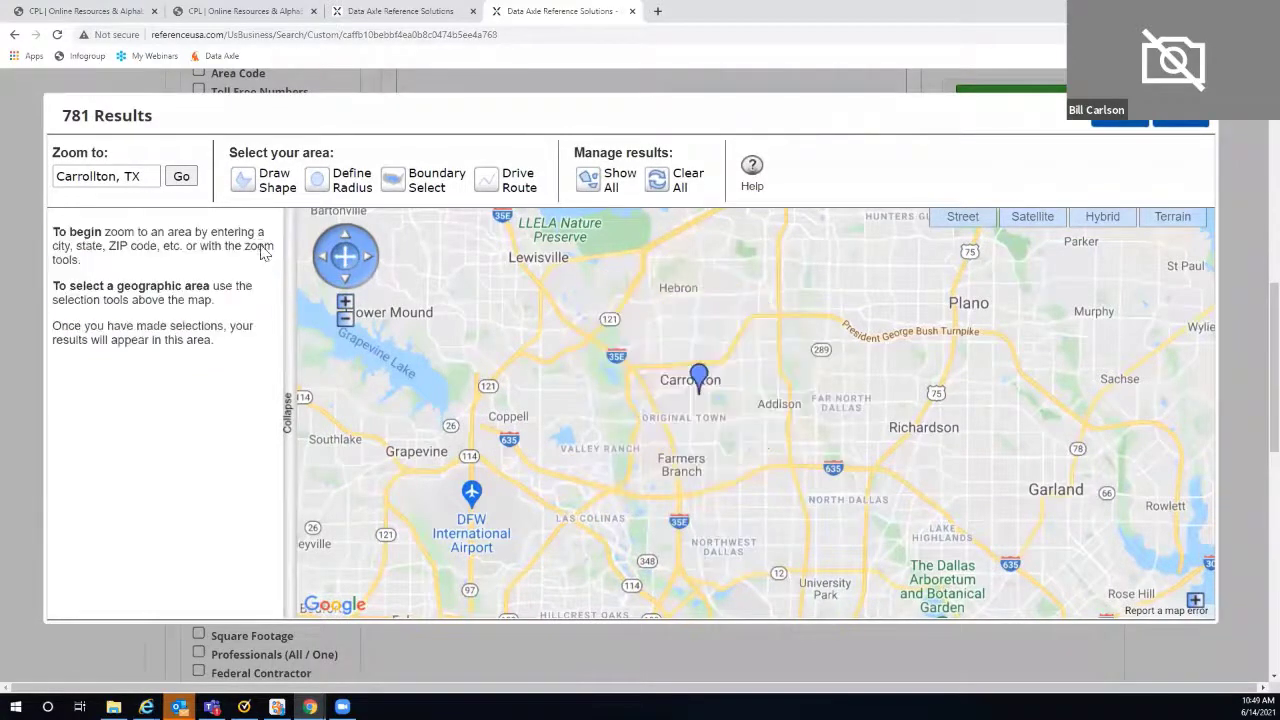
- Use Boundary Select by ZIP Codes to choose areas 75006, 75244 and 75028 on the map
{"action": "left_click", "coordinate": [398, 186]}
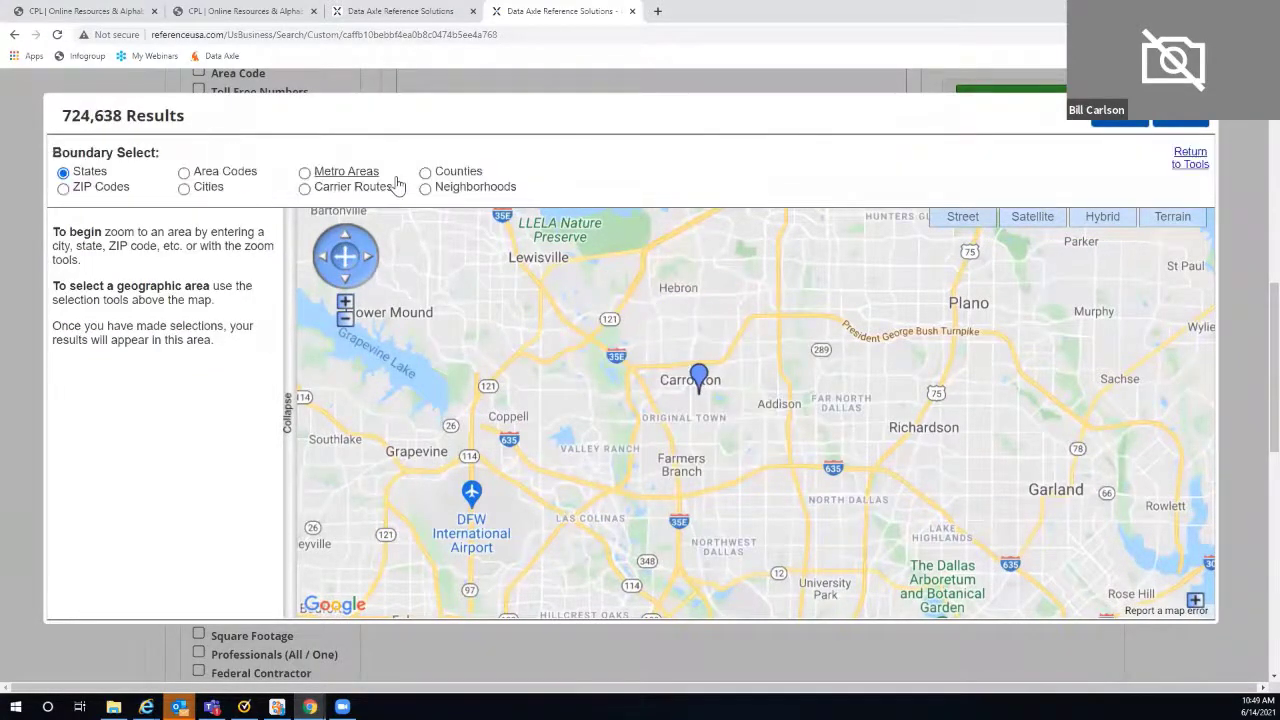
{"action": "left_click", "coordinate": [64, 190]}
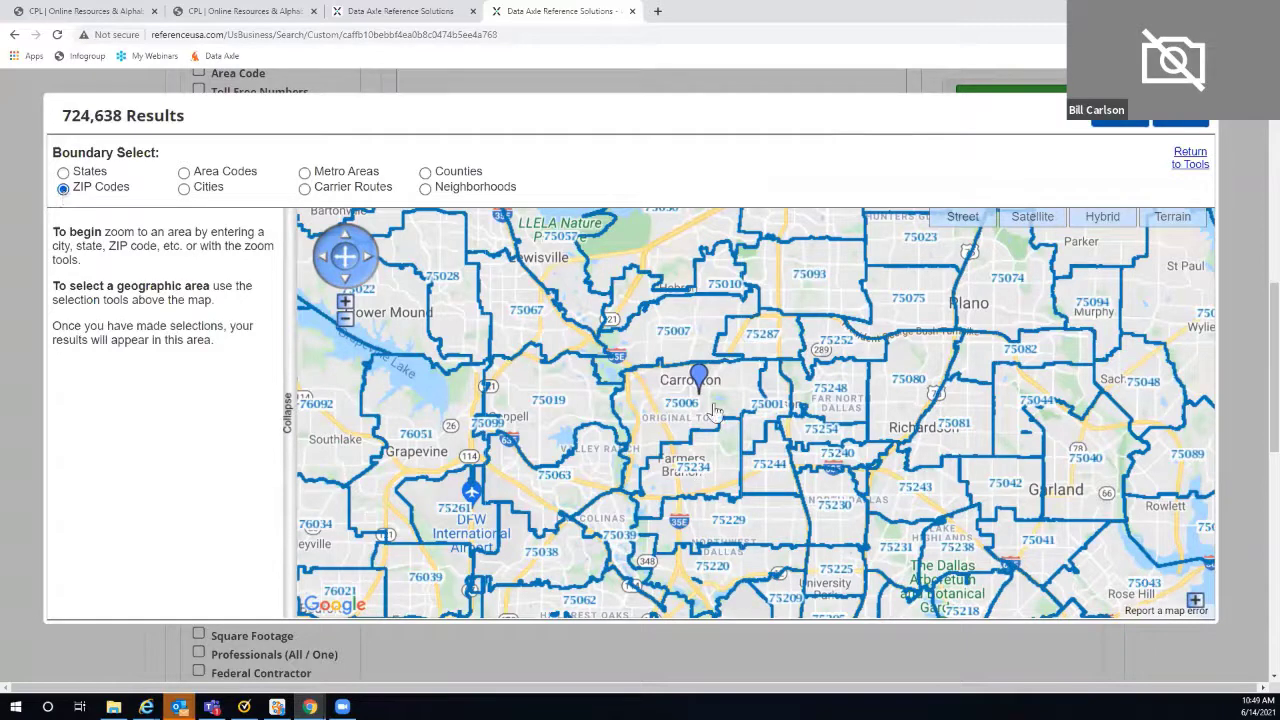
{"action": "left_click", "coordinate": [660, 400]}
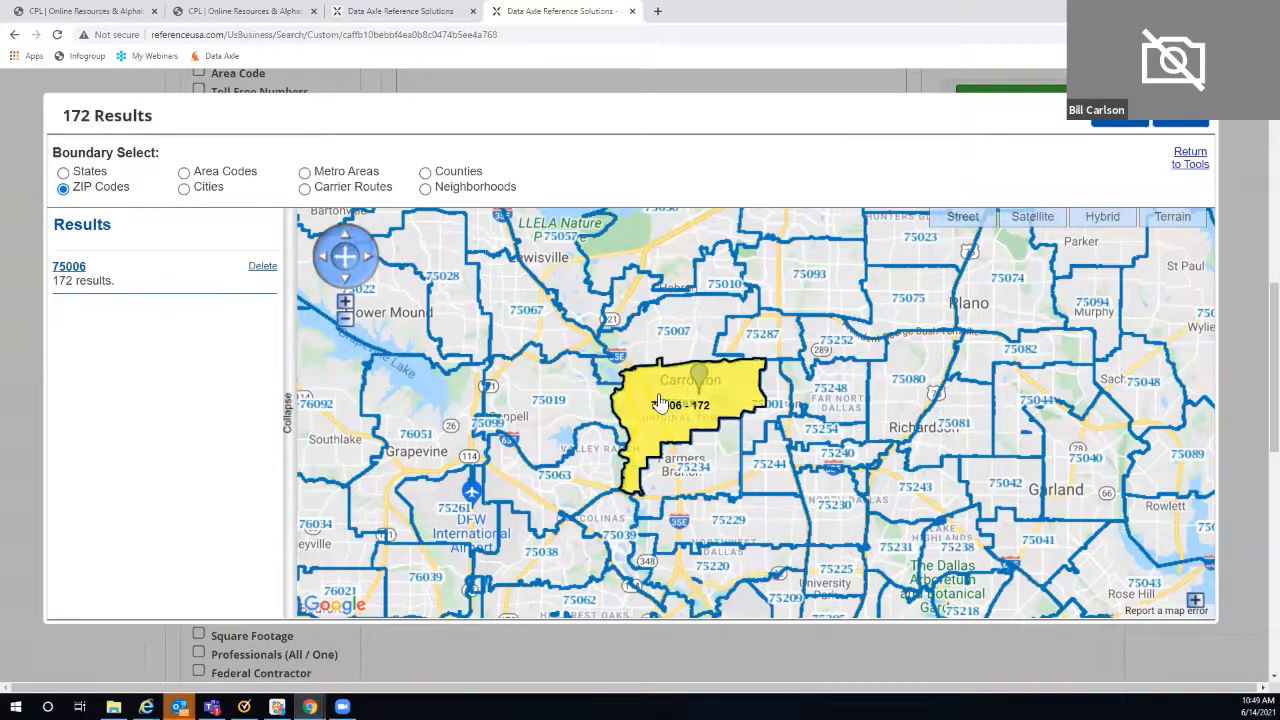
{"action": "left_click", "coordinate": [765, 477]}
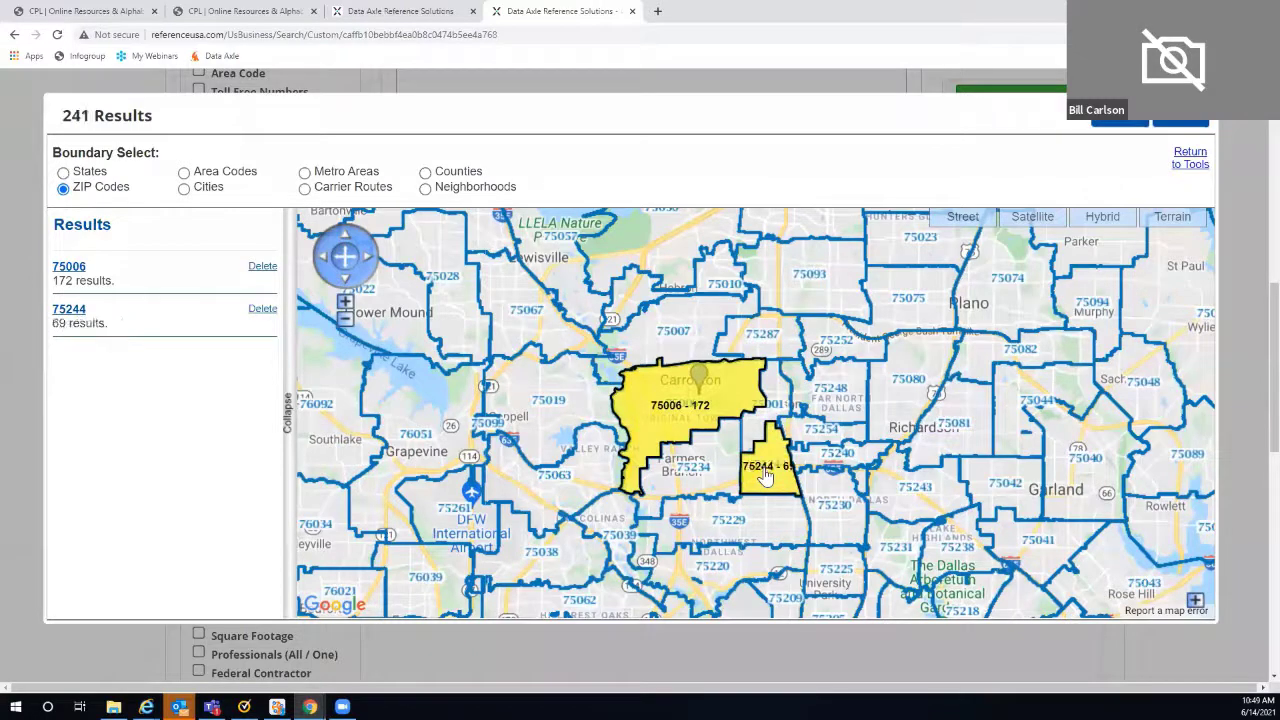
{"action": "left_click", "coordinate": [452, 310]}
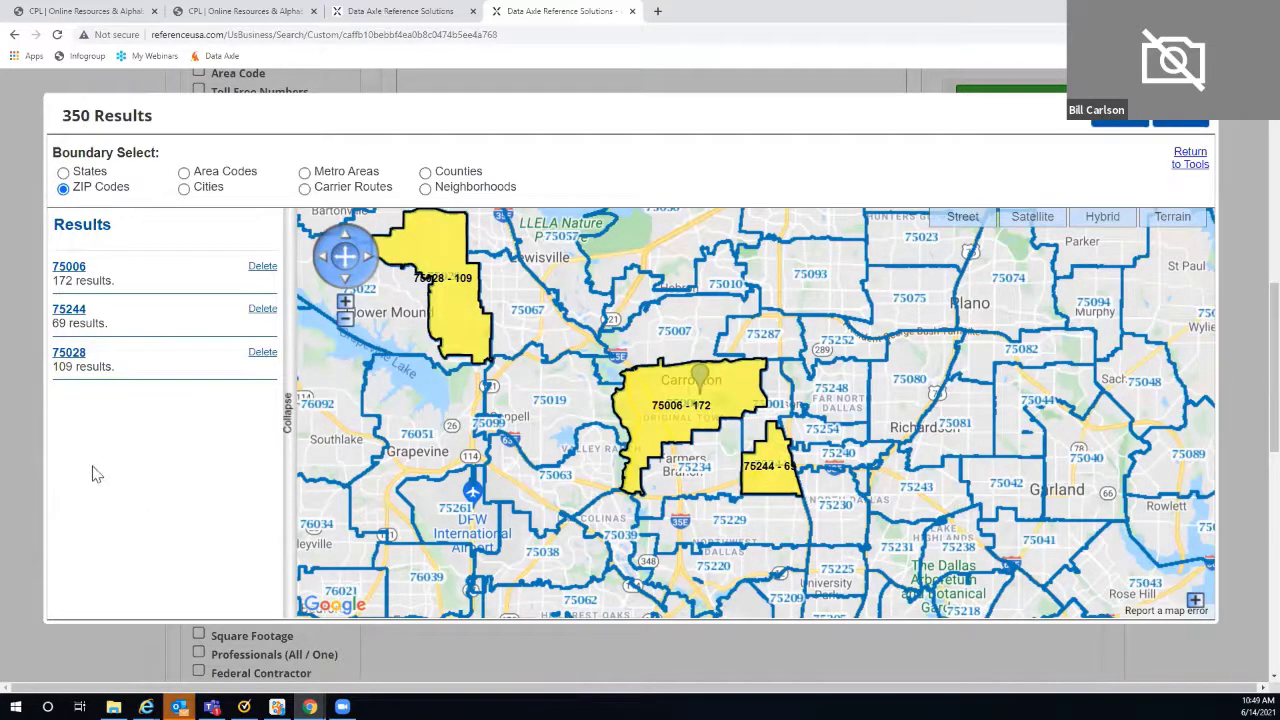
- Delete all three selected ZIP code areas and return to the map's area selection tools
{"action": "left_click_drag", "start_coordinate": [896, 117], "coordinate": [889, 143]}
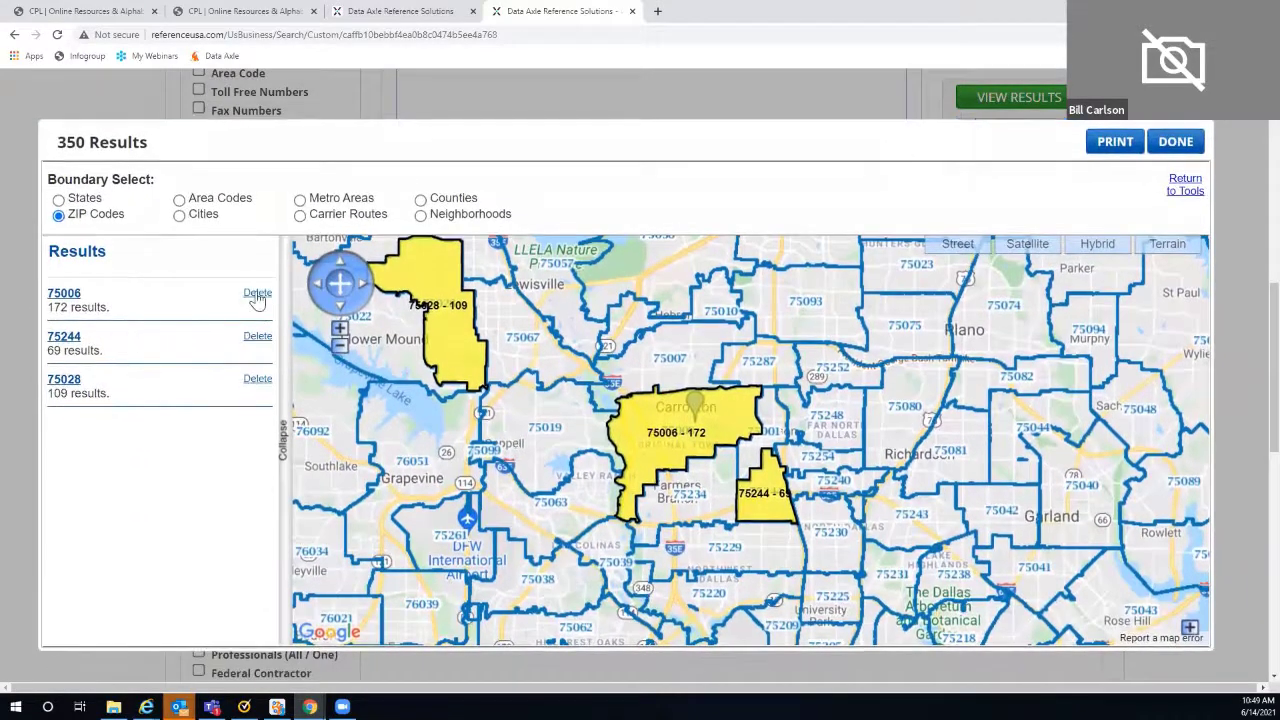
{"action": "left_click", "coordinate": [257, 294]}
{"action": "left_click", "coordinate": [257, 293]}
{"action": "left_click", "coordinate": [257, 294]}
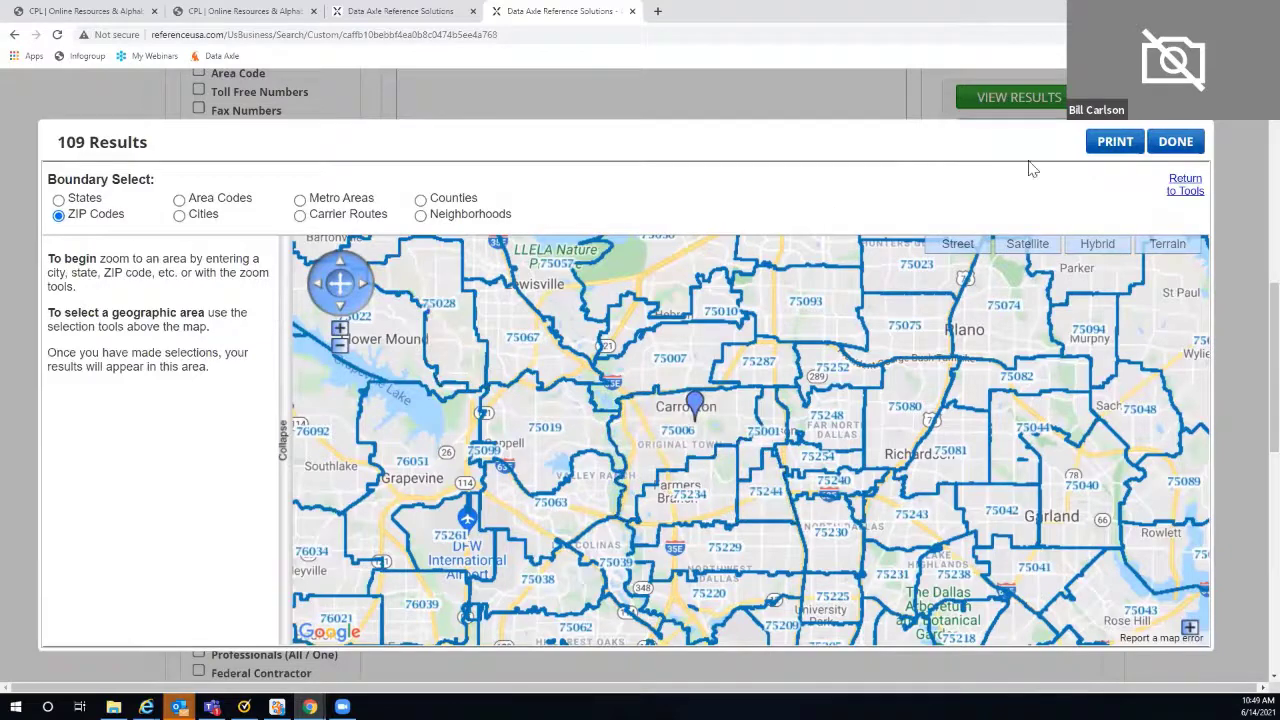
{"action": "left_click", "coordinate": [1189, 186]}
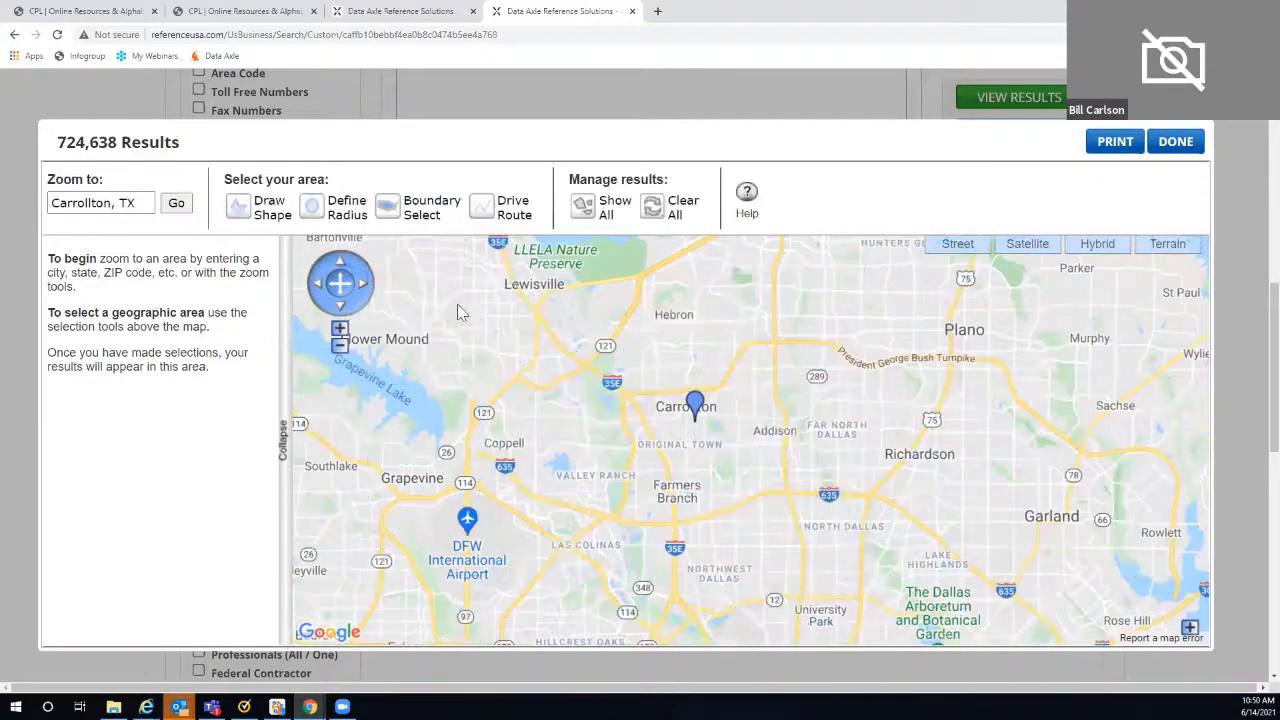
- Create a buffered Drive Route from Carrollton, TX to Dallas, TX with a buffer distance of .2 miles
{"action": "left_click", "coordinate": [485, 212]}
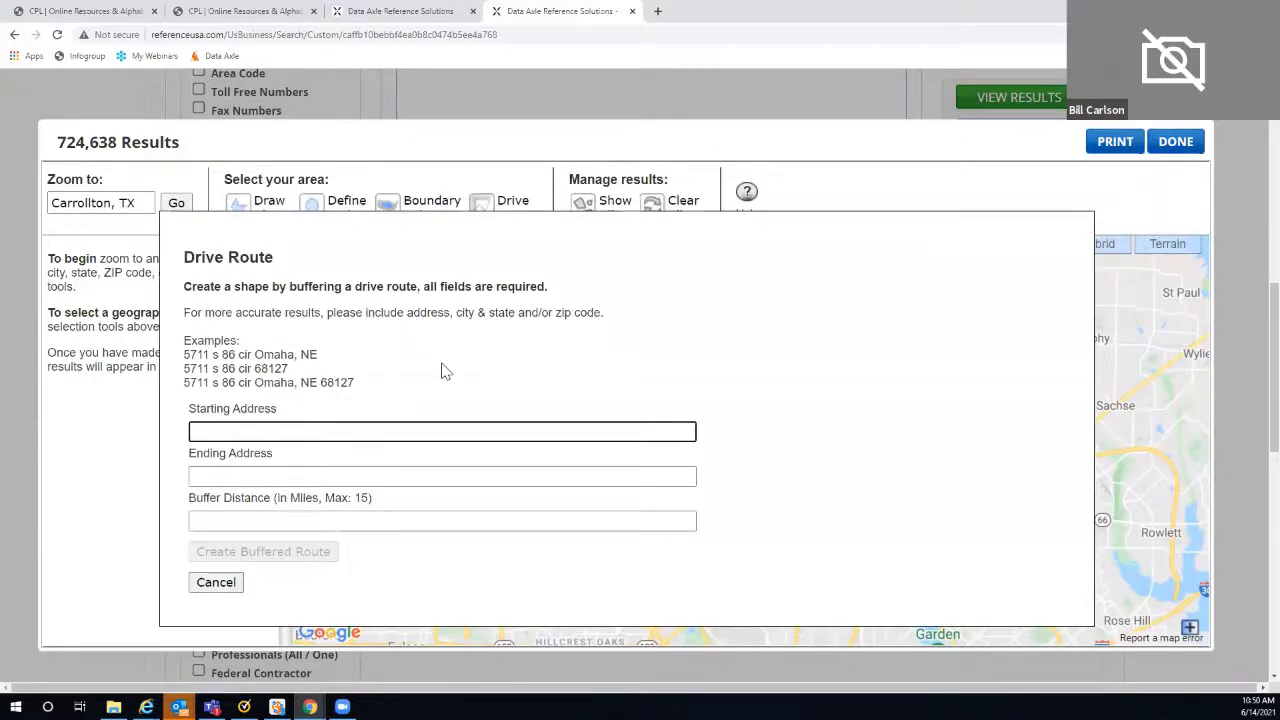
{"action": "type", "text": "Carrollton, TX"}
{"action": "left_click", "coordinate": [198, 475]}
{"action": "type", "text": "Dallas, TX"}
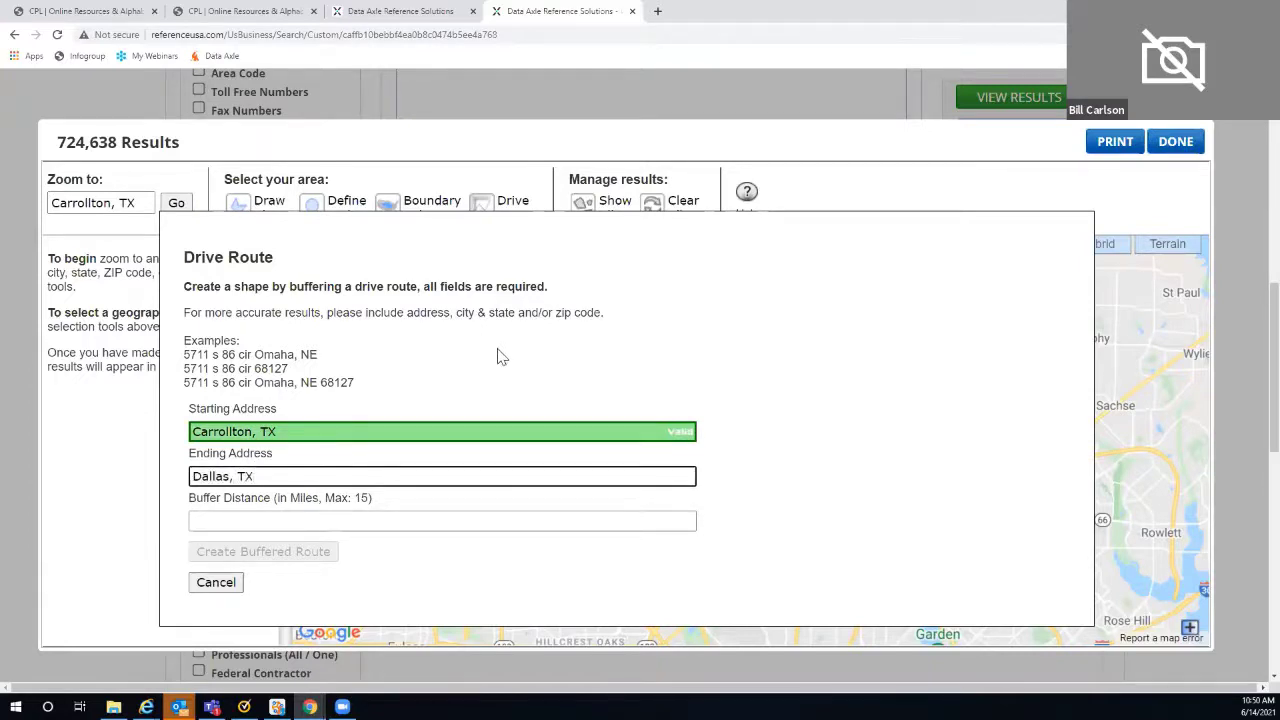
{"action": "scroll", "coordinate": [500, 420], "scroll_direction": "down", "scroll_amount": 1}
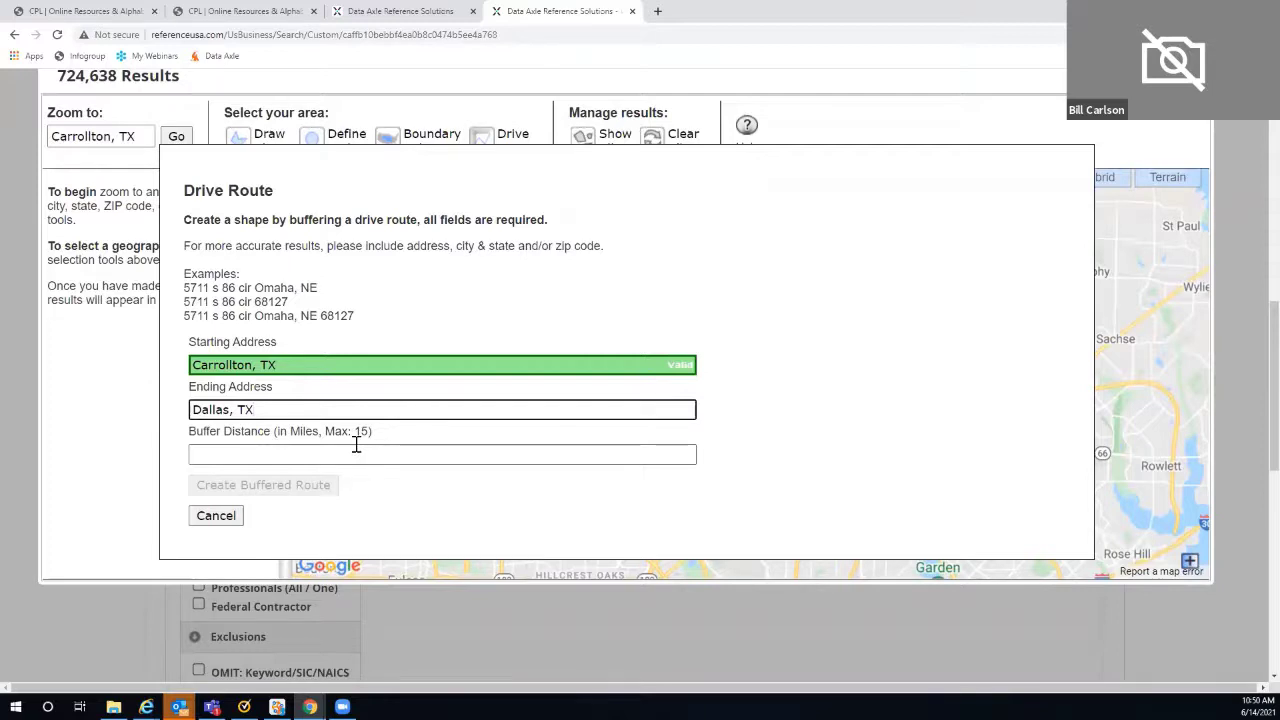
{"action": "left_click", "coordinate": [196, 455]}
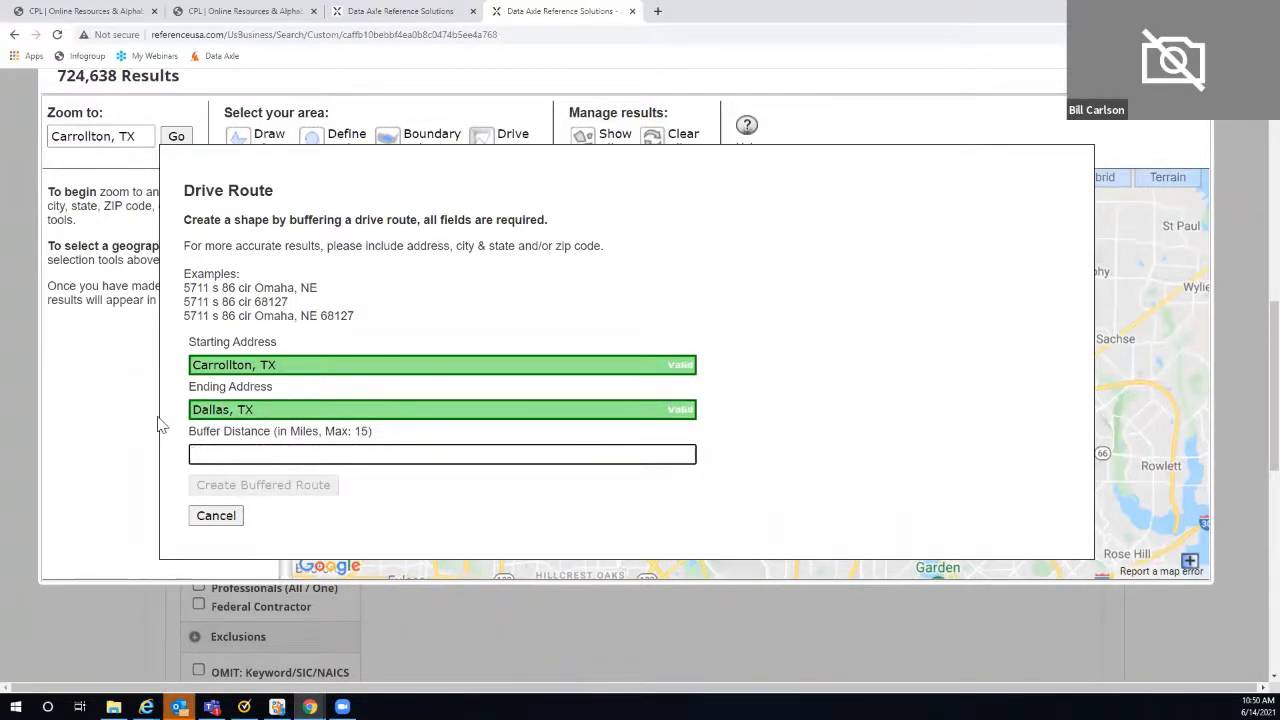
{"action": "type", "text": ".2"}
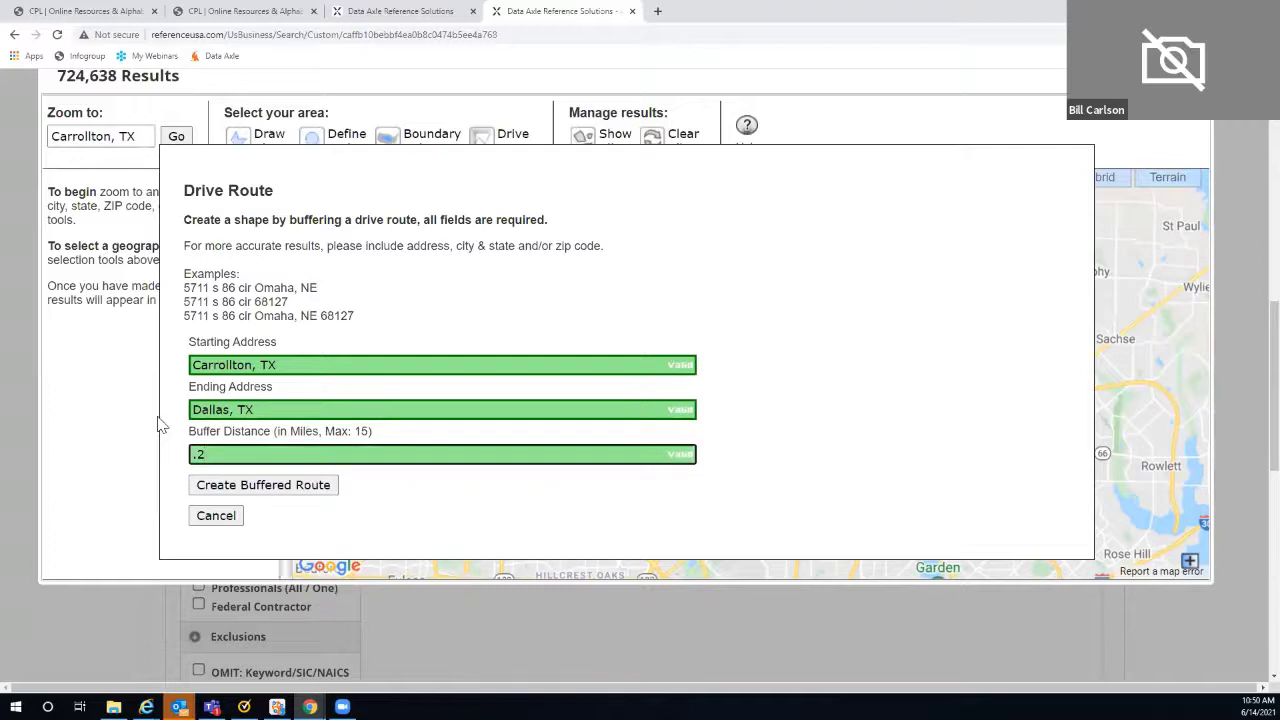
{"action": "left_click", "coordinate": [304, 488]}
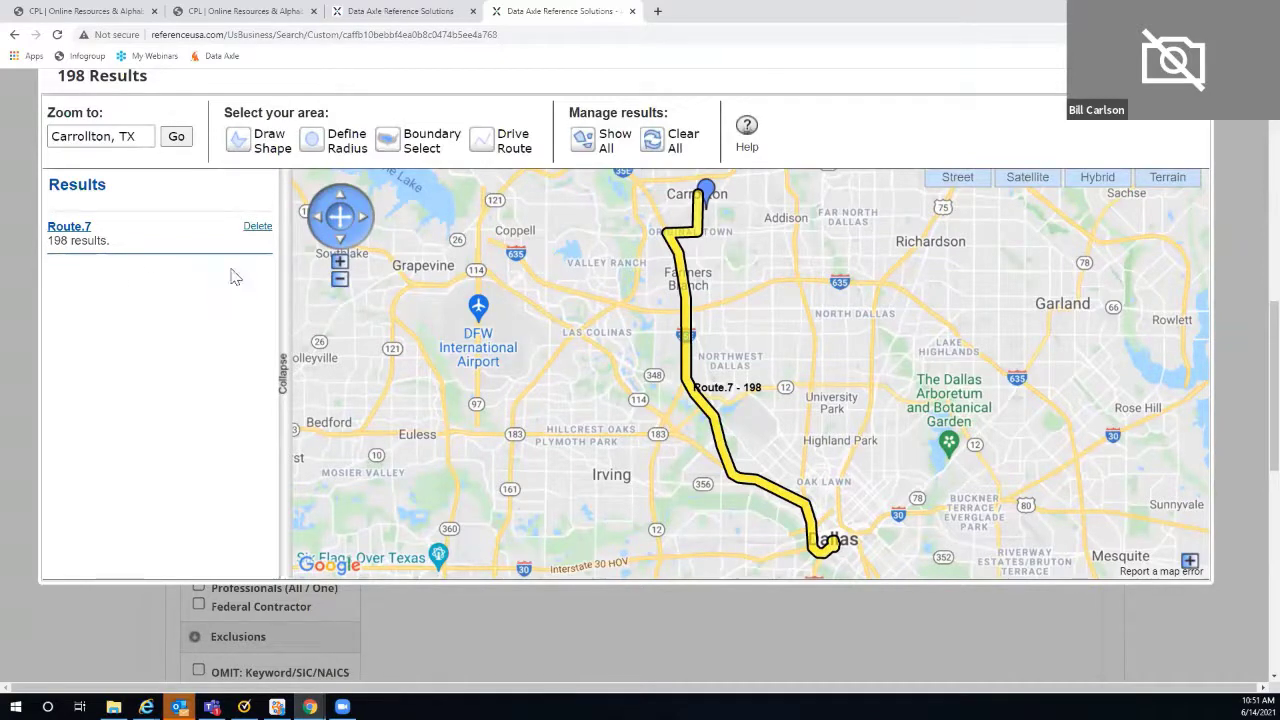
- Close the map with the drive route applied and look through the list of restaurants found along the route
{"action": "left_click", "coordinate": [1027, 100]}
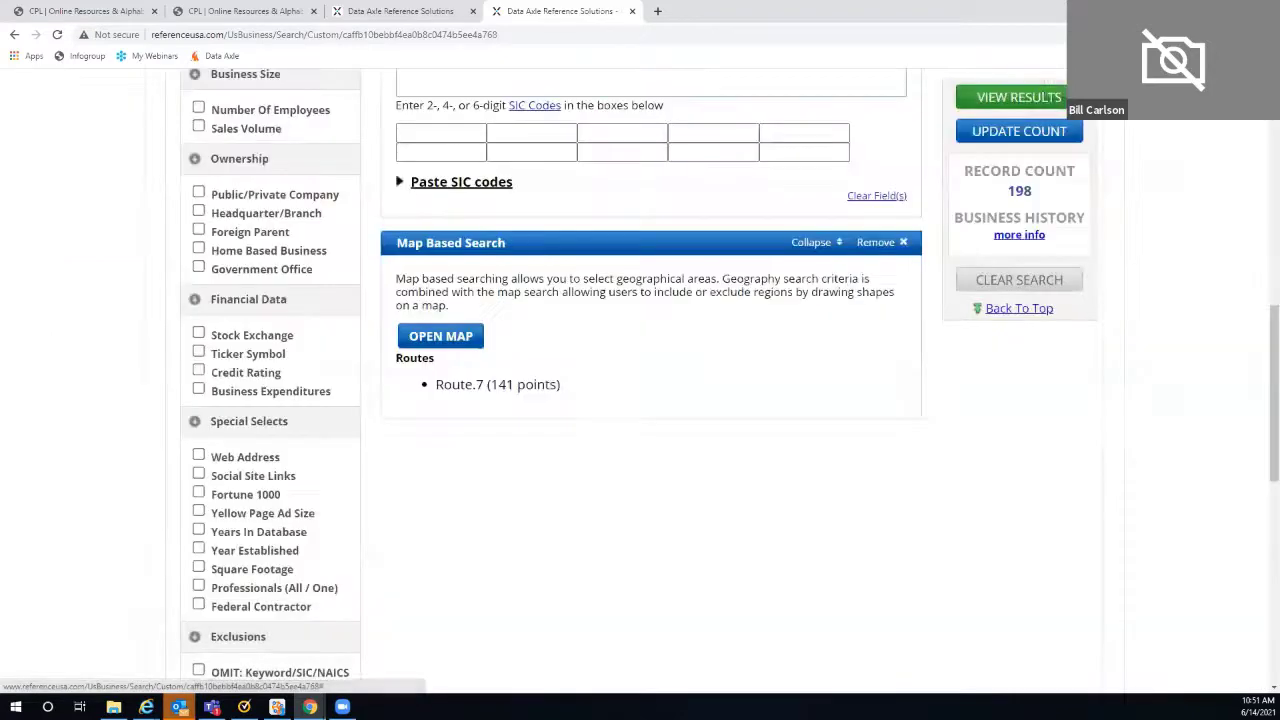
{"action": "left_click", "coordinate": [1022, 98]}
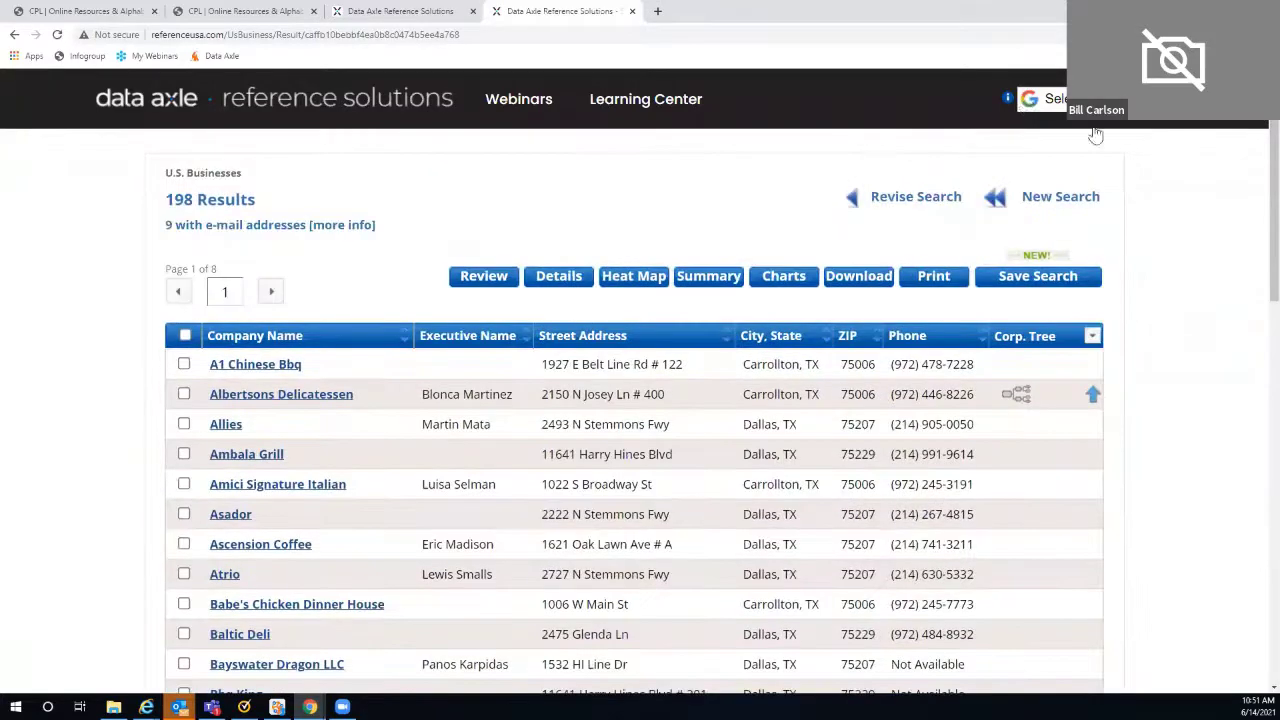
{"action": "scroll", "coordinate": [1210, 203], "scroll_direction": "down", "scroll_amount": 2}
{"action": "scroll", "coordinate": [1210, 203], "scroll_direction": "down", "scroll_amount": 3}
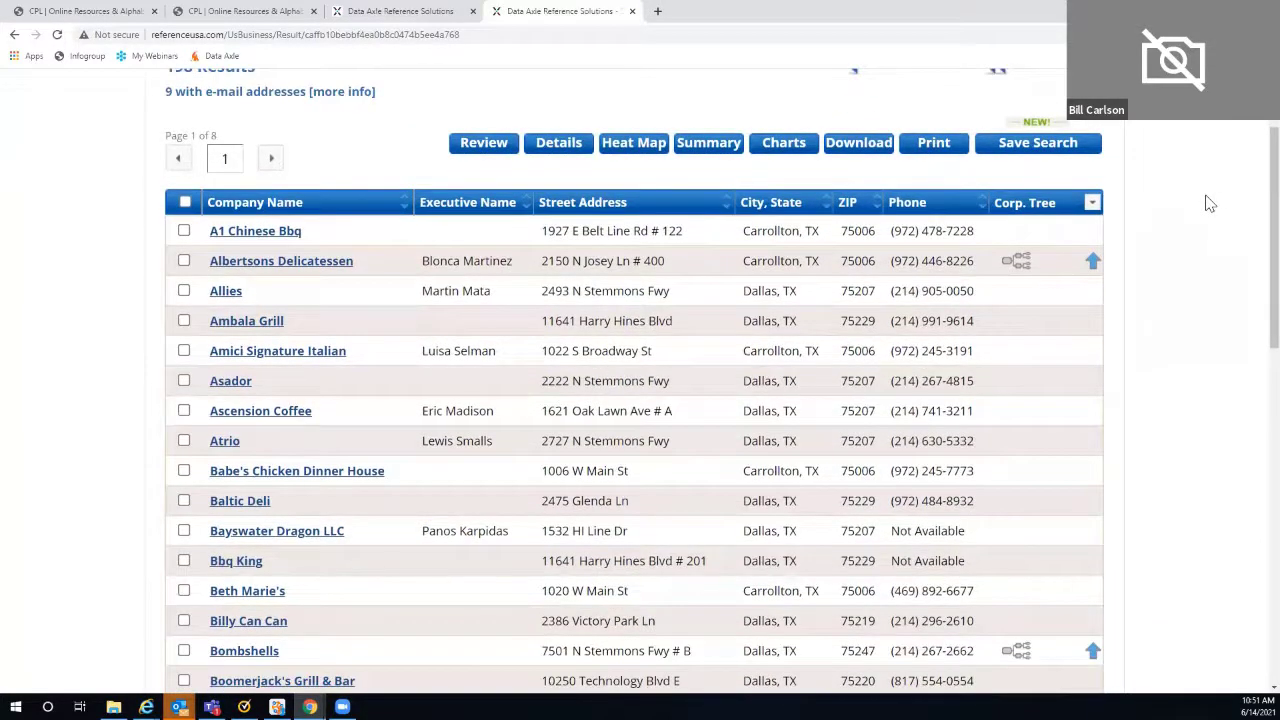
{"action": "scroll", "coordinate": [1210, 203], "scroll_direction": "down", "scroll_amount": 3}
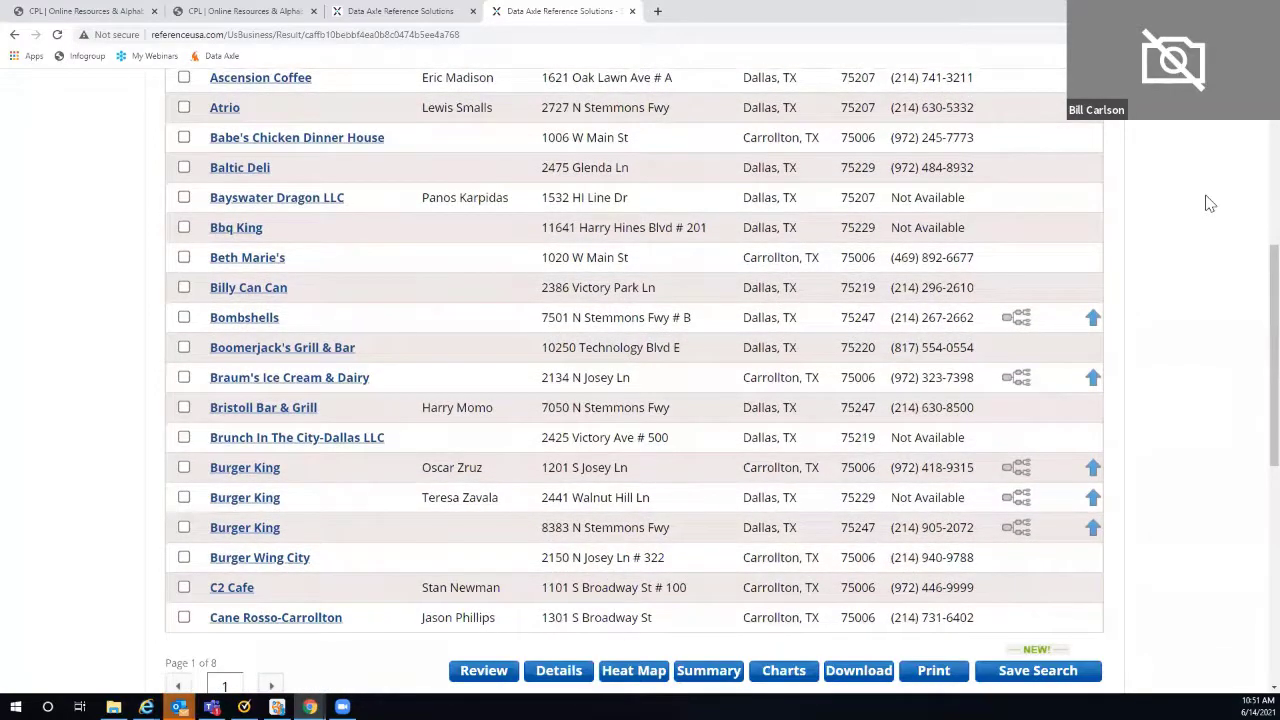
{"action": "scroll", "coordinate": [1210, 203], "scroll_direction": "up", "scroll_amount": 8}
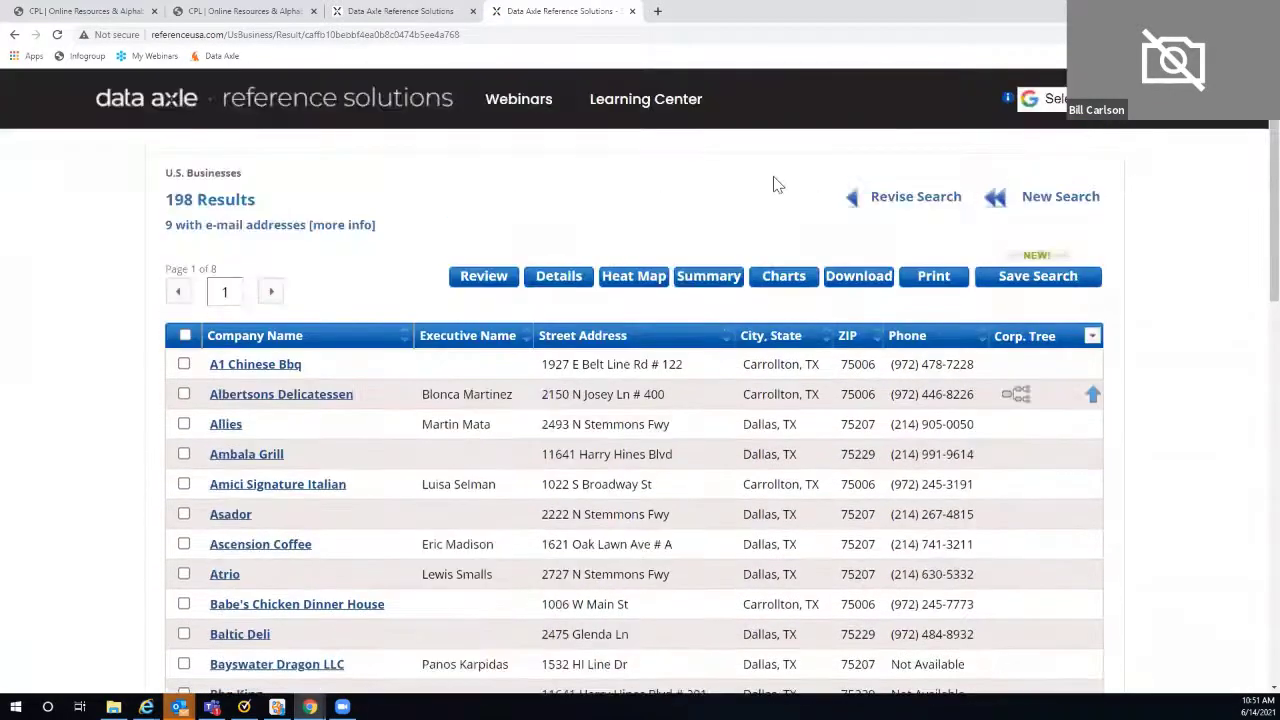
- Return to the search criteria, remove the Keyword/SIC/NAICS and map based criteria, and start a fresh advanced search
{"action": "left_click", "coordinate": [887, 205]}
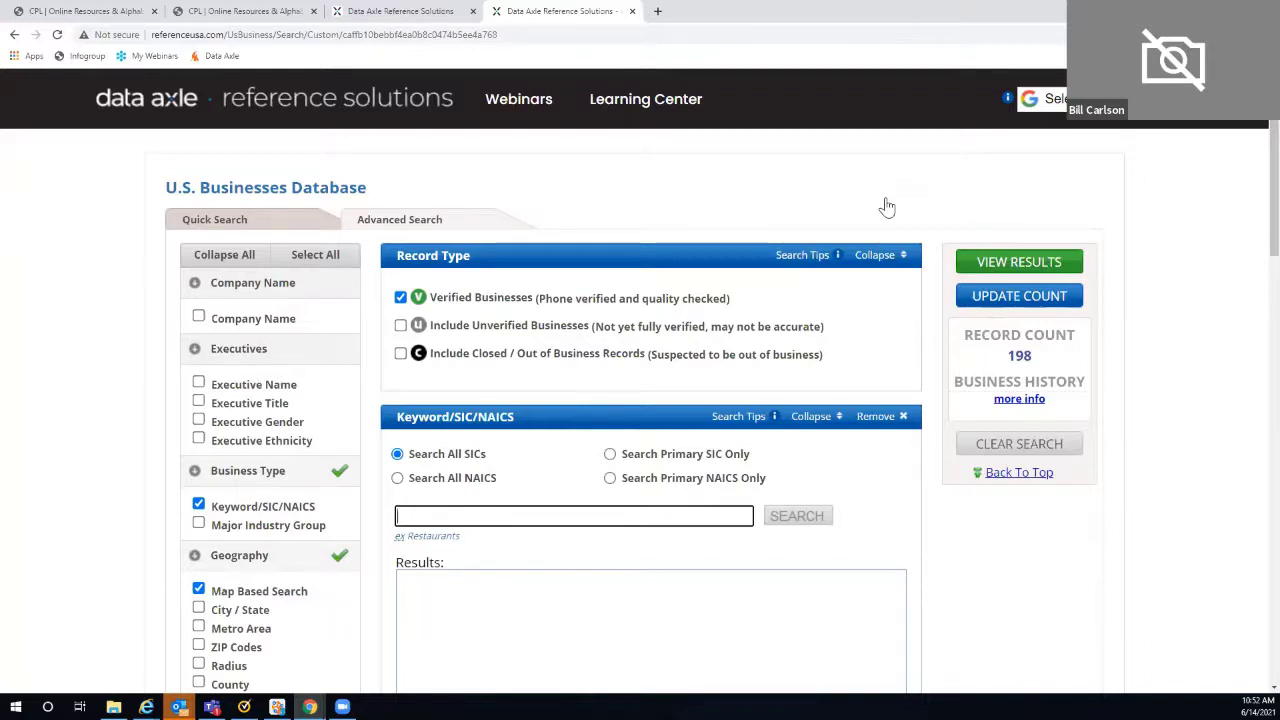
{"action": "left_click", "coordinate": [875, 419]}
{"action": "left_click", "coordinate": [875, 419]}
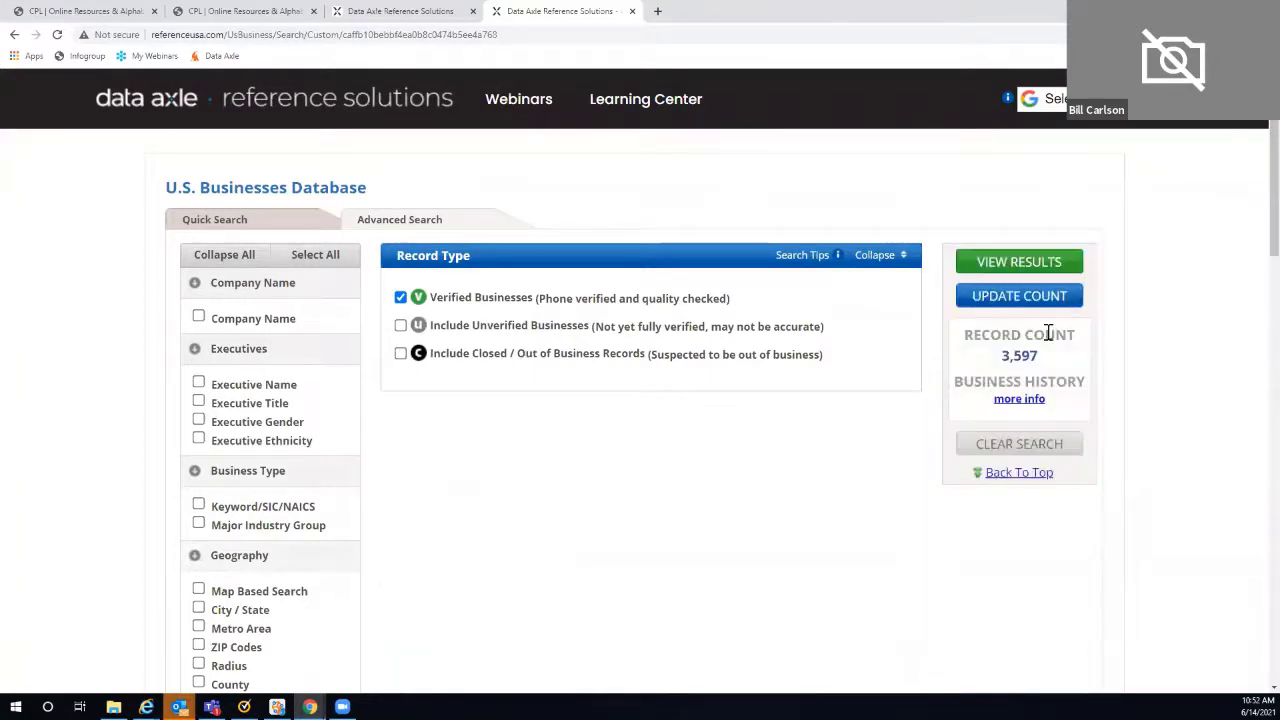
{"action": "scroll", "coordinate": [1148, 320], "scroll_direction": "down", "scroll_amount": 1}
{"action": "scroll", "coordinate": [473, 316], "scroll_direction": "up", "scroll_amount": 1}
{"action": "left_click", "coordinate": [392, 226]}
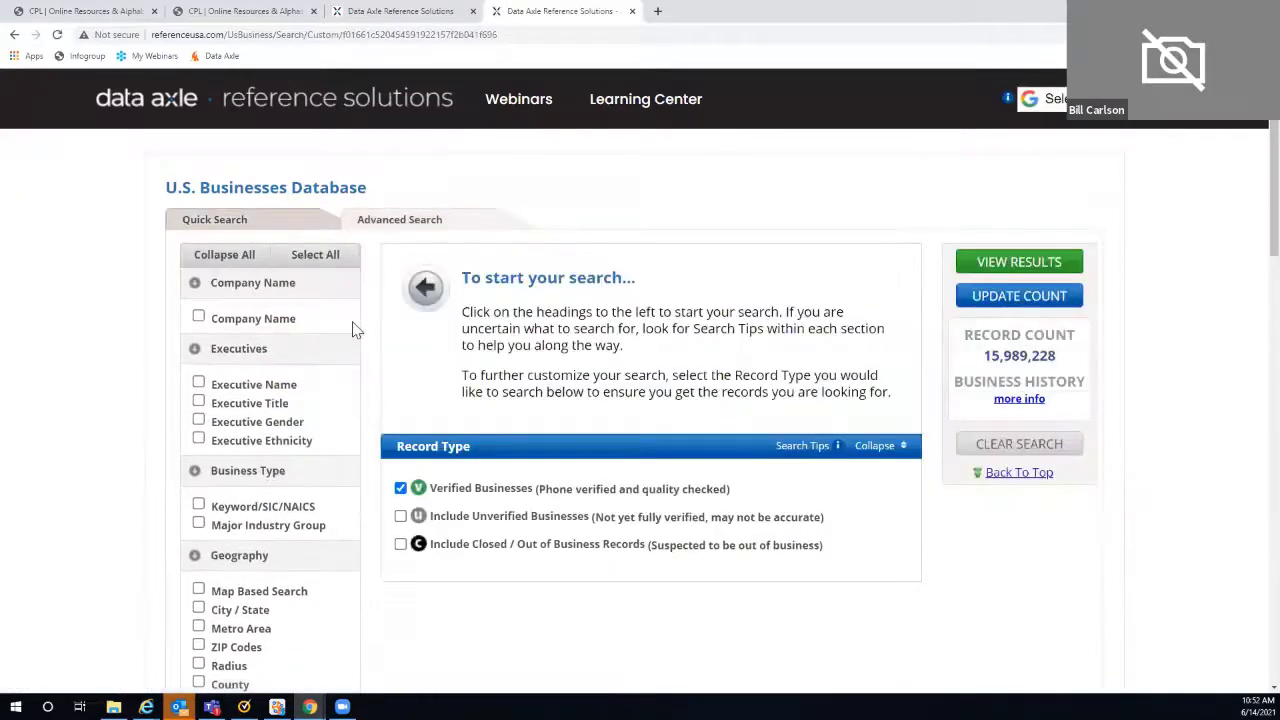
- Add the Keyword/SIC/NAICS criterion, search for hotels and select 701101 - Hotels & Motels
{"action": "scroll", "coordinate": [375, 330], "scroll_direction": "down", "scroll_amount": 3}
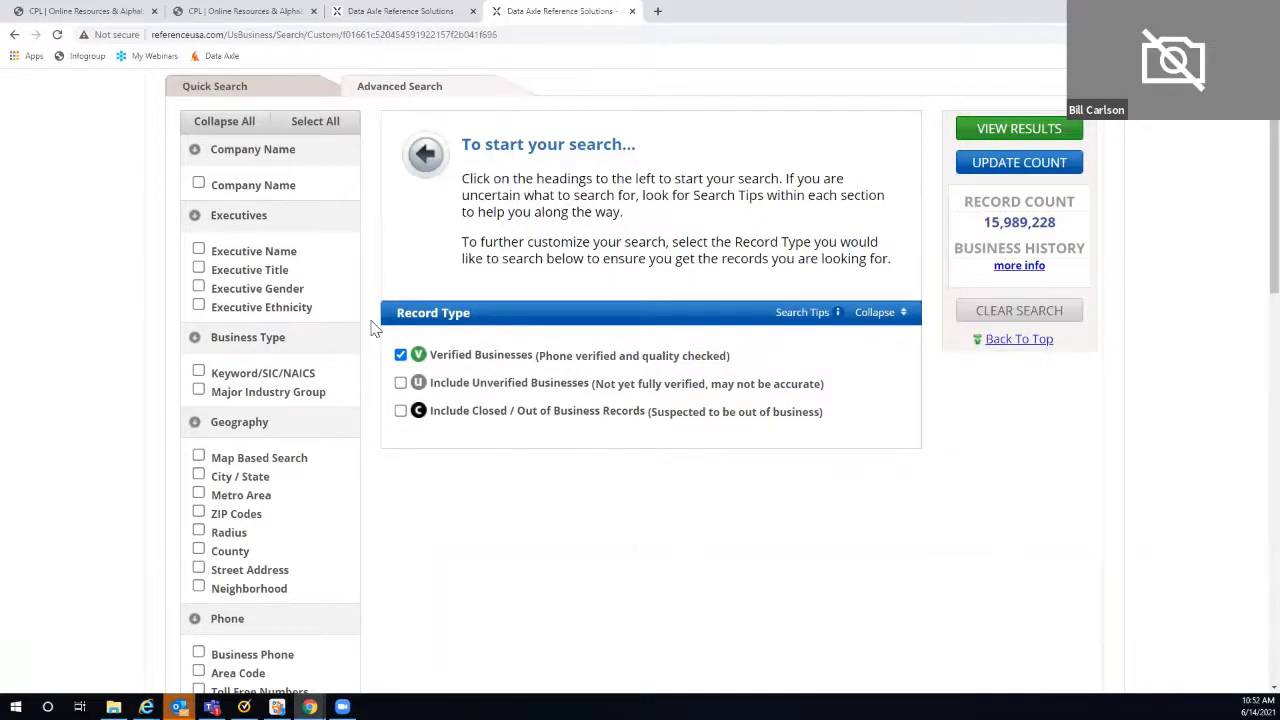
{"action": "scroll", "coordinate": [375, 330], "scroll_direction": "down", "scroll_amount": 1}
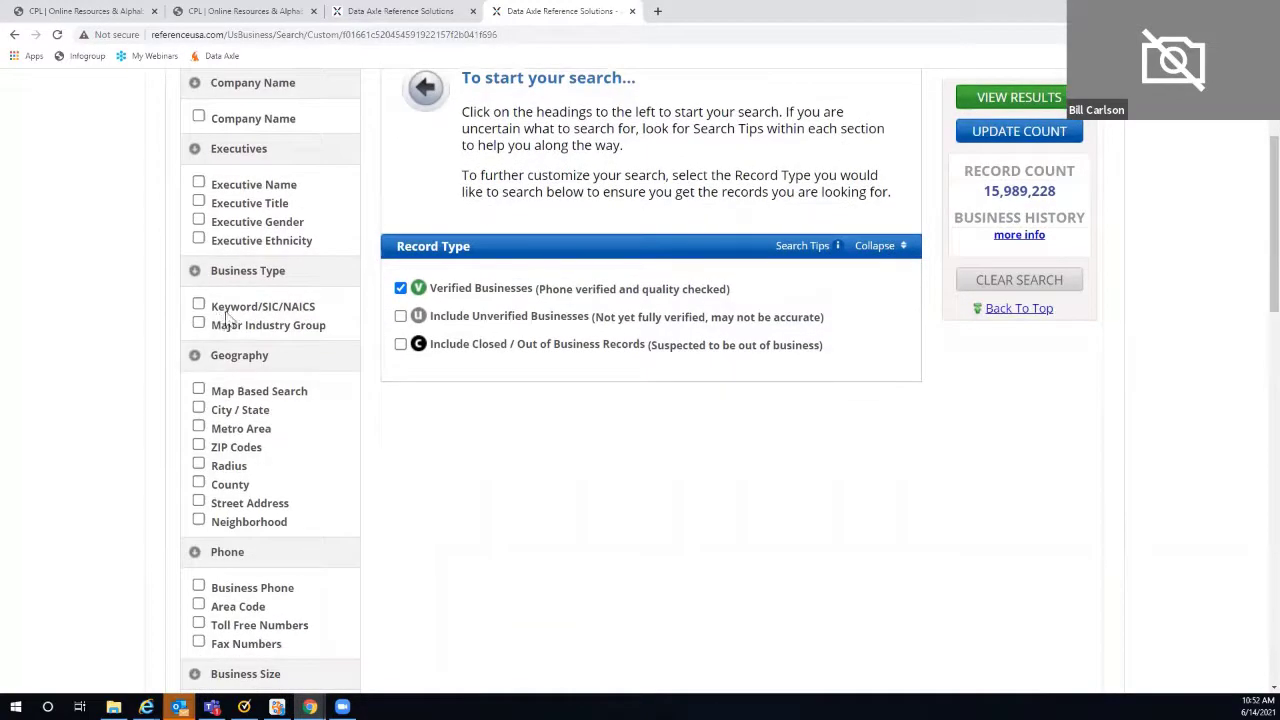
{"action": "left_click", "coordinate": [198, 308]}
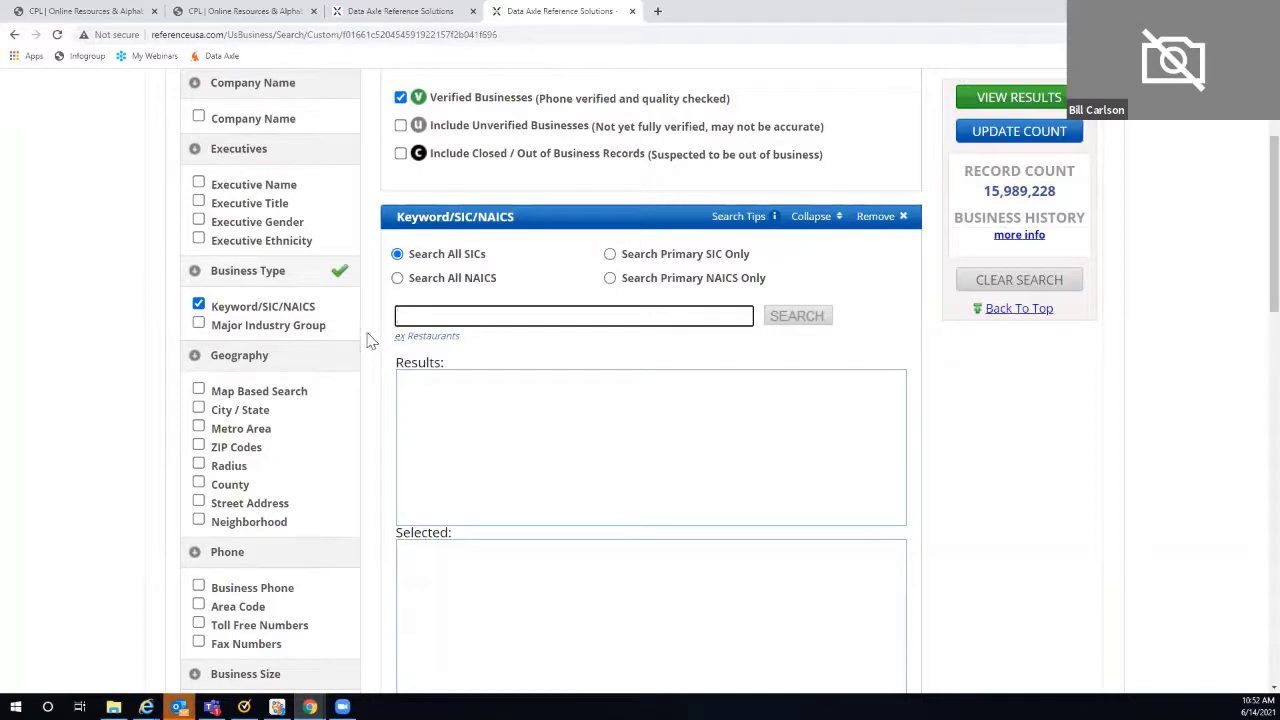
{"action": "type", "text": "Hot"}
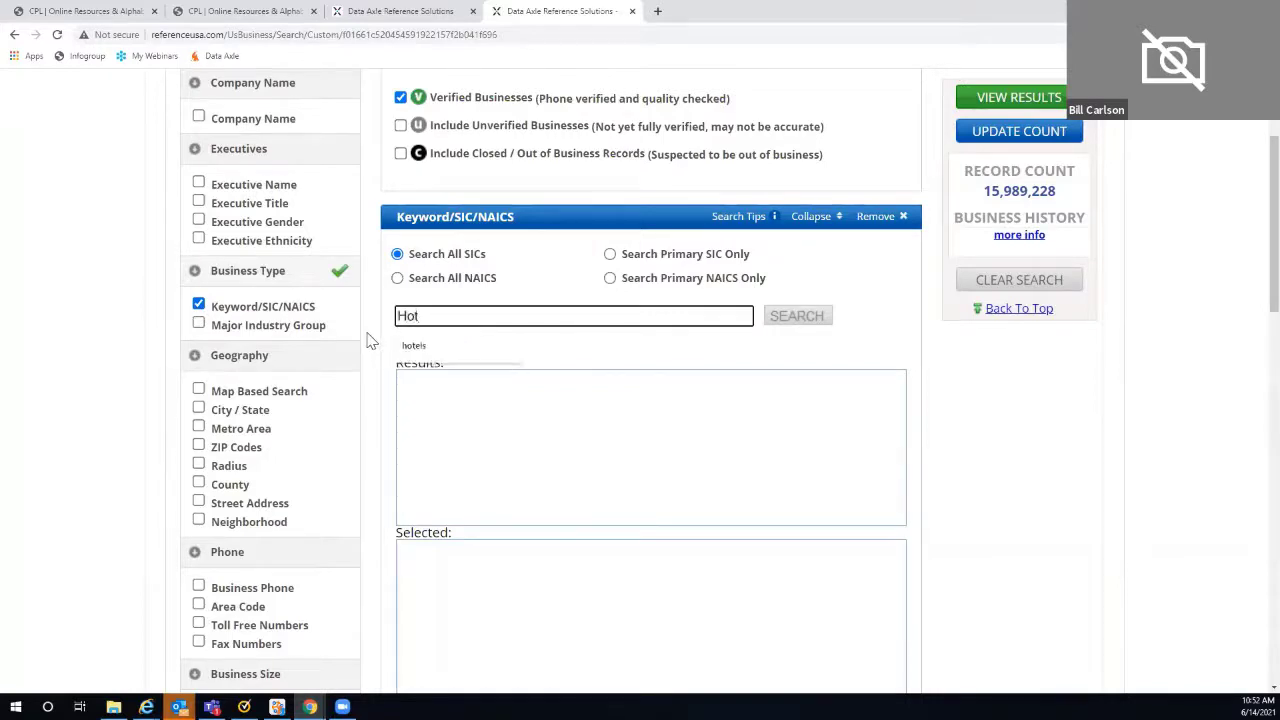
{"action": "left_click", "coordinate": [412, 345]}
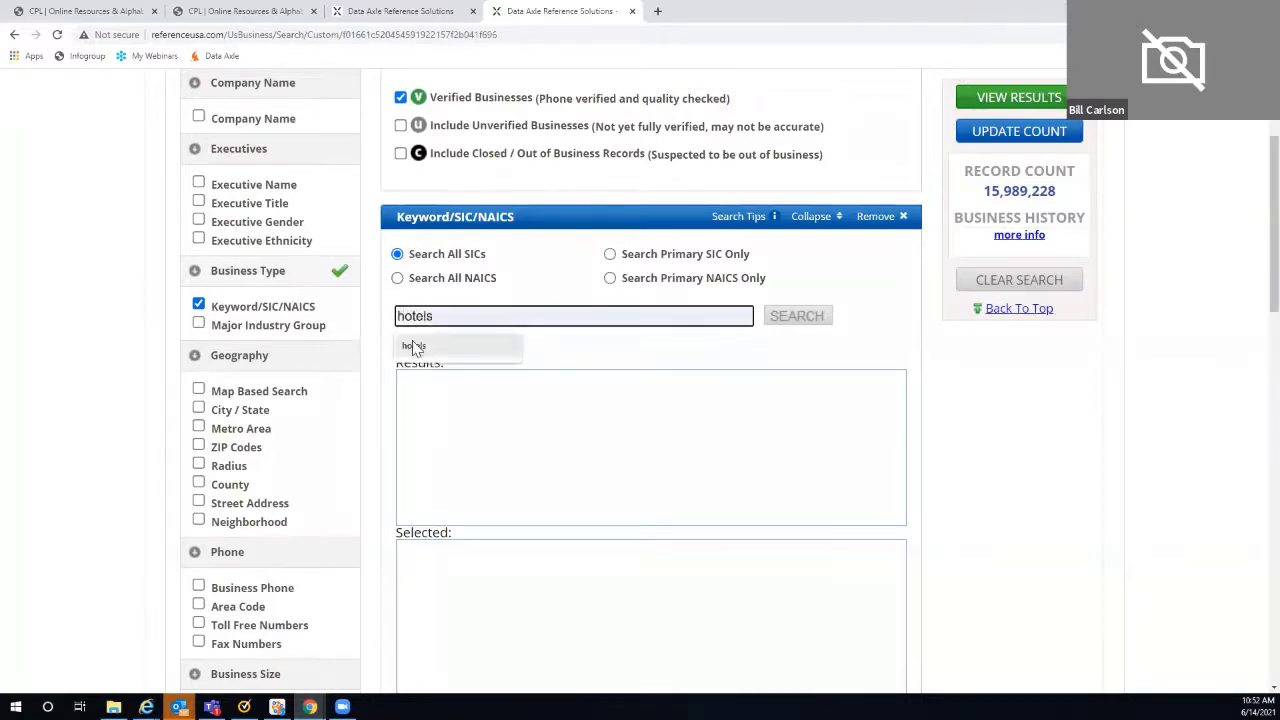
{"action": "left_click", "coordinate": [790, 320]}
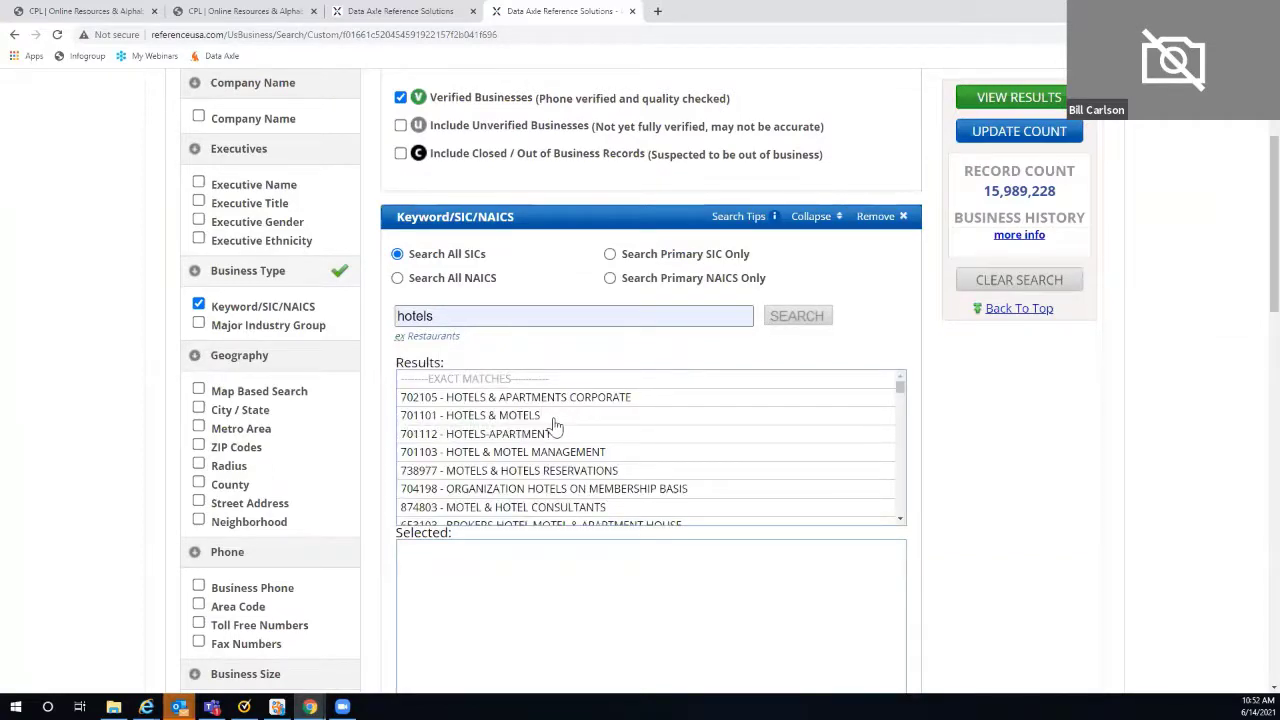
{"action": "left_click", "coordinate": [425, 416]}
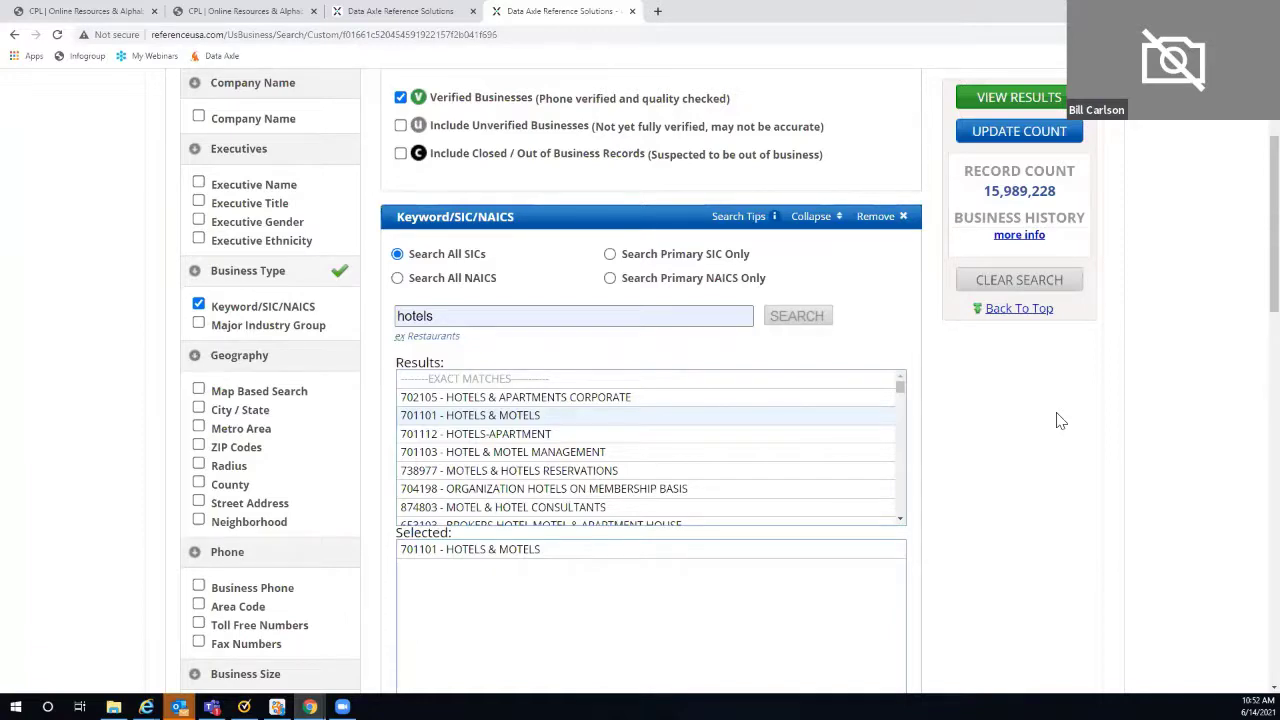
- Add the Sales Volume criterion and select the ranges $500,000-1 Million, $1-2.5 Million and $2.5-5 Million
{"action": "scroll", "coordinate": [1176, 376], "scroll_direction": "down", "scroll_amount": 1}
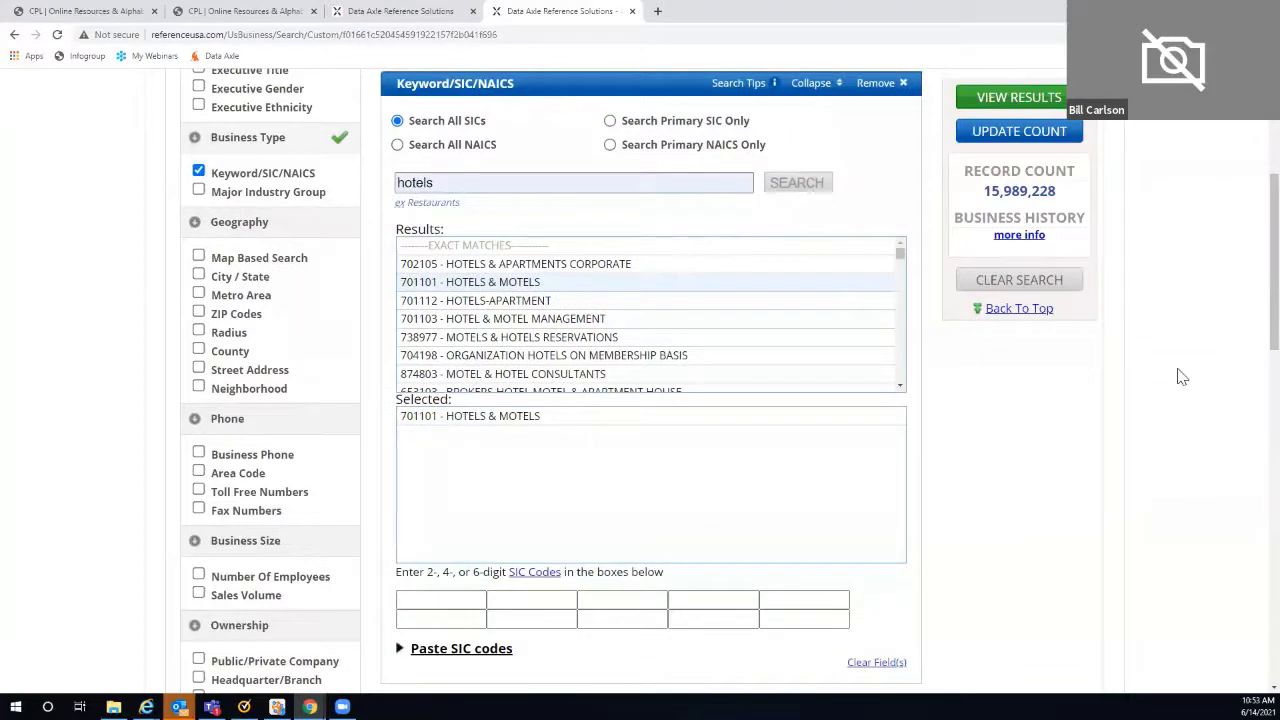
{"action": "scroll", "coordinate": [1185, 379], "scroll_direction": "down", "scroll_amount": 2}
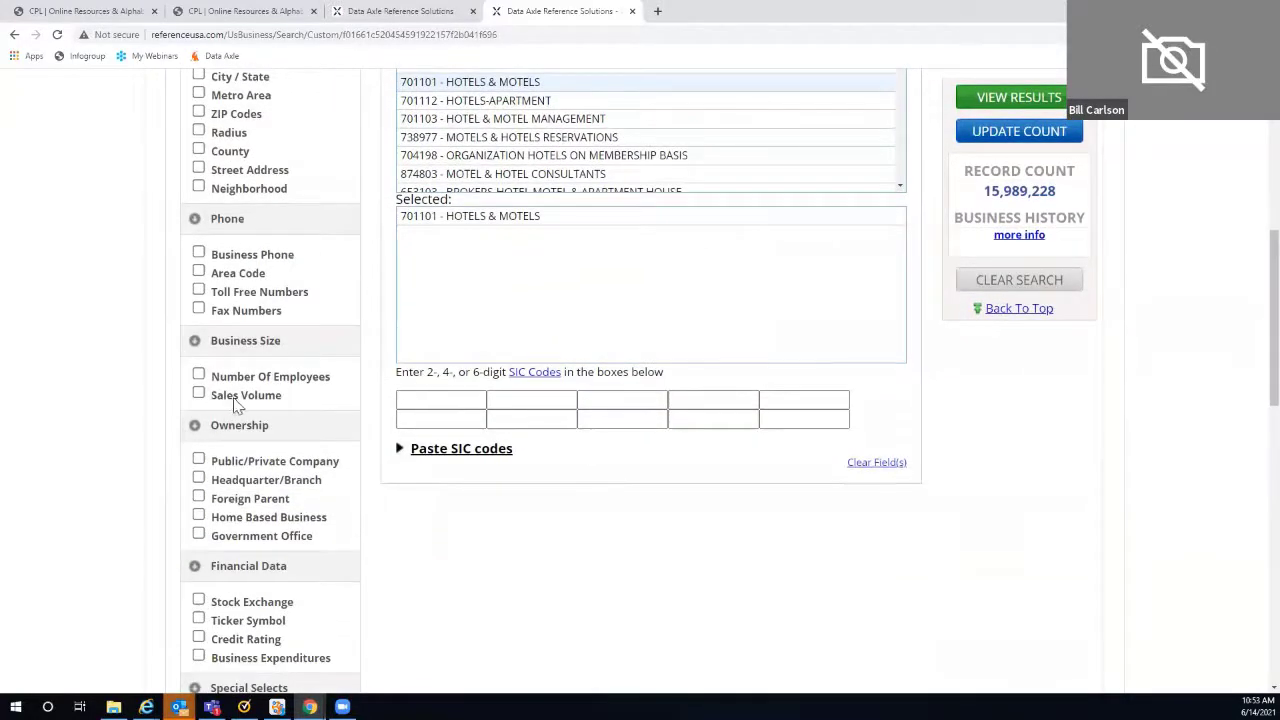
{"action": "left_click", "coordinate": [199, 395]}
{"action": "scroll", "coordinate": [1220, 515], "scroll_direction": "down", "scroll_amount": 2}
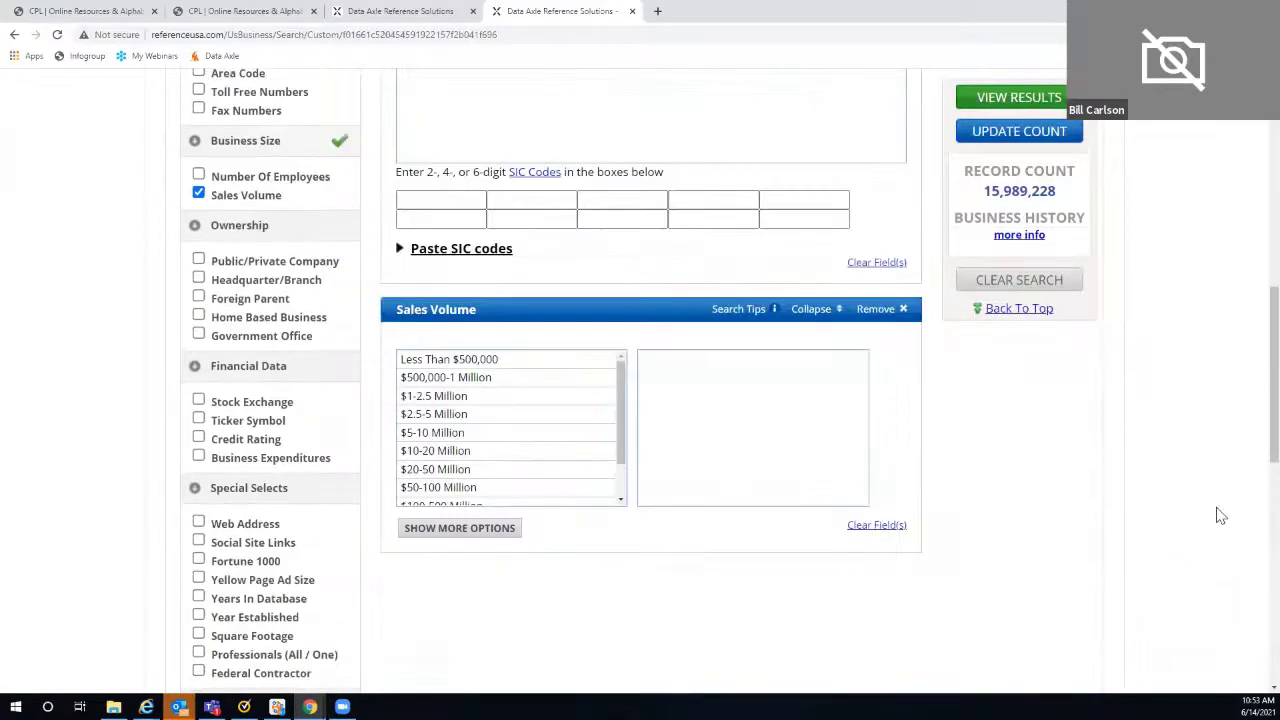
{"action": "double_click", "coordinate": [491, 380]}
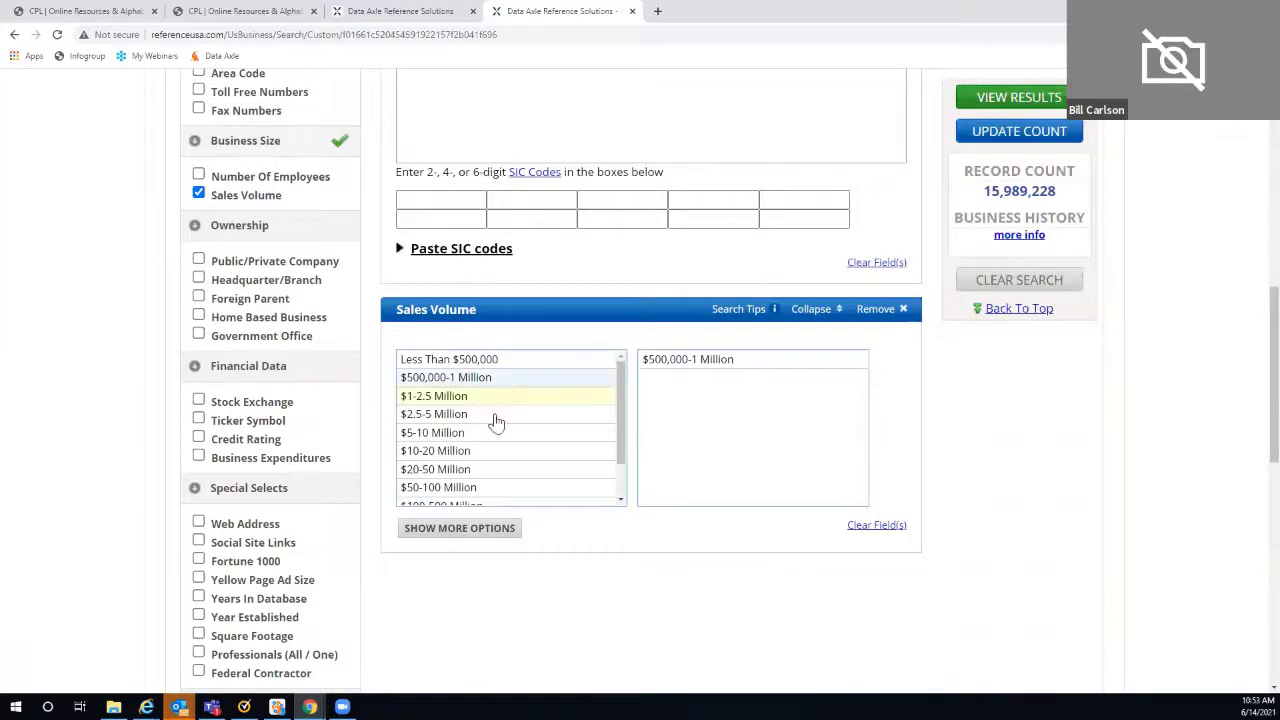
{"action": "double_click", "coordinate": [490, 396]}
{"action": "double_click", "coordinate": [495, 414]}
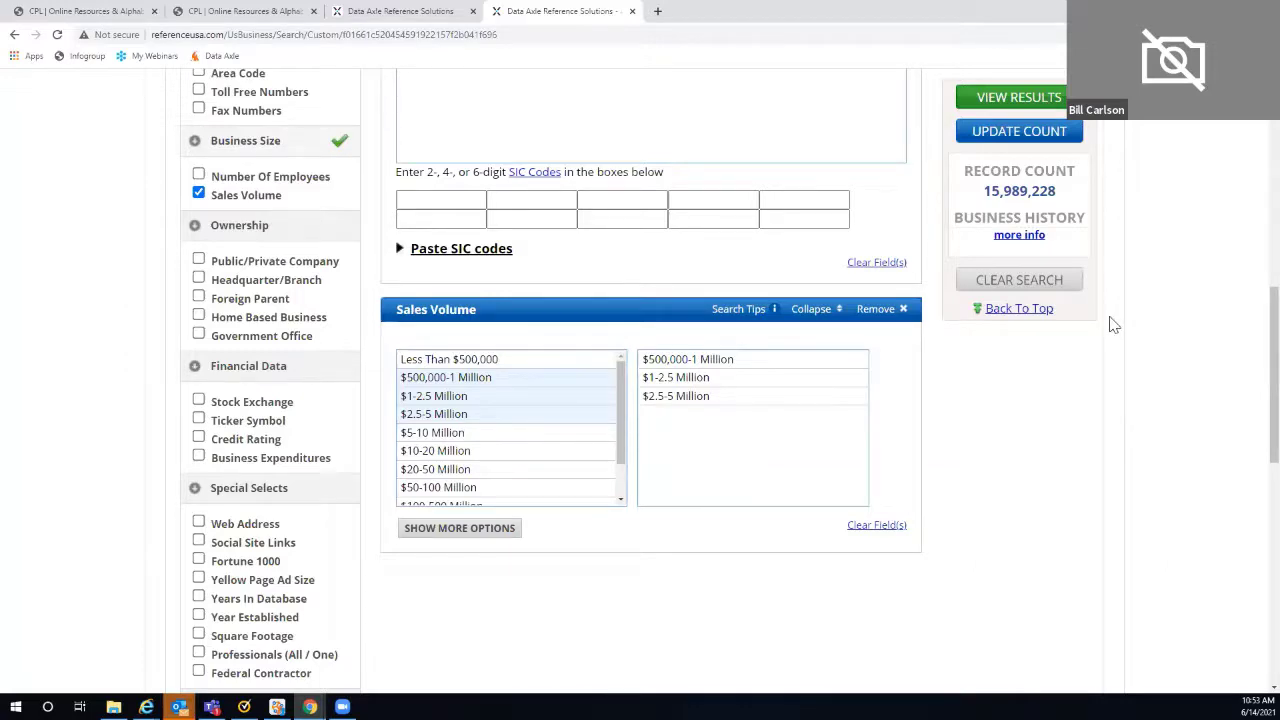
- Add the City / State criterion and select Colorado as a state
{"action": "scroll", "coordinate": [1113, 324], "scroll_direction": "up", "scroll_amount": 3}
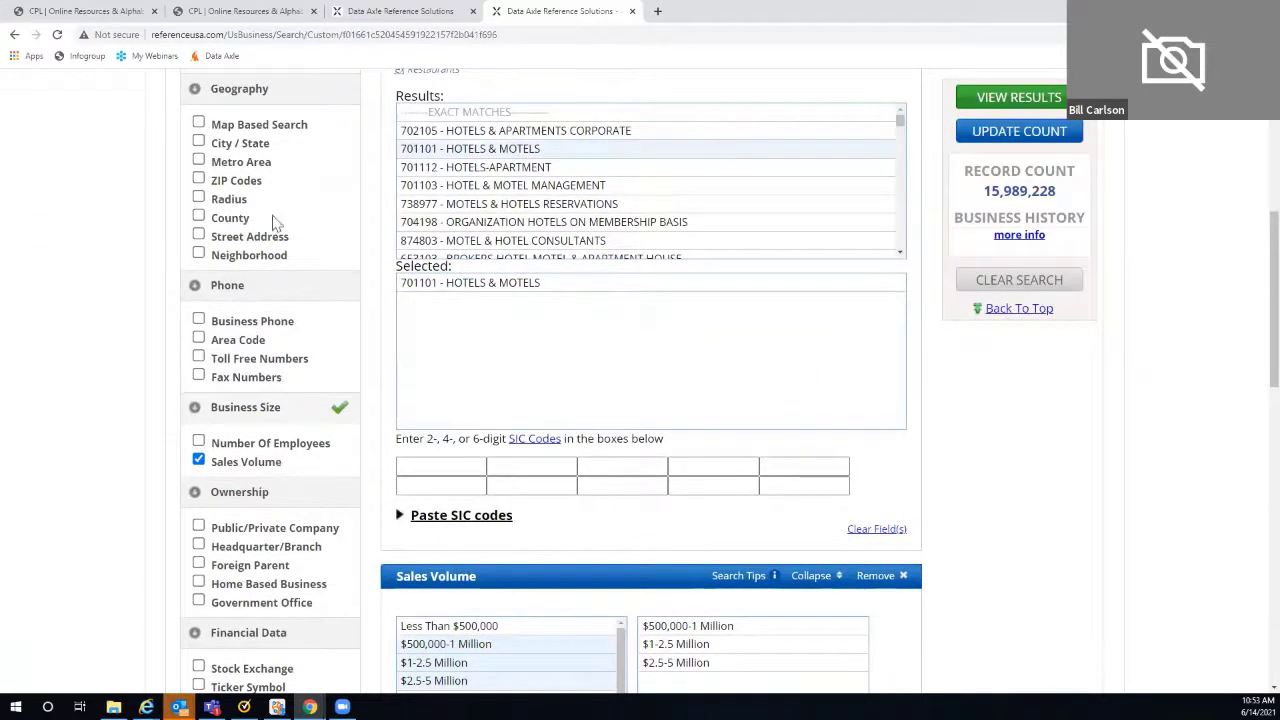
{"action": "left_click", "coordinate": [199, 142]}
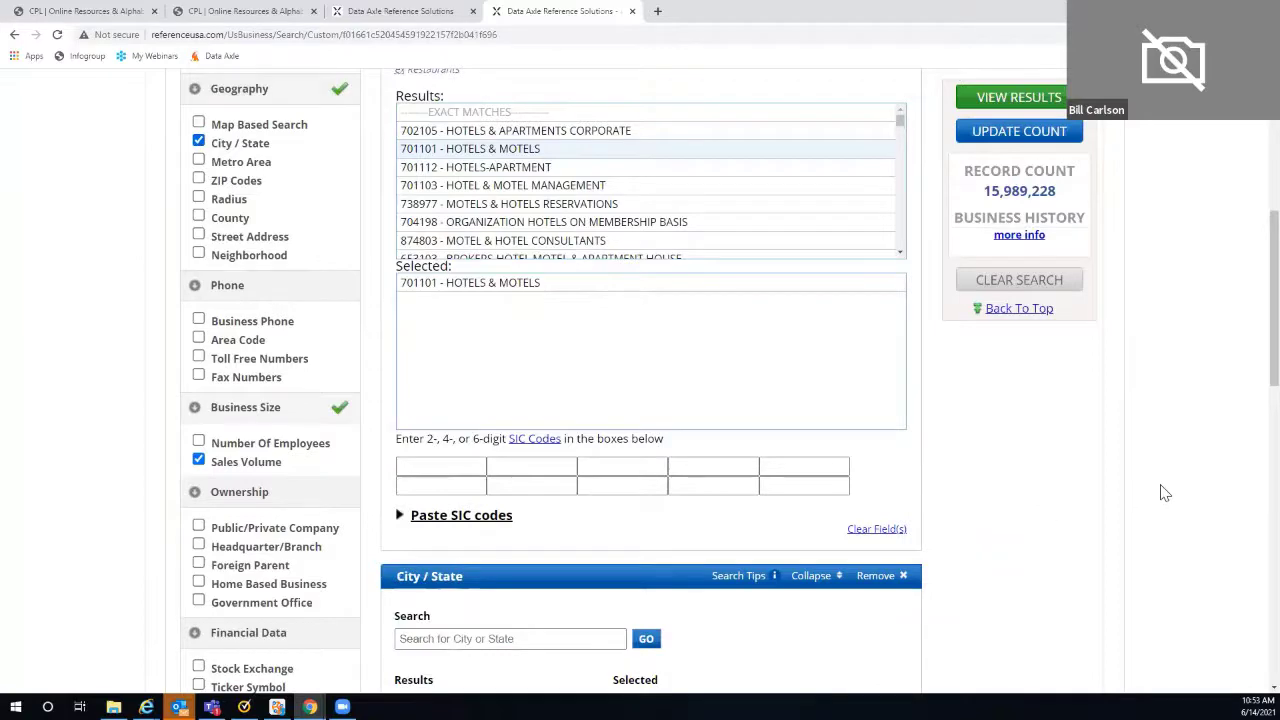
{"action": "scroll", "coordinate": [1163, 489], "scroll_direction": "down", "scroll_amount": 3}
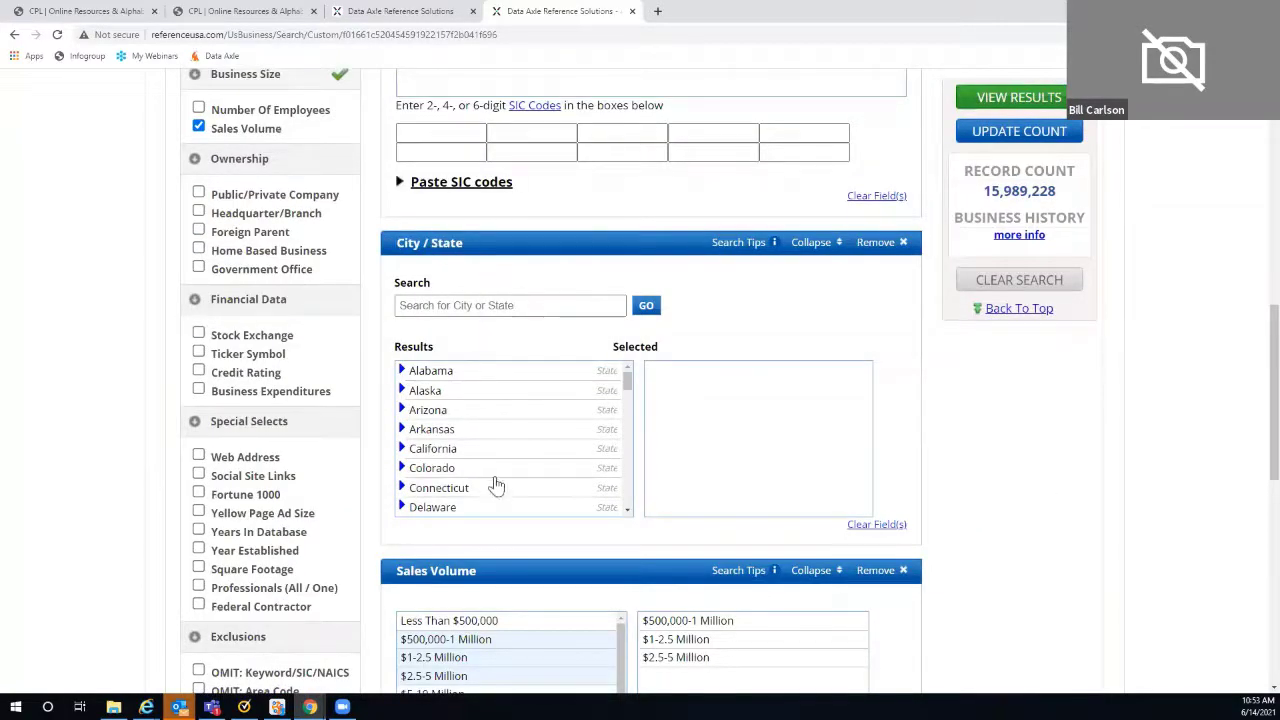
{"action": "double_click", "coordinate": [428, 472]}
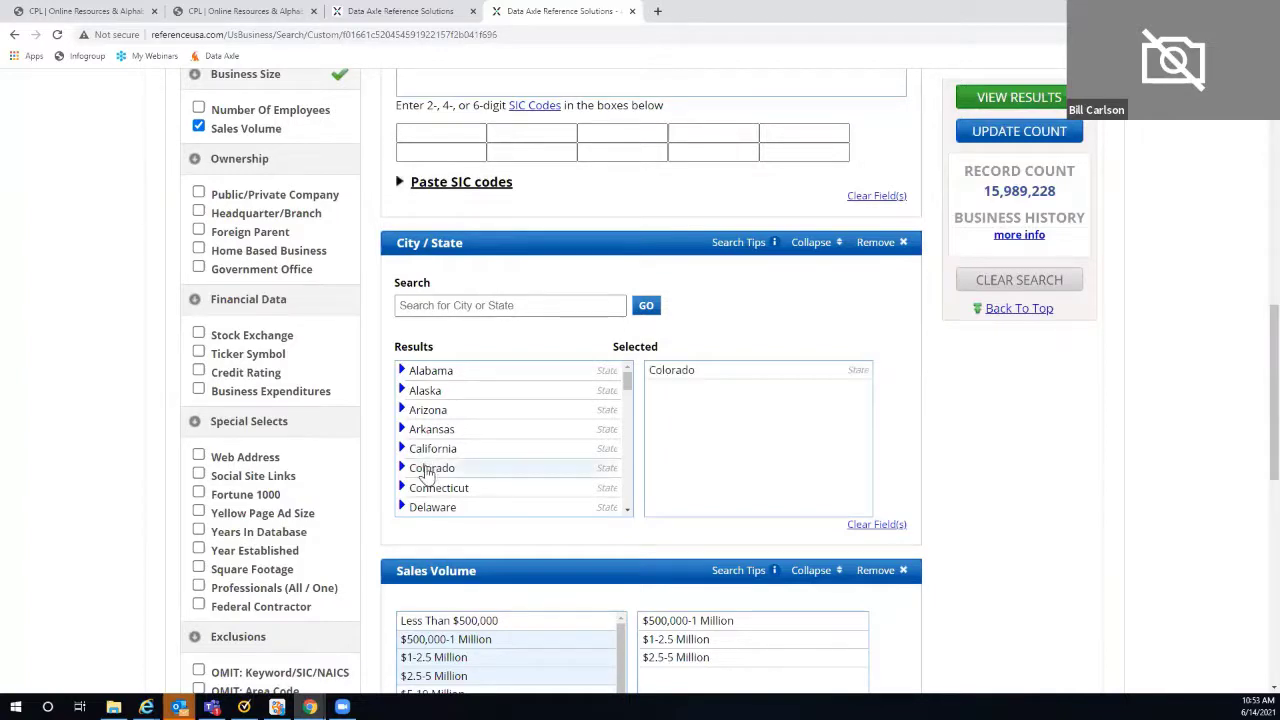
{"action": "left_click", "coordinate": [415, 305]}
{"action": "type", "text": "Minn"}
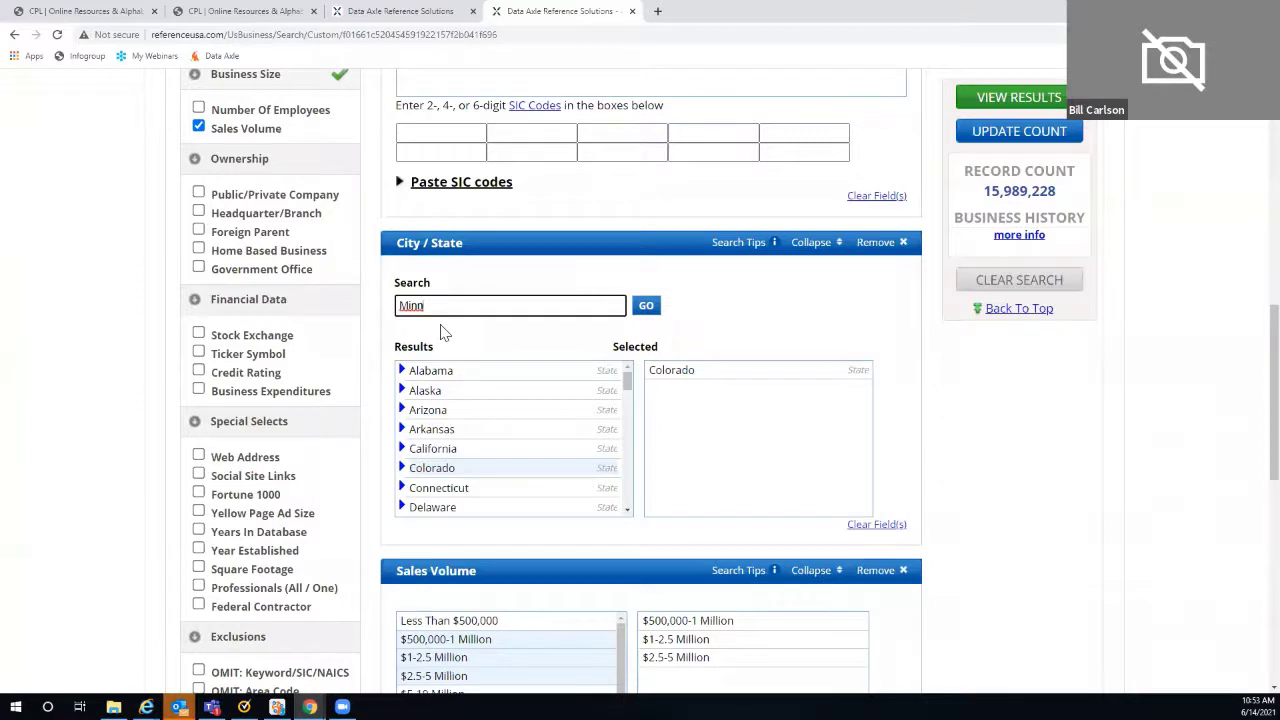
{"action": "key", "text": "BackSpace"}
{"action": "key", "text": "BackSpace"}
{"action": "key", "text": "BackSpace"}
{"action": "key", "text": "BackSpace"}
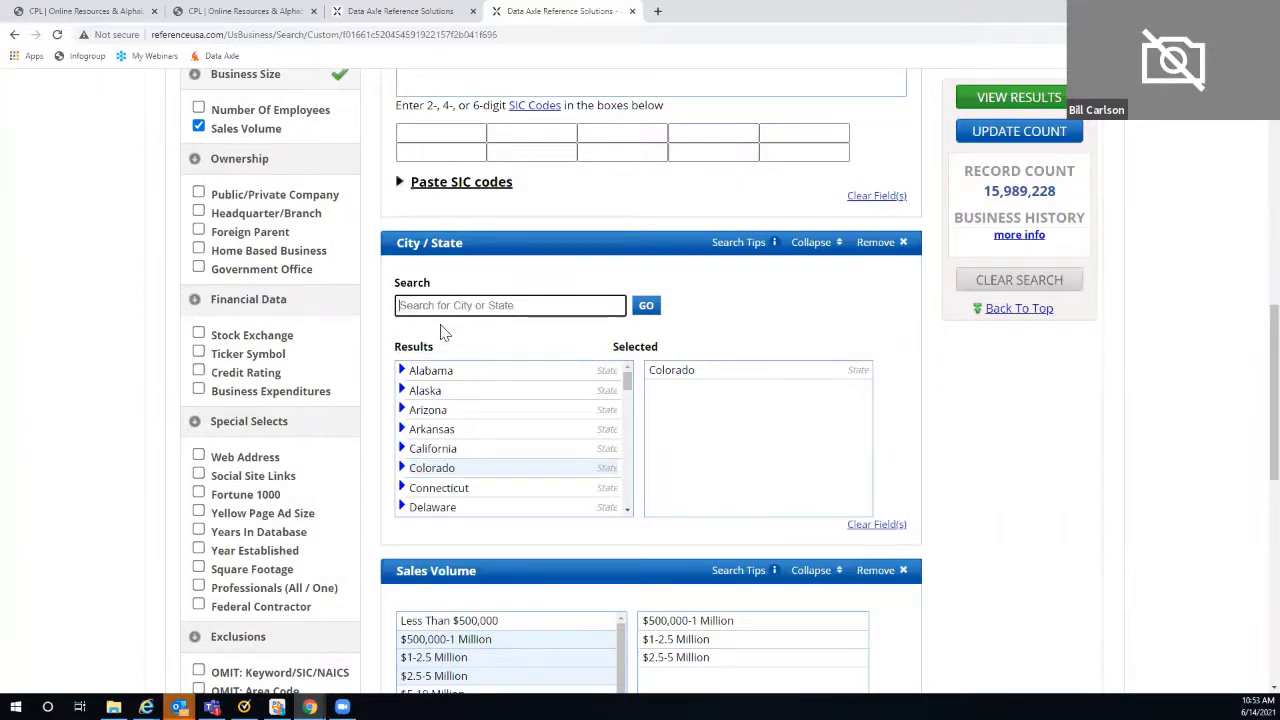
{"action": "type", "text": "Moore"}
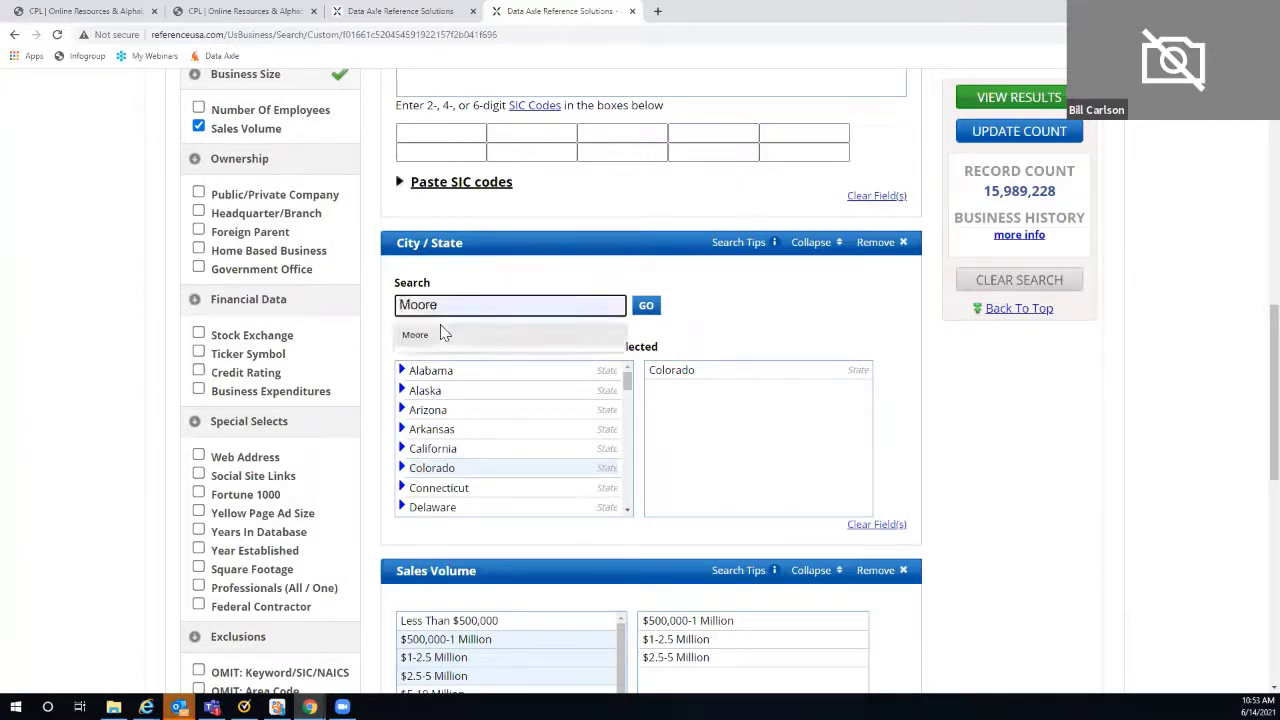
{"action": "key", "text": "Escape"}
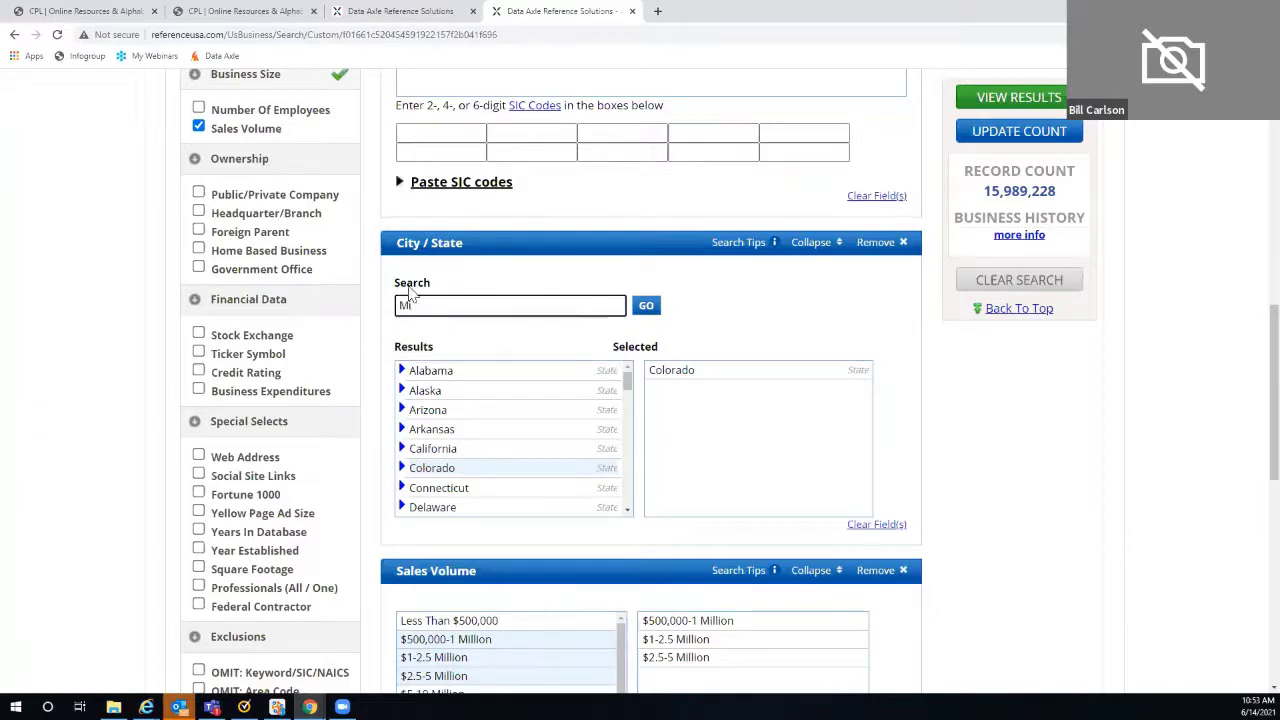
{"action": "key", "text": "BackSpace"}
{"action": "key", "text": "BackSpace"}
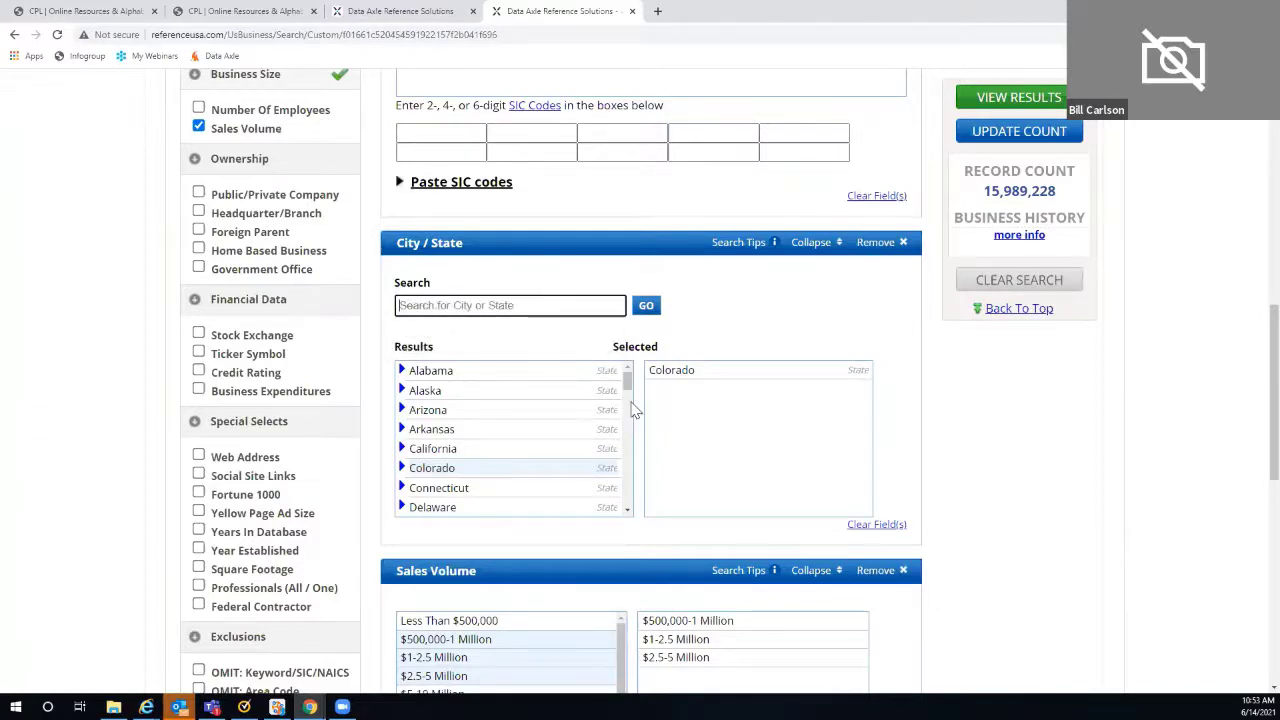
- Add Minnesota, North Dakota and South Dakota to the selected states and update the record count
{"action": "scroll", "coordinate": [630, 395], "scroll_direction": "down", "scroll_amount": 1}
{"action": "left_click_drag", "start_coordinate": [628, 395], "coordinate": [627, 435]}
{"action": "left_click", "coordinate": [447, 438]}
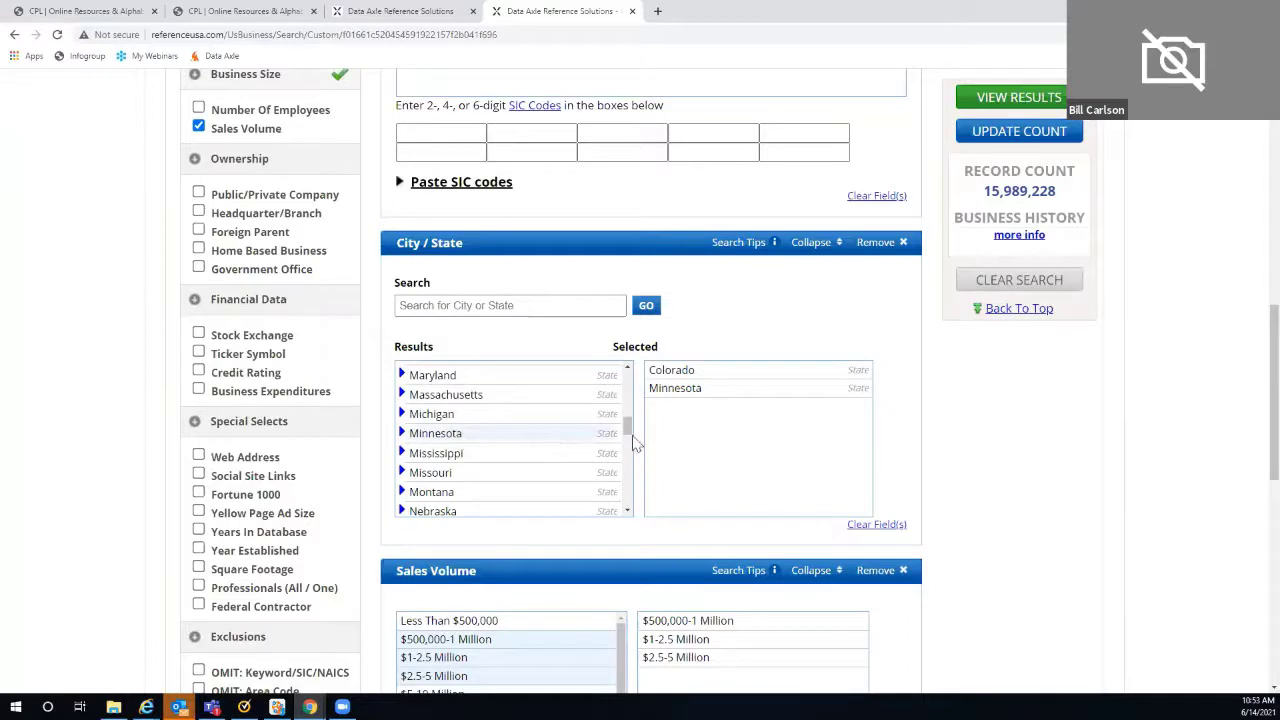
{"action": "left_click_drag", "start_coordinate": [629, 432], "coordinate": [629, 468]}
{"action": "left_click", "coordinate": [448, 413]}
{"action": "left_click", "coordinate": [446, 456]}
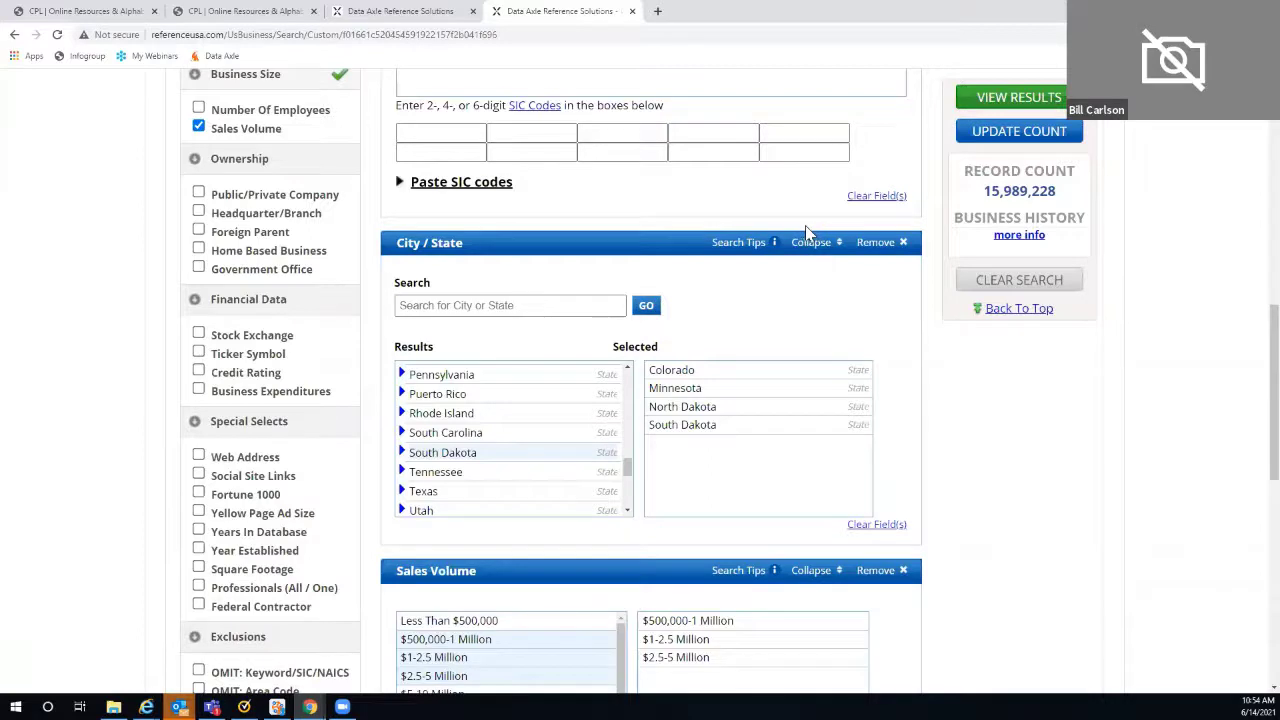
{"action": "left_click", "coordinate": [1008, 140]}
- Add the $5-10 Million range to the sales volume selection, and view the results with the updated count
{"action": "scroll", "coordinate": [1157, 214], "scroll_direction": "down", "scroll_amount": 2}
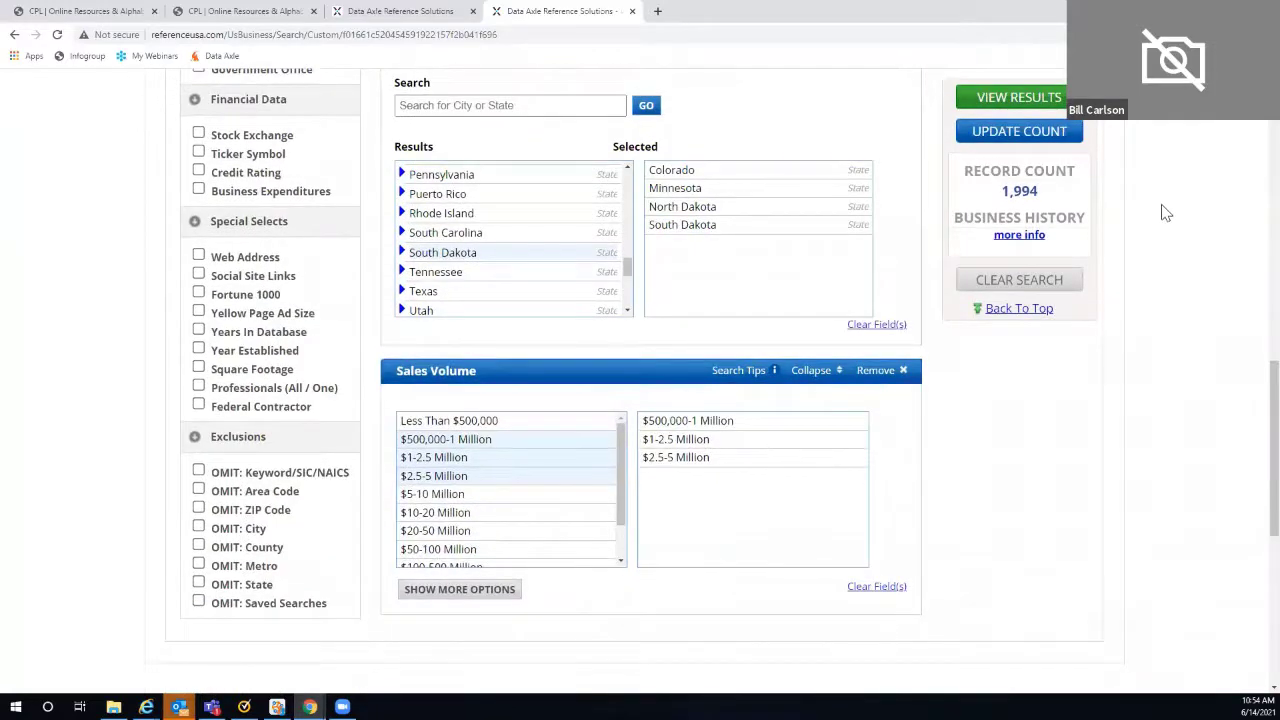
{"action": "left_click", "coordinate": [480, 494]}
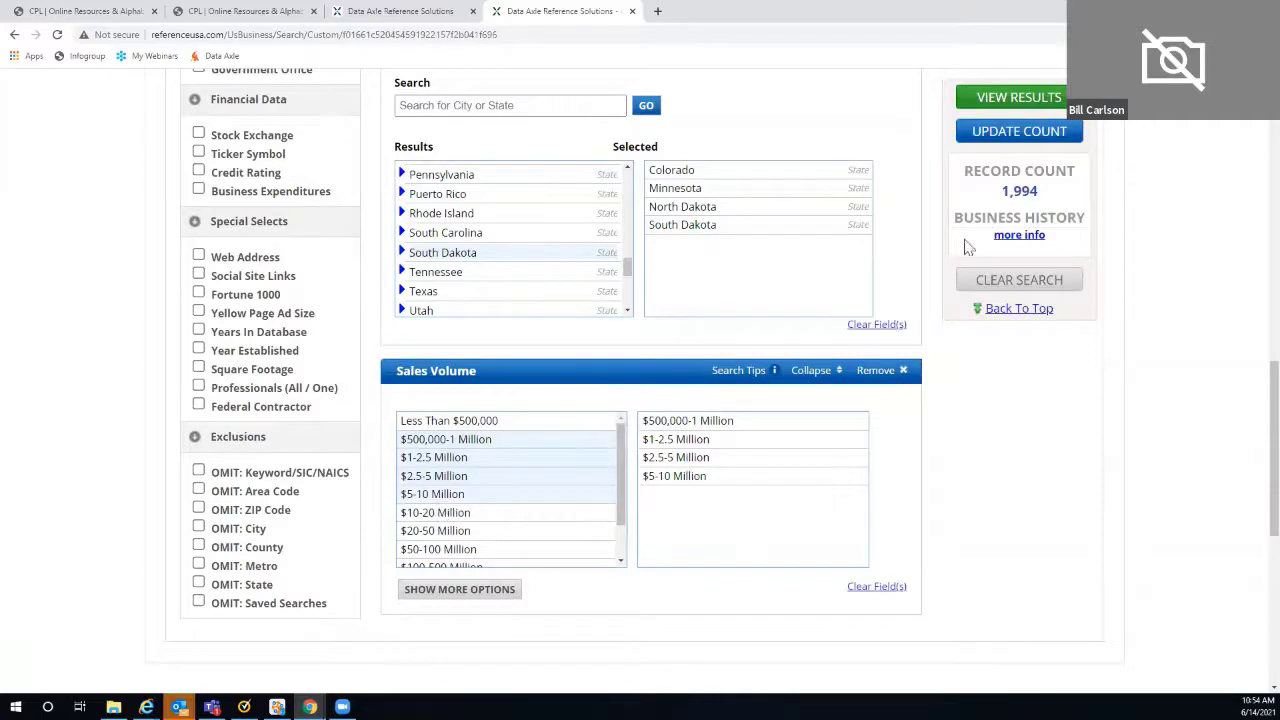
{"action": "left_click", "coordinate": [1006, 135]}
{"action": "scroll", "coordinate": [1208, 258], "scroll_direction": "up", "scroll_amount": 1}
{"action": "scroll", "coordinate": [1208, 258], "scroll_direction": "up", "scroll_amount": 2}
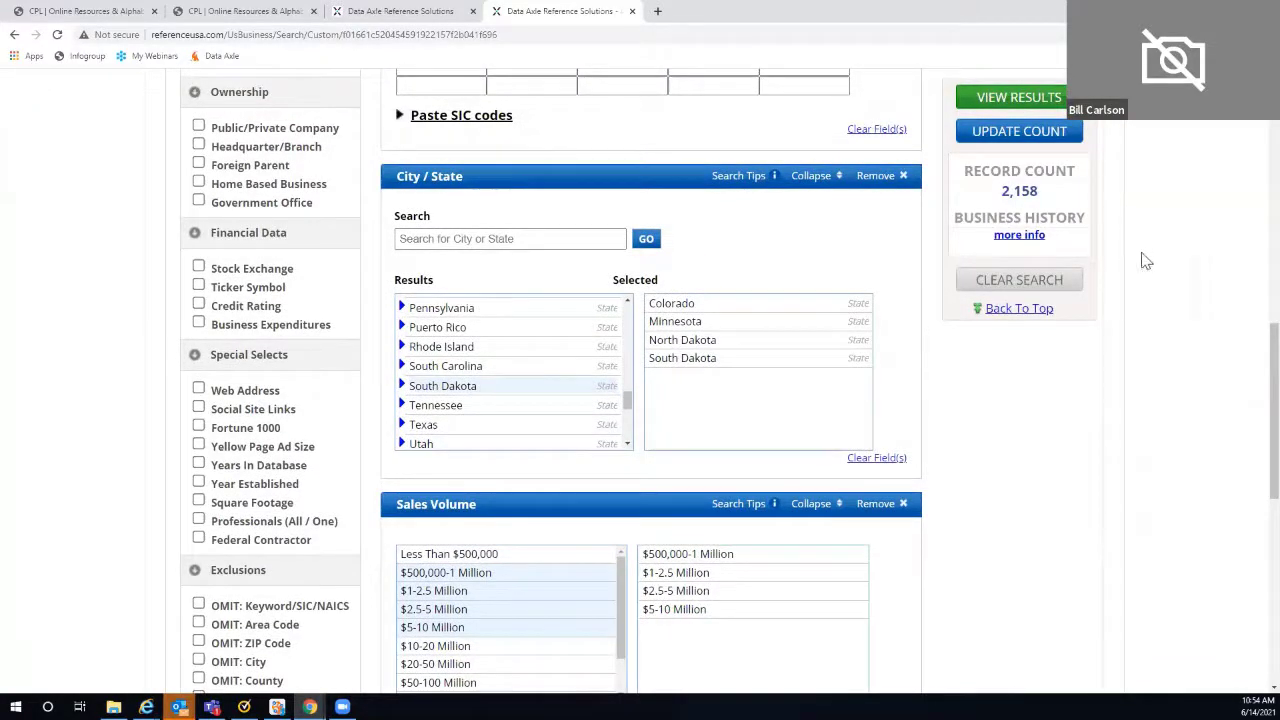
{"action": "left_click", "coordinate": [1017, 100]}
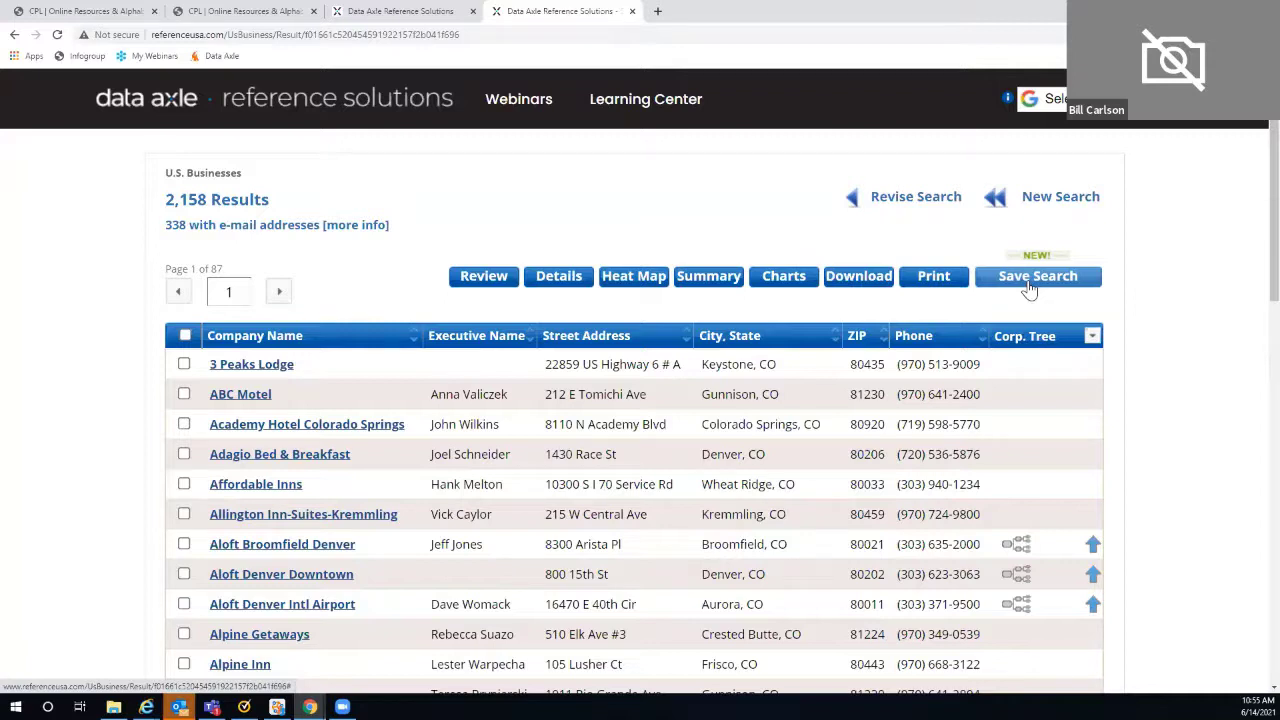
- Revise the search by replacing the Hotels & Motels business type with 581208 - Restaurants from a "Restaurants" keyword lookup
{"action": "left_click", "coordinate": [901, 207]}
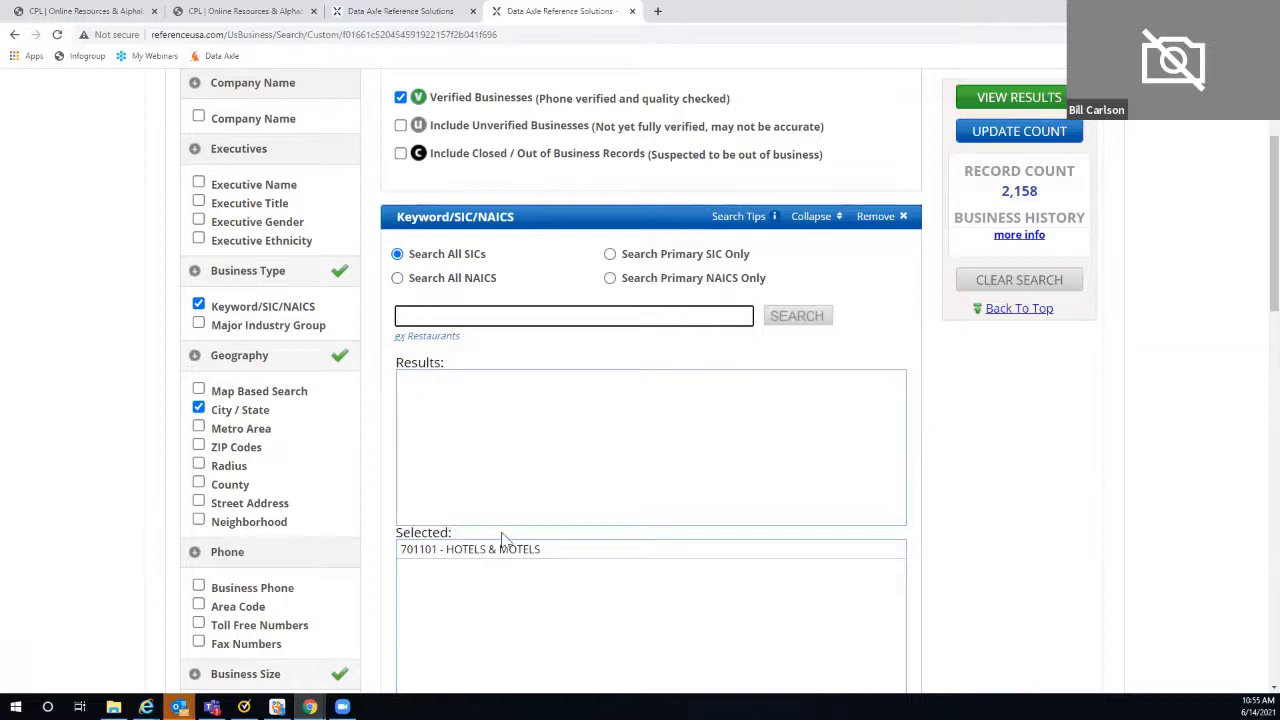
{"action": "left_click", "coordinate": [483, 556]}
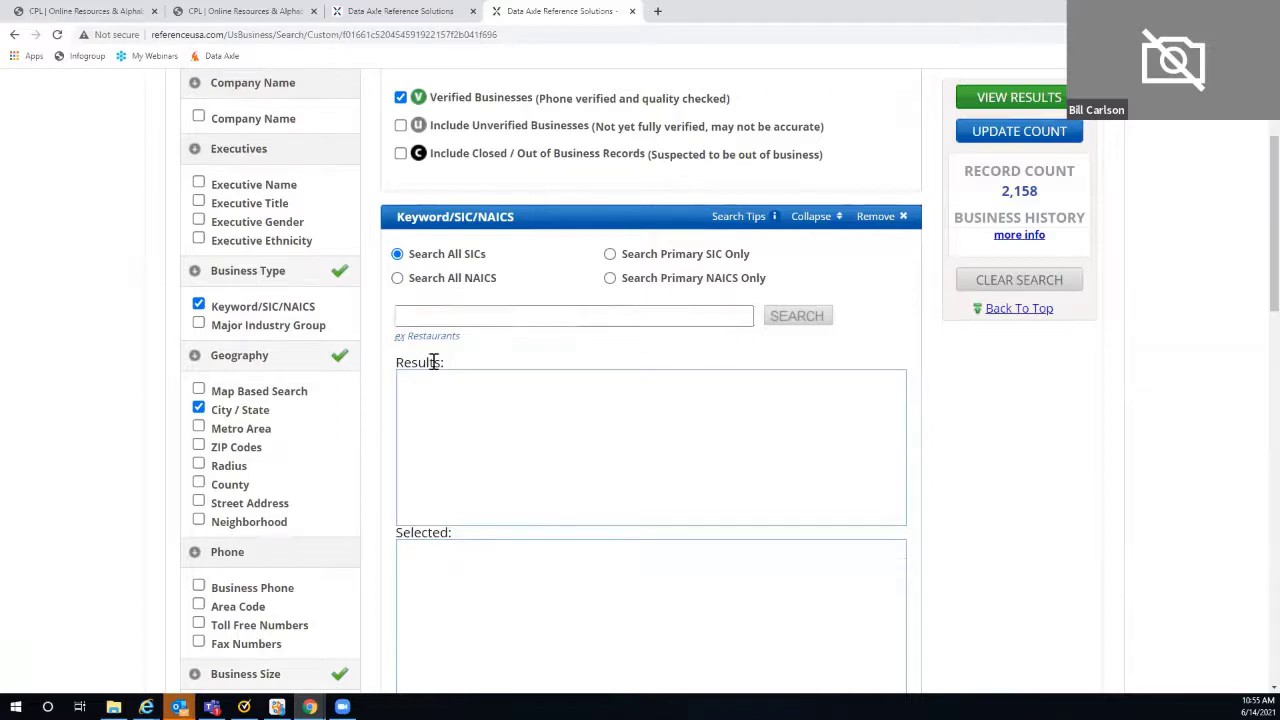
{"action": "left_click", "coordinate": [401, 315]}
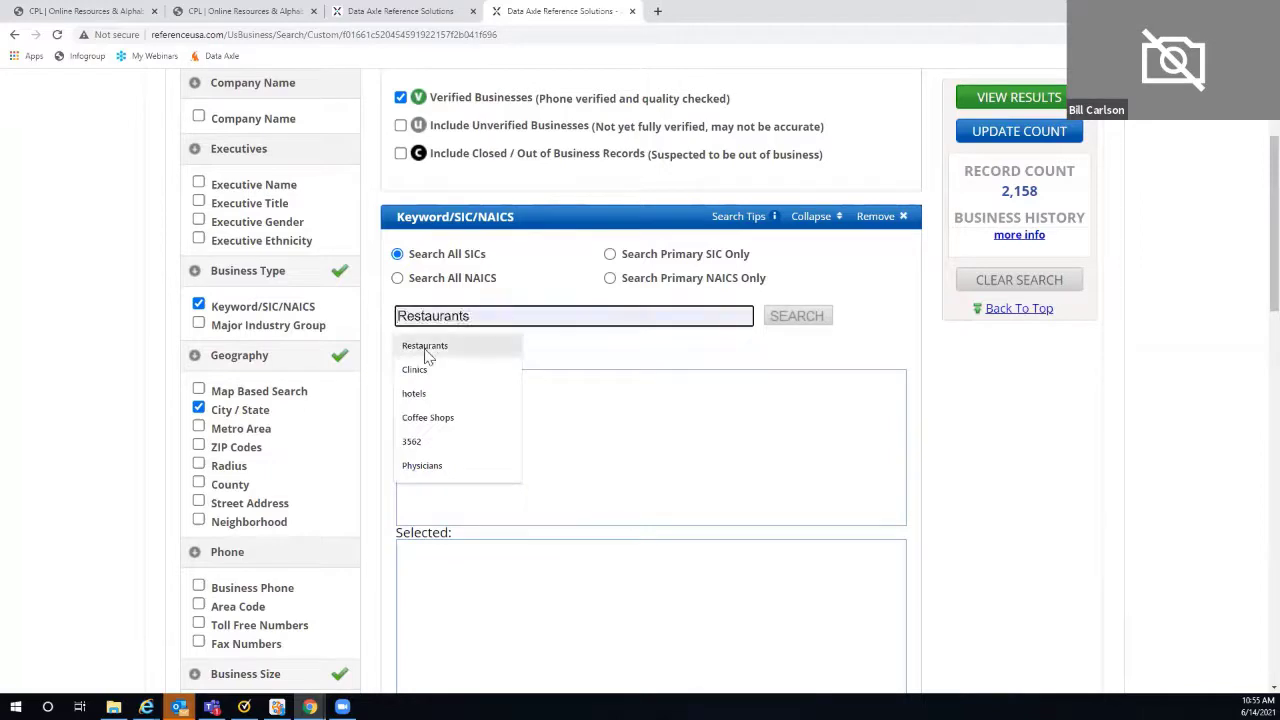
{"action": "left_click", "coordinate": [425, 346]}
{"action": "left_click", "coordinate": [786, 318]}
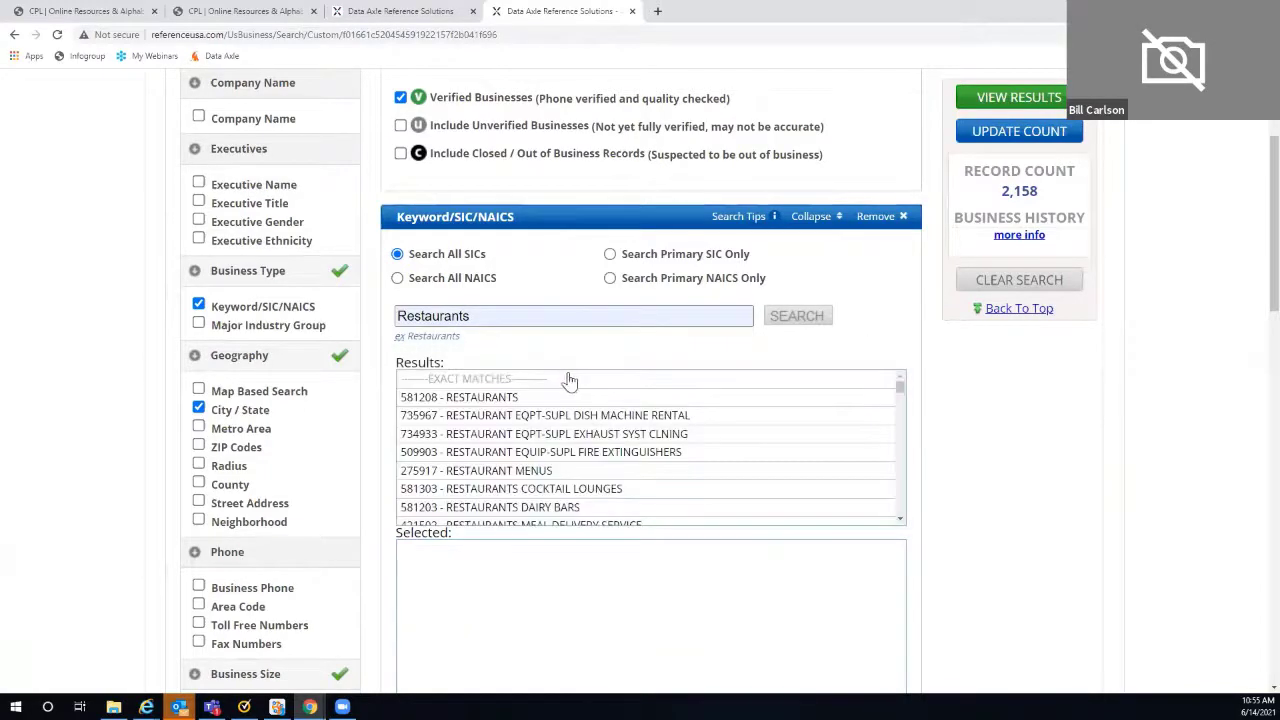
{"action": "left_click", "coordinate": [430, 398]}
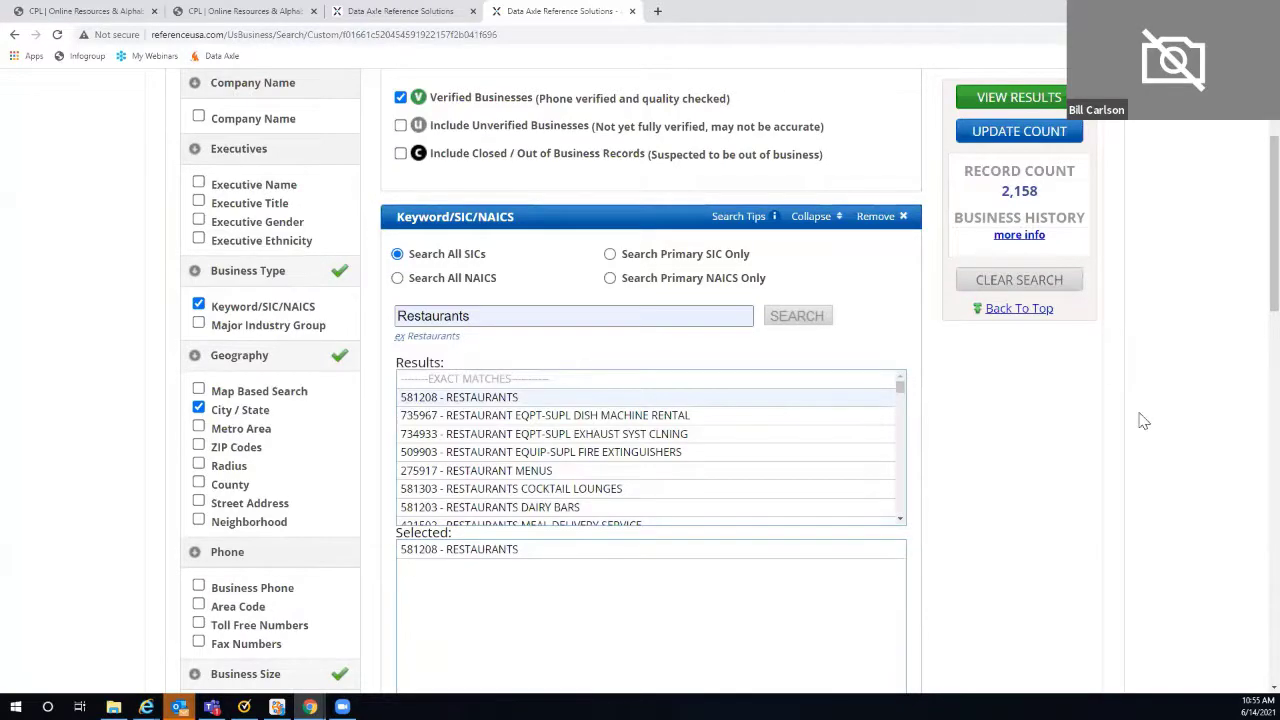
- Add the Headquarter/Branch criterion, limit it to Single Location, and update the record count
{"action": "scroll", "coordinate": [1144, 421], "scroll_direction": "down", "scroll_amount": 9}
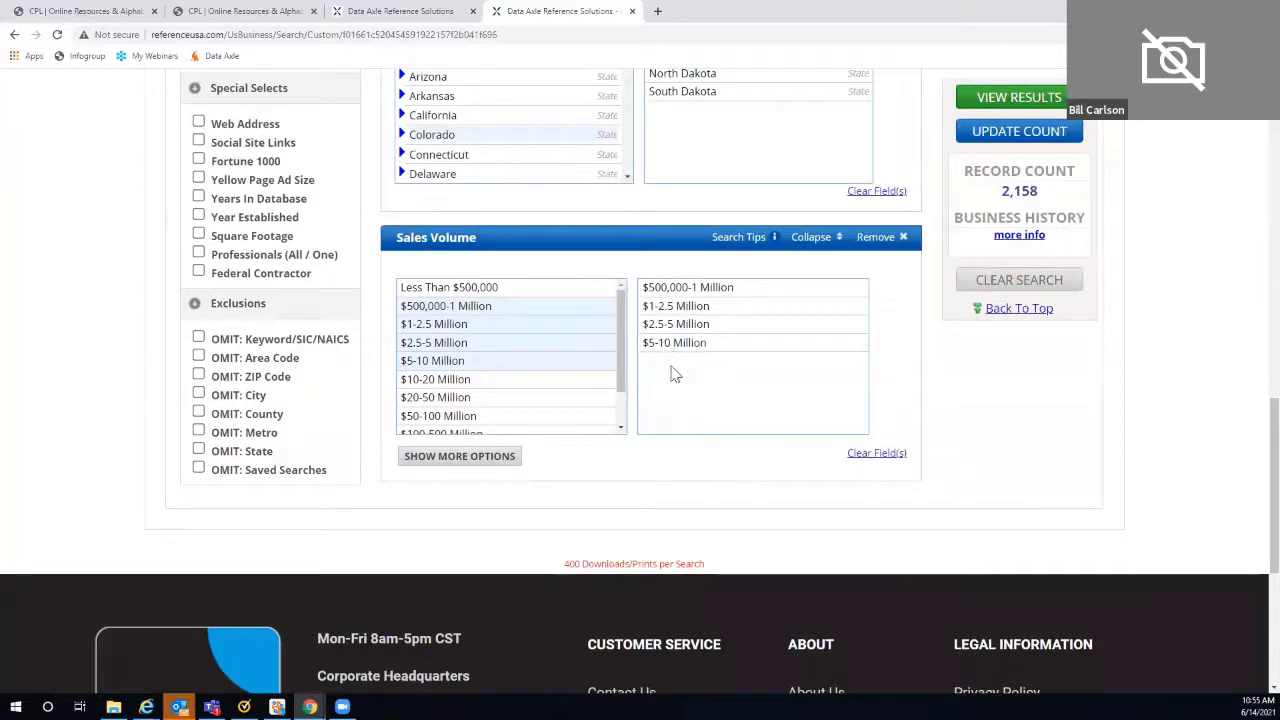
{"action": "scroll", "coordinate": [1184, 373], "scroll_direction": "up", "scroll_amount": 1}
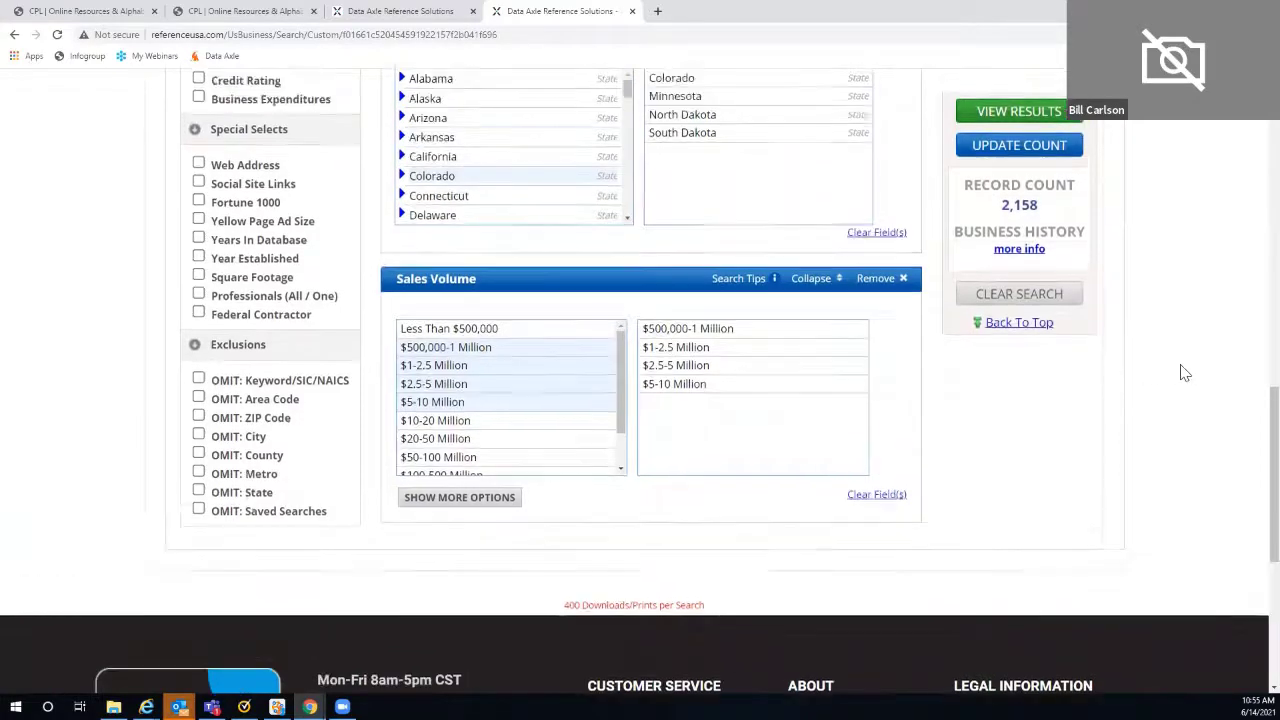
{"action": "scroll", "coordinate": [1184, 373], "scroll_direction": "up", "scroll_amount": 3}
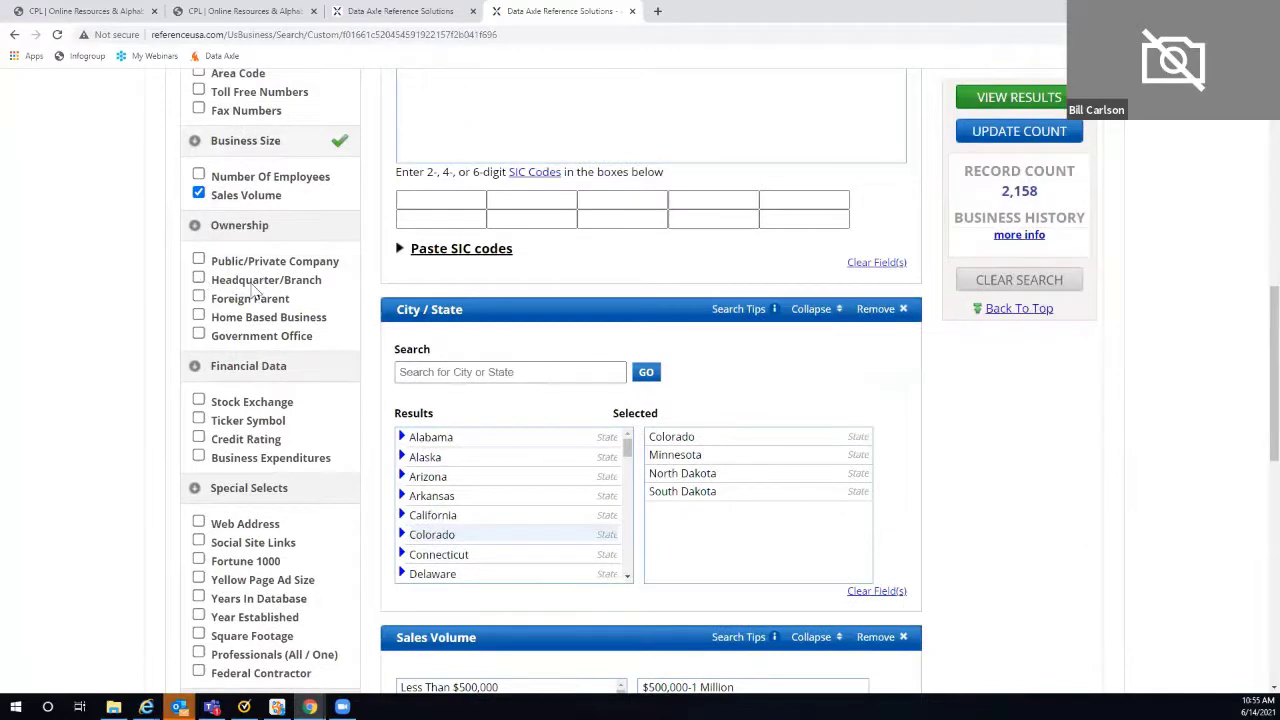
{"action": "left_click", "coordinate": [199, 278]}
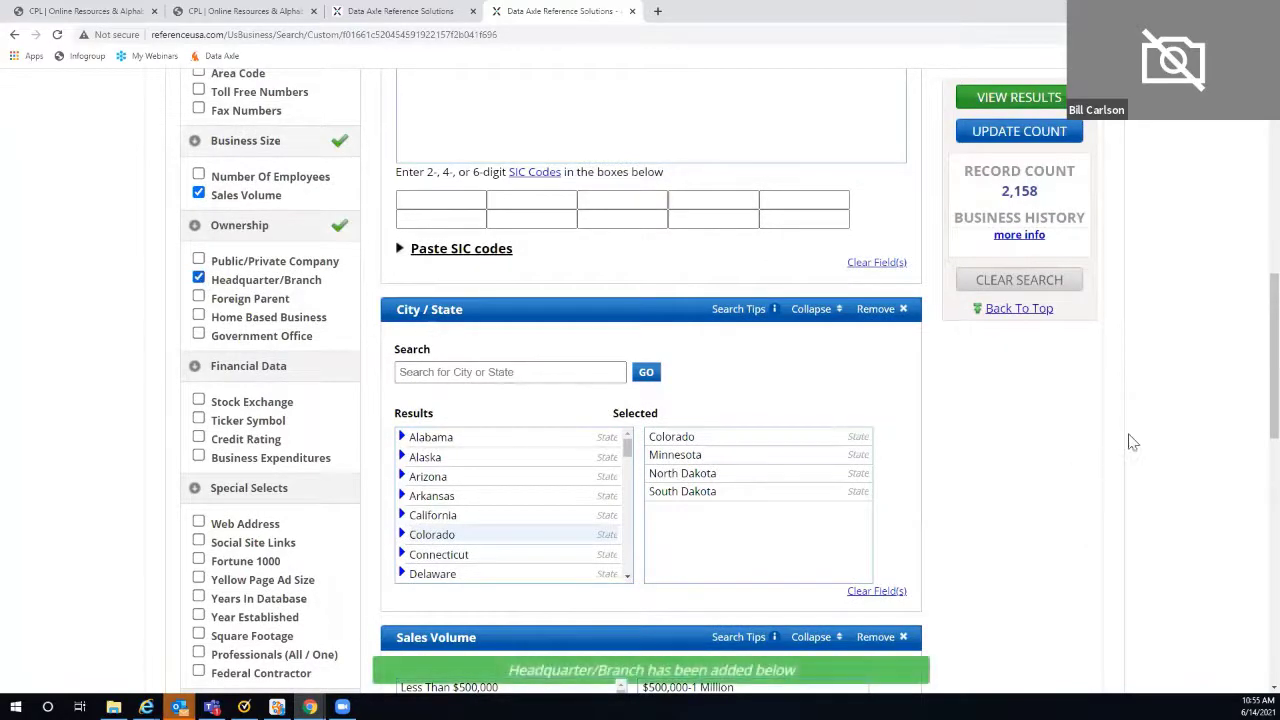
{"action": "scroll", "coordinate": [1132, 442], "scroll_direction": "down", "scroll_amount": 4}
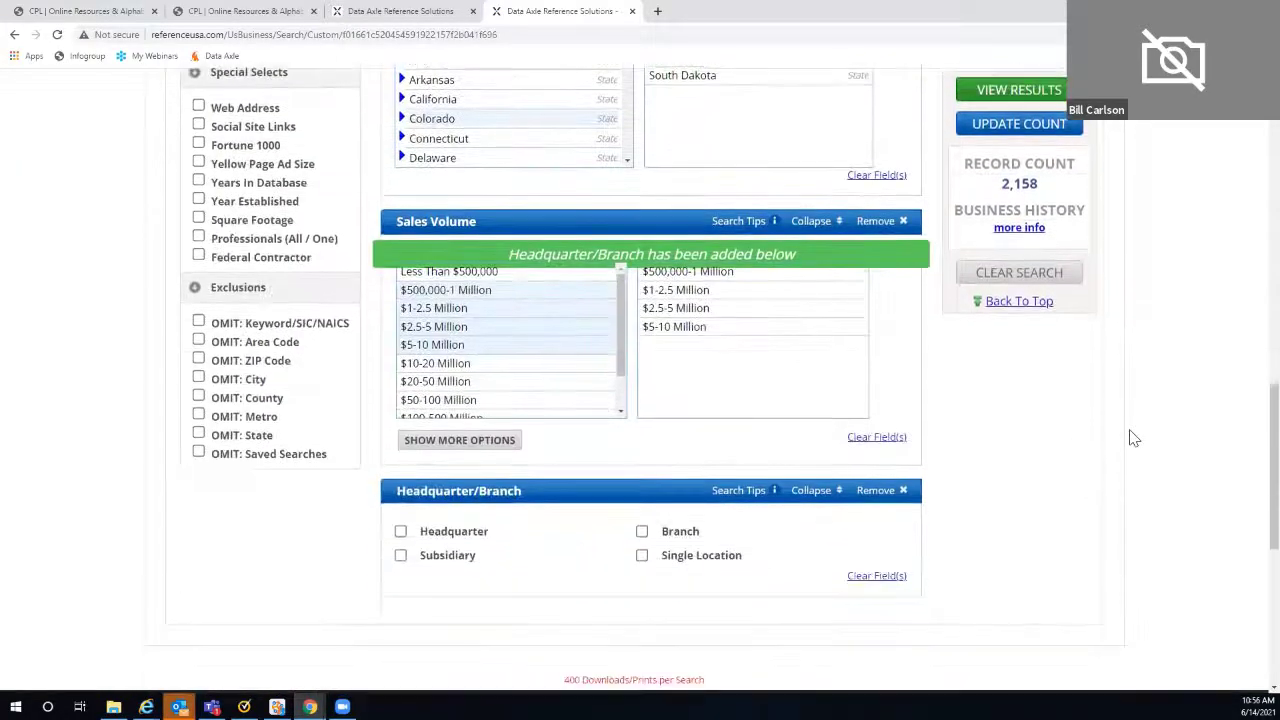
{"action": "scroll", "coordinate": [1134, 438], "scroll_direction": "down", "scroll_amount": 1}
{"action": "left_click", "coordinate": [641, 438]}
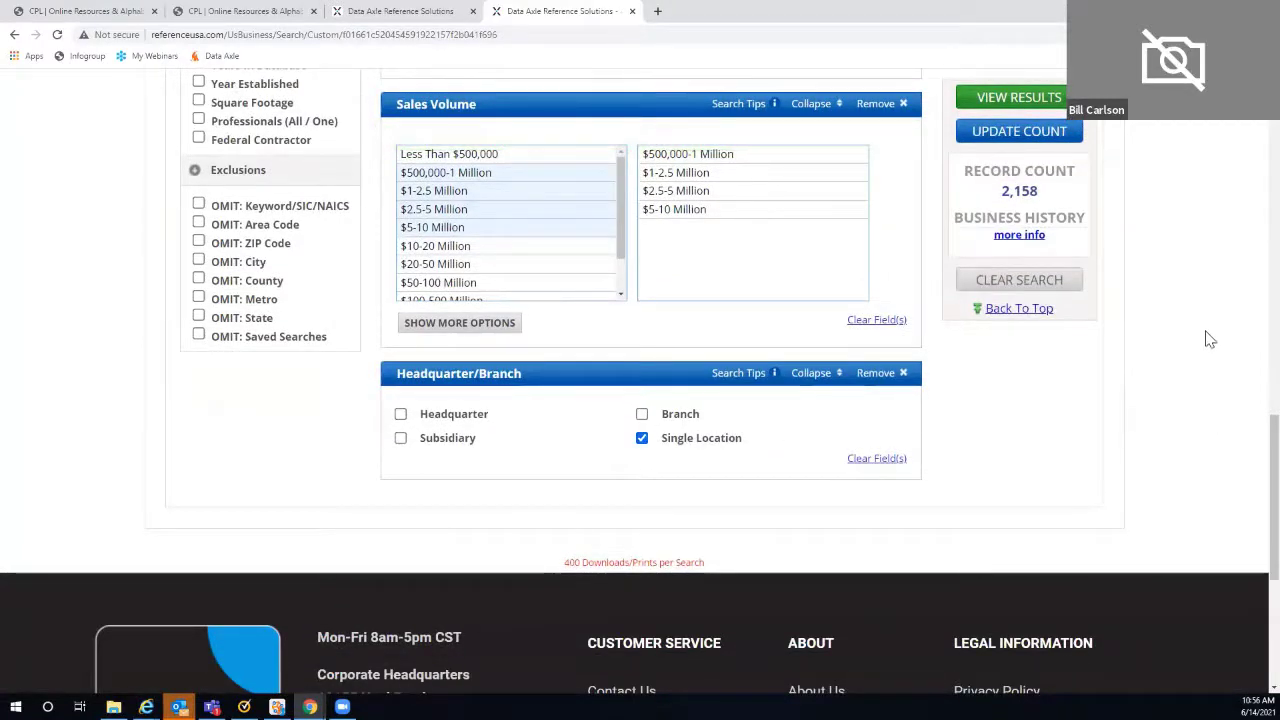
{"action": "scroll", "coordinate": [1206, 337], "scroll_direction": "up", "scroll_amount": 3}
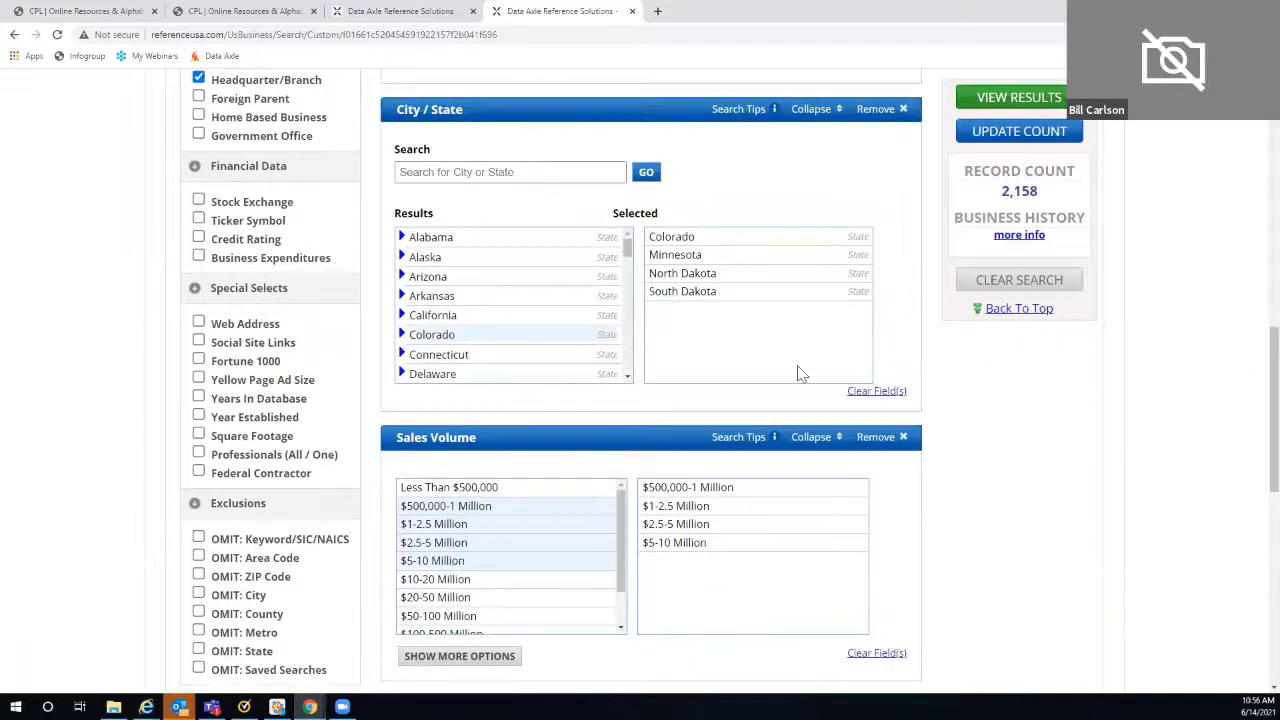
{"action": "scroll", "coordinate": [1184, 440], "scroll_direction": "up", "scroll_amount": 2}
{"action": "scroll", "coordinate": [1186, 441], "scroll_direction": "up", "scroll_amount": 2}
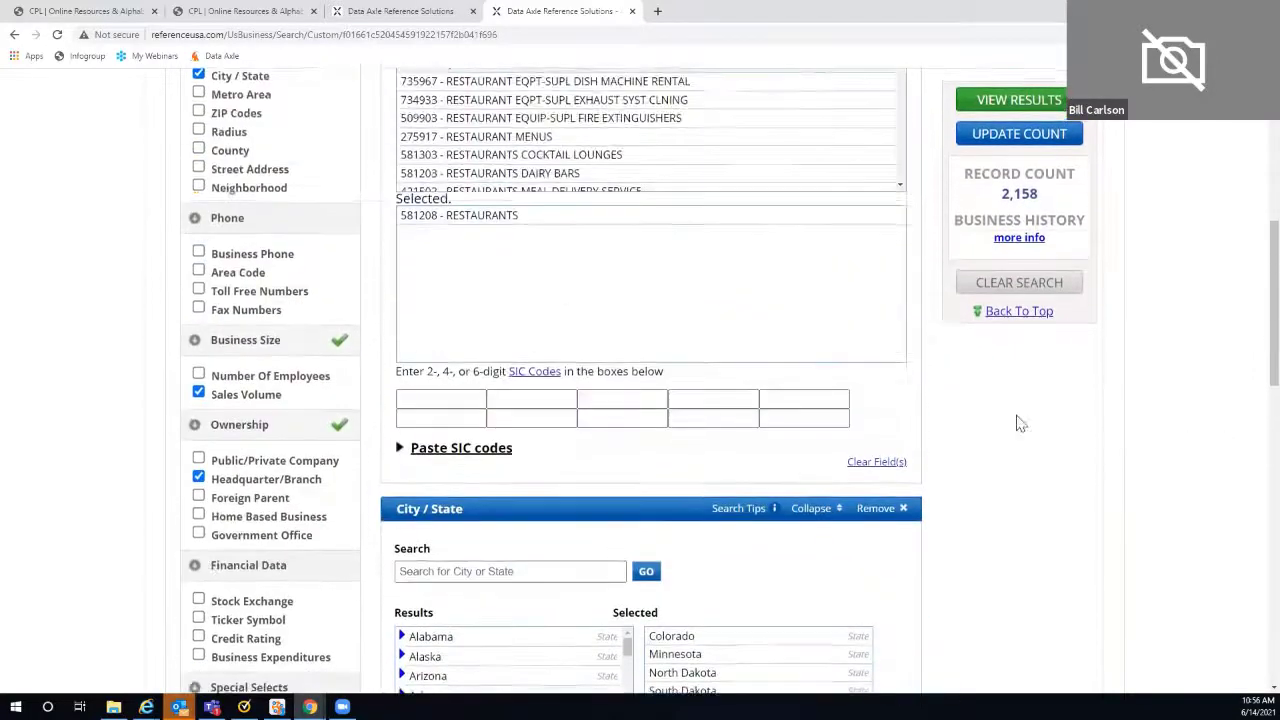
{"action": "left_click", "coordinate": [1034, 134]}
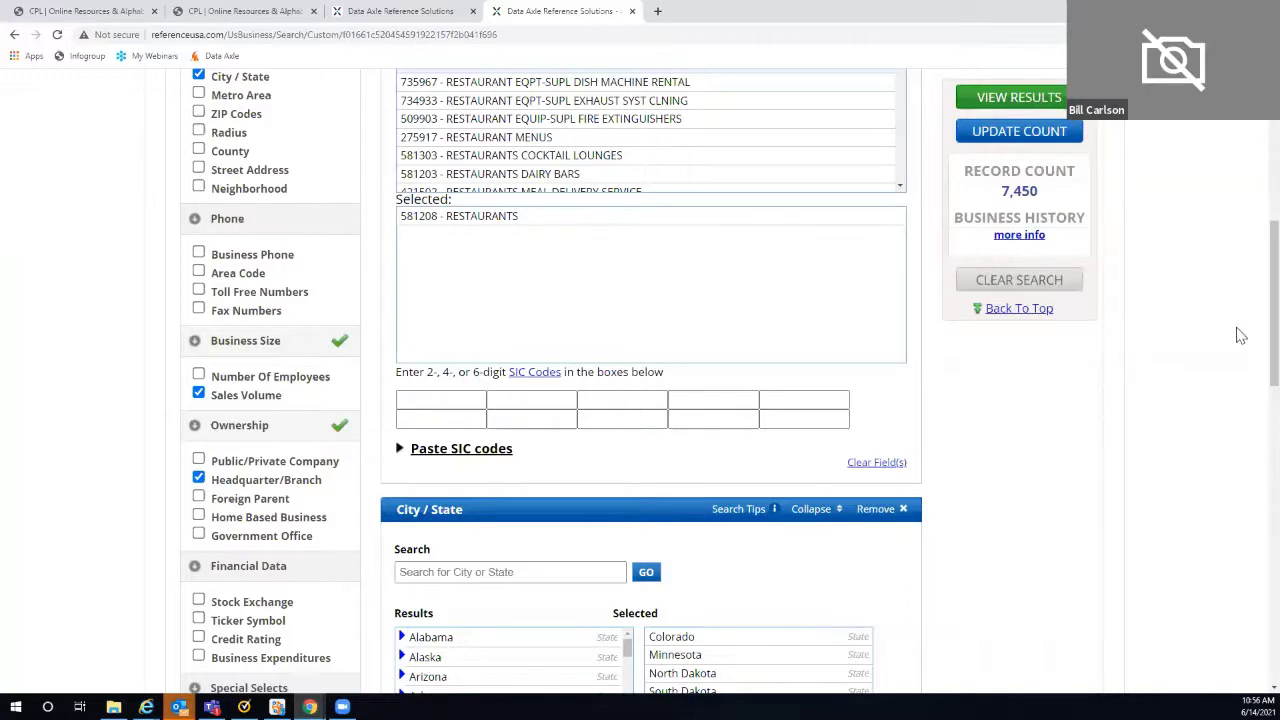
- Remove the $500,000-1 Million range from the selected sales volumes, and view the results with the updated count
{"action": "scroll", "coordinate": [1194, 323], "scroll_direction": "down", "scroll_amount": 4}
{"action": "scroll", "coordinate": [1016, 381], "scroll_direction": "down", "scroll_amount": 1}
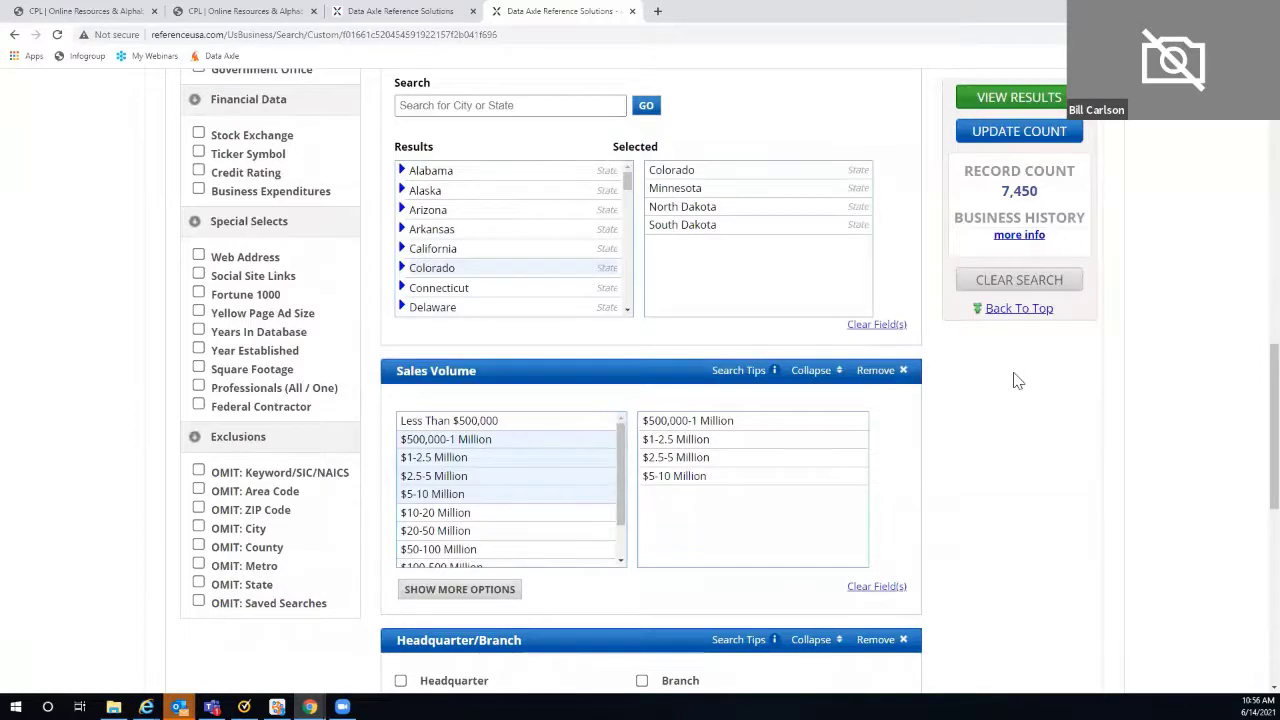
{"action": "double_click", "coordinate": [688, 421]}
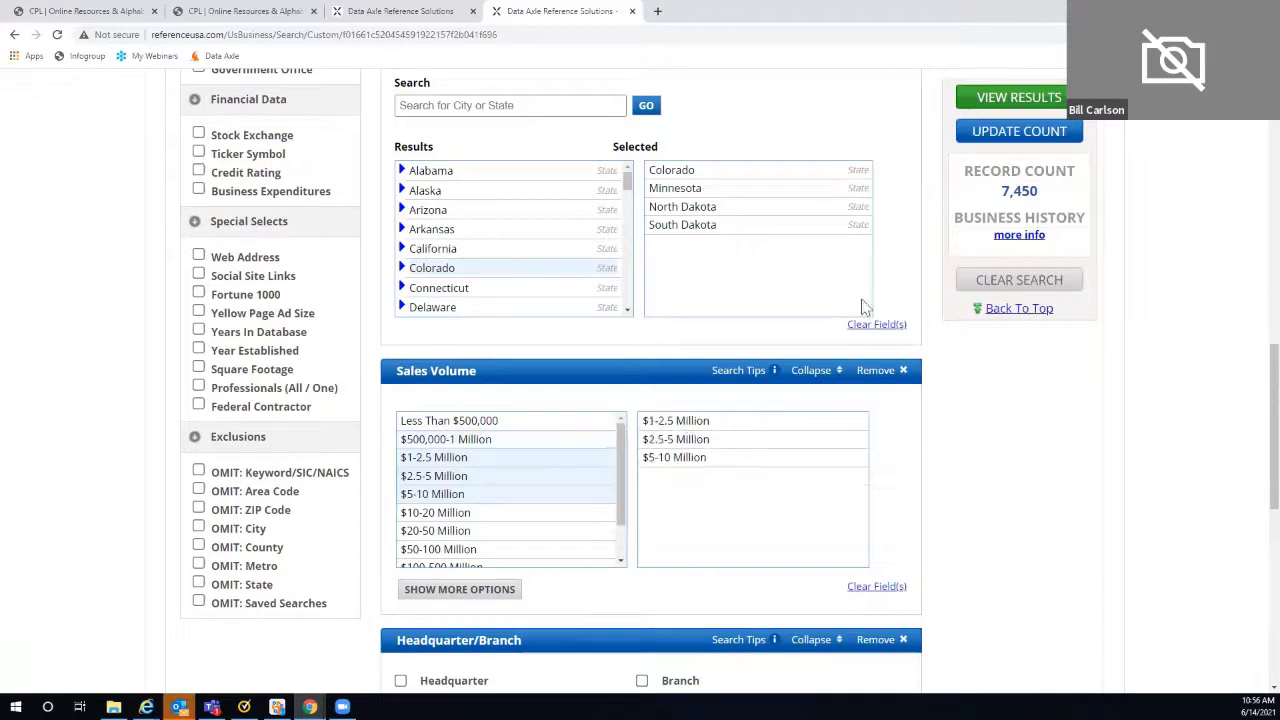
{"action": "left_click", "coordinate": [1022, 142]}
{"action": "left_click", "coordinate": [1015, 96]}
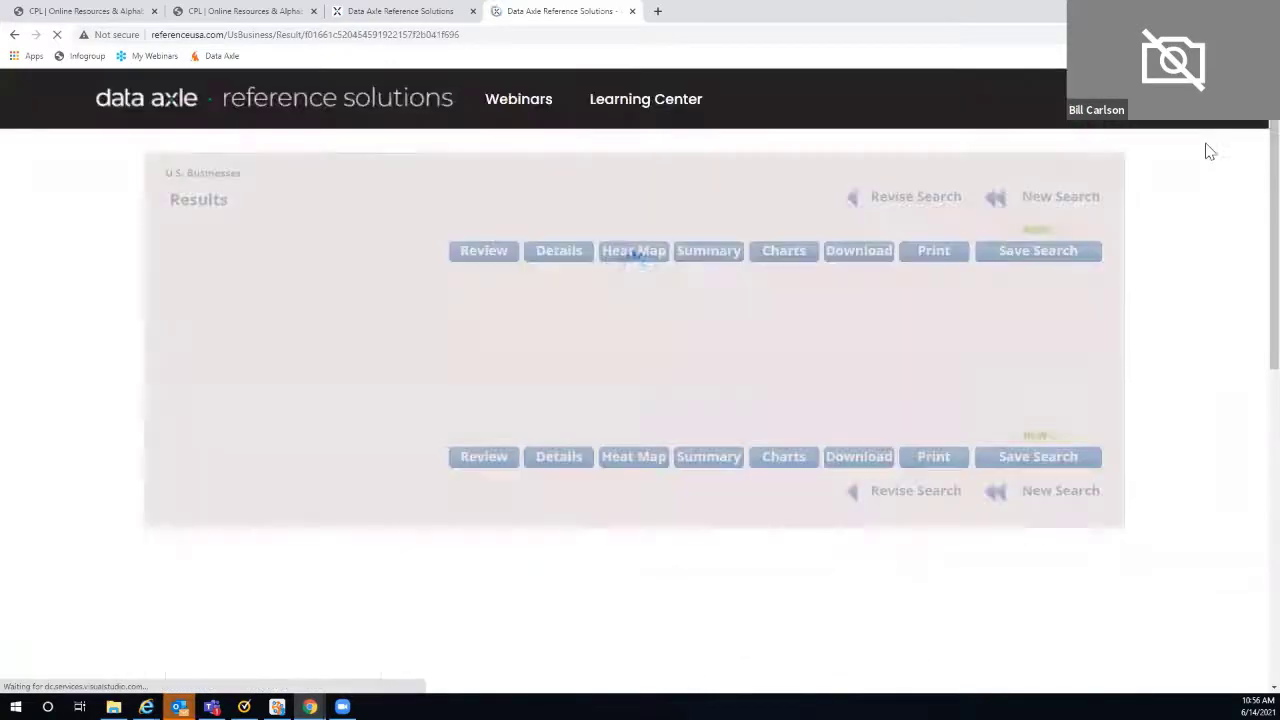
- Open the charts for the results, examine the business counts by city in the graph and full report, and return to the results
{"action": "scroll", "coordinate": [1208, 226], "scroll_direction": "down", "scroll_amount": 1}
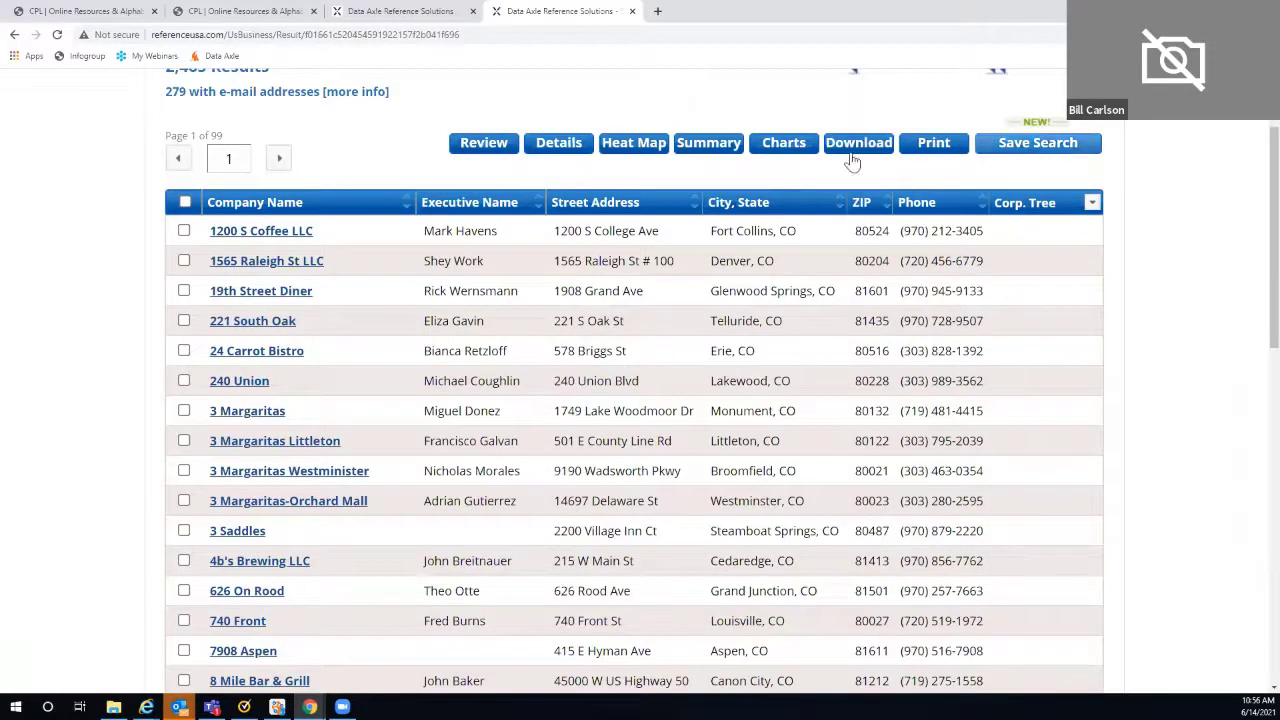
{"action": "left_click", "coordinate": [782, 150]}
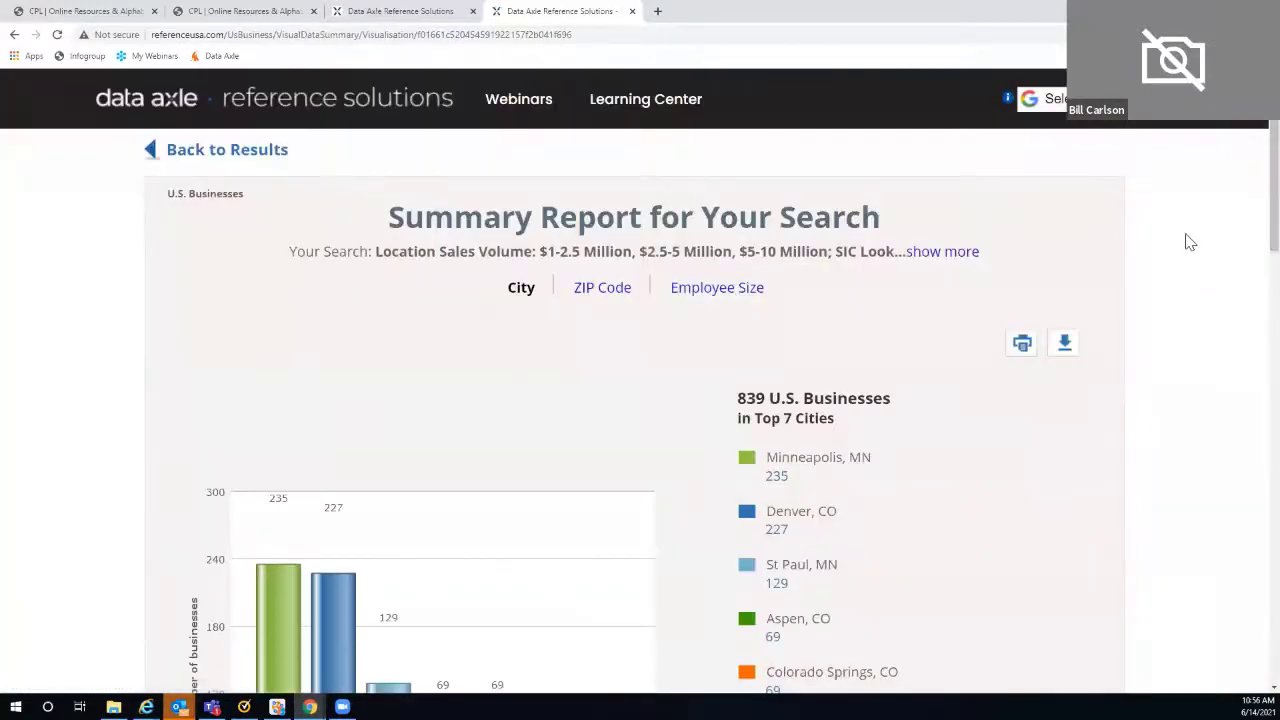
{"action": "scroll", "coordinate": [1186, 240], "scroll_direction": "down", "scroll_amount": 2}
{"action": "scroll", "coordinate": [1190, 242], "scroll_direction": "down", "scroll_amount": 2}
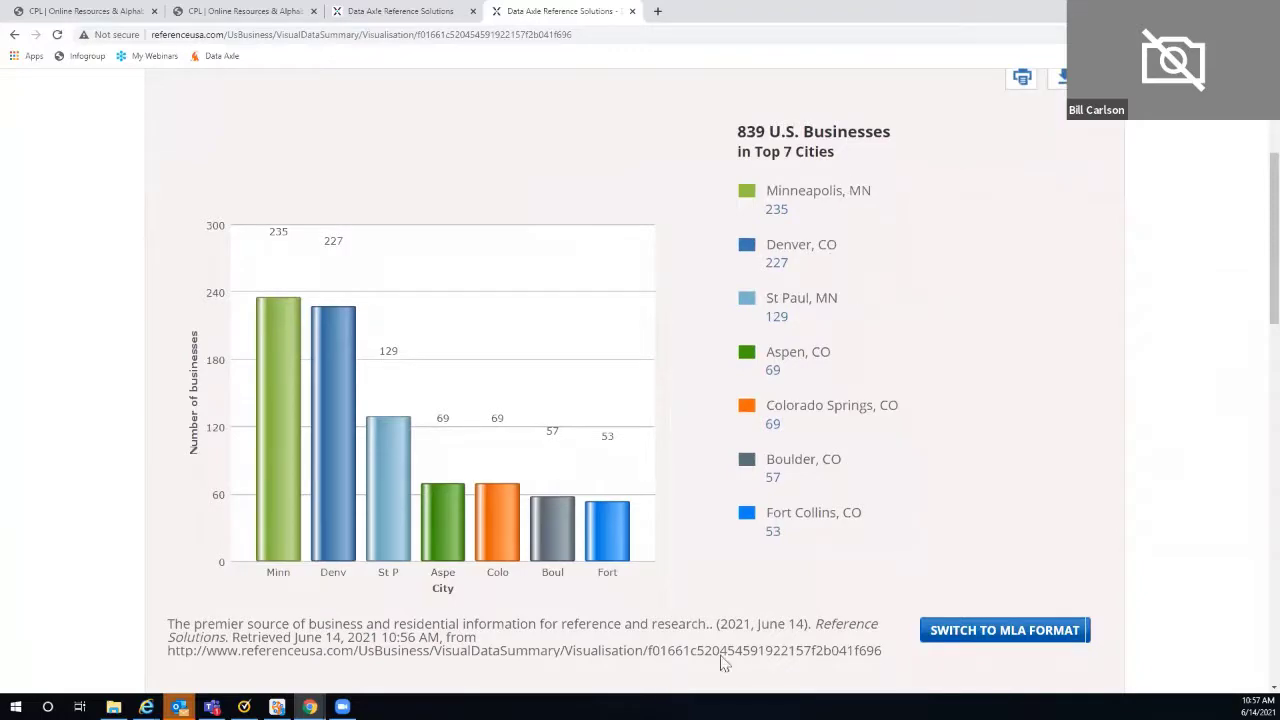
{"action": "scroll", "coordinate": [1253, 418], "scroll_direction": "down", "scroll_amount": 3}
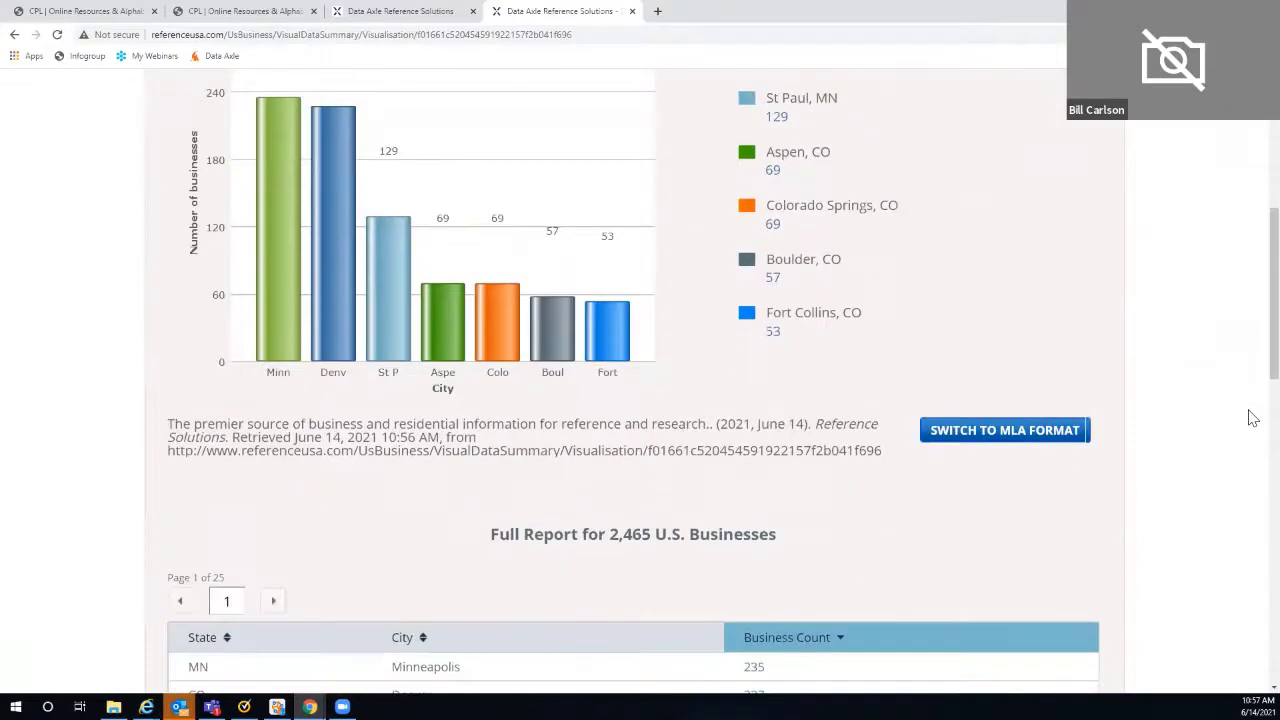
{"action": "scroll", "coordinate": [1253, 418], "scroll_direction": "down", "scroll_amount": 5}
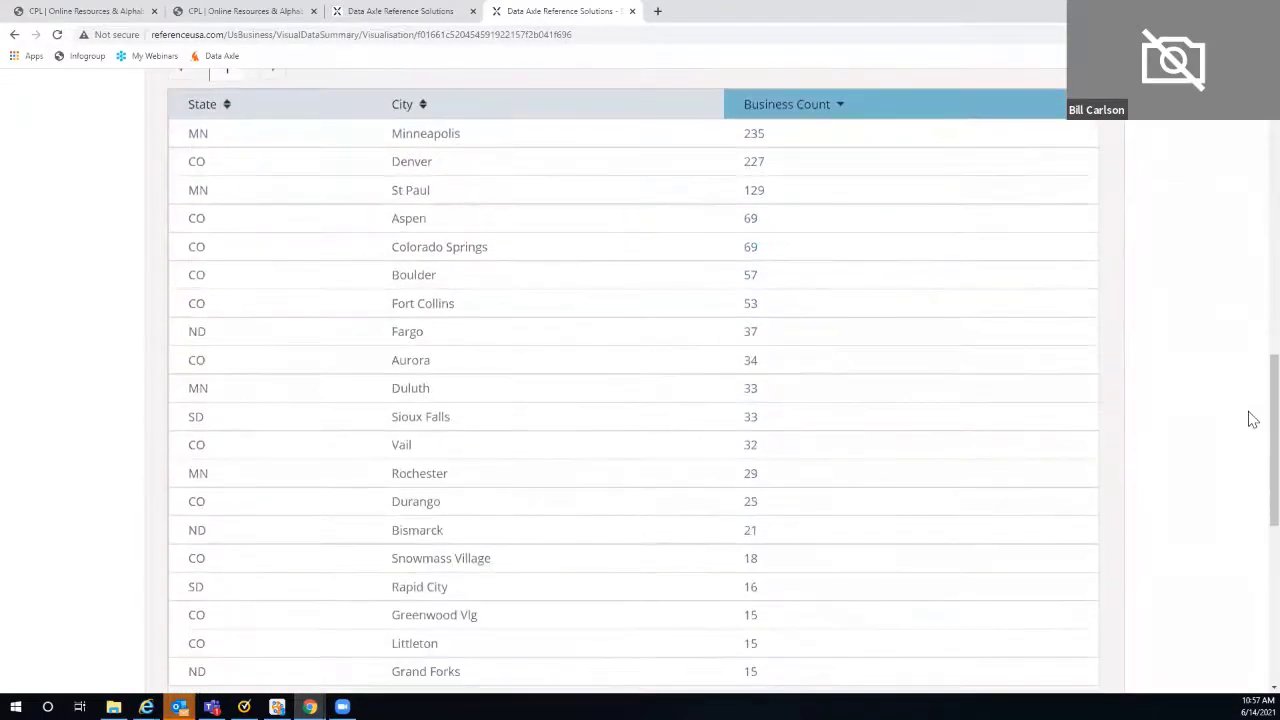
{"action": "scroll", "coordinate": [1253, 418], "scroll_direction": "up", "scroll_amount": 1}
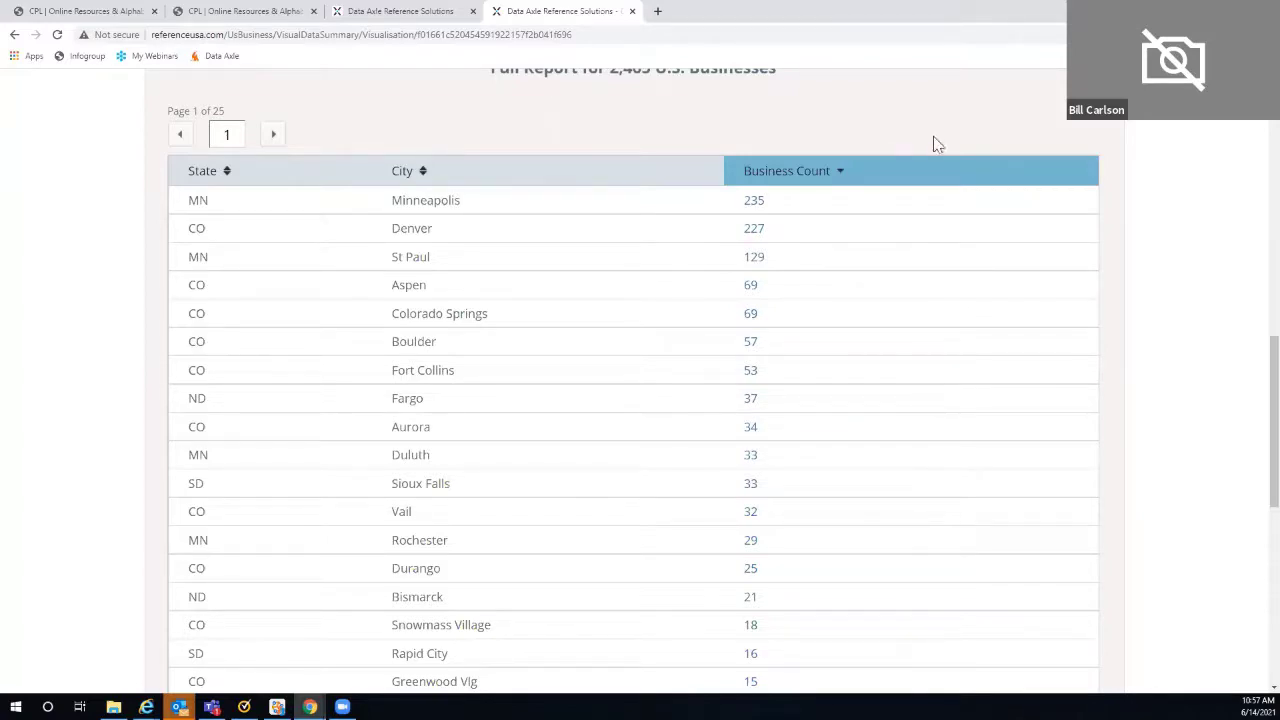
{"action": "scroll", "coordinate": [1208, 180], "scroll_direction": "up", "scroll_amount": 5}
{"action": "scroll", "coordinate": [1210, 180], "scroll_direction": "up", "scroll_amount": 4}
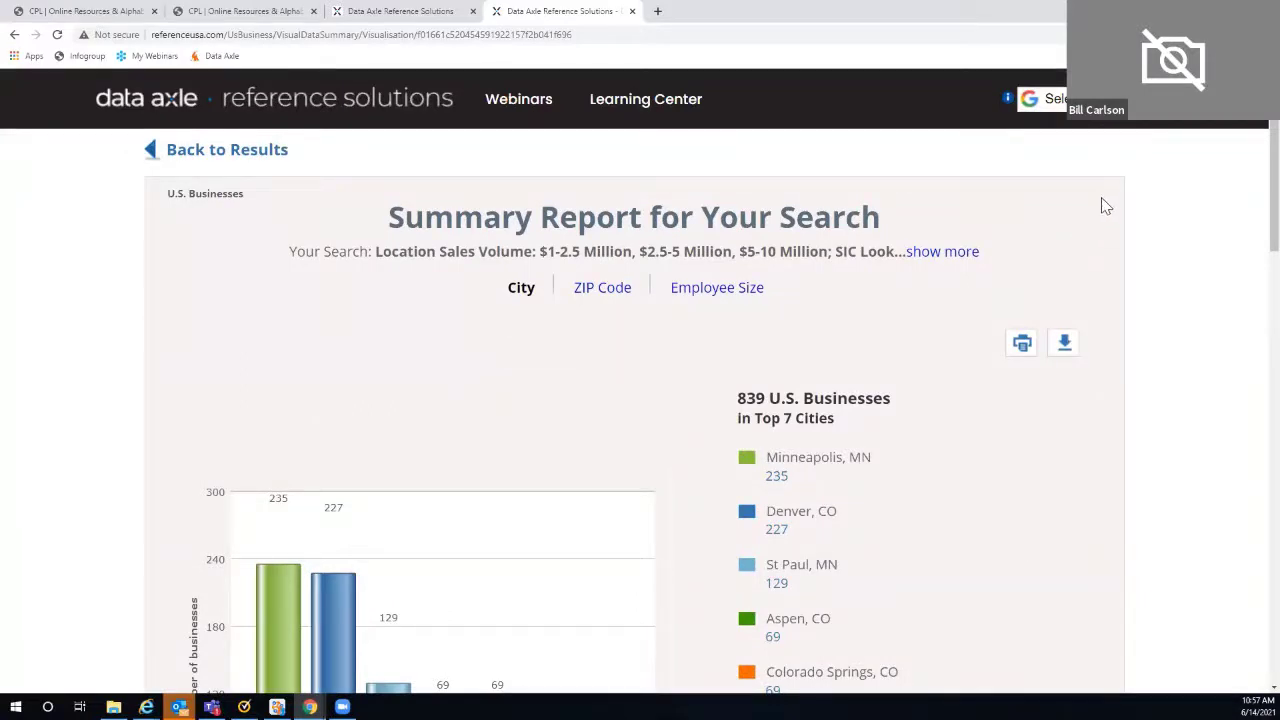
{"action": "left_click", "coordinate": [250, 156]}
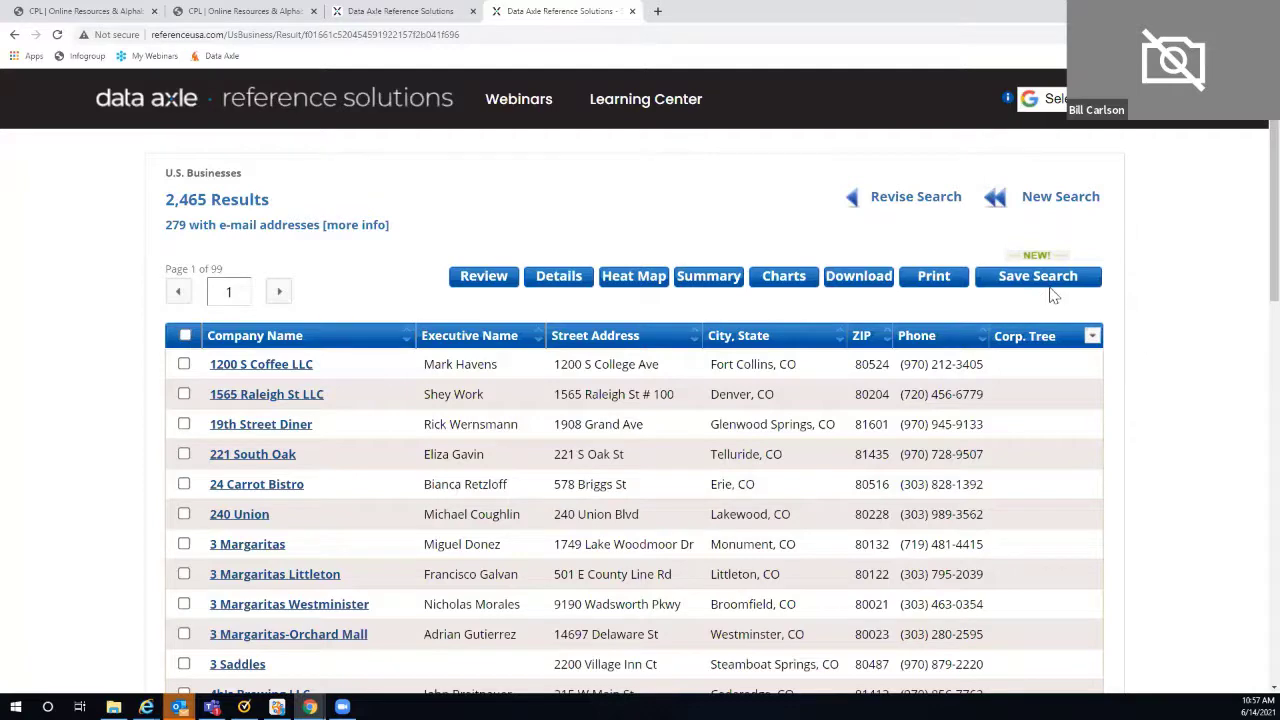
- Leave the U.S. Businesses search for the site's home page and open the U.S. Consumers / Lifestyles database
{"action": "left_click", "coordinate": [887, 203]}
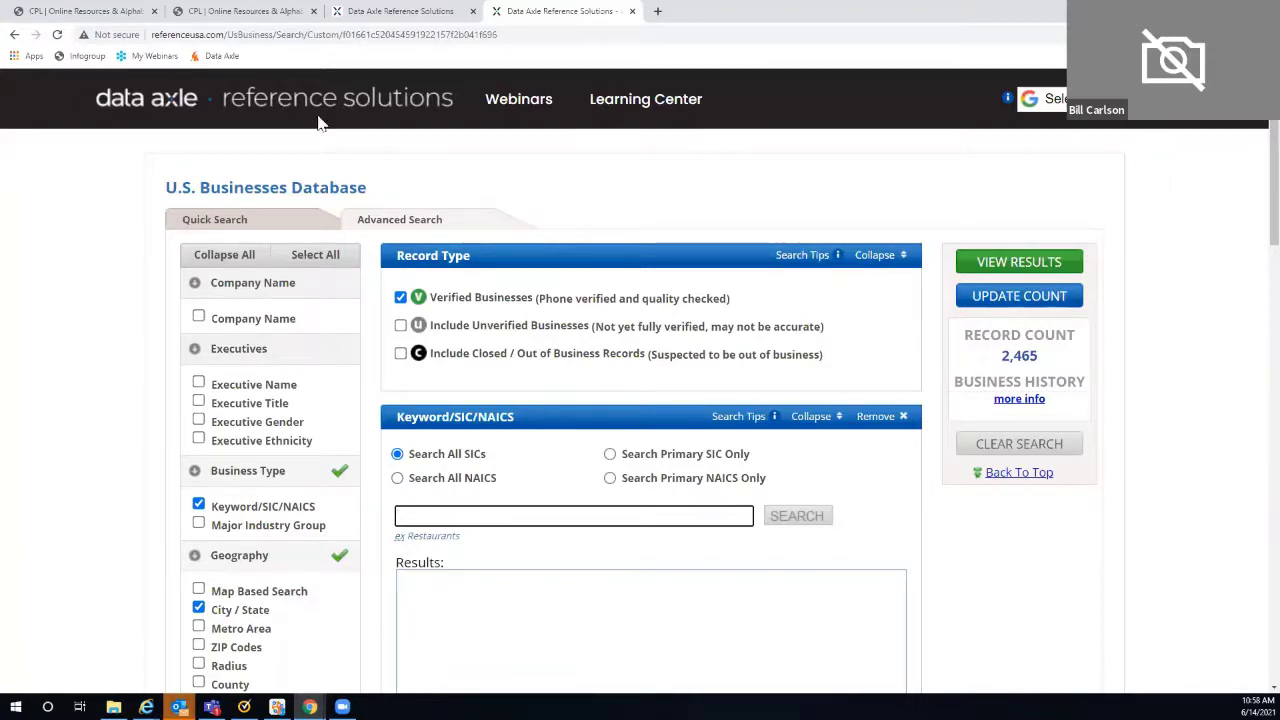
{"action": "left_click", "coordinate": [285, 112]}
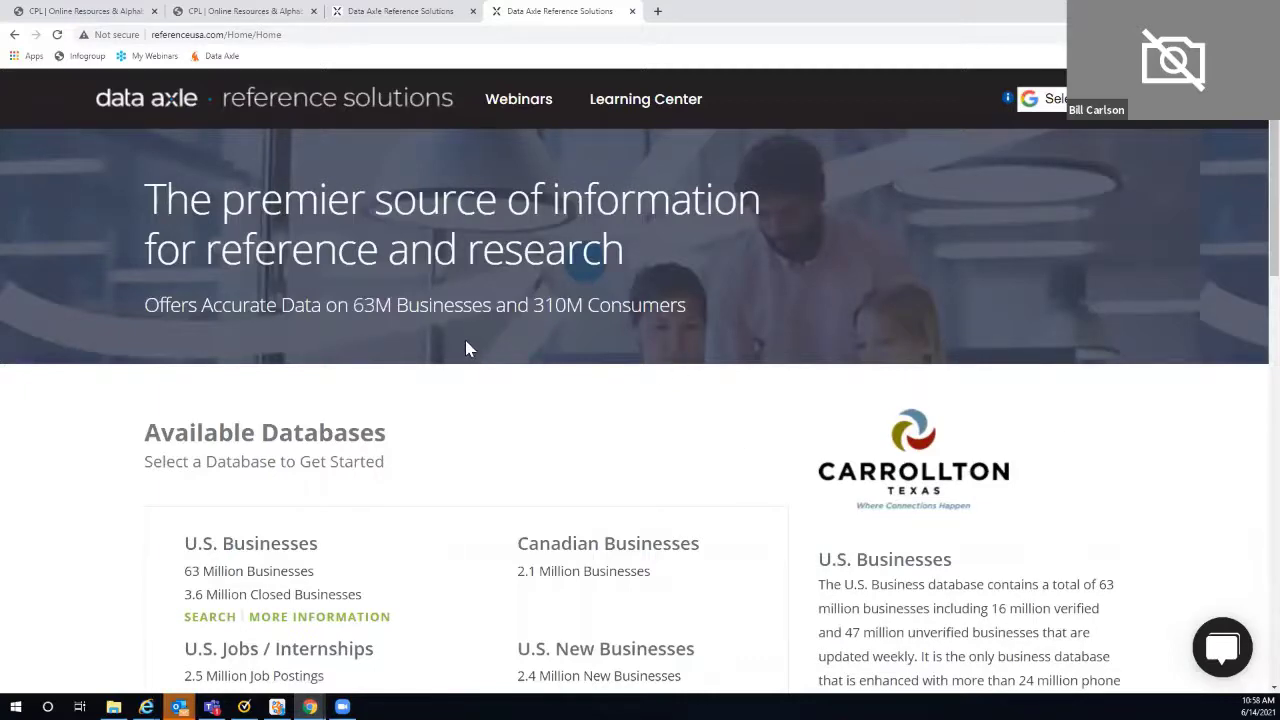
{"action": "scroll", "coordinate": [465, 348], "scroll_direction": "down", "scroll_amount": 1}
{"action": "scroll", "coordinate": [465, 348], "scroll_direction": "down", "scroll_amount": 2}
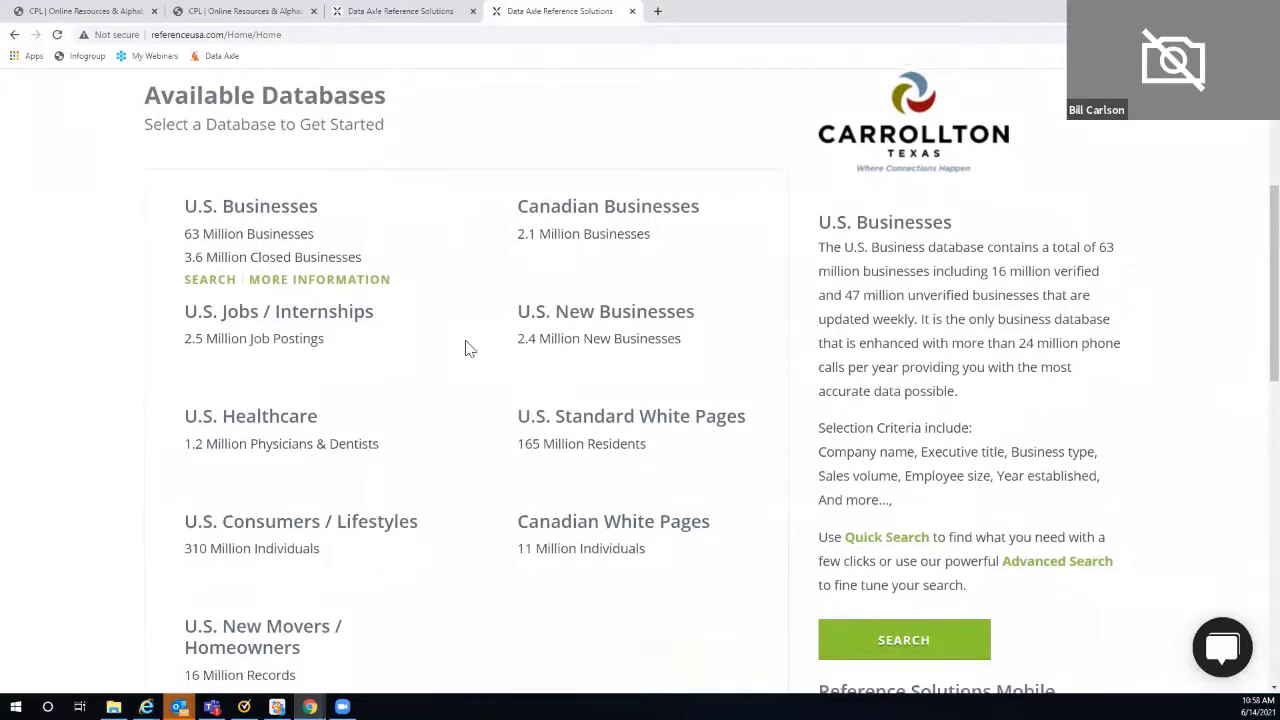
{"action": "scroll", "coordinate": [445, 386], "scroll_direction": "down", "scroll_amount": 1}
{"action": "scroll", "coordinate": [445, 386], "scroll_direction": "down", "scroll_amount": 1}
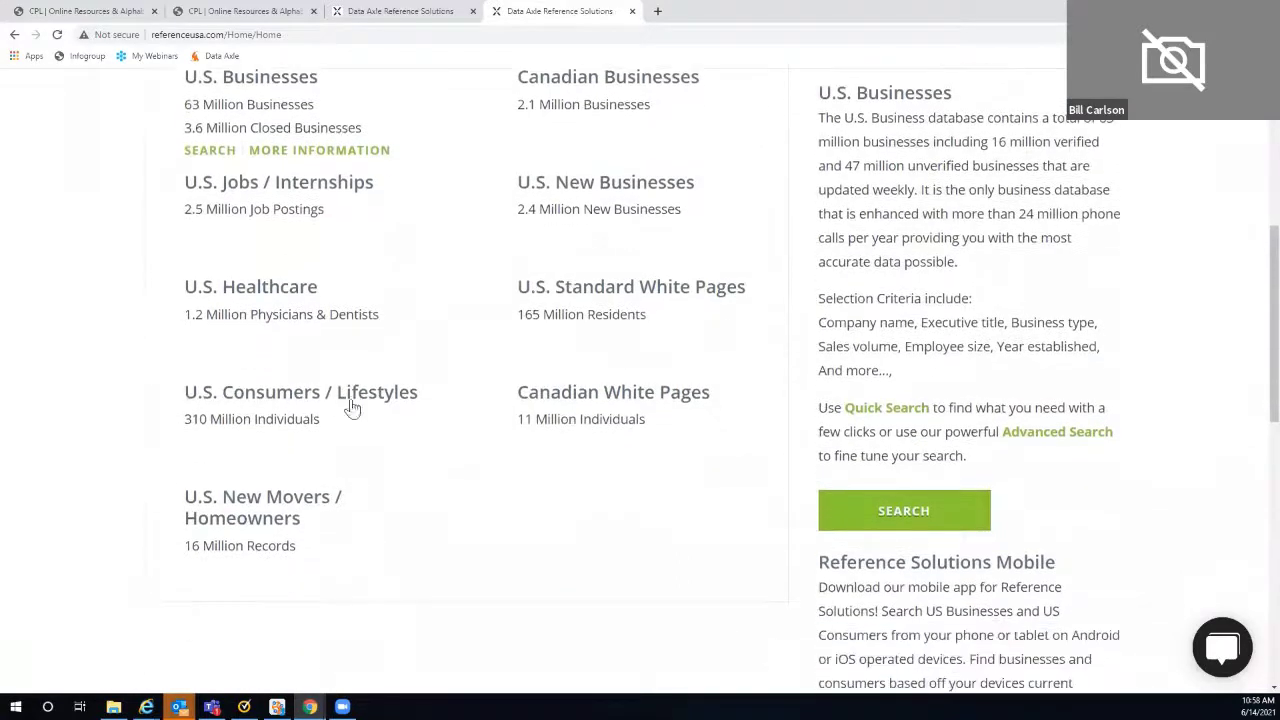
{"action": "left_click", "coordinate": [228, 418]}
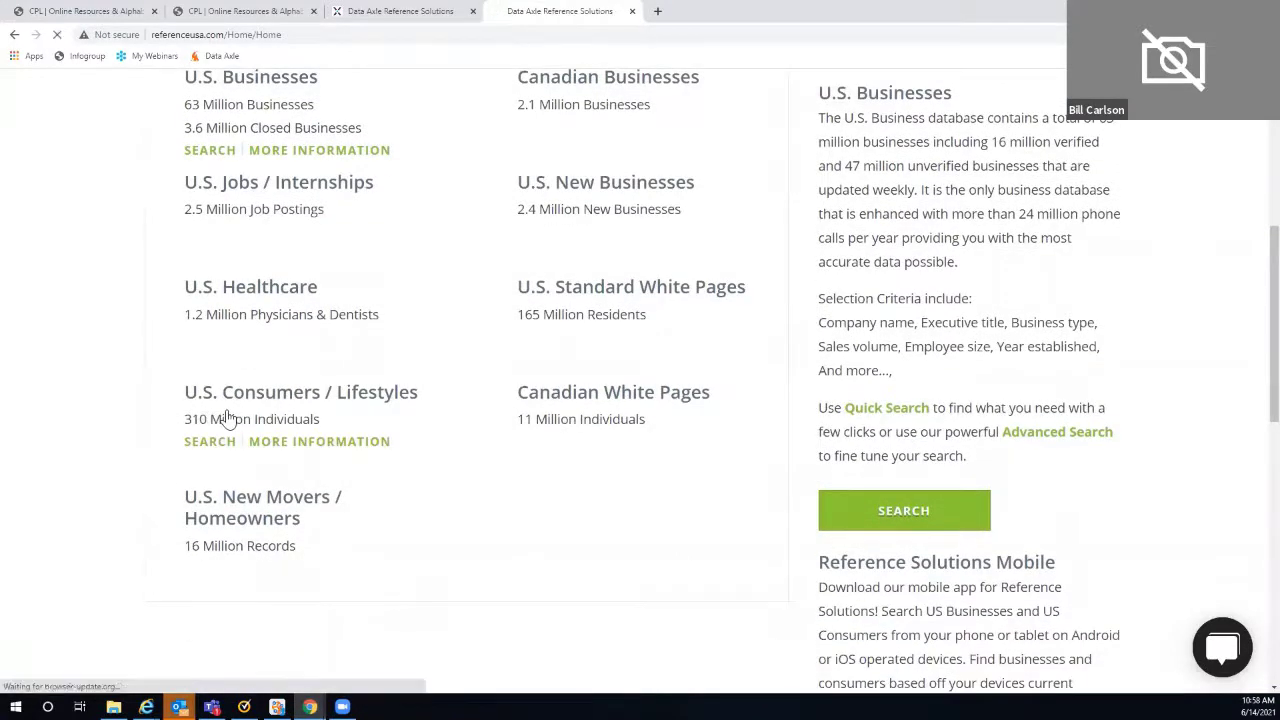
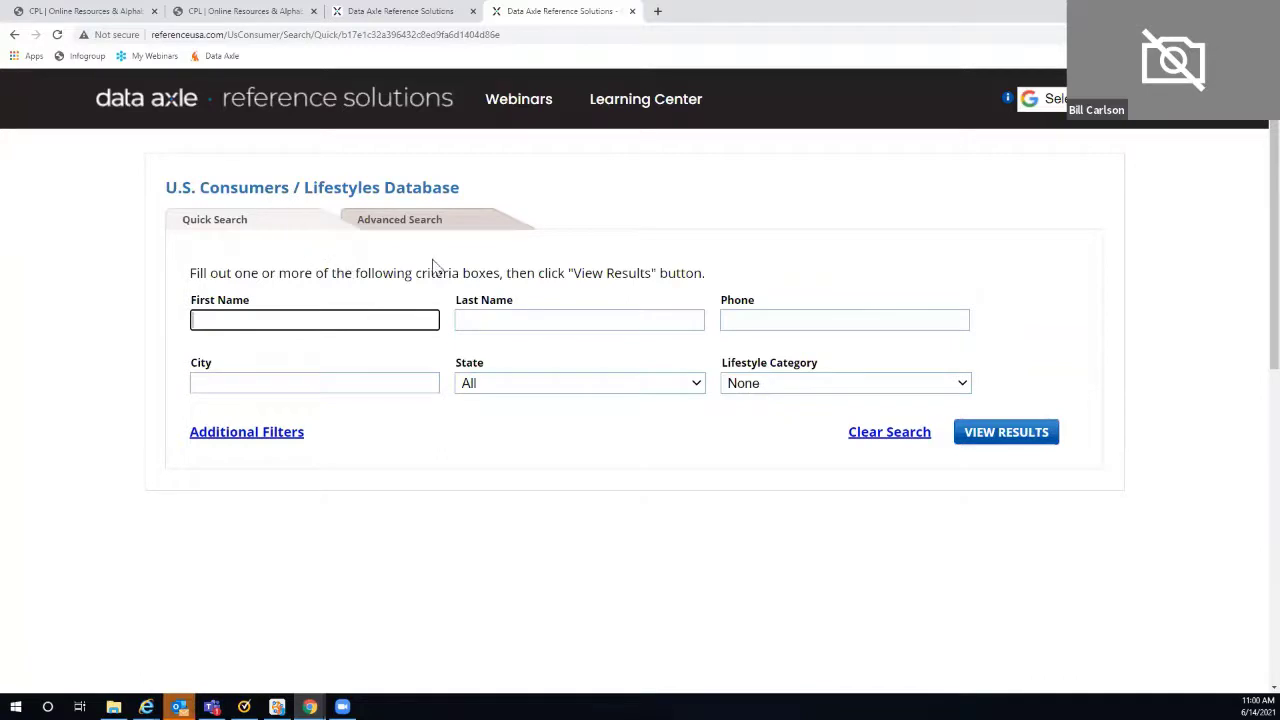
- Switch the consumer search to Advanced Search and add the Lifestyles criterion
{"action": "left_click", "coordinate": [380, 228]}
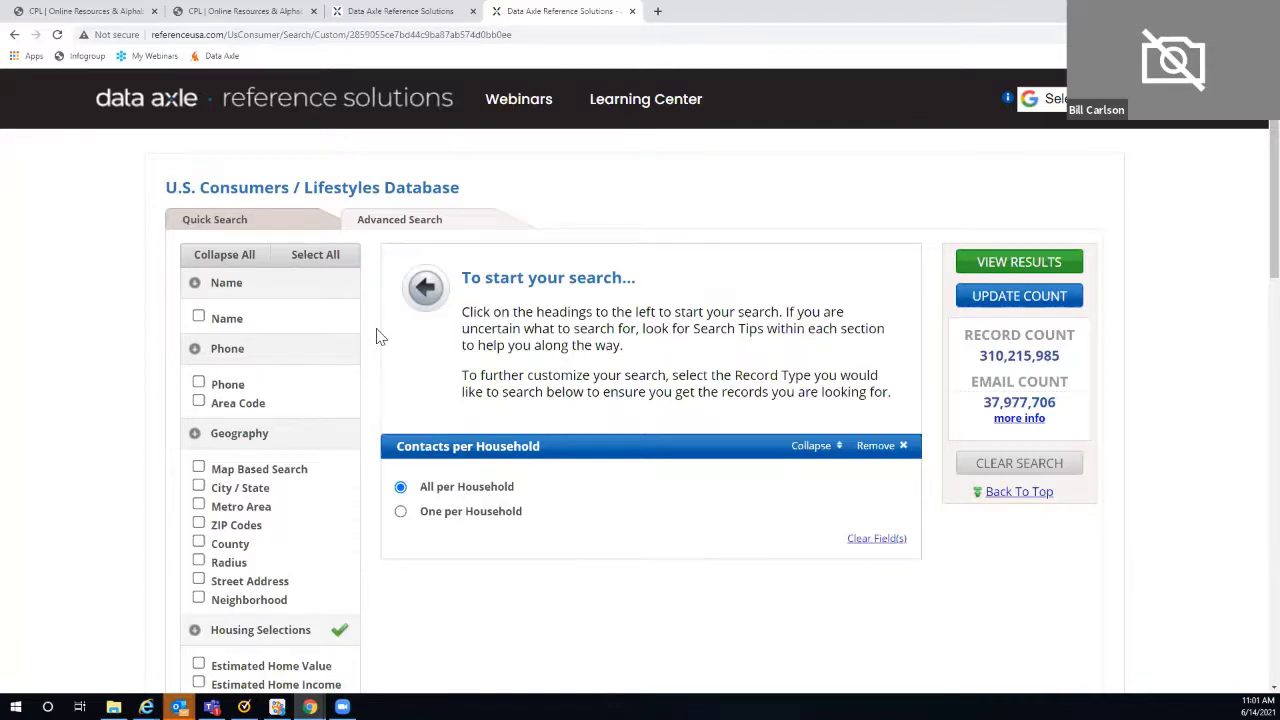
{"action": "scroll", "coordinate": [378, 336], "scroll_direction": "down", "scroll_amount": 5}
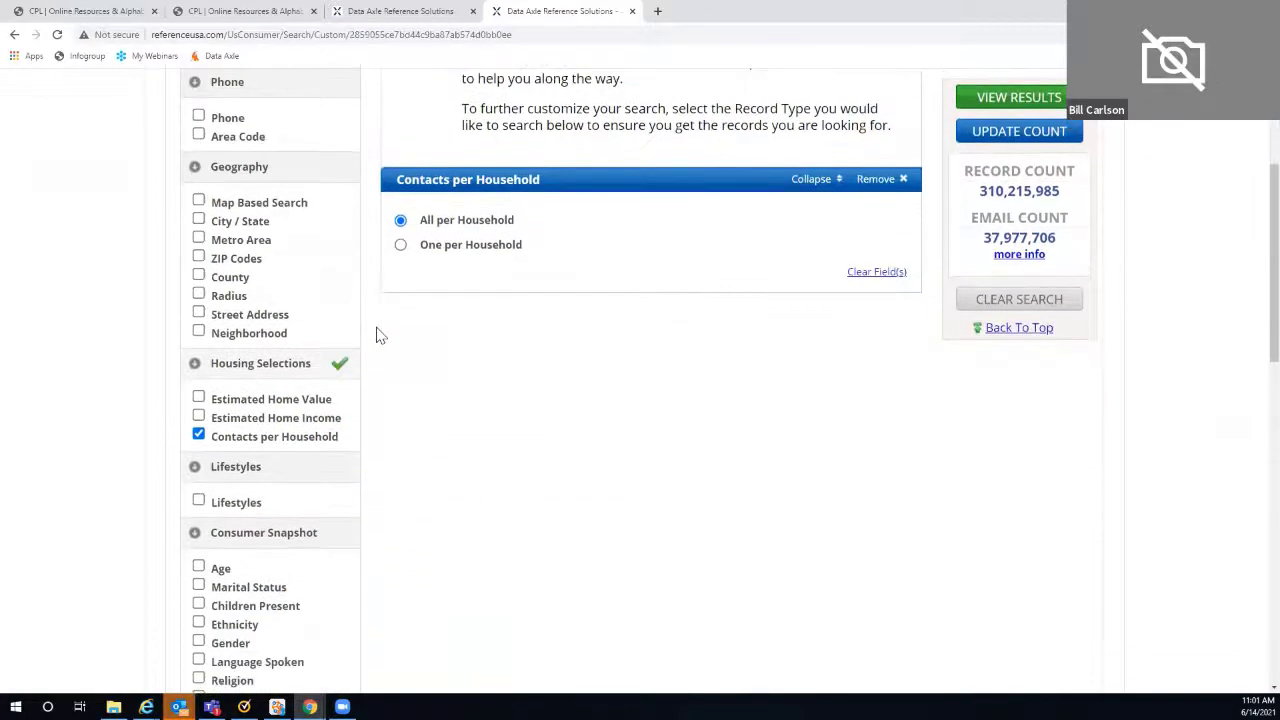
{"action": "scroll", "coordinate": [378, 336], "scroll_direction": "down", "scroll_amount": 4}
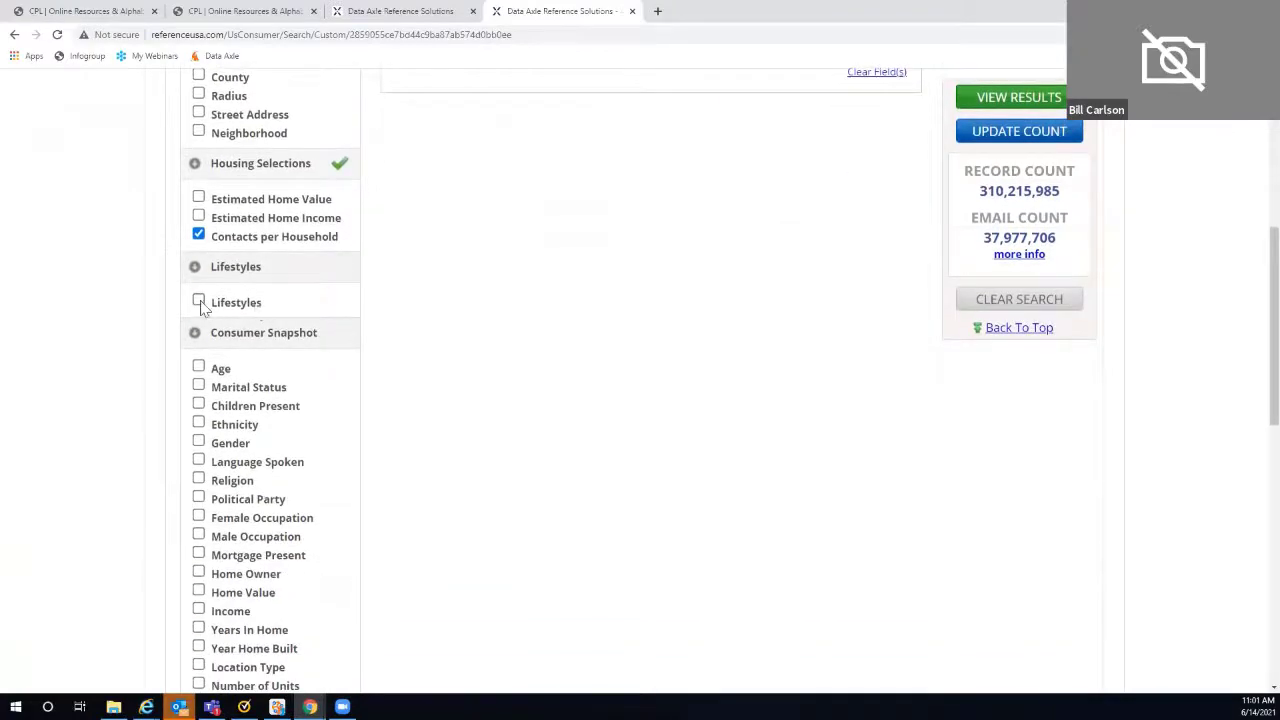
{"action": "left_click", "coordinate": [199, 303]}
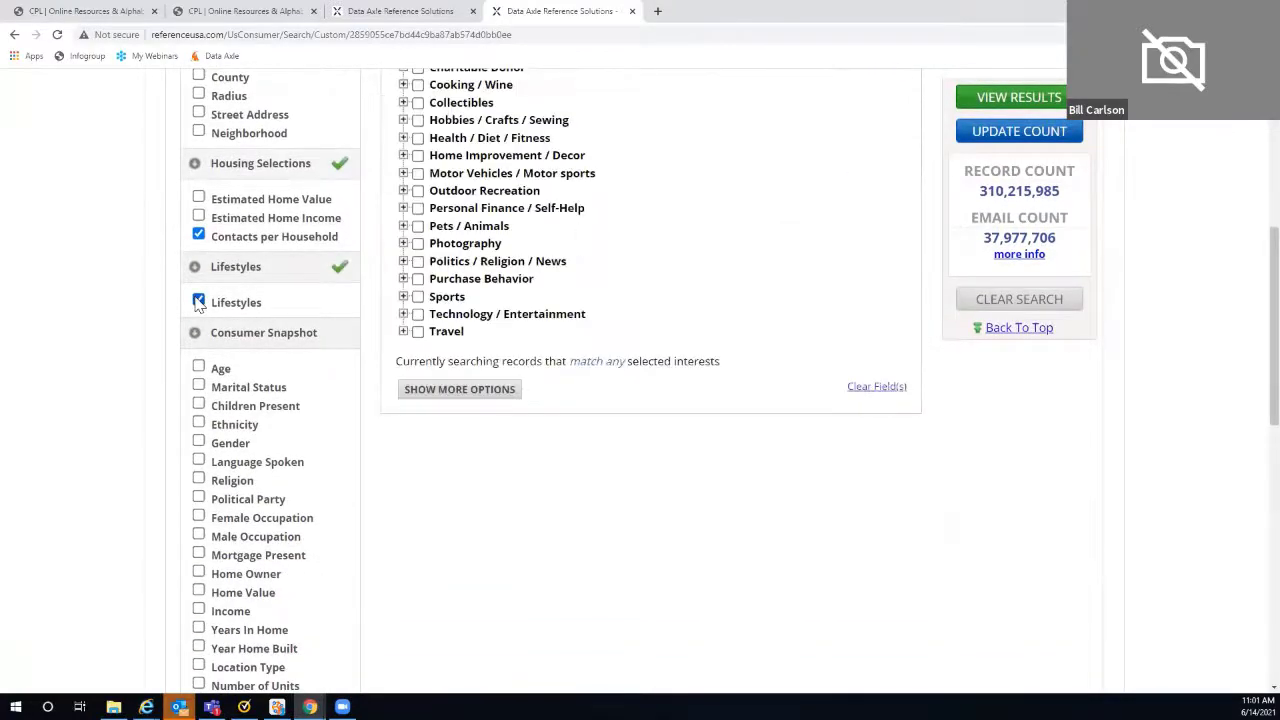
- Limit the contacts to One per Household and select the Home Decorating & Furnishing interest under Home Improvement / Decor
{"action": "scroll", "coordinate": [389, 371], "scroll_direction": "up", "scroll_amount": 5}
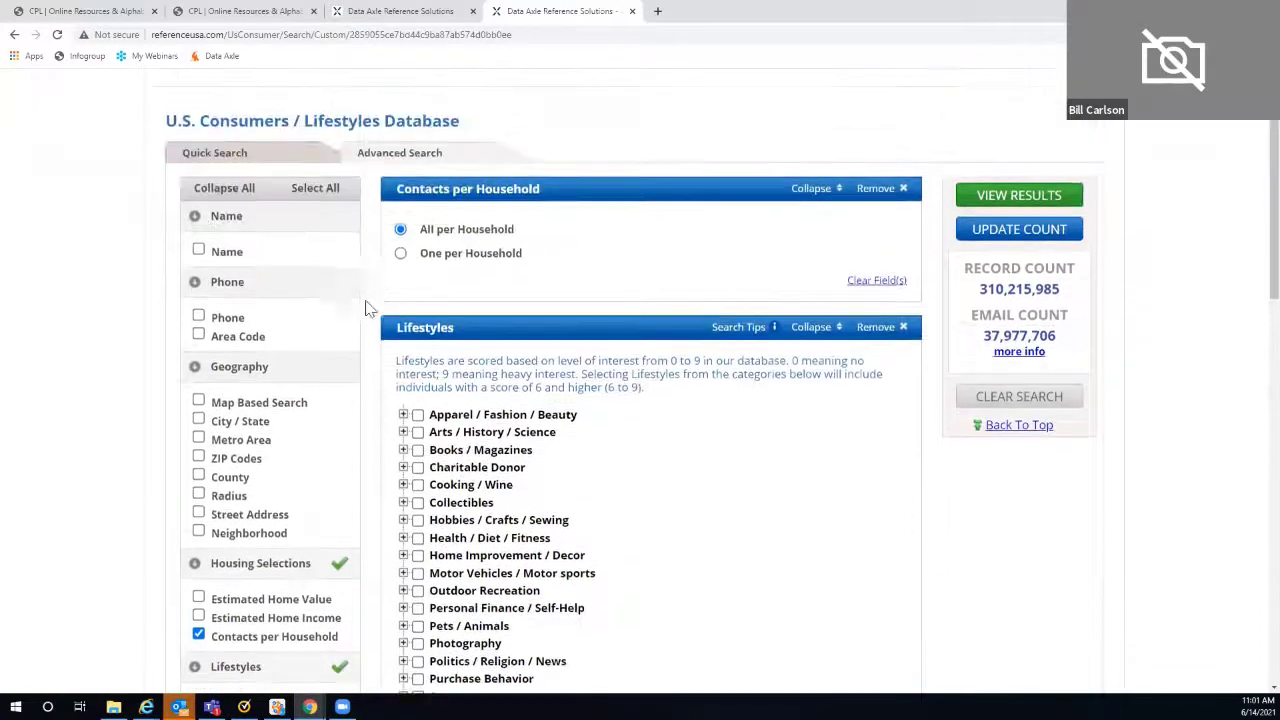
{"action": "left_click", "coordinate": [401, 255]}
{"action": "scroll", "coordinate": [378, 358], "scroll_direction": "down", "scroll_amount": 2}
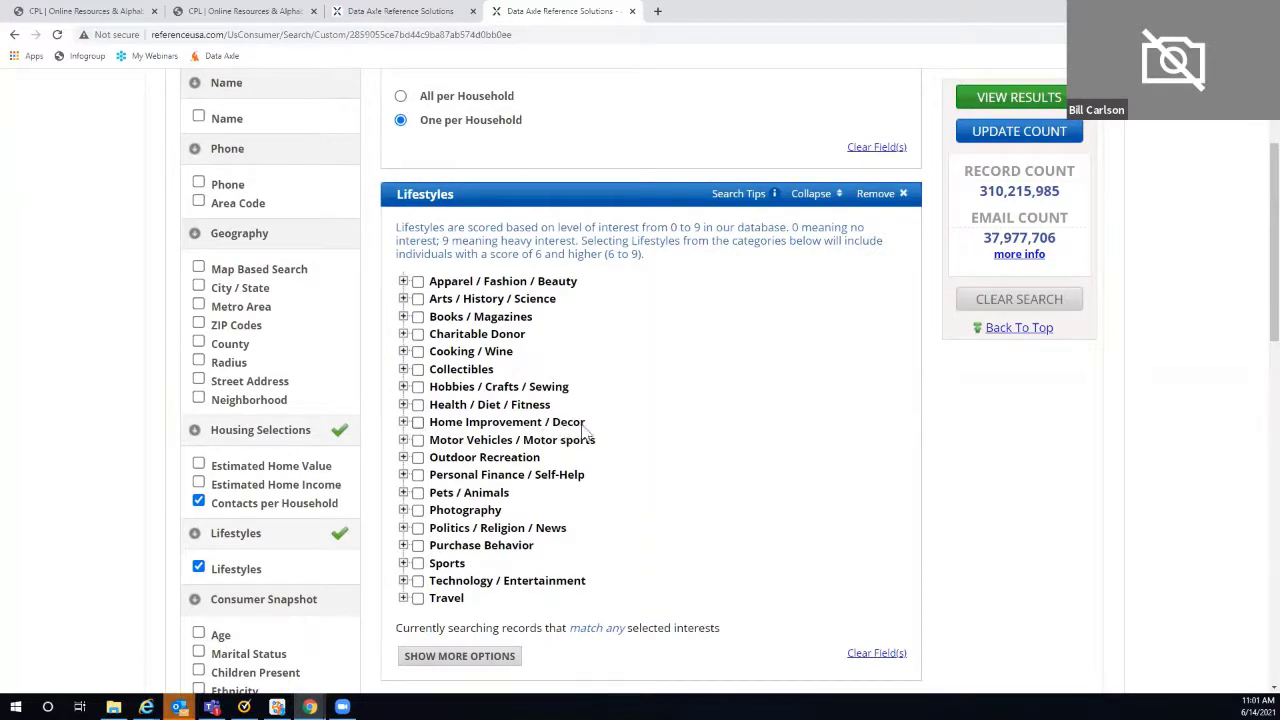
{"action": "left_click", "coordinate": [403, 422]}
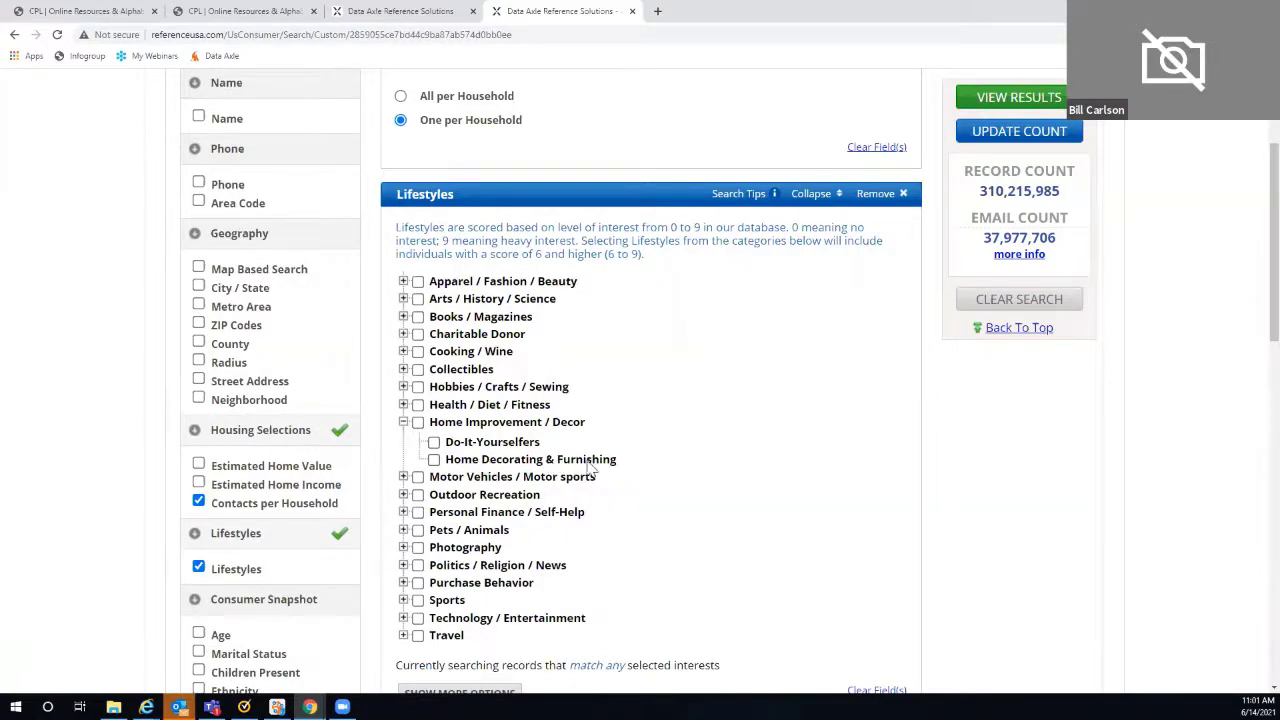
{"action": "left_click", "coordinate": [434, 460]}
- Add the City / State criterion and search it for Brainard
{"action": "left_click", "coordinate": [199, 287]}
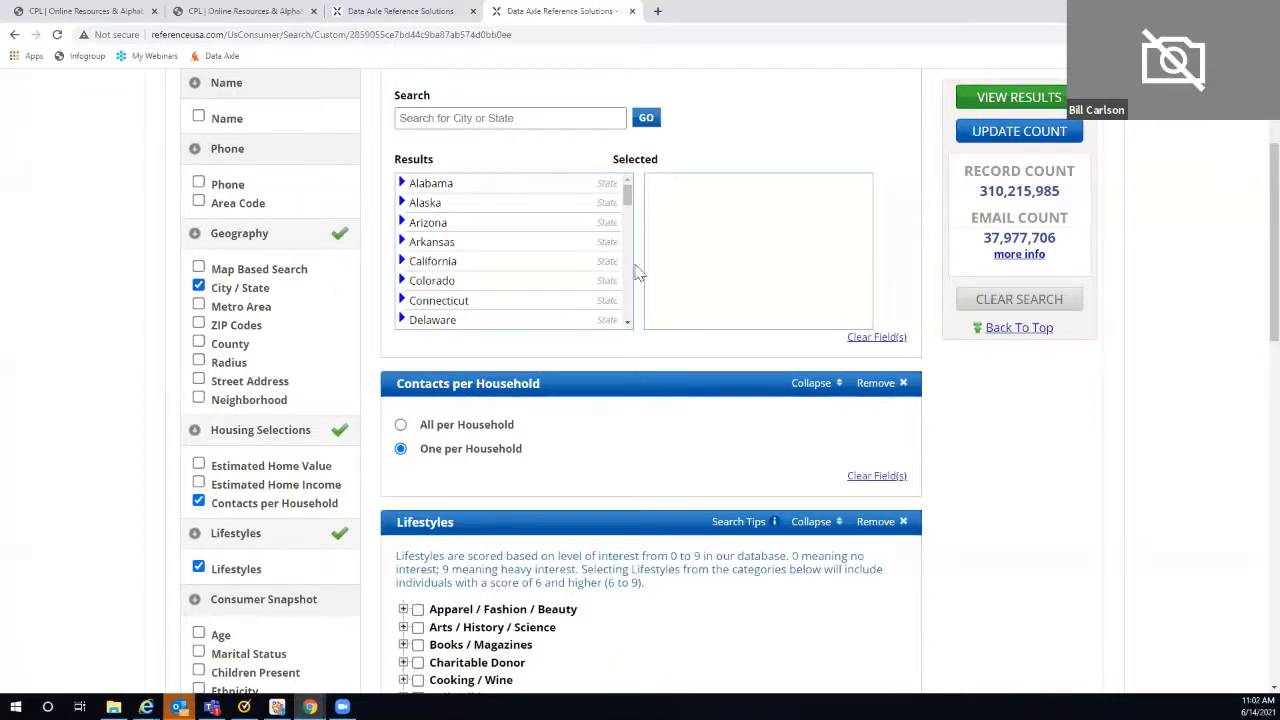
{"action": "left_click", "coordinate": [401, 118]}
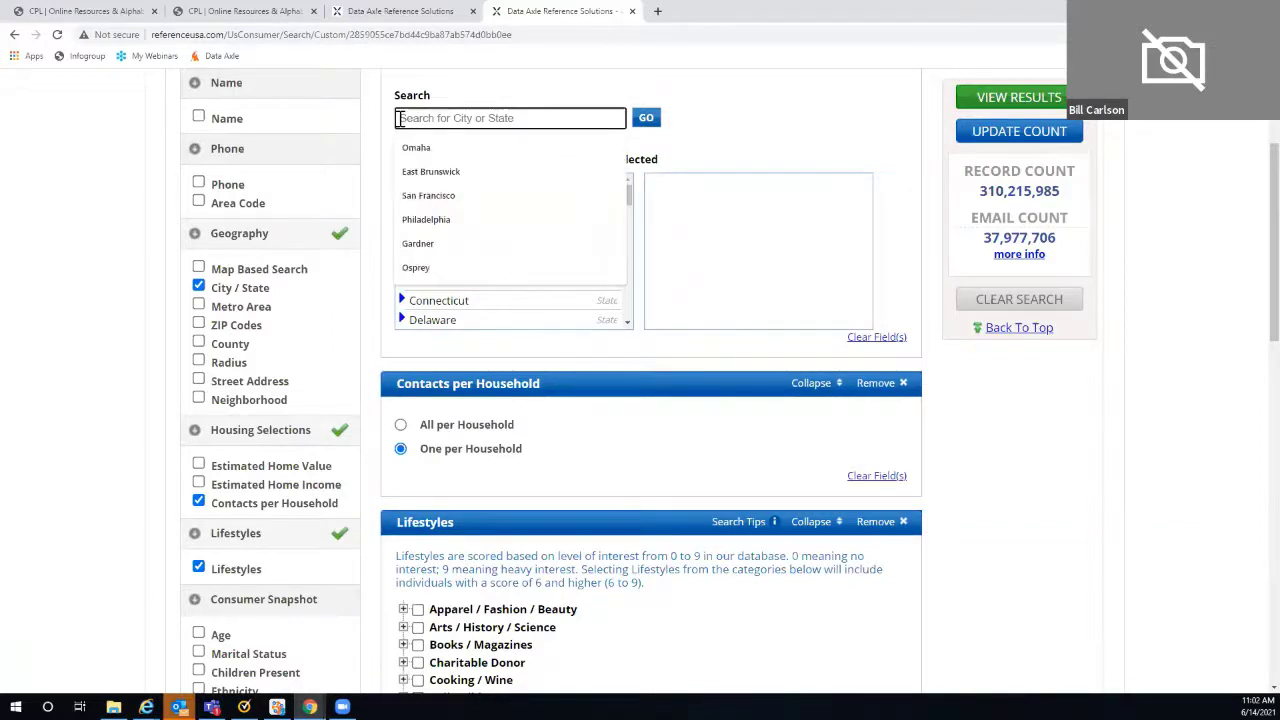
{"action": "type", "text": "Bi"}
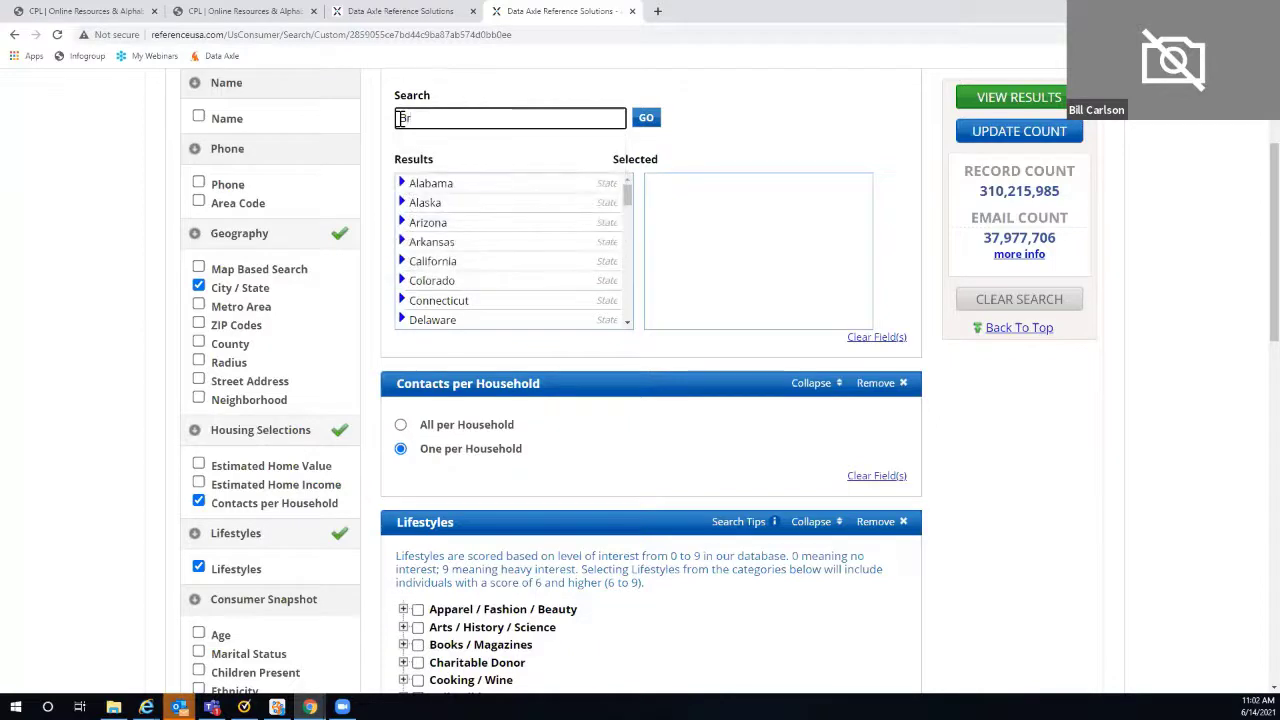
{"action": "type", "text": "ainard"}
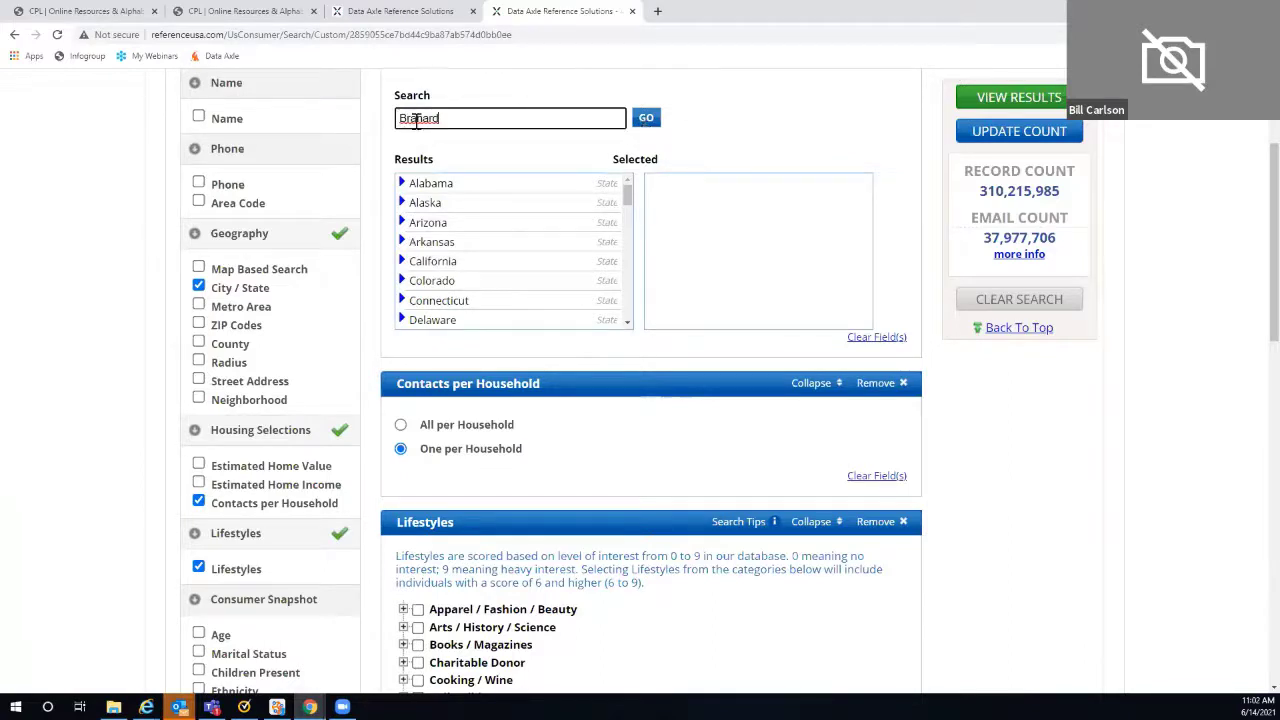
{"action": "left_click", "coordinate": [416, 122]}
{"action": "type", "text": "in"}
{"action": "left_click", "coordinate": [647, 121]}
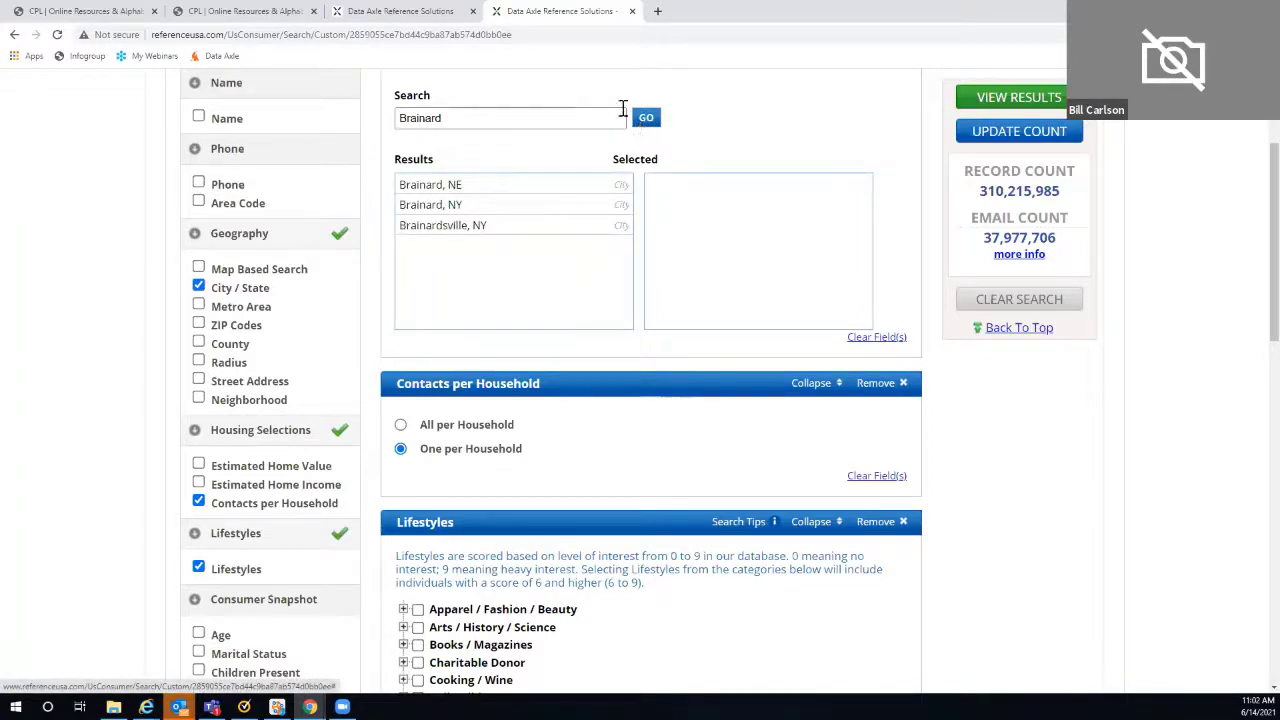
- Correct the city search to Brainerd and add Brainerd, MN to the selected locations
{"action": "left_click", "coordinate": [447, 118]}
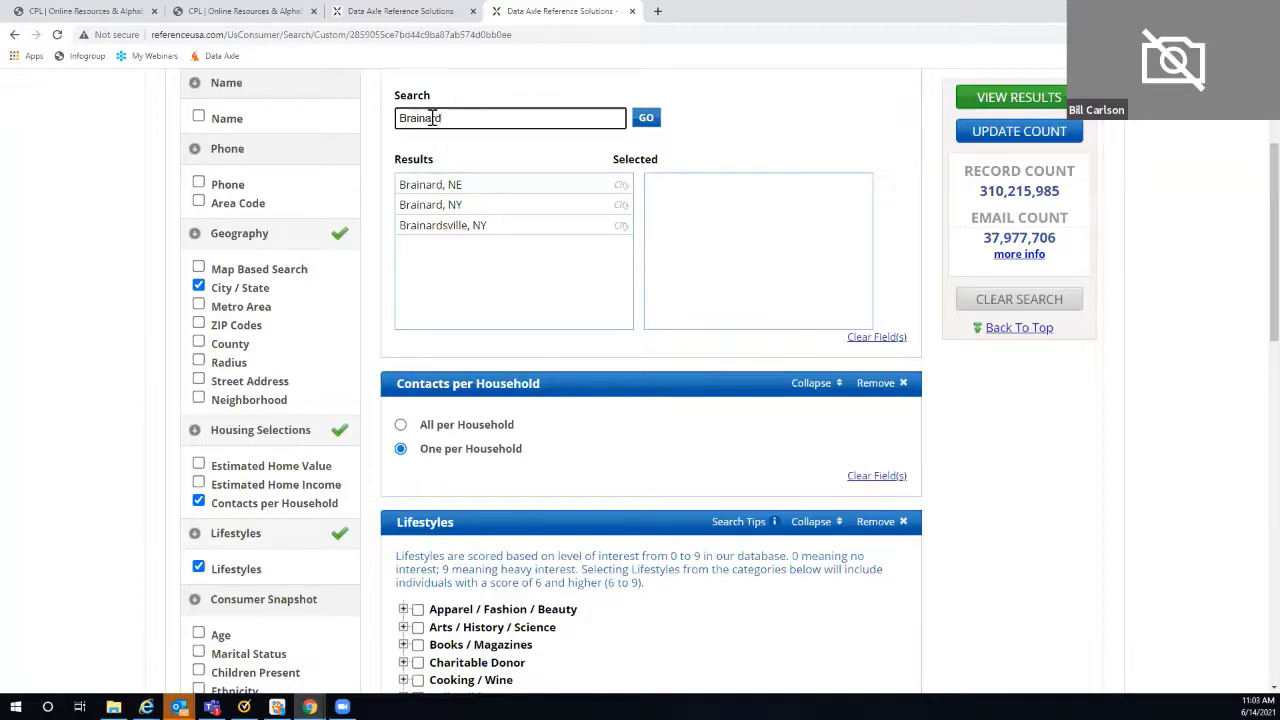
{"action": "left_click", "coordinate": [431, 118]}
{"action": "key", "text": "BackSpace"}
{"action": "type", "text": "e"}
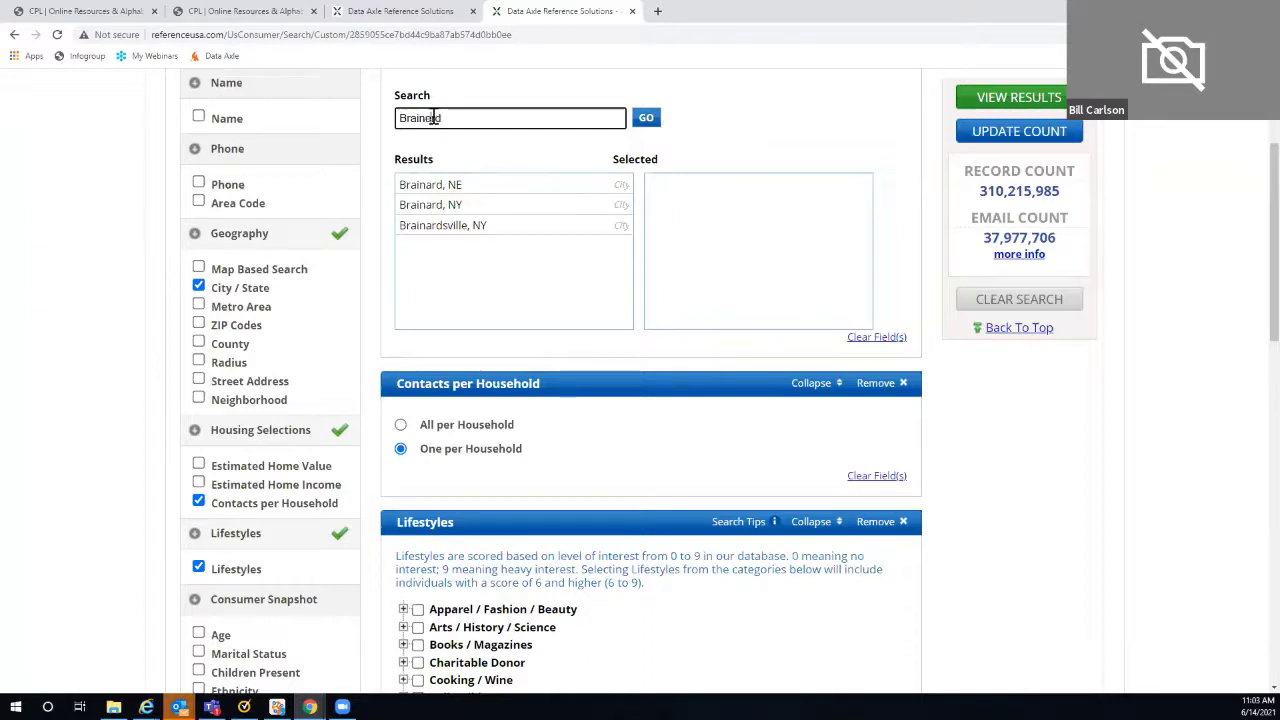
{"action": "left_click", "coordinate": [647, 121]}
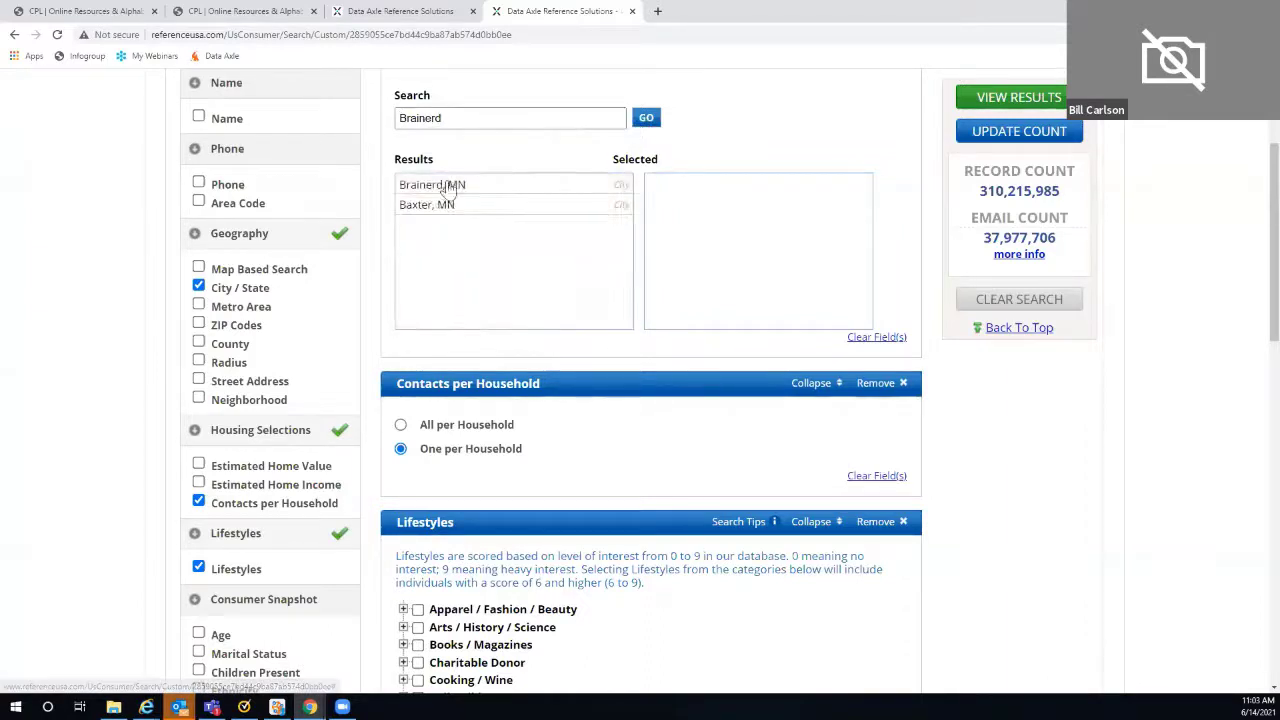
{"action": "left_click", "coordinate": [440, 192]}
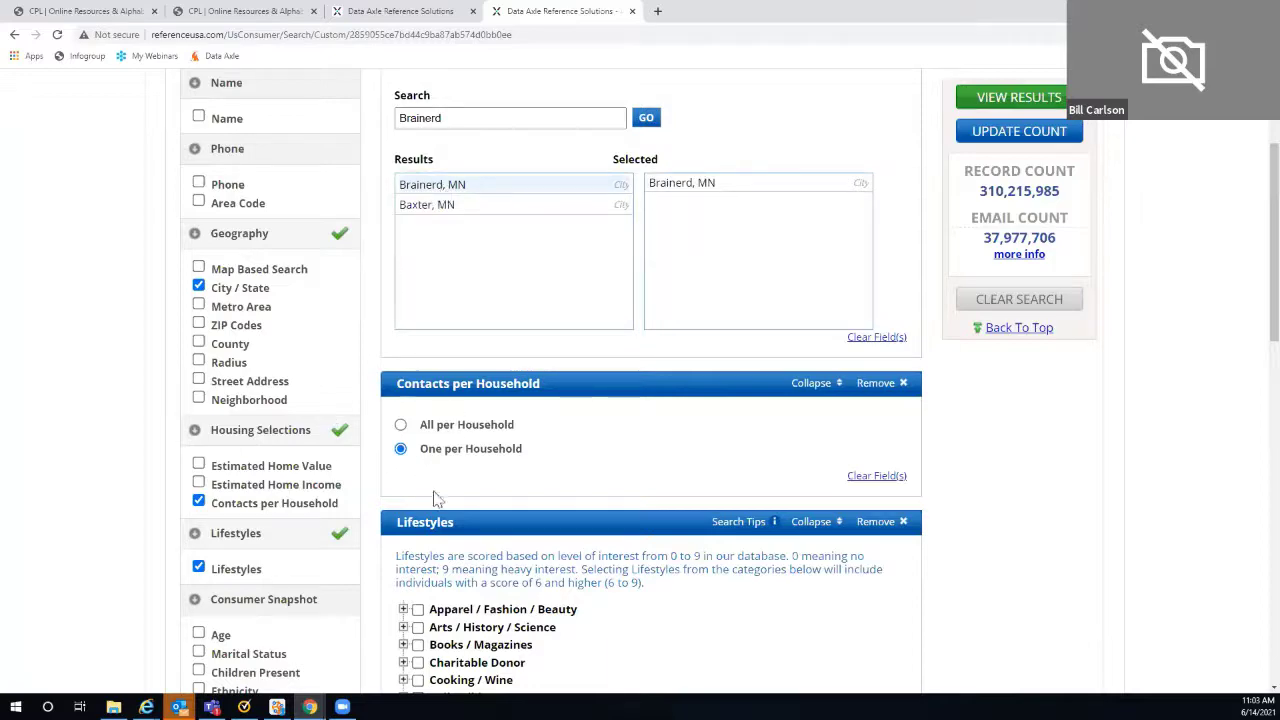
- Add the Estimated Home Income criterion with all ranges from $100,000 through $299,999, and view the results with the updated count
{"action": "scroll", "coordinate": [1040, 466], "scroll_direction": "down", "scroll_amount": 3}
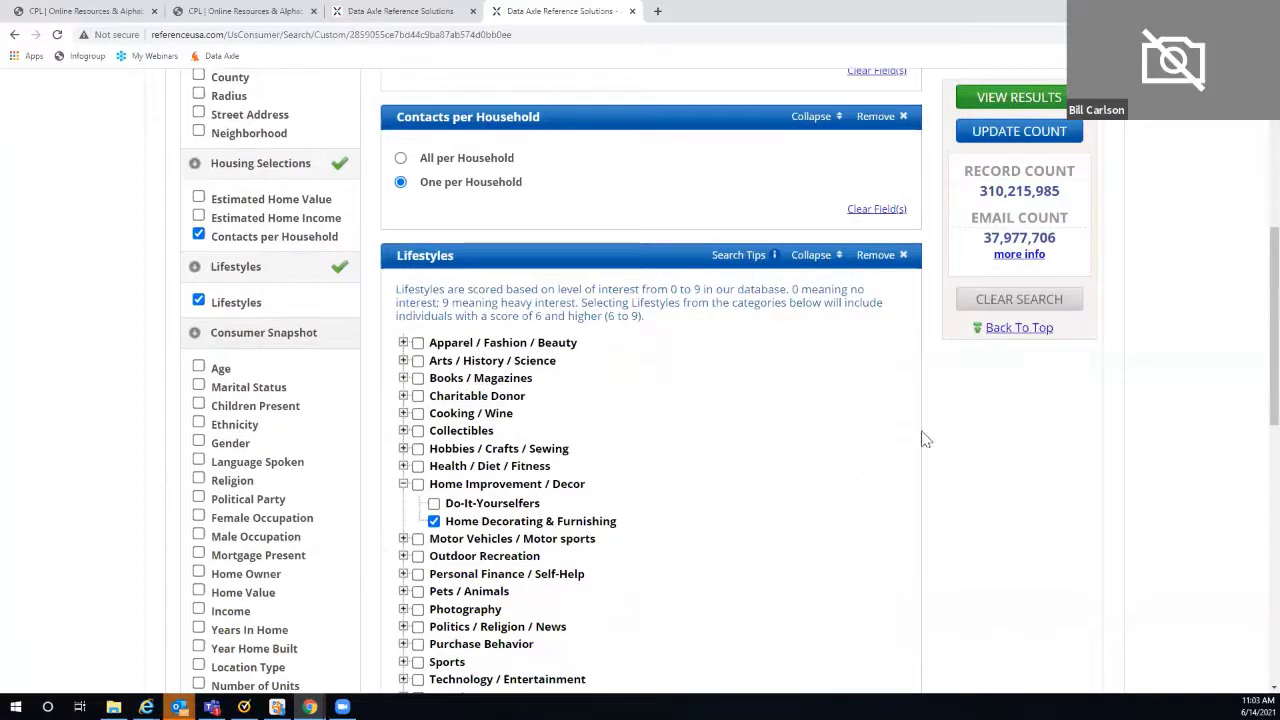
{"action": "left_click", "coordinate": [199, 217]}
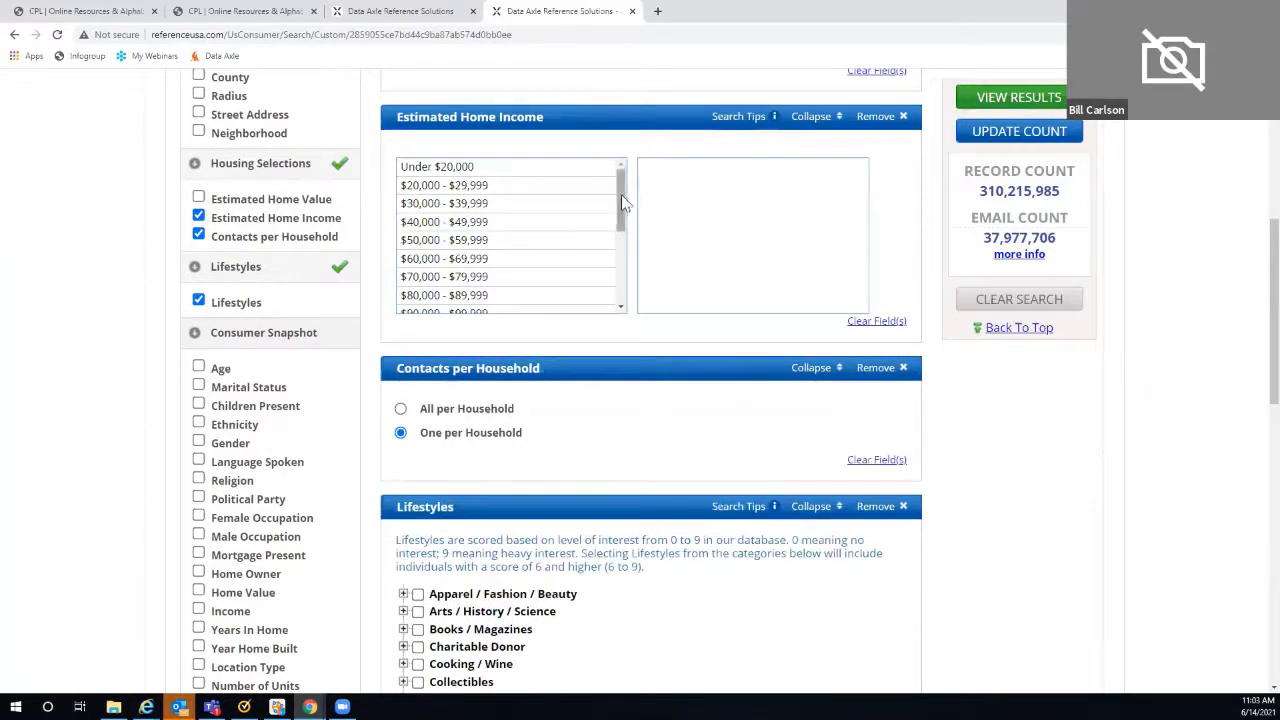
{"action": "left_click_drag", "start_coordinate": [620, 208], "coordinate": [620, 244]}
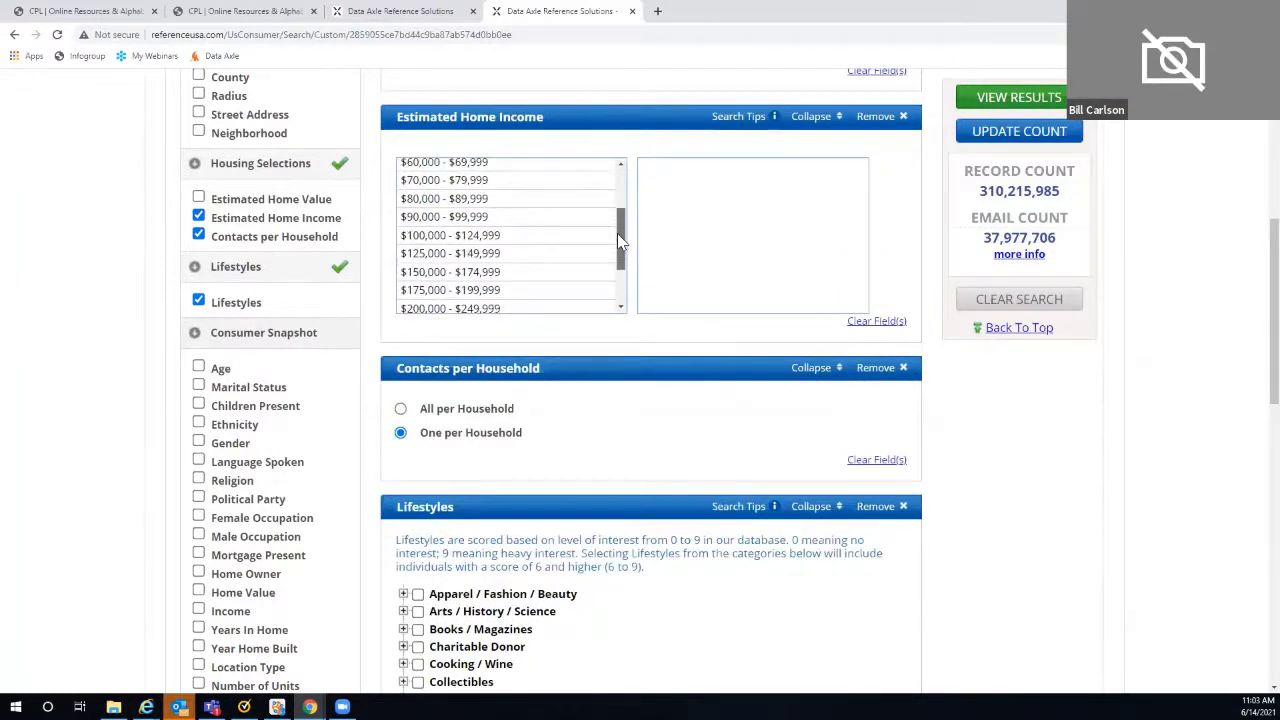
{"action": "left_click", "coordinate": [514, 240]}
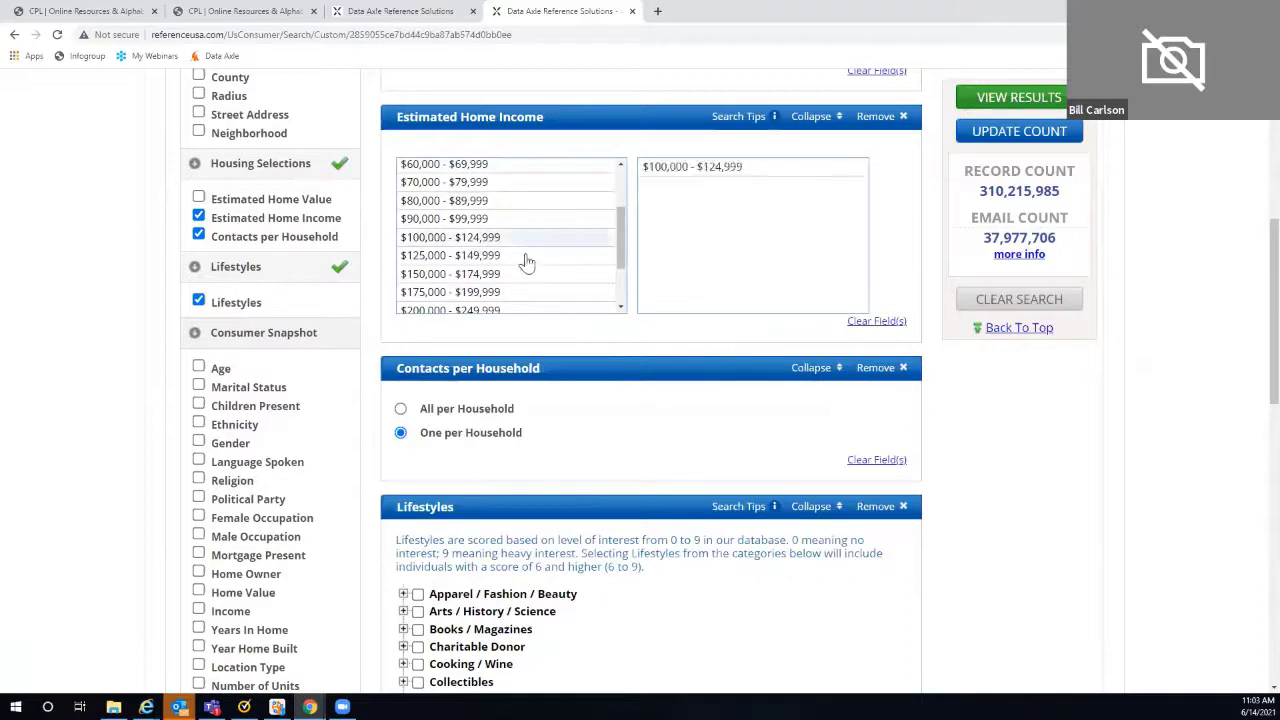
{"action": "left_click", "coordinate": [526, 256]}
{"action": "left_click", "coordinate": [543, 274]}
{"action": "left_click", "coordinate": [578, 296]}
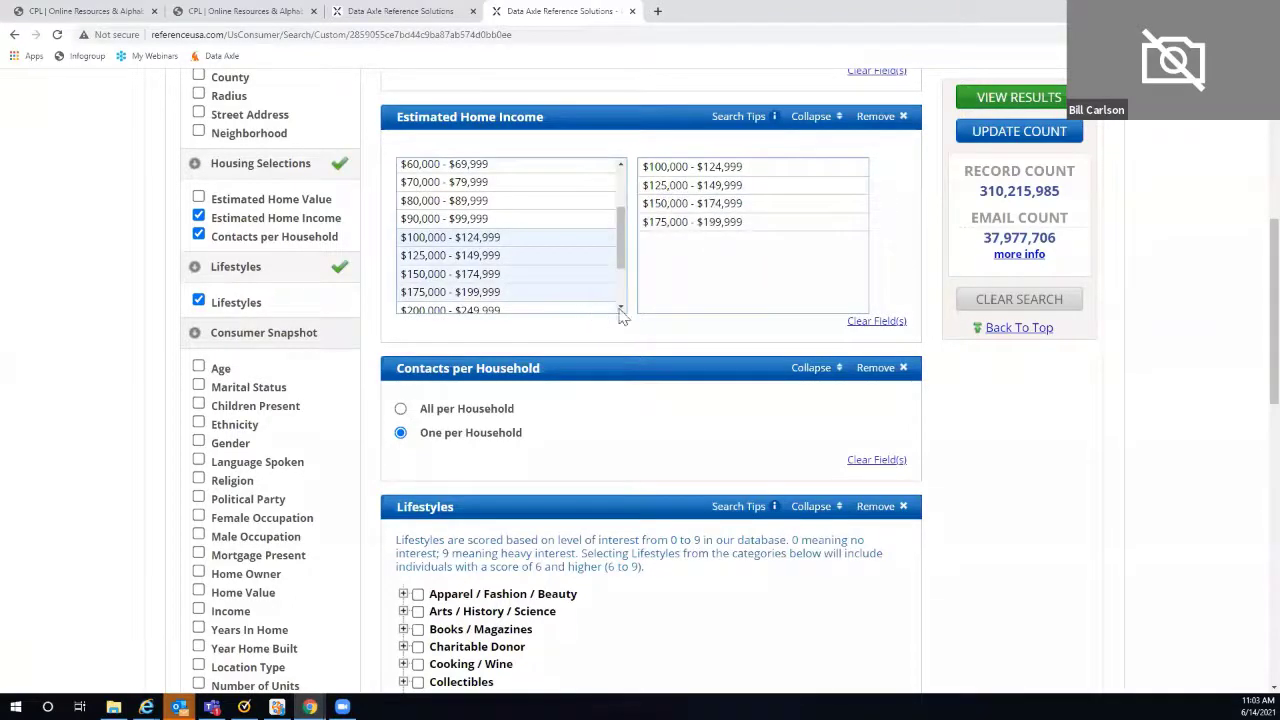
{"action": "left_click", "coordinate": [609, 310]}
{"action": "left_click", "coordinate": [620, 308]}
{"action": "left_click", "coordinate": [620, 308]}
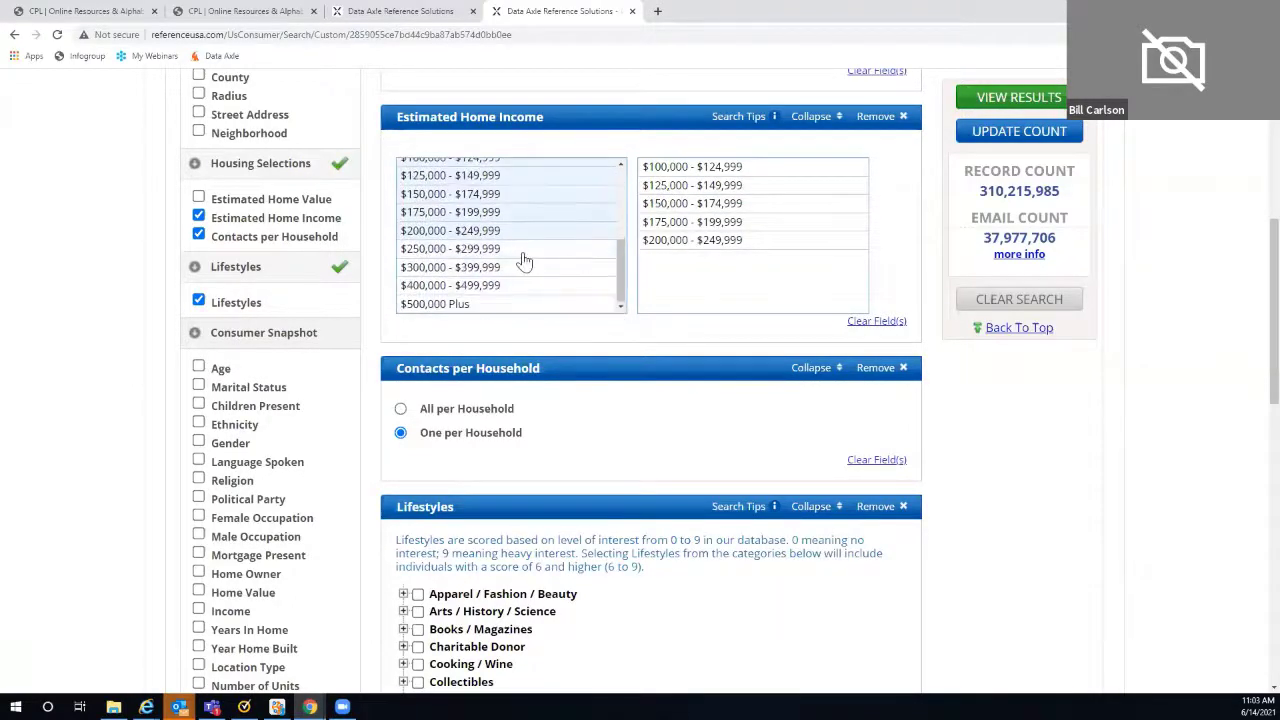
{"action": "left_click", "coordinate": [524, 252]}
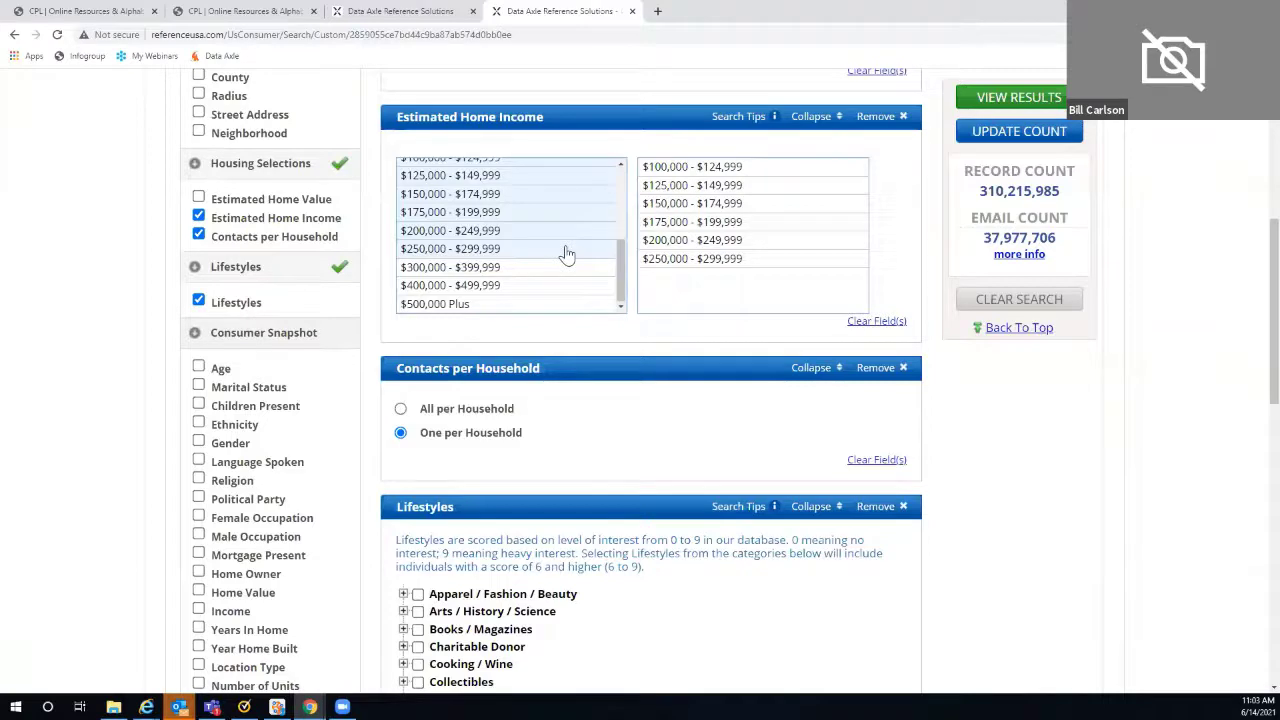
{"action": "left_click", "coordinate": [1006, 140]}
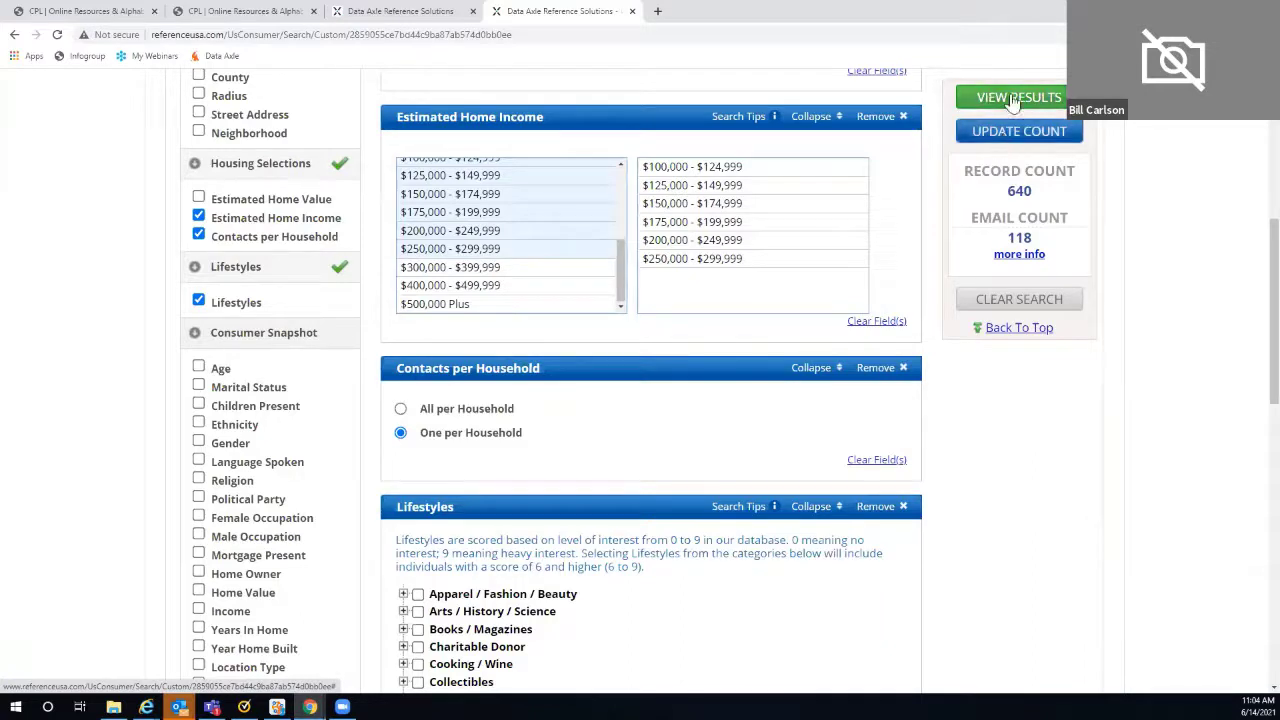
{"action": "left_click", "coordinate": [1014, 99]}
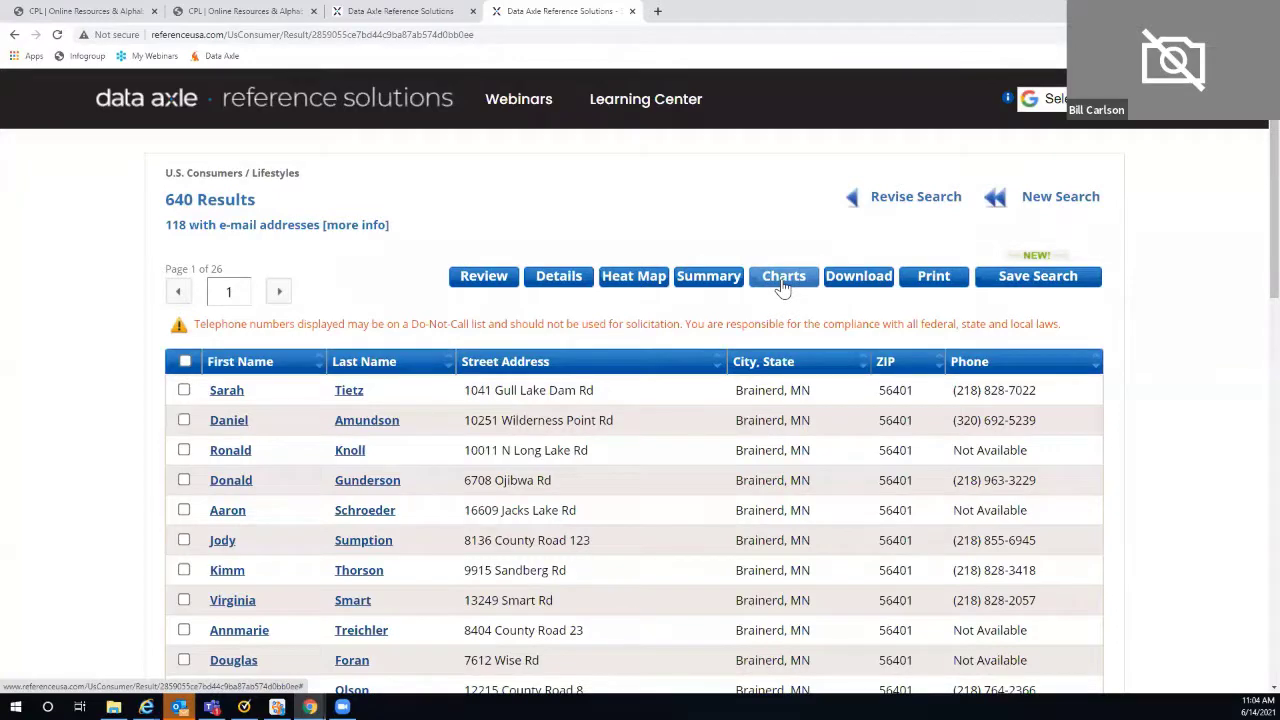
- Open the charts for the consumer results, examine the breakdown by ZIP Code, and return to the results
{"action": "left_click", "coordinate": [783, 285]}
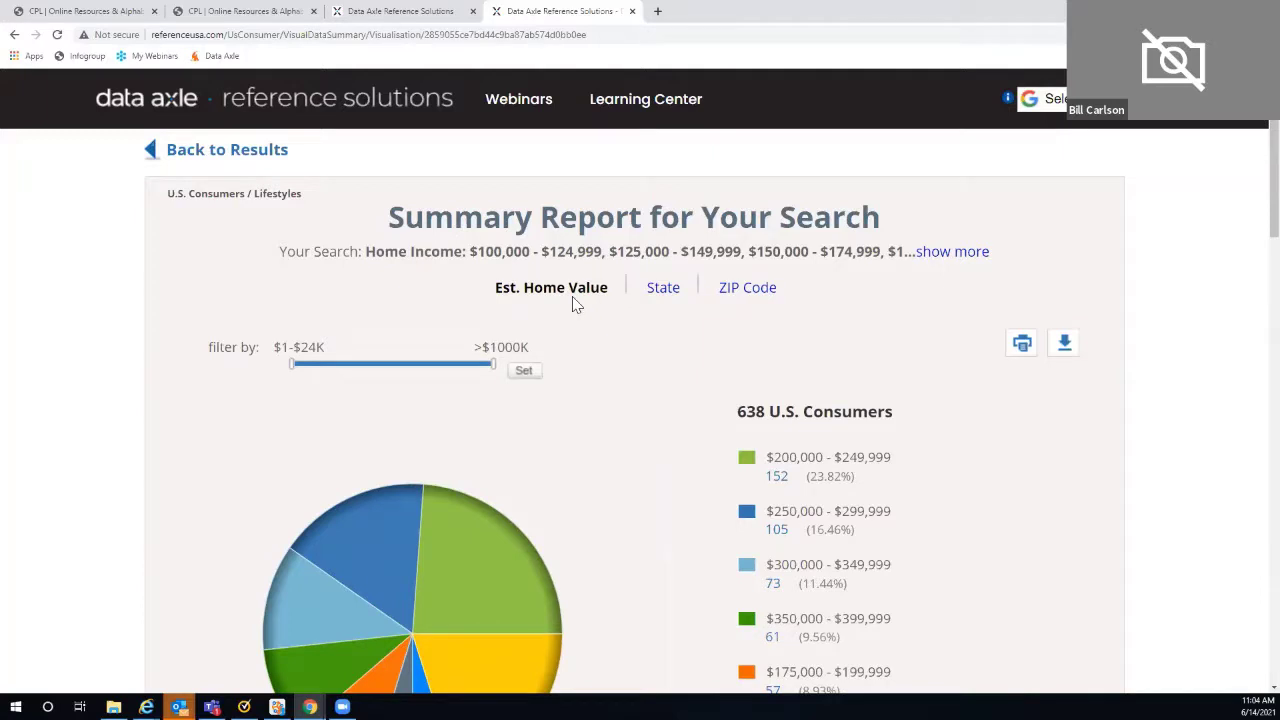
{"action": "left_click", "coordinate": [760, 296]}
{"action": "scroll", "coordinate": [952, 334], "scroll_direction": "down", "scroll_amount": 1}
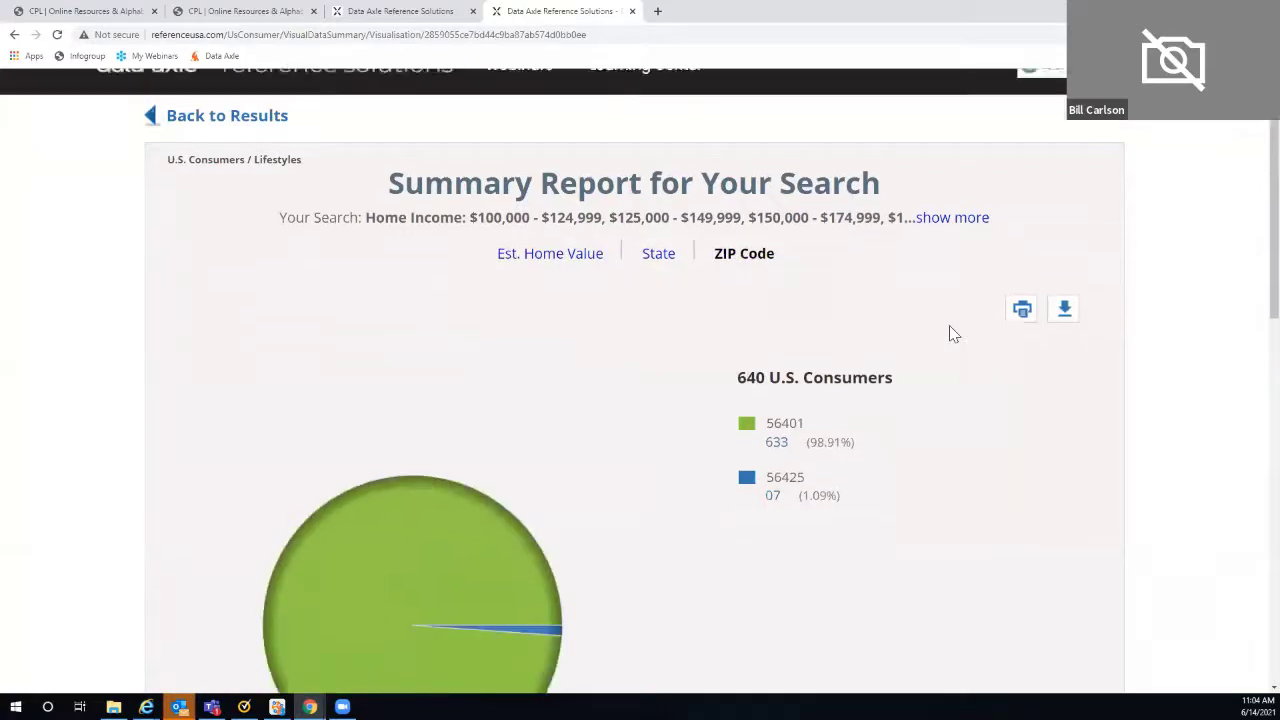
{"action": "scroll", "coordinate": [952, 334], "scroll_direction": "down", "scroll_amount": 1}
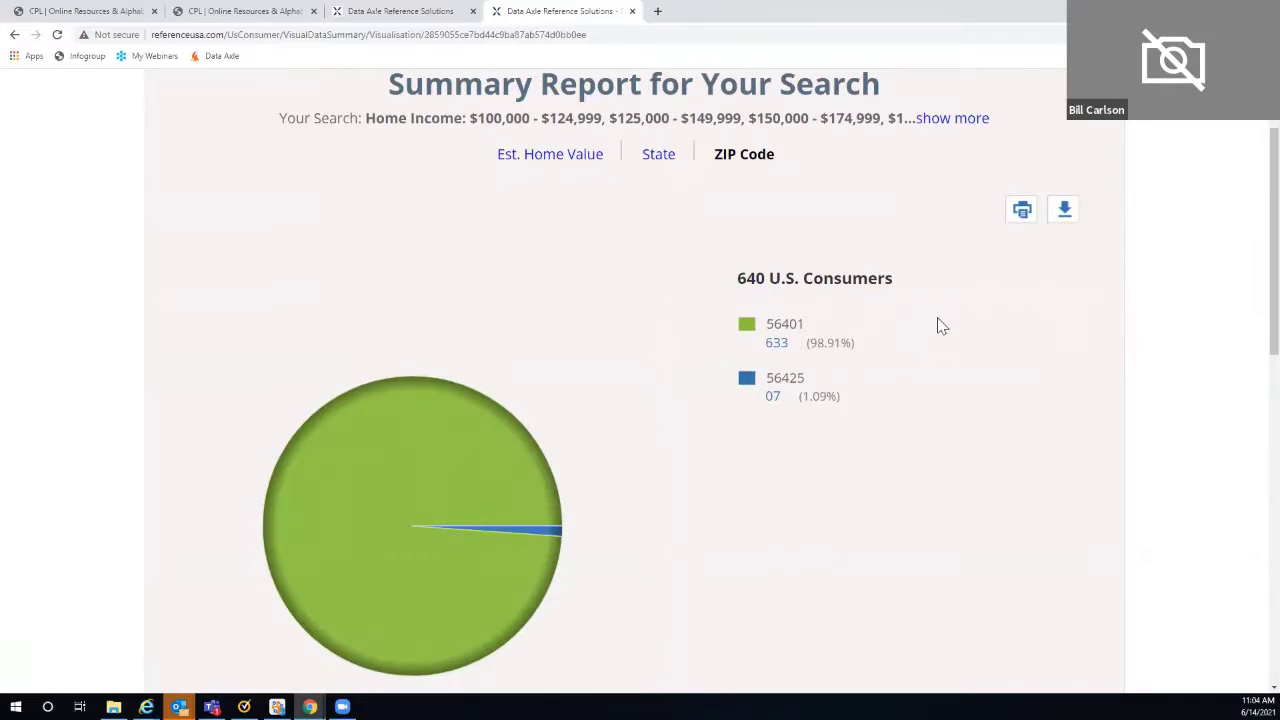
{"action": "scroll", "coordinate": [938, 326], "scroll_direction": "up", "scroll_amount": 2}
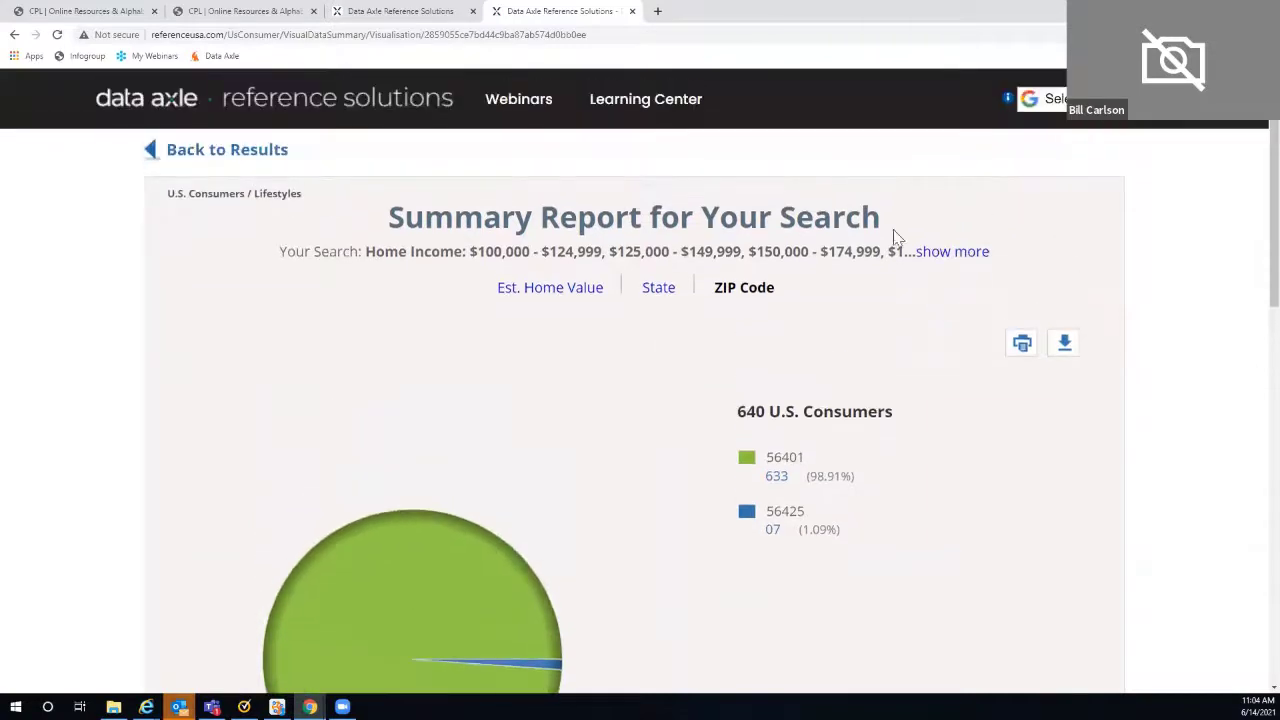
{"action": "left_click", "coordinate": [258, 152]}
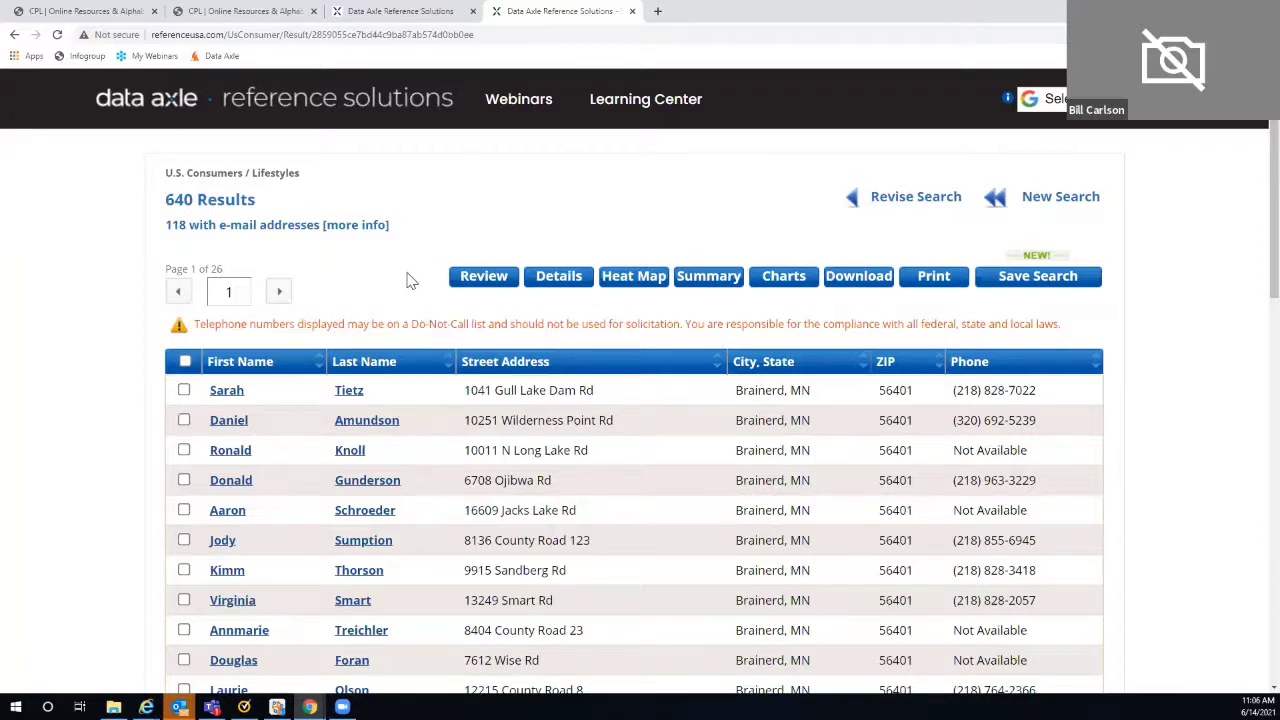
- Open the first consumer's record, examine the resident, neighborhood and lifestyle details, and go back to the search form to revise the criteria
{"action": "scroll", "coordinate": [415, 280], "scroll_direction": "down", "scroll_amount": 1}
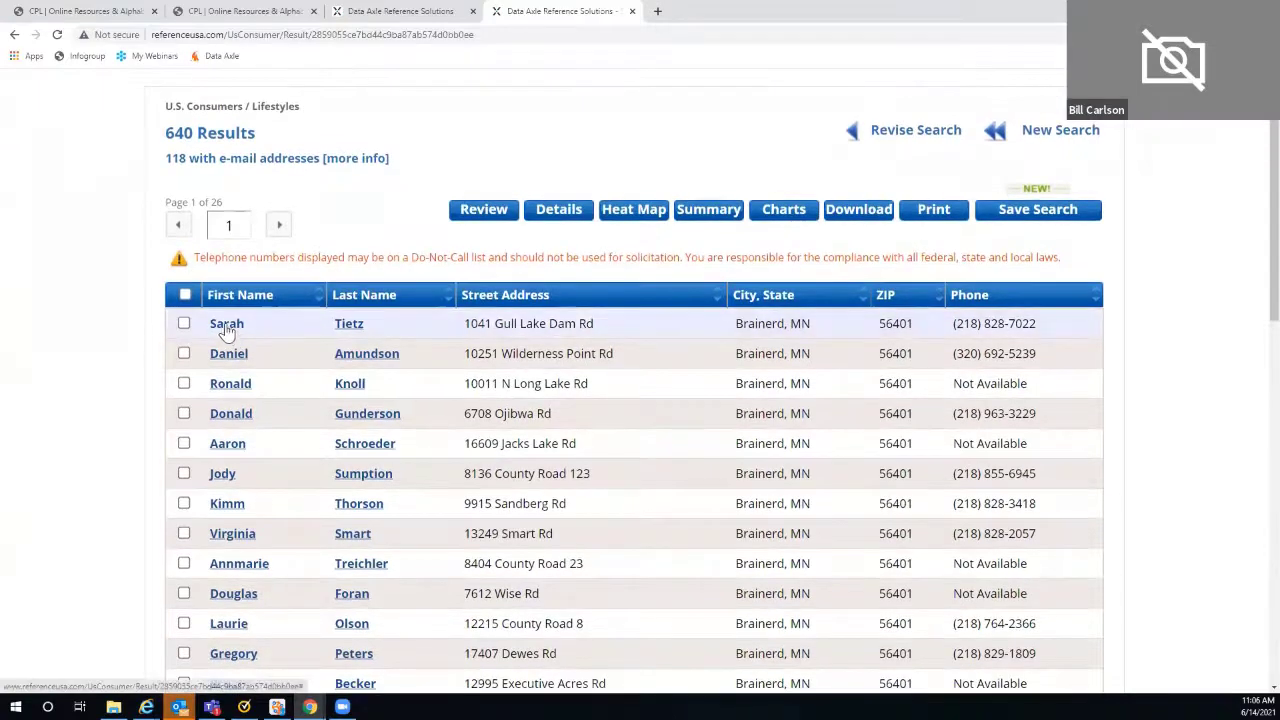
{"action": "left_click", "coordinate": [226, 329]}
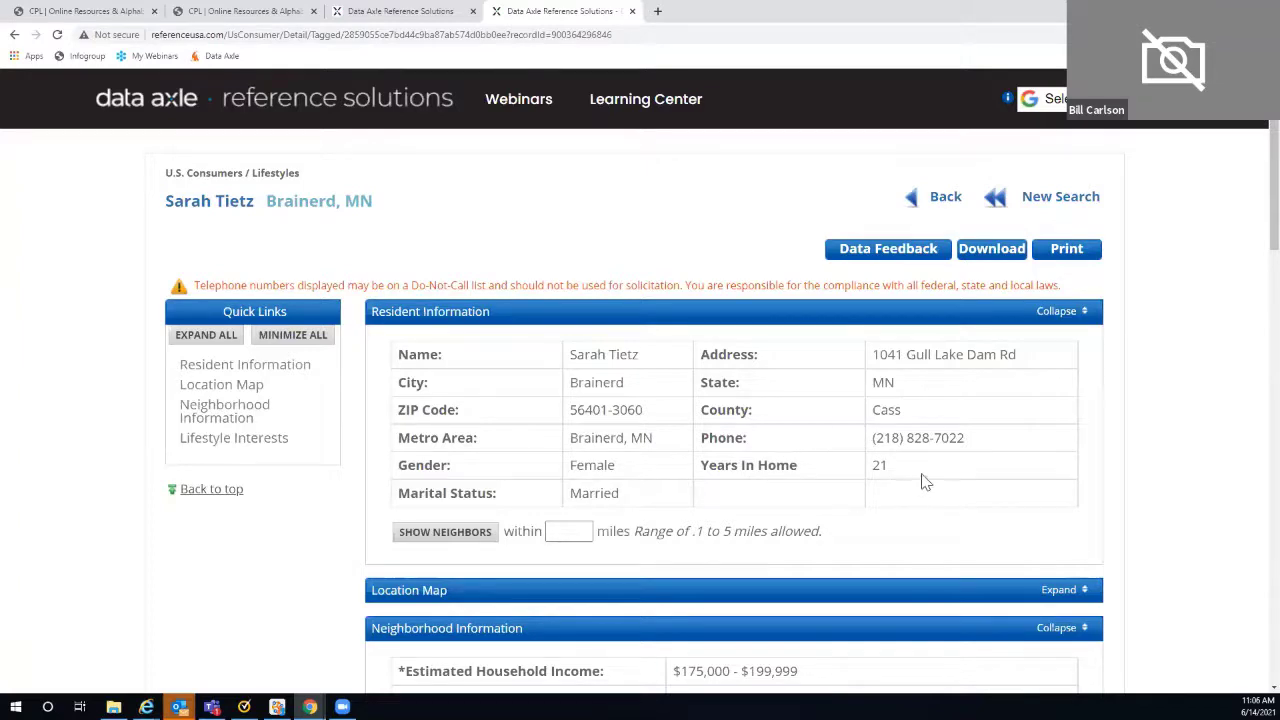
{"action": "scroll", "coordinate": [1181, 472], "scroll_direction": "down", "scroll_amount": 5}
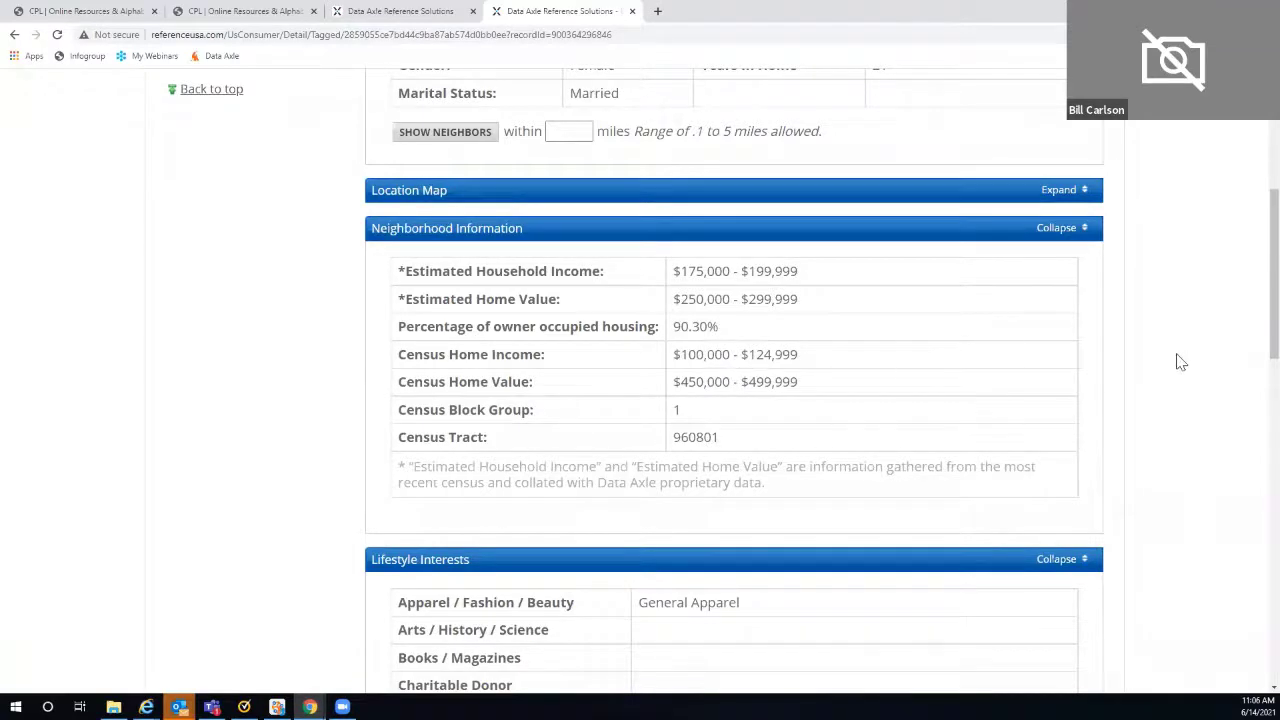
{"action": "scroll", "coordinate": [1180, 360], "scroll_direction": "down", "scroll_amount": 4}
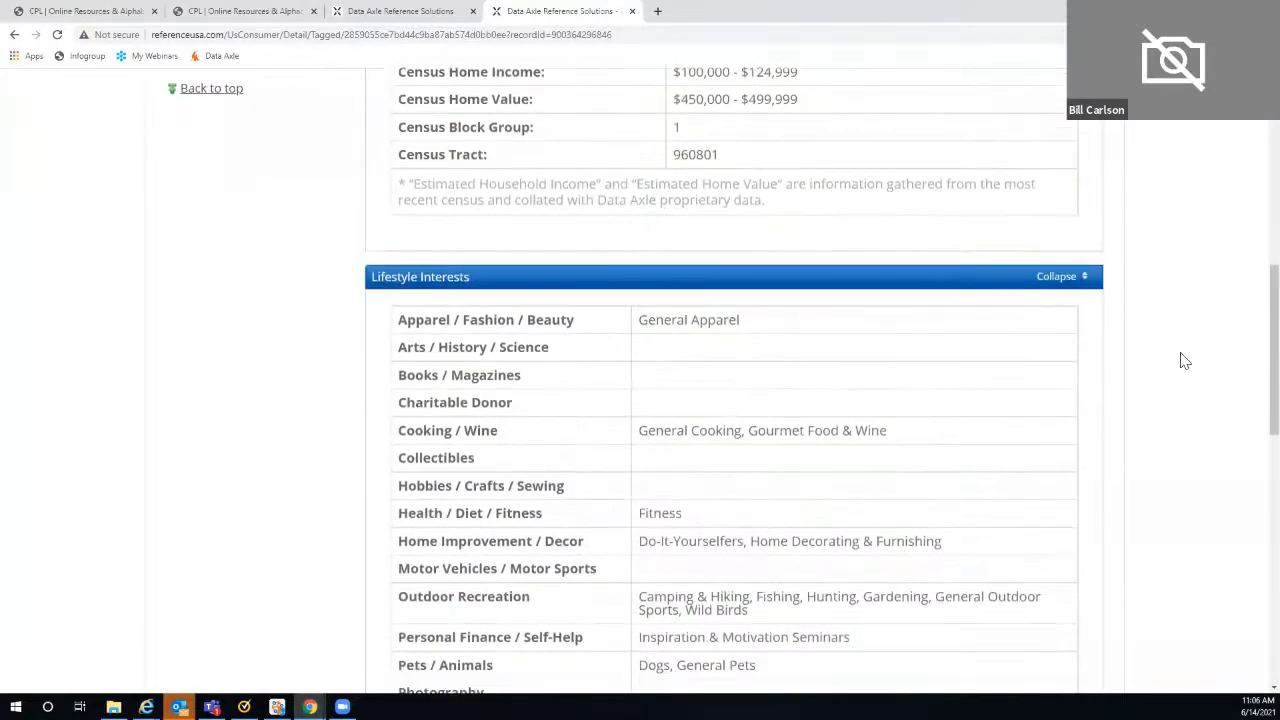
{"action": "scroll", "coordinate": [1184, 360], "scroll_direction": "down", "scroll_amount": 1}
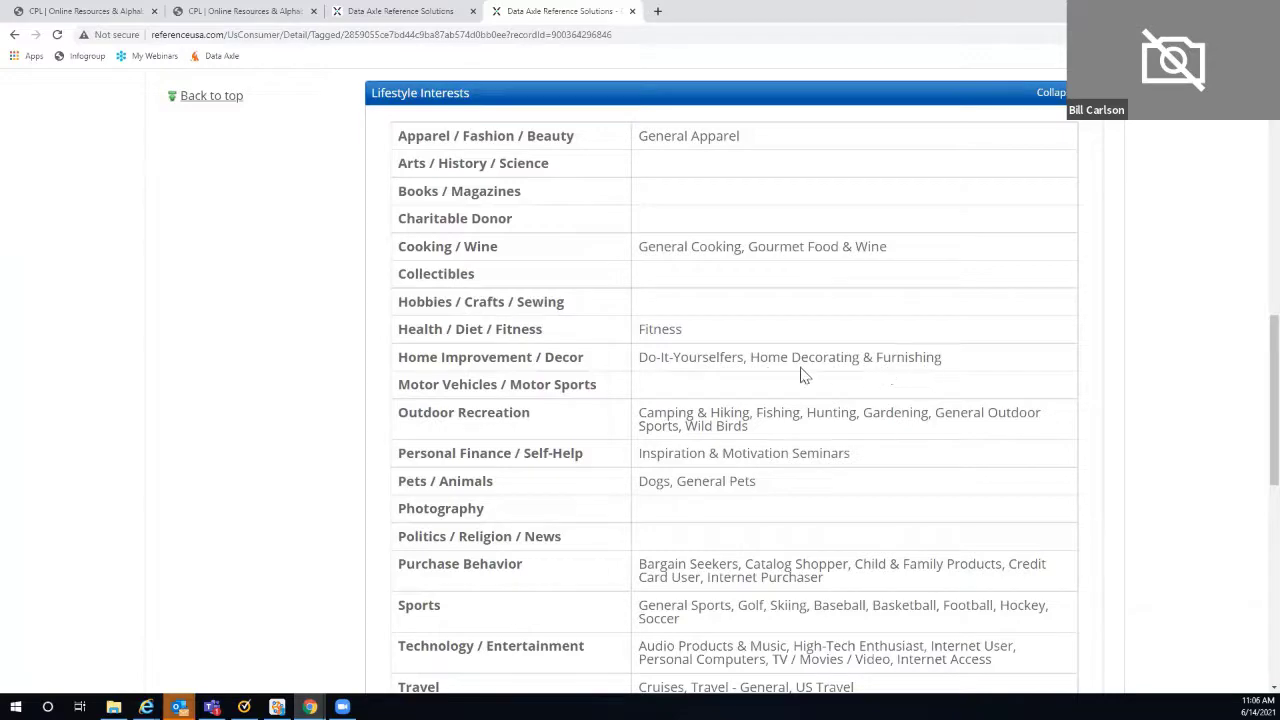
{"action": "scroll", "coordinate": [1150, 358], "scroll_direction": "up", "scroll_amount": 4}
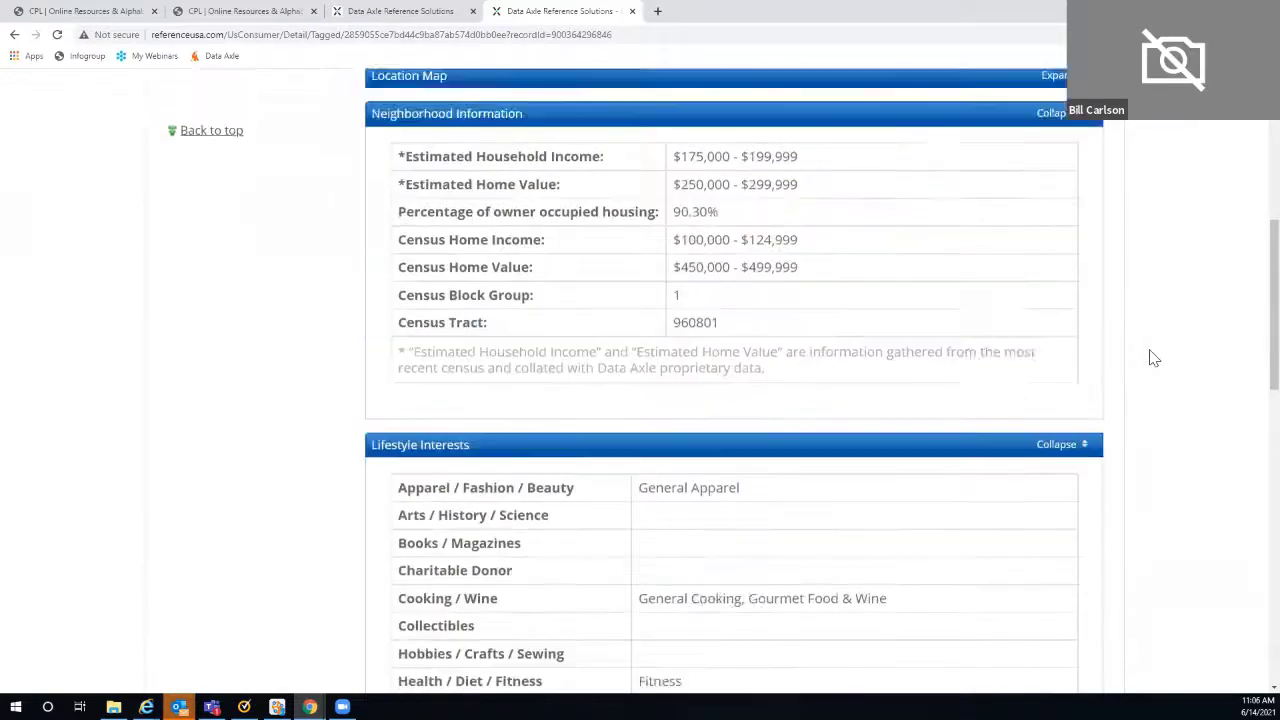
{"action": "scroll", "coordinate": [1150, 358], "scroll_direction": "up", "scroll_amount": 5}
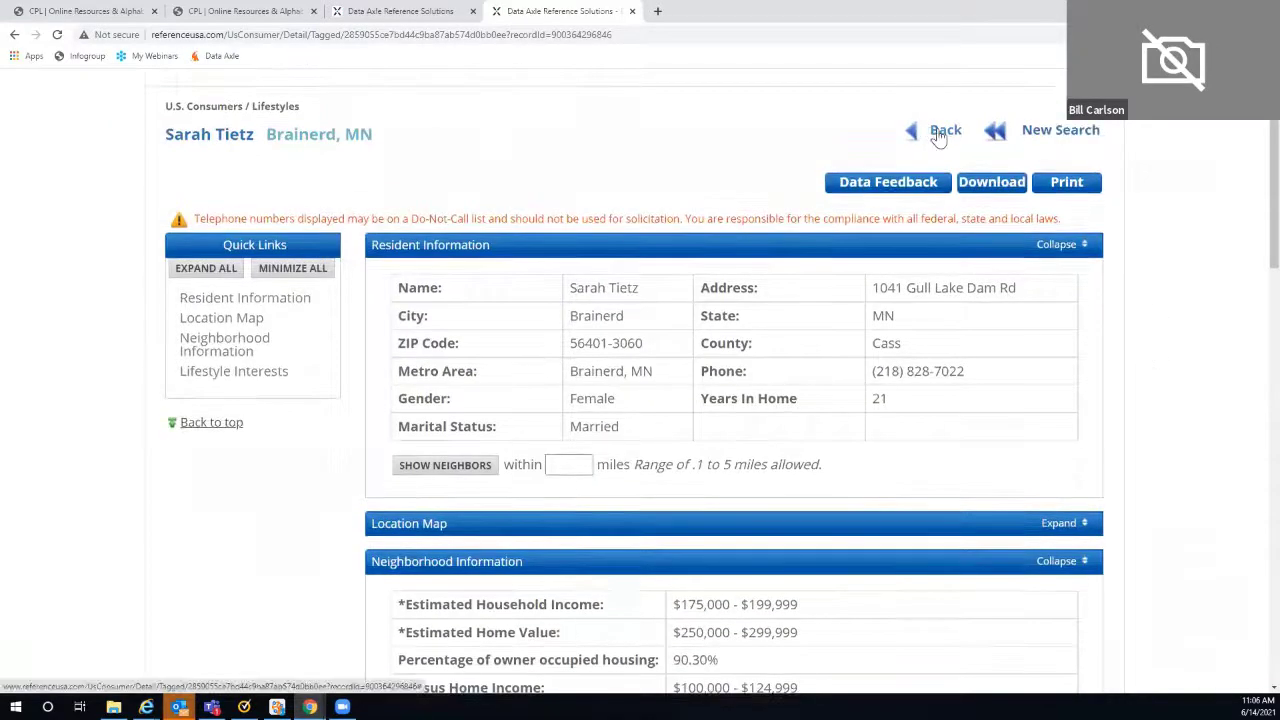
{"action": "left_click", "coordinate": [941, 134]}
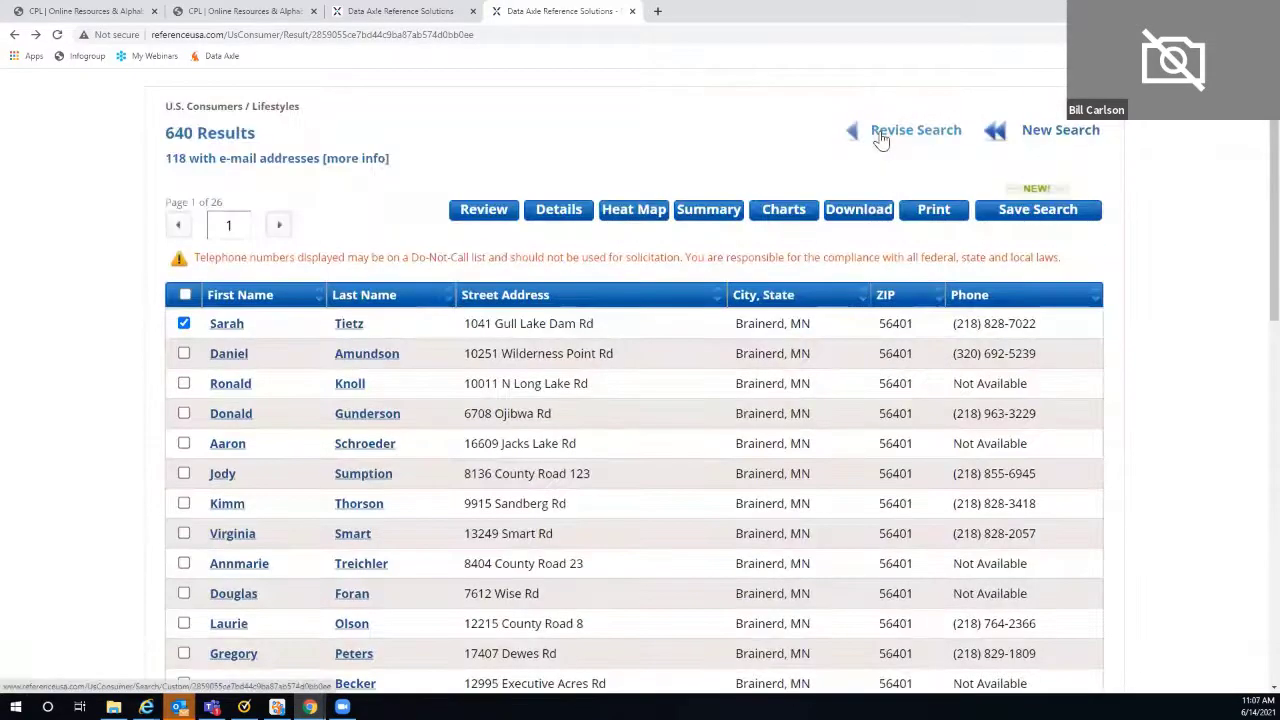
{"action": "left_click", "coordinate": [881, 136]}
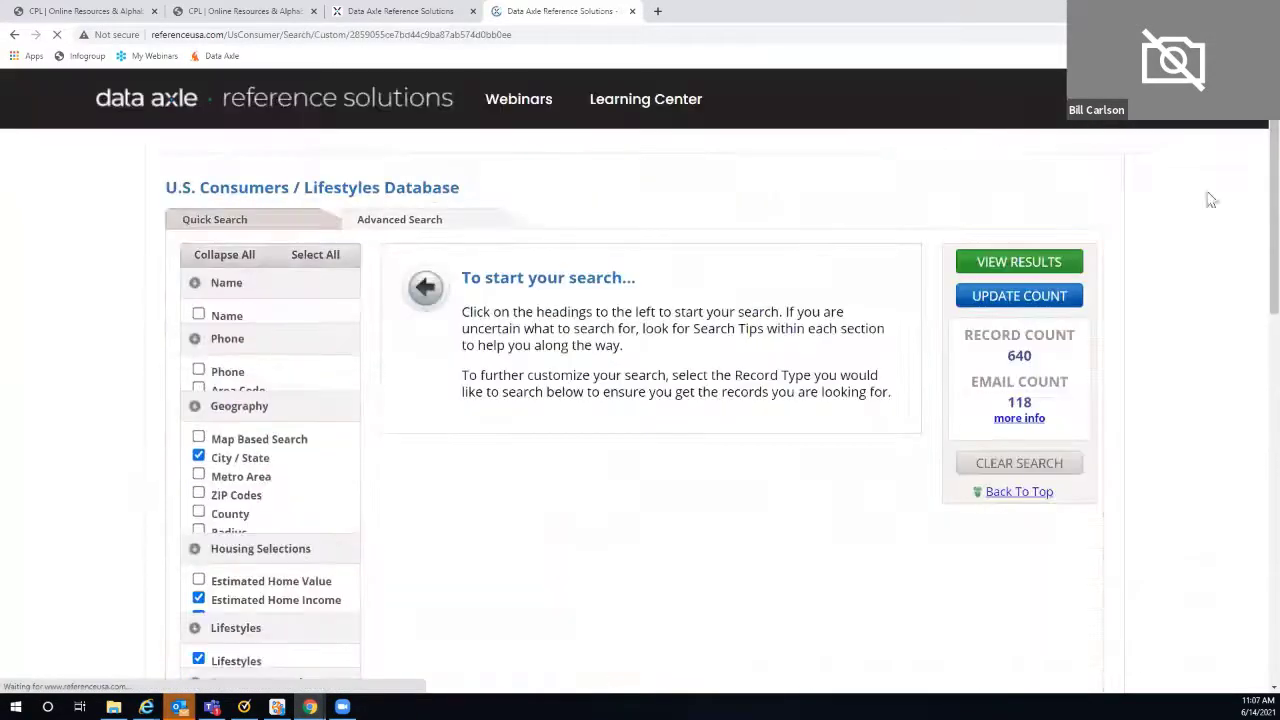
- Review the selected home income, contacts per household and lifestyle criteria, and view the search results
{"action": "scroll", "coordinate": [1190, 217], "scroll_direction": "down", "scroll_amount": 4}
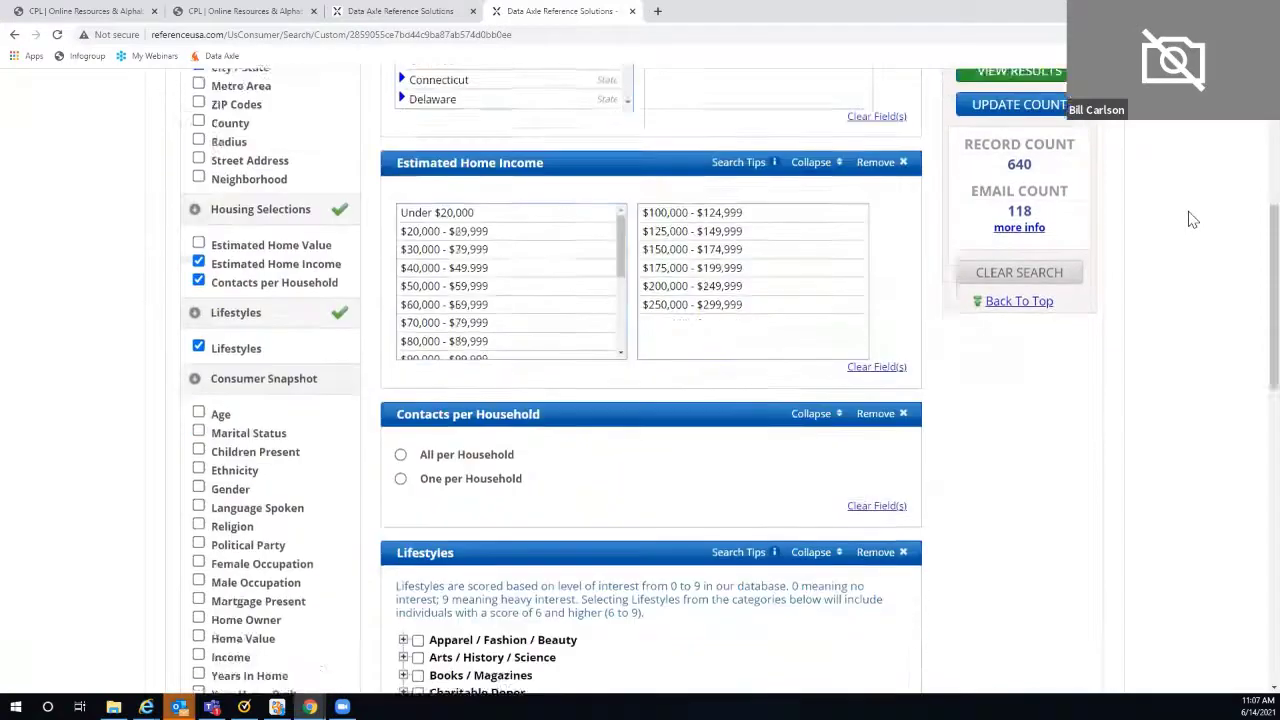
{"action": "scroll", "coordinate": [1190, 217], "scroll_direction": "down", "scroll_amount": 4}
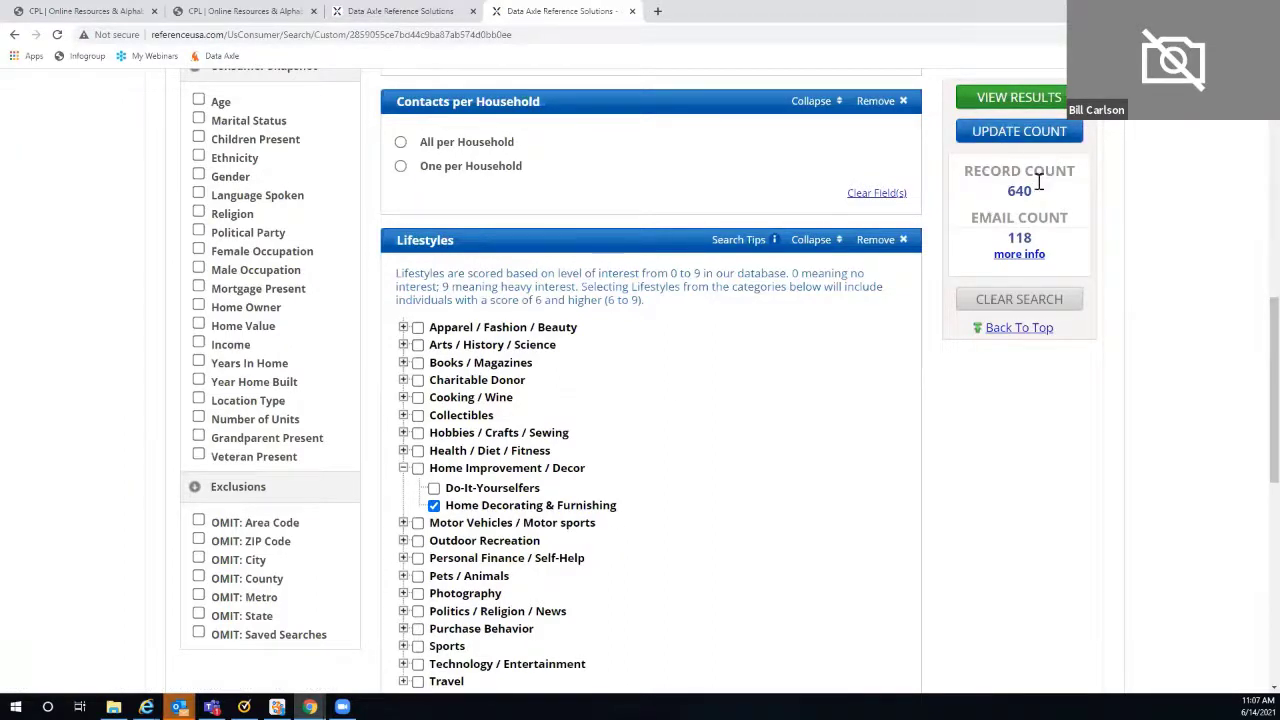
{"action": "left_click", "coordinate": [1015, 100]}
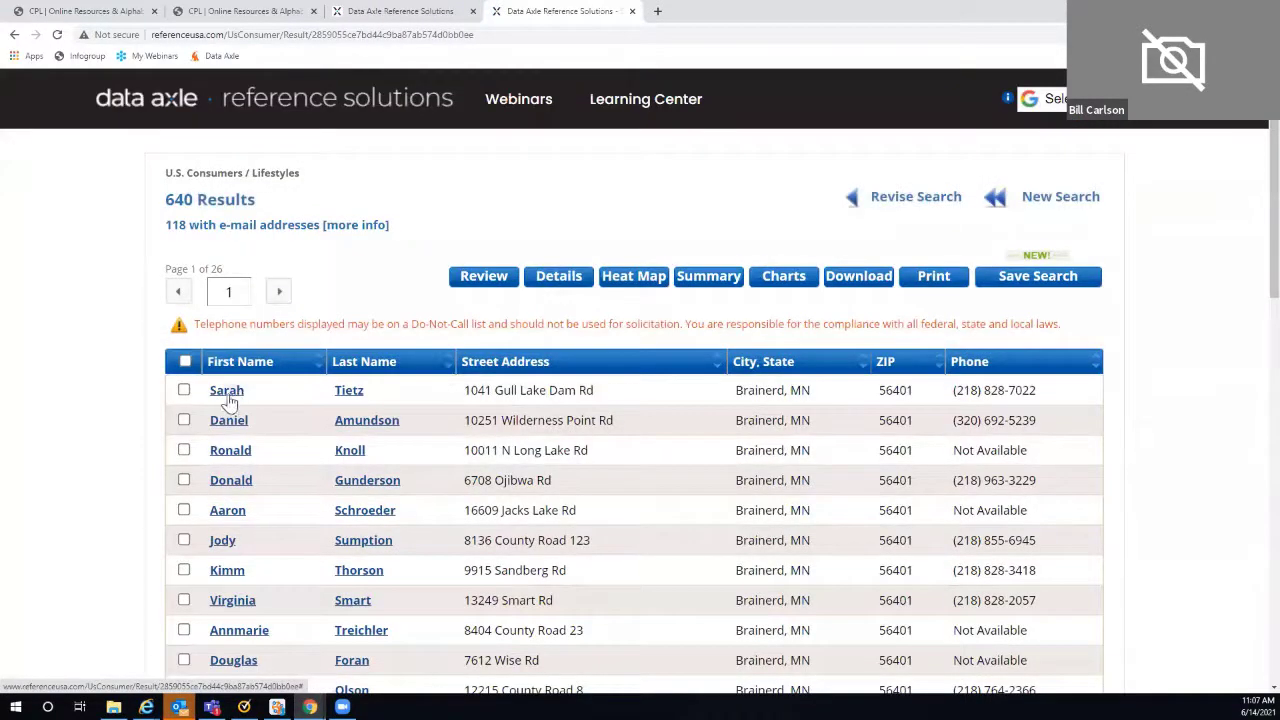
- Open the first consumer's record, examine the neighborhood information and lifestyle interests, and return to the results
{"action": "left_click", "coordinate": [226, 391]}
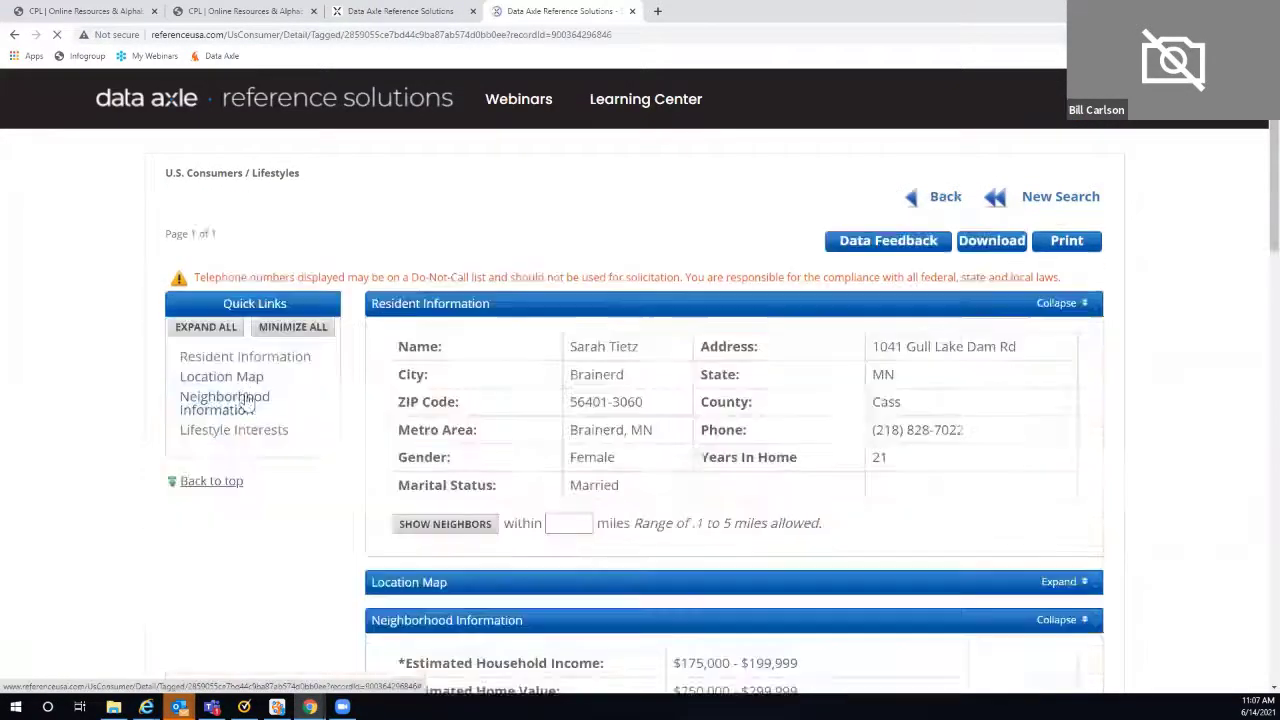
{"action": "scroll", "coordinate": [1195, 440], "scroll_direction": "down", "scroll_amount": 2}
{"action": "scroll", "coordinate": [1195, 440], "scroll_direction": "down", "scroll_amount": 7}
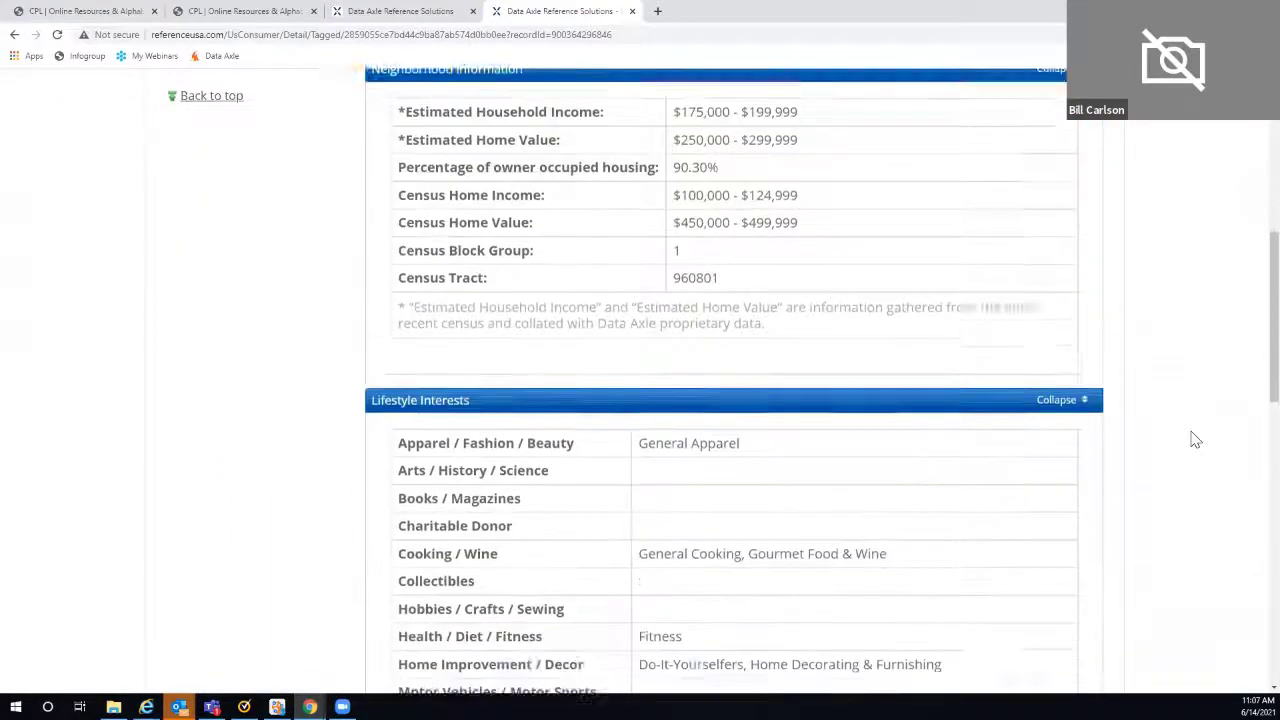
{"action": "scroll", "coordinate": [1195, 440], "scroll_direction": "down", "scroll_amount": 1}
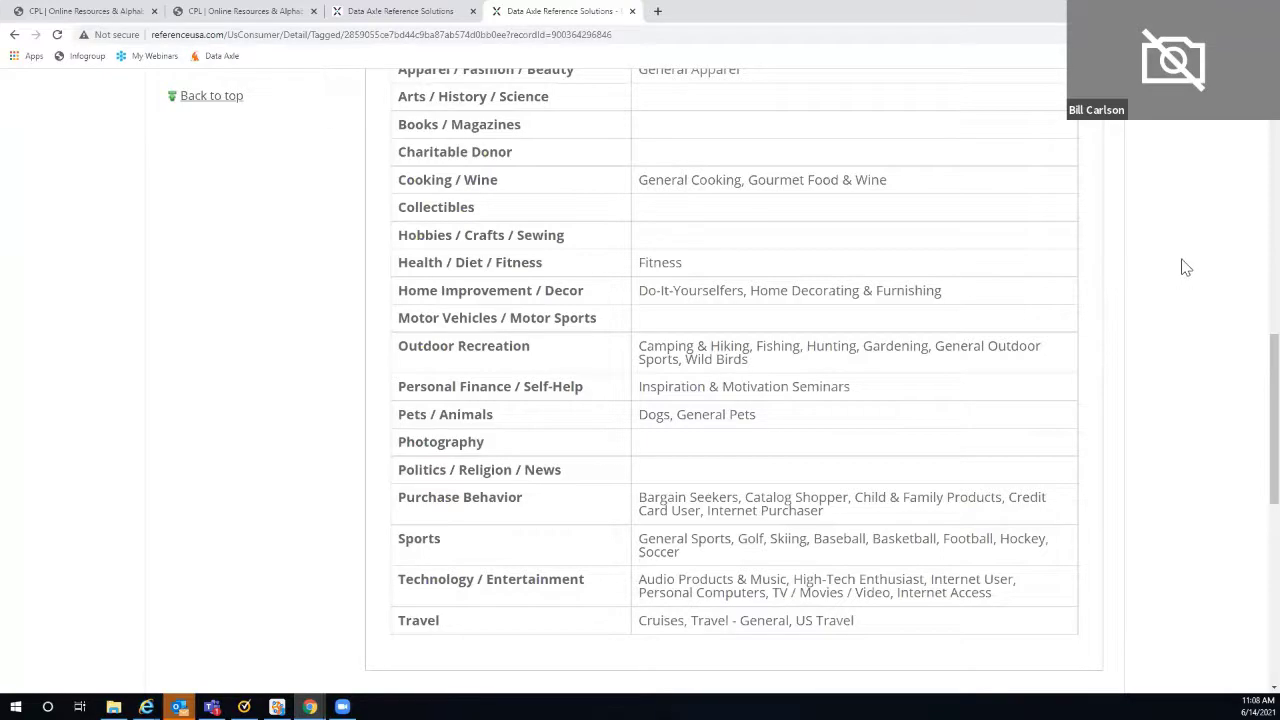
{"action": "scroll", "coordinate": [1185, 267], "scroll_direction": "up", "scroll_amount": 15}
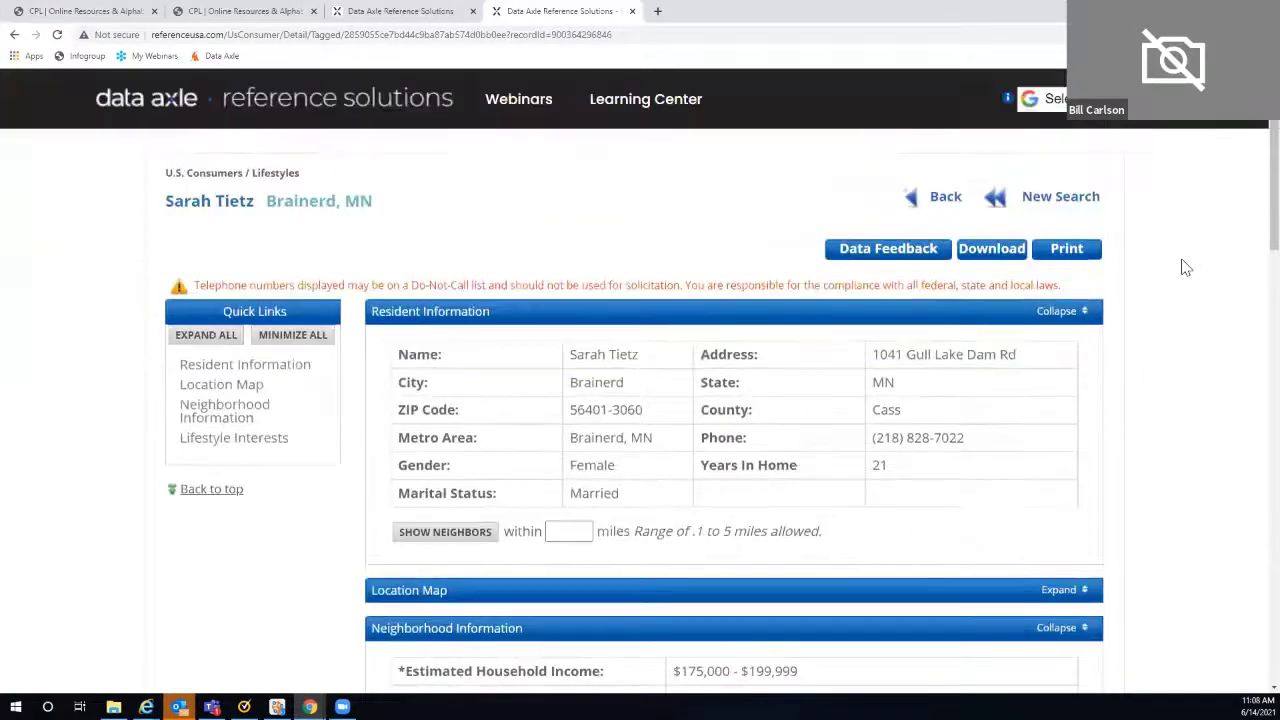
{"action": "left_click", "coordinate": [941, 202]}
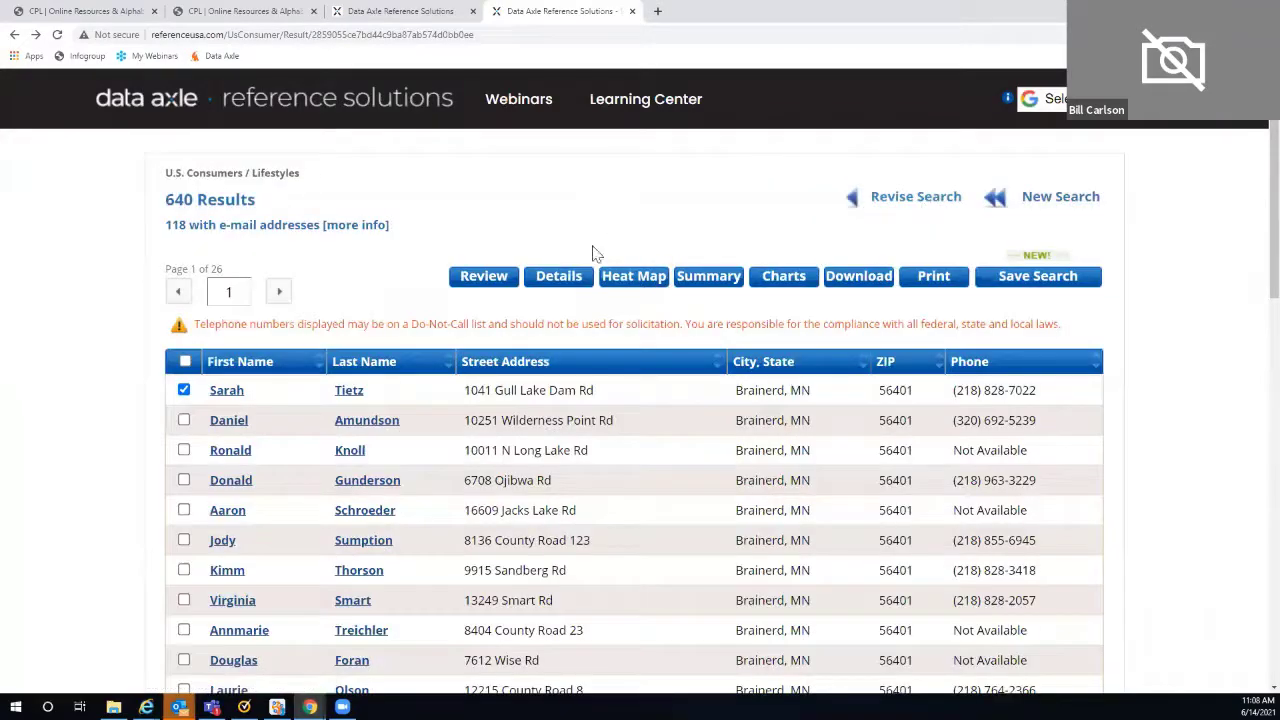
- Generate a heat map of the consumer results by location, examine the density around Brainerd, and return to the results
{"action": "left_click", "coordinate": [630, 280]}
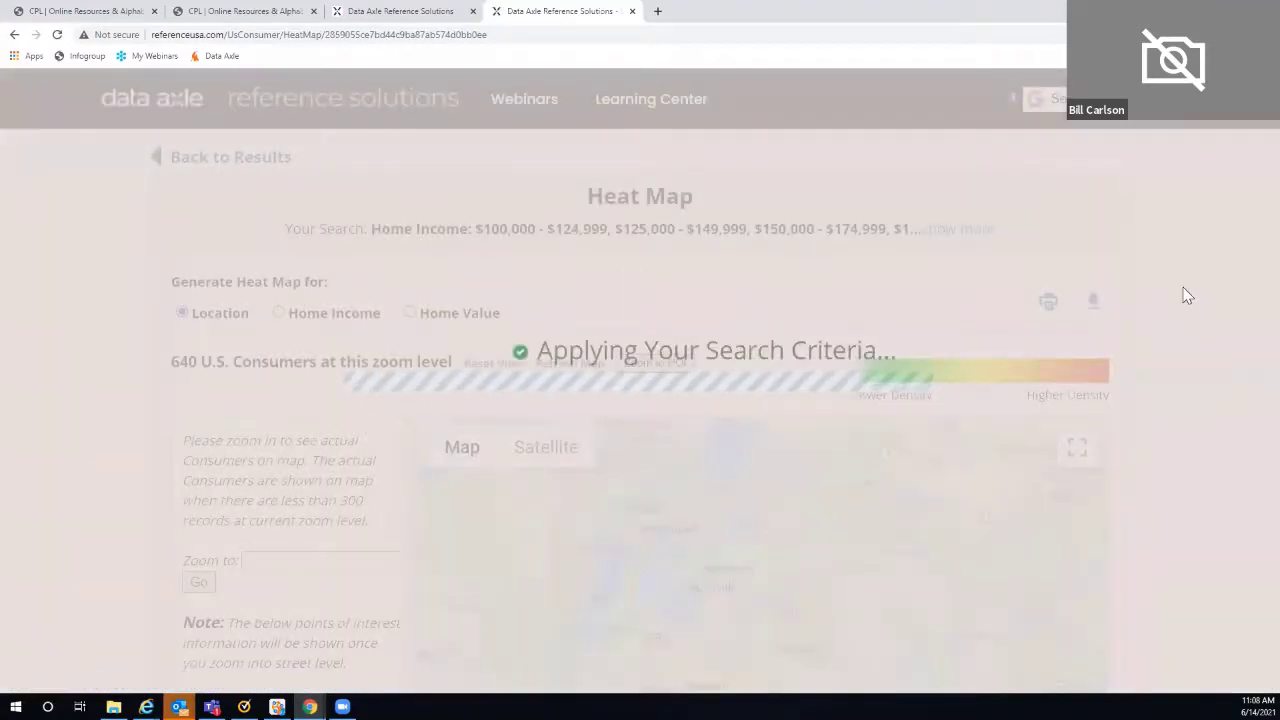
{"action": "scroll", "coordinate": [1187, 296], "scroll_direction": "down", "scroll_amount": 1}
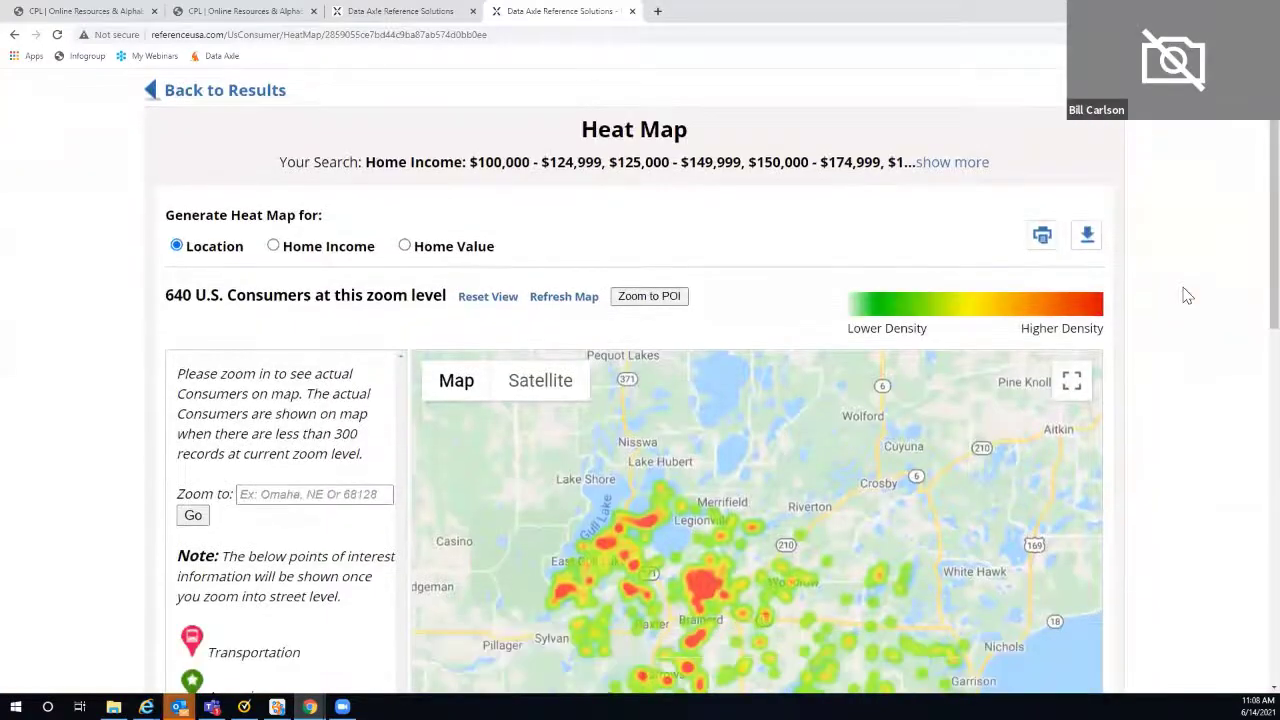
{"action": "scroll", "coordinate": [1187, 296], "scroll_direction": "down", "scroll_amount": 4}
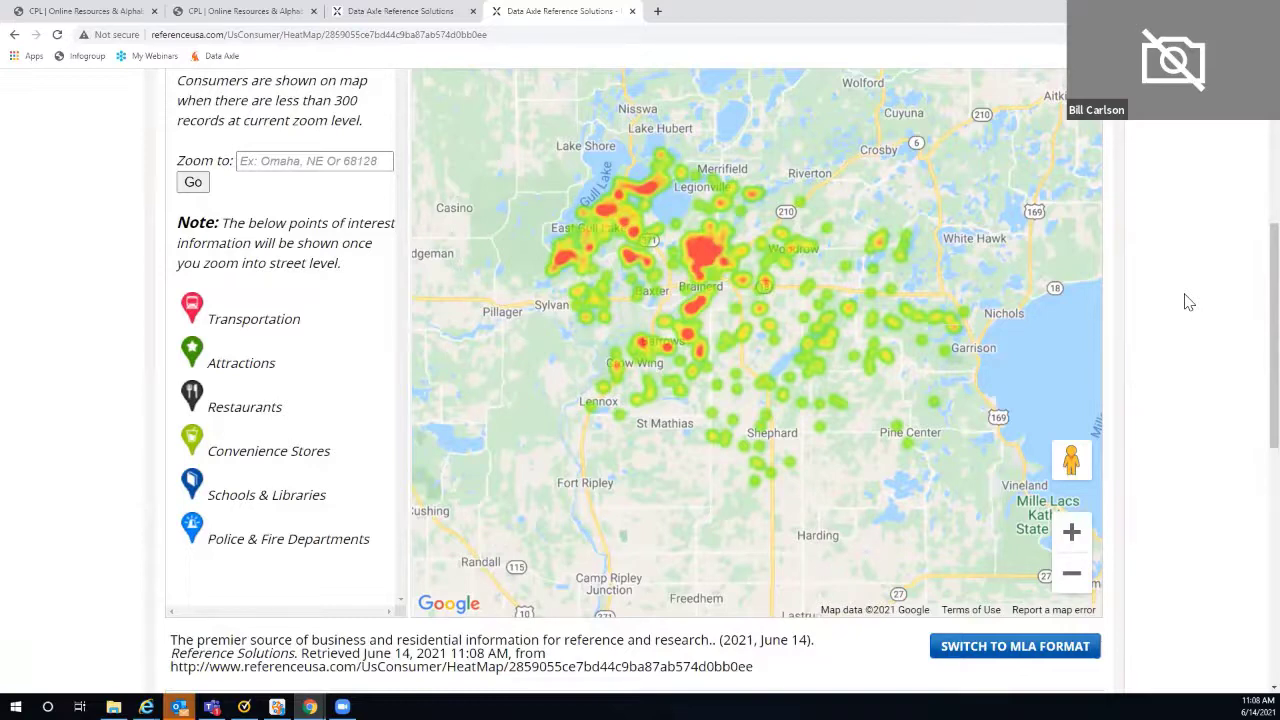
{"action": "scroll", "coordinate": [1188, 302], "scroll_direction": "up", "scroll_amount": 4}
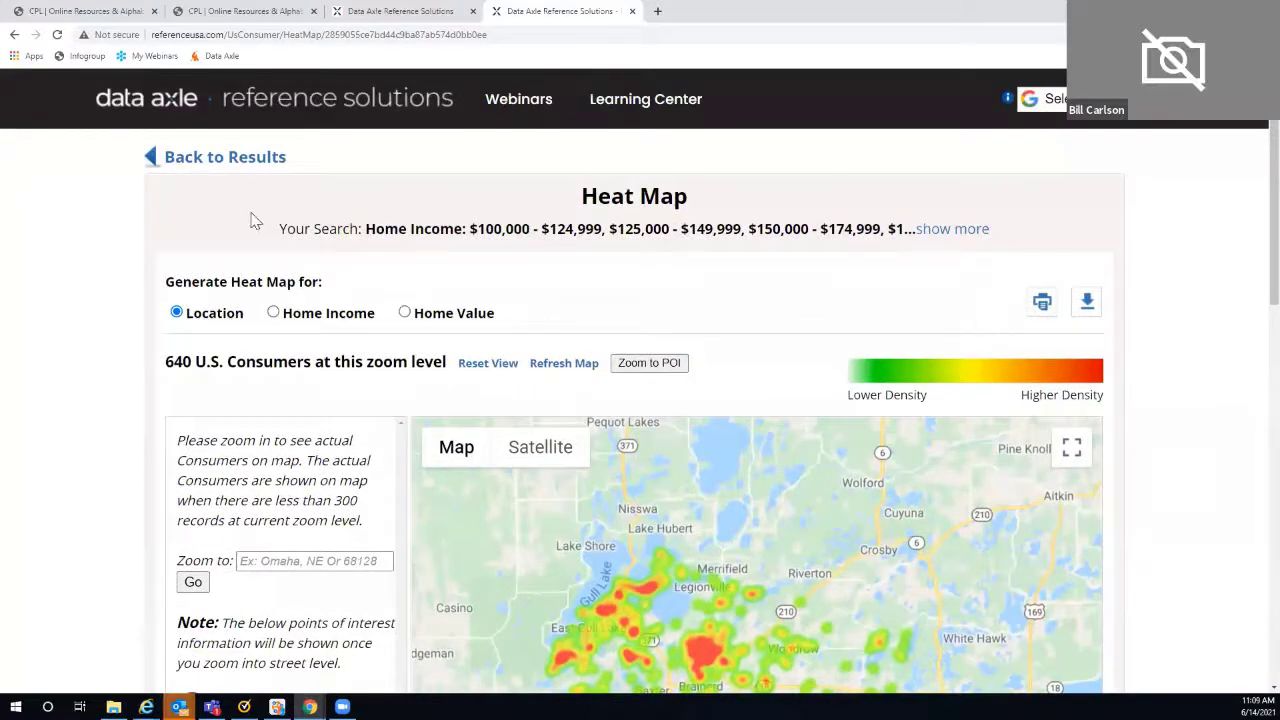
{"action": "left_click", "coordinate": [229, 163]}
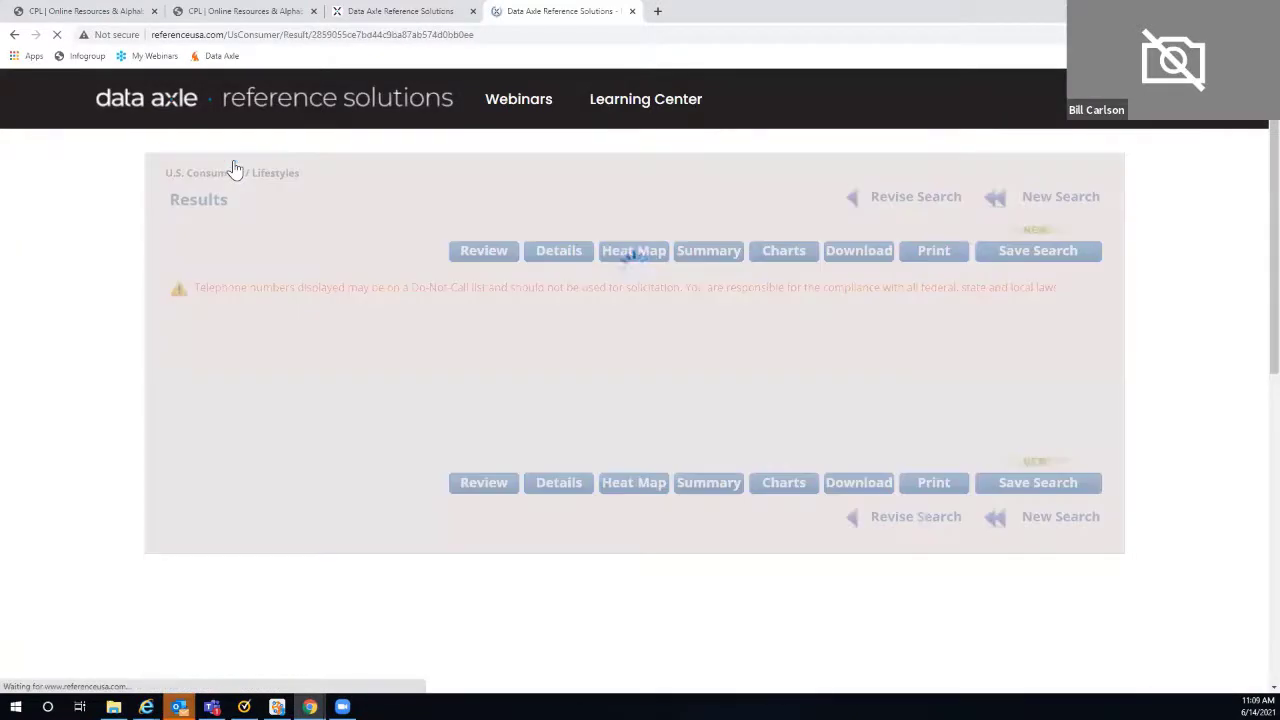
- Select all consumer records on results pages 1 through 4
{"action": "scroll", "coordinate": [434, 280], "scroll_direction": "down", "scroll_amount": 2}
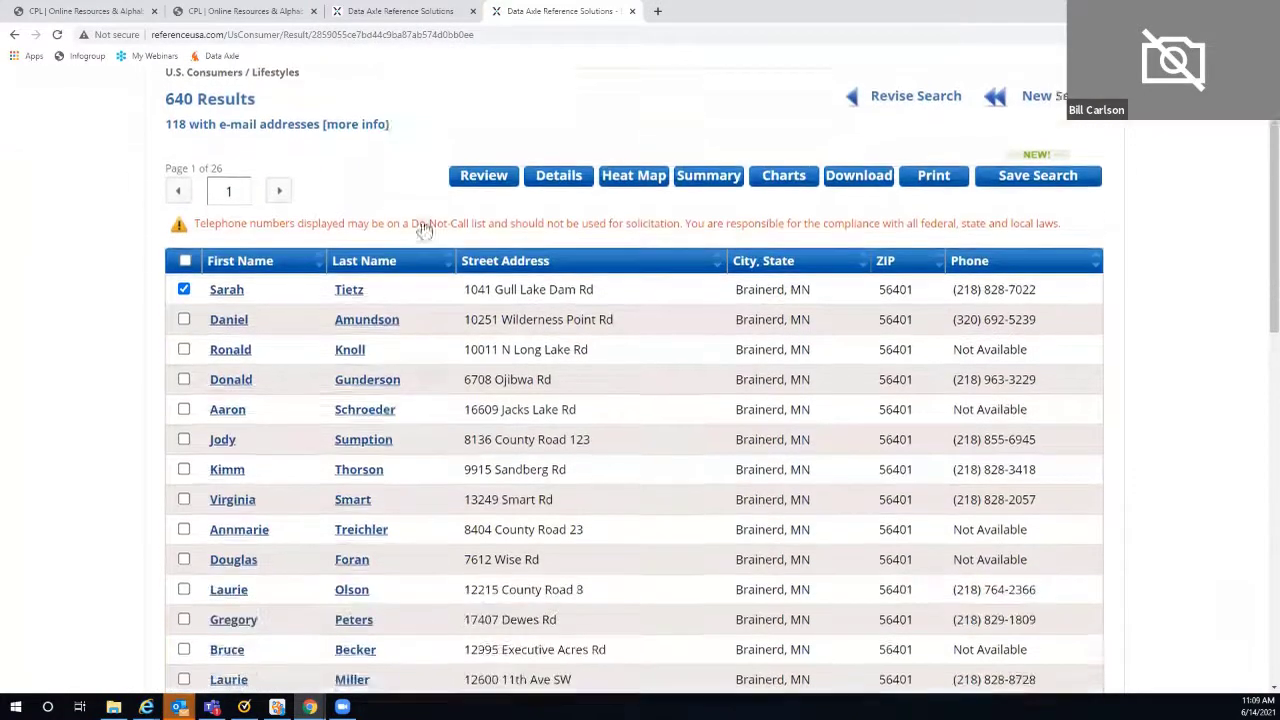
{"action": "left_click", "coordinate": [185, 229]}
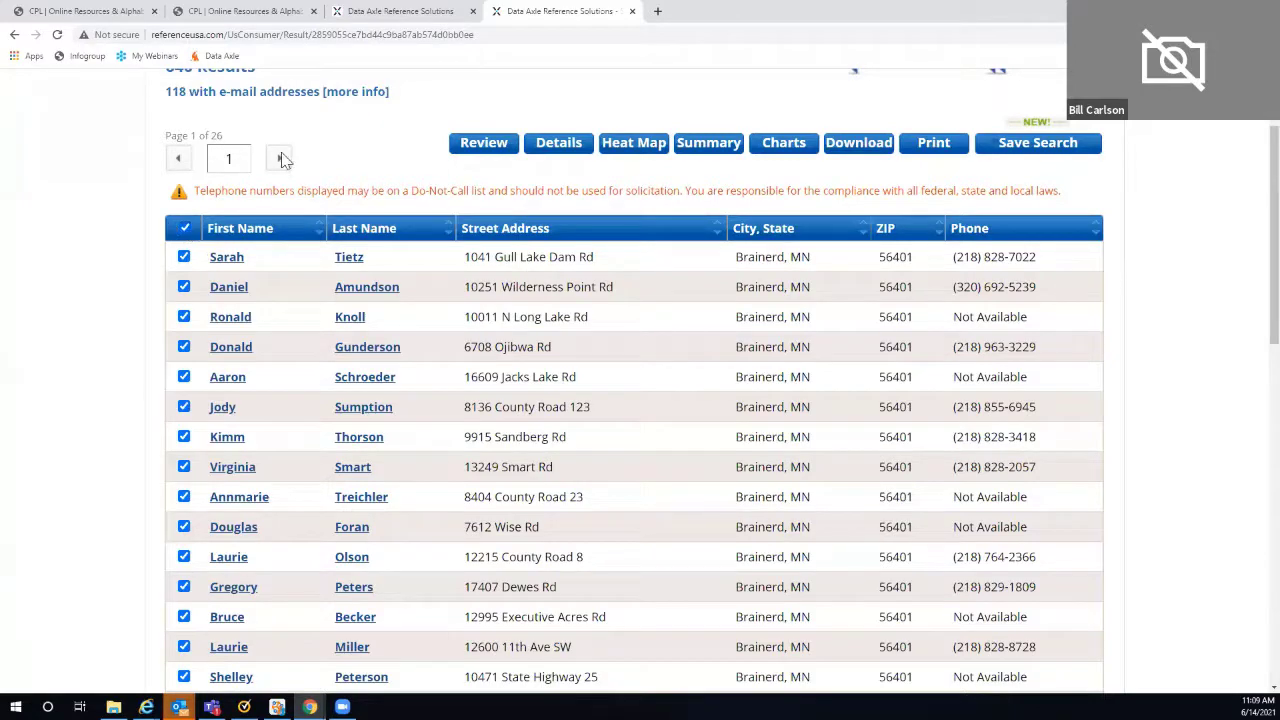
{"action": "scroll", "coordinate": [481, 428], "scroll_direction": "down", "scroll_amount": 1}
{"action": "scroll", "coordinate": [481, 428], "scroll_direction": "down", "scroll_amount": 7}
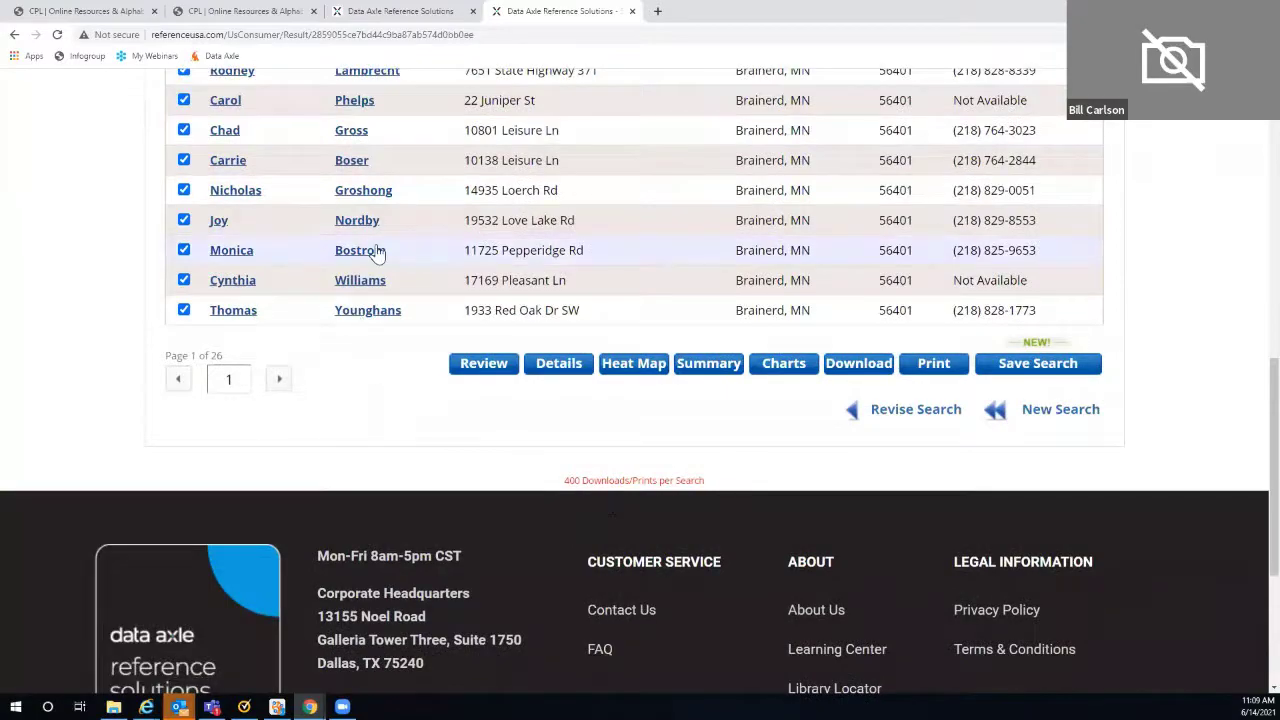
{"action": "scroll", "coordinate": [374, 251], "scroll_direction": "up", "scroll_amount": 7}
{"action": "scroll", "coordinate": [290, 235], "scroll_direction": "up", "scroll_amount": 3}
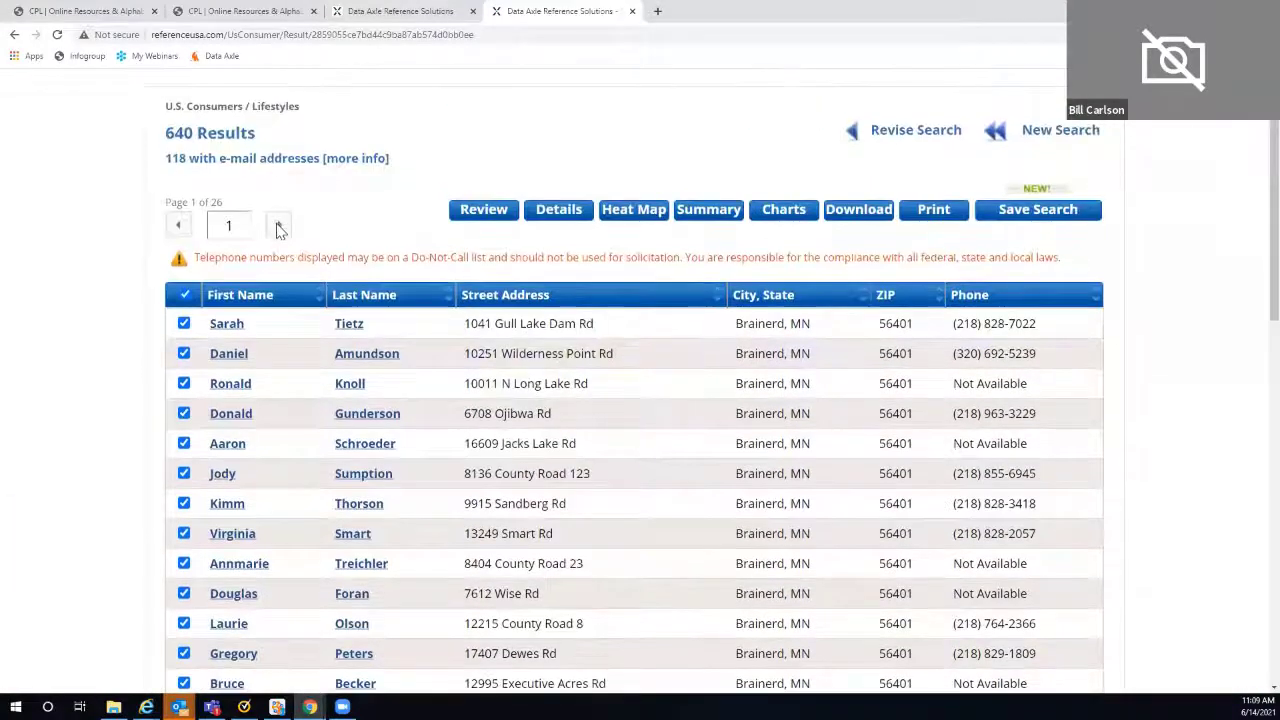
{"action": "left_click", "coordinate": [280, 226]}
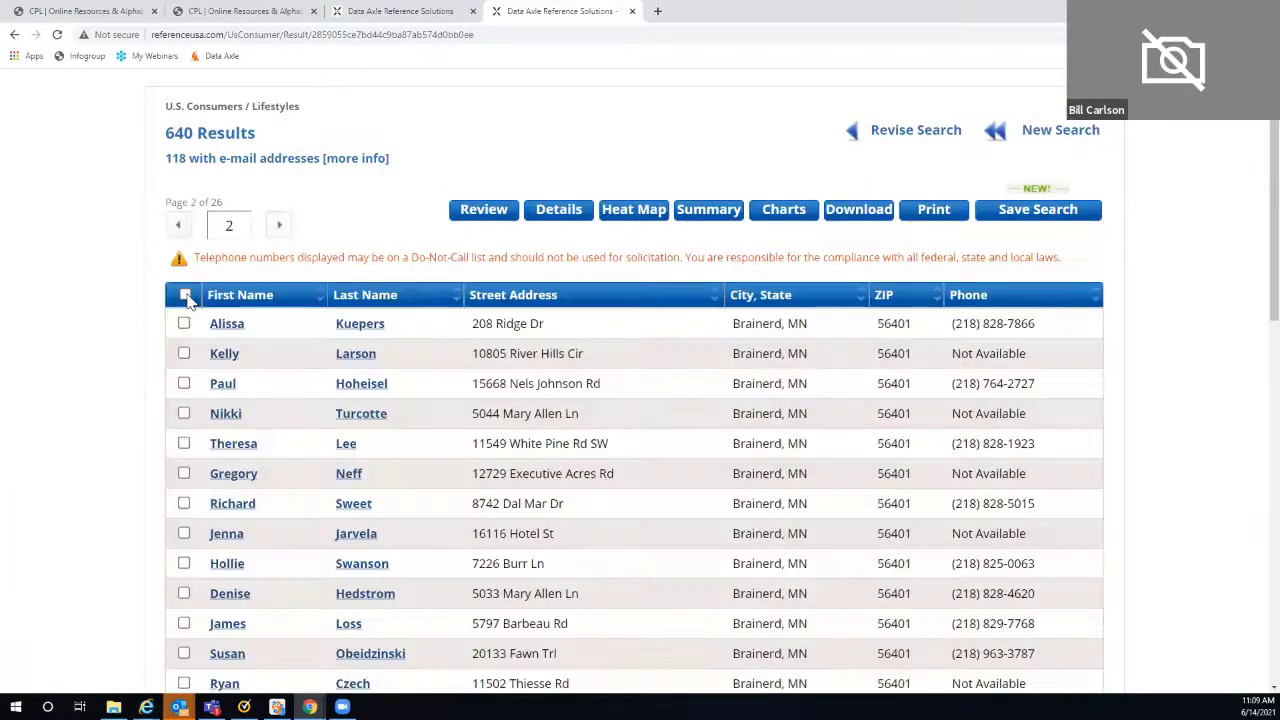
{"action": "left_click", "coordinate": [186, 296]}
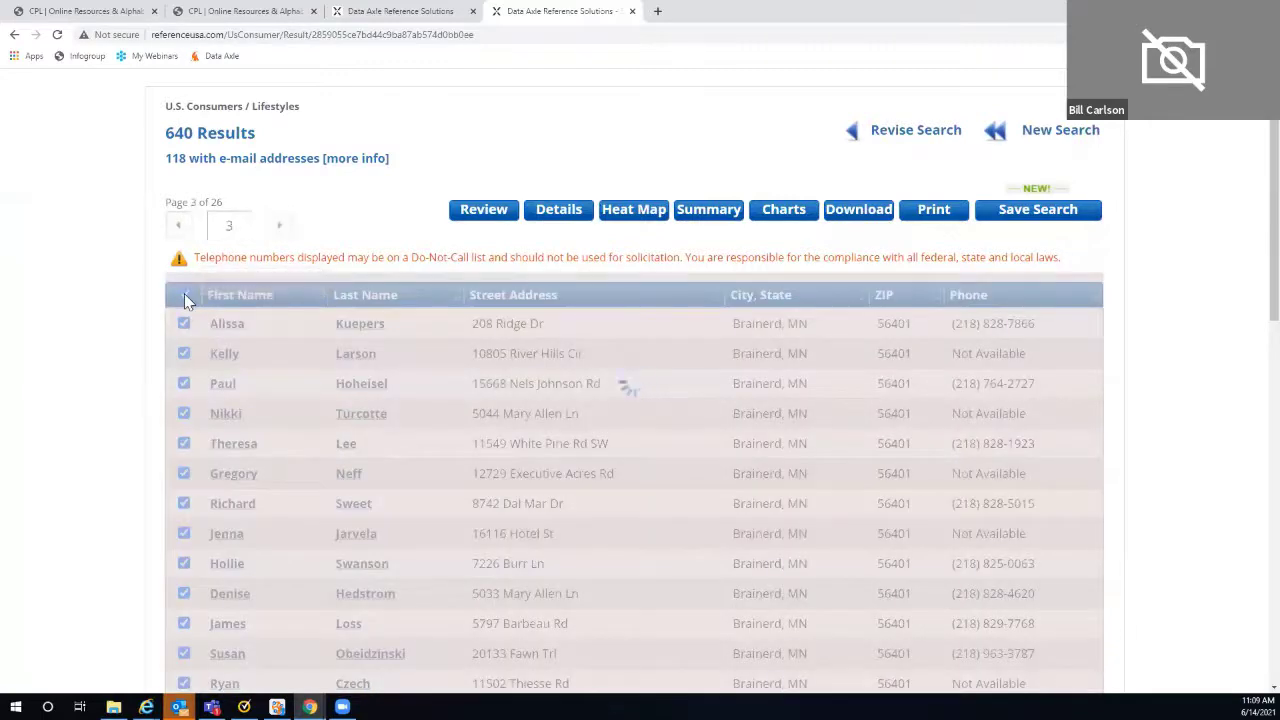
{"action": "left_click", "coordinate": [186, 298]}
{"action": "left_click", "coordinate": [280, 226]}
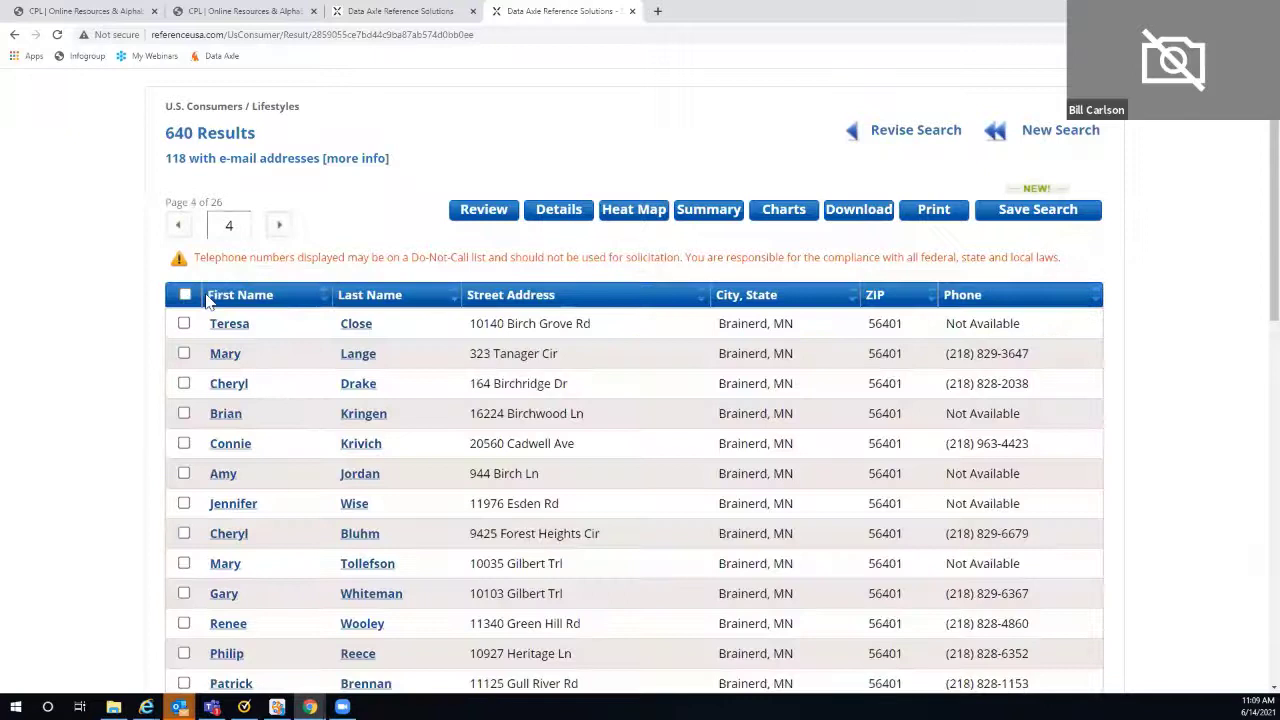
{"action": "left_click", "coordinate": [186, 296]}
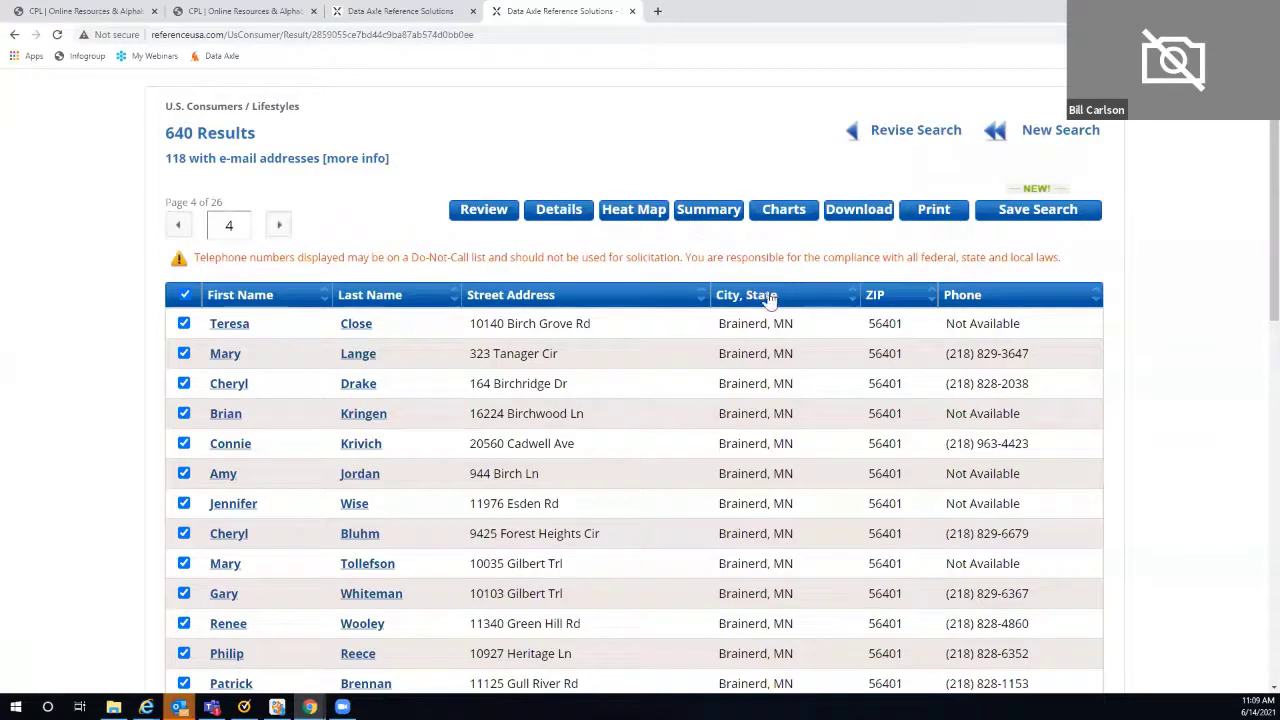
- Return to the list of available databases and open the advanced search of the U.S. New Movers / Homeowners database
{"action": "scroll", "coordinate": [683, 220], "scroll_direction": "up", "scroll_amount": 1}
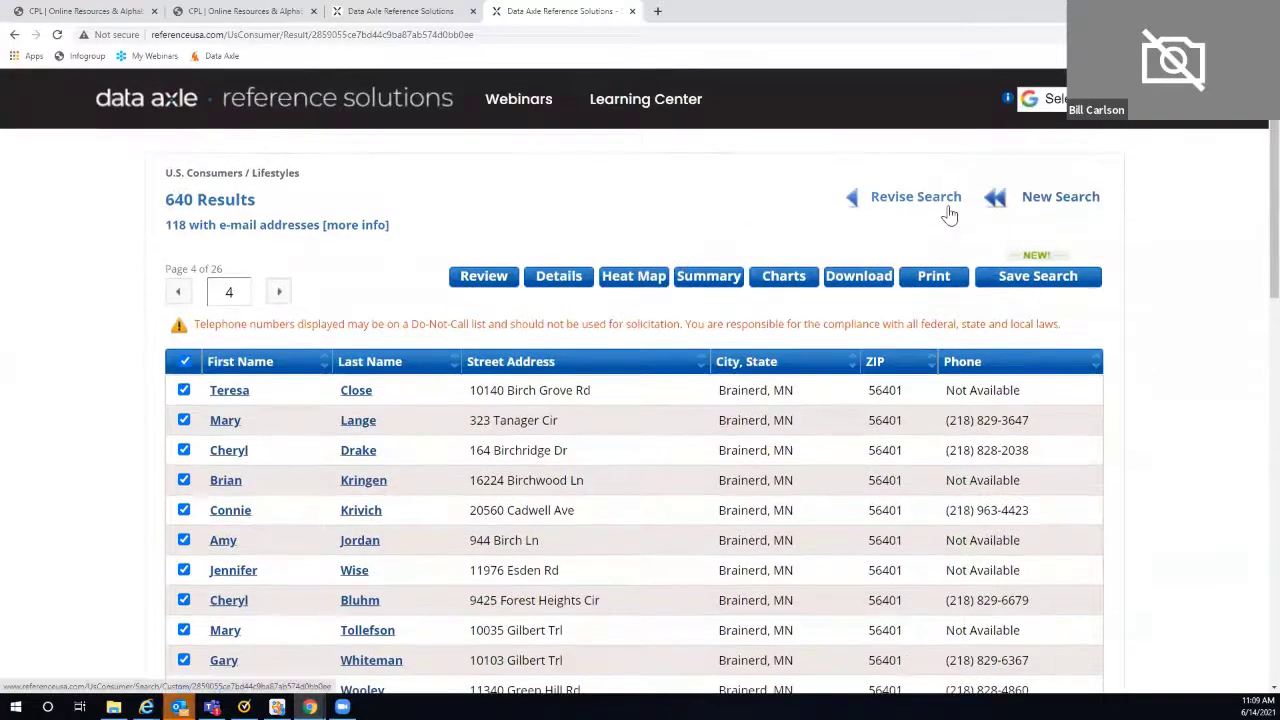
{"action": "left_click", "coordinate": [296, 108]}
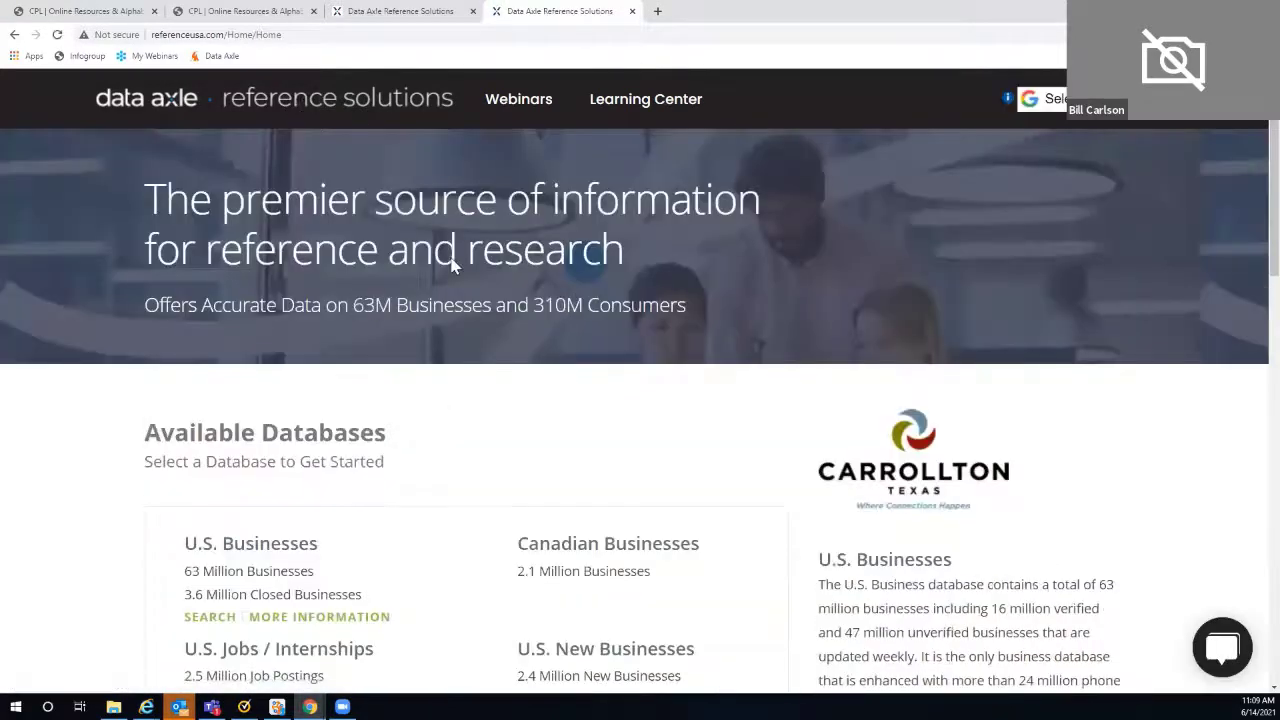
{"action": "scroll", "coordinate": [490, 371], "scroll_direction": "down", "scroll_amount": 5}
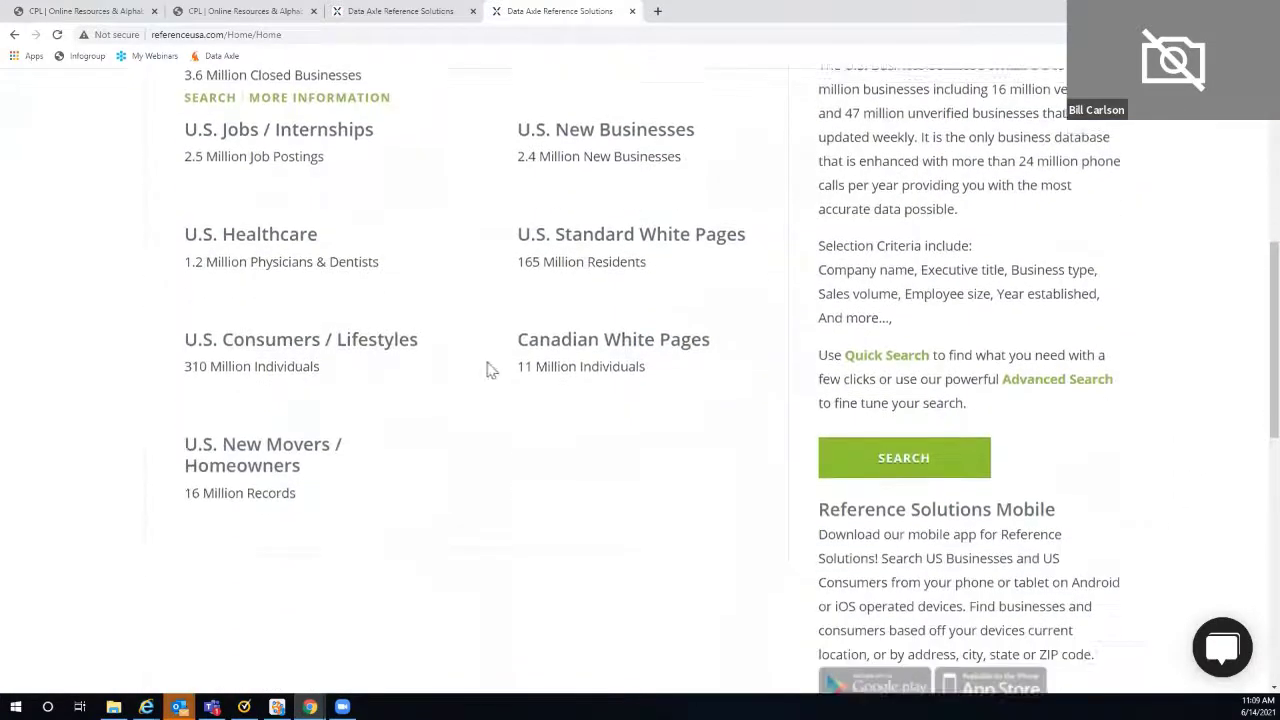
{"action": "mouse_move", "coordinate": [334, 517]}
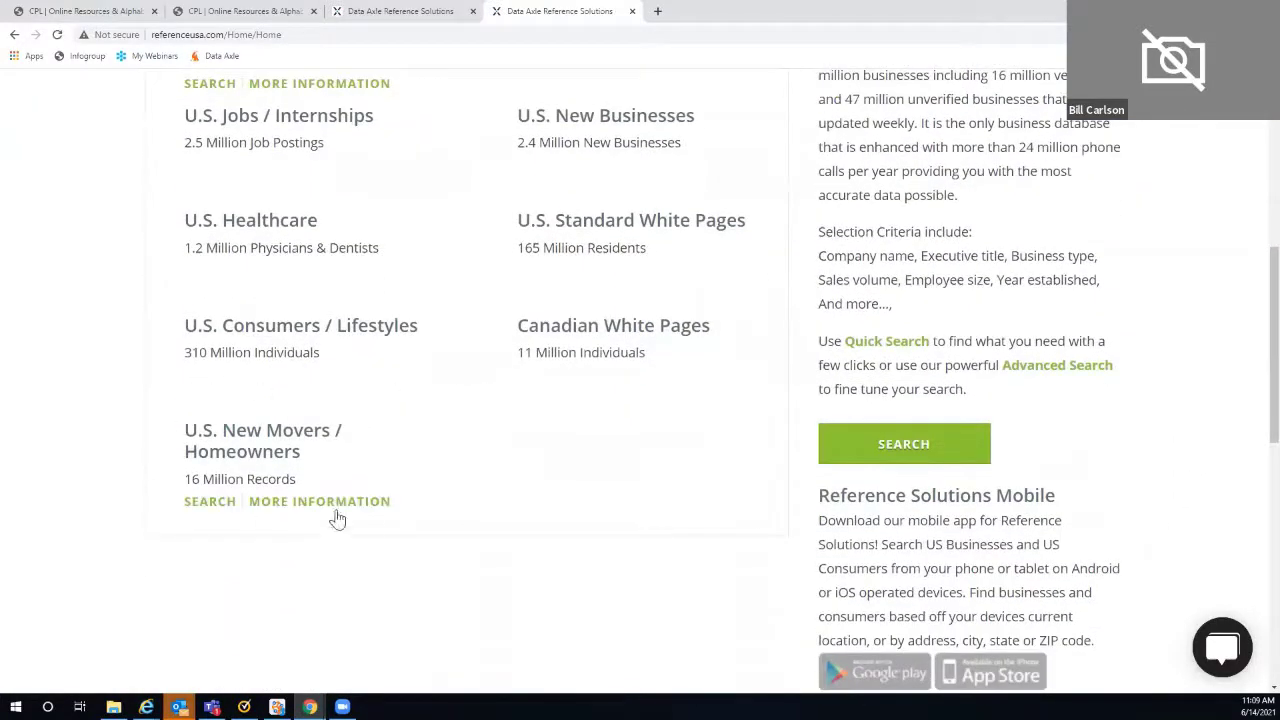
{"action": "left_click", "coordinate": [251, 456]}
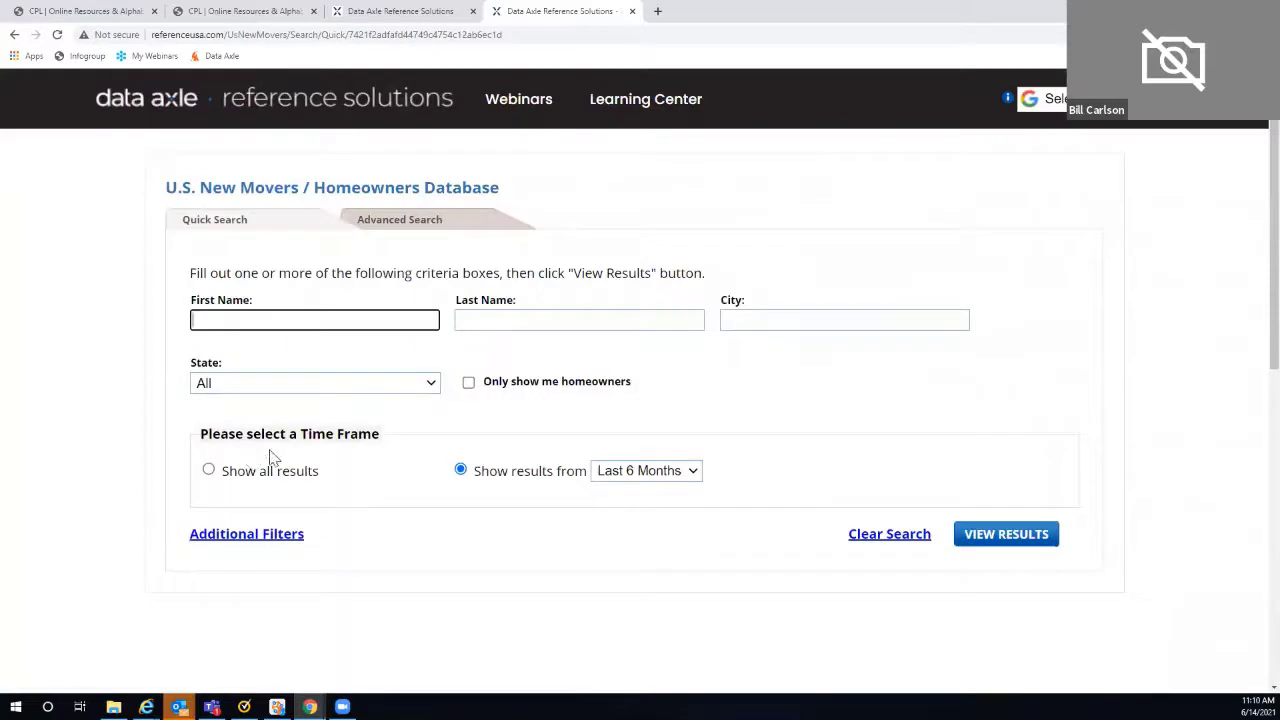
{"action": "left_click", "coordinate": [397, 226]}
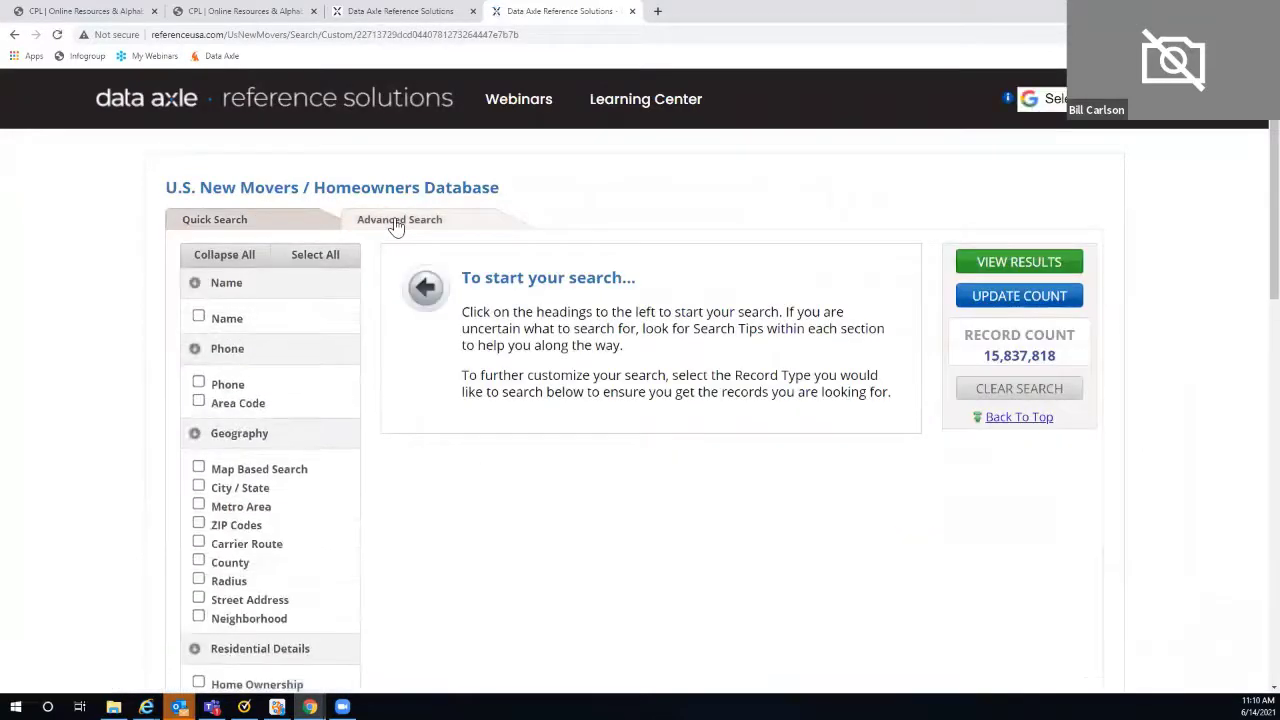
- Add the Move Distance and Time Frame relocation criteria to the new movers search
{"action": "scroll", "coordinate": [366, 249], "scroll_direction": "down", "scroll_amount": 3}
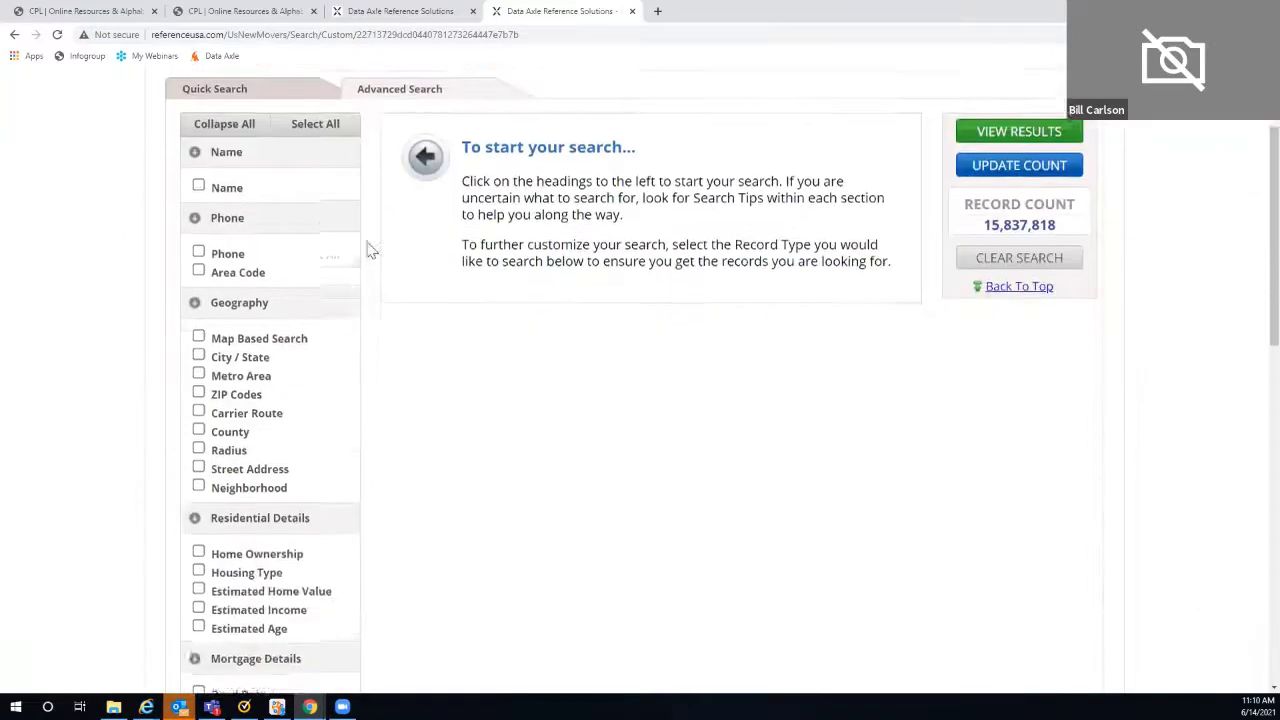
{"action": "scroll", "coordinate": [366, 249], "scroll_direction": "down", "scroll_amount": 5}
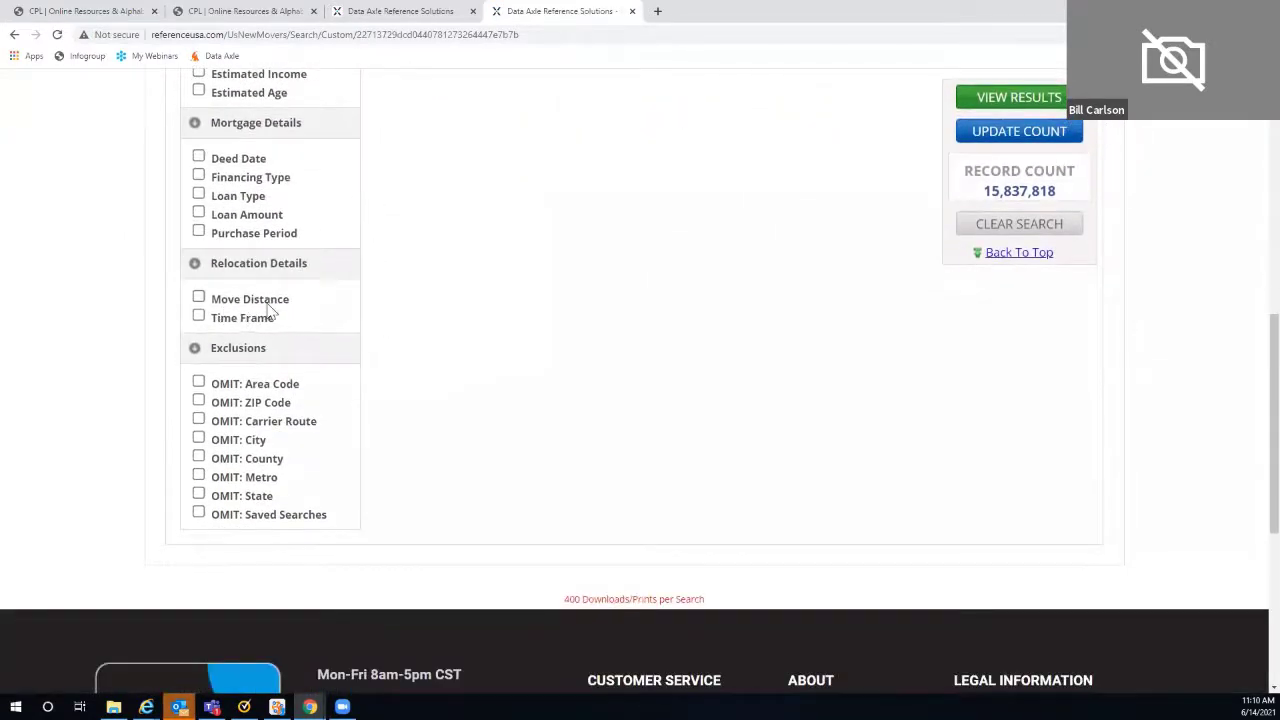
{"action": "left_click", "coordinate": [199, 298]}
{"action": "left_click", "coordinate": [199, 317]}
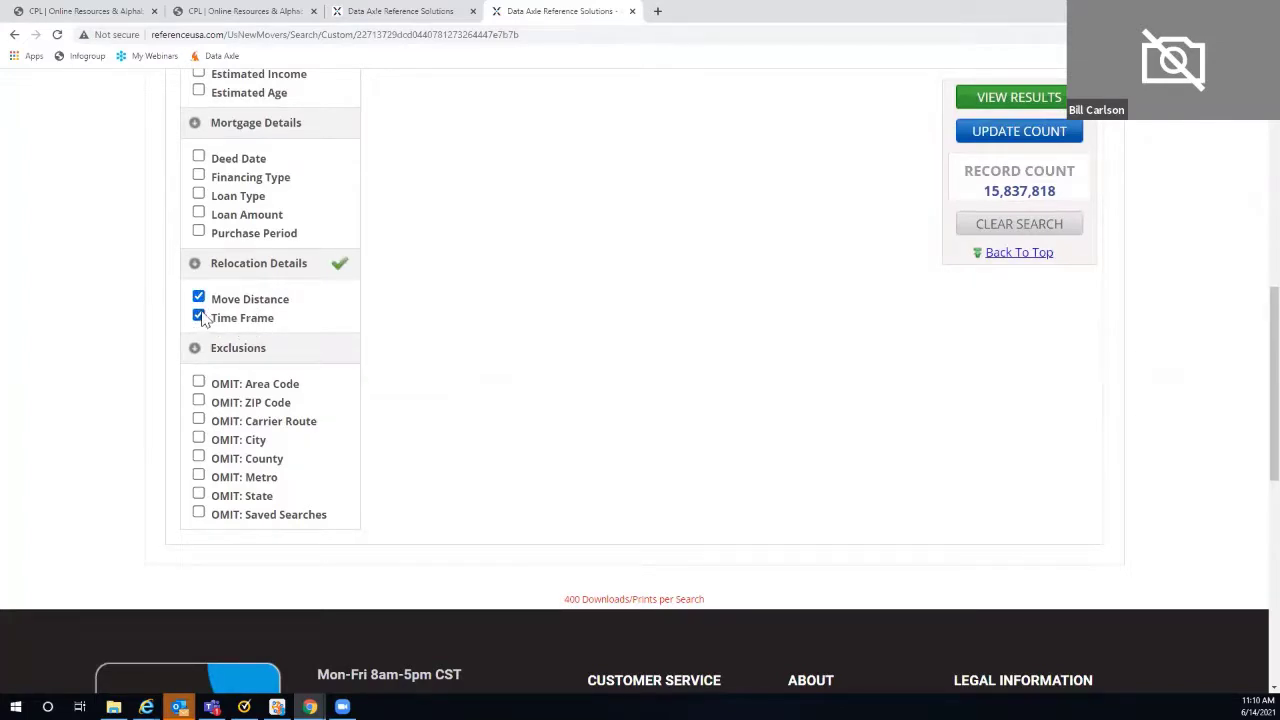
- Set the new movers' move distance range from 50 to 2550 miles
{"action": "scroll", "coordinate": [514, 349], "scroll_direction": "up", "scroll_amount": 5}
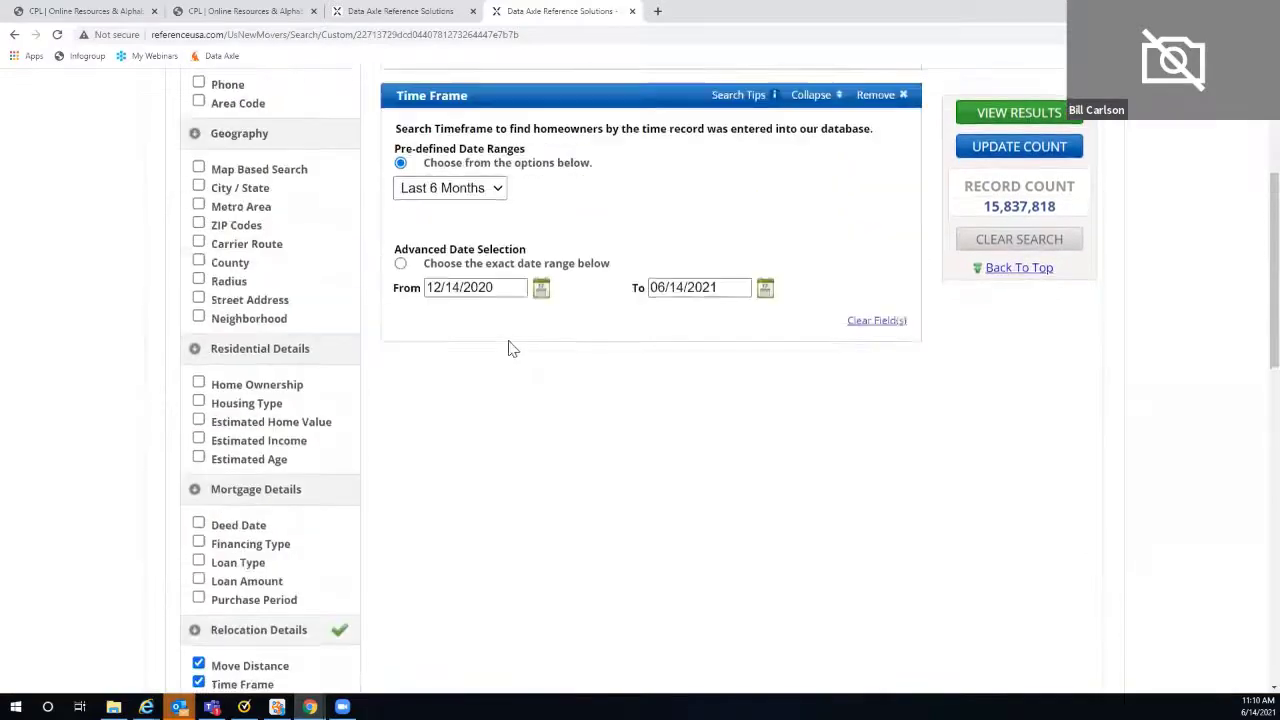
{"action": "scroll", "coordinate": [514, 349], "scroll_direction": "up", "scroll_amount": 3}
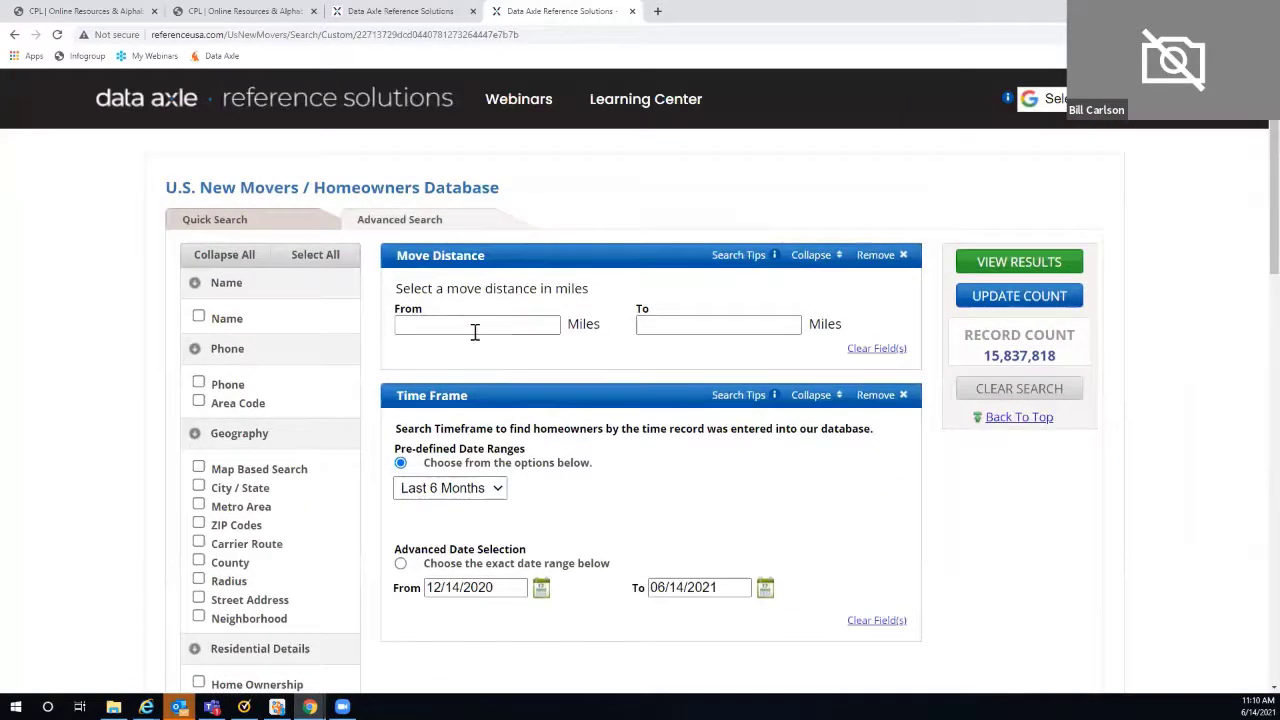
{"action": "left_click", "coordinate": [400, 325]}
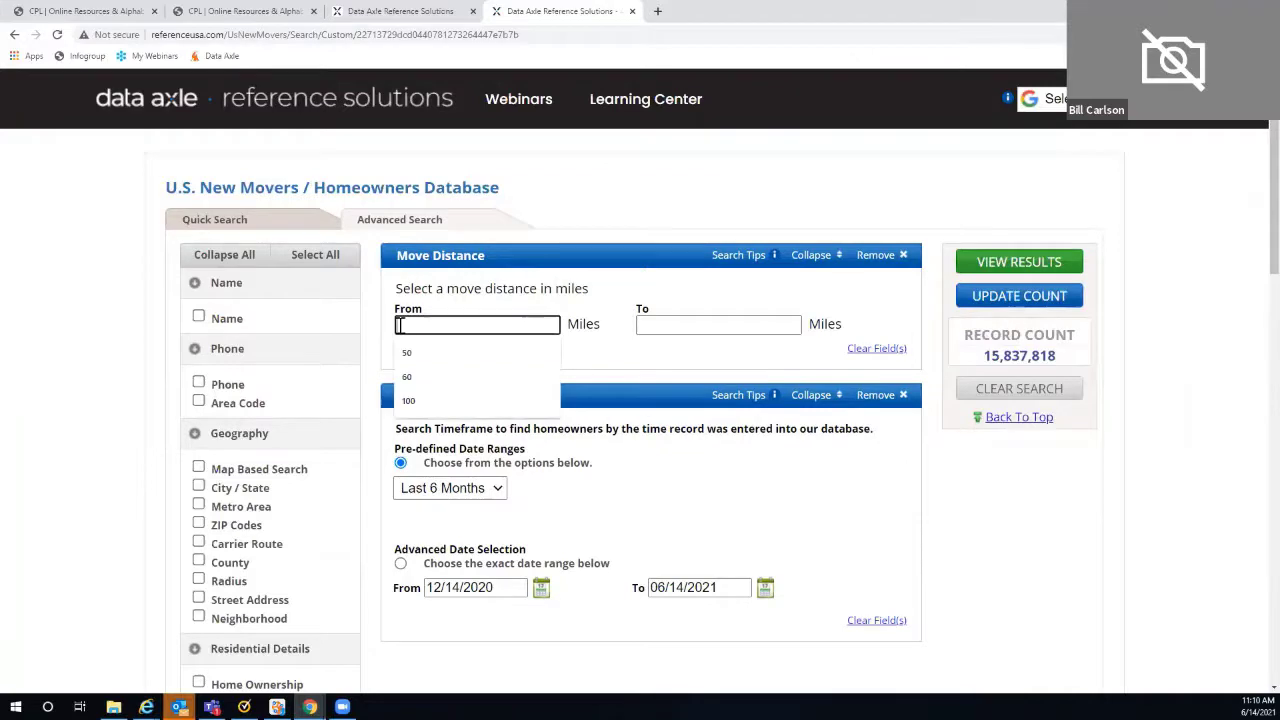
{"action": "left_click", "coordinate": [407, 354]}
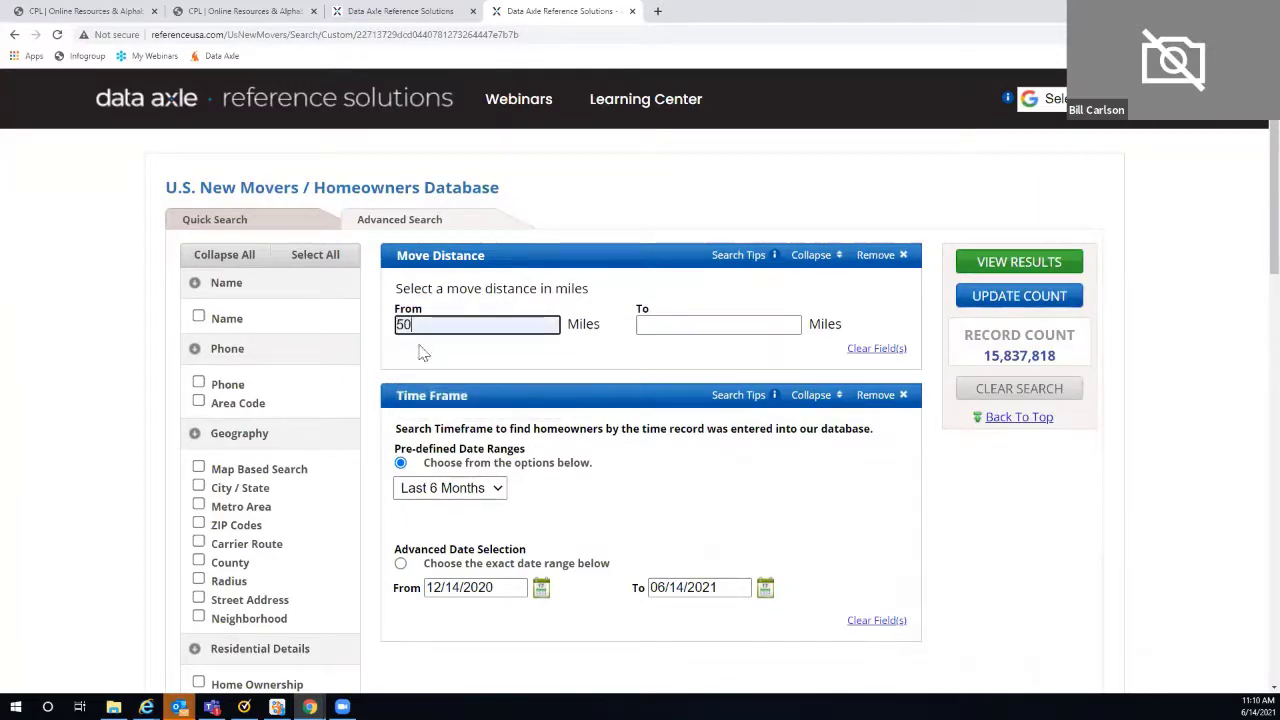
{"action": "left_click", "coordinate": [642, 326]}
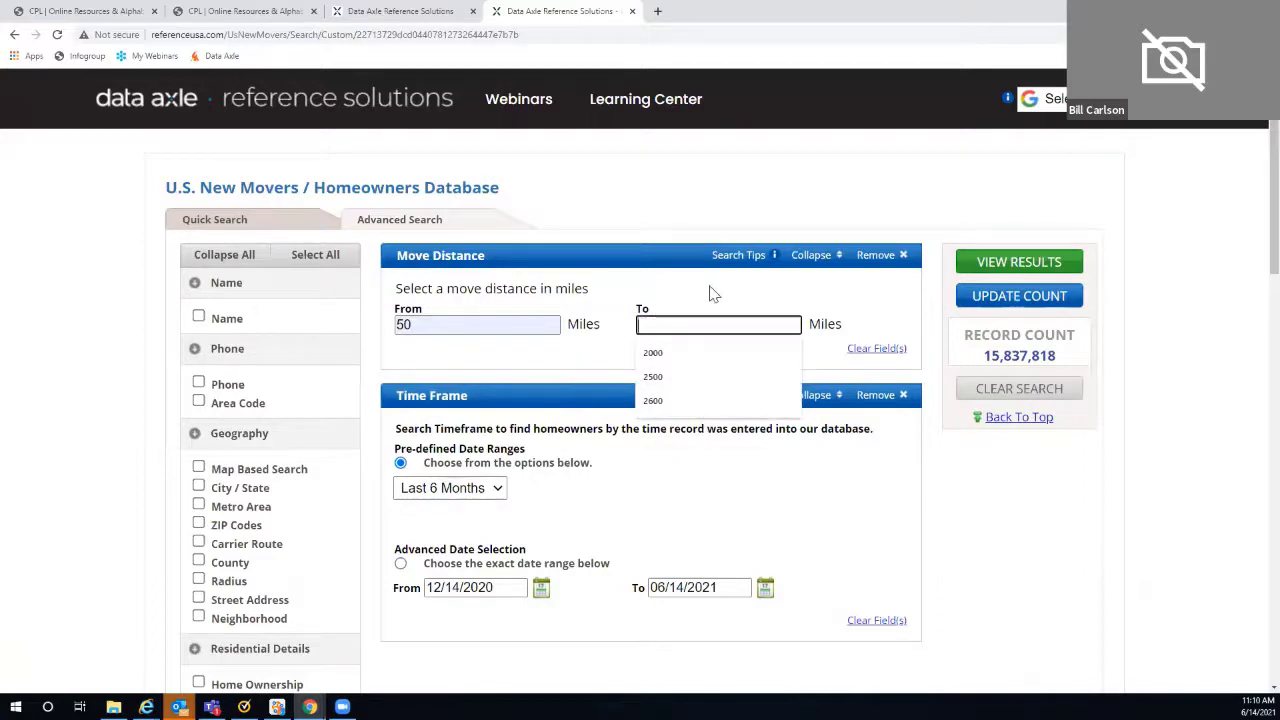
{"action": "type", "text": "2550"}
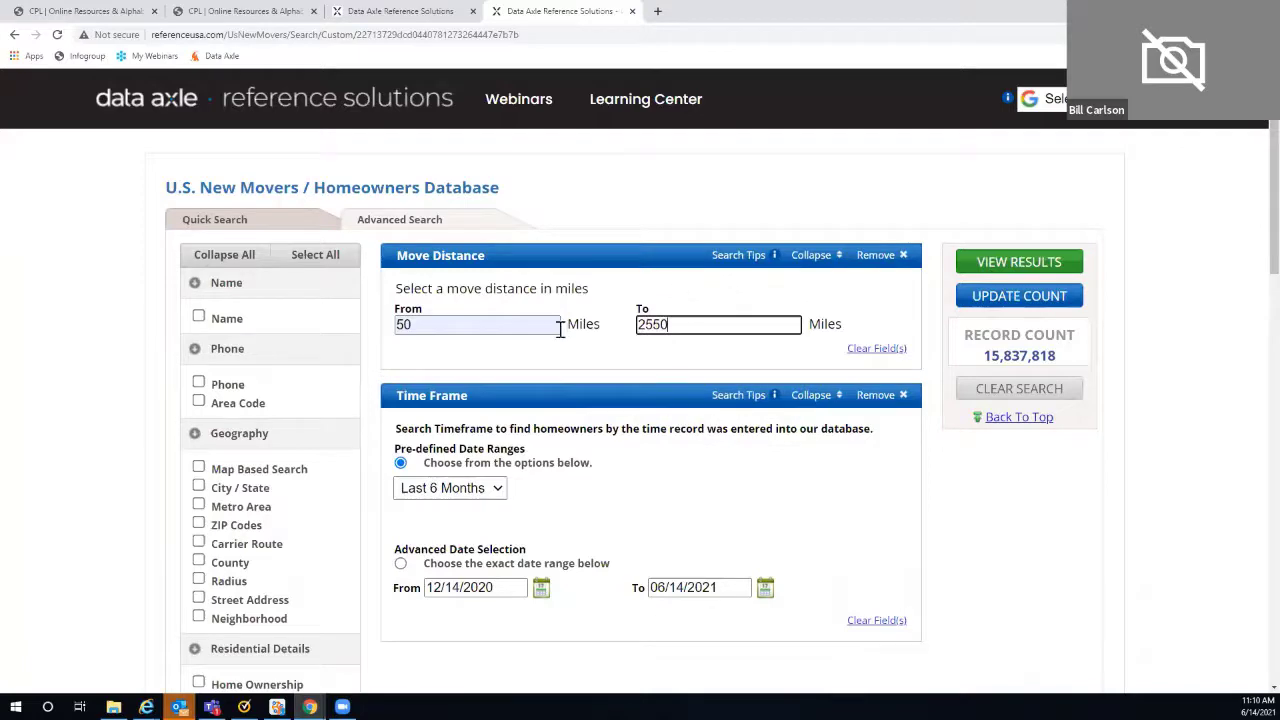
- Set the search time frame to the predefined Last 3 Months range
{"action": "scroll", "coordinate": [480, 322], "scroll_direction": "down", "scroll_amount": 2}
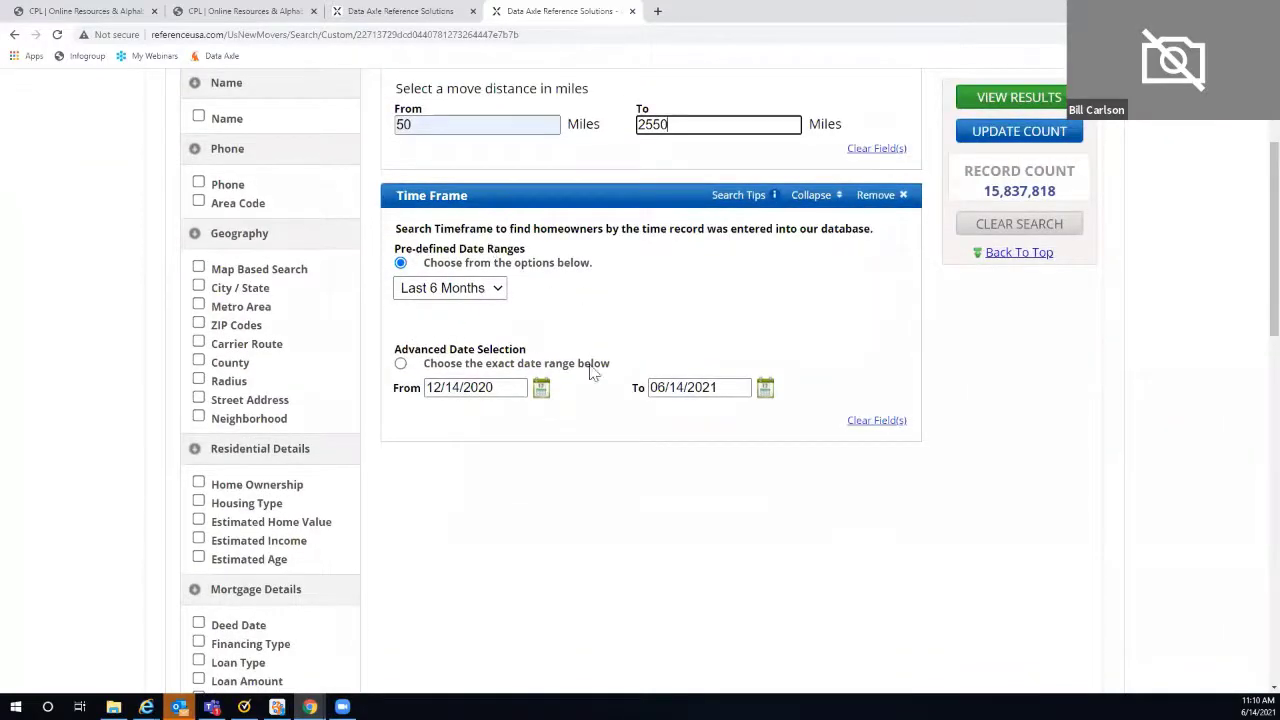
{"action": "left_click", "coordinate": [498, 290]}
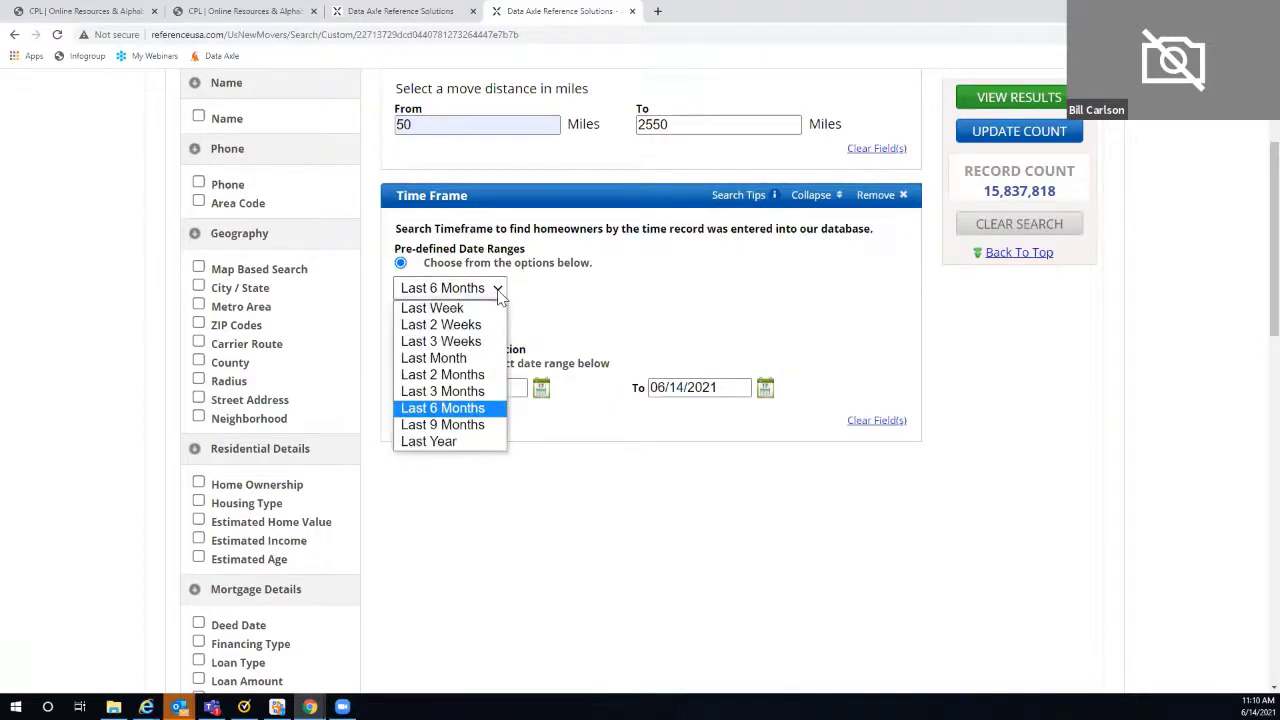
{"action": "left_click", "coordinate": [461, 397]}
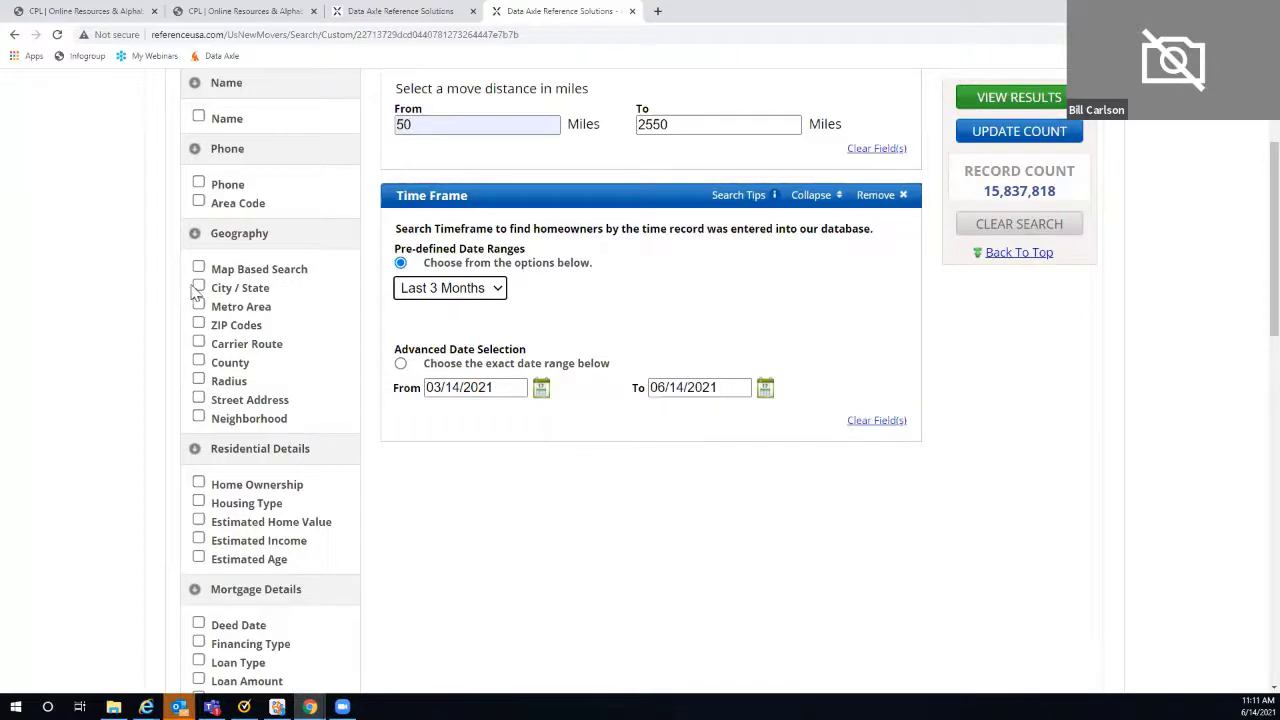
- Add the County criterion, choose Hennepin in Minnesota by filtering on "He", and update the record count
{"action": "left_click", "coordinate": [198, 362]}
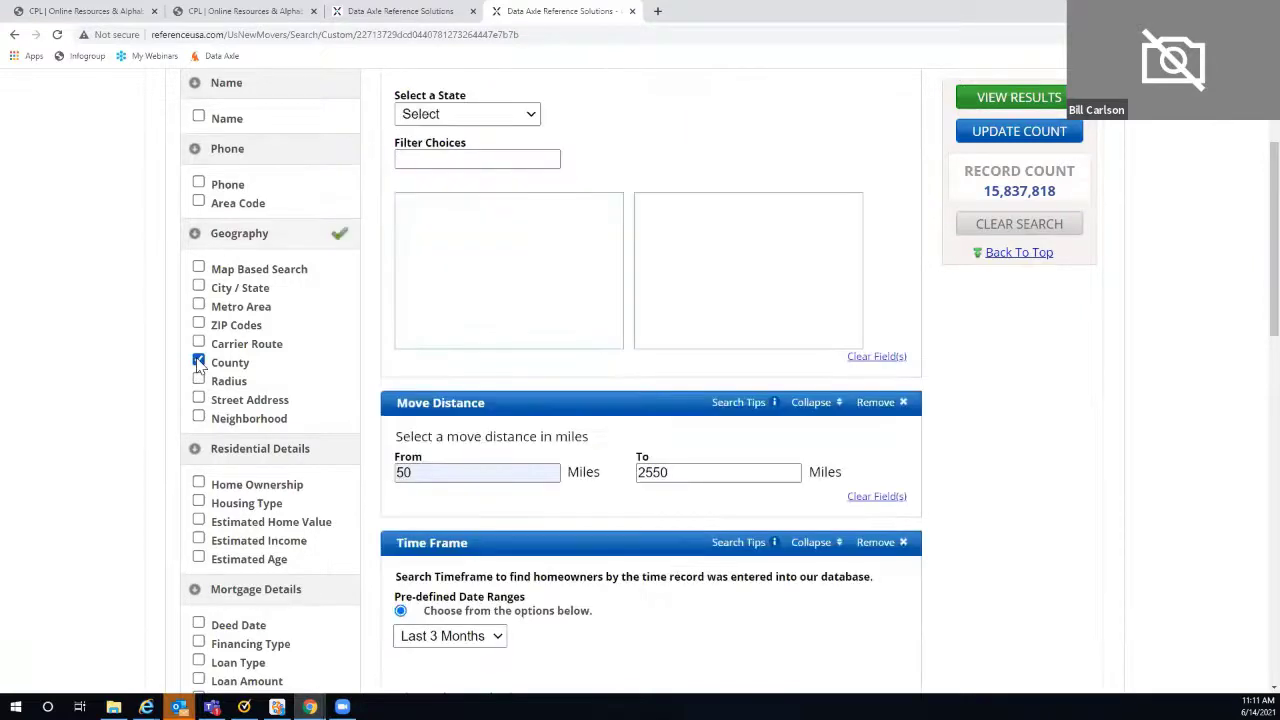
{"action": "left_click", "coordinate": [533, 116]}
{"action": "left_click_drag", "start_coordinate": [532, 173], "coordinate": [532, 232]}
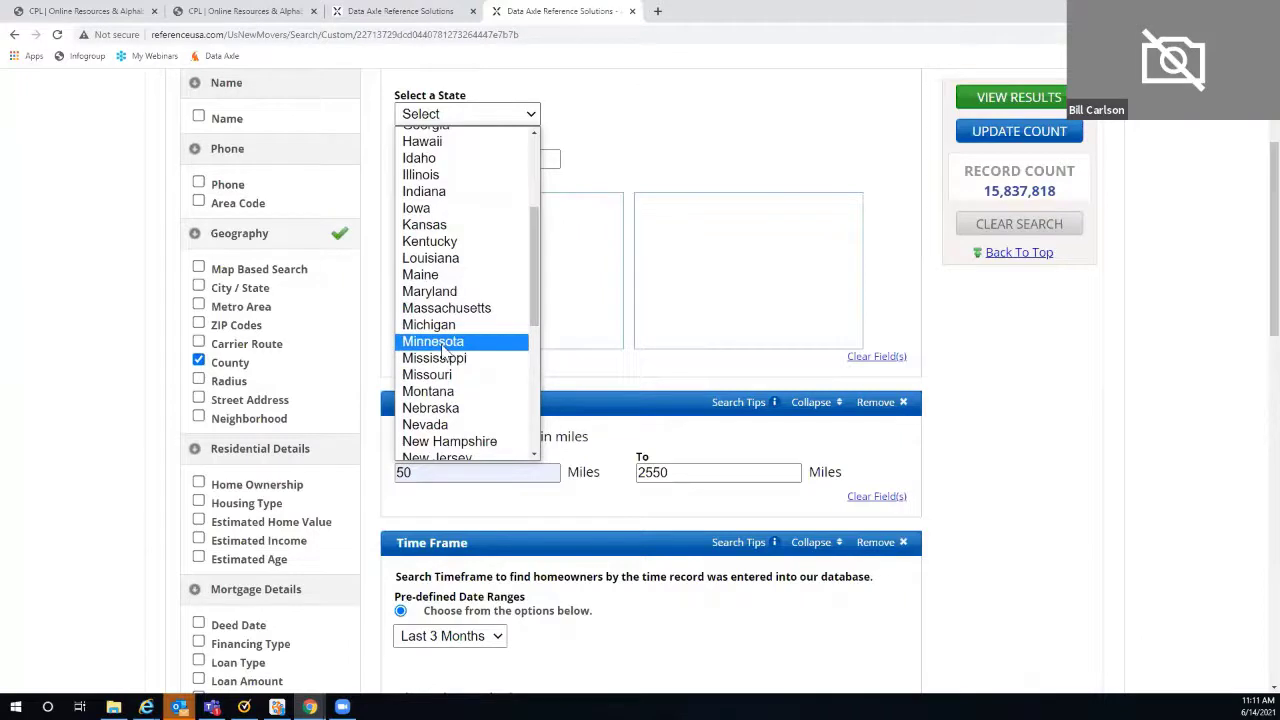
{"action": "left_click", "coordinate": [442, 347]}
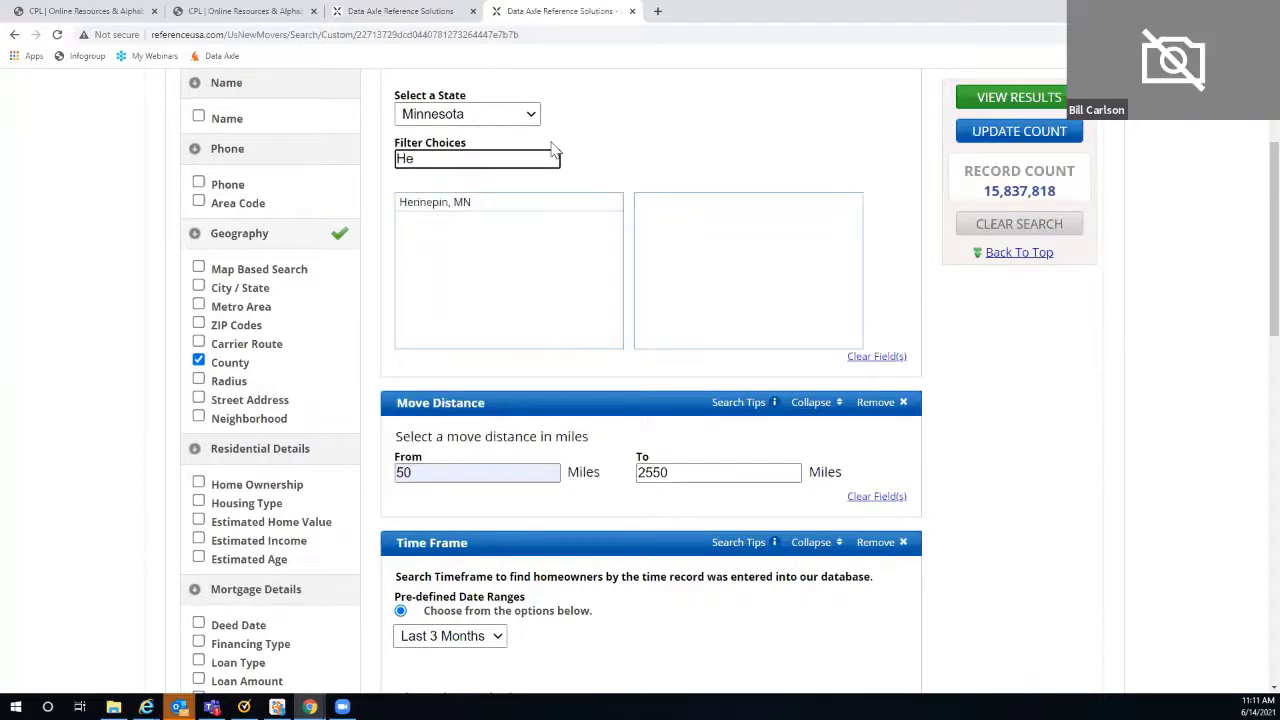
{"action": "left_click", "coordinate": [420, 207]}
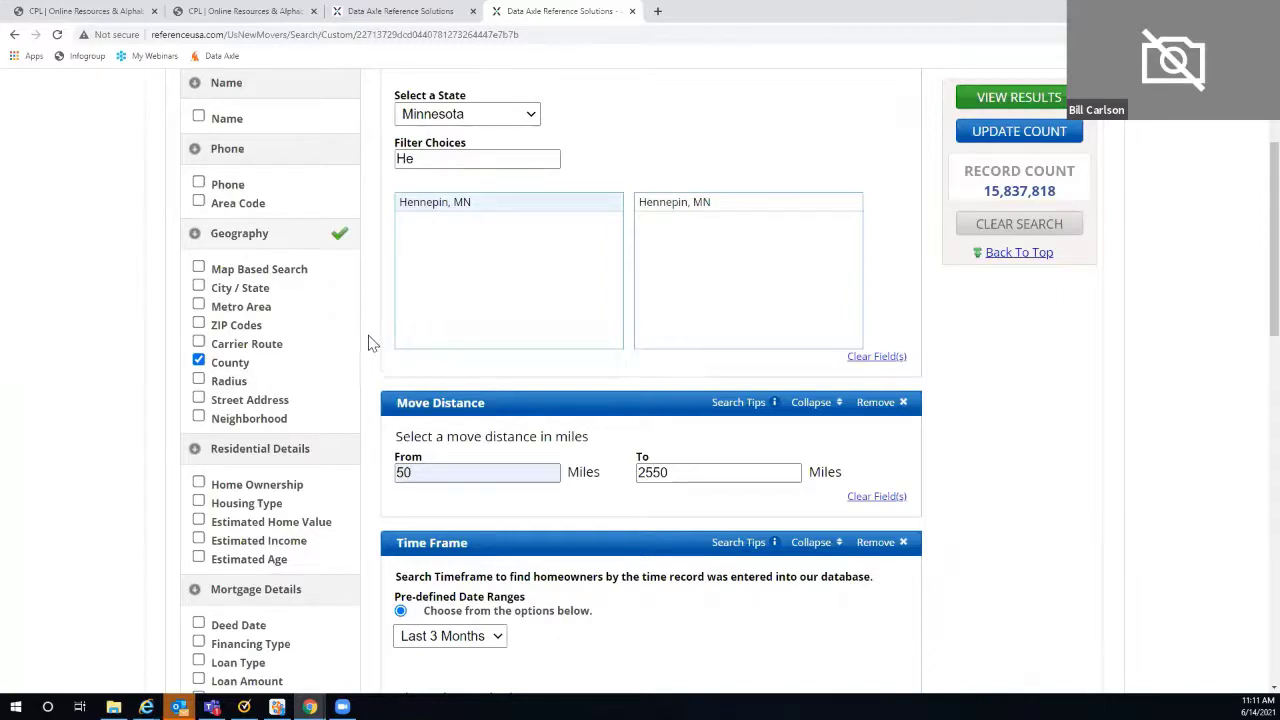
{"action": "scroll", "coordinate": [368, 343], "scroll_direction": "down", "scroll_amount": 2}
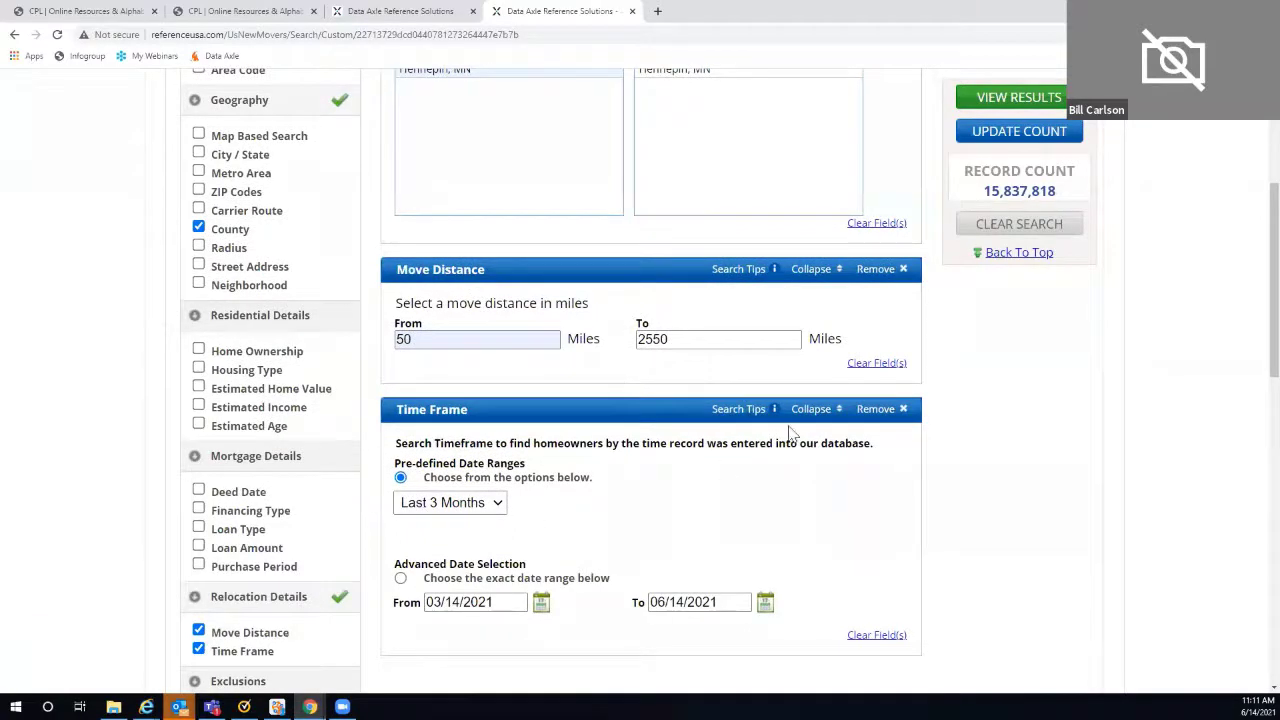
{"action": "left_click", "coordinate": [1019, 135]}
- Add the Estimated Income criterion with the four ranges from $90,000 - $99,999 through $150,000 - $174,999, and update the record count
{"action": "left_click", "coordinate": [198, 406]}
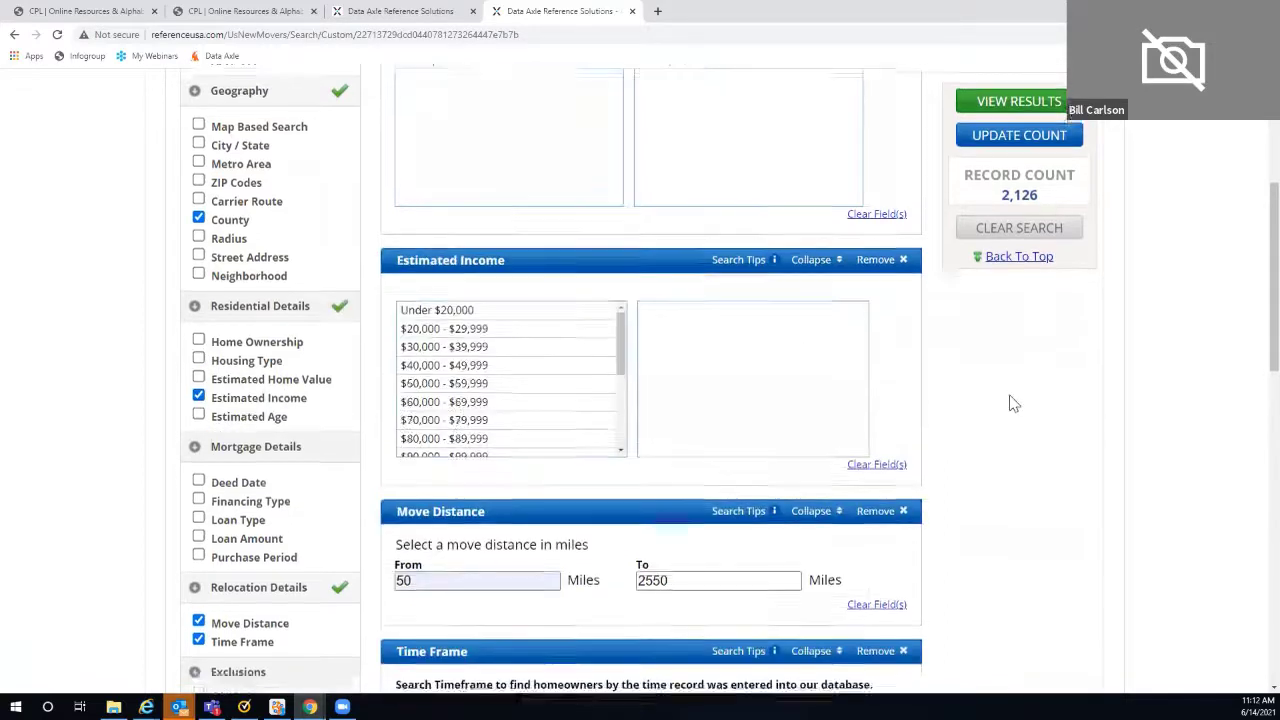
{"action": "scroll", "coordinate": [621, 297], "scroll_direction": "down", "scroll_amount": 2}
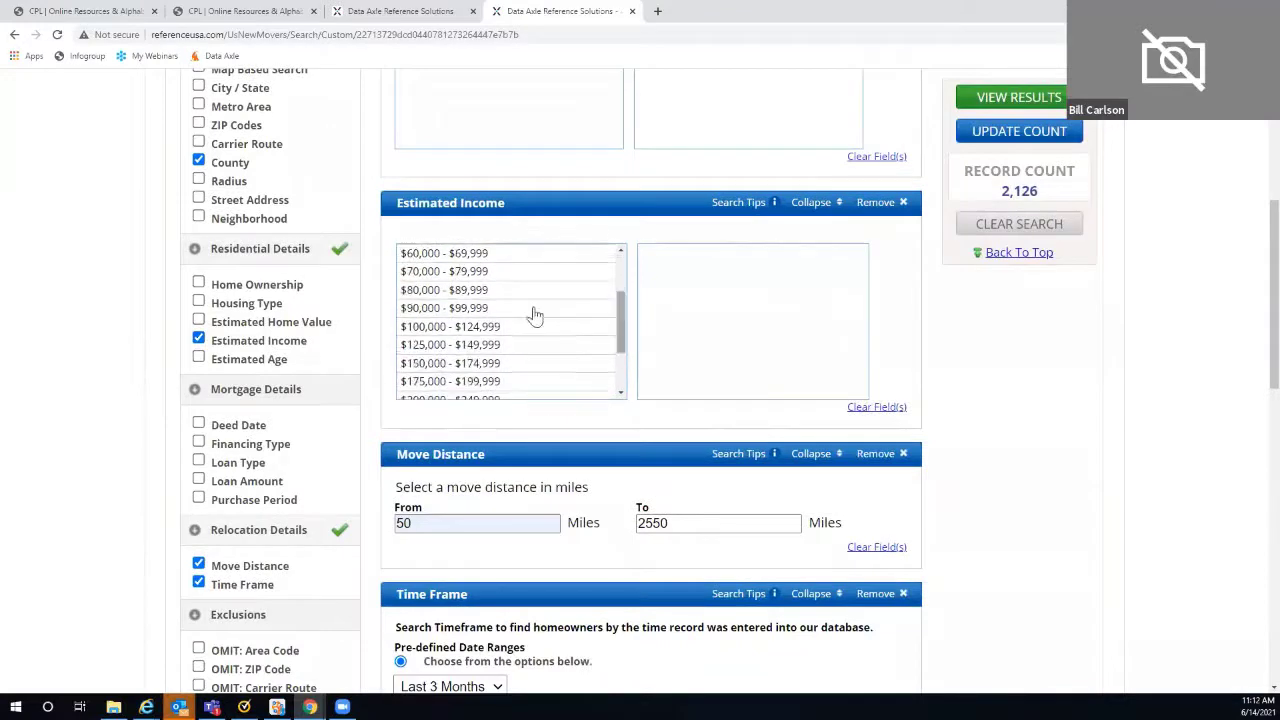
{"action": "left_click", "coordinate": [535, 310]}
{"action": "left_click", "coordinate": [534, 330]}
{"action": "left_click", "coordinate": [553, 346]}
{"action": "left_click", "coordinate": [568, 364]}
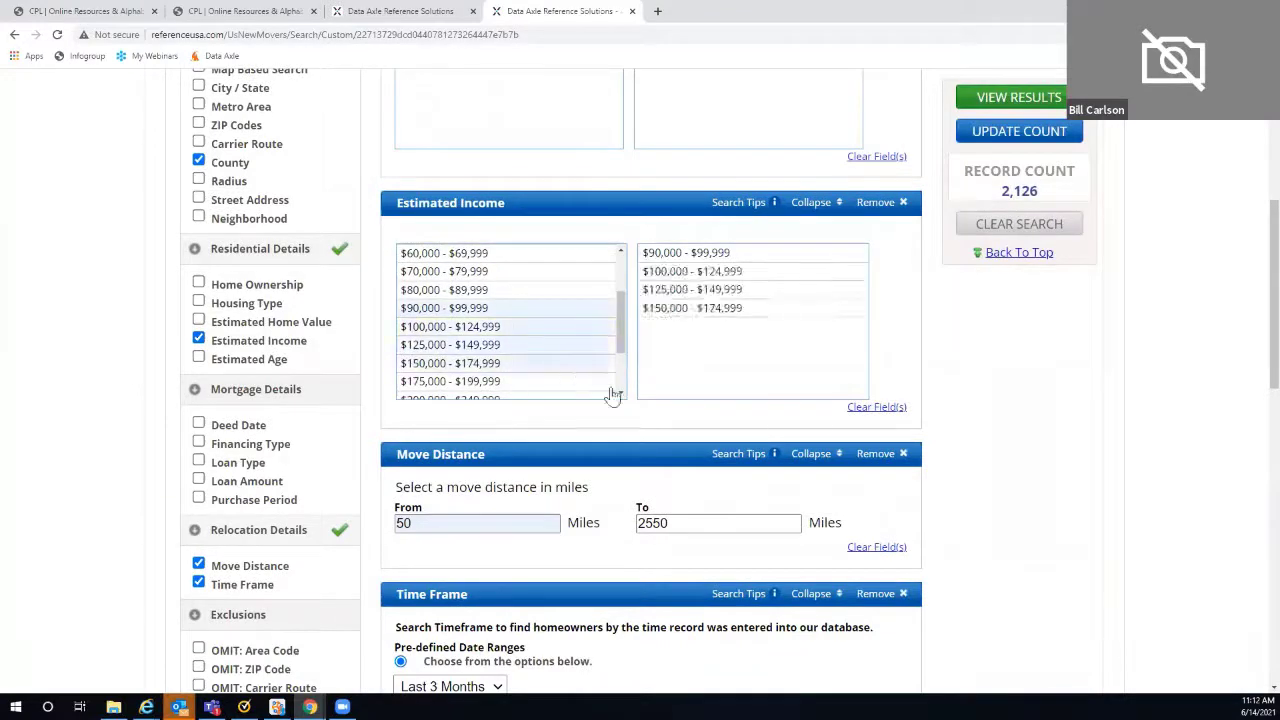
{"action": "left_click", "coordinate": [1010, 138]}
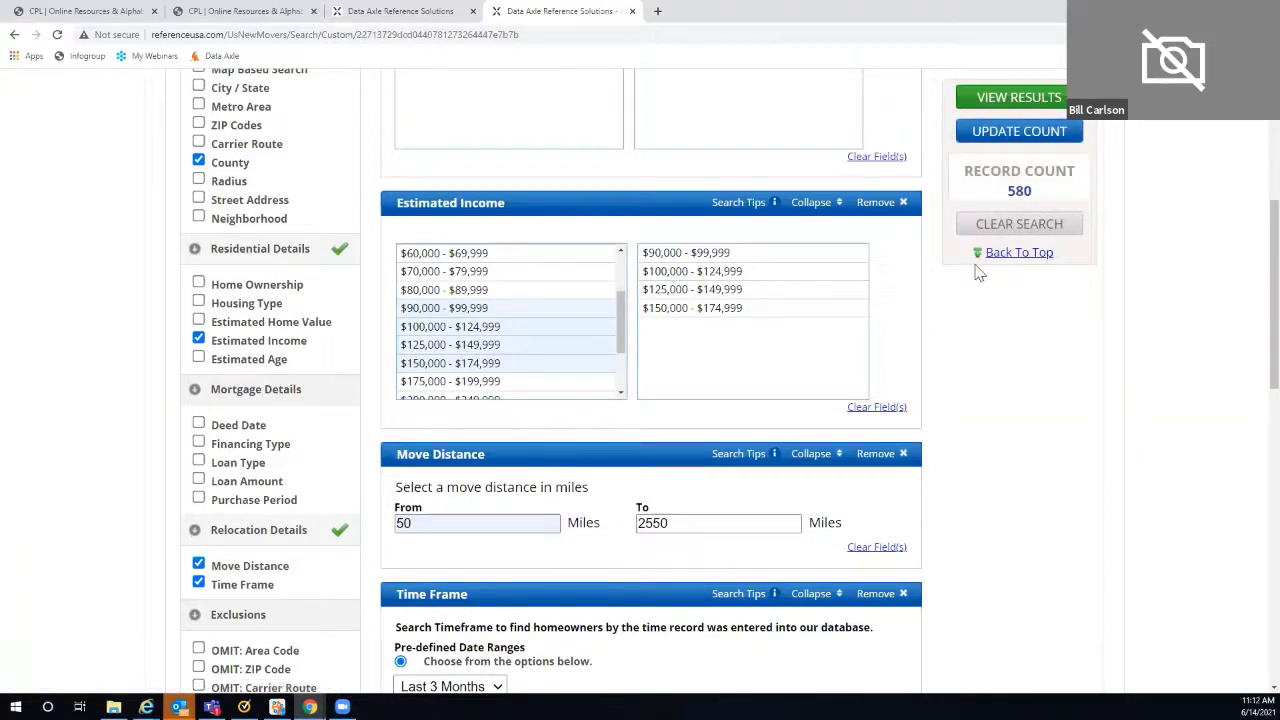
- Add the Home Ownership criterion with Confirmed Homeowner and Probable Homeowner, update the record count, and view the results
{"action": "left_click", "coordinate": [199, 285]}
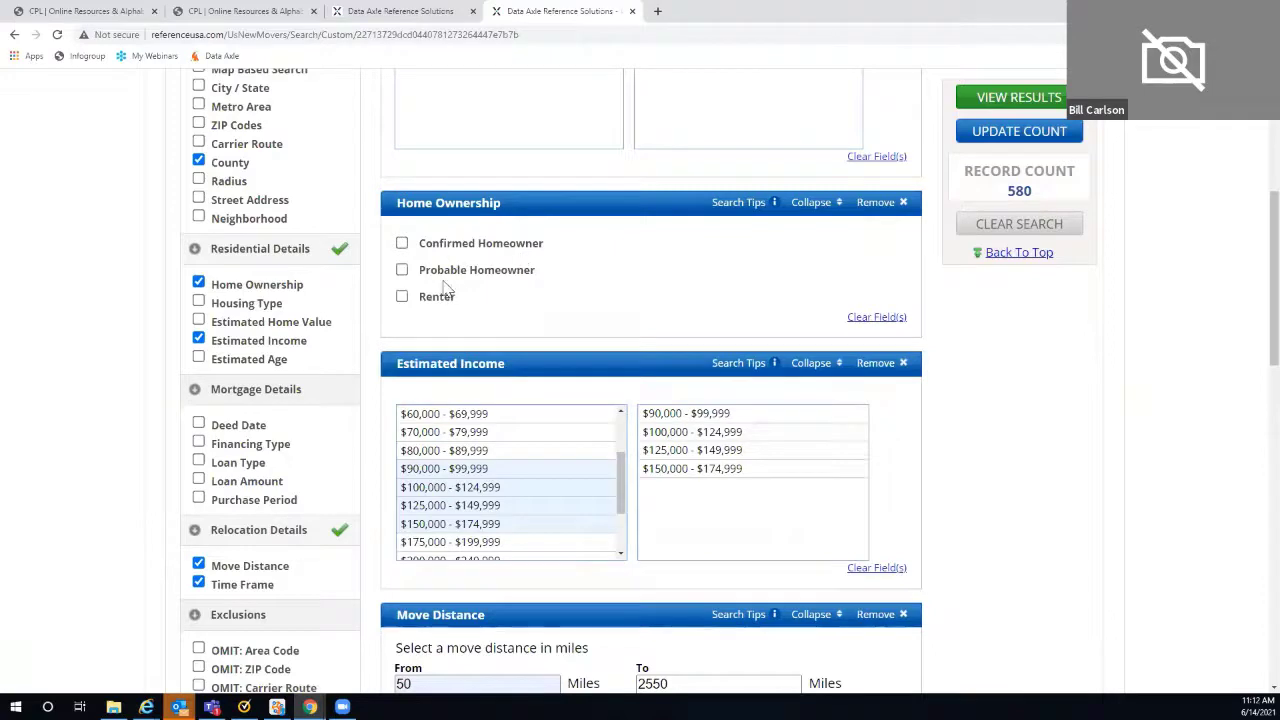
{"action": "left_click", "coordinate": [402, 244]}
{"action": "left_click", "coordinate": [402, 270]}
{"action": "left_click", "coordinate": [1012, 132]}
{"action": "left_click", "coordinate": [995, 103]}
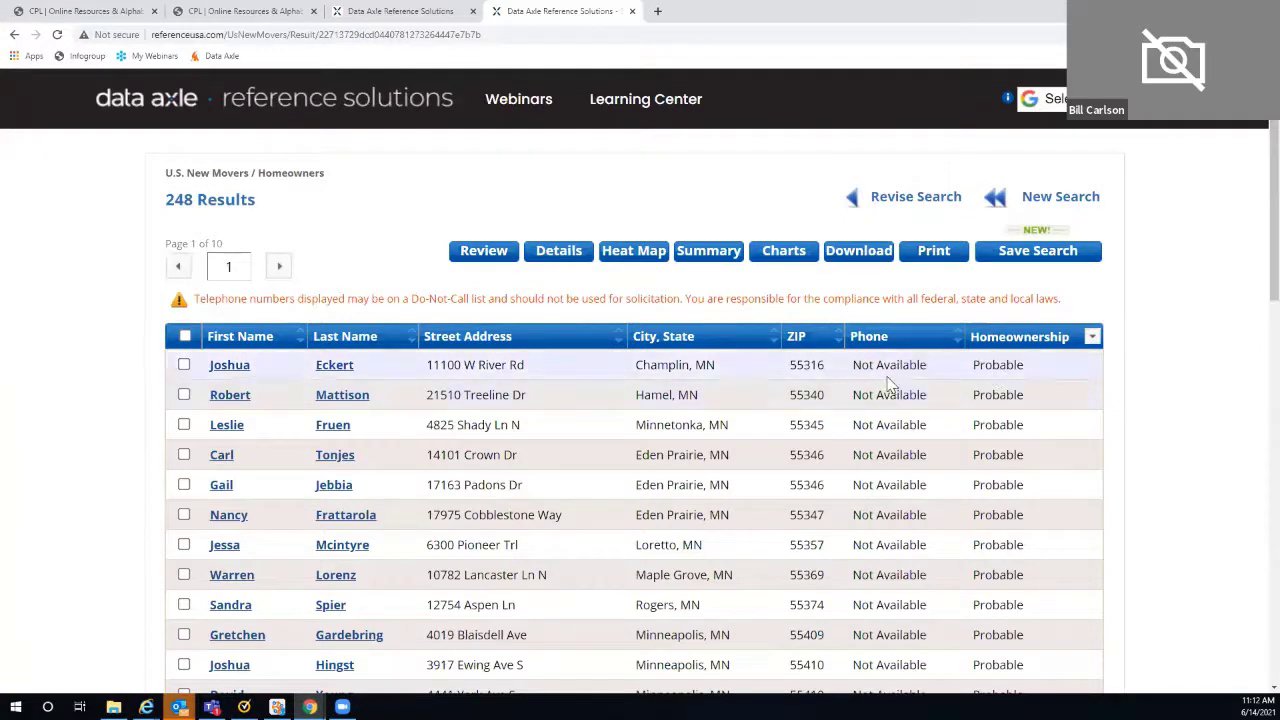
- Look through the first page of new mover results and open the first record's details
{"action": "scroll", "coordinate": [903, 430], "scroll_direction": "down", "scroll_amount": 4}
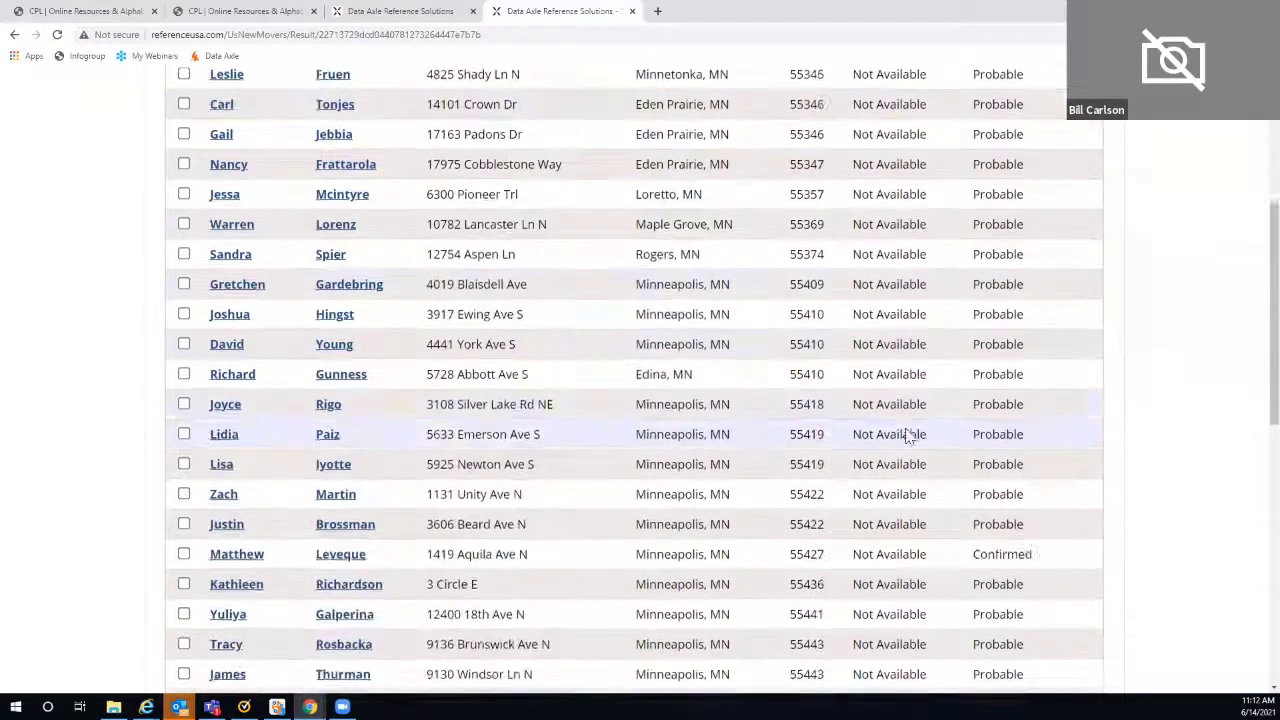
{"action": "scroll", "coordinate": [905, 435], "scroll_direction": "down", "scroll_amount": 3}
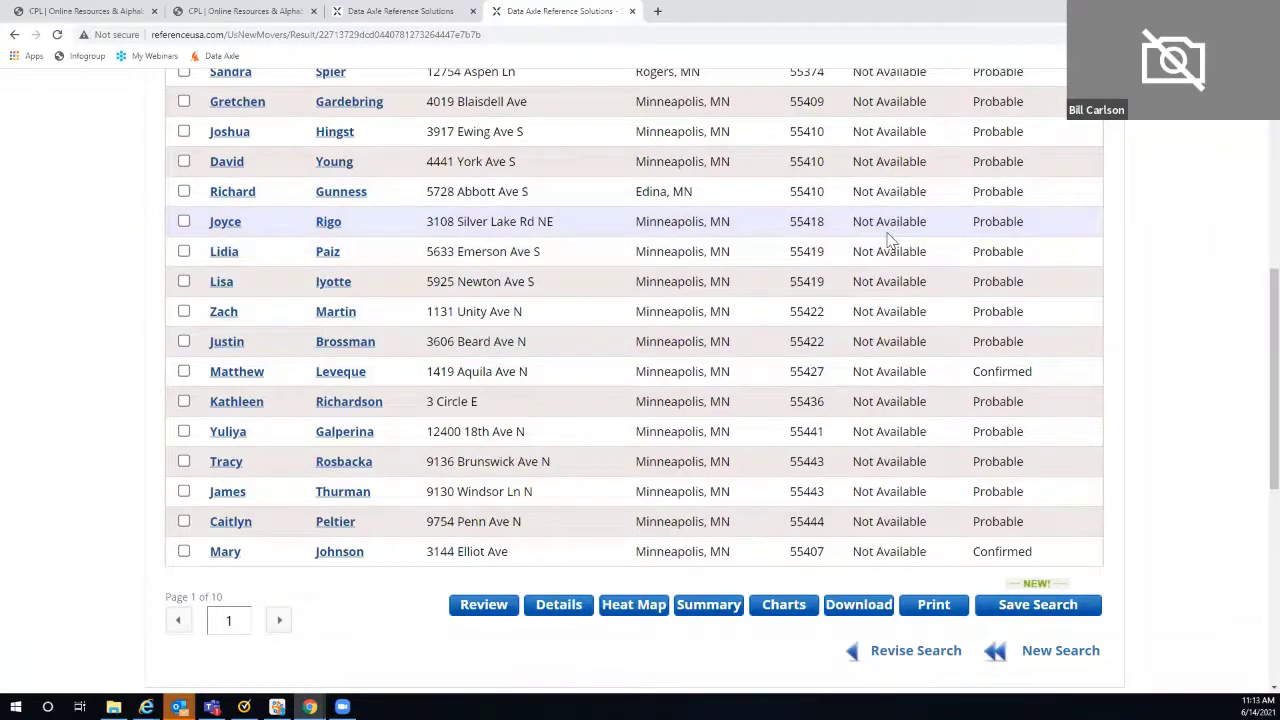
{"action": "scroll", "coordinate": [889, 237], "scroll_direction": "up", "scroll_amount": 5}
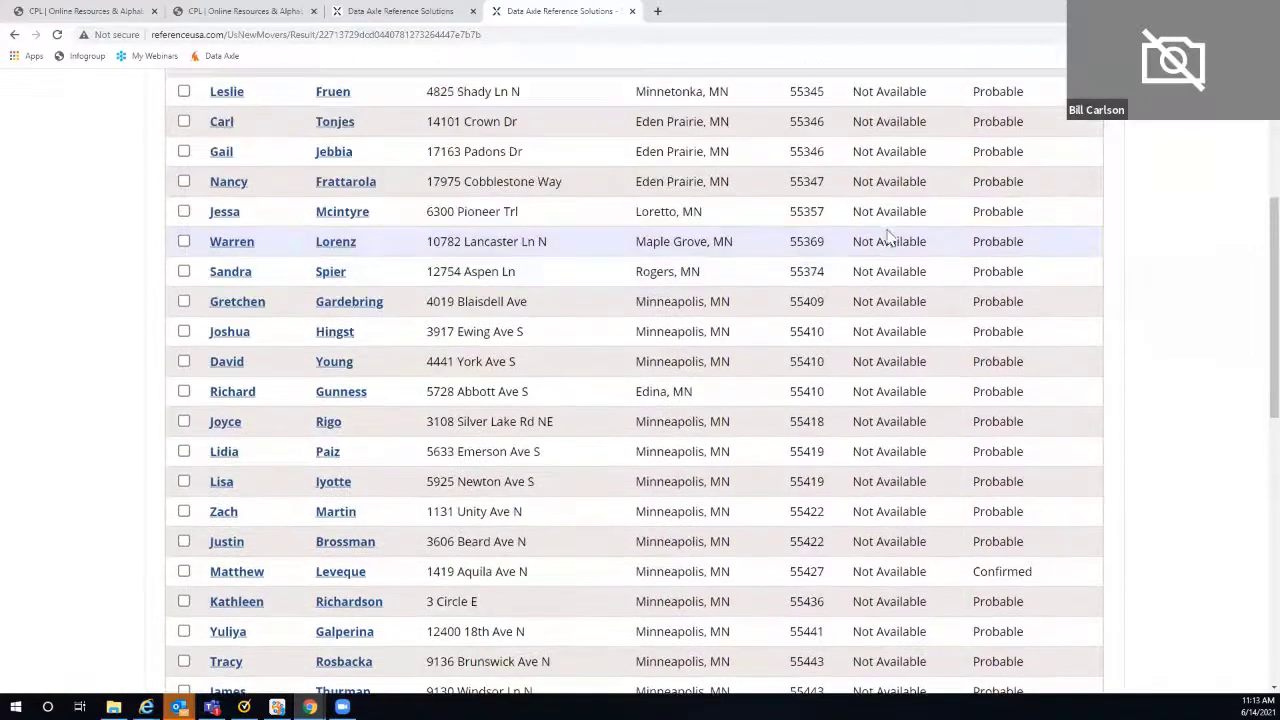
{"action": "scroll", "coordinate": [889, 237], "scroll_direction": "up", "scroll_amount": 2}
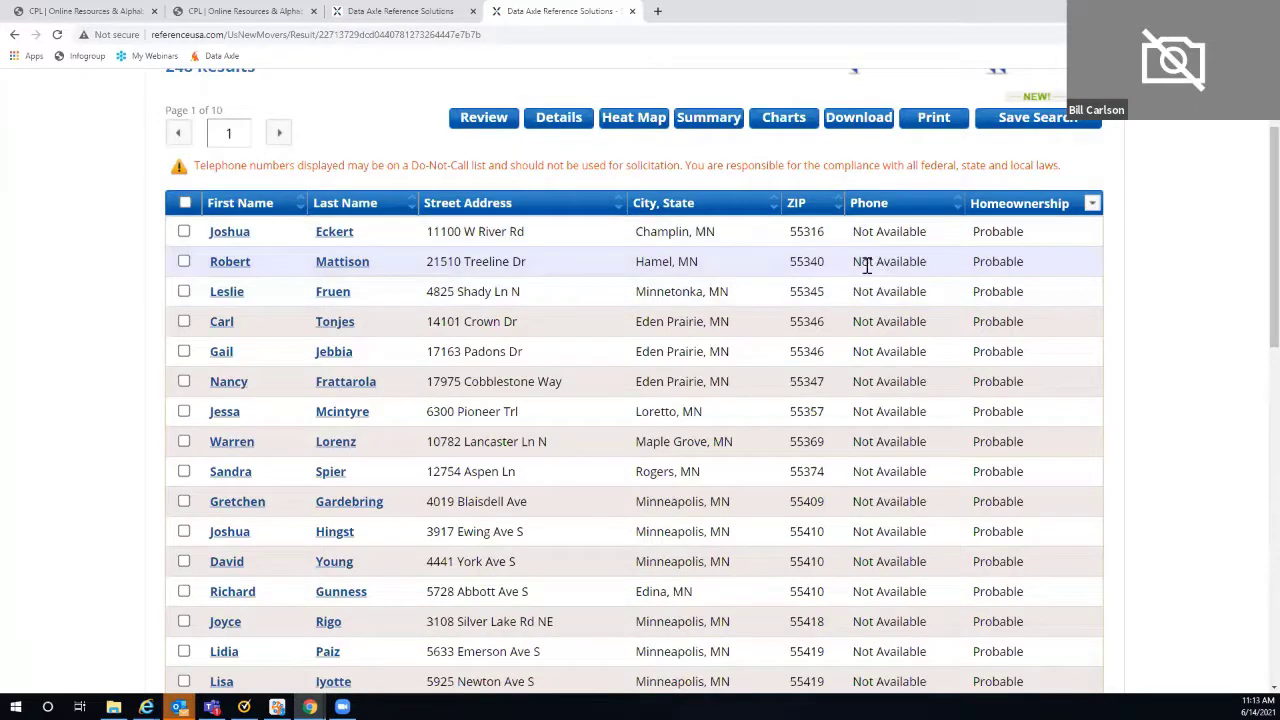
{"action": "left_click", "coordinate": [336, 240]}
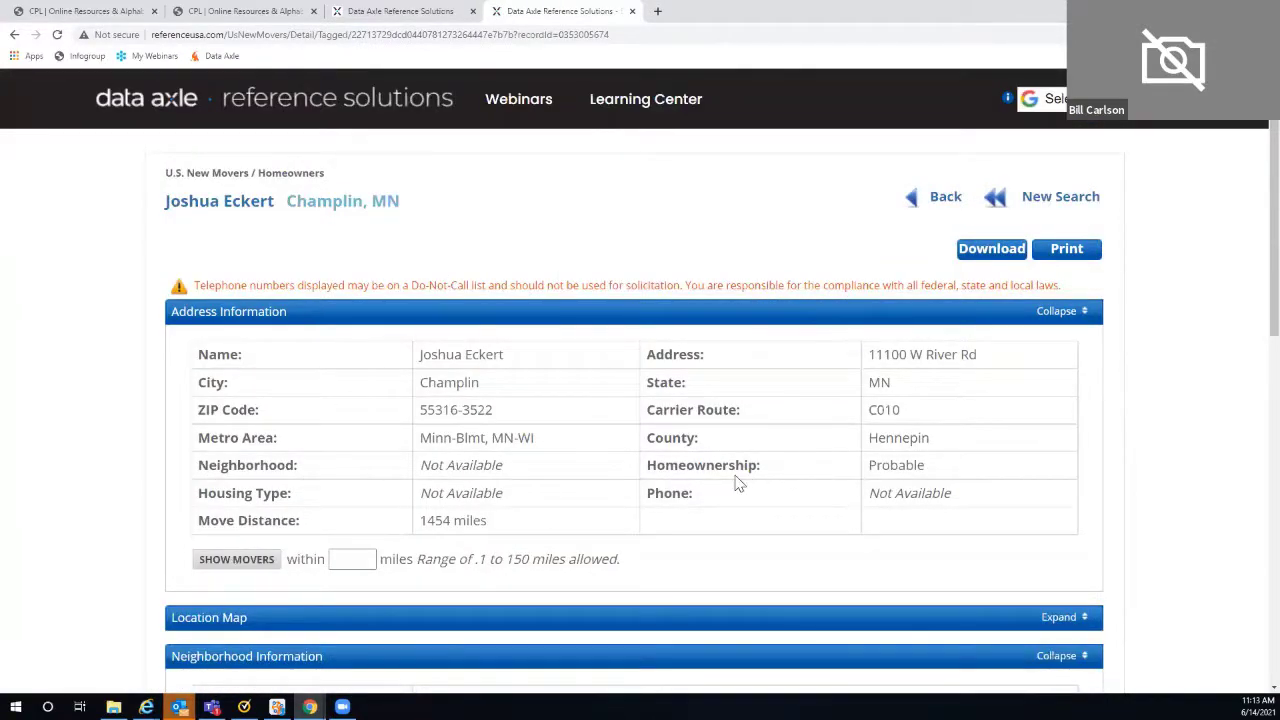
- Examine the record's move distance, address and neighborhood information, including estimated income, home value and age, and return to the results
{"action": "scroll", "coordinate": [737, 483], "scroll_direction": "down", "scroll_amount": 1}
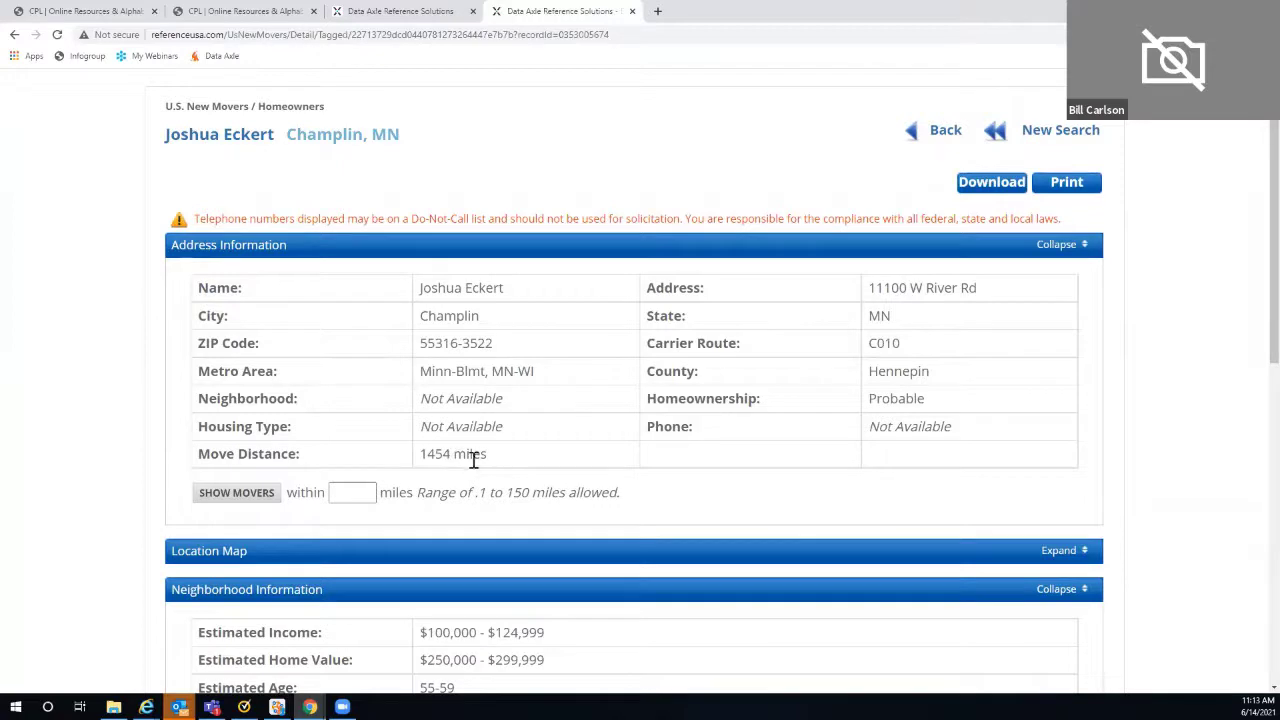
{"action": "scroll", "coordinate": [640, 428], "scroll_direction": "down", "scroll_amount": 3}
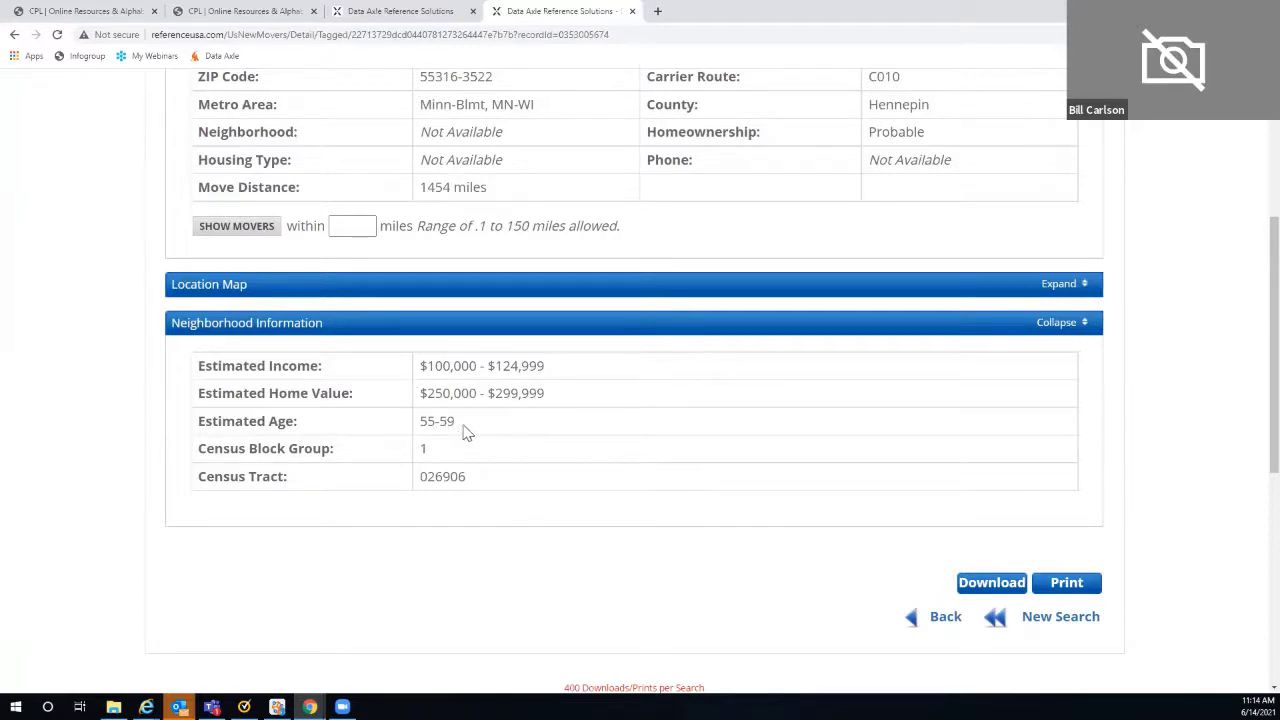
{"action": "scroll", "coordinate": [486, 423], "scroll_direction": "up", "scroll_amount": 3}
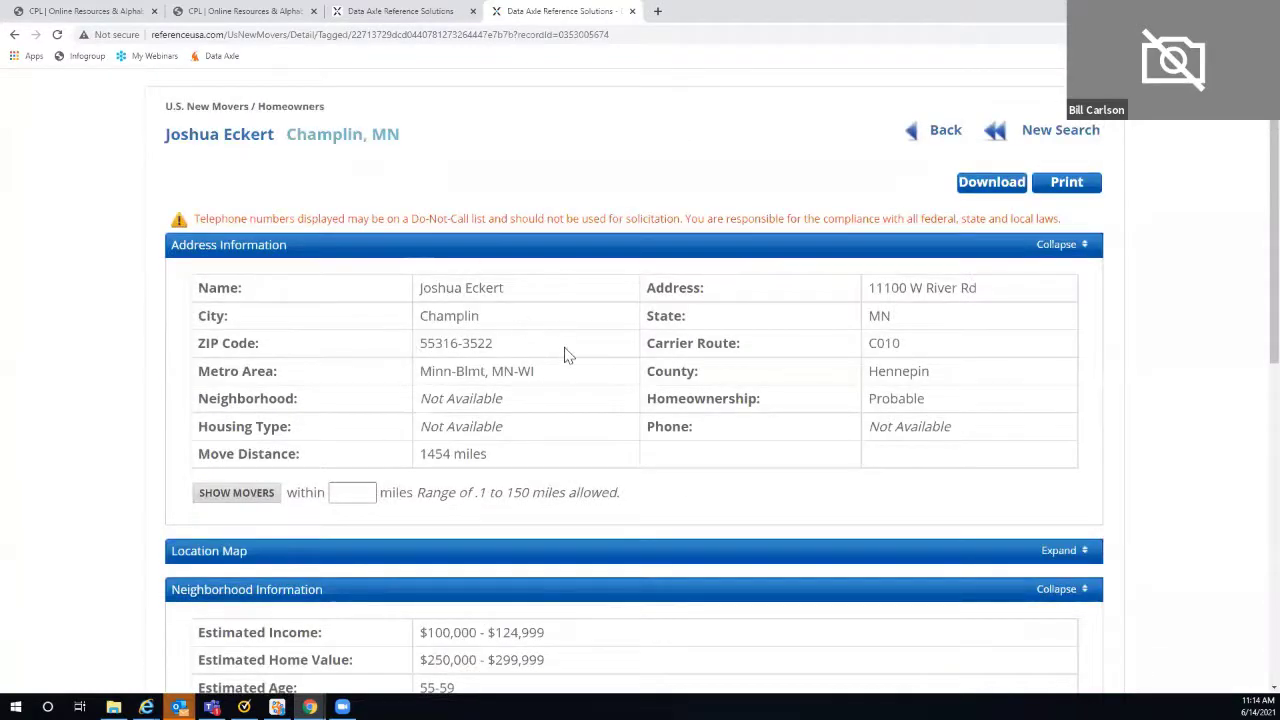
{"action": "scroll", "coordinate": [568, 357], "scroll_direction": "down", "scroll_amount": 1}
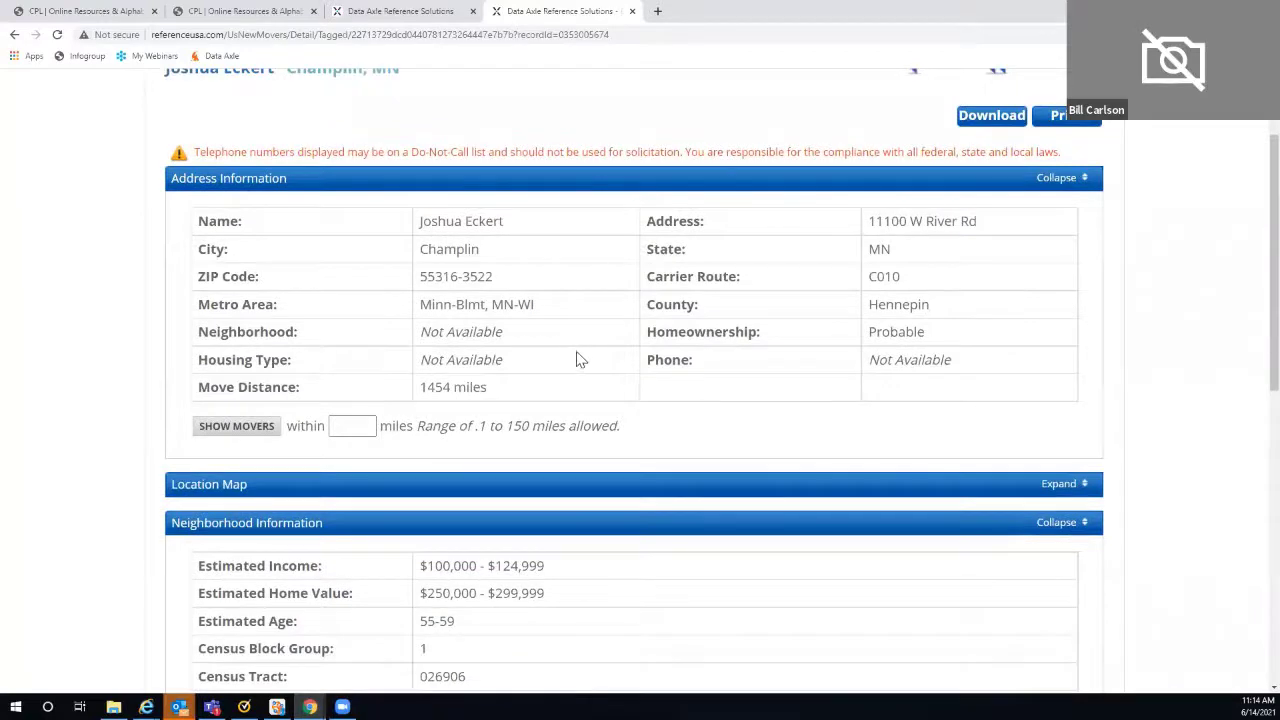
{"action": "scroll", "coordinate": [570, 358], "scroll_direction": "down", "scroll_amount": 3}
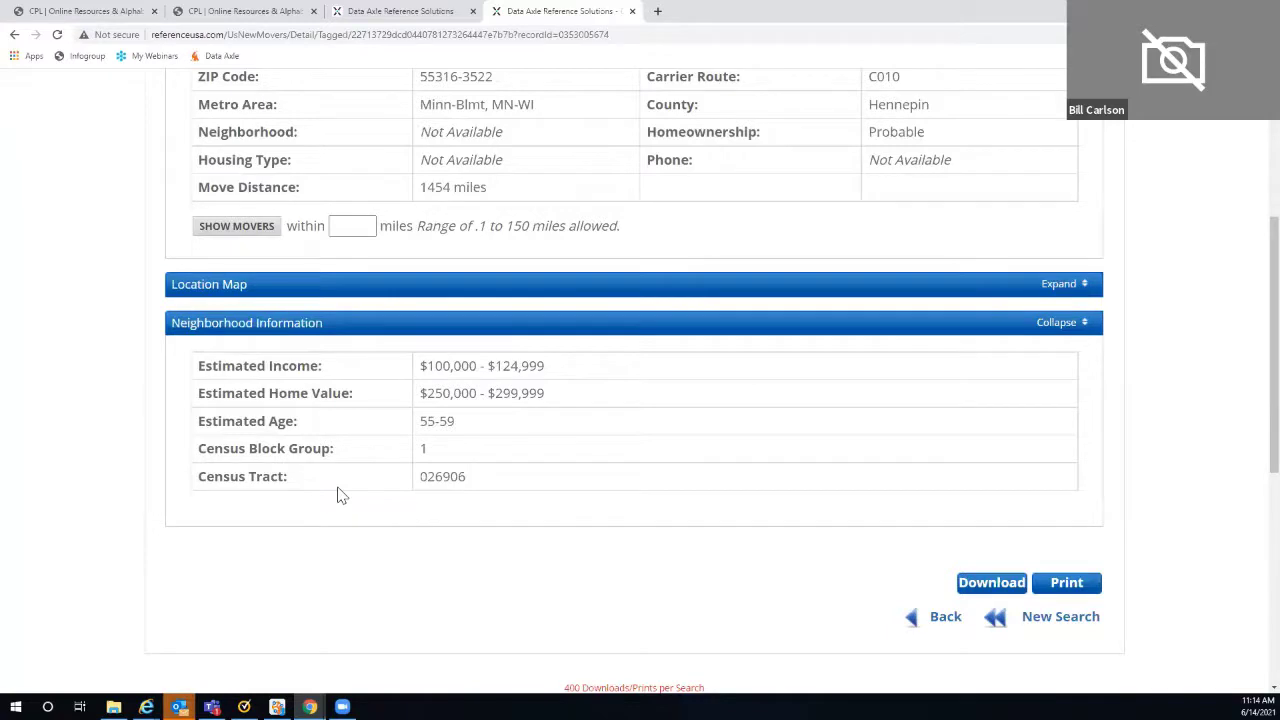
{"action": "scroll", "coordinate": [384, 514], "scroll_direction": "up", "scroll_amount": 2}
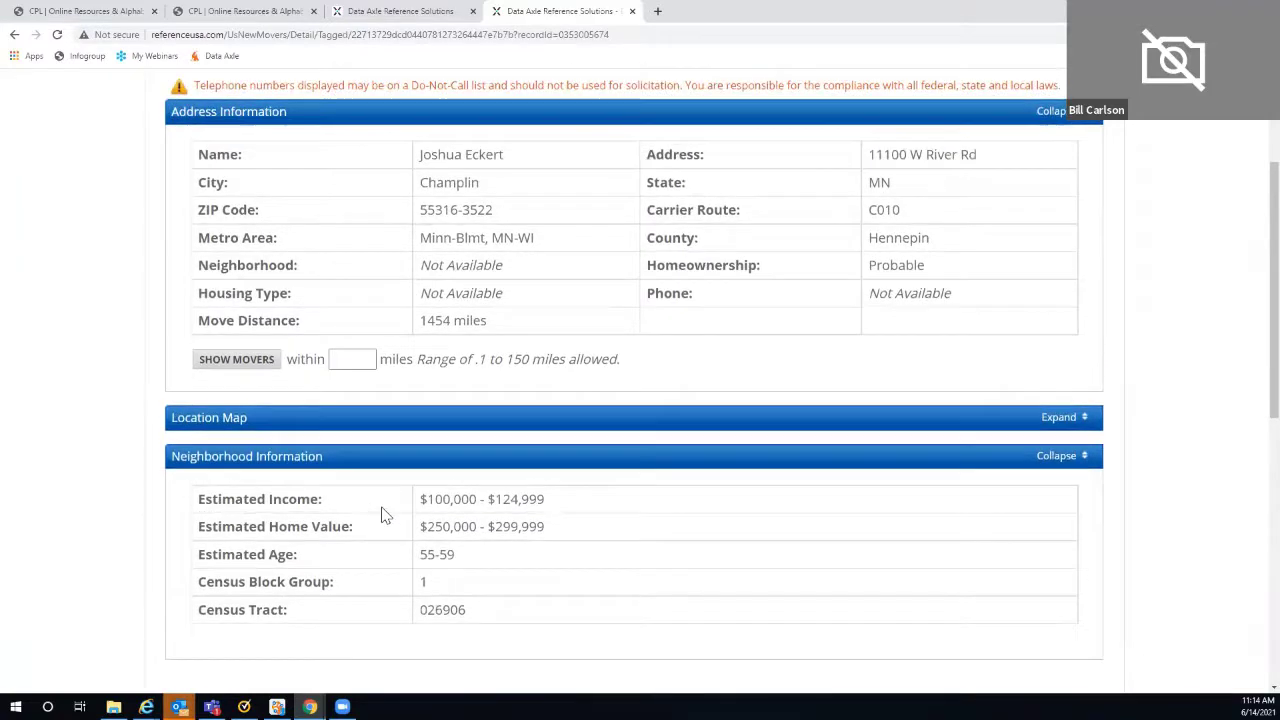
{"action": "scroll", "coordinate": [606, 375], "scroll_direction": "down", "scroll_amount": 5}
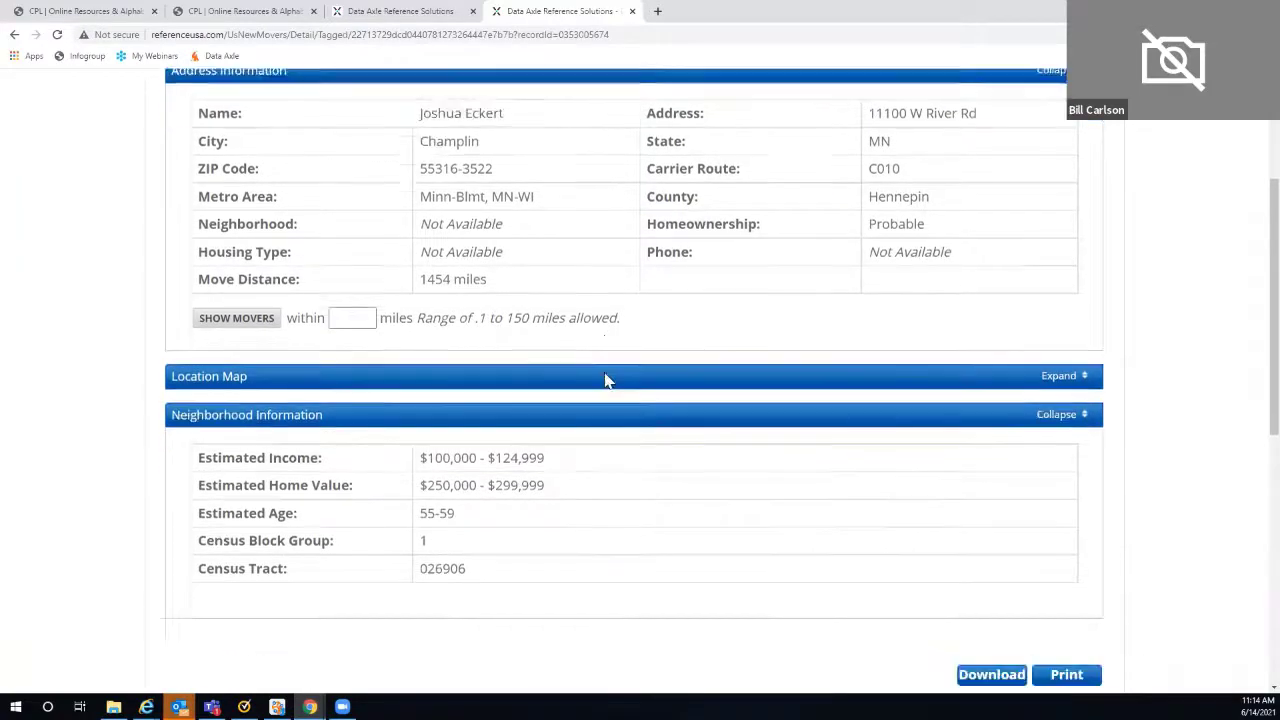
{"action": "scroll", "coordinate": [606, 378], "scroll_direction": "up", "scroll_amount": 5}
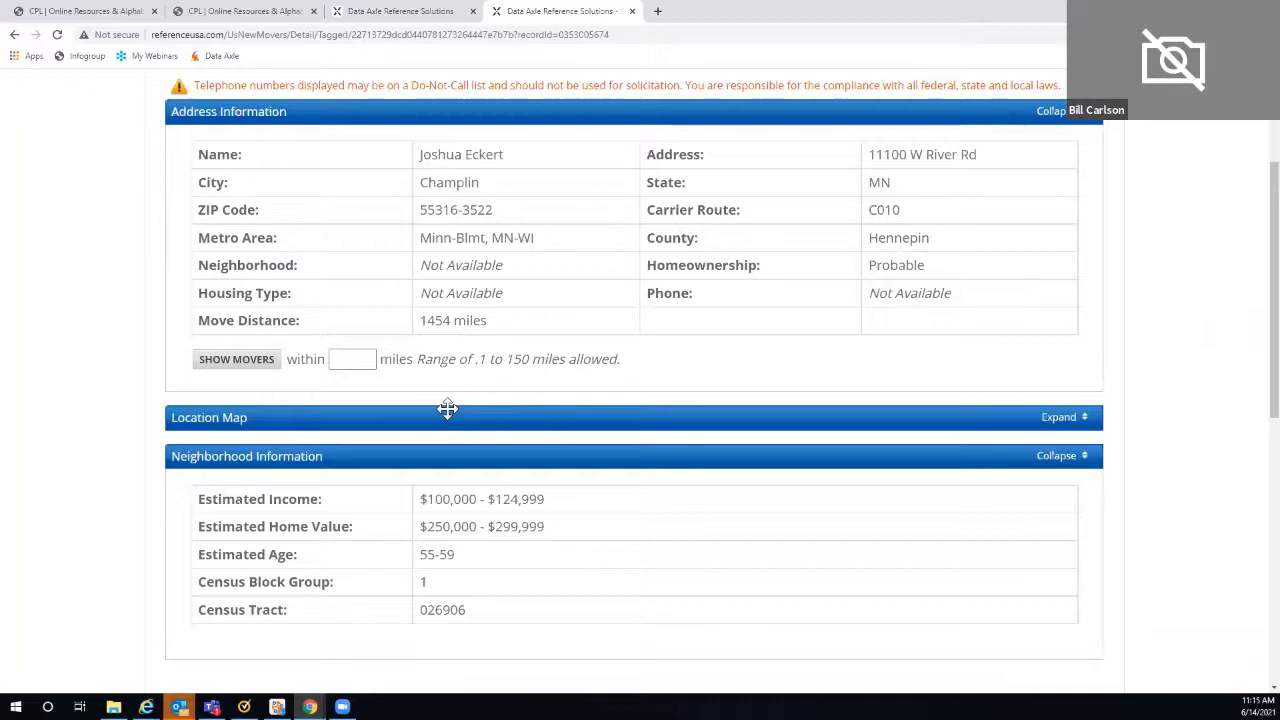
{"action": "scroll", "coordinate": [516, 410], "scroll_direction": "up", "scroll_amount": 2}
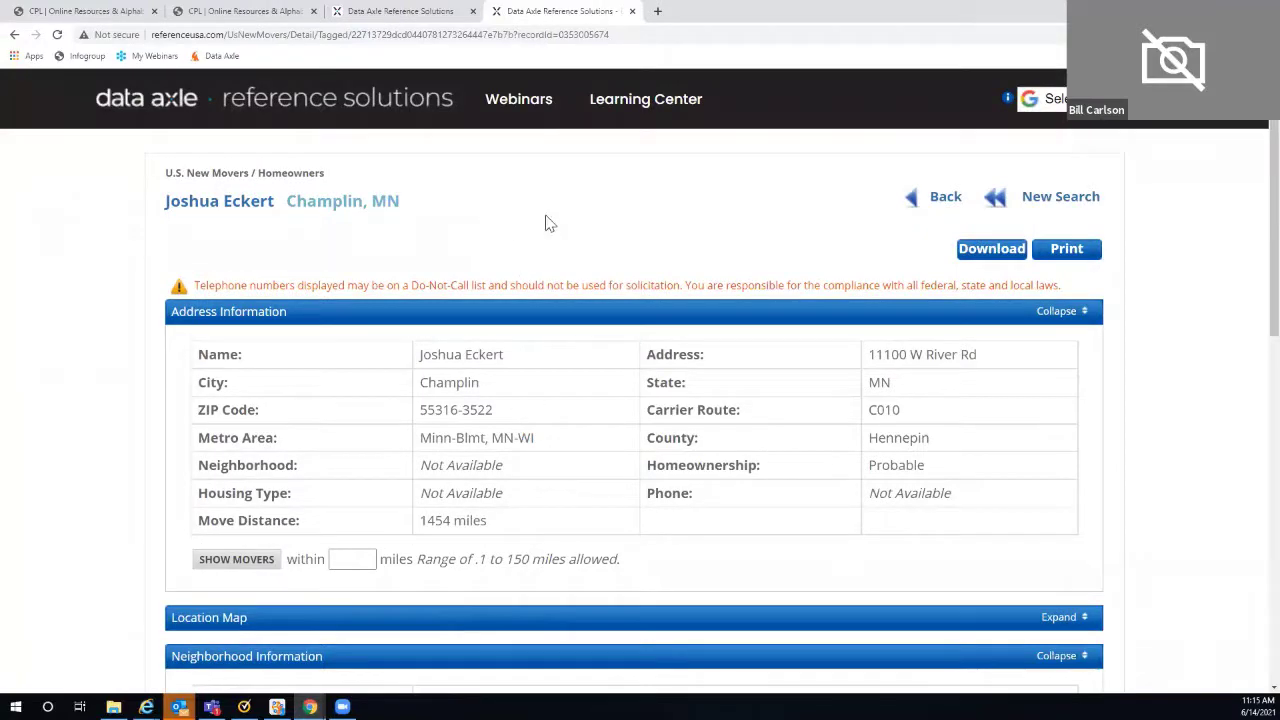
{"action": "left_click", "coordinate": [928, 199]}
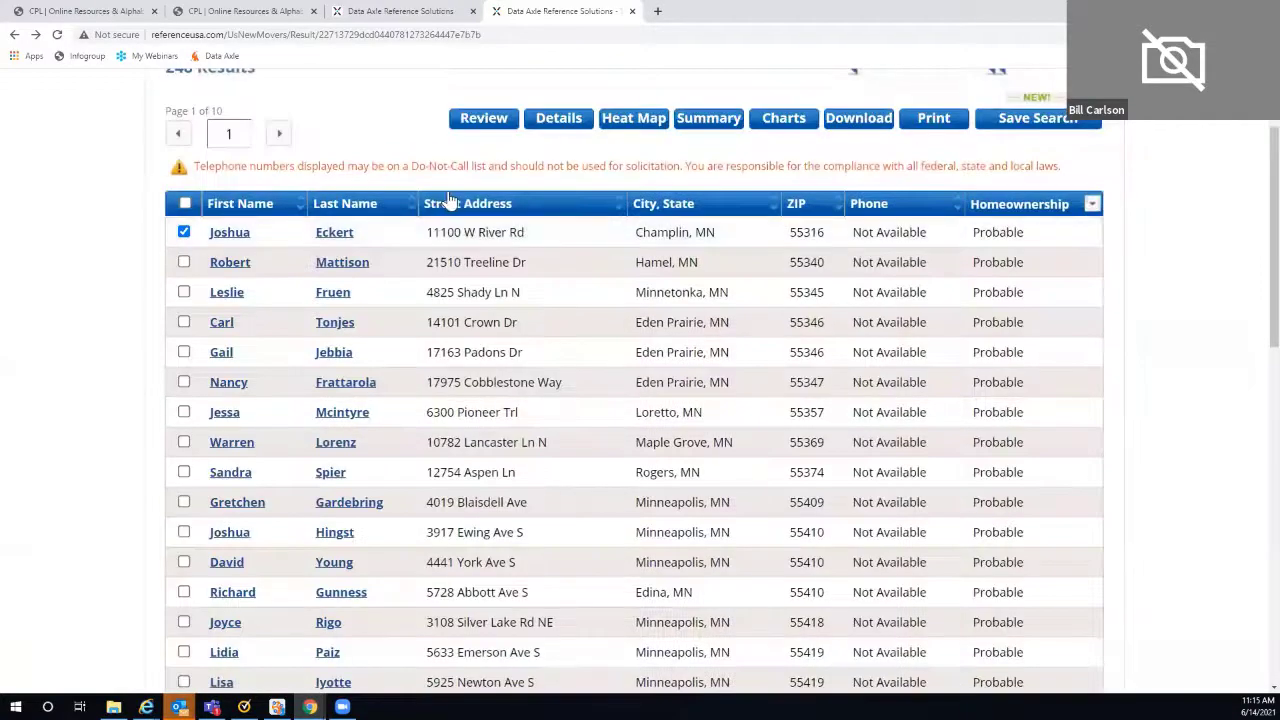
- Return to the home page and look over the list of available databases
{"action": "scroll", "coordinate": [390, 160], "scroll_direction": "up", "scroll_amount": 2}
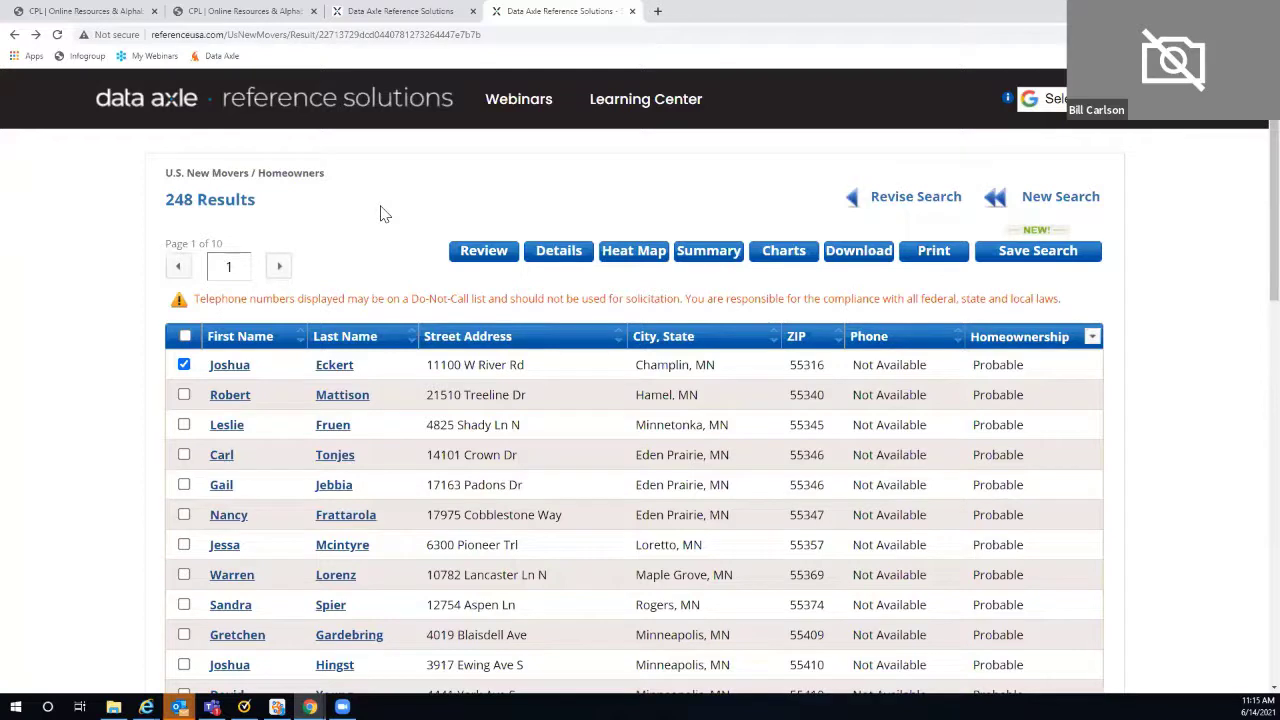
{"action": "left_click", "coordinate": [295, 110]}
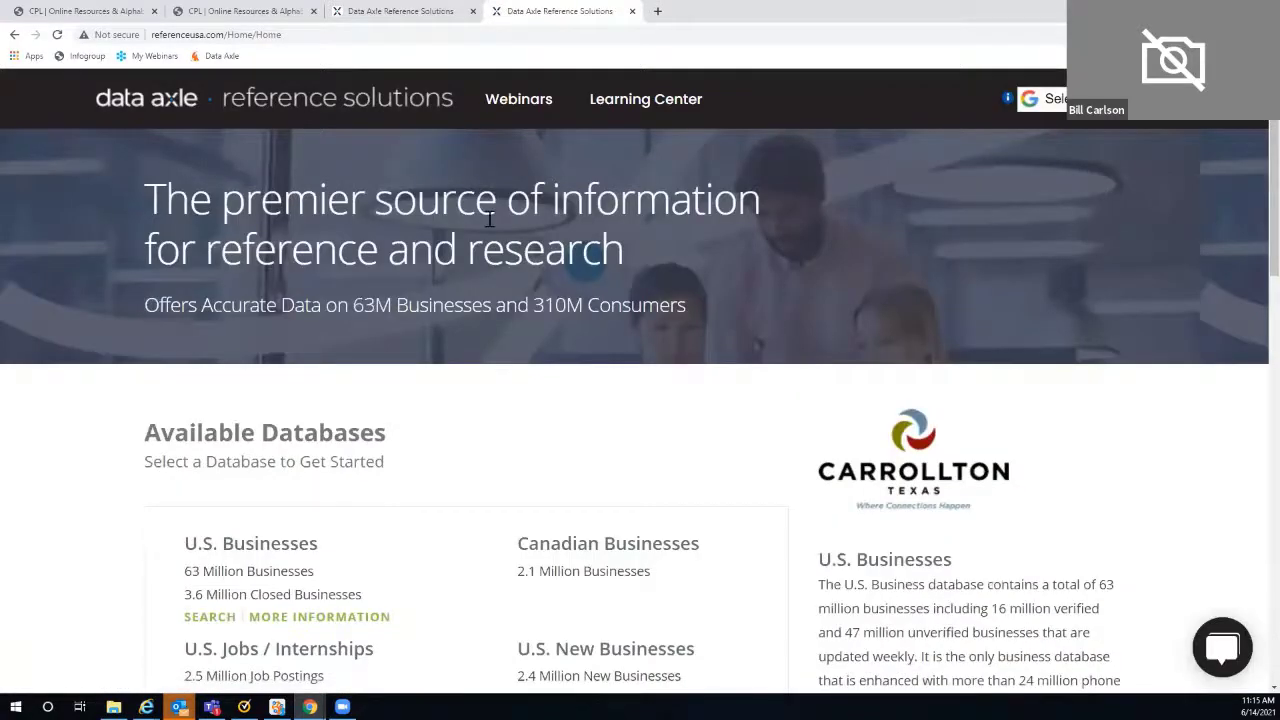
{"action": "scroll", "coordinate": [484, 205], "scroll_direction": "down", "scroll_amount": 4}
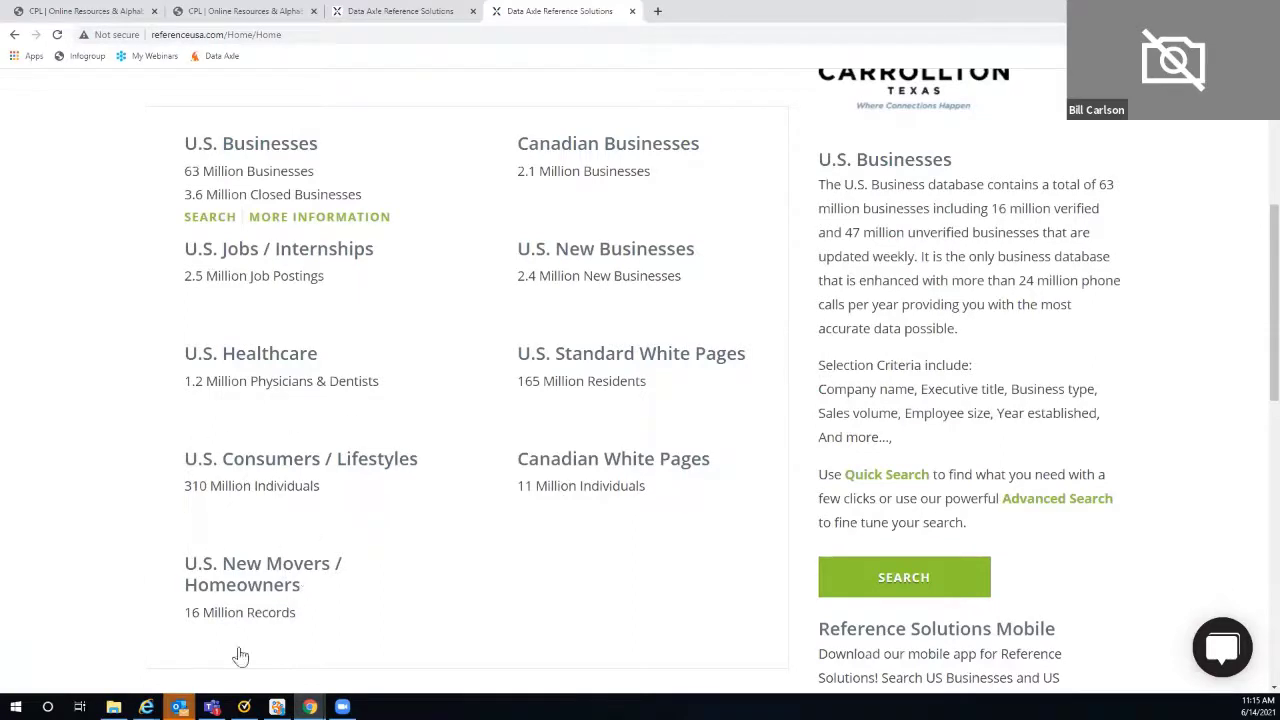
{"action": "mouse_move", "coordinate": [396, 570]}
{"action": "scroll", "coordinate": [460, 335], "scroll_direction": "up", "scroll_amount": 4}
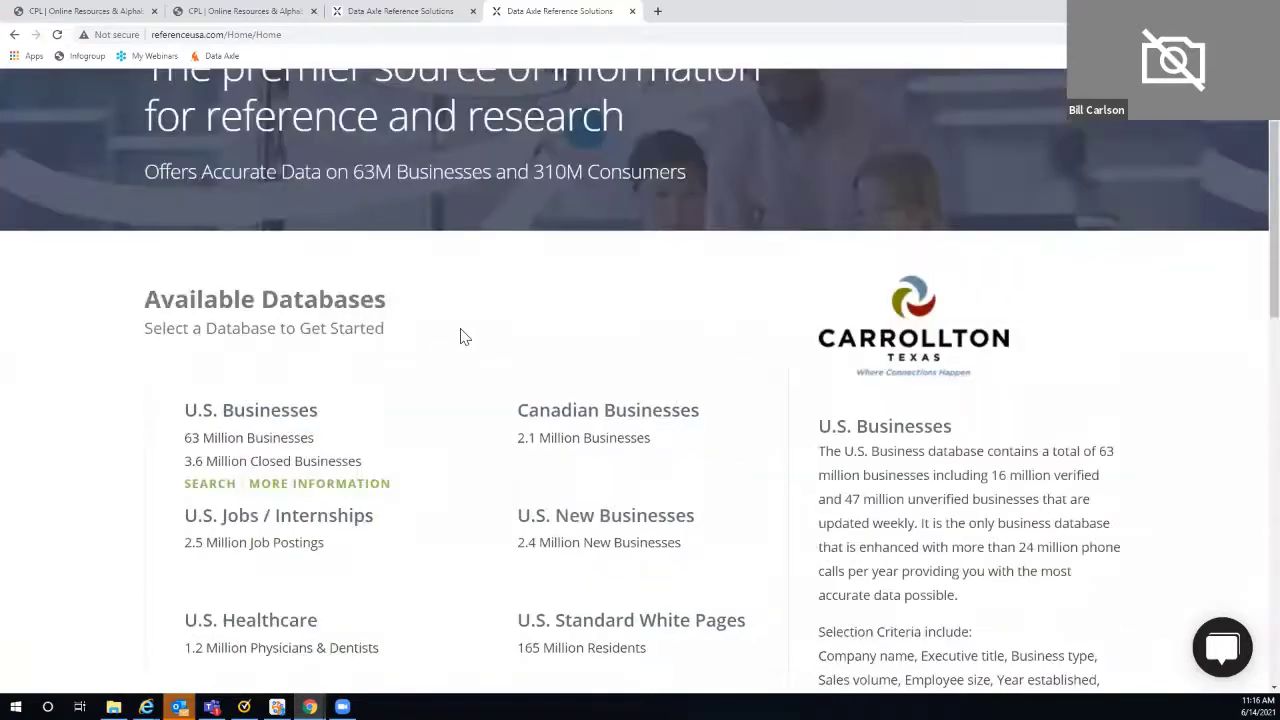